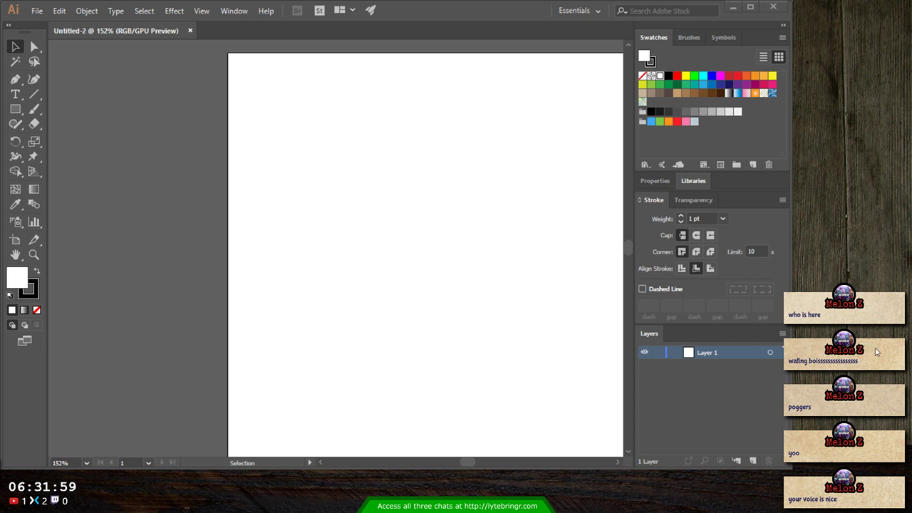
# - Draw a red-filled circle about 426 px in diameter, spanning almost the full width of the artboard
pyautogui.moveTo(467, 461); pyautogui.dragTo(468, 463)
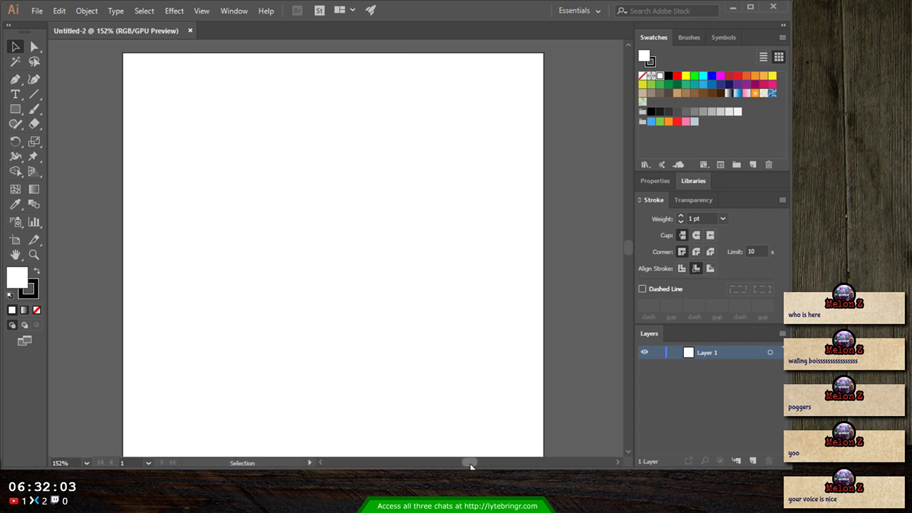
pyautogui.scroll(-1, 562, 355)
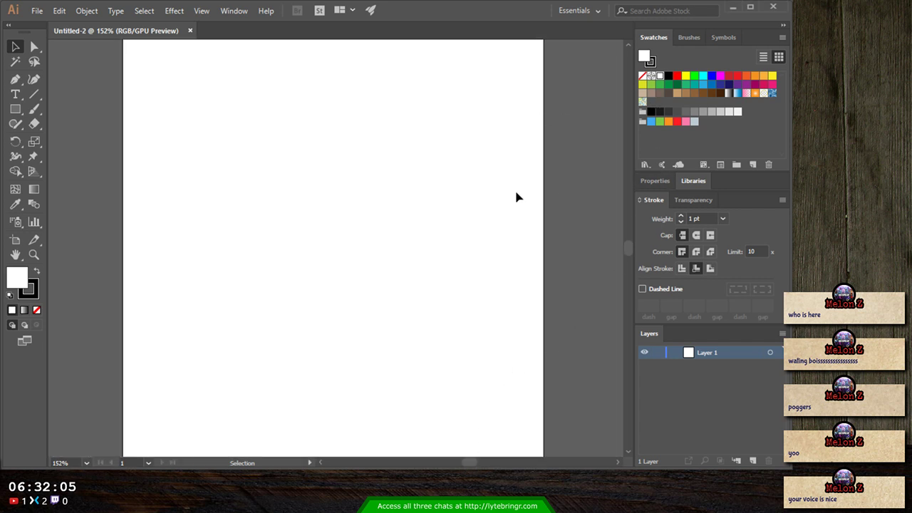
pyautogui.hotkey('ctrl', '1')
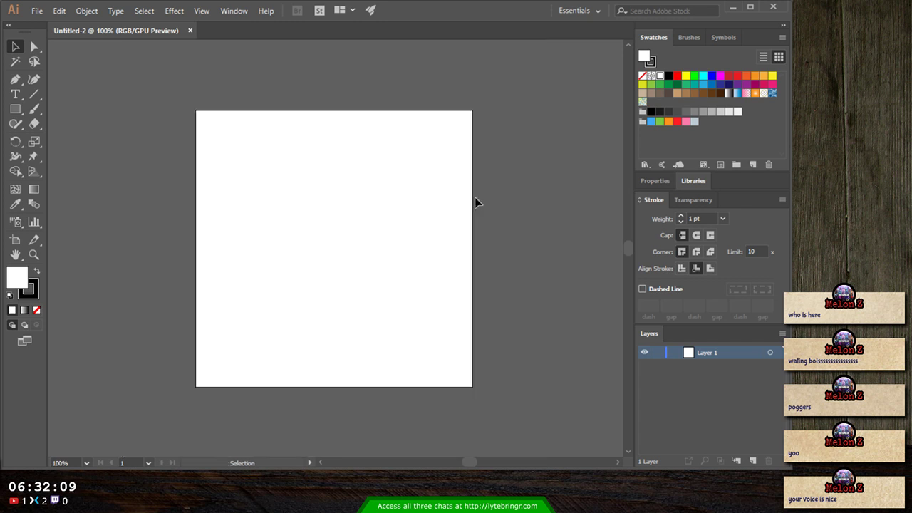
pyautogui.hotkey('ctrl', '+')
pyautogui.hotkey('ctrl', '-')
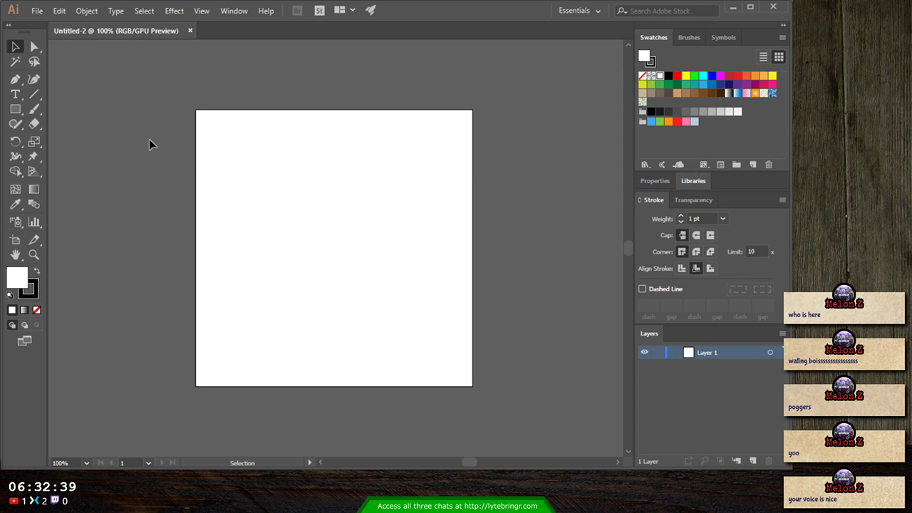
pyautogui.click(19, 109)
pyautogui.press('l')
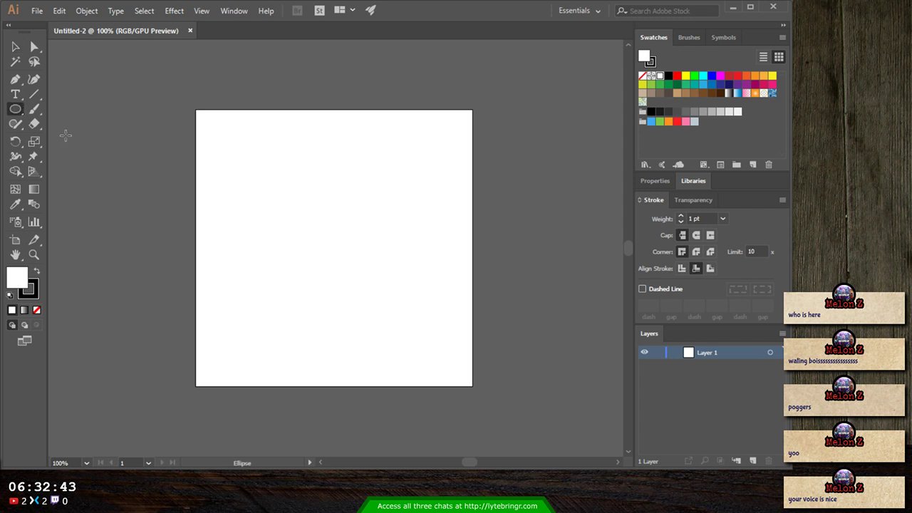
pyautogui.click(676, 76)
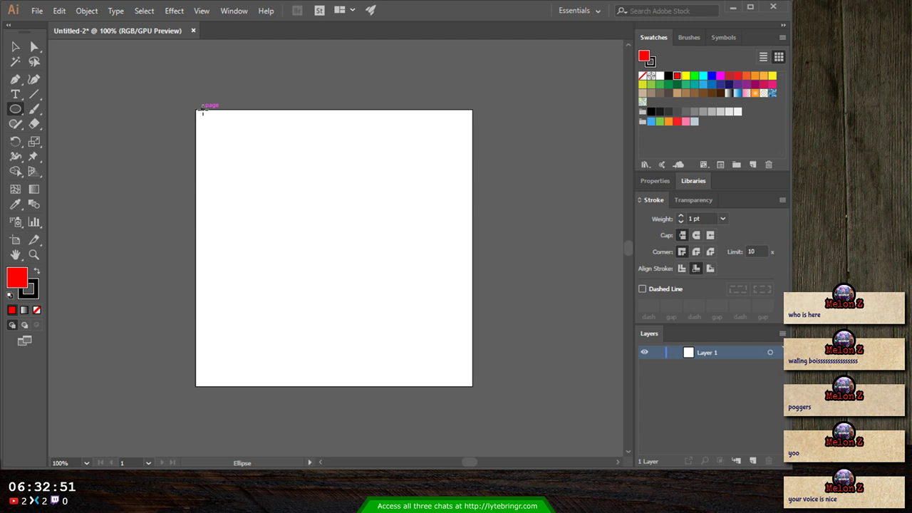
pyautogui.moveTo(202, 111); pyautogui.dragTo(466, 283)
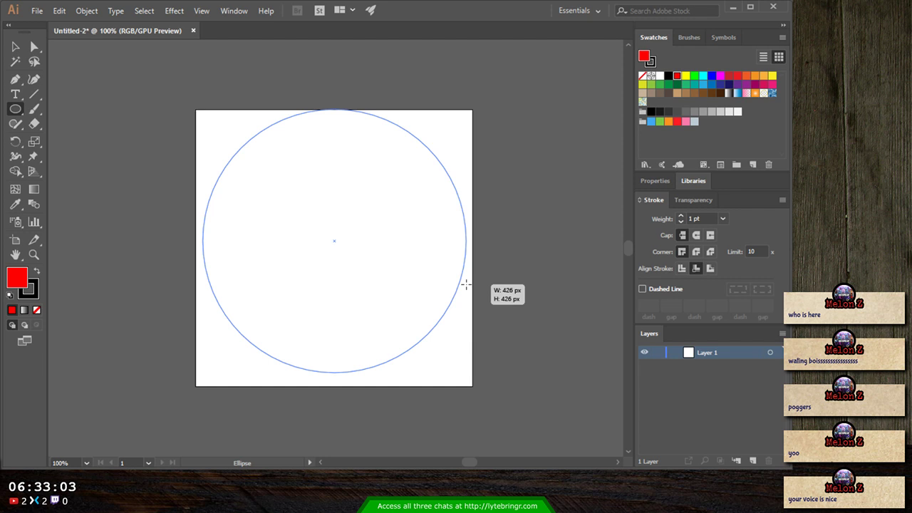
pyautogui.moveTo(465, 283); pyautogui.dragTo(466, 284)
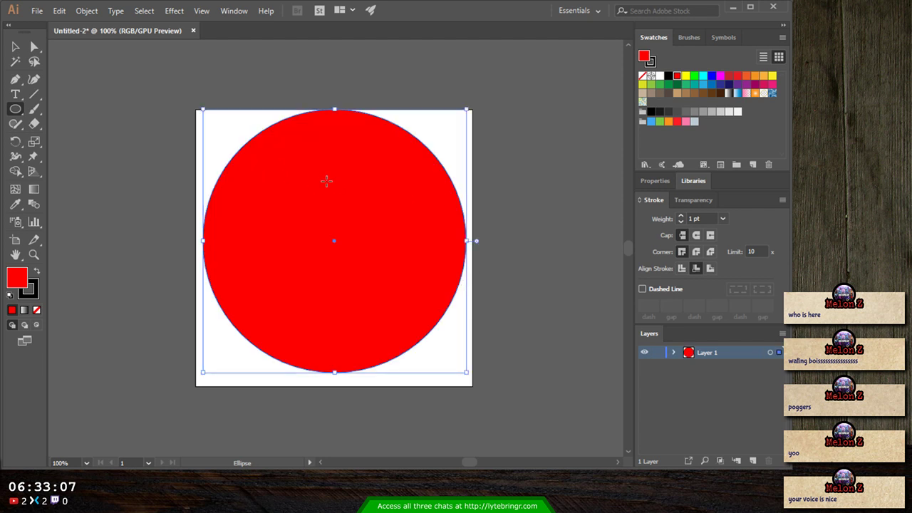
# - Move only the circle's top anchor point straight down to the circle's original centre
pyautogui.click(34, 46)
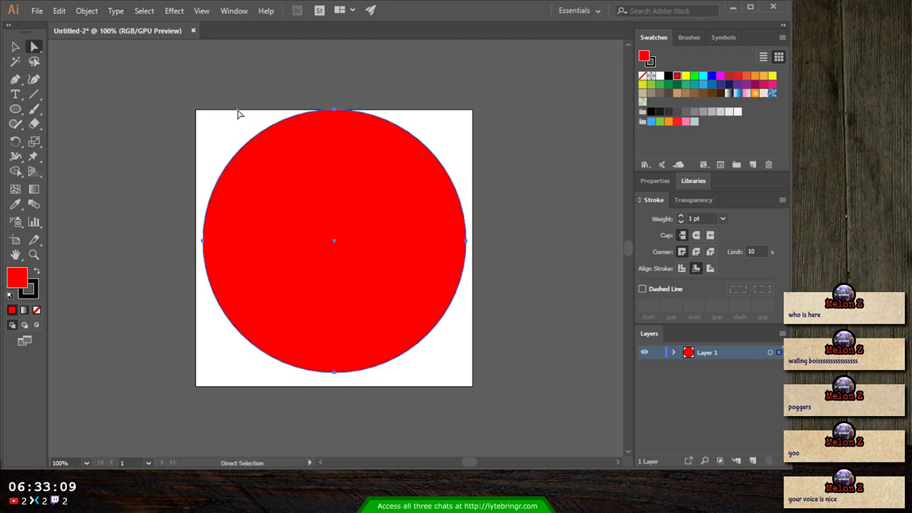
pyautogui.moveTo(335, 112); pyautogui.dragTo(337, 243)
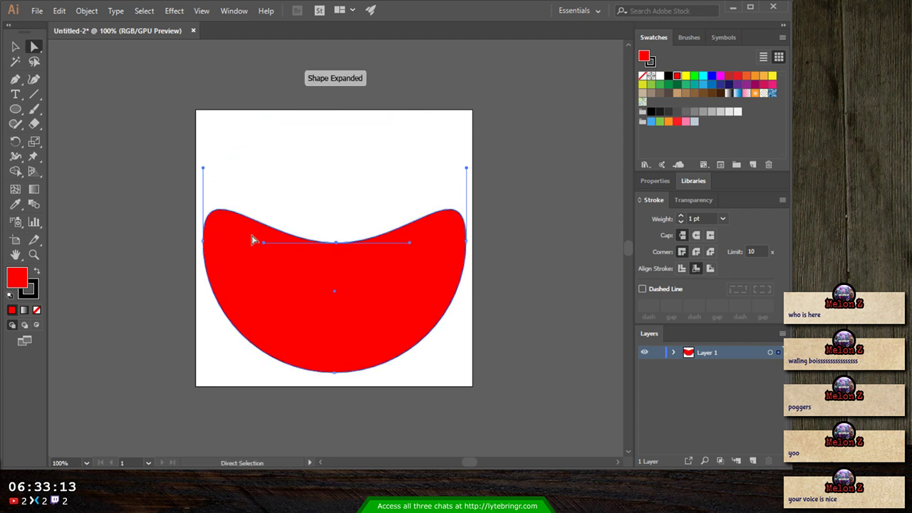
pyautogui.hotkey('ctrl', 'z')
pyautogui.moveTo(335, 114); pyautogui.dragTo(335, 240)
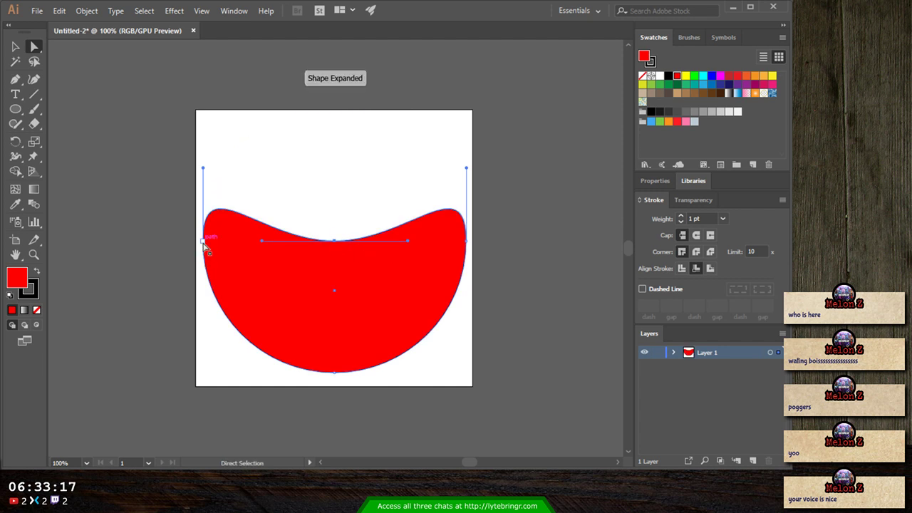
pyautogui.click(203, 242)
pyautogui.press('Delete')
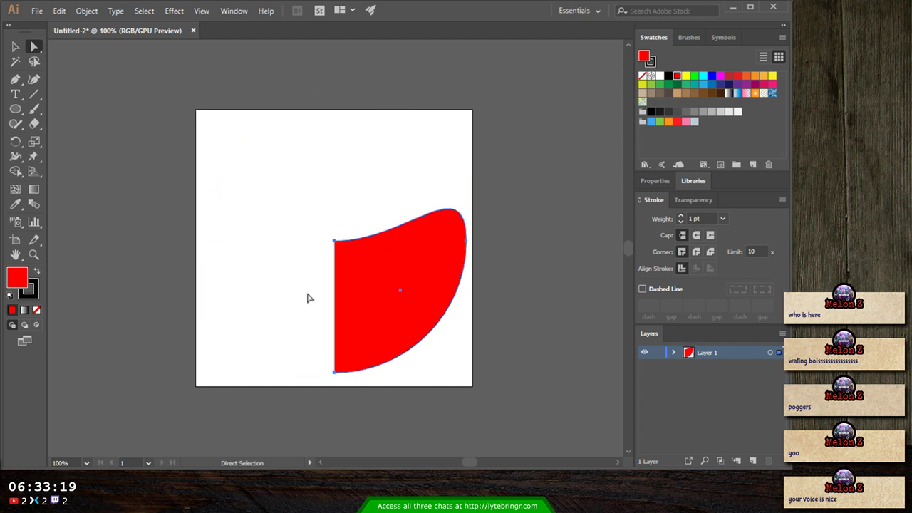
pyautogui.hotkey('ctrl', 'z')
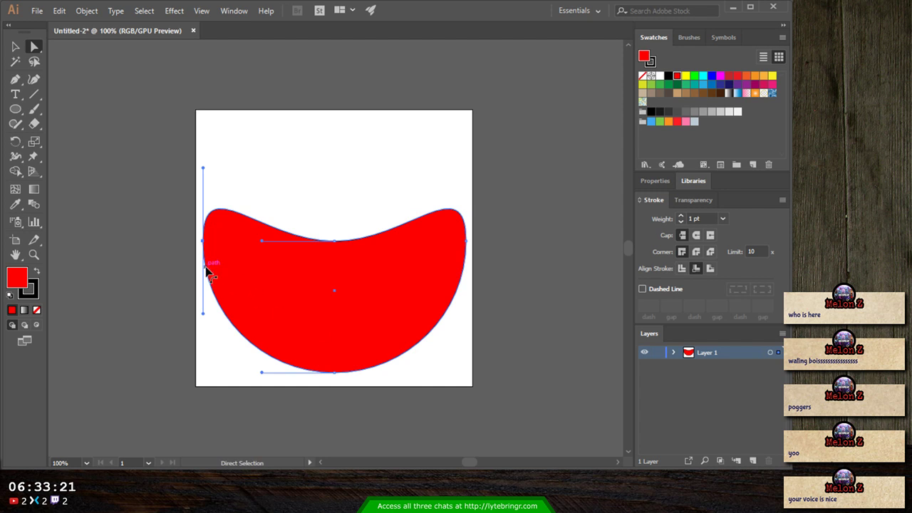
# - Remove the red shape's left anchor point with the Delete Anchor Point tool, keeping the path closed
pyautogui.click(17, 81)
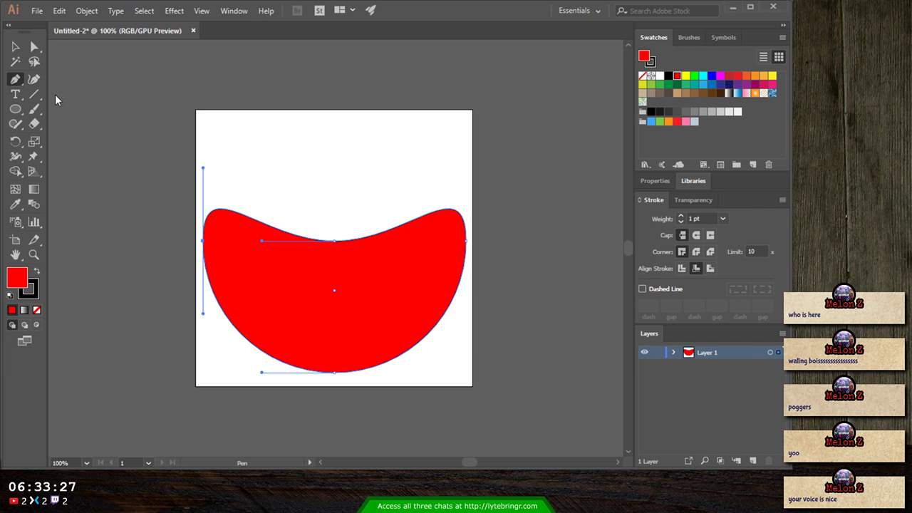
pyautogui.press('-')
pyautogui.click(203, 240)
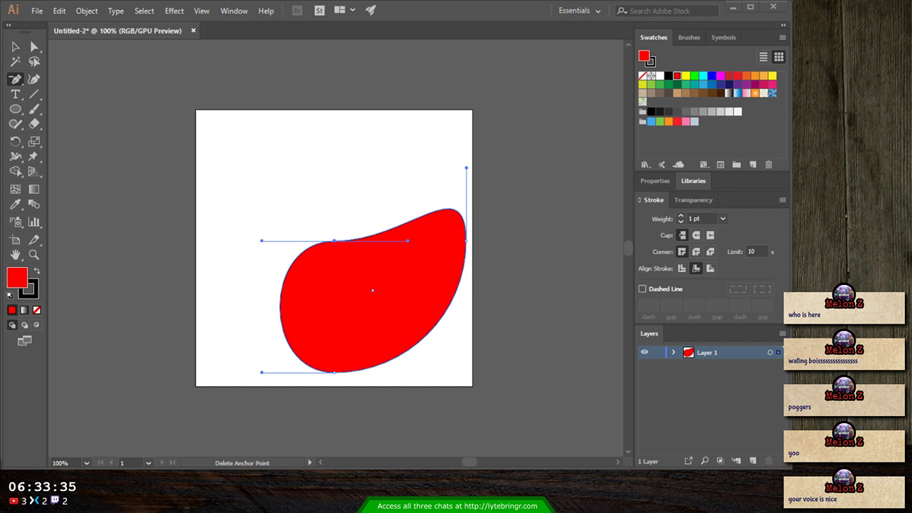
# - Adjust the direction handles so the shape's left and top edges become straight, forming a quarter-circle wedge
pyautogui.press('a')
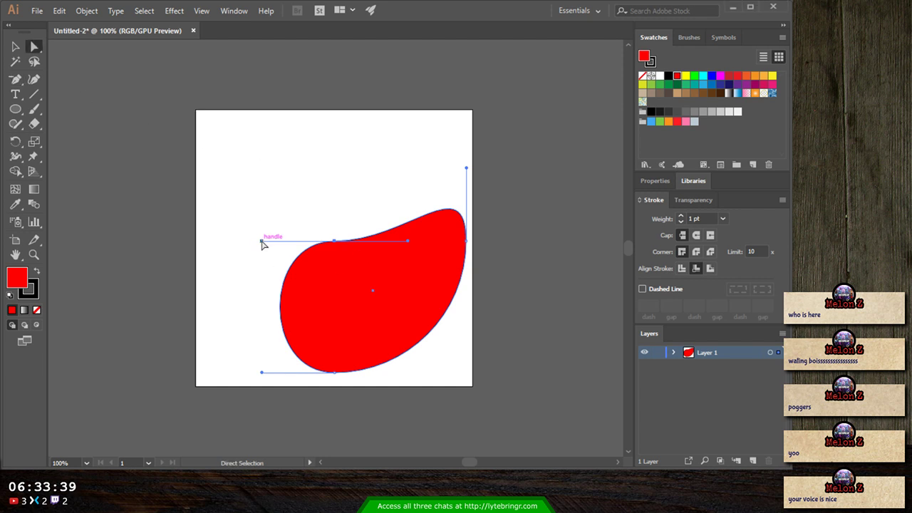
pyautogui.moveTo(261, 241); pyautogui.dragTo(336, 294)
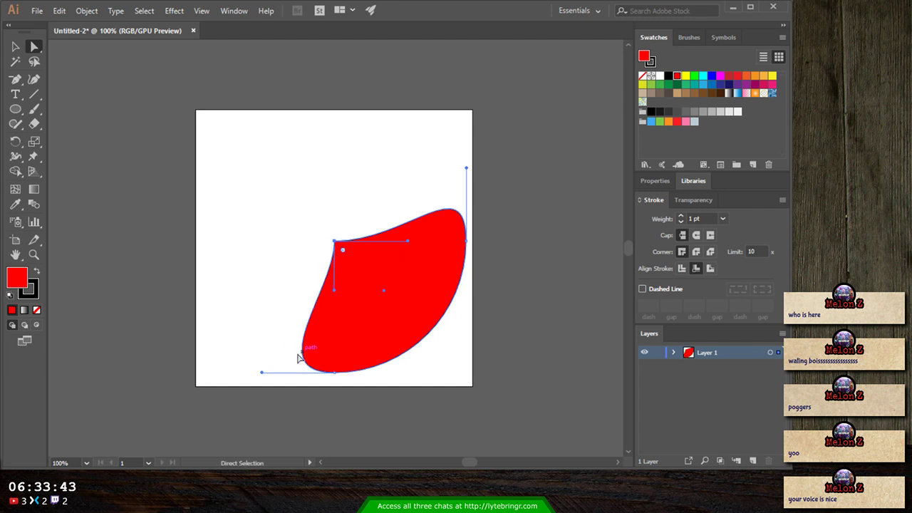
pyautogui.moveTo(262, 372); pyautogui.dragTo(337, 305)
pyautogui.moveTo(467, 168); pyautogui.dragTo(406, 241)
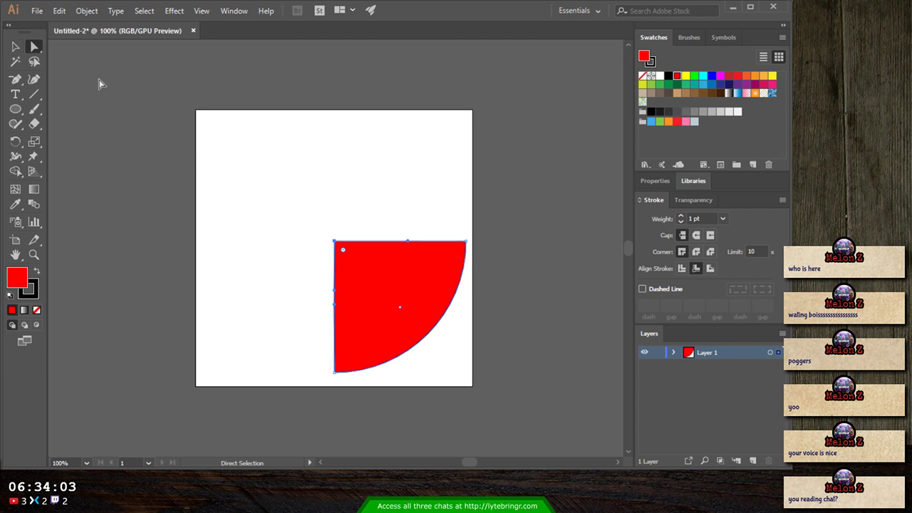
# - Rotate the quarter-circle wedge so its corner points straight up, and move it to the upper middle of the artboard
pyautogui.click(15, 47)
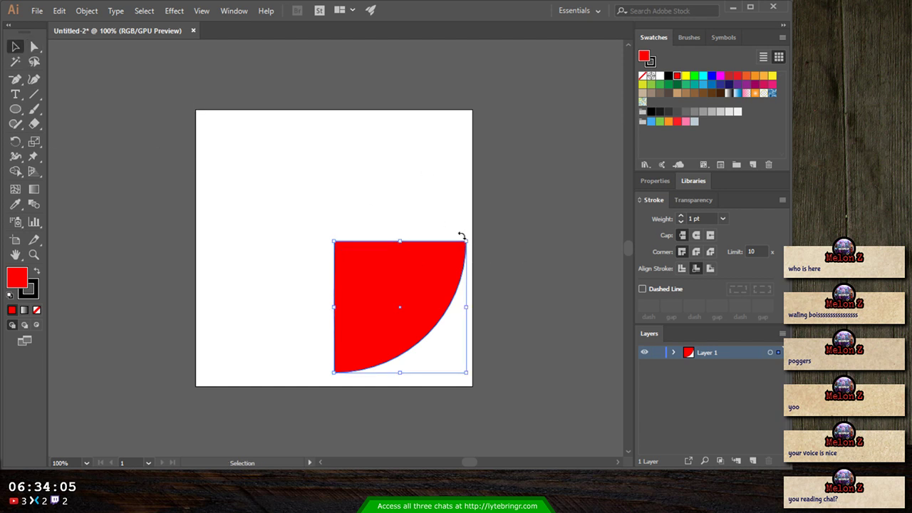
pyautogui.moveTo(462, 235); pyautogui.dragTo(470, 301)
pyautogui.moveTo(471, 299); pyautogui.dragTo(350, 222)
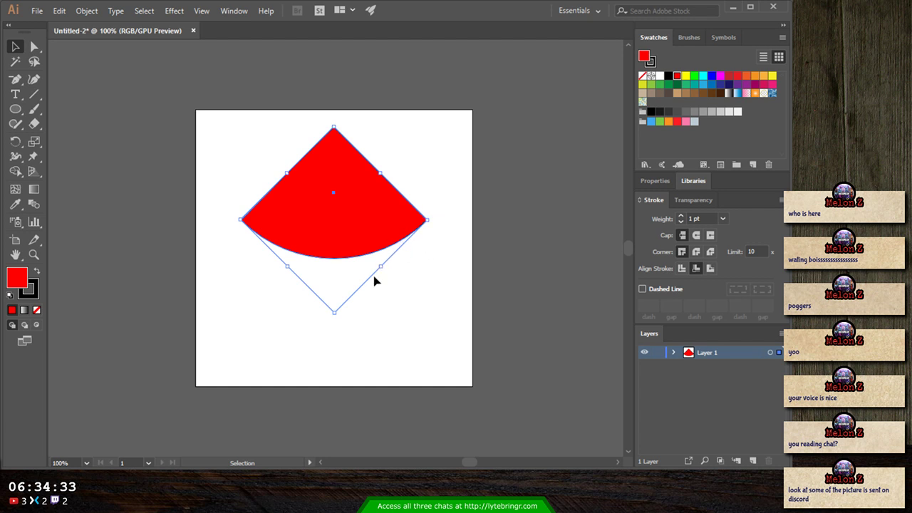
# - Enlarge the wedge proportionally to nearly the artboard's width and shift it down to the artboard's middle
pyautogui.moveTo(334, 311); pyautogui.dragTo(337, 390)
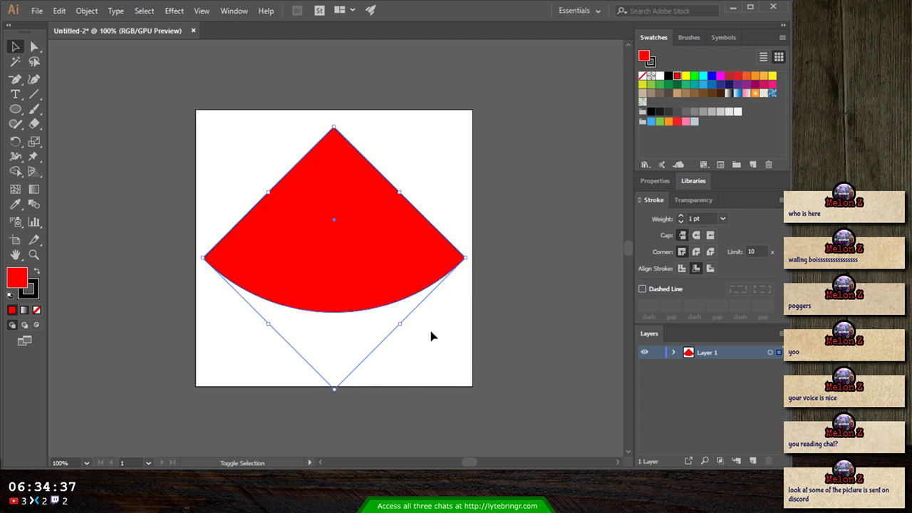
pyautogui.moveTo(352, 237); pyautogui.dragTo(362, 273)
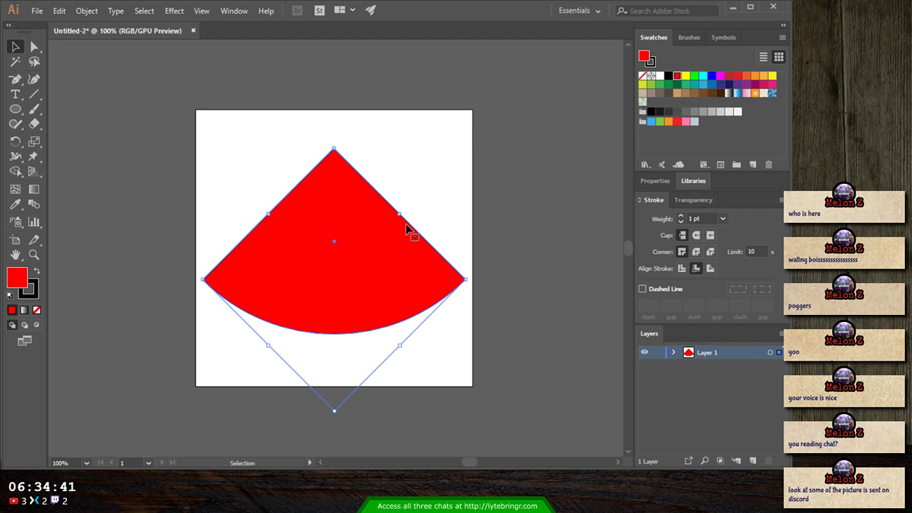
pyautogui.click(587, 254)
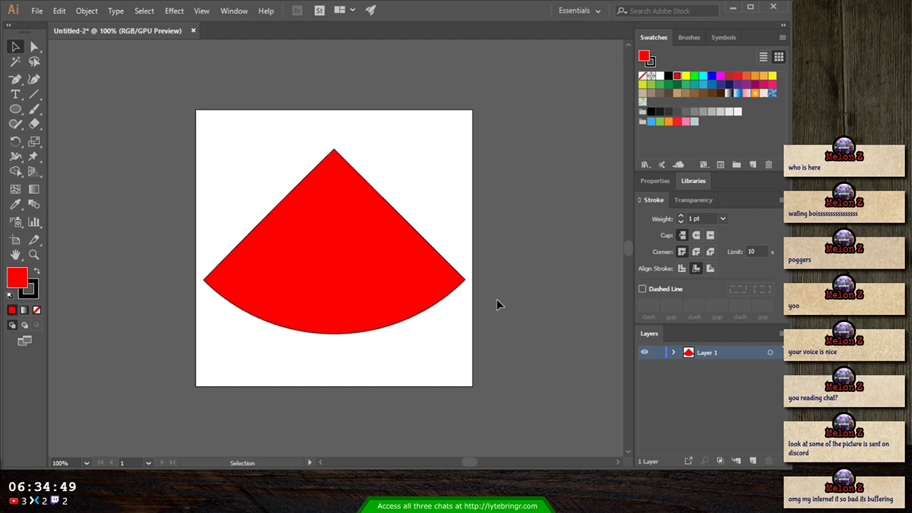
# - Remove the stroke from the red wedge, leaving only its fill
pyautogui.click(332, 244)
pyautogui.click(330, 142)
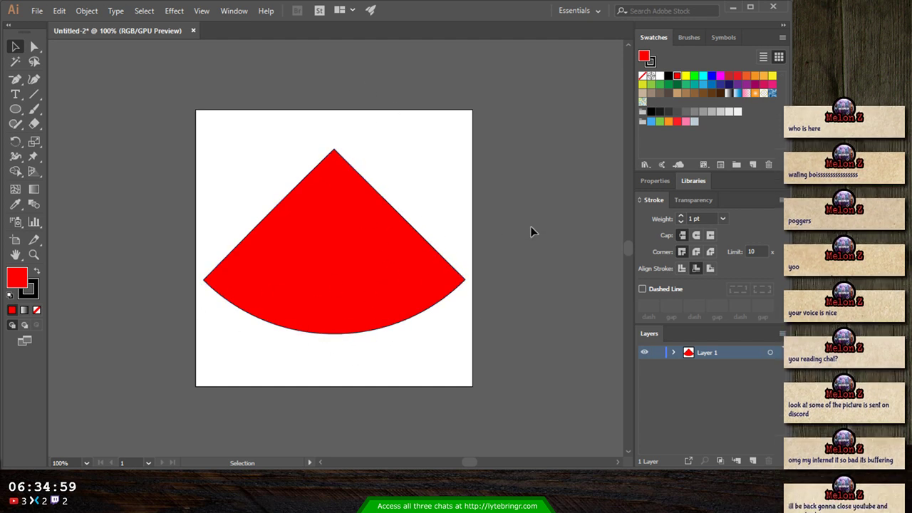
pyautogui.click(428, 265)
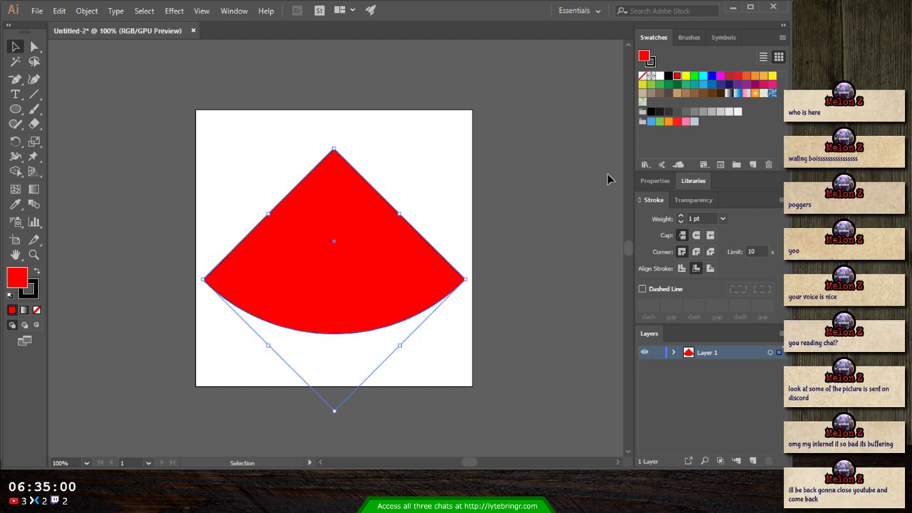
pyautogui.click(33, 288)
pyautogui.click(643, 76)
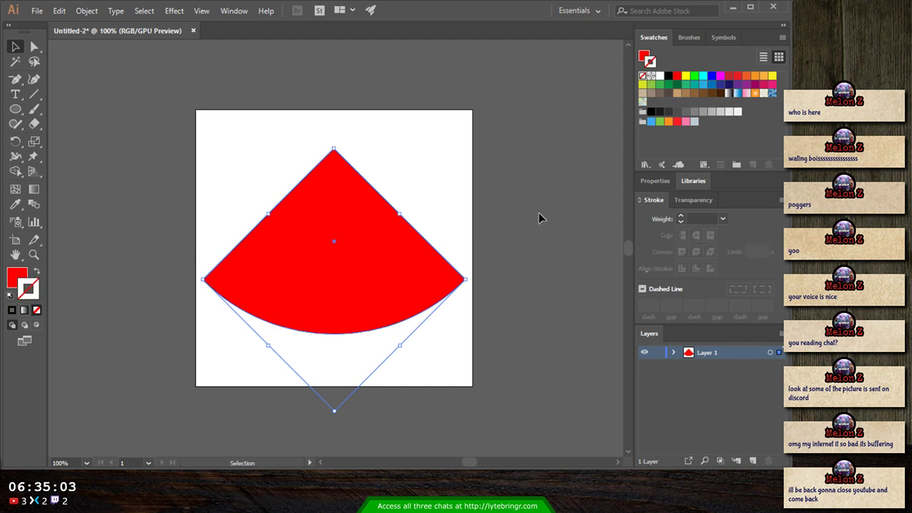
pyautogui.click(569, 229)
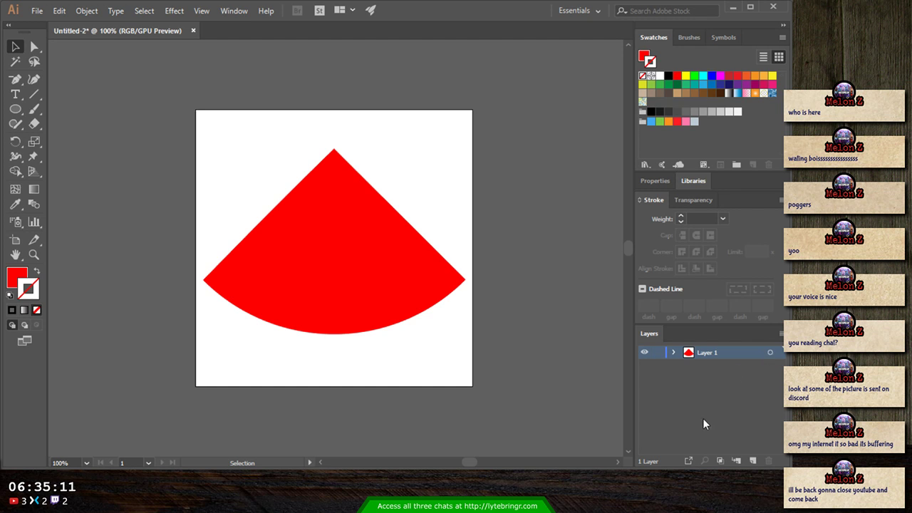
# - Add a new layer beneath Layer 1 and draw a rectangle on it that extends slightly past the artboard edges
pyautogui.click(753, 460)
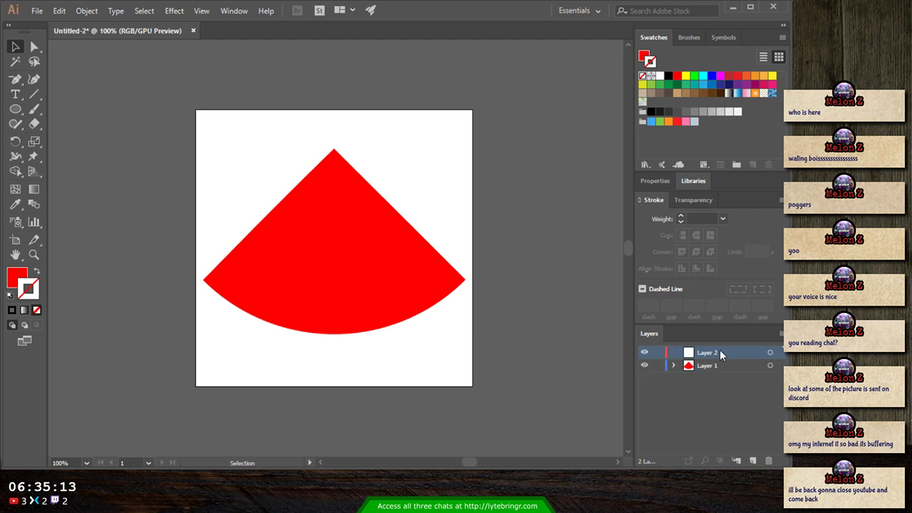
pyautogui.moveTo(720, 352); pyautogui.dragTo(721, 374)
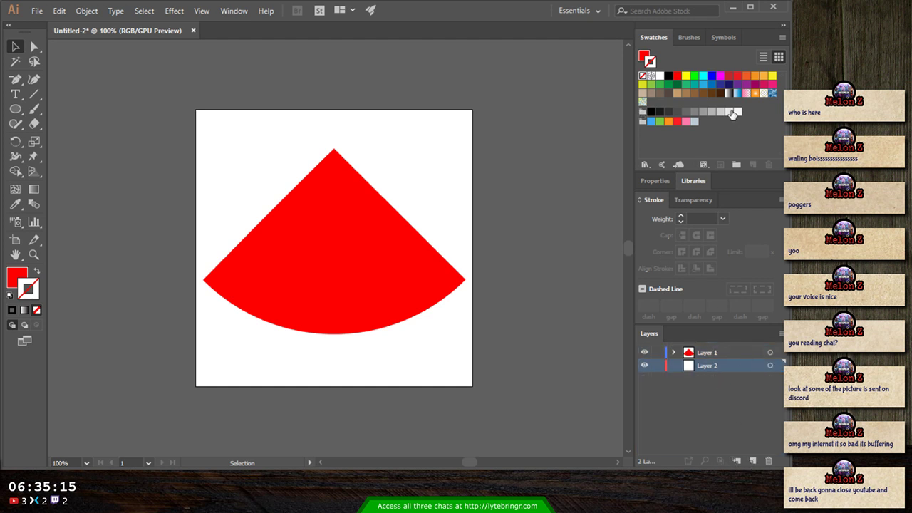
pyautogui.click(728, 86)
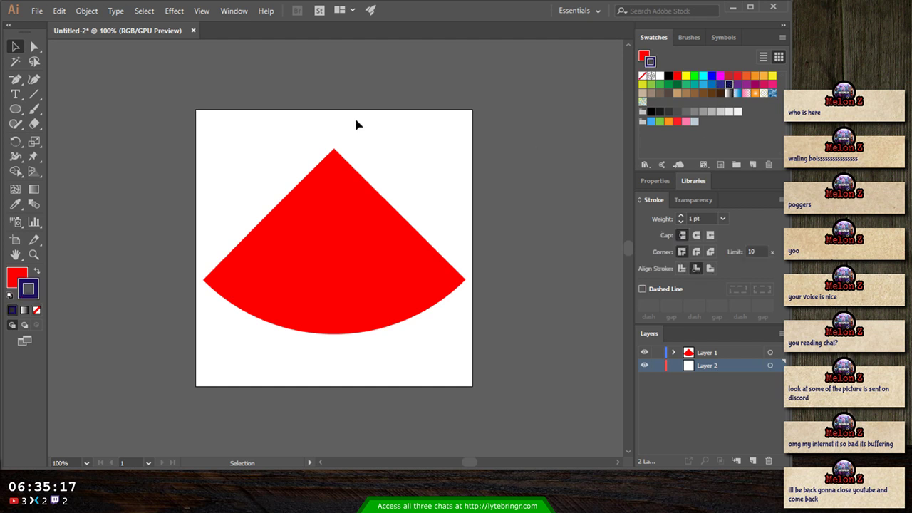
pyautogui.click(15, 112)
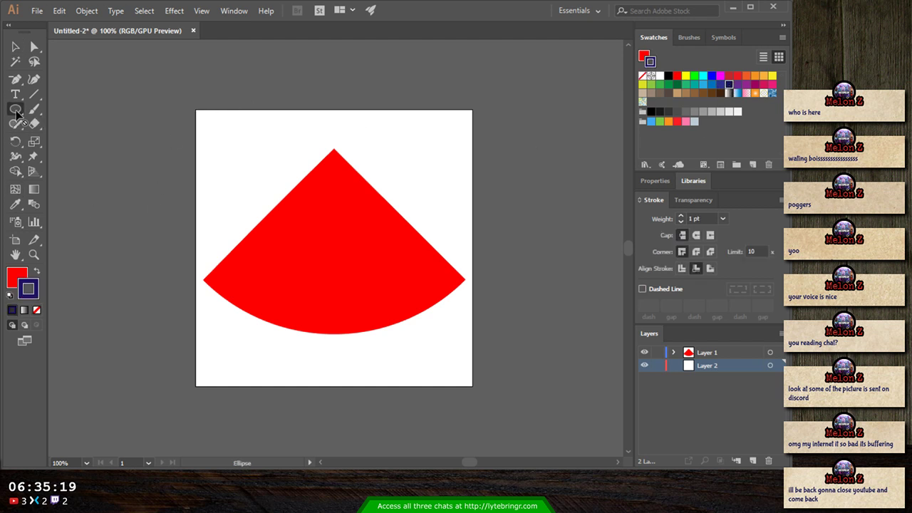
pyautogui.press('m')
pyautogui.moveTo(182, 96); pyautogui.dragTo(478, 394)
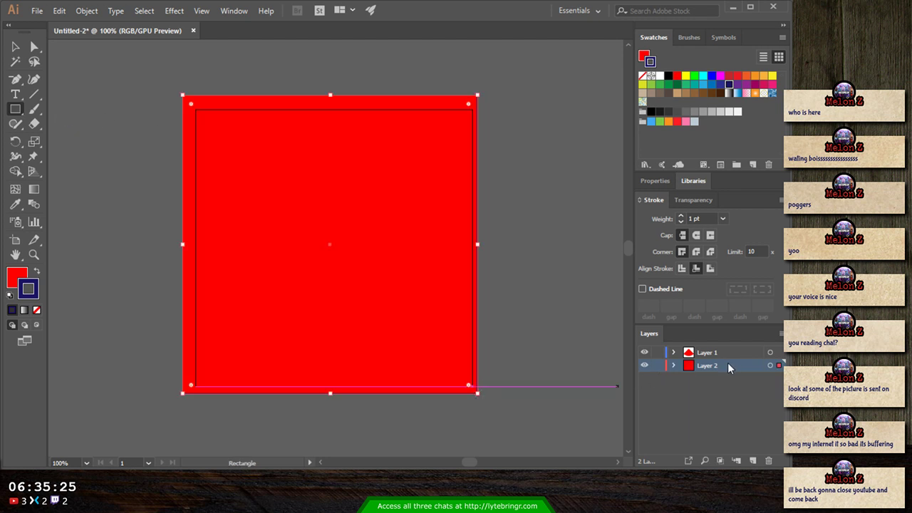
# - Fill the background rectangle with bright blue and set its stroke to none
pyautogui.click(712, 75)
pyautogui.click(15, 275)
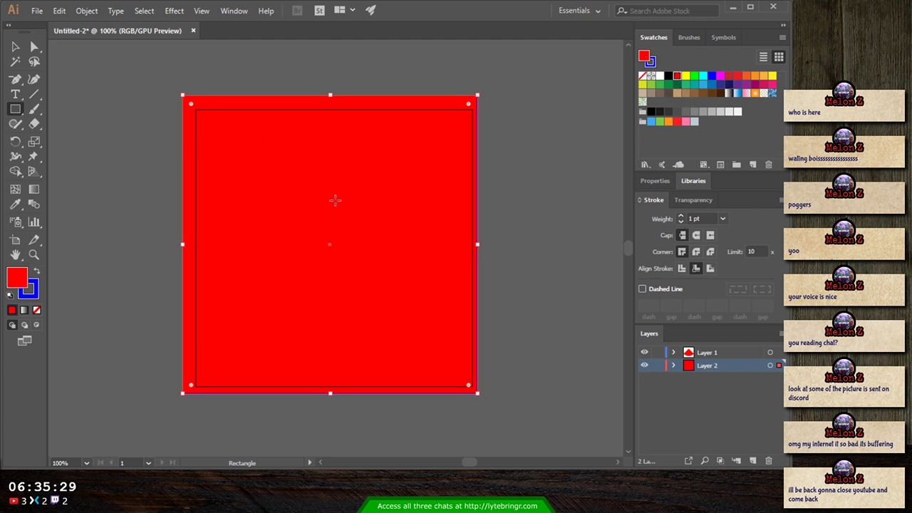
pyautogui.click(708, 76)
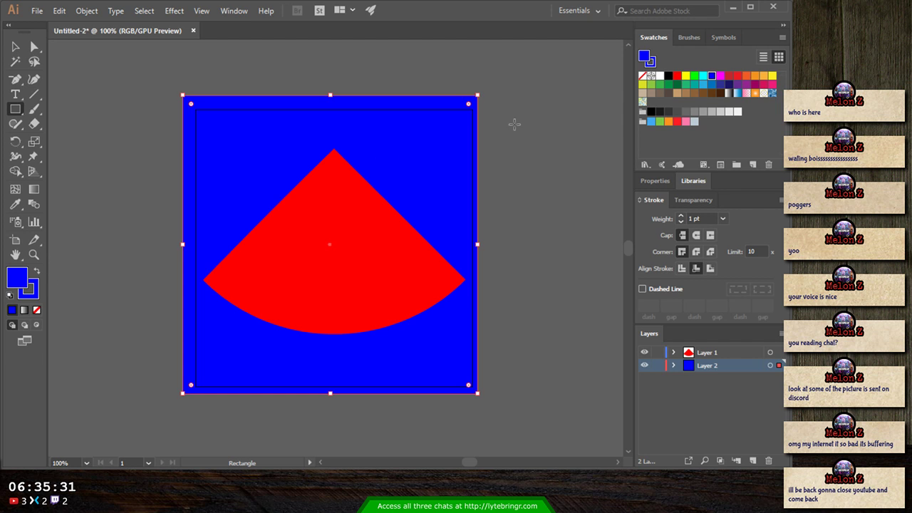
pyautogui.press('x')
pyautogui.click(642, 76)
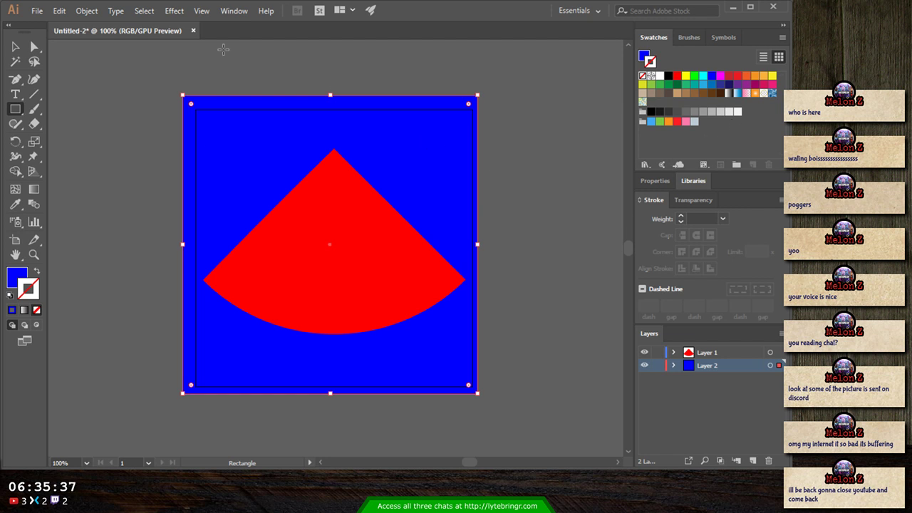
# - Change both the fill and the stroke of the background rectangle to dark gray
pyautogui.click(15, 47)
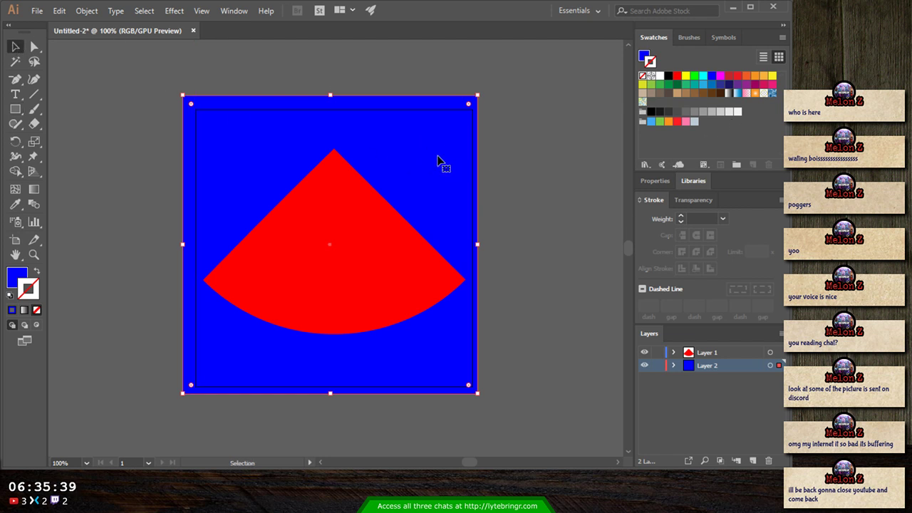
pyautogui.click(676, 112)
pyautogui.click(644, 55)
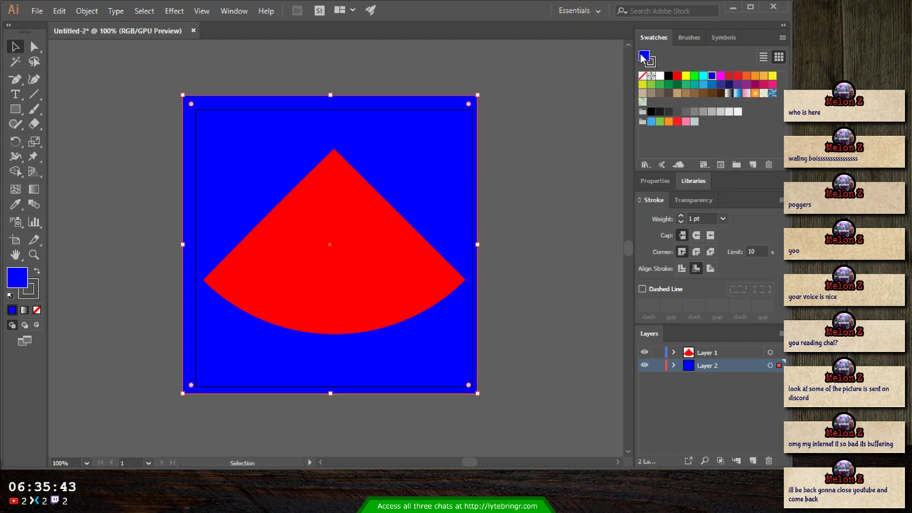
pyautogui.click(676, 111)
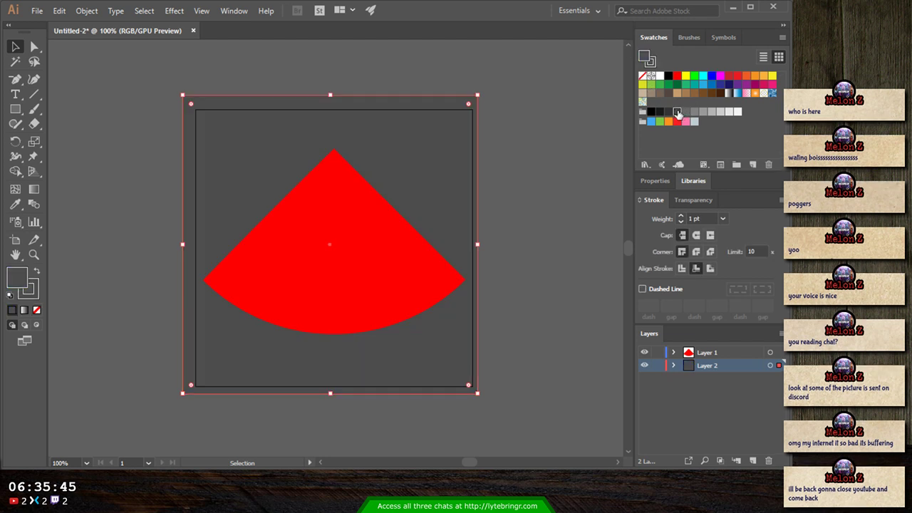
pyautogui.click(561, 186)
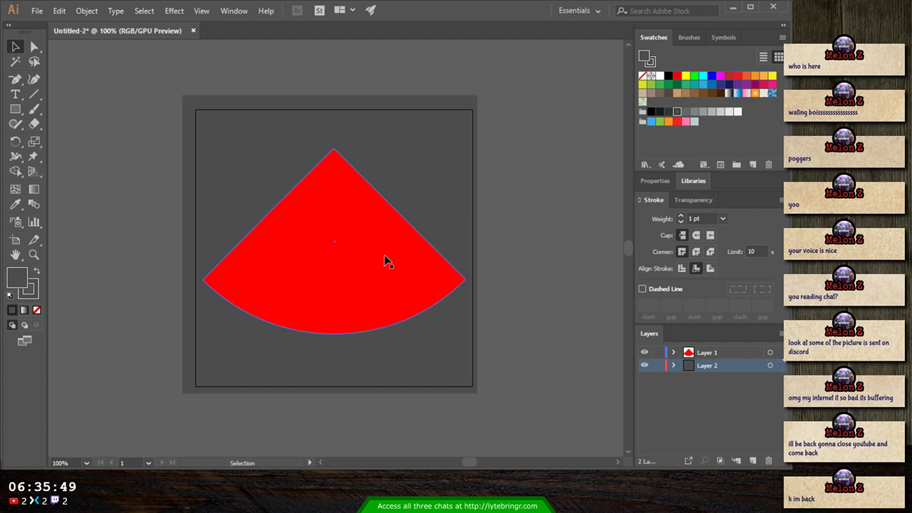
# - Shift the red wedge slightly up and delete the leftover duplicate path beneath it in Layer 1
pyautogui.click(364, 273)
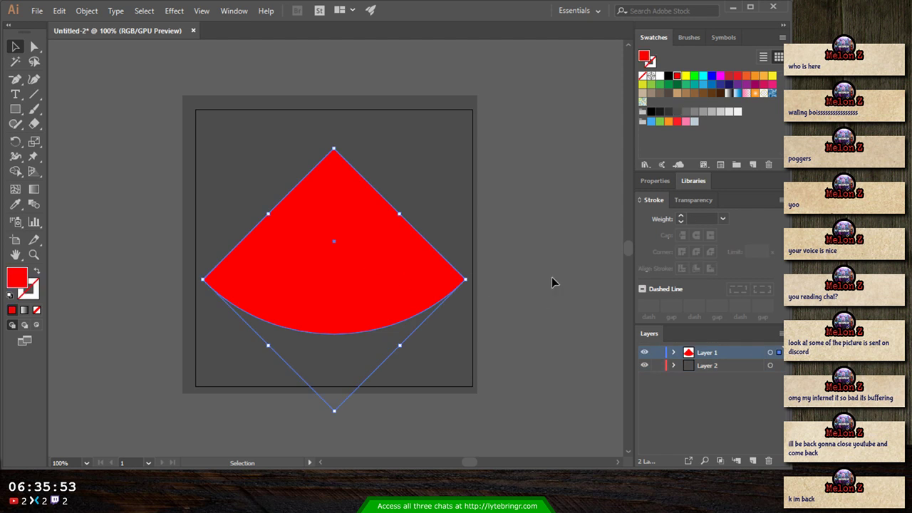
pyautogui.moveTo(412, 296); pyautogui.dragTo(412, 290)
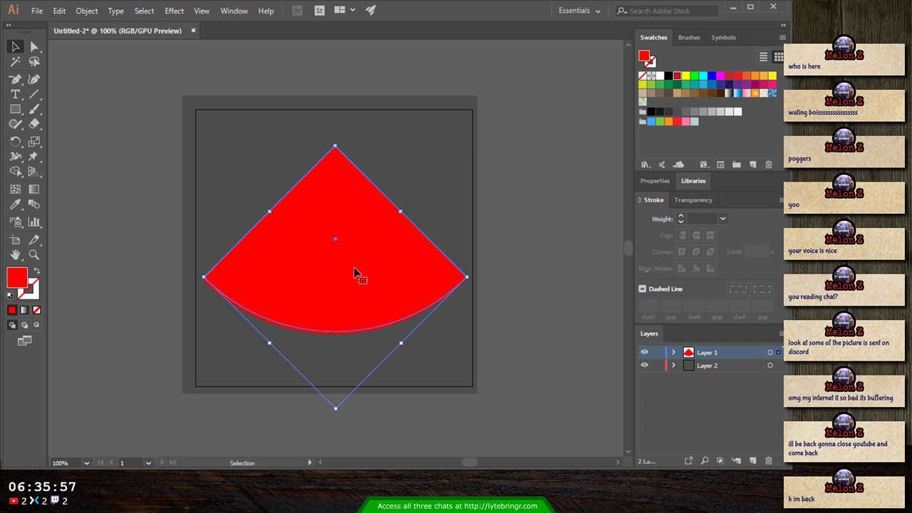
pyautogui.moveTo(377, 259)
pyautogui.mouseDown()
pyautogui.moveTo(466, 282)
pyautogui.moveTo(379, 259)
pyautogui.mouseUp()
pyautogui.click(673, 352)
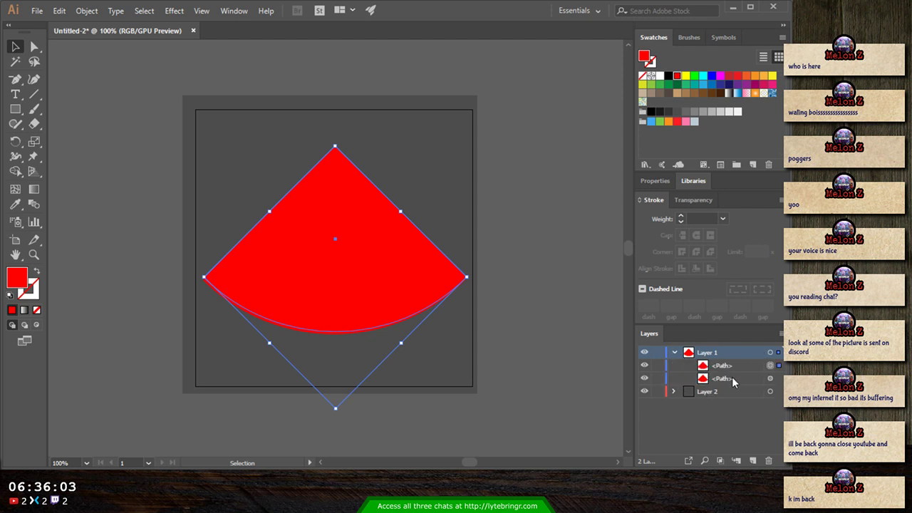
pyautogui.click(735, 379)
pyautogui.click(769, 378)
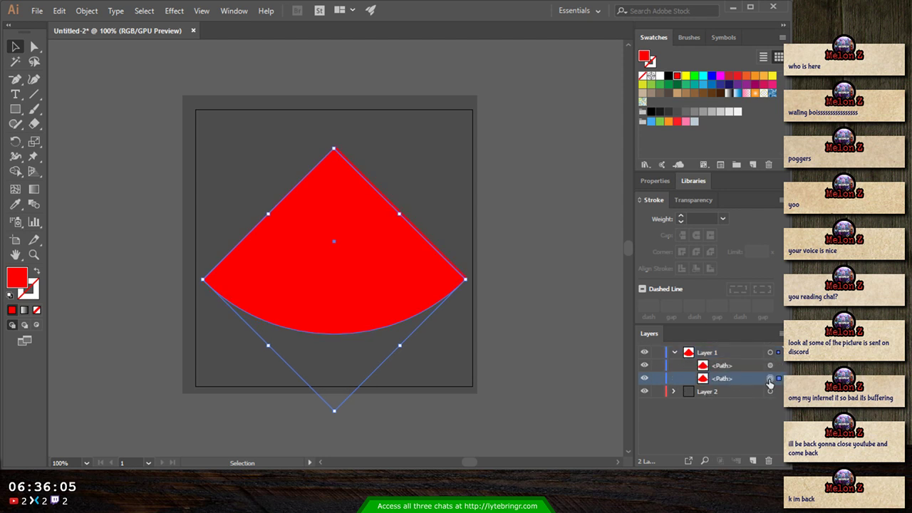
pyautogui.press('Delete')
# - Paste a copy of the wedge in place on a new layer below Layer 1 and fill it with off-white
pyautogui.click(752, 460)
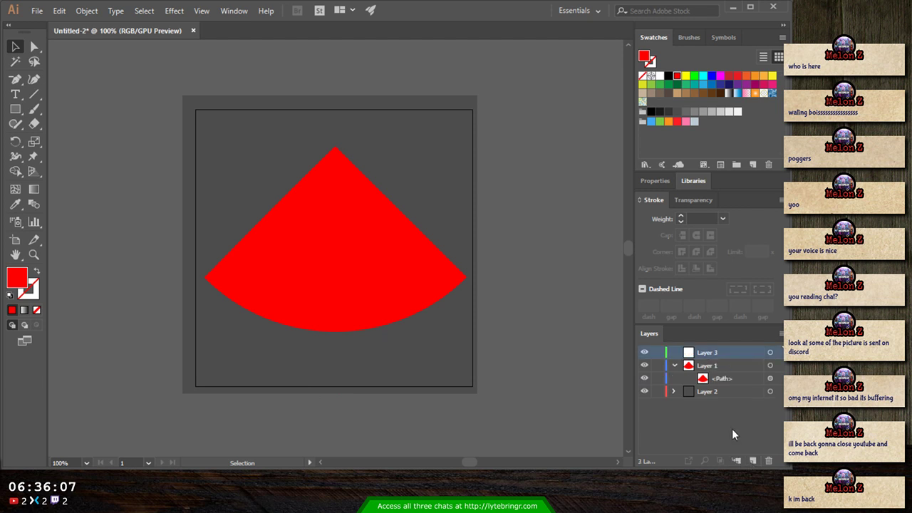
pyautogui.hotkey('ctrl', 'f')
pyautogui.click(674, 365)
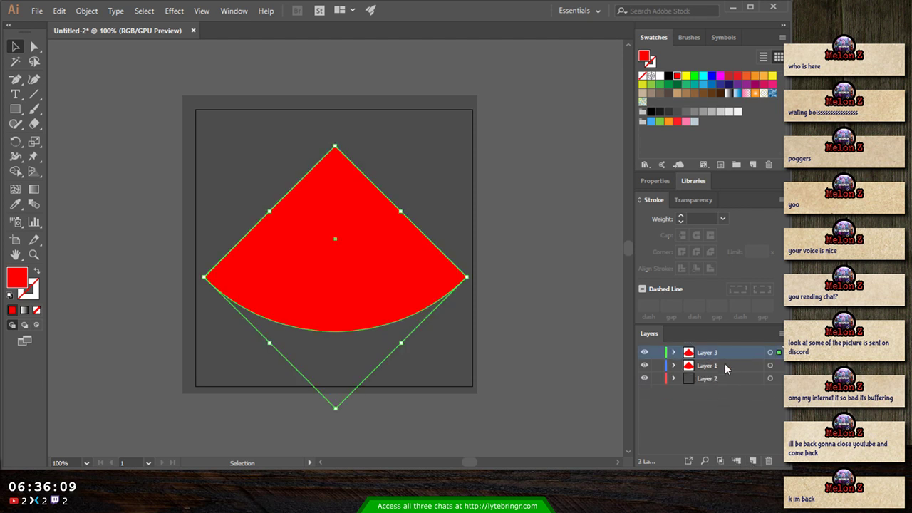
pyautogui.moveTo(730, 352); pyautogui.dragTo(727, 371)
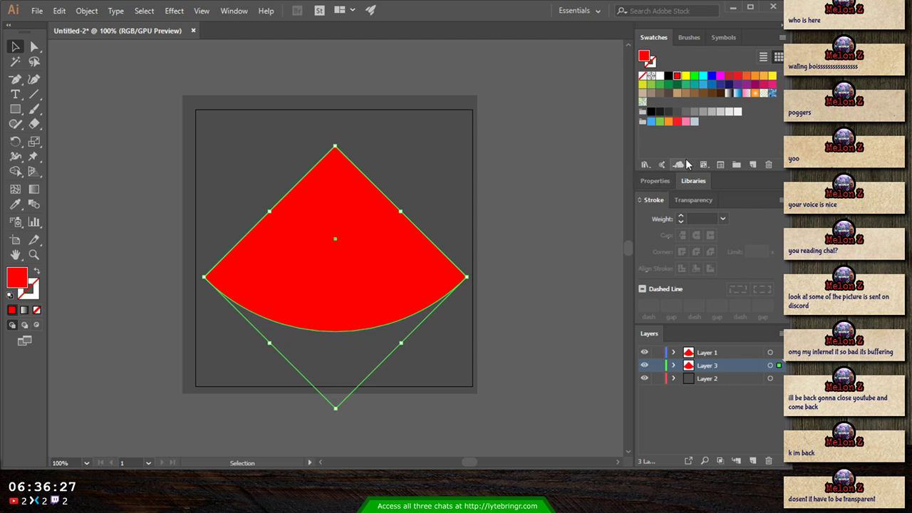
pyautogui.click(738, 111)
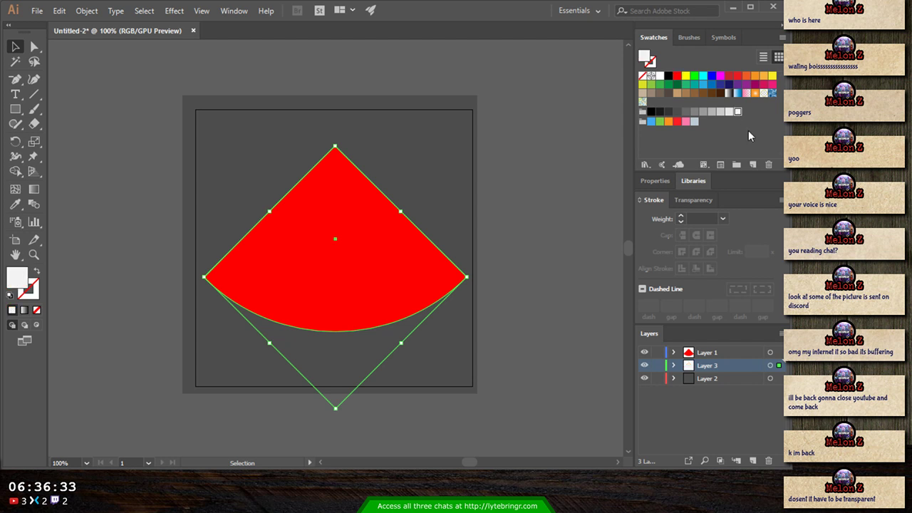
# - Add an anchor point at the middle of the off-white wedge's arc and pull it straight down to about Y 376 px
pyautogui.click(14, 82)
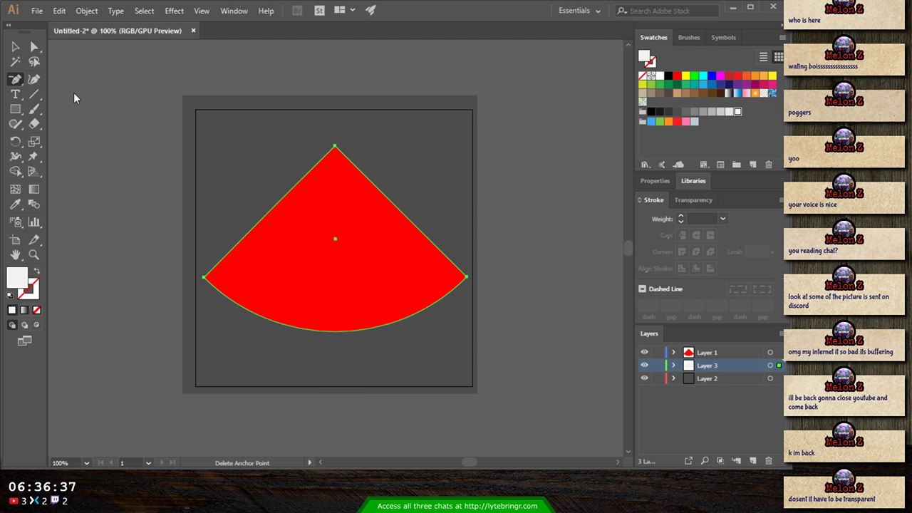
pyautogui.press('+')
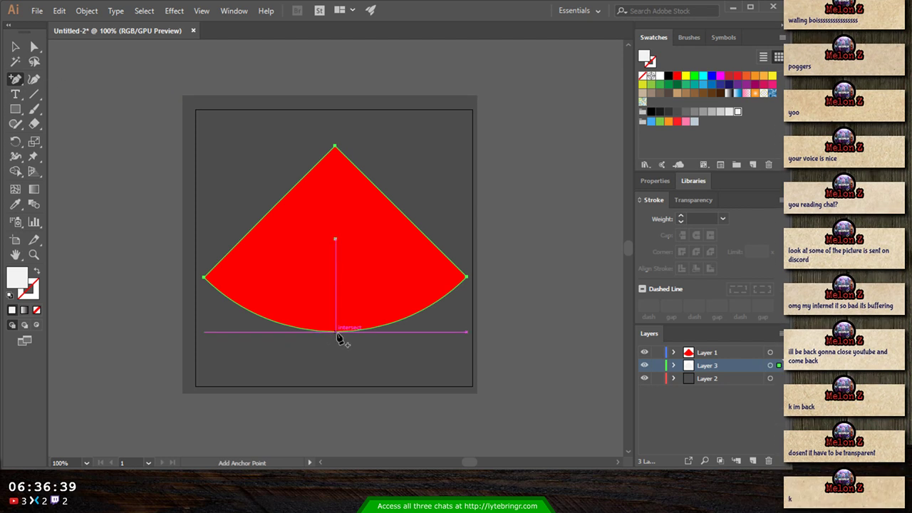
pyautogui.click(337, 333)
pyautogui.click(33, 48)
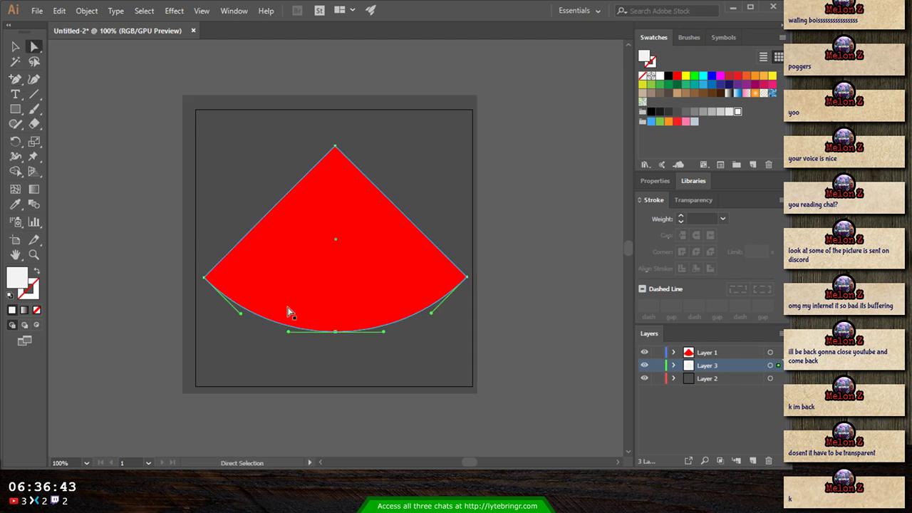
pyautogui.click(335, 332)
pyautogui.moveTo(335, 332); pyautogui.dragTo(335, 347)
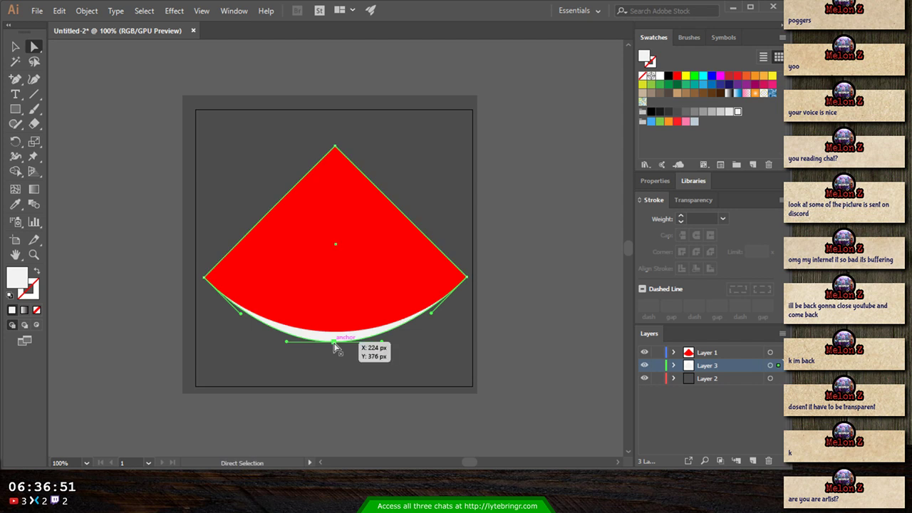
pyautogui.click(532, 333)
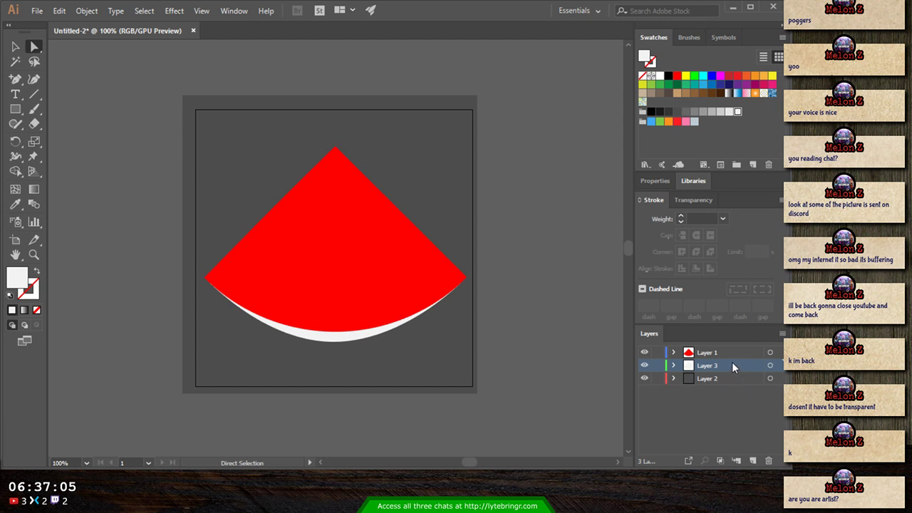
# - Paste a copy of the red wedge in place on a new layer below Layer 3 and fill it with dark green
pyautogui.click(752, 461)
pyautogui.hotkey('ctrl', 'f')
pyautogui.moveTo(716, 365); pyautogui.dragTo(718, 386)
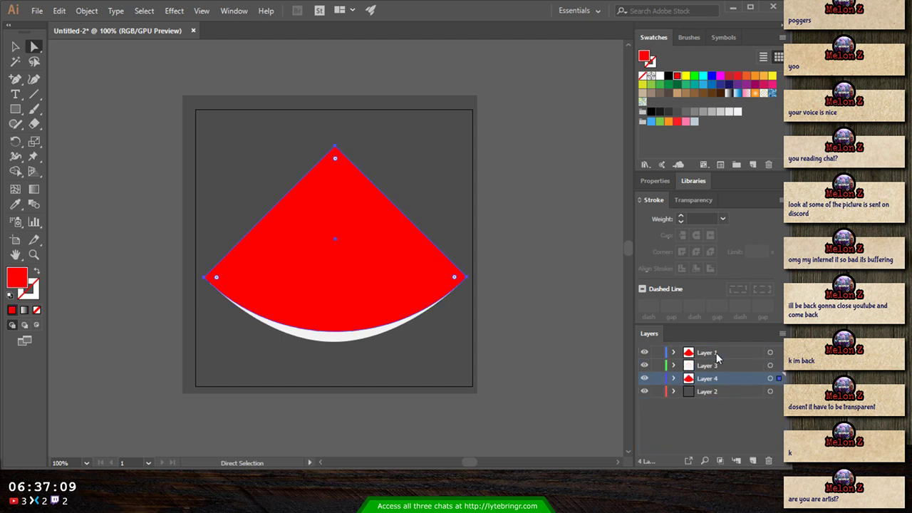
pyautogui.click(677, 84)
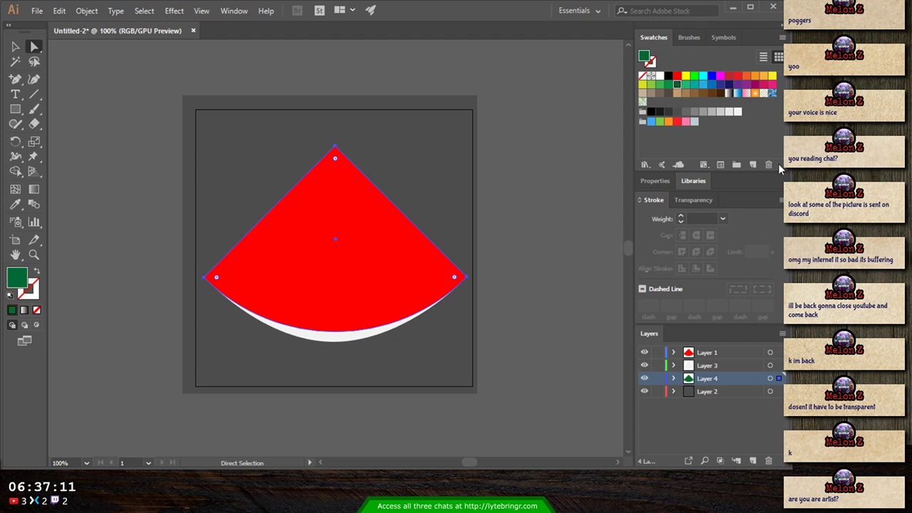
# - Hide Layer 3 and delete the dark green wedge from Layer 4
pyautogui.click(643, 366)
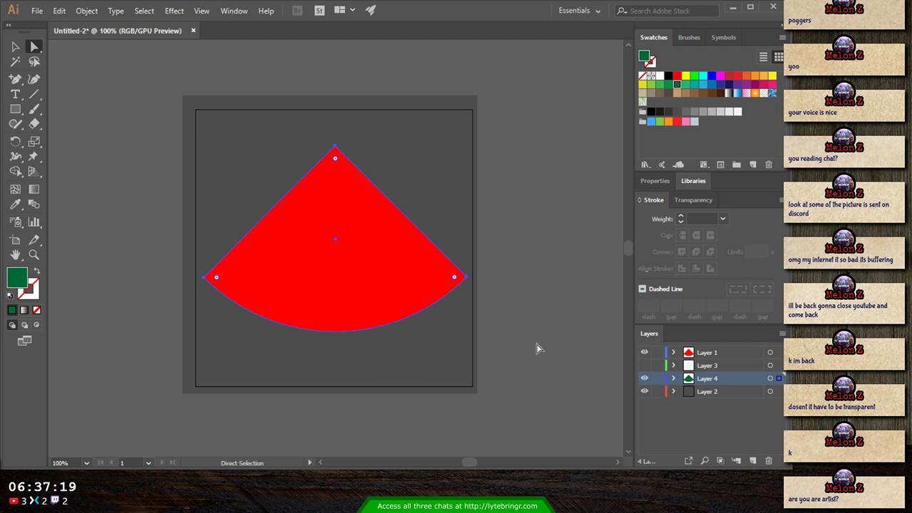
pyautogui.press('v')
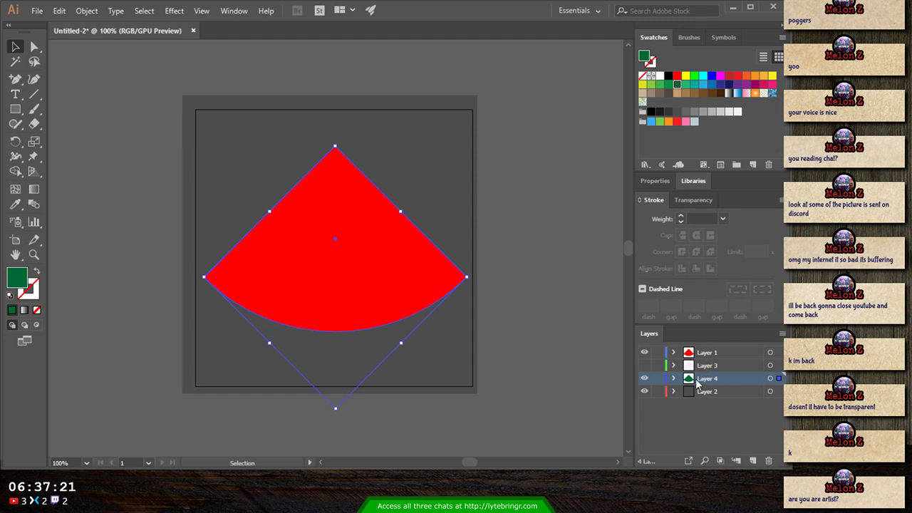
pyautogui.click(673, 378)
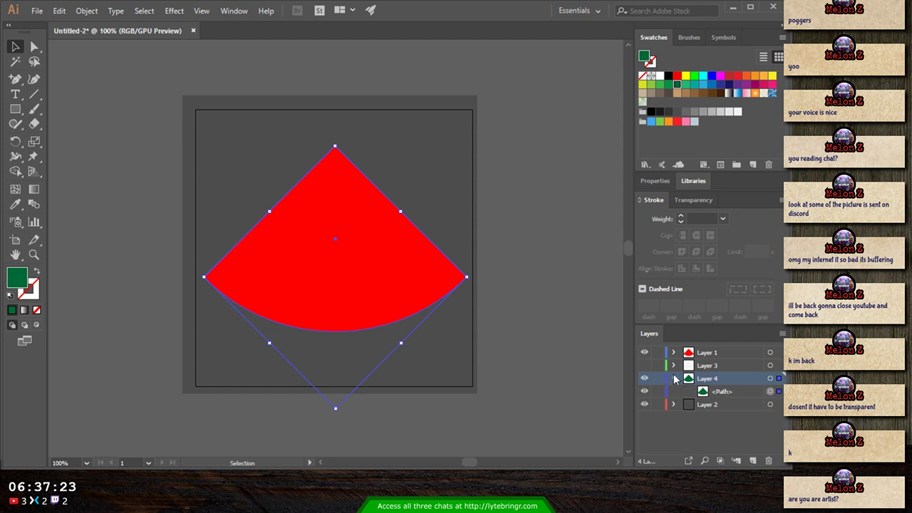
pyautogui.click(644, 352)
pyautogui.click(644, 353)
pyautogui.click(770, 378)
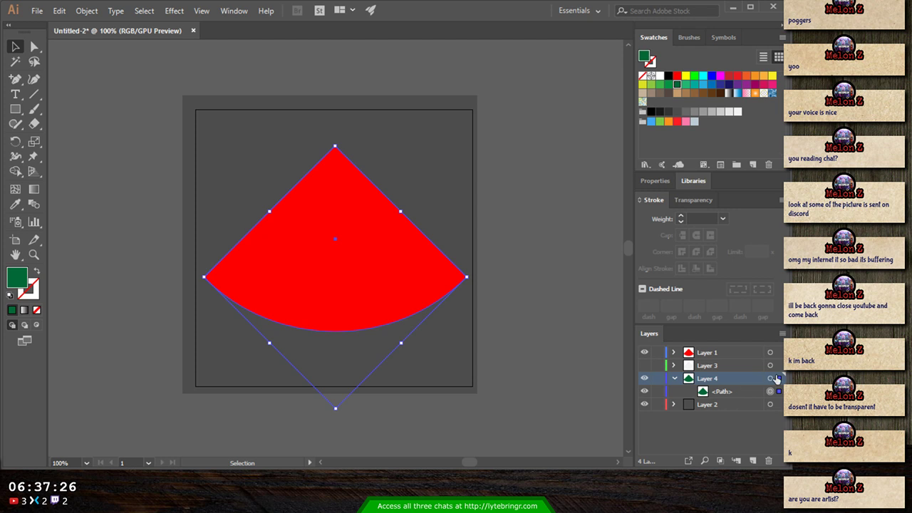
pyautogui.press('Delete')
# - Show Layer 3 again and paste a copy of its off-white wedge onto Layer 4
pyautogui.click(731, 364)
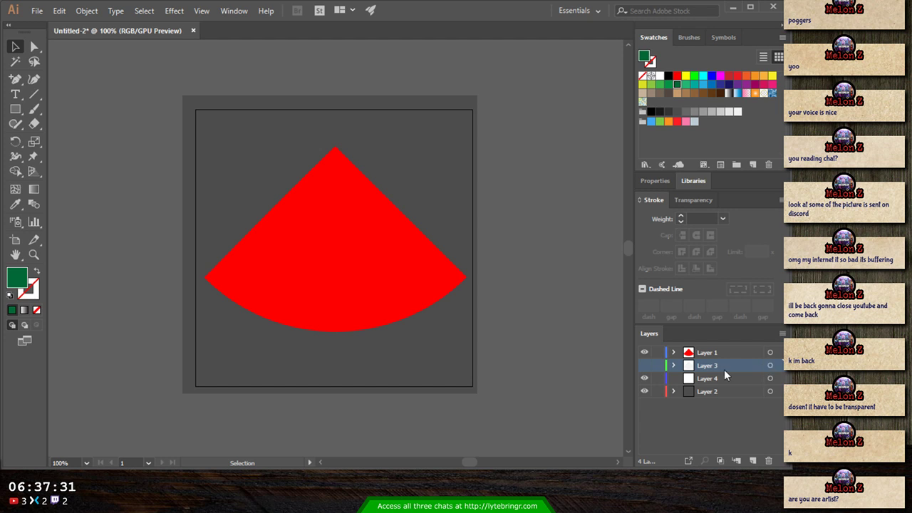
pyautogui.click(644, 364)
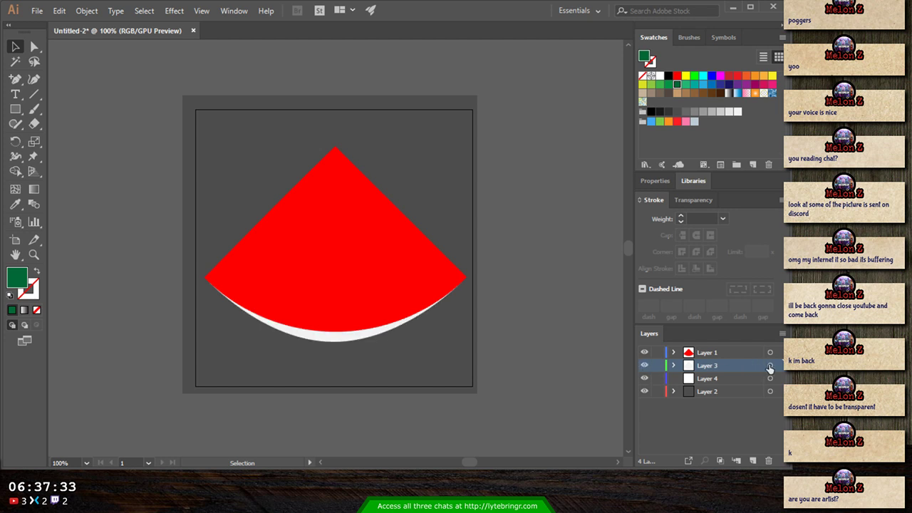
pyautogui.click(769, 365)
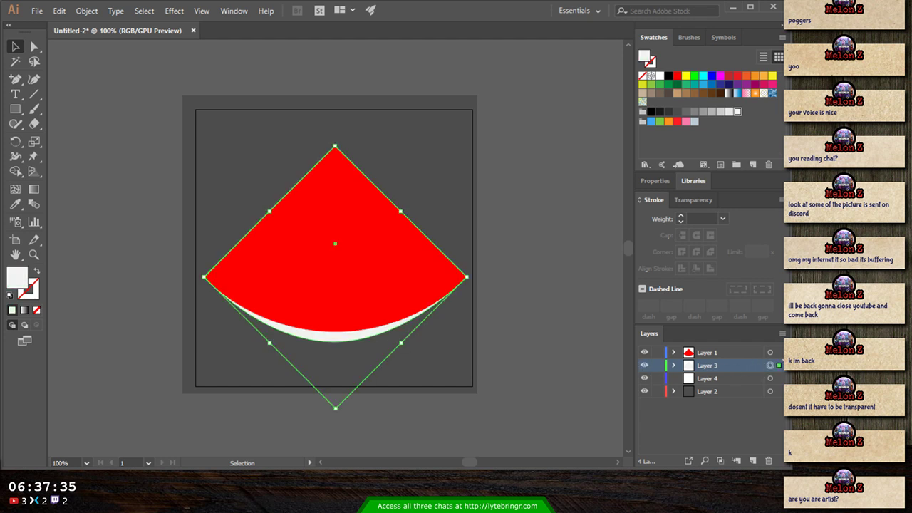
pyautogui.click(752, 461)
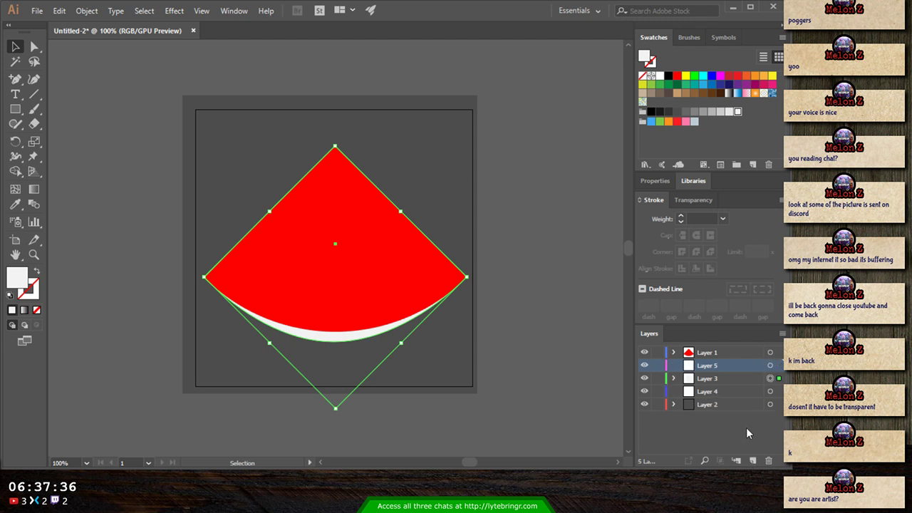
pyautogui.click(768, 461)
pyautogui.click(713, 378)
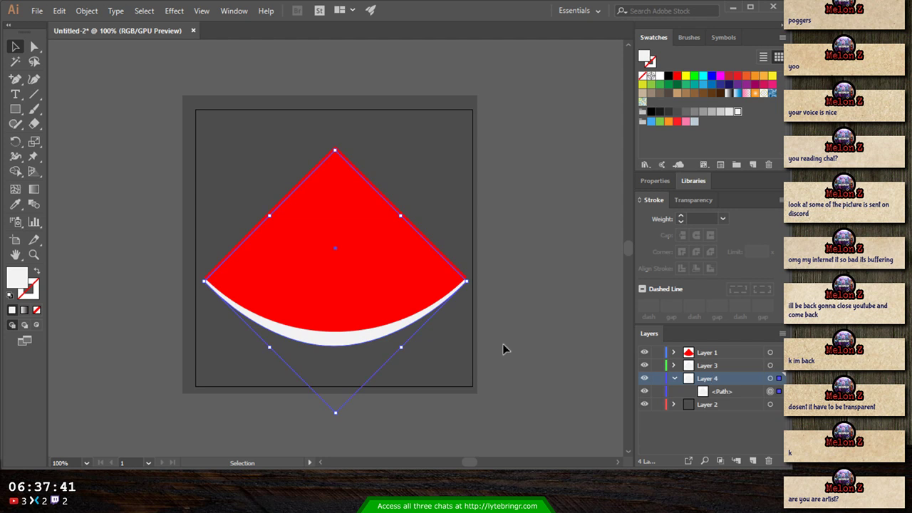
pyautogui.click(674, 378)
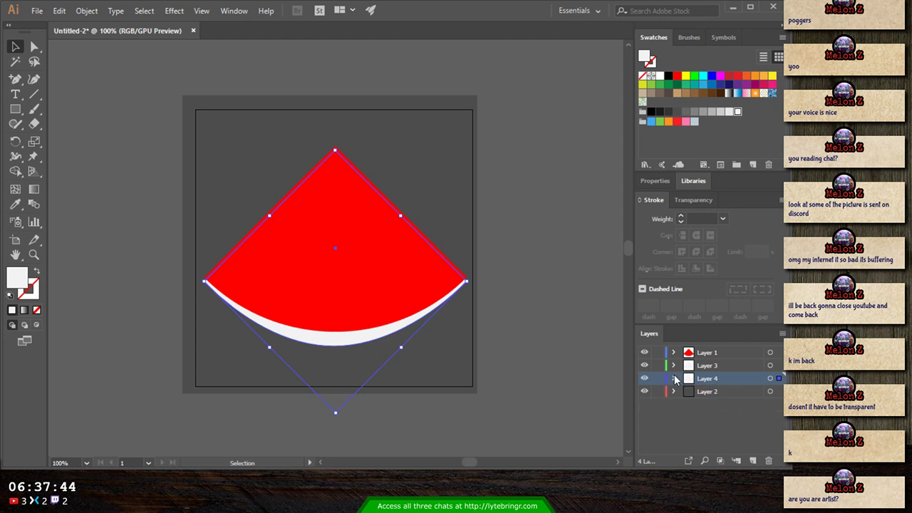
# - Fill the wedge copy on Layer 4 with dark green and move it up in line with the off-white wedge
pyautogui.click(676, 84)
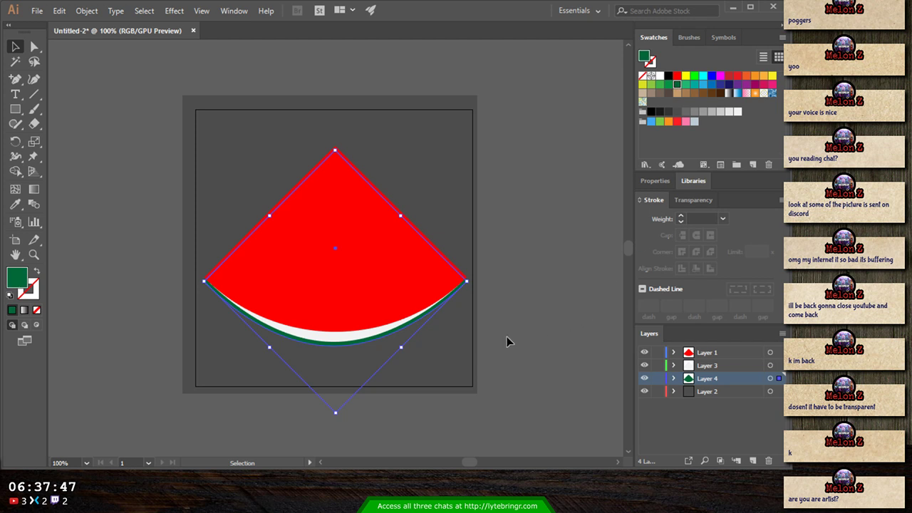
pyautogui.click(350, 363)
pyautogui.click(702, 381)
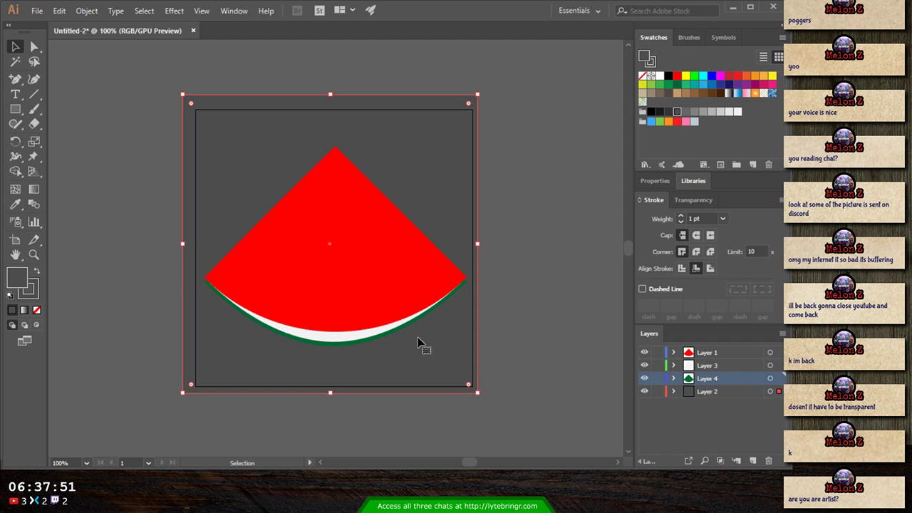
pyautogui.click(349, 349)
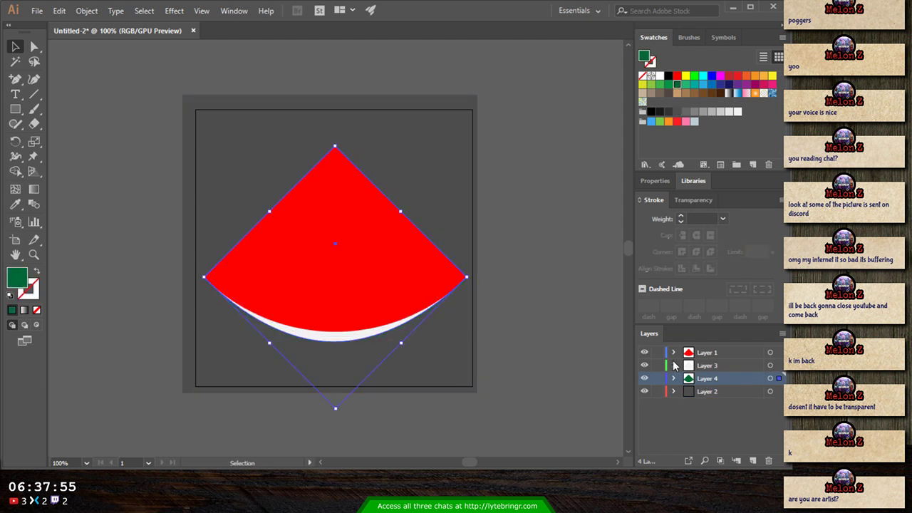
# - Hide Layer 3 and pull the green wedge's bottom anchor point straight down to deepen its curve
pyautogui.click(644, 364)
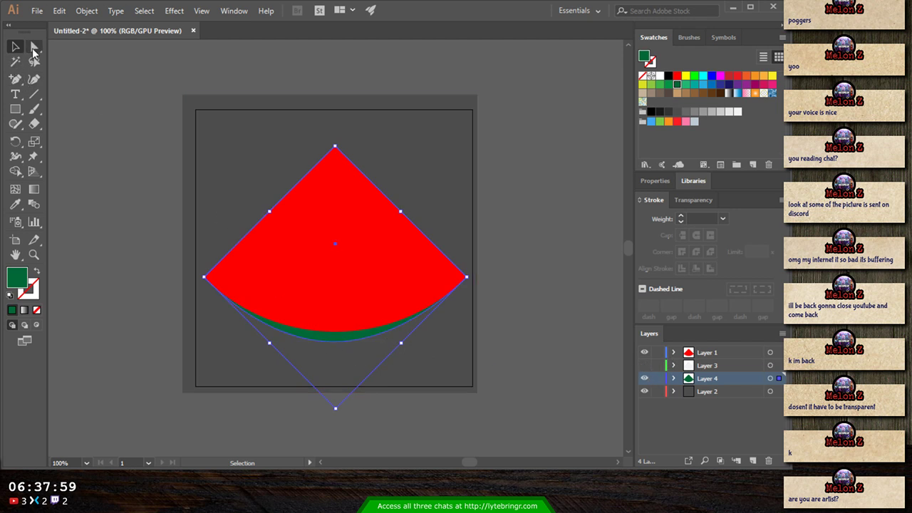
pyautogui.click(34, 47)
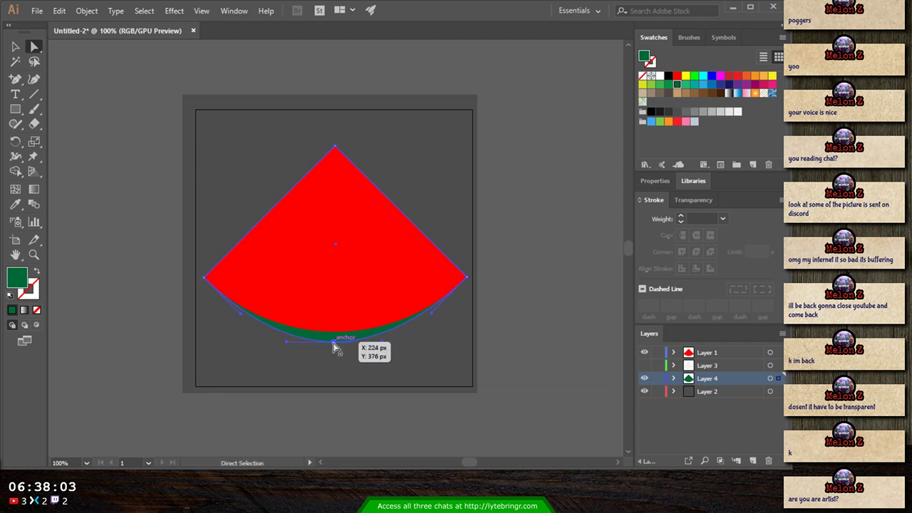
pyautogui.moveTo(334, 341); pyautogui.dragTo(334, 355)
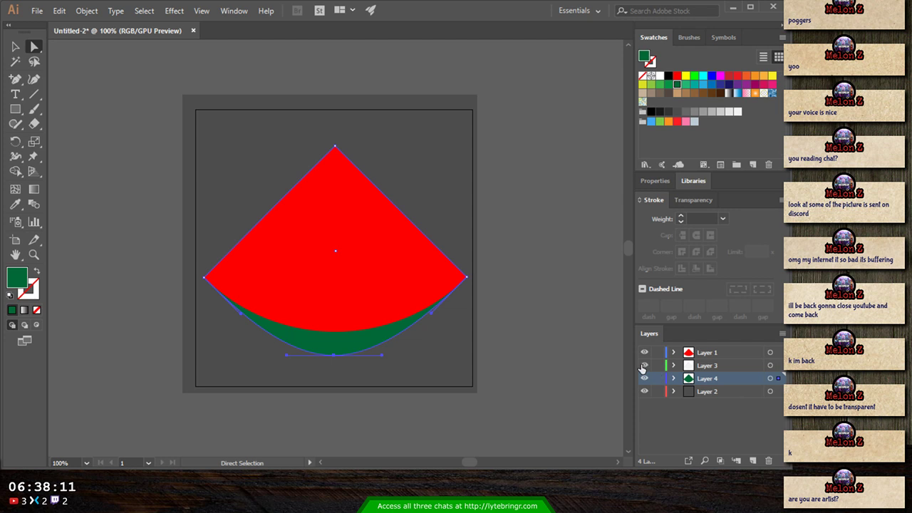
# - Show Layer 3 and move the green wedge's two side corner anchors slightly outward and down past the red wedge
pyautogui.click(643, 365)
pyautogui.click(550, 333)
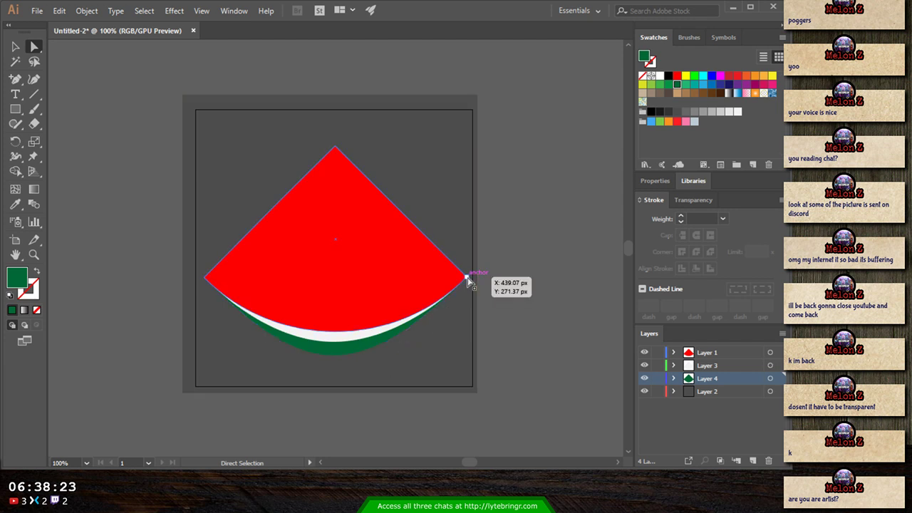
pyautogui.click(340, 354)
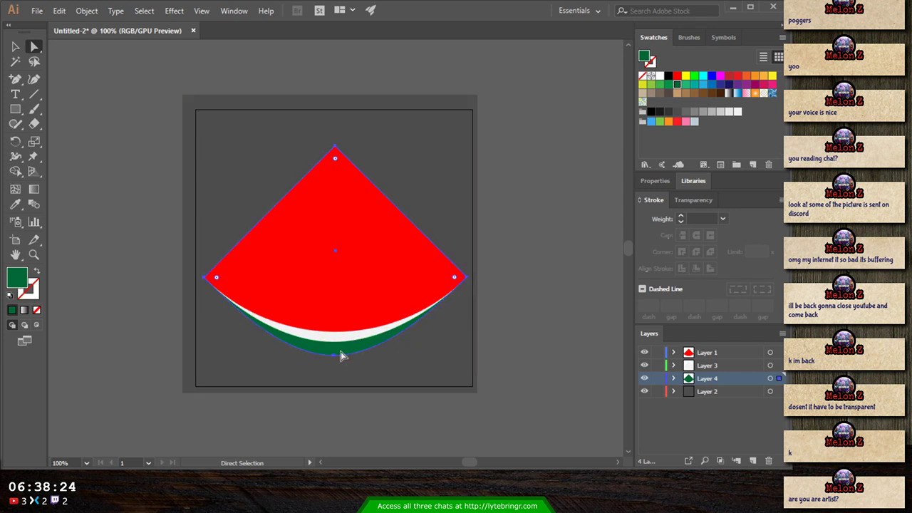
pyautogui.click(464, 277)
pyautogui.moveTo(466, 278); pyautogui.dragTo(470, 283)
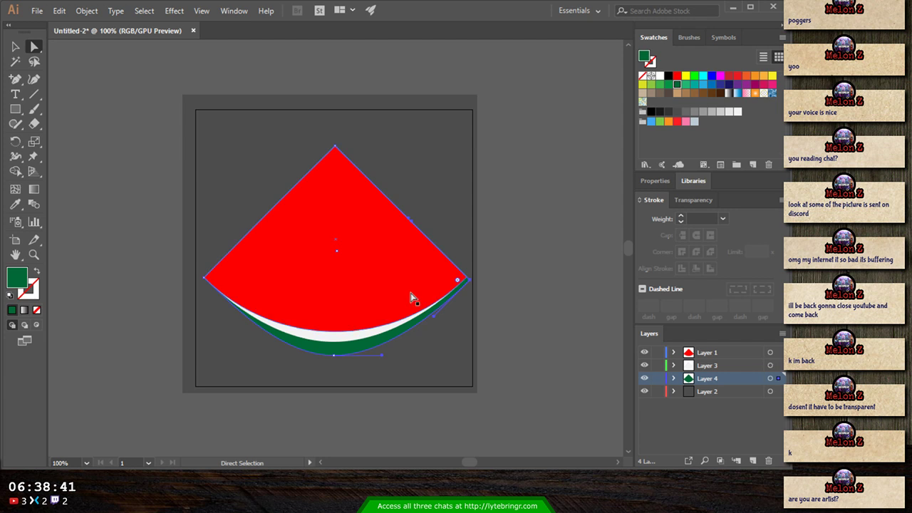
pyautogui.click(206, 280)
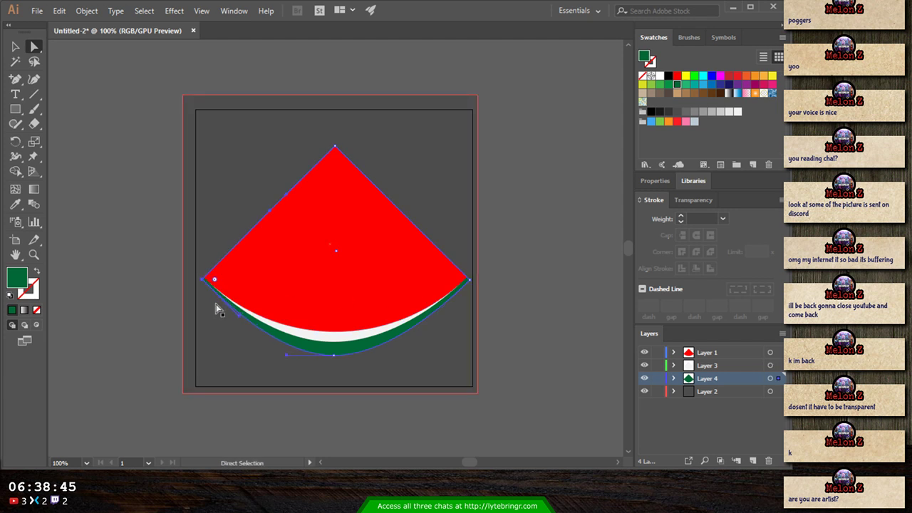
pyautogui.click(550, 324)
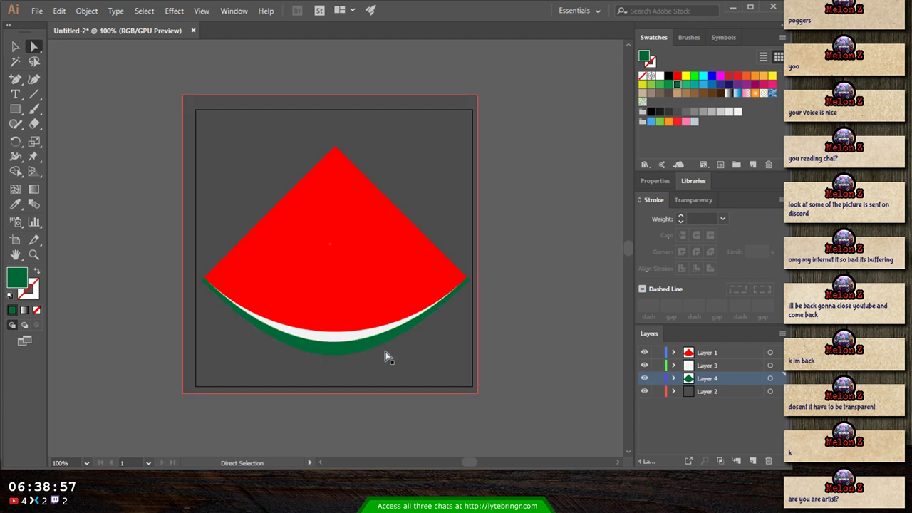
# - Nudge both side corner anchors of the green wedge a little further outward and down to thicken the rind ends
pyautogui.moveTo(467, 281); pyautogui.dragTo(470, 285)
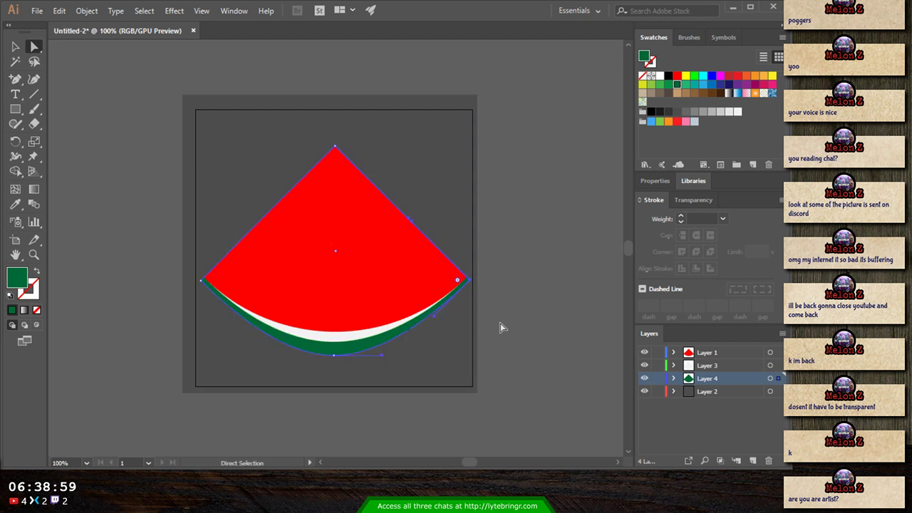
pyautogui.press('Right')
pyautogui.press('Down')
pyautogui.click(204, 281)
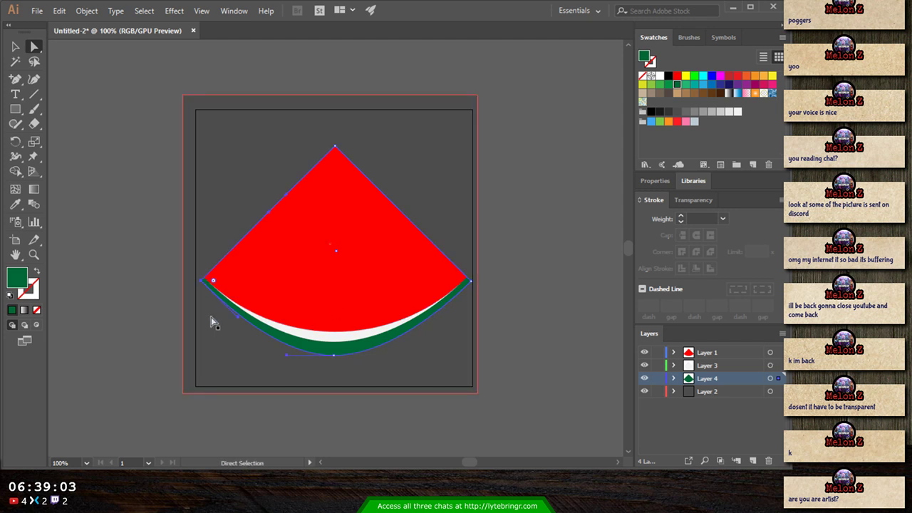
# - Nudge the right corner anchor of Layer 3's off-white wedge outward and down to expose white rind at that end
pyautogui.click(769, 365)
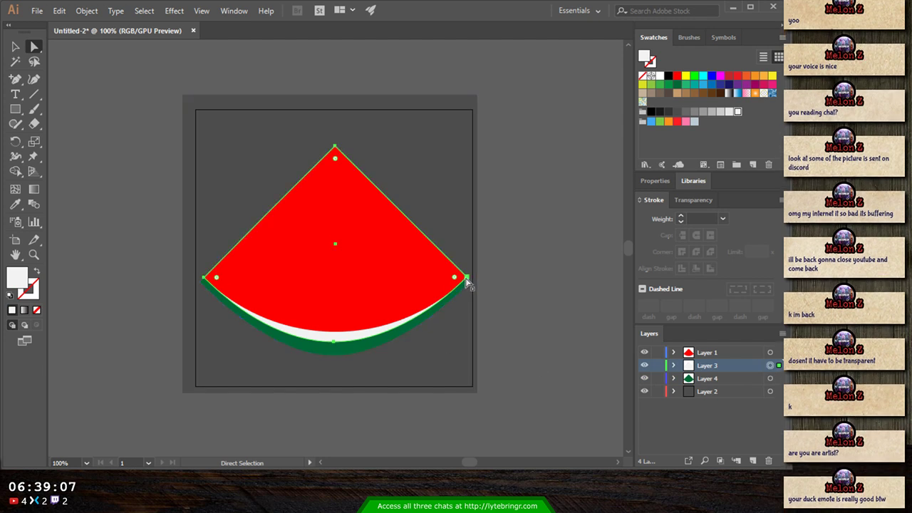
pyautogui.click(466, 279)
pyautogui.press('Right')
pyautogui.press('Down')
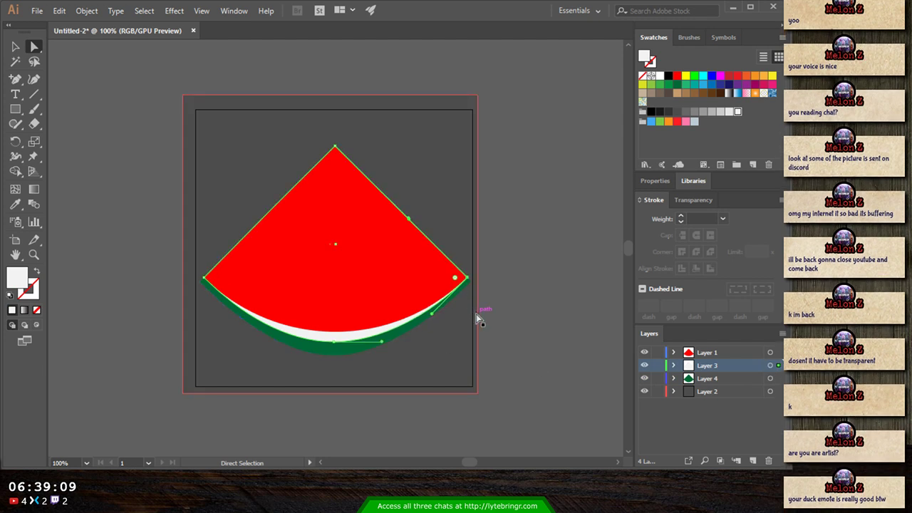
pyautogui.press('Right')
pyautogui.press('Down')
pyautogui.press('Right')
pyautogui.press('Down')
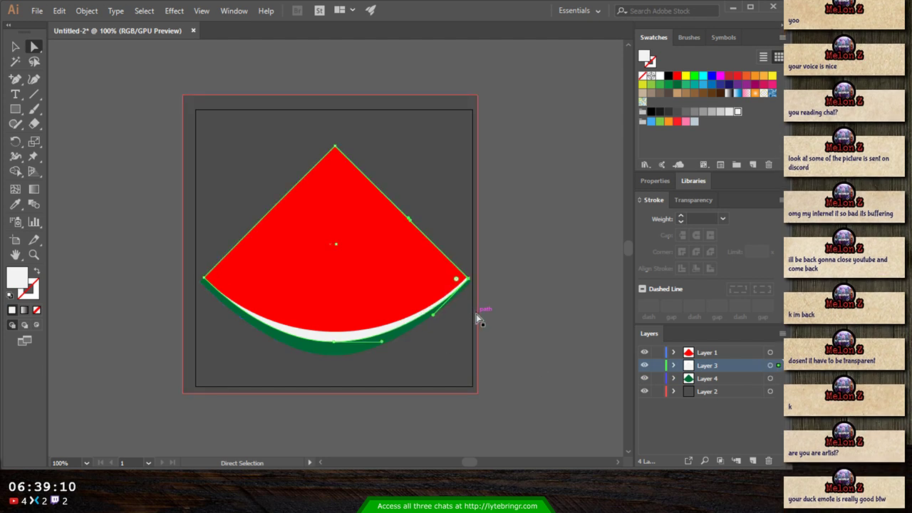
# - Nudge the off-white wedge's left corner anchor outward and down to match its right corner, and deselect it
pyautogui.click(205, 279)
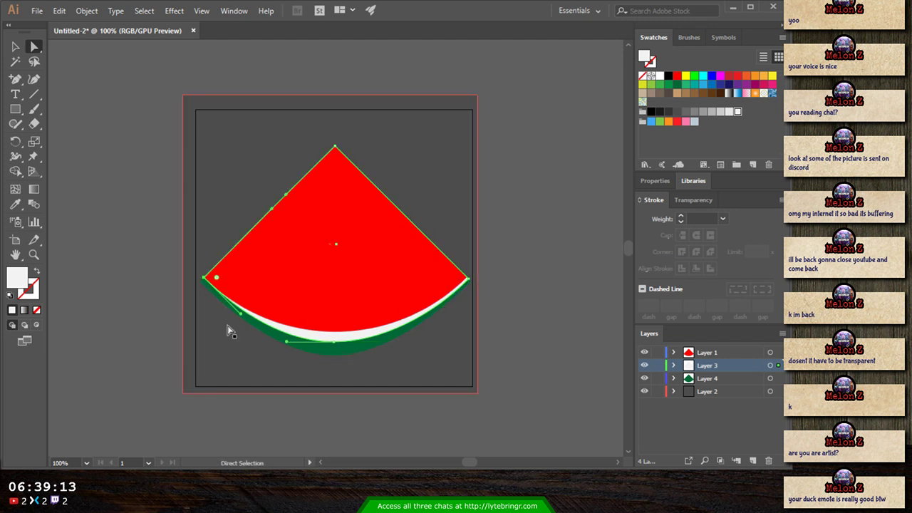
pyautogui.press('Left')
pyautogui.press('Down')
pyautogui.press('Left')
pyautogui.press('Down')
pyautogui.press('Left')
pyautogui.press('Down')
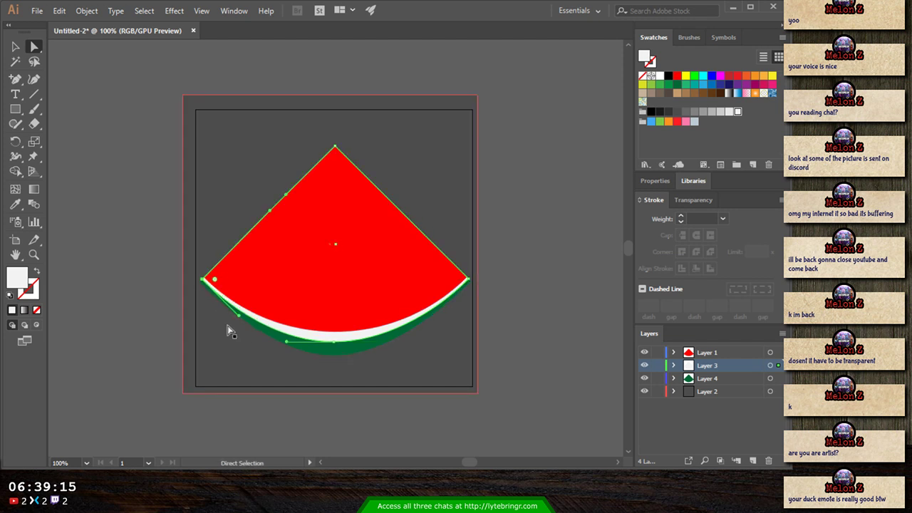
pyautogui.click(518, 328)
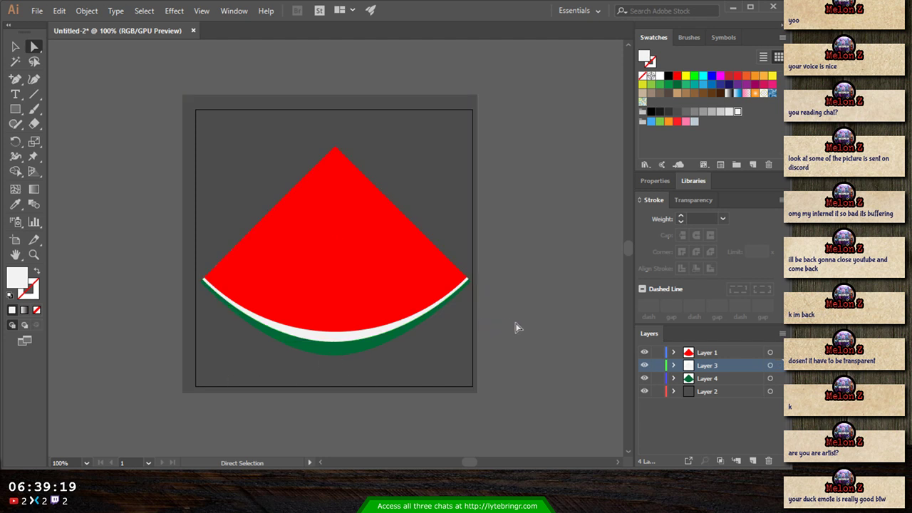
# - Fine-tune the off-white wedge's side corner anchors to even out the white rind at both ends
pyautogui.click(468, 281)
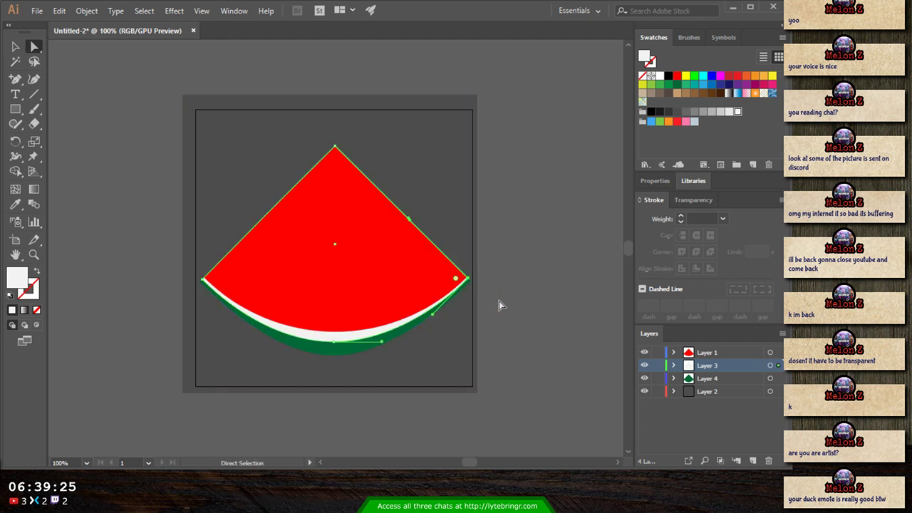
pyautogui.click(204, 281)
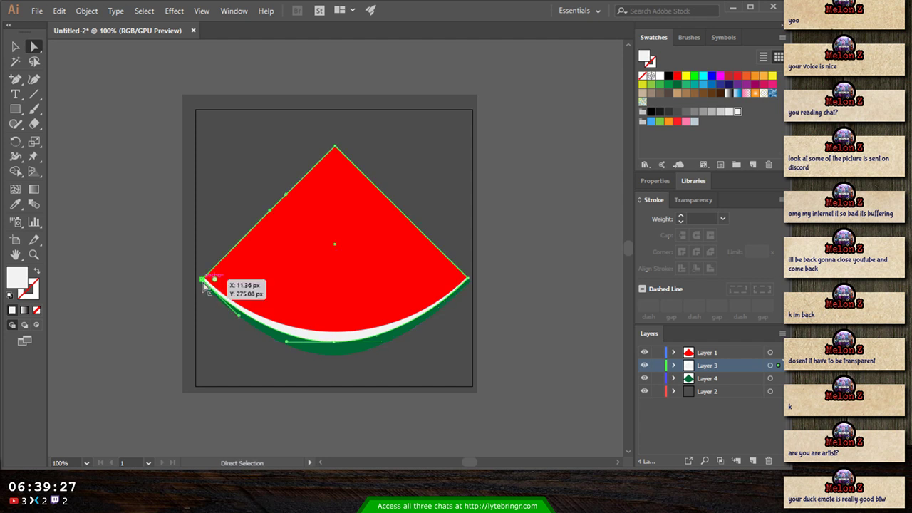
pyautogui.click(527, 339)
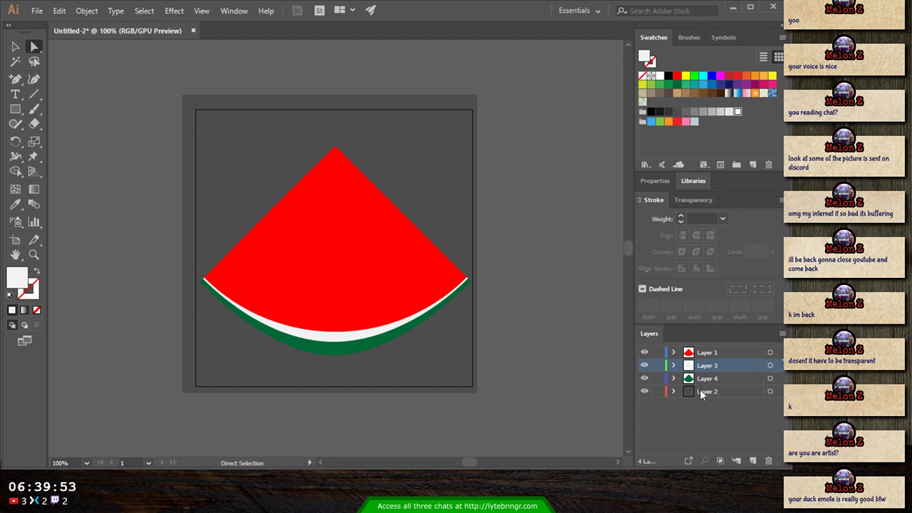
# - Create a new layer and nest Layer 1, Layer 3 and Layer 4 inside it, leaving the background layer outside
pyautogui.click(770, 379)
pyautogui.keyDown('shift'); pyautogui.click(769, 352); pyautogui.keyUp('shift')
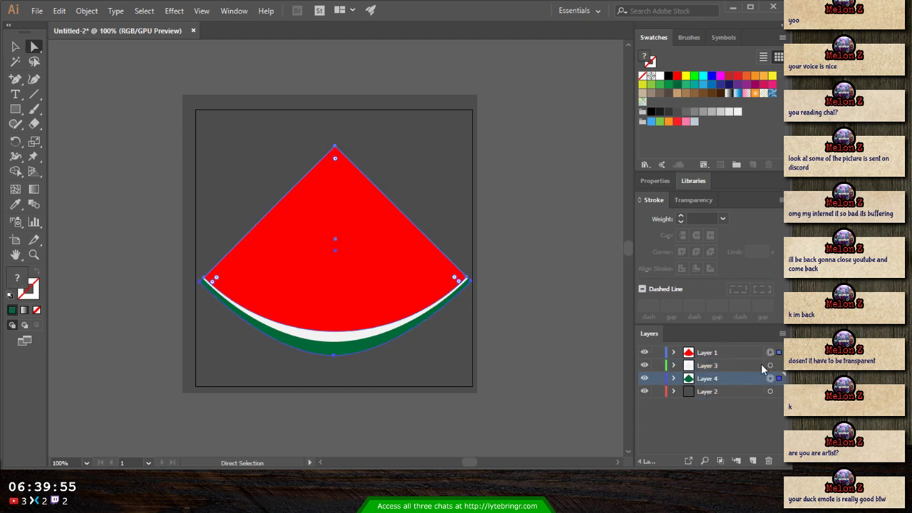
pyautogui.keyDown('shift'); pyautogui.click(769, 366); pyautogui.keyUp('shift')
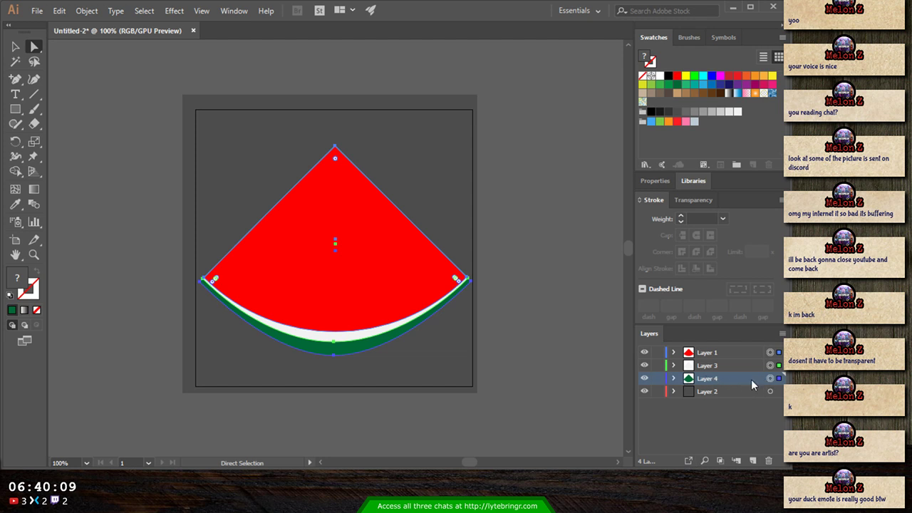
pyautogui.click(715, 421)
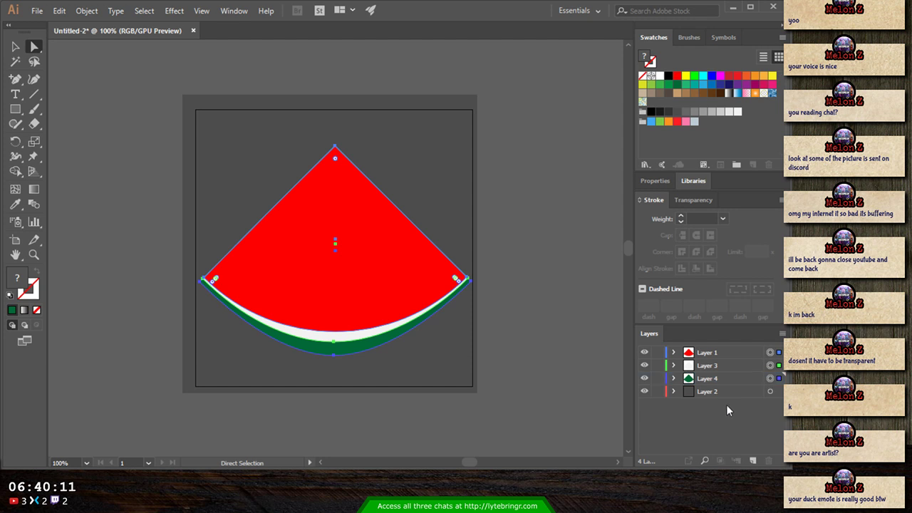
pyautogui.click(752, 459)
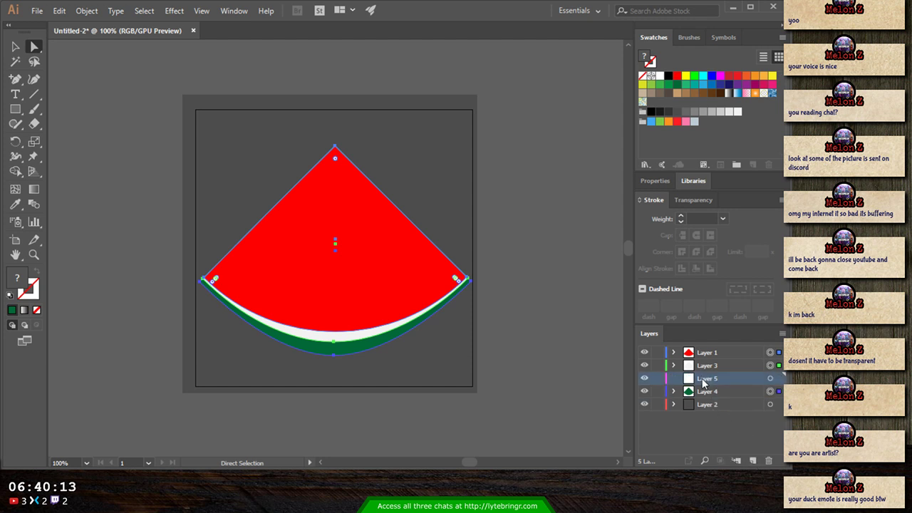
pyautogui.moveTo(704, 381); pyautogui.dragTo(710, 354)
pyautogui.click(716, 394)
pyautogui.keyDown('shift'); pyautogui.click(712, 369); pyautogui.keyUp('shift')
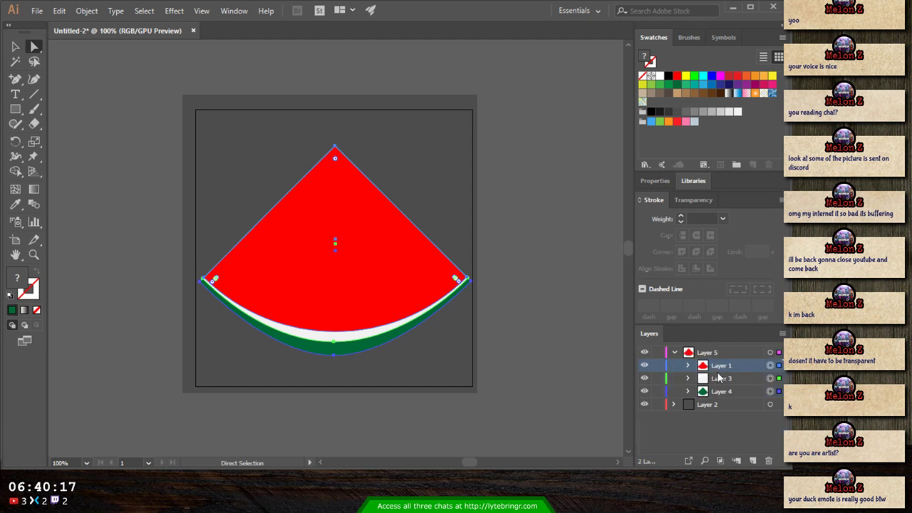
# - Rename the new parent layer as Body, collapse it and deselect the artwork
pyautogui.doubleClick(710, 354)
pyautogui.write('B')
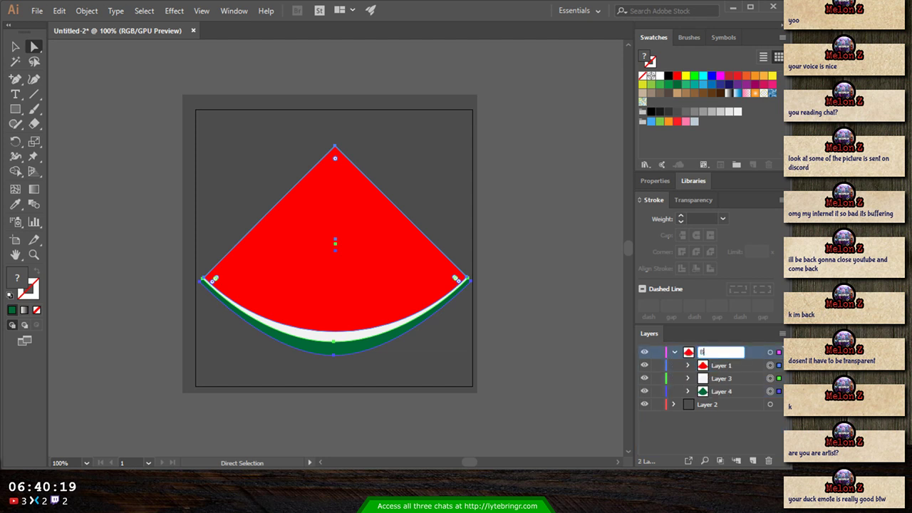
pyautogui.write('ody')
pyautogui.press('Return')
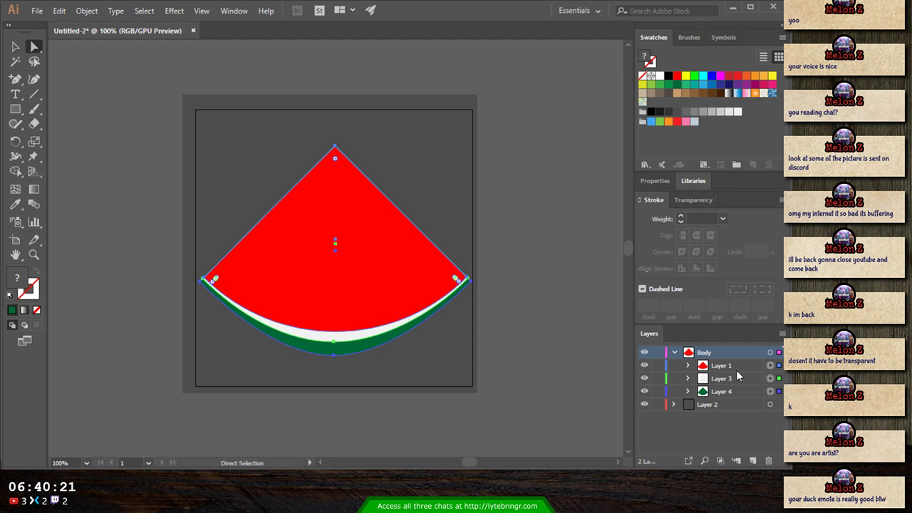
pyautogui.click(674, 352)
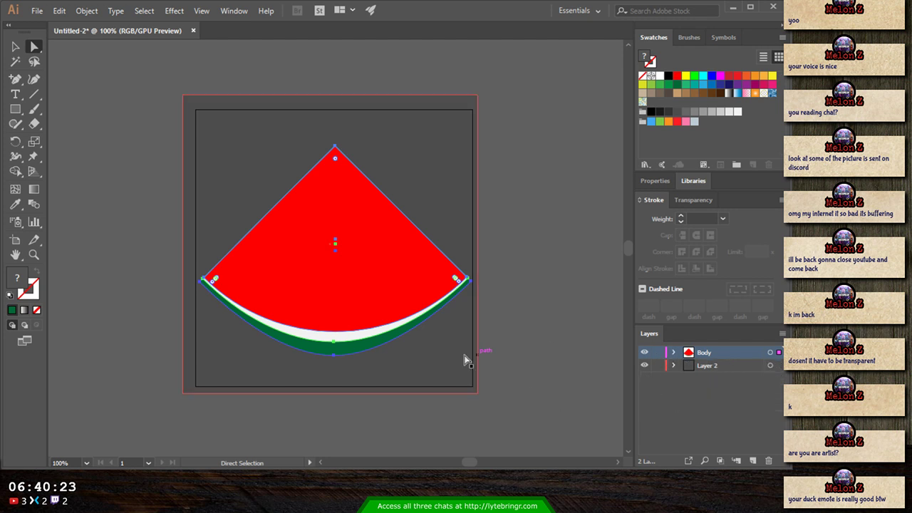
pyautogui.click(543, 317)
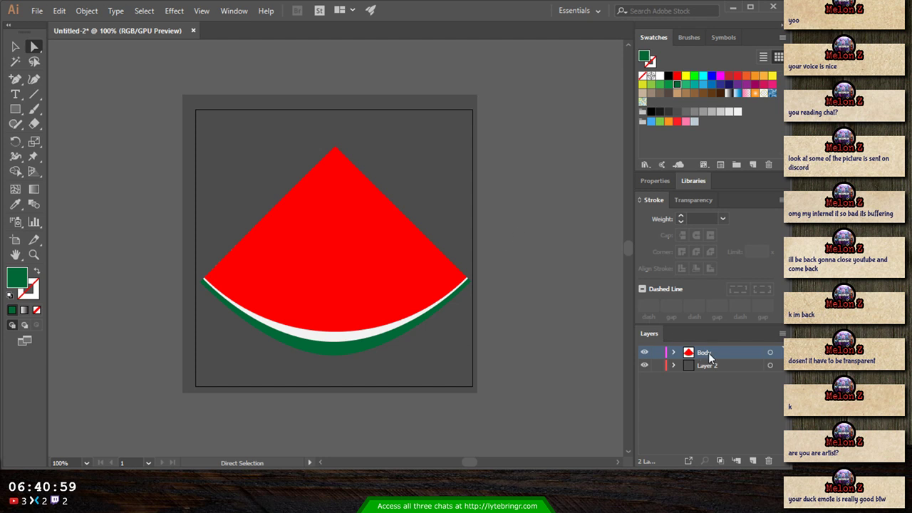
# - Try a black stroke with a weight of 4 pt on the green wedge in Layer 4 of the Body layer
pyautogui.click(769, 354)
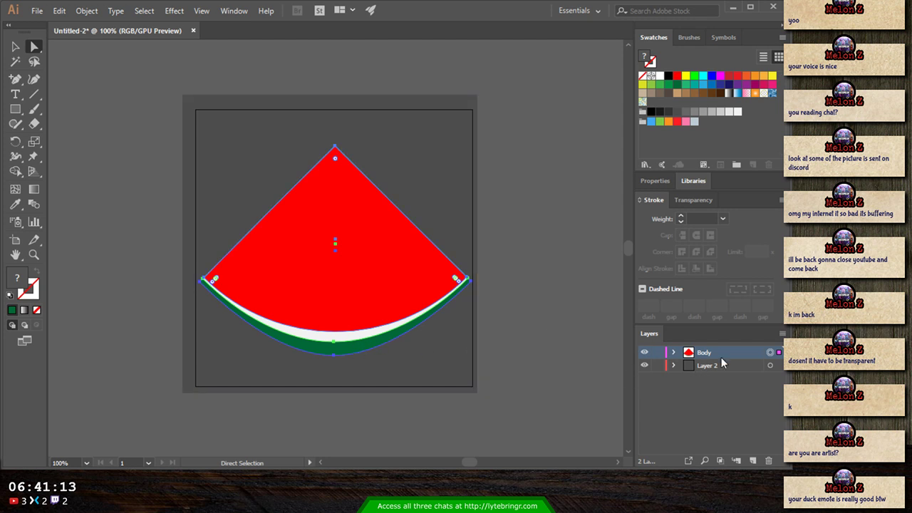
pyautogui.click(673, 353)
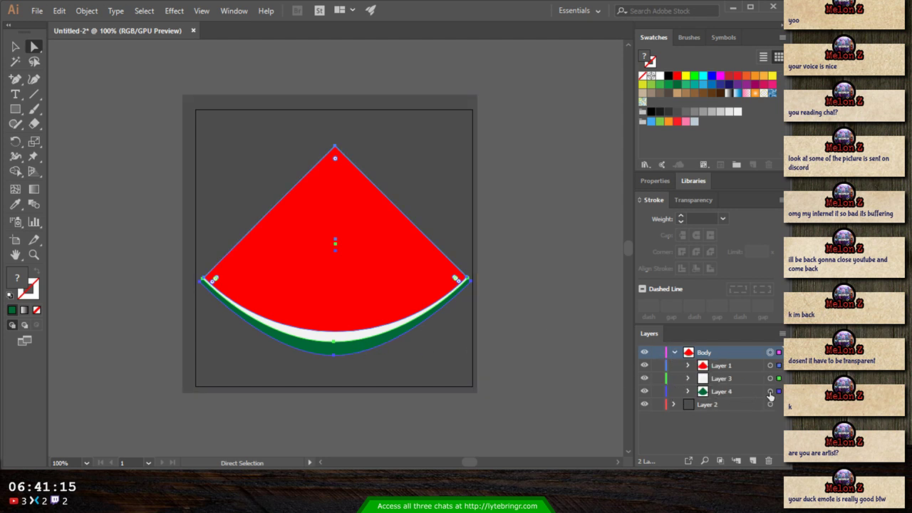
pyautogui.click(769, 391)
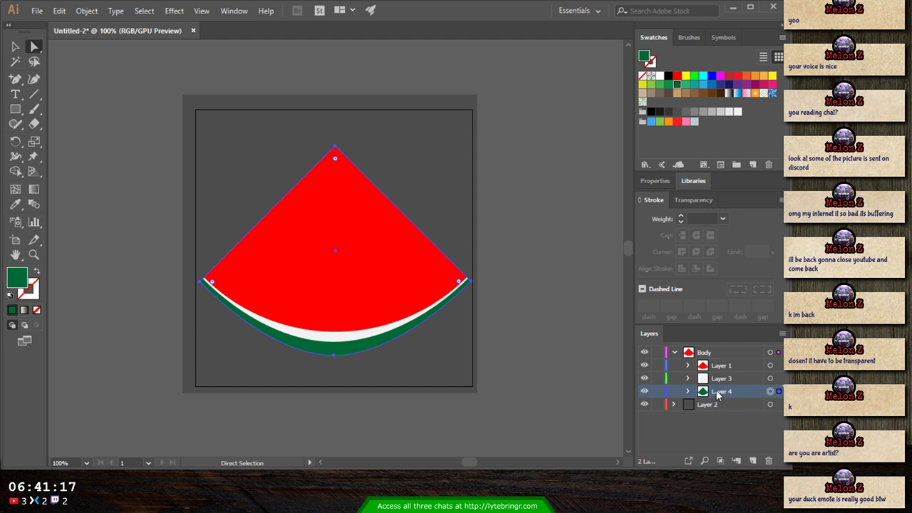
pyautogui.click(651, 64)
pyautogui.click(668, 76)
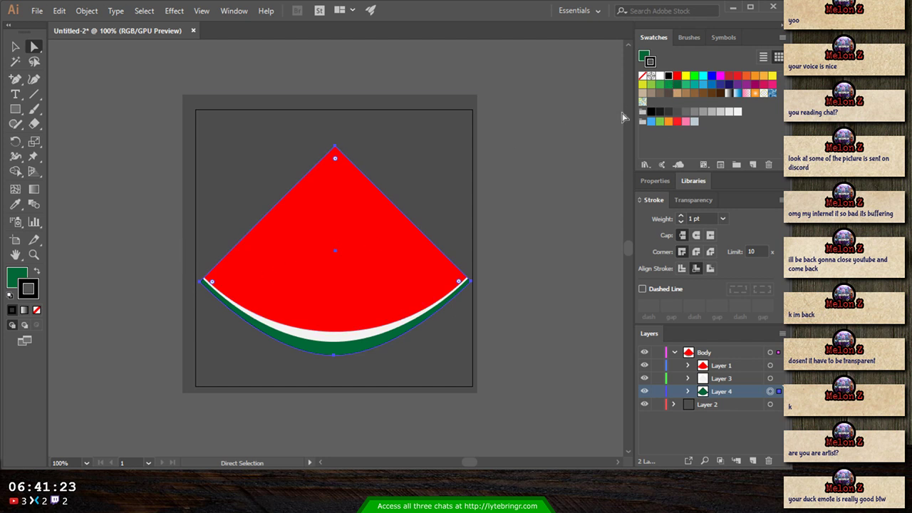
pyautogui.click(654, 180)
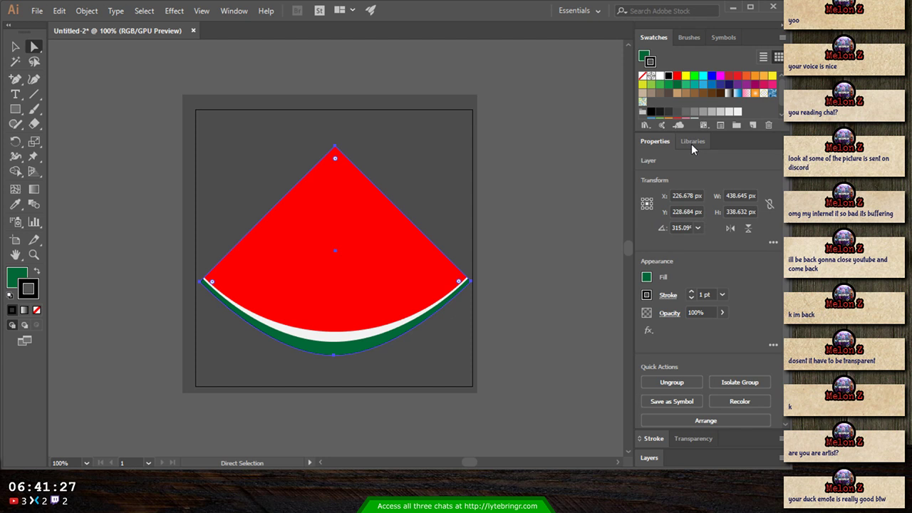
pyautogui.click(691, 295)
pyautogui.click(690, 295)
pyautogui.click(691, 295)
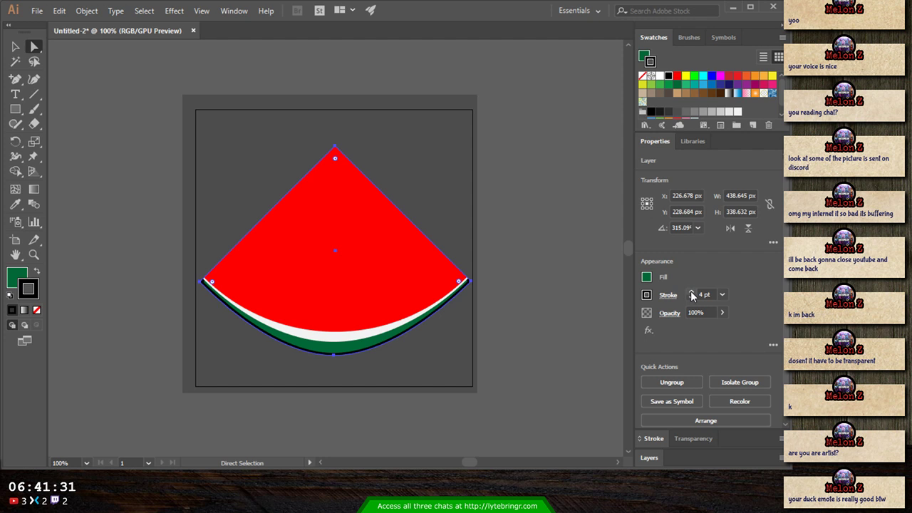
# - Reduce the green wedge's black stroke to 0 pt to remove it, and return to the layer list
pyautogui.click(691, 298)
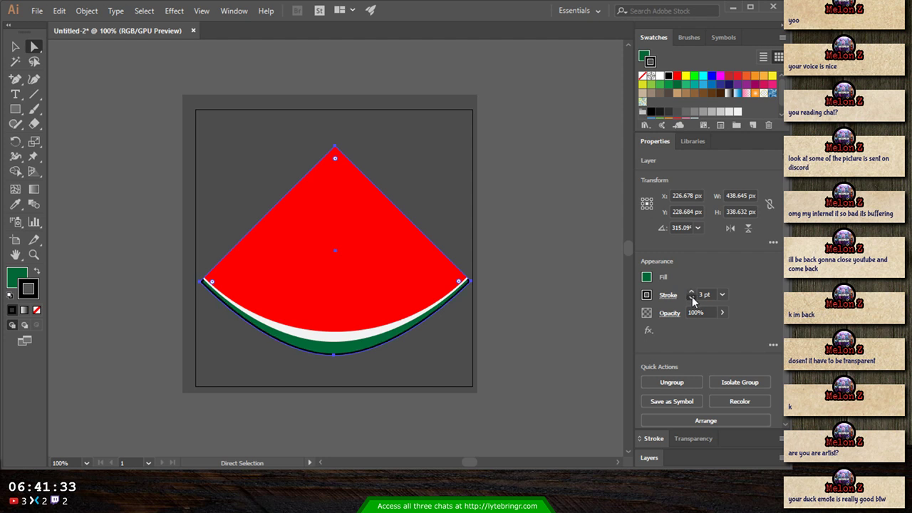
pyautogui.click(691, 298)
pyautogui.click(691, 298)
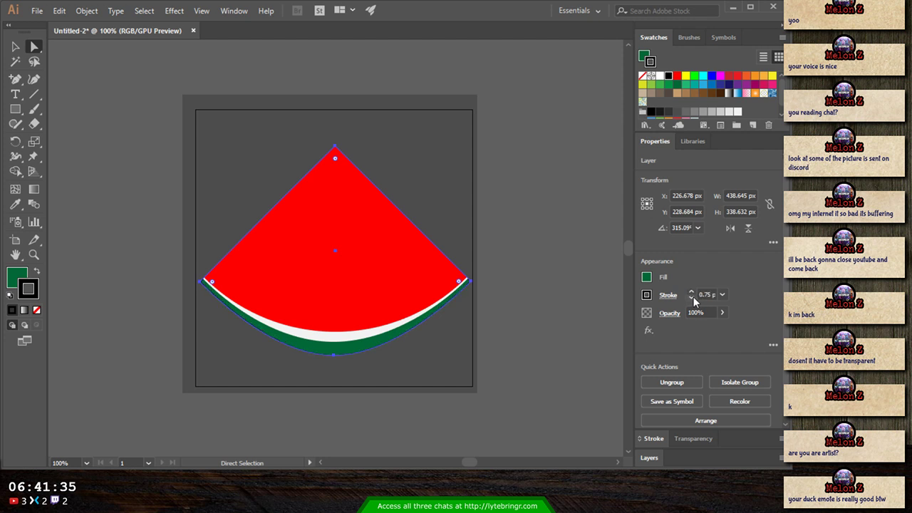
pyautogui.click(706, 294)
pyautogui.write('0pt')
pyautogui.press('Return')
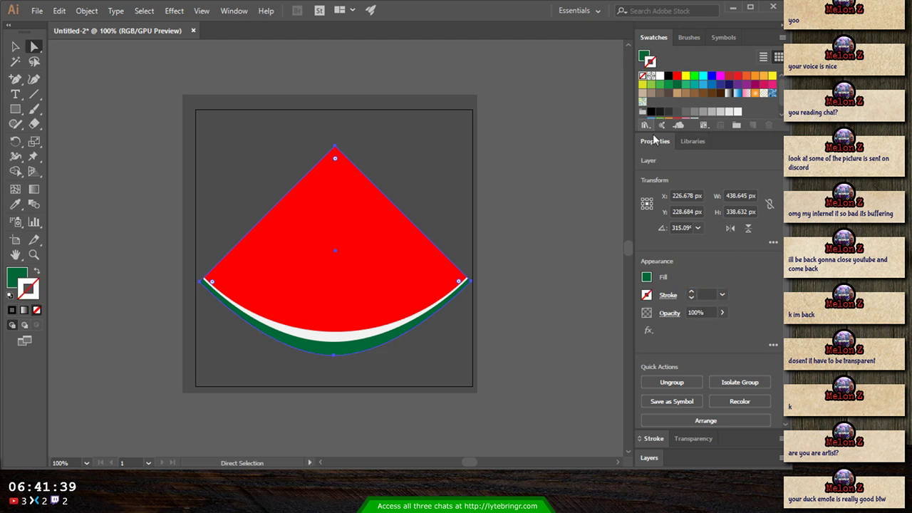
pyautogui.click(649, 458)
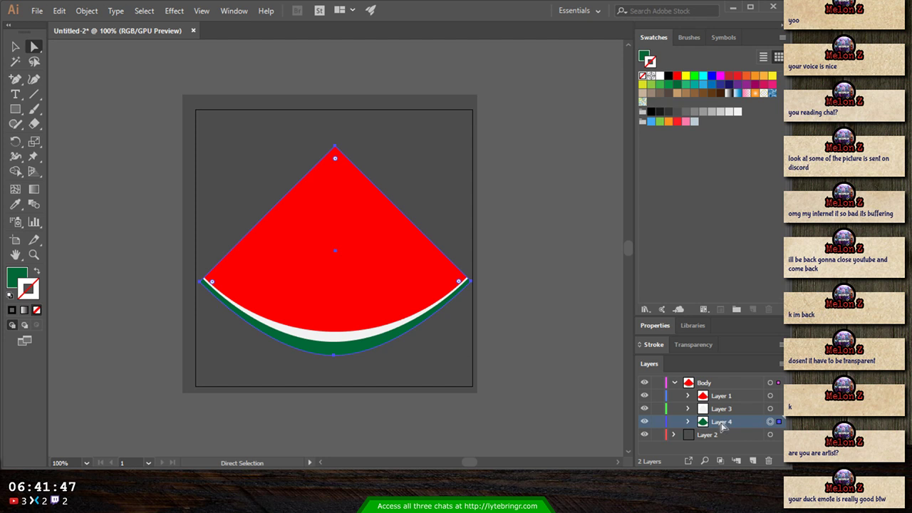
# - Paste a copy of the green wedge into the Body layer and give it no fill and a black stroke
pyautogui.click(714, 385)
pyautogui.hotkey('ctrl', 'v')
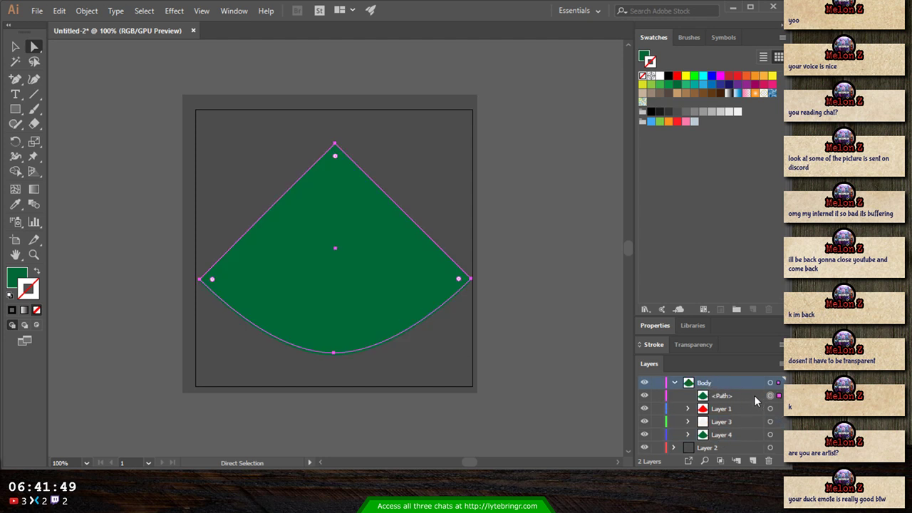
pyautogui.click(754, 396)
pyautogui.click(643, 59)
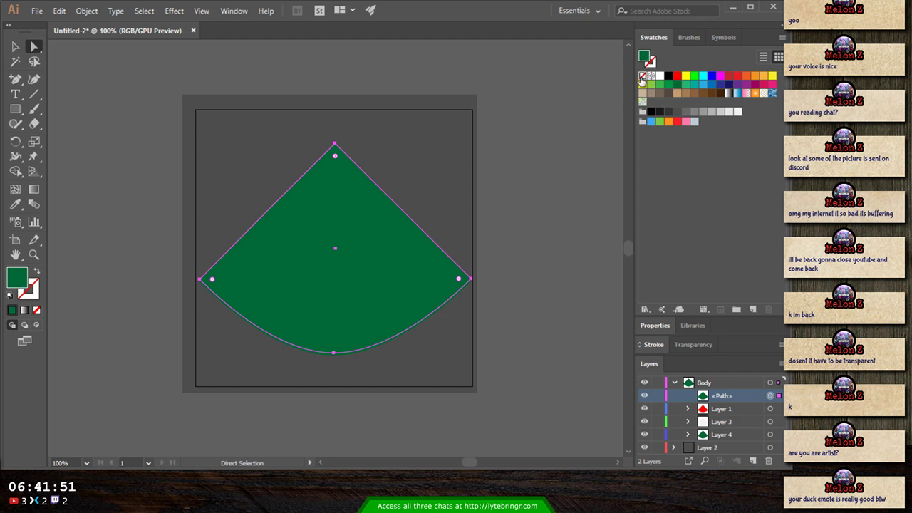
pyautogui.click(642, 76)
pyautogui.click(651, 63)
pyautogui.click(668, 76)
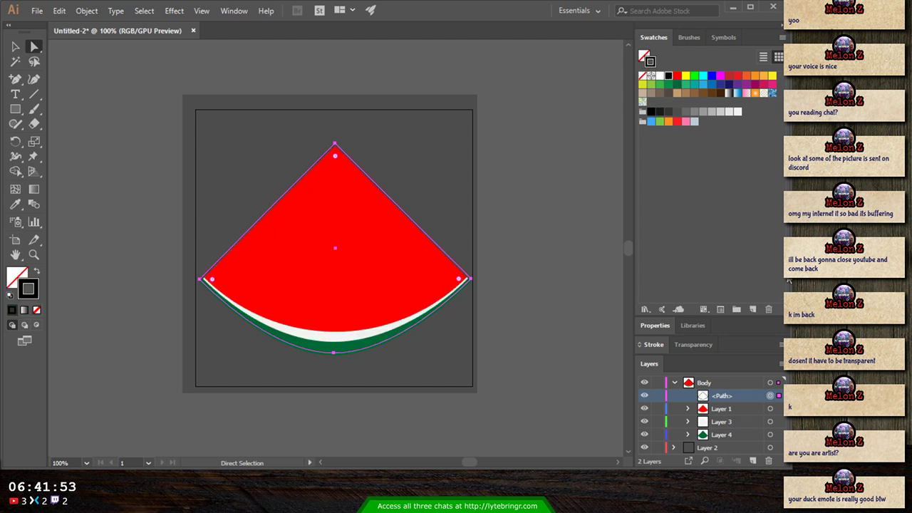
# - Set the unfilled wedge outline's stroke weight to 4 pt and shift it slightly down to line up with the slice's edge
pyautogui.click(655, 326)
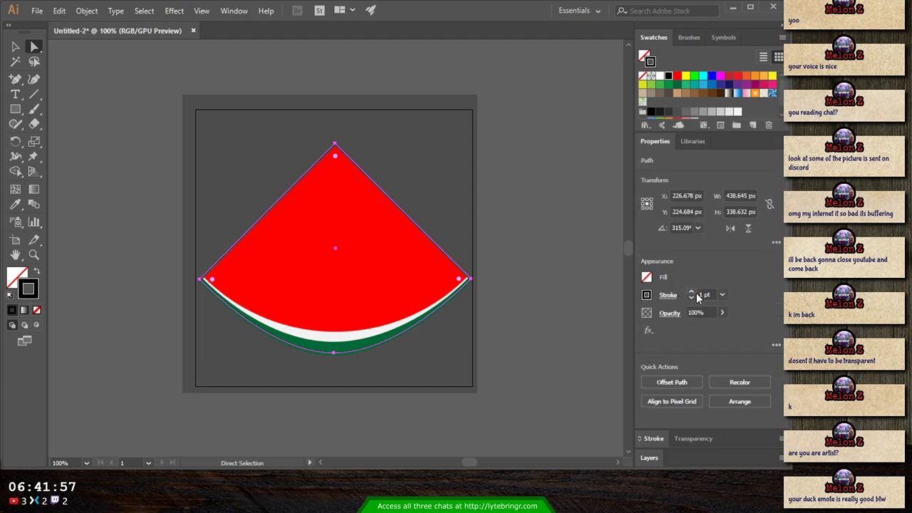
pyautogui.click(690, 294)
pyautogui.click(689, 294)
pyautogui.click(689, 295)
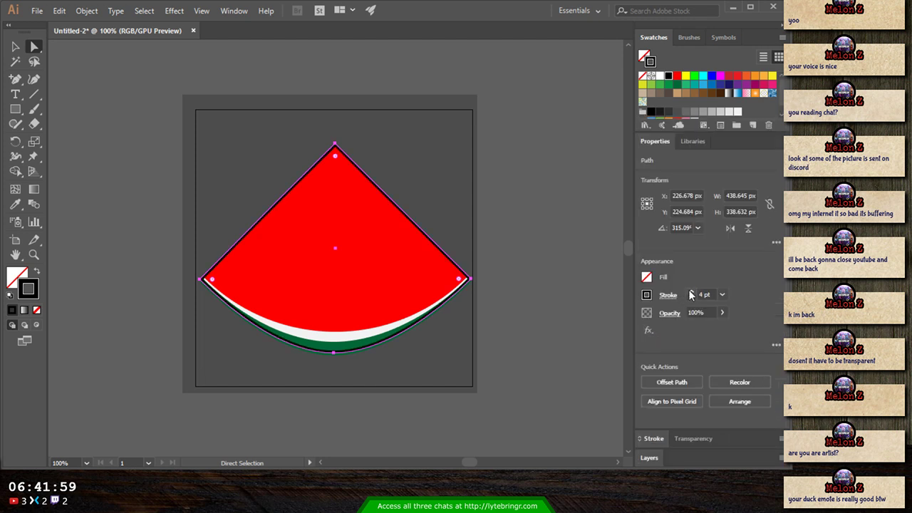
pyautogui.click(520, 311)
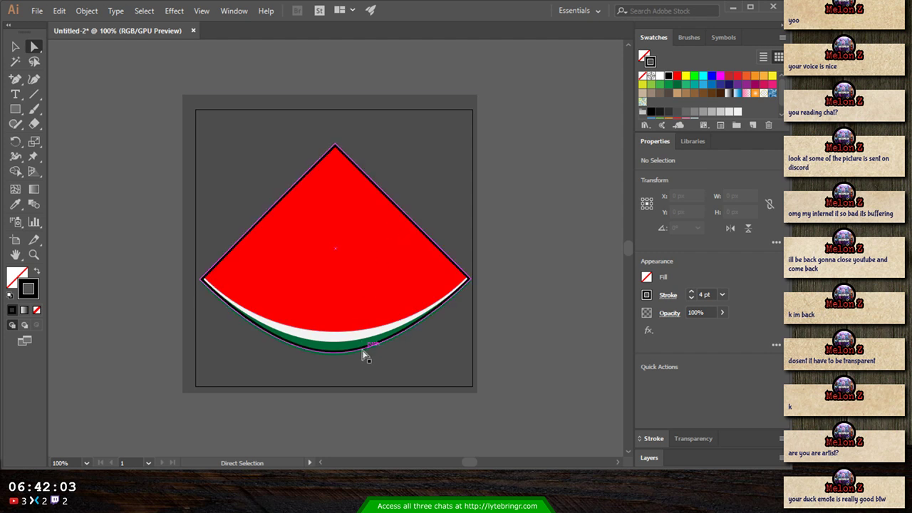
pyautogui.moveTo(354, 352); pyautogui.dragTo(356, 354)
pyautogui.click(607, 377)
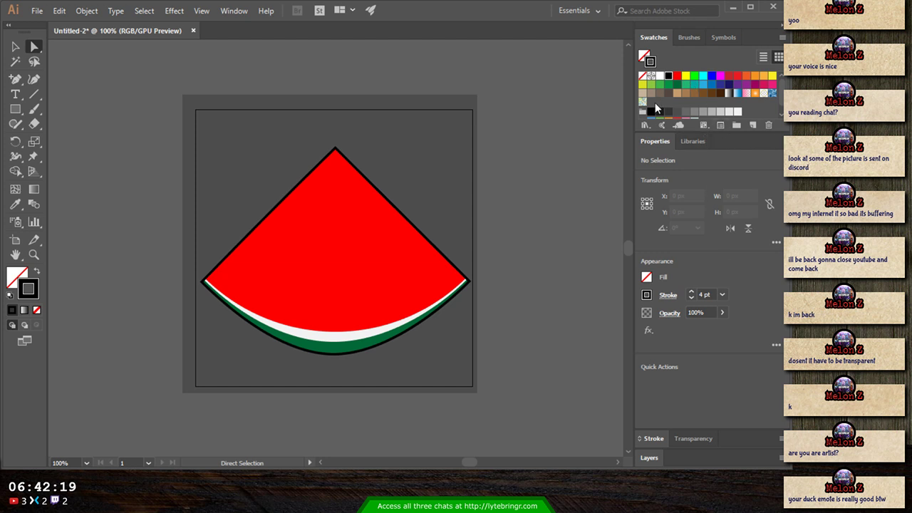
# - Give the background square in Layer 2 a black stroke and a near-white fill
pyautogui.click(648, 458)
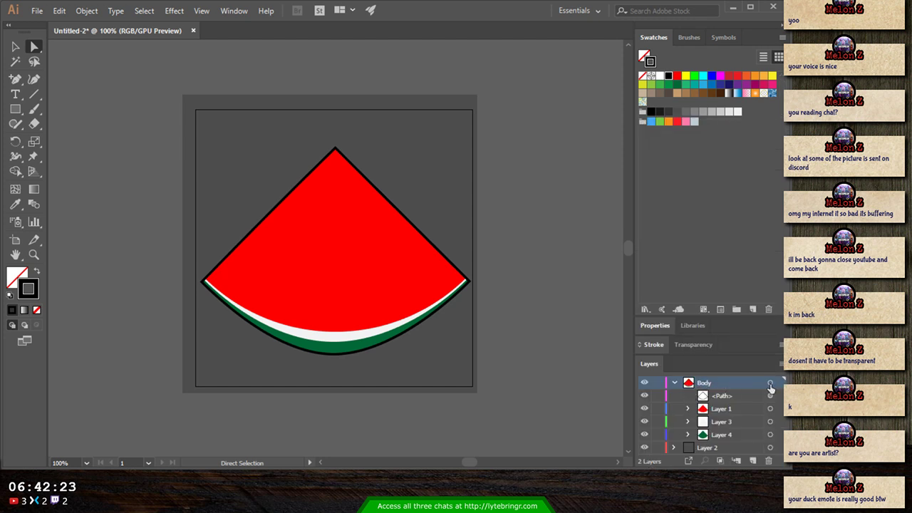
pyautogui.click(768, 447)
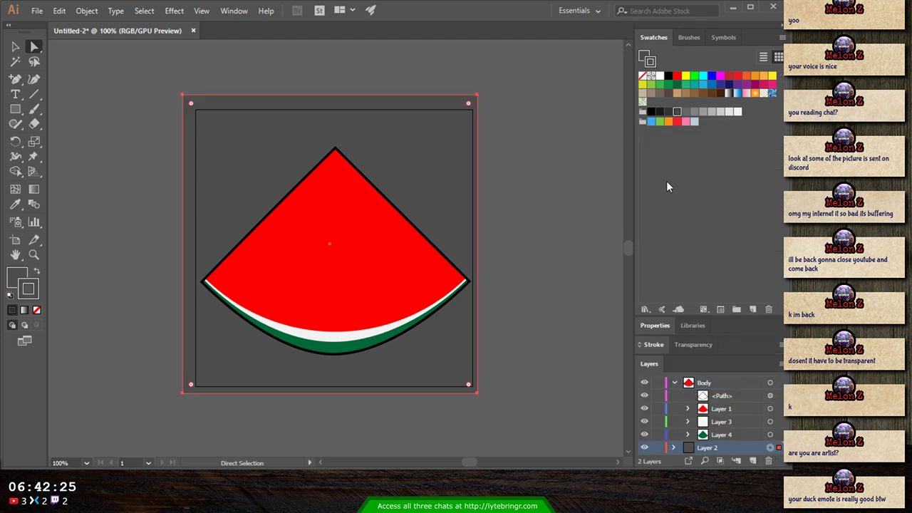
pyautogui.click(651, 112)
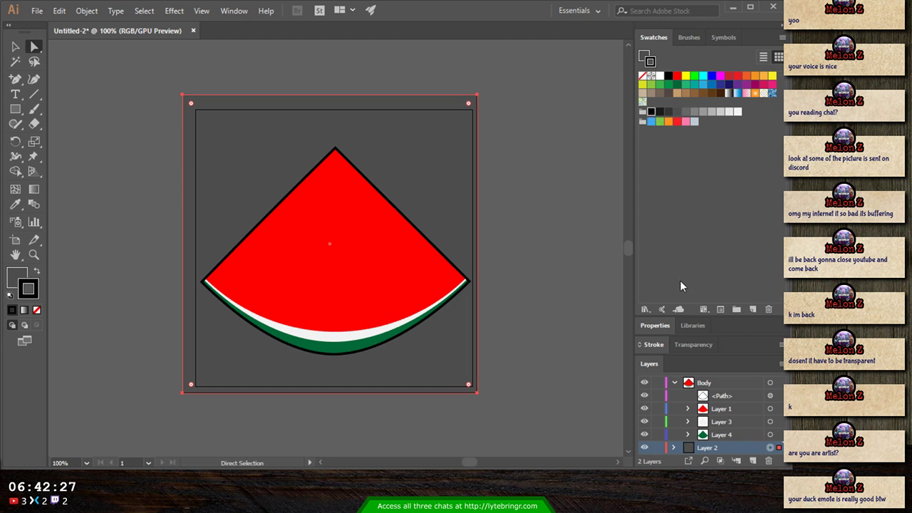
pyautogui.click(643, 57)
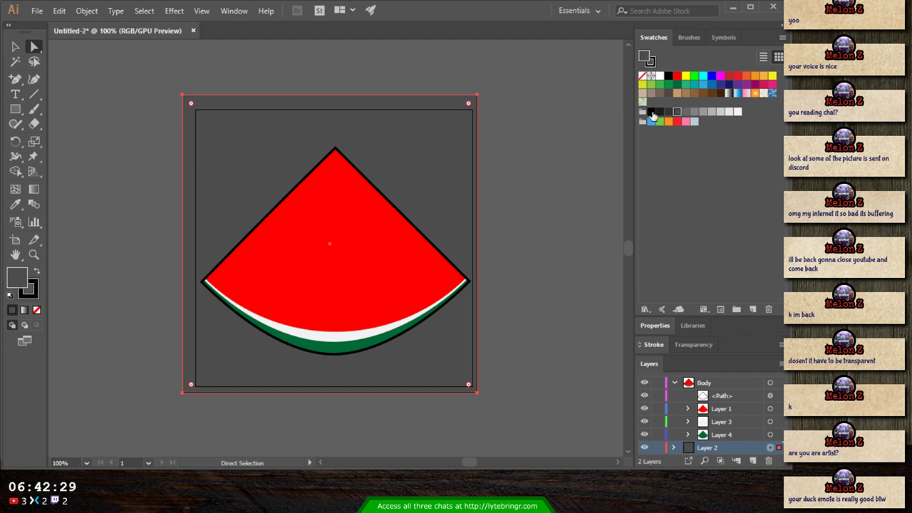
pyautogui.click(651, 112)
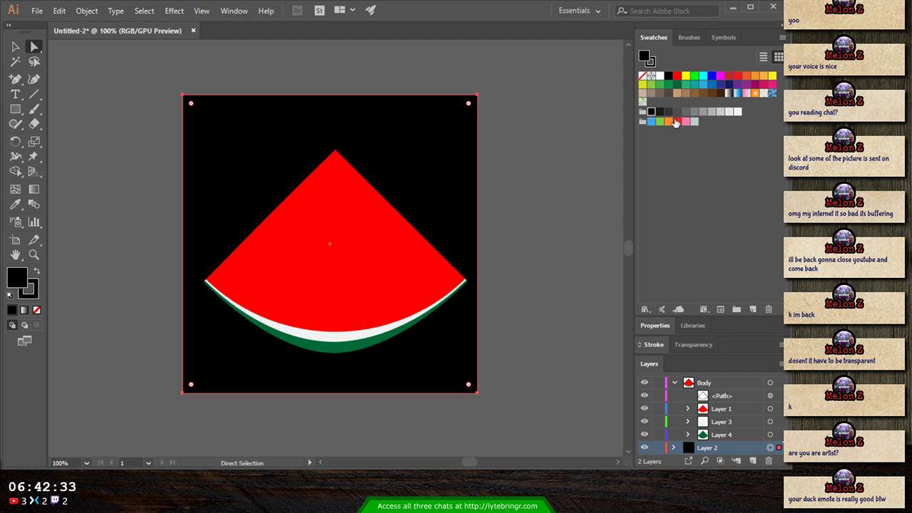
pyautogui.click(740, 114)
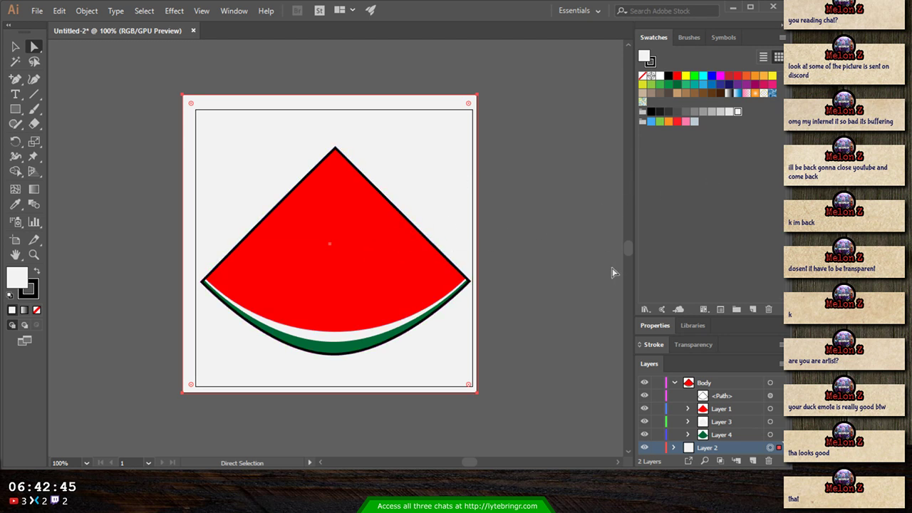
# - Examine how the watermelon slice's outline and rind read at tiny thumbnail sizes and enlarged to 150%
pyautogui.hotkey('ctrl', '-')
pyautogui.hotkey('ctrl', '-')
pyautogui.hotkey('ctrl', '-')
pyautogui.hotkey('ctrl', '-')
pyautogui.hotkey('ctrl', '-')
pyautogui.hotkey('ctrl', '-')
pyautogui.hotkey('ctrl', '-')
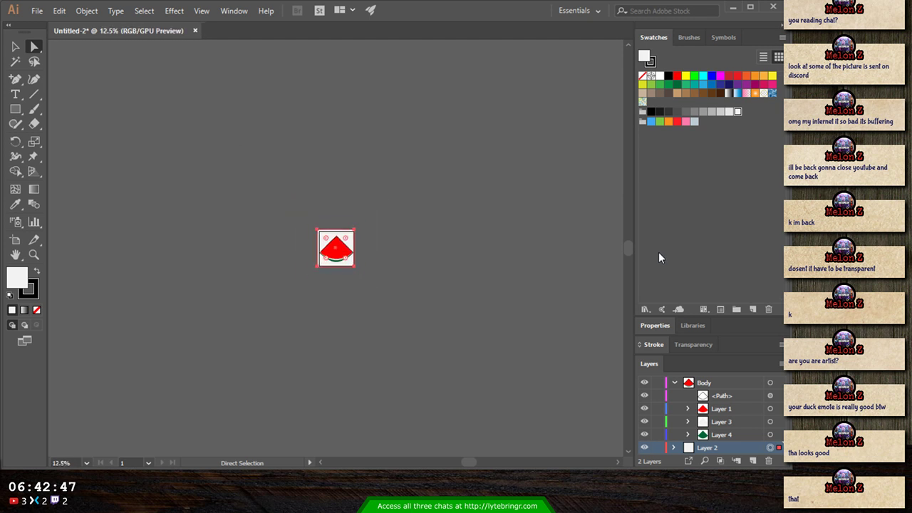
pyautogui.click(436, 304)
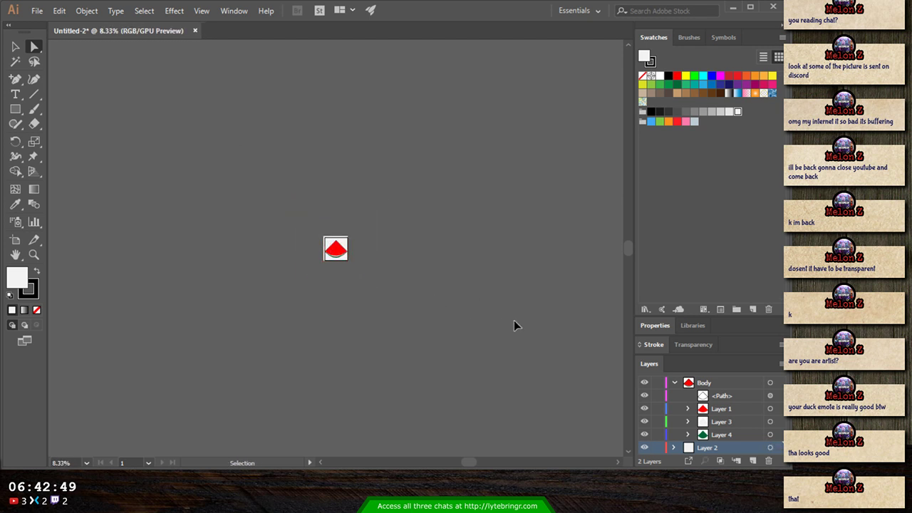
pyautogui.hotkey('ctrl', '-')
pyautogui.hotkey('ctrl', '-')
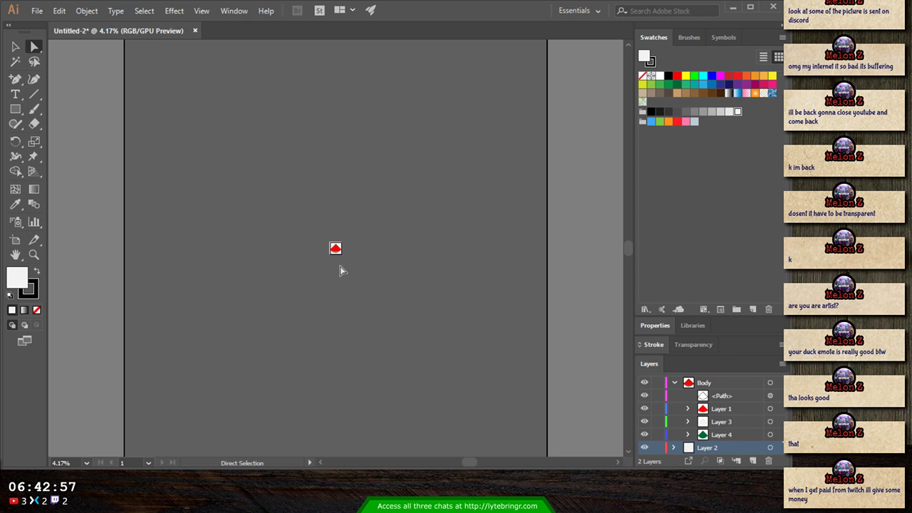
pyautogui.press('v')
pyautogui.hotkey('ctrl', '1')
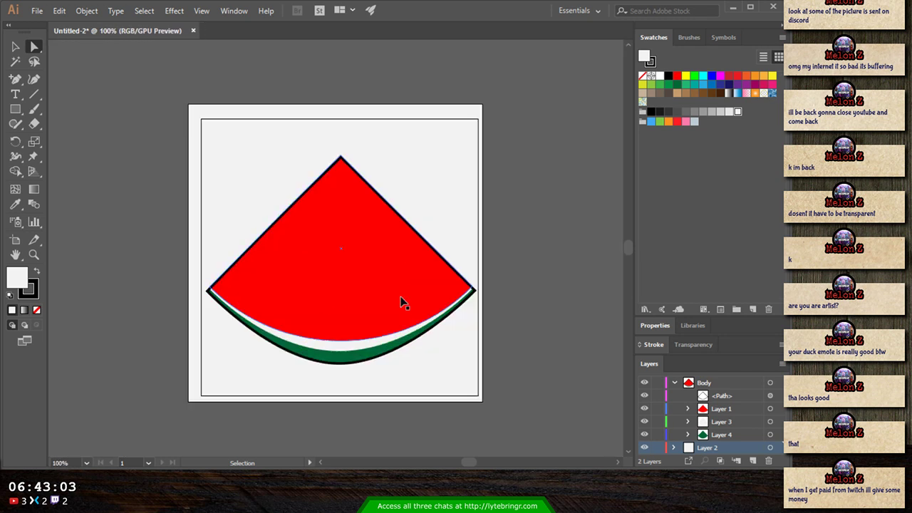
pyautogui.hotkey('ctrl', '+')
pyautogui.press('a')
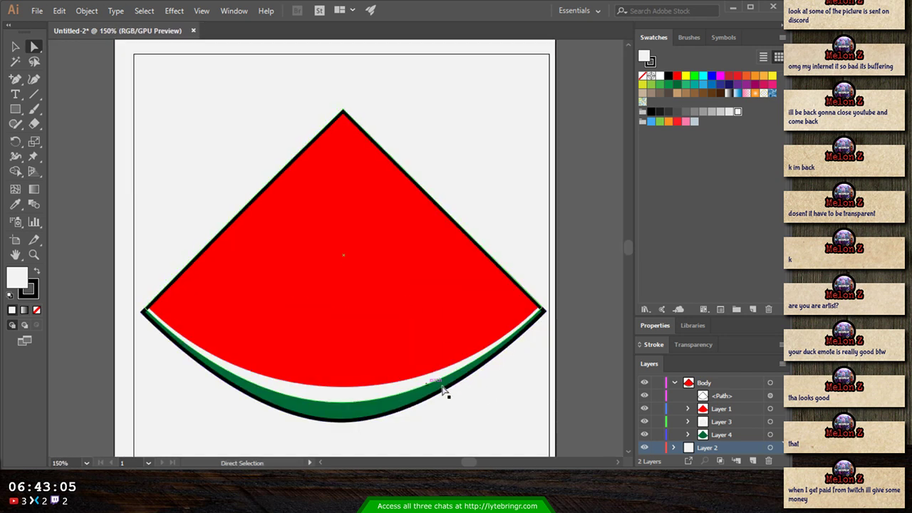
pyautogui.scroll(-5, 603, 327)
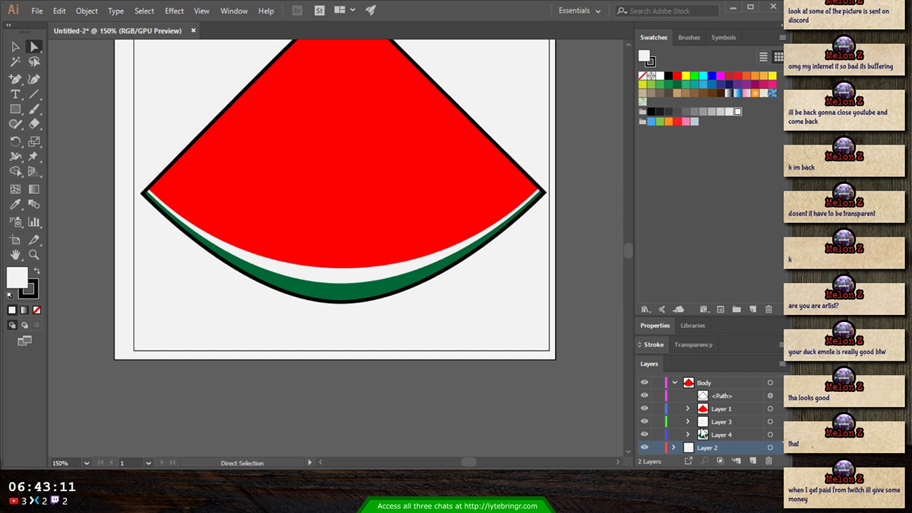
pyautogui.hotkey('ctrl', '-')
pyautogui.hotkey('ctrl', '-')
pyautogui.hotkey('ctrl', '-')
pyautogui.hotkey('ctrl', '-')
pyautogui.hotkey('ctrl', '-')
pyautogui.hotkey('ctrl', '-')
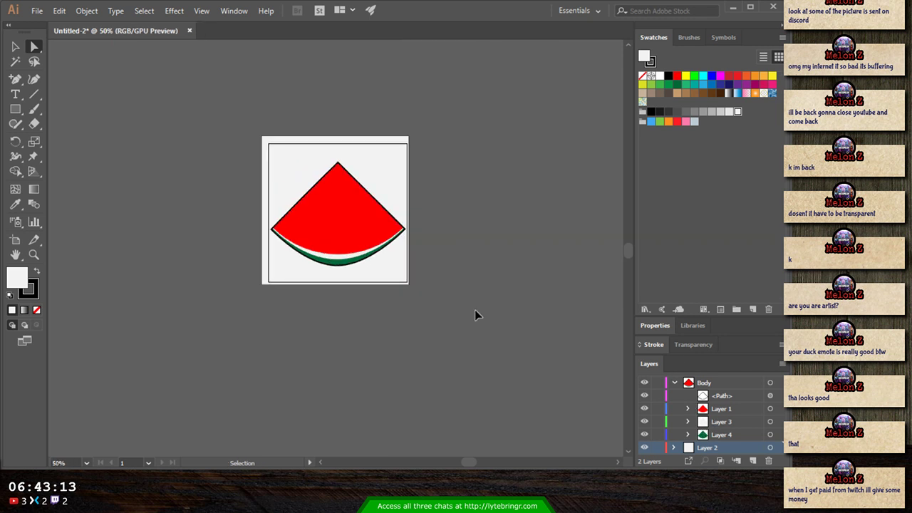
pyautogui.hotkey('ctrl', '-')
pyautogui.hotkey('ctrl', '-')
pyautogui.hotkey('ctrl', '-')
pyautogui.hotkey('ctrl', '-')
pyautogui.hotkey('ctrl', '-')
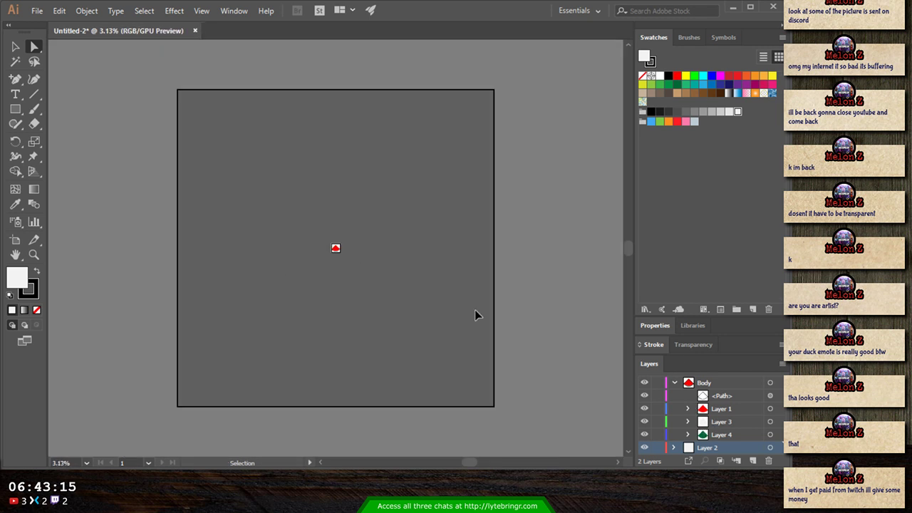
pyautogui.hotkey('ctrl', '+')
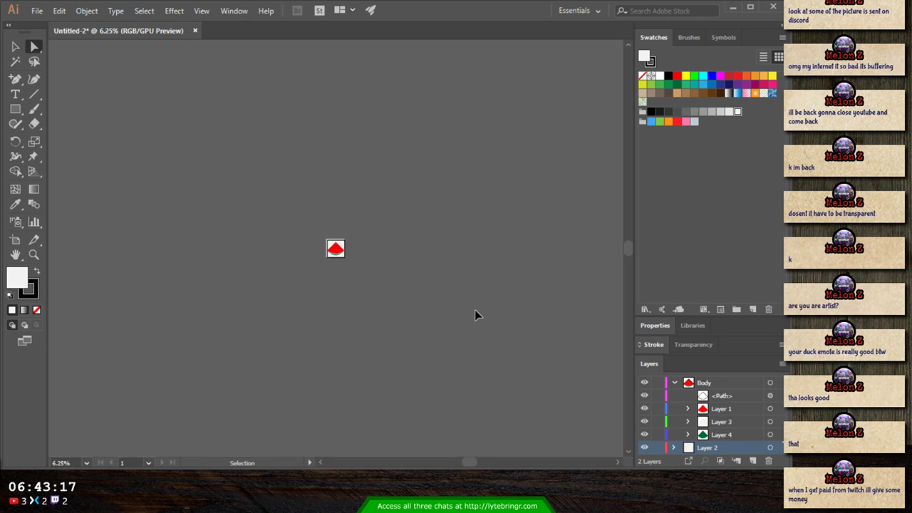
pyautogui.press('a')
pyautogui.hotkey('ctrl', '-')
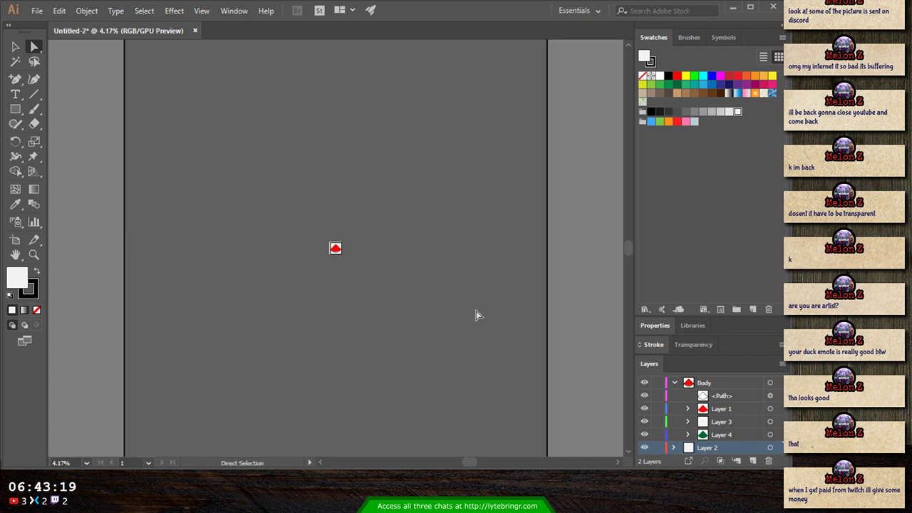
pyautogui.press('v')
pyautogui.hotkey('ctrl', '0')
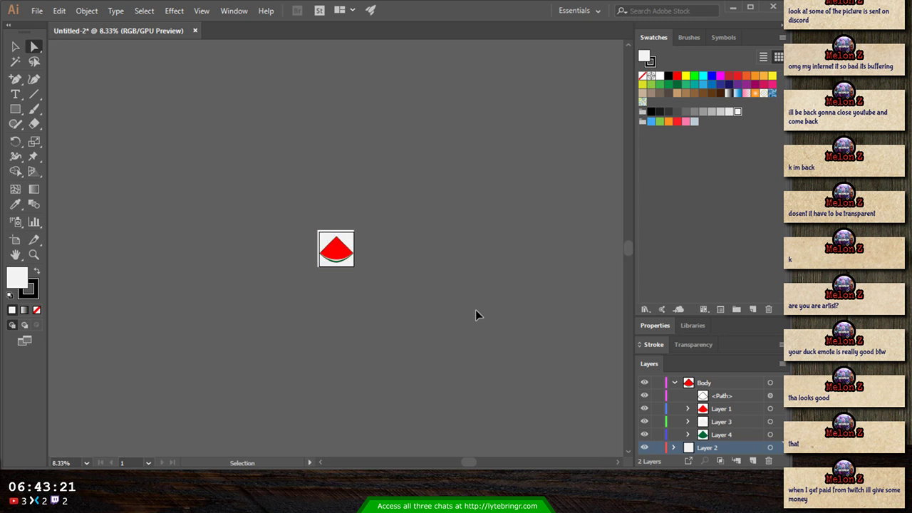
pyautogui.hotkey('ctrl', '+')
pyautogui.hotkey('ctrl', '+')
pyautogui.press('a')
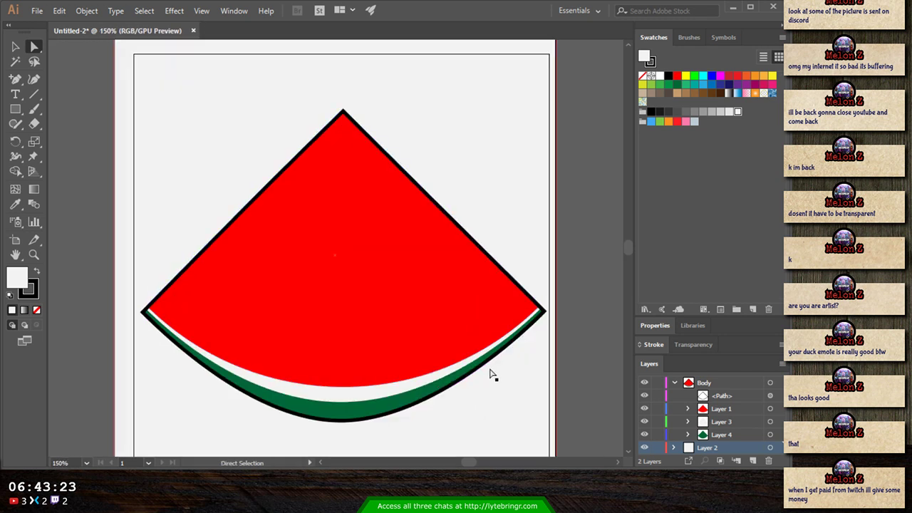
pyautogui.scroll(-1, 588, 363)
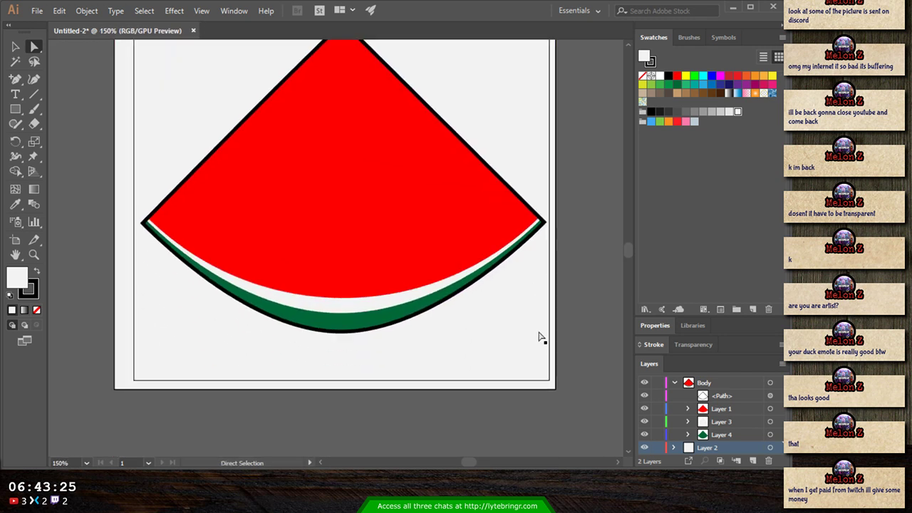
pyautogui.scroll(2, 601, 297)
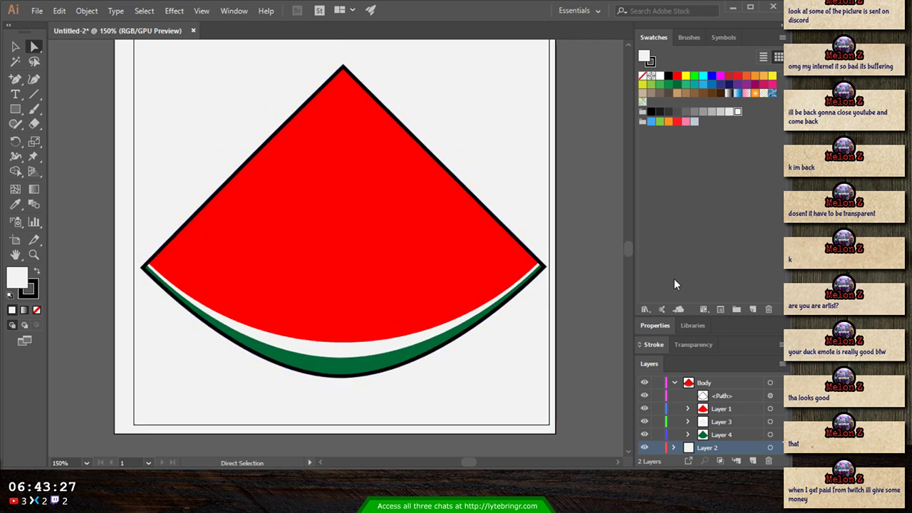
# - Hide the black outline path in Body and pull the green wedge's bottom anchor straight down to thicken the rind
pyautogui.click(644, 395)
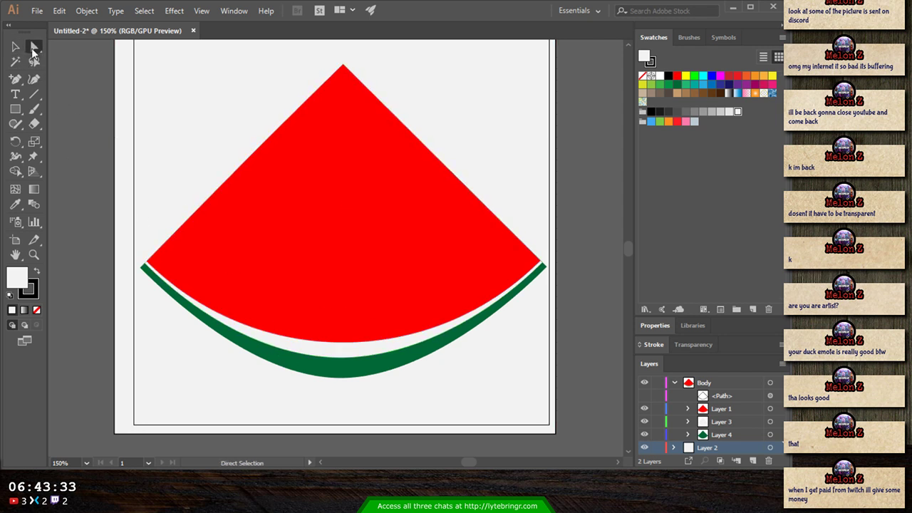
pyautogui.click(340, 373)
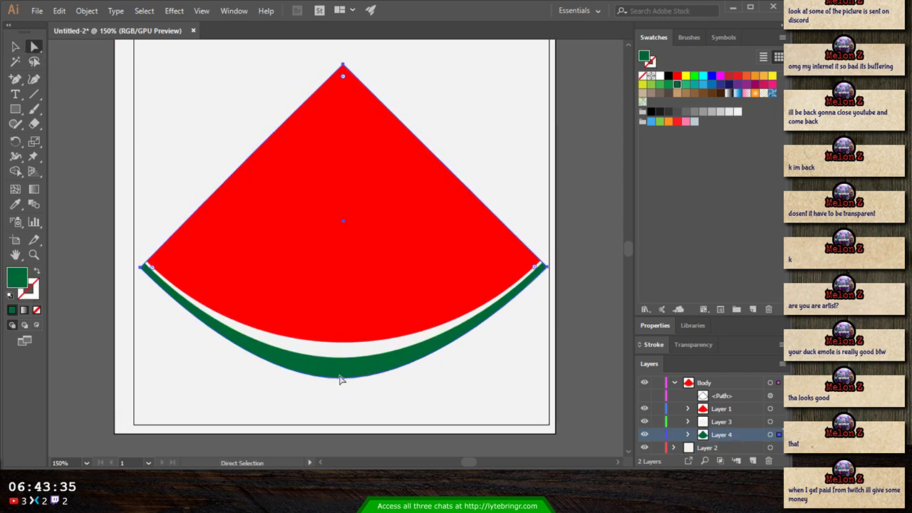
pyautogui.click(341, 377)
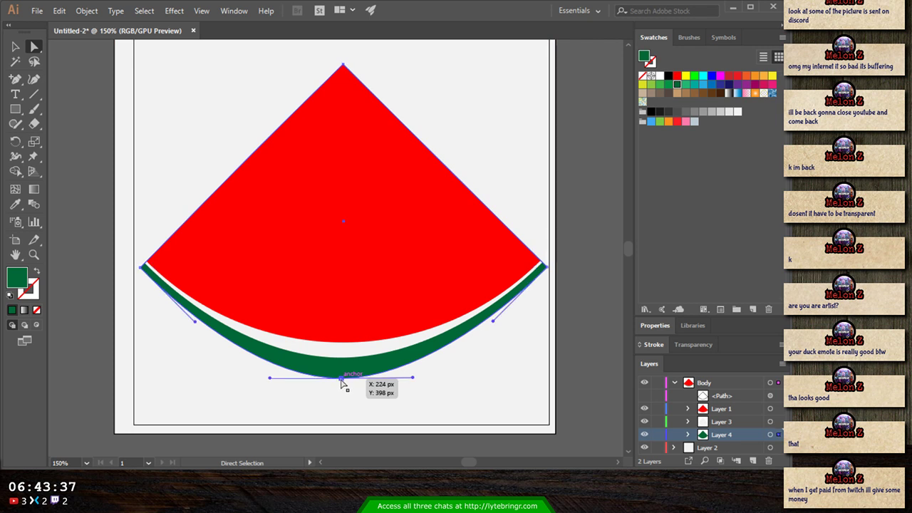
pyautogui.moveTo(340, 380); pyautogui.dragTo(341, 415)
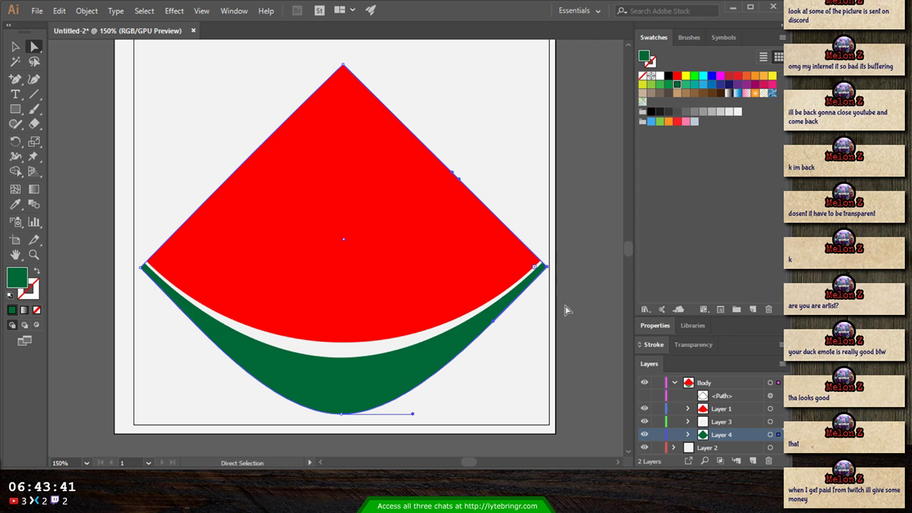
# - Move the green wedge's right and left corner anchors outward and down to widen both rind ends, and deselect the wedge
pyautogui.press('Right')
pyautogui.press('Down')
pyautogui.press('Right')
pyautogui.press('Down')
pyautogui.press('Right')
pyautogui.press('Down')
pyautogui.press('Right')
pyautogui.press('Down')
pyautogui.press('Right')
pyautogui.press('Down')
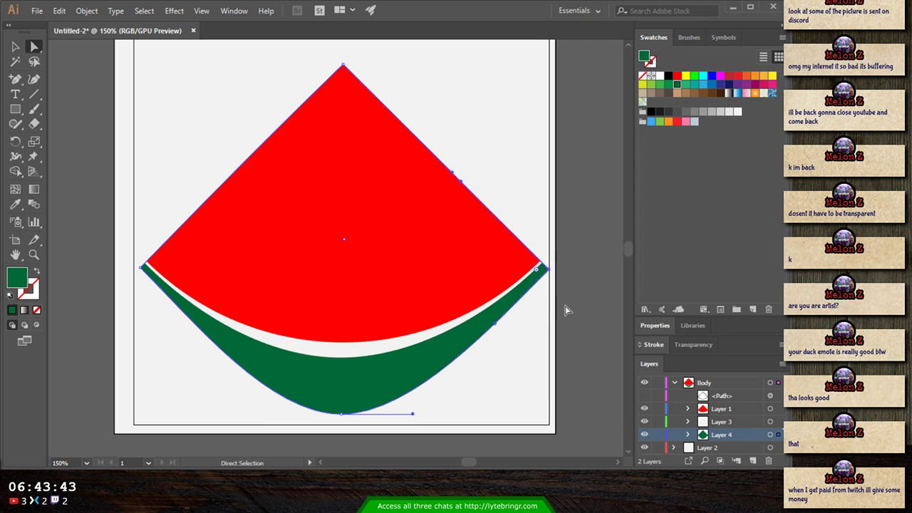
pyautogui.press('Right')
pyautogui.press('Down')
pyautogui.press('Right')
pyautogui.press('Down')
pyautogui.press('Right')
pyautogui.press('Down')
pyautogui.press('Right')
pyautogui.press('Down')
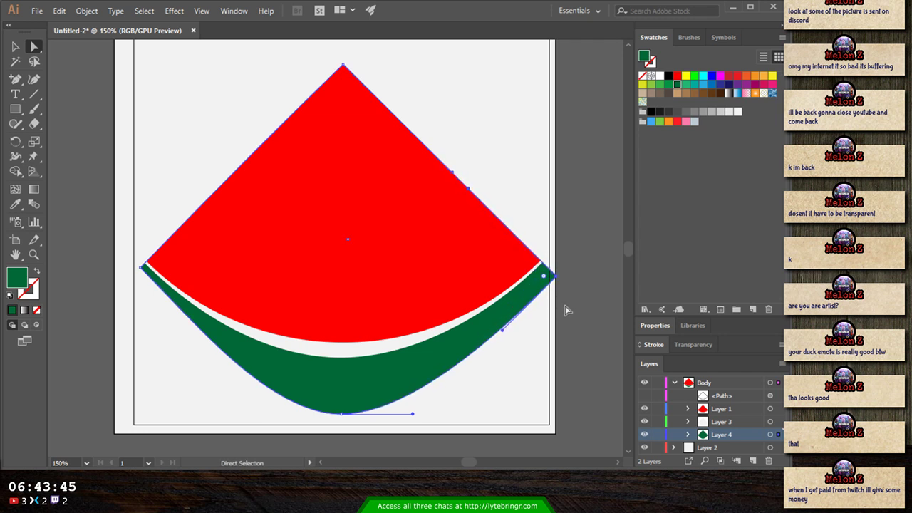
pyautogui.moveTo(142, 267); pyautogui.dragTo(140, 274)
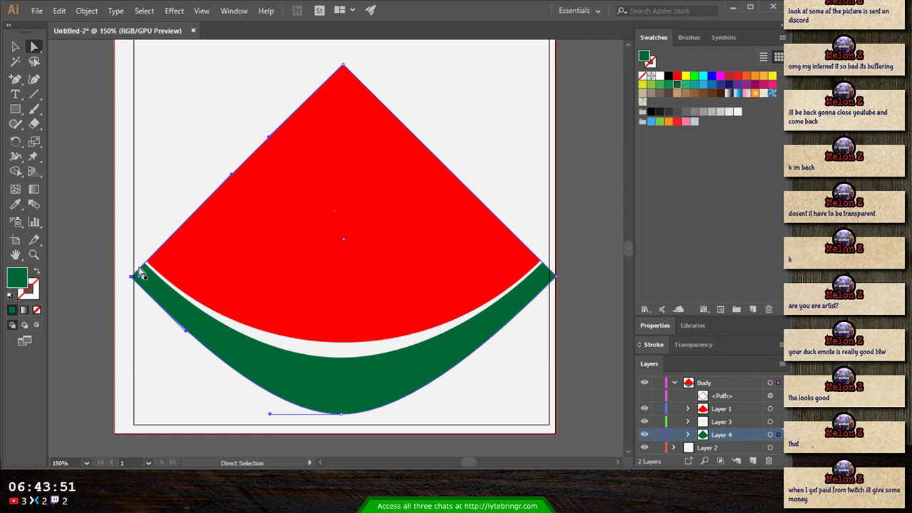
pyautogui.click(389, 420)
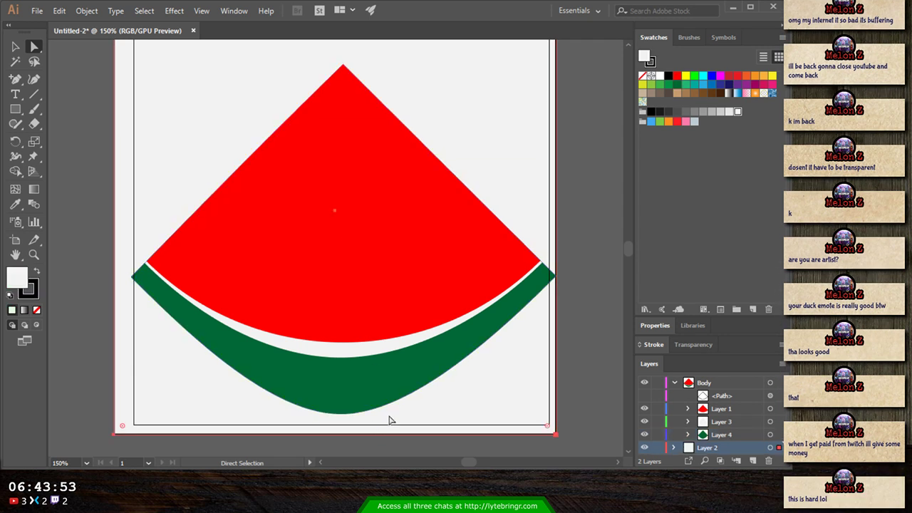
# - Lengthen both direction handles of the green wedge's bottom anchor to round out the rind's lower curve, and deselect it
pyautogui.click(346, 391)
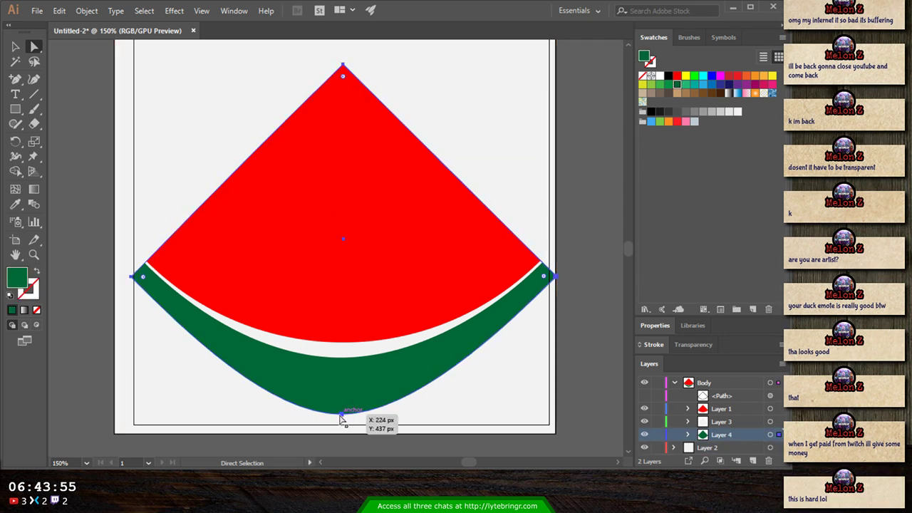
pyautogui.click(340, 416)
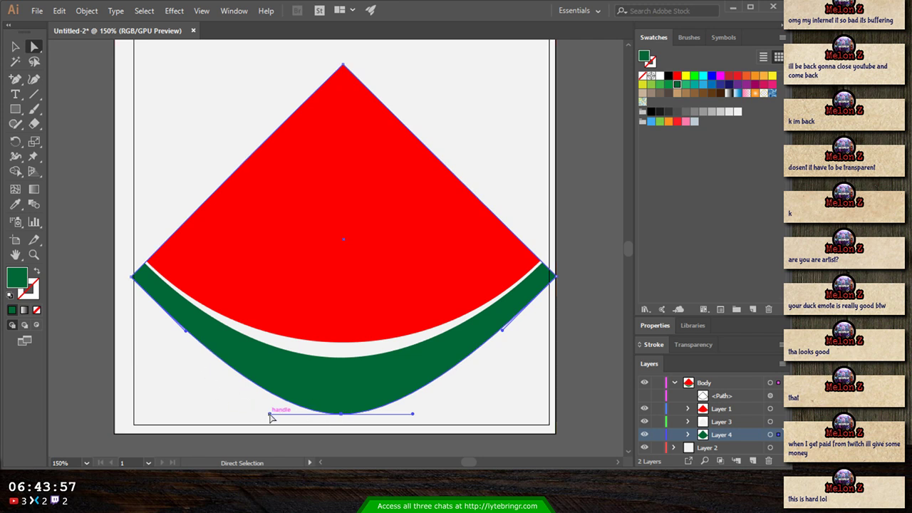
pyautogui.moveTo(271, 419); pyautogui.dragTo(237, 414)
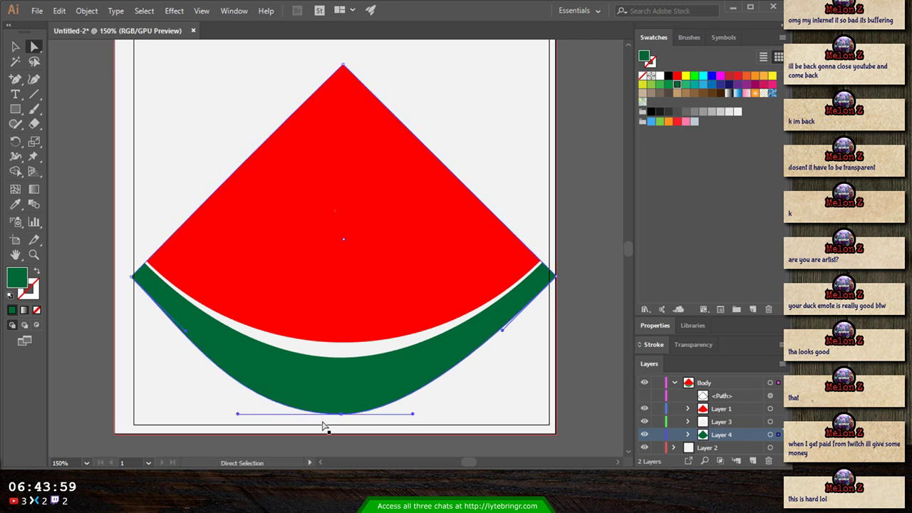
pyautogui.moveTo(413, 414); pyautogui.dragTo(449, 417)
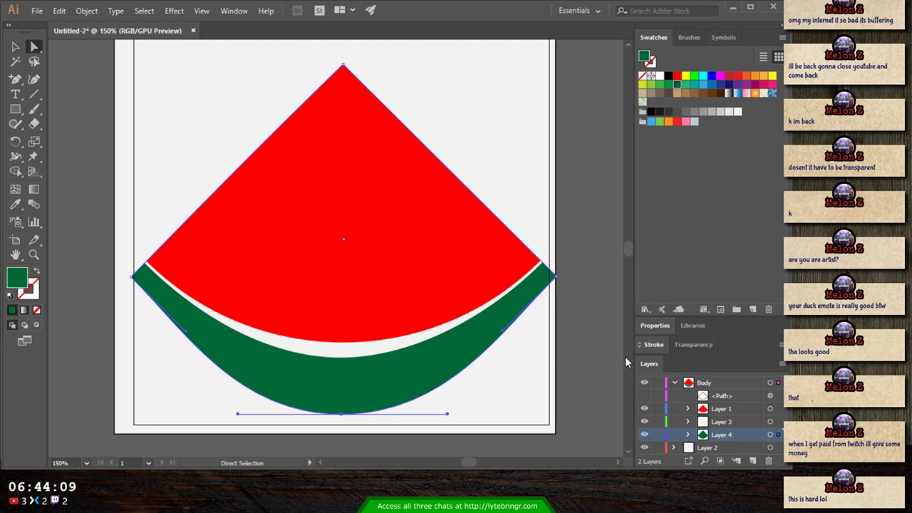
pyautogui.click(592, 353)
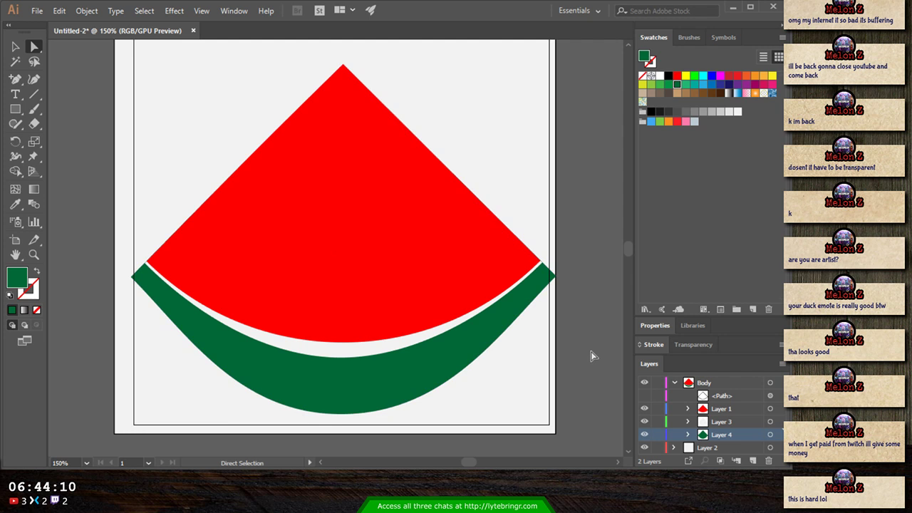
# - Move the white wedge's bottom anchor straight down in small steps to thicken the white rind at its middle
pyautogui.click(343, 353)
pyautogui.moveTo(343, 357); pyautogui.dragTo(342, 361)
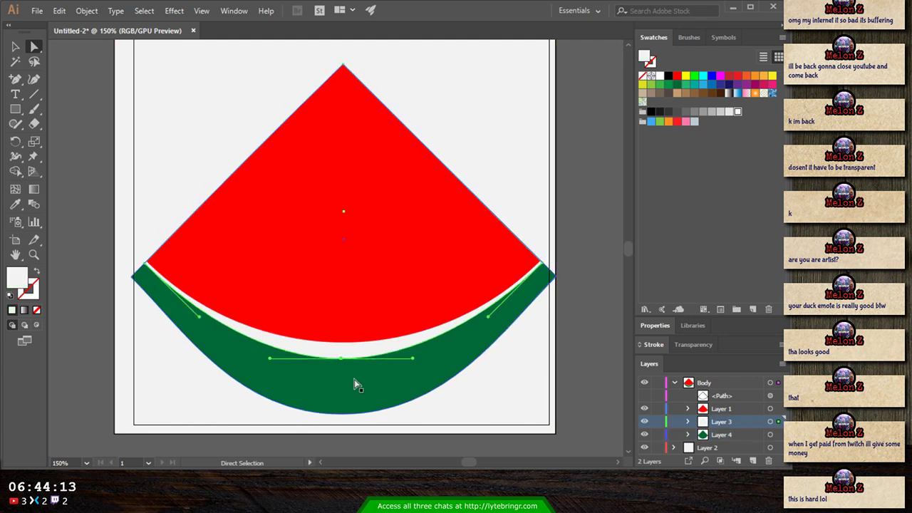
pyautogui.press('Down')
pyautogui.press('Down')
pyautogui.press('Down')
pyautogui.press('Down')
pyautogui.press('Down')
pyautogui.press('Down')
pyautogui.press('Down')
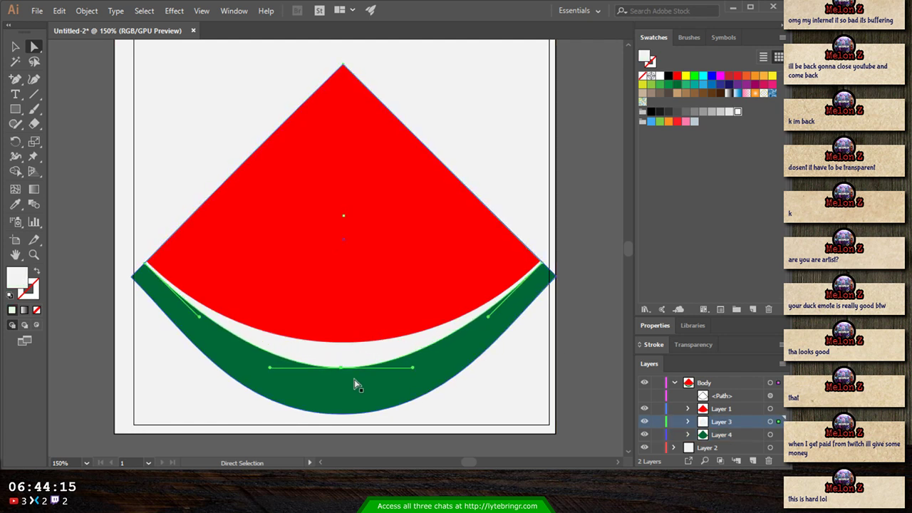
pyautogui.press('Down')
pyautogui.press('Down')
pyautogui.press('Down')
pyautogui.press('Down')
pyautogui.press('Down')
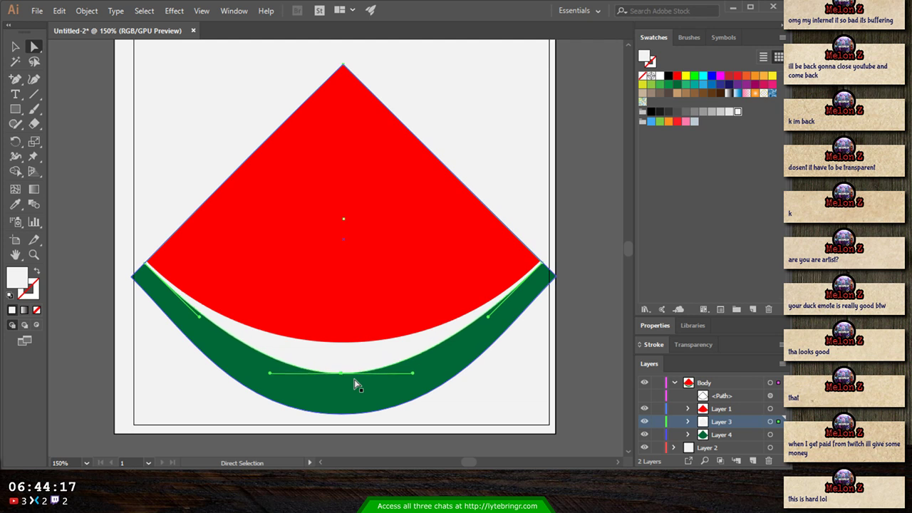
# - Move the white wedge's right and left corner anchors outward and down to widen the white rind's ends, and deselect it
pyautogui.click(541, 263)
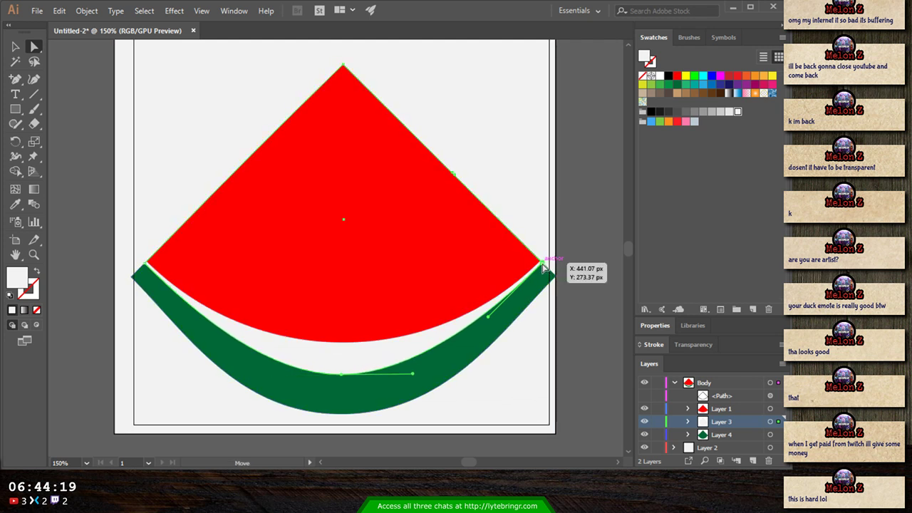
pyautogui.press('Right')
pyautogui.press('Down')
pyautogui.press('Down')
pyautogui.press('Down')
pyautogui.press('Right')
pyautogui.press('Right')
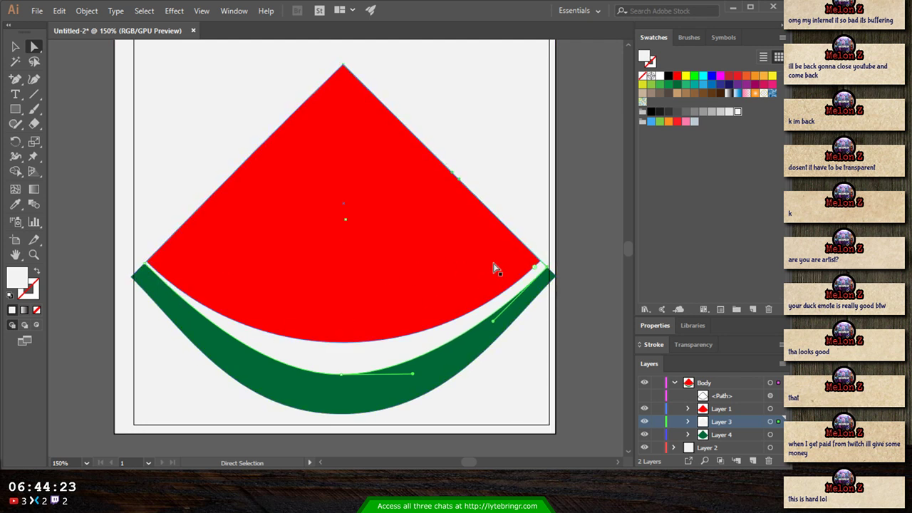
pyautogui.click(145, 266)
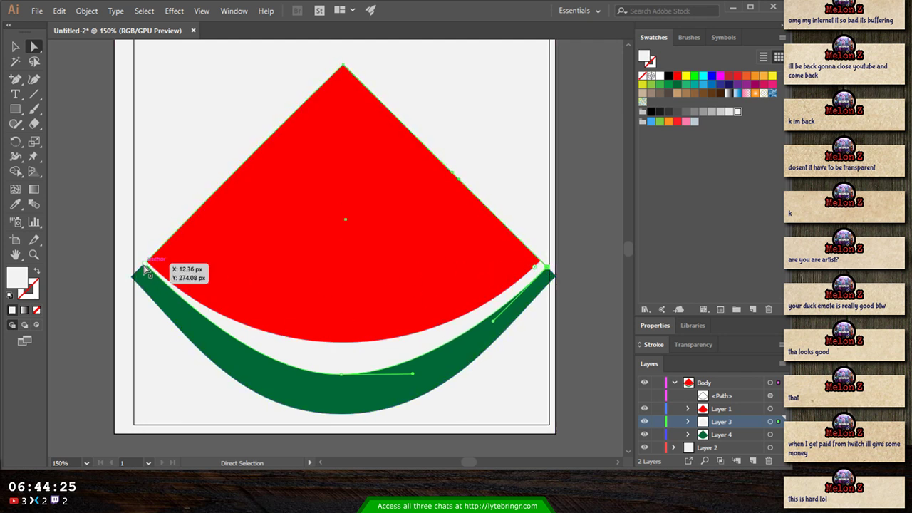
pyautogui.moveTo(144, 267); pyautogui.dragTo(143, 269)
pyautogui.click(582, 246)
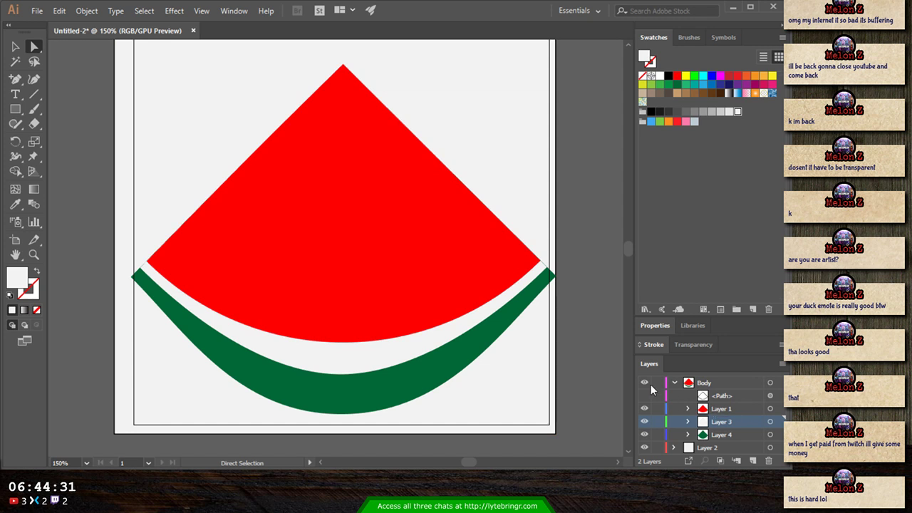
# - Select everything in Body and scale it down slightly so both rind tips fit inside the background square, then deselect
pyautogui.click(770, 382)
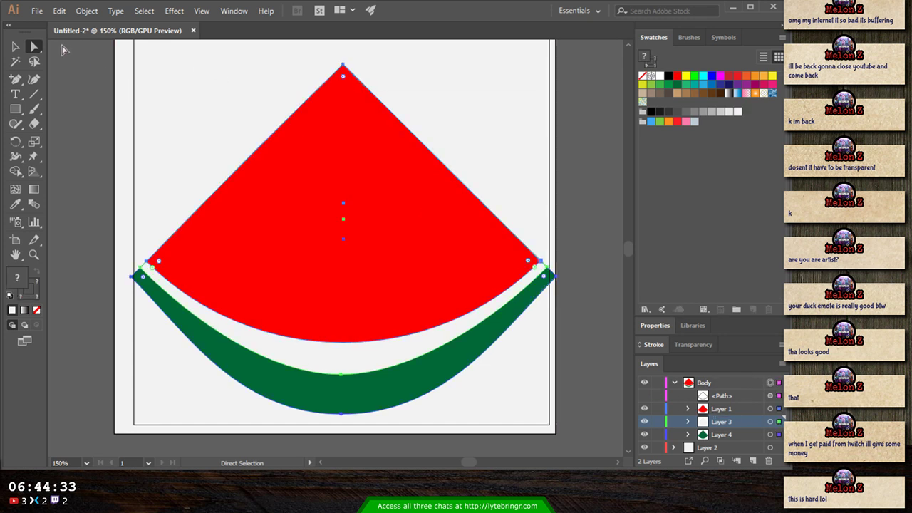
pyautogui.click(14, 48)
pyautogui.scroll(-2, 570, 332)
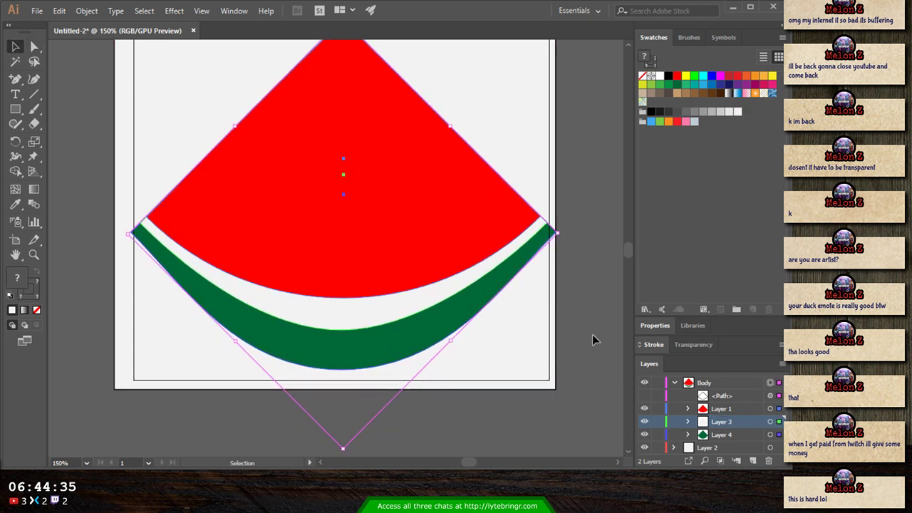
pyautogui.scroll(2, 587, 334)
pyautogui.scroll(-2, 453, 410)
pyautogui.moveTo(345, 450); pyautogui.dragTo(338, 425)
pyautogui.click(584, 298)
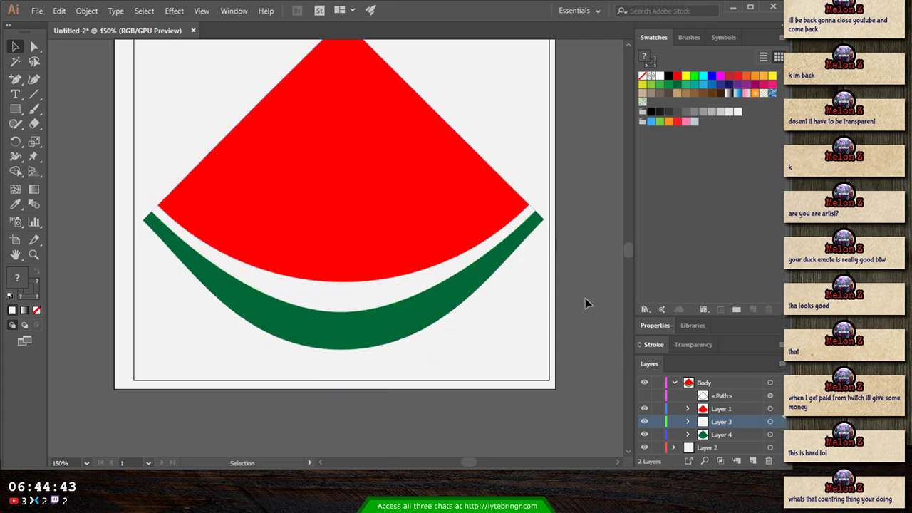
pyautogui.scroll(5, 585, 298)
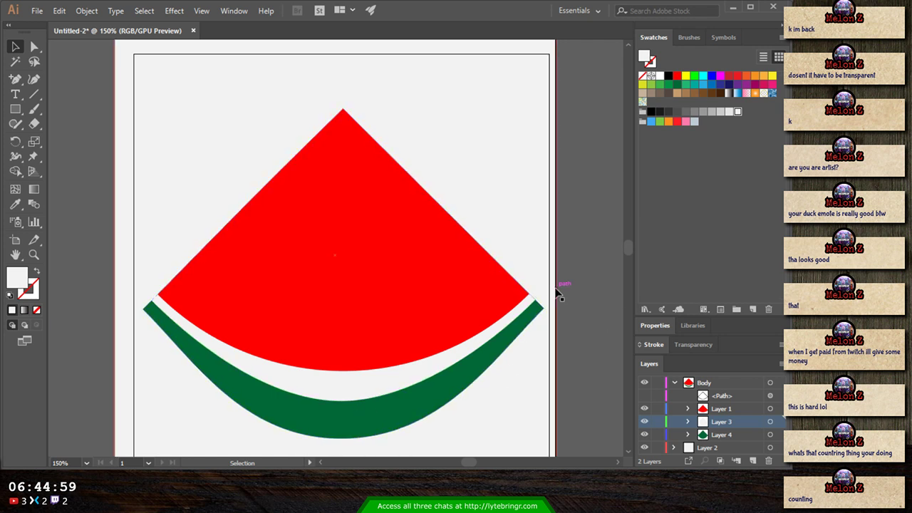
# - Examine how the slice without its outline reads at thumbnail sizes down to 6.25% and enlarged to 150%
pyautogui.hotkey('ctrl', '-')
pyautogui.hotkey('ctrl', '-')
pyautogui.hotkey('ctrl', '-')
pyautogui.hotkey('ctrl', '-')
pyautogui.hotkey('ctrl', '-')
pyautogui.hotkey('ctrl', '-')
pyautogui.hotkey('ctrl', '-')
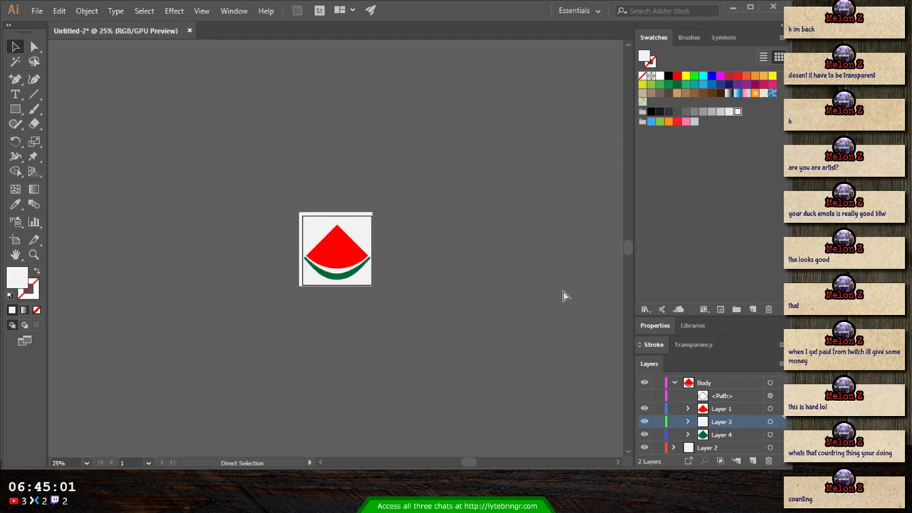
pyautogui.hotkey('ctrl', '-')
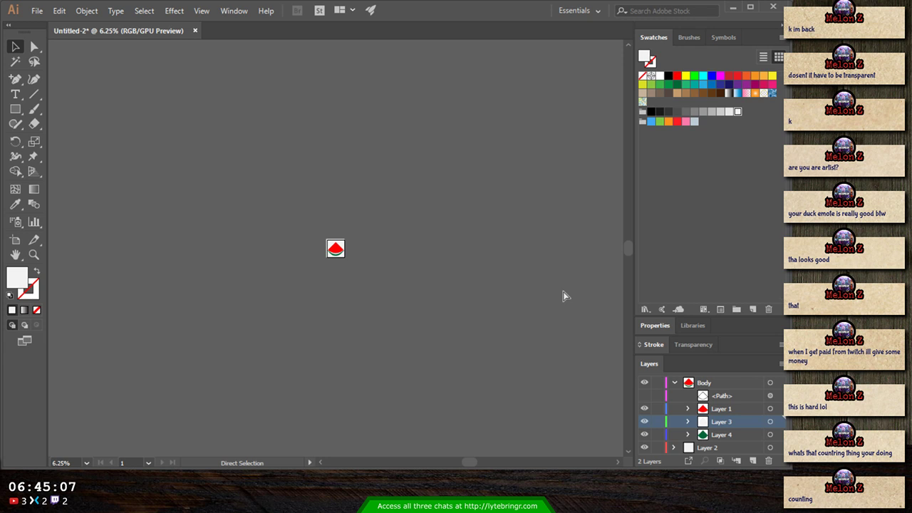
pyautogui.hotkey('ctrl', '+')
pyautogui.hotkey('ctrl', '+')
pyautogui.hotkey('ctrl', '+')
pyautogui.hotkey('ctrl', '+')
pyautogui.hotkey('ctrl', '+')
pyautogui.hotkey('ctrl', '+')
pyautogui.hotkey('ctrl', '+')
pyautogui.hotkey('ctrl', '+')
pyautogui.hotkey('ctrl', '+')
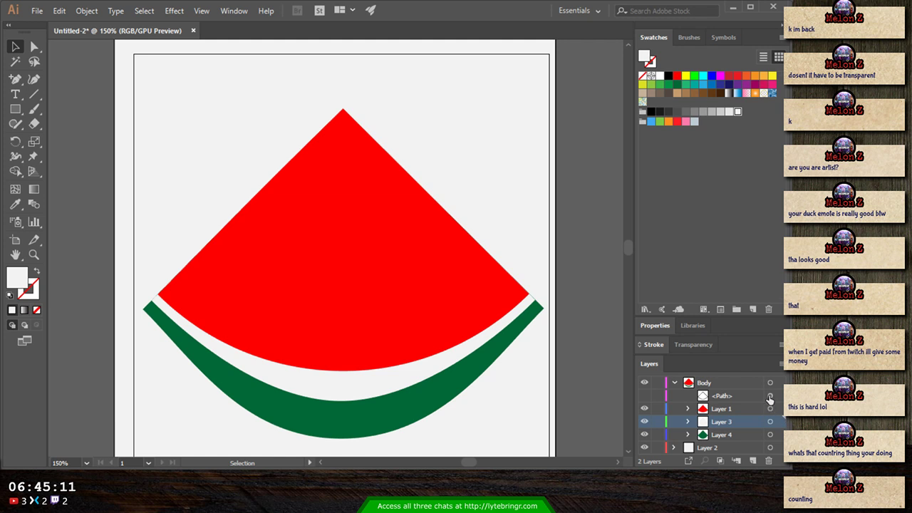
# - Show the hidden black outline path in Body and delete it
pyautogui.click(644, 396)
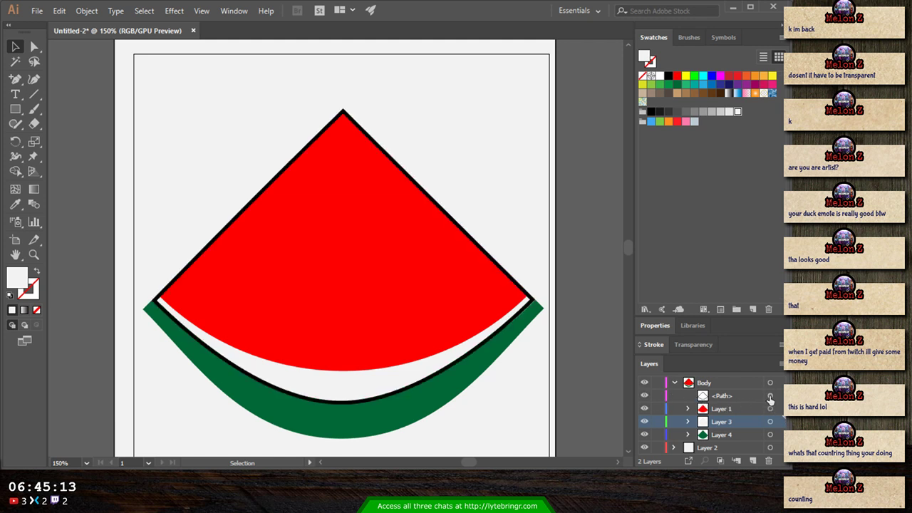
pyautogui.click(770, 397)
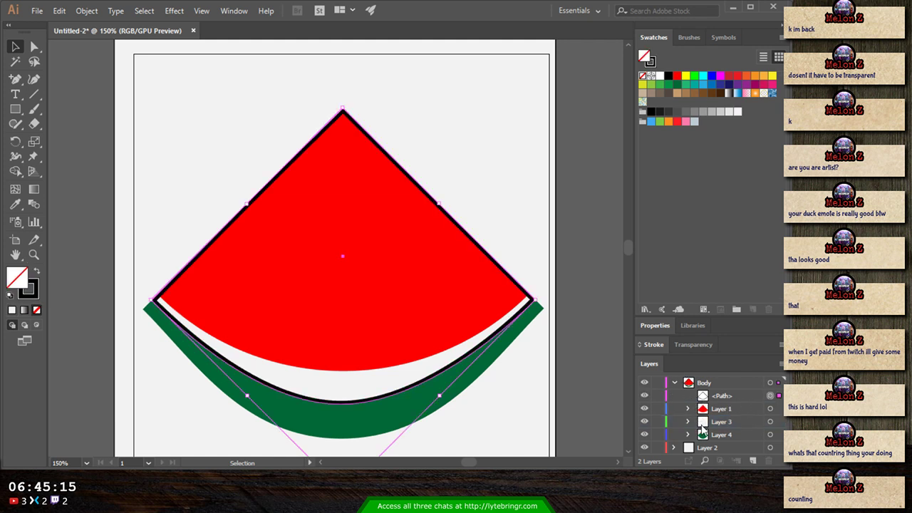
pyautogui.press('Delete')
# - Place a copy of the green wedge path from Layer 4 above all the other artwork in Body
pyautogui.click(722, 420)
pyautogui.click(769, 422)
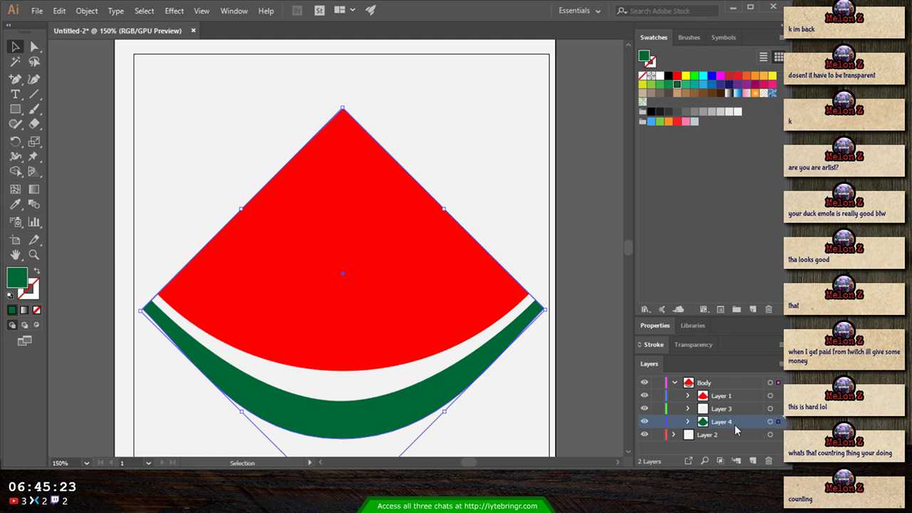
pyautogui.click(687, 421)
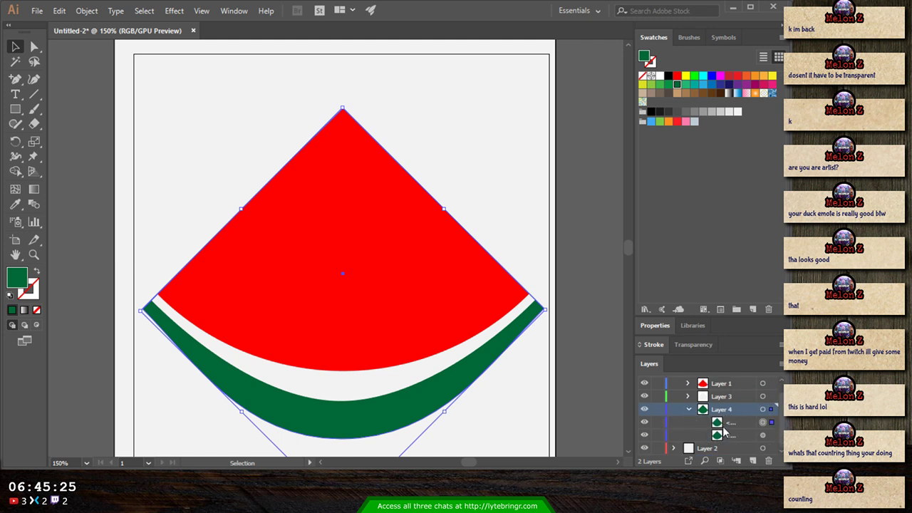
pyautogui.click(717, 436)
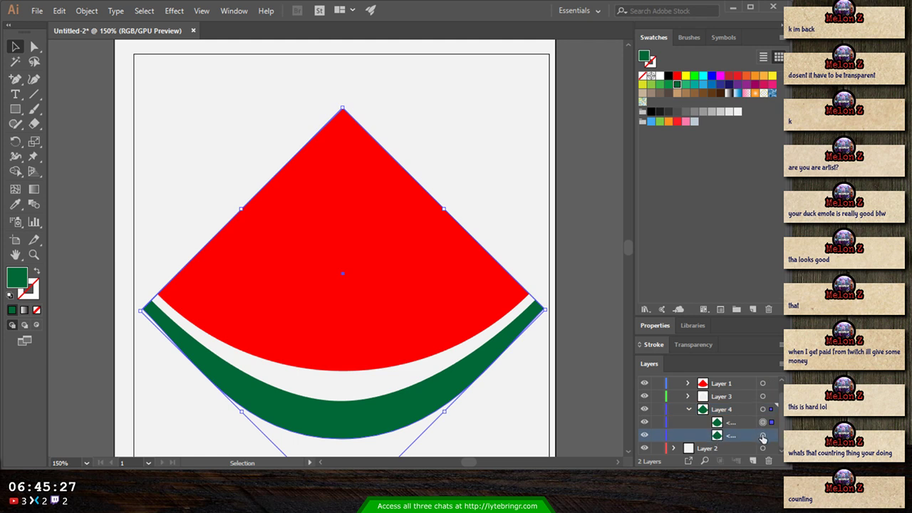
pyautogui.scroll(1, 710, 394)
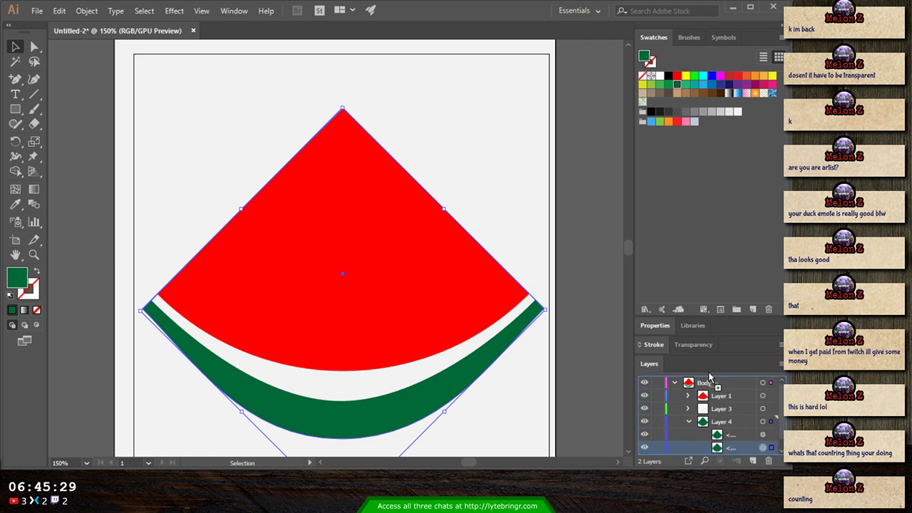
pyautogui.moveTo(710, 394); pyautogui.dragTo(710, 395)
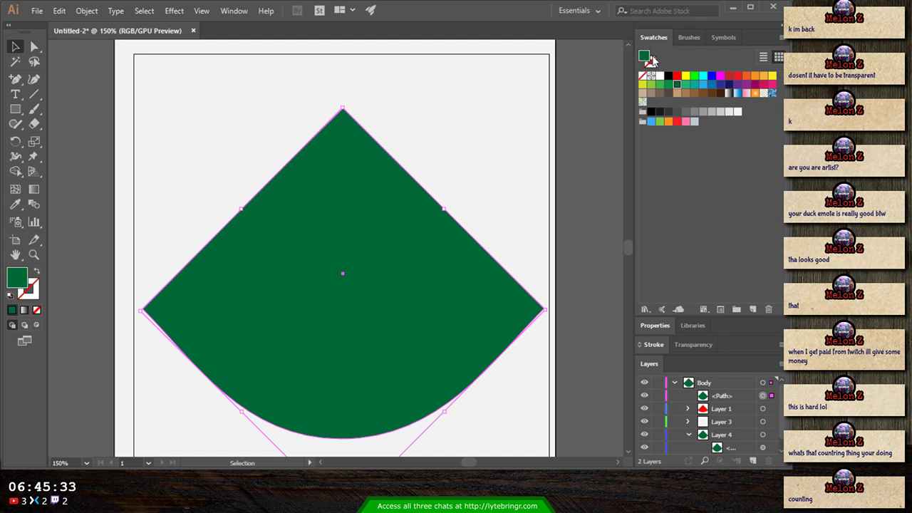
# - Give the copied wedge path no fill and a 5 pt black stroke as the new outline, and deselect it
pyautogui.click(642, 75)
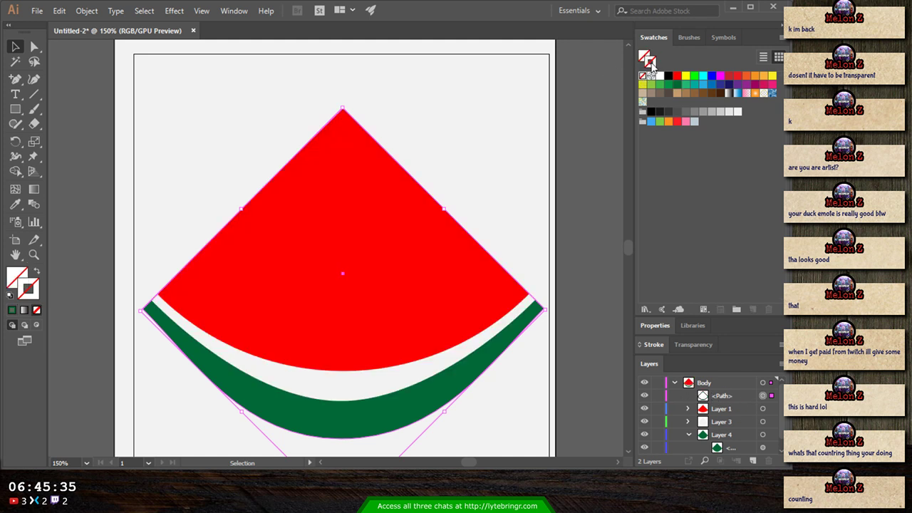
pyautogui.click(668, 76)
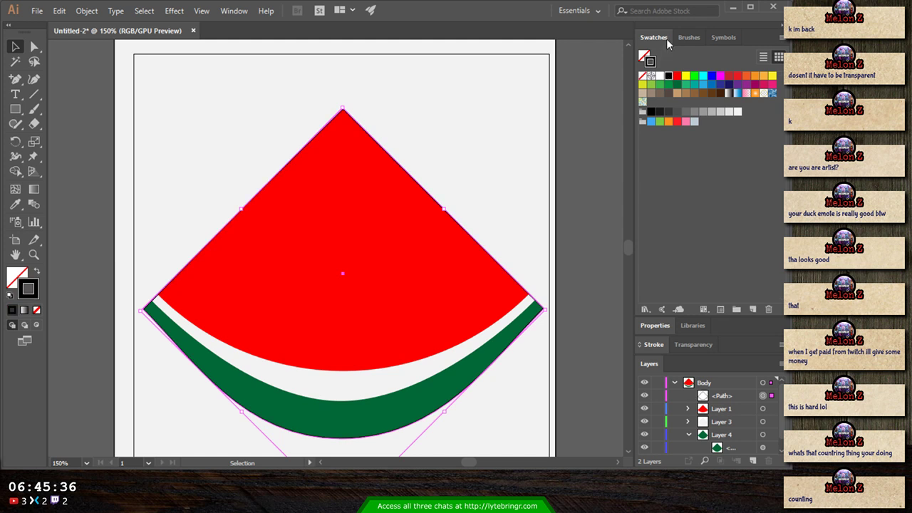
pyautogui.click(655, 325)
pyautogui.click(691, 291)
pyautogui.click(691, 291)
pyautogui.click(691, 292)
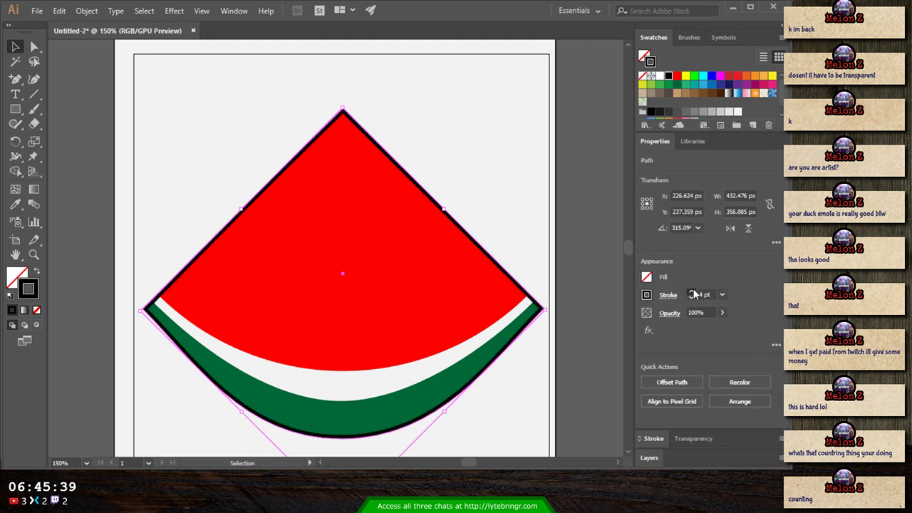
pyautogui.click(694, 294)
pyautogui.click(592, 283)
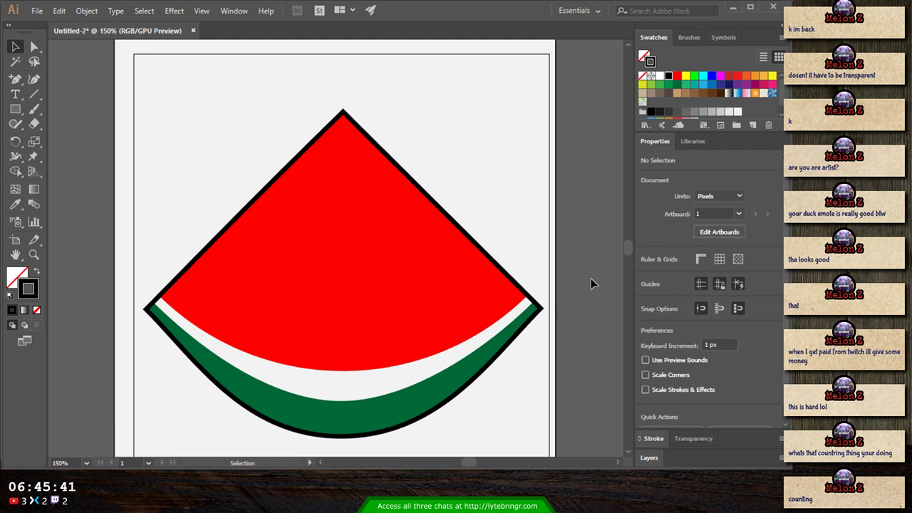
# - Examine how the slice with its new outline reads at thumbnail sizes down to 6.25% and fitted to the window
pyautogui.hotkey('ctrl', '-')
pyautogui.hotkey('ctrl', '-')
pyautogui.hotkey('ctrl', '-')
pyautogui.hotkey('ctrl', '-')
pyautogui.hotkey('ctrl', '-')
pyautogui.hotkey('ctrl', '-')
pyautogui.hotkey('ctrl', '-')
pyautogui.hotkey('ctrl', '-')
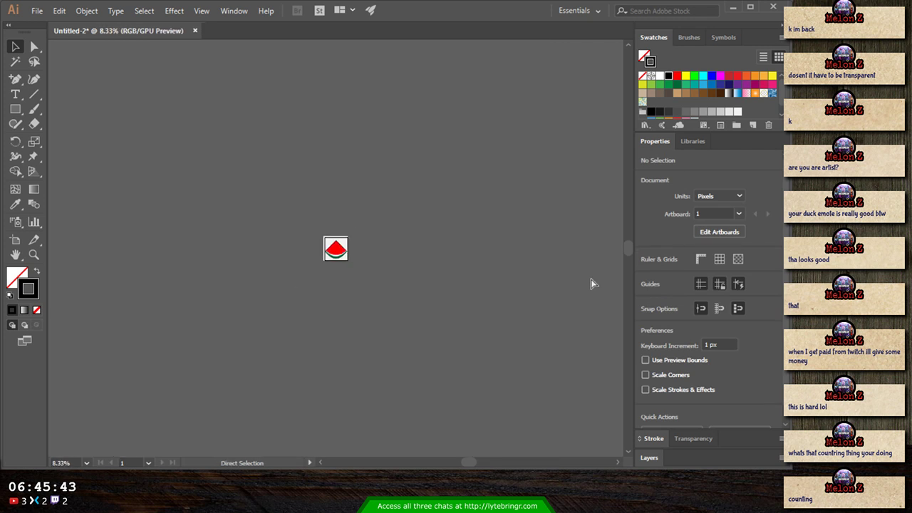
pyautogui.hotkey('ctrl', '-')
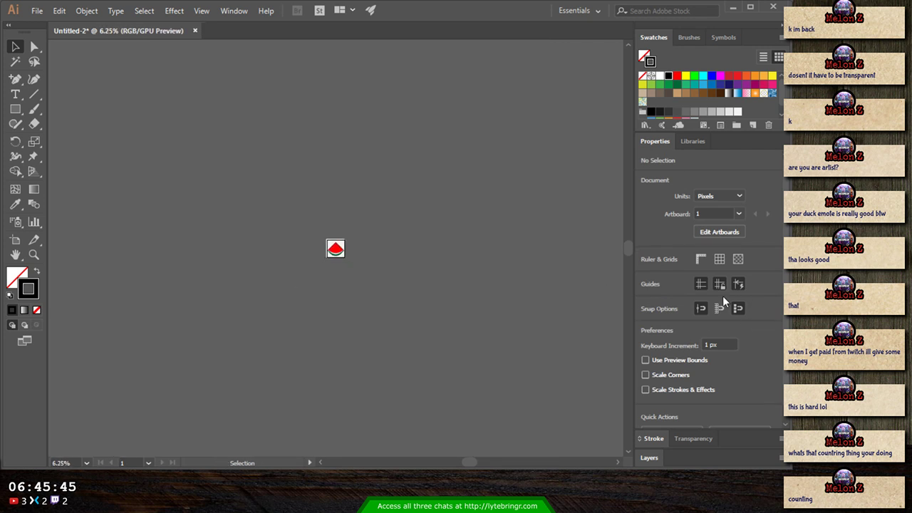
pyautogui.hotkey('ctrl', '0')
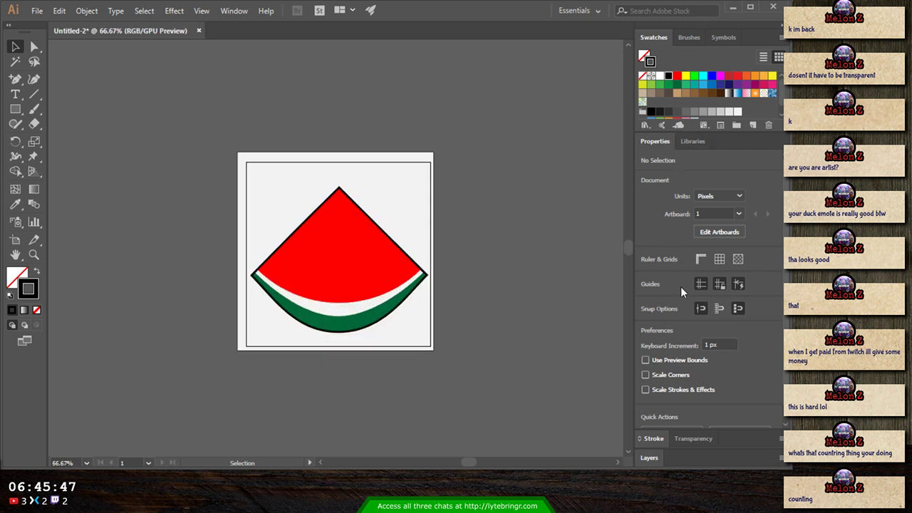
# - Set the black outline path's stroke weight to 8 pt
pyautogui.click(373, 329)
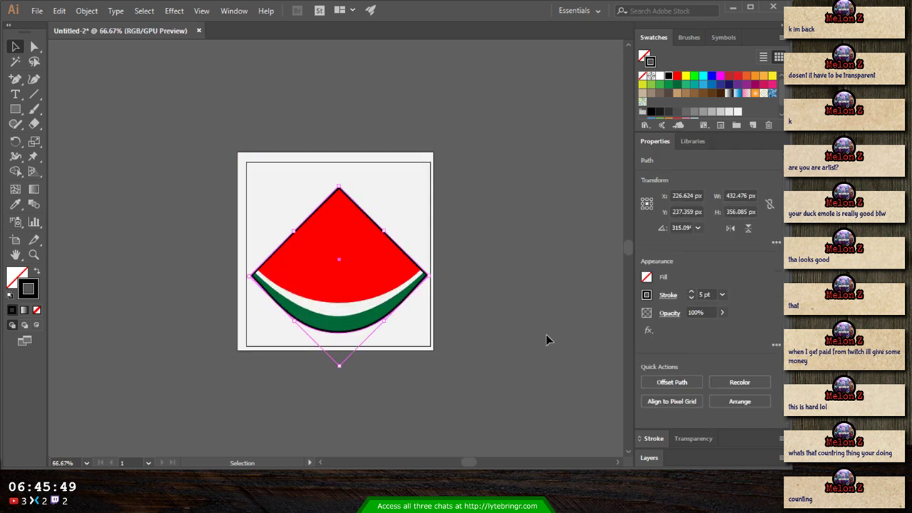
pyautogui.click(691, 292)
pyautogui.click(691, 292)
pyautogui.click(691, 292)
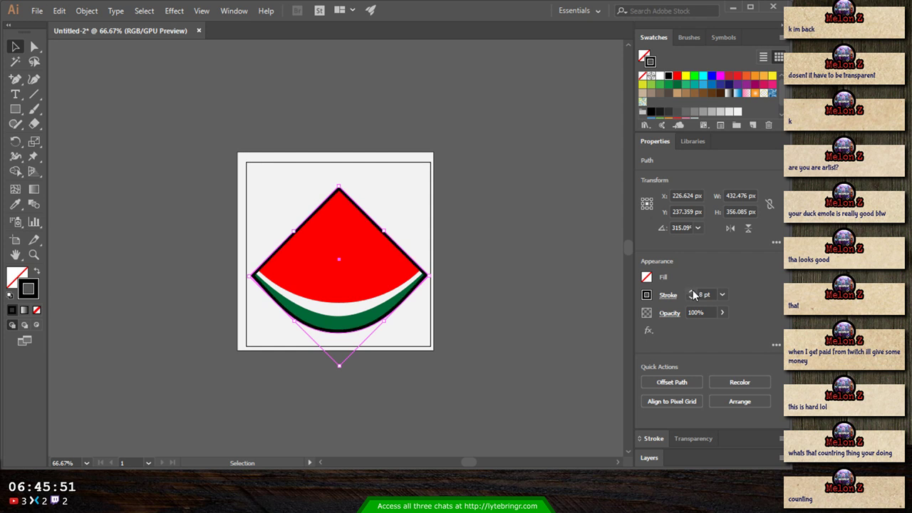
# - Deselect the outline and examine how the slice with the 8 pt outline reads at thumbnail sizes down to 6.25%
pyautogui.click(526, 260)
pyautogui.hotkey('ctrl', '-')
pyautogui.hotkey('ctrl', '-')
pyautogui.hotkey('ctrl', '-')
pyautogui.hotkey('ctrl', '-')
pyautogui.hotkey('ctrl', '-')
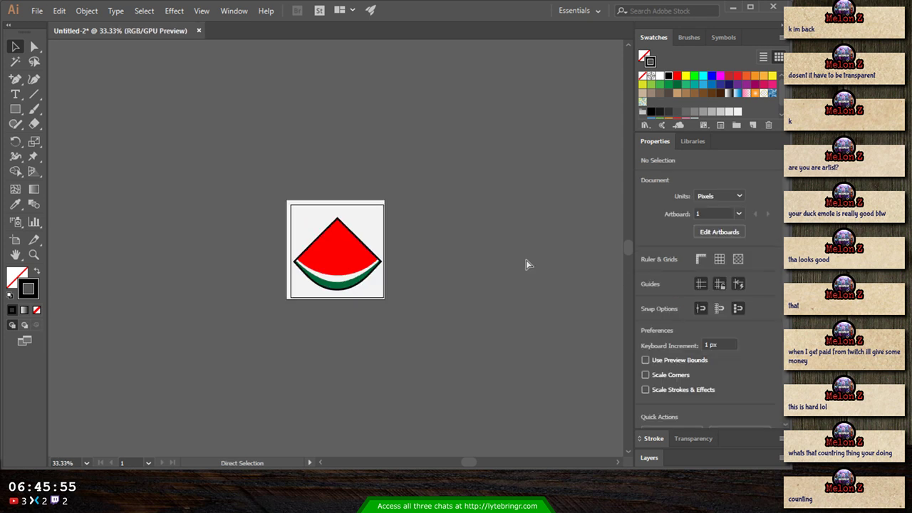
pyautogui.hotkey('ctrl', '-')
pyautogui.hotkey('ctrl', '-')
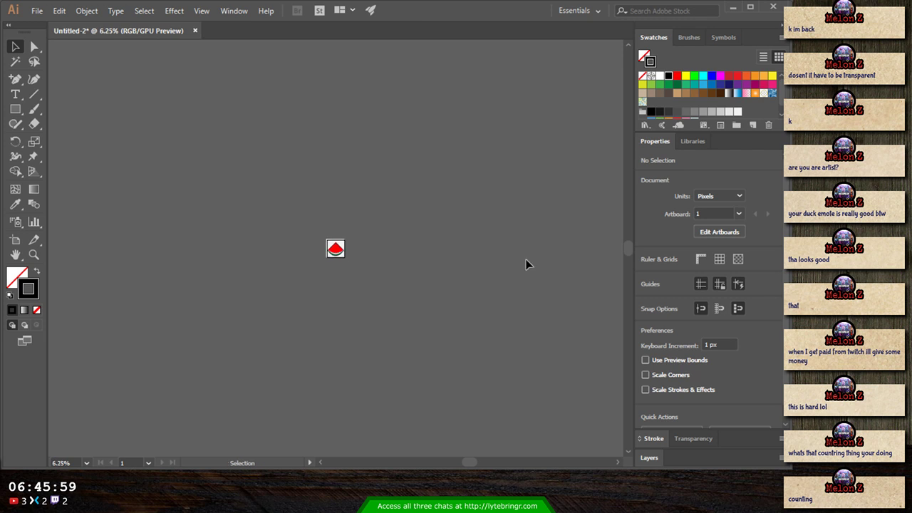
pyautogui.hotkey('ctrl', '+')
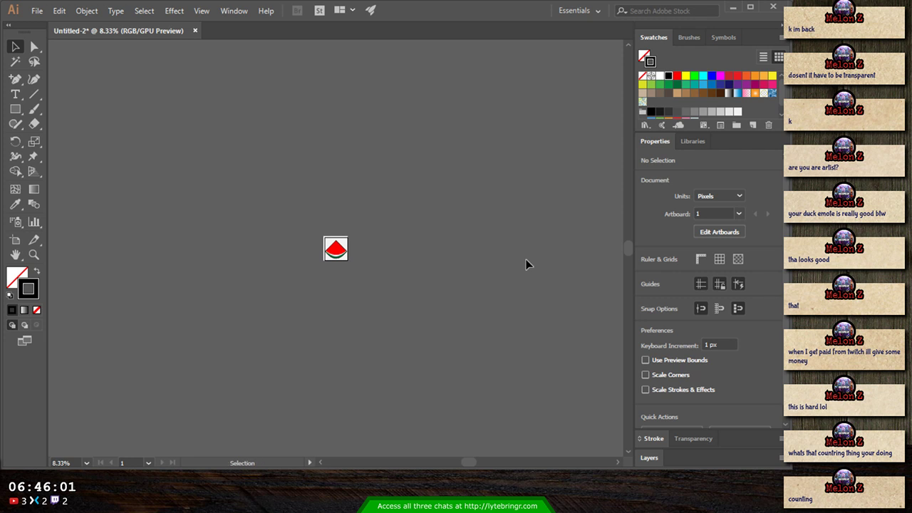
pyautogui.hotkey('ctrl', '+')
pyautogui.hotkey('ctrl', '-')
pyautogui.hotkey('ctrl', '-')
pyautogui.hotkey('ctrl', '+')
pyautogui.hotkey('ctrl', '+')
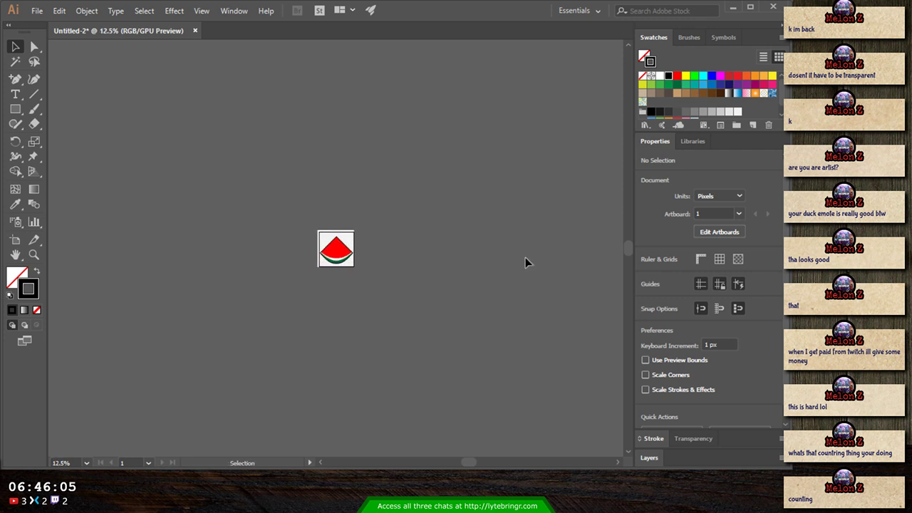
pyautogui.hotkey('ctrl', '+')
pyautogui.hotkey('ctrl', '+')
pyautogui.hotkey('ctrl', '+')
pyautogui.hotkey('ctrl', '+')
pyautogui.hotkey('ctrl', '+')
pyautogui.hotkey('ctrl', '+')
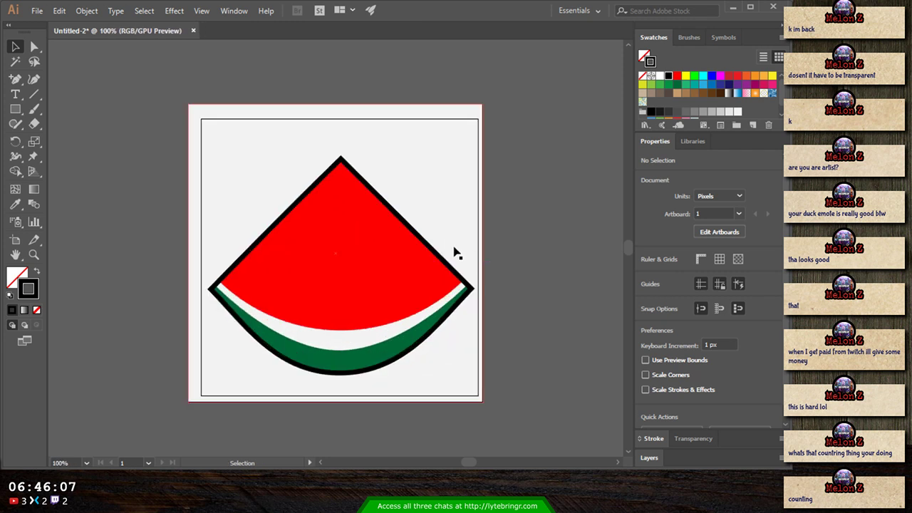
# - Set the slice's black outline to a 12 pt stroke weight and deselect it
pyautogui.click(443, 265)
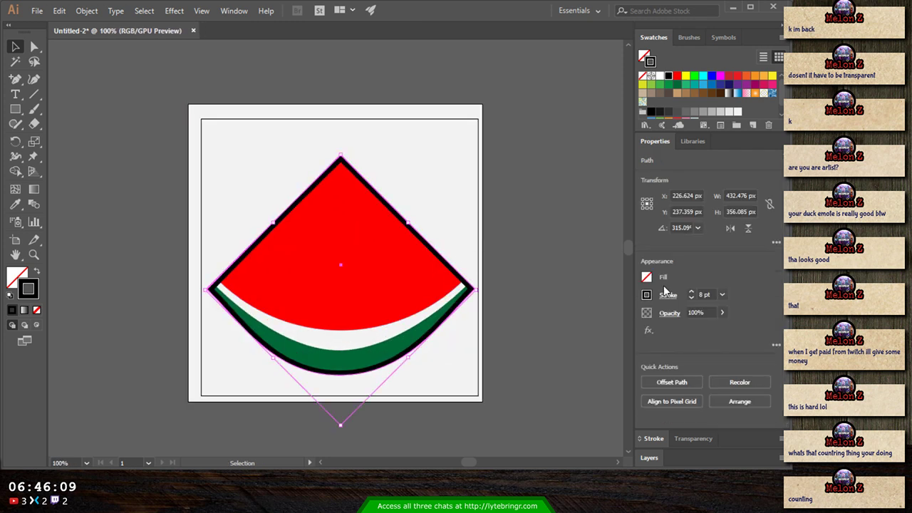
pyautogui.click(690, 293)
pyautogui.click(691, 293)
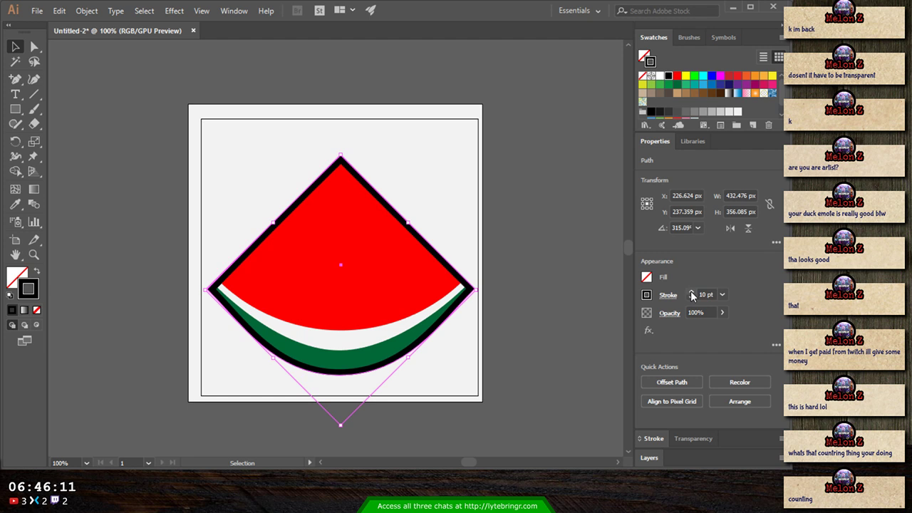
pyautogui.click(690, 293)
pyautogui.click(691, 293)
pyautogui.click(588, 294)
# - Examine how the slice with the 12 pt outline reads at thumbnail sizes down to 4.17% and enlarged to 150%
pyautogui.hotkey('ctrl', '-')
pyautogui.hotkey('ctrl', '-')
pyautogui.hotkey('ctrl', '-')
pyautogui.hotkey('ctrl', '-')
pyautogui.hotkey('ctrl', '-')
pyautogui.hotkey('ctrl', '-')
pyautogui.hotkey('ctrl', '-')
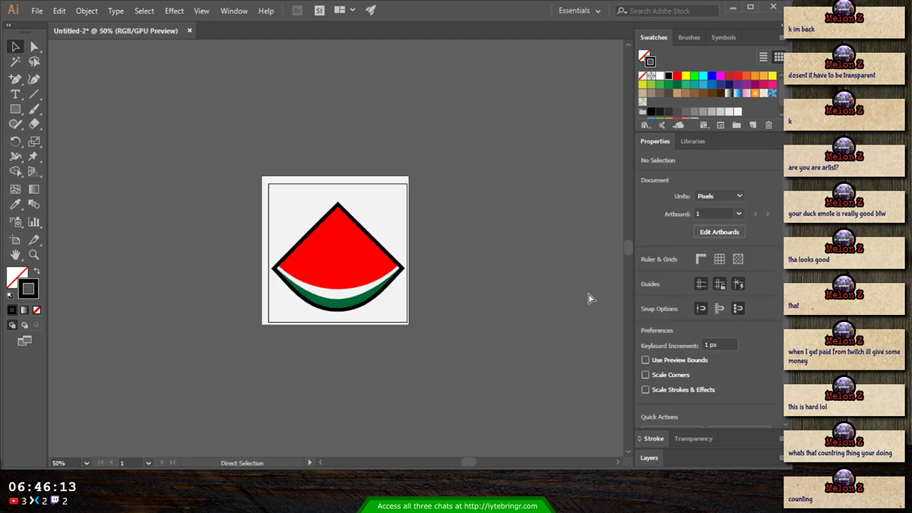
pyautogui.hotkey('ctrl', '-')
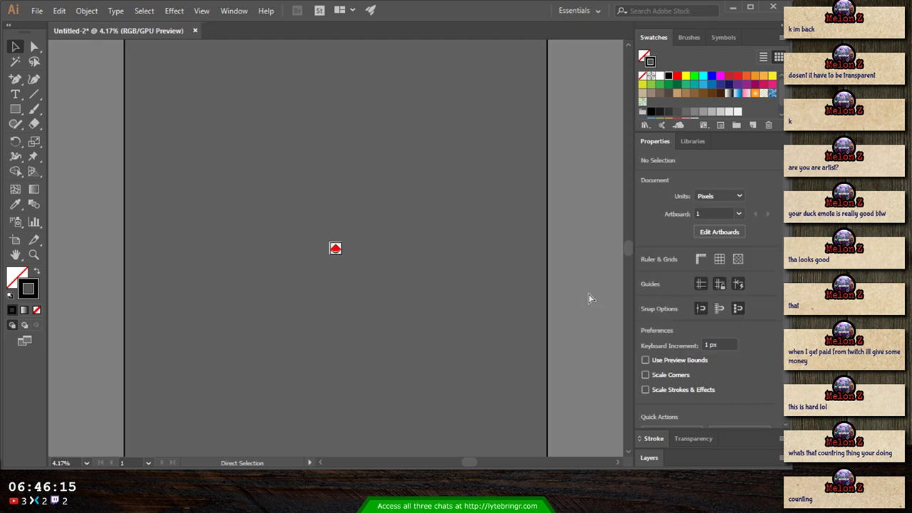
pyautogui.hotkey('ctrl', '+')
pyautogui.hotkey('ctrl', '-')
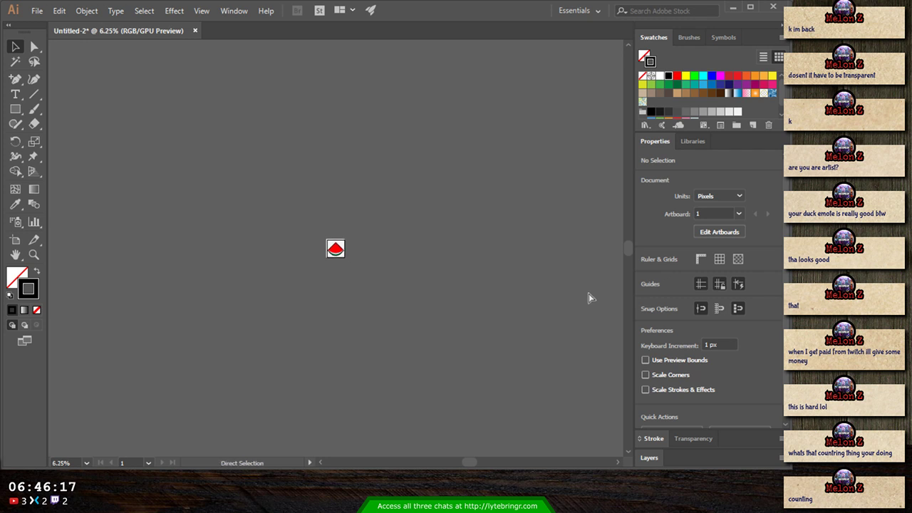
pyautogui.hotkey('ctrl', '+')
pyautogui.hotkey('ctrl', '+')
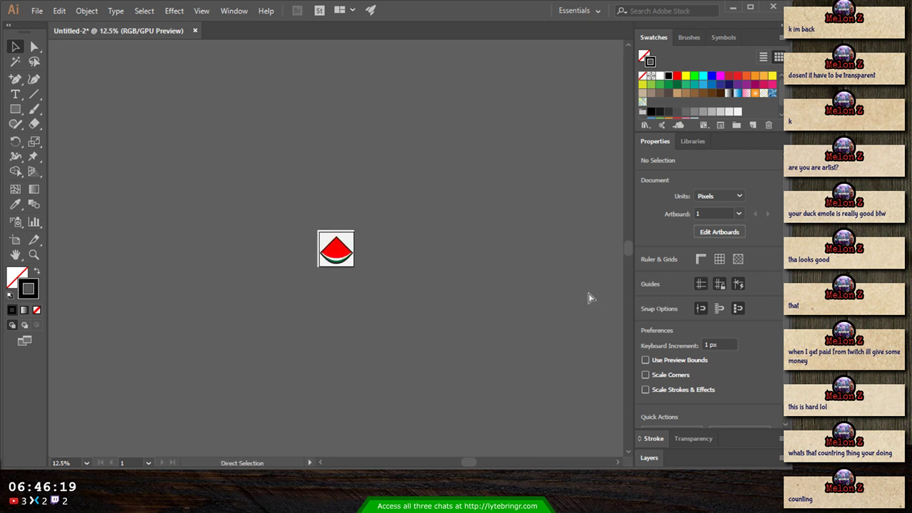
pyautogui.hotkey('ctrl', '+')
pyautogui.hotkey('ctrl', '+')
pyautogui.hotkey('ctrl', '+')
pyautogui.hotkey('ctrl', '+')
pyautogui.hotkey('ctrl', '+')
pyautogui.hotkey('ctrl', '+')
pyautogui.hotkey('ctrl', '+')
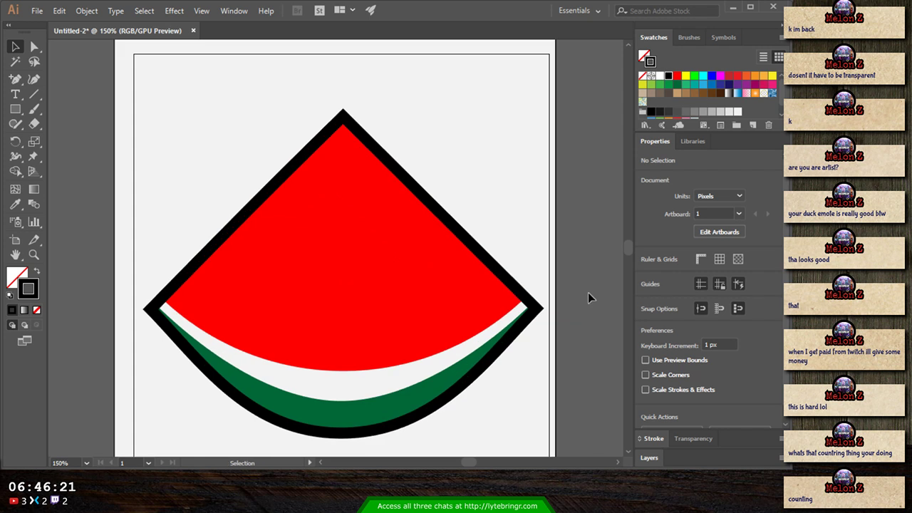
pyautogui.hotkey('ctrl', '-')
pyautogui.hotkey('ctrl', '-')
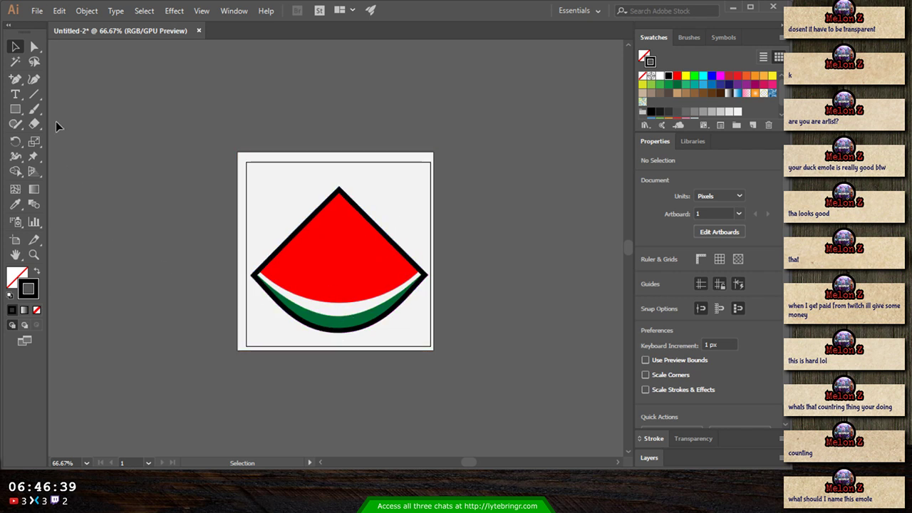
# - Draw a circle over the slice's upper-left edge with the Ellipse tool and enlarge it to about 122 px wide
pyautogui.click(14, 109)
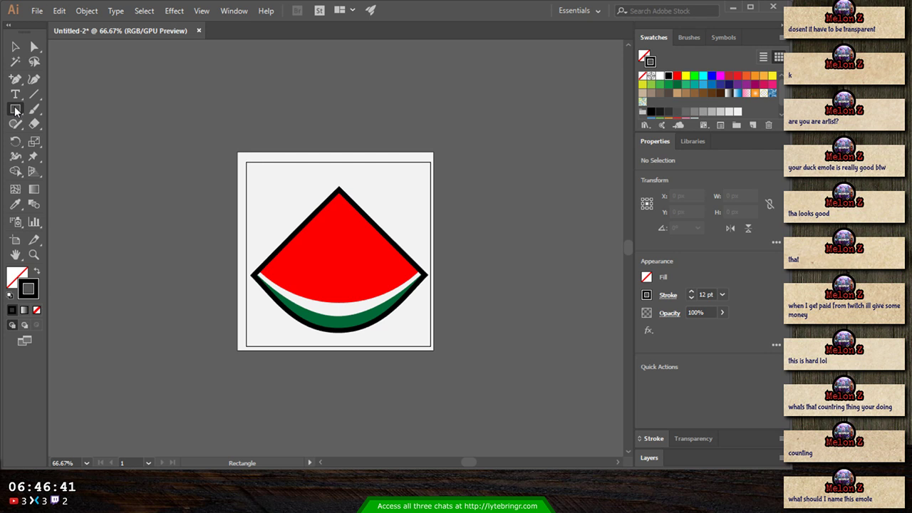
pyautogui.press('l')
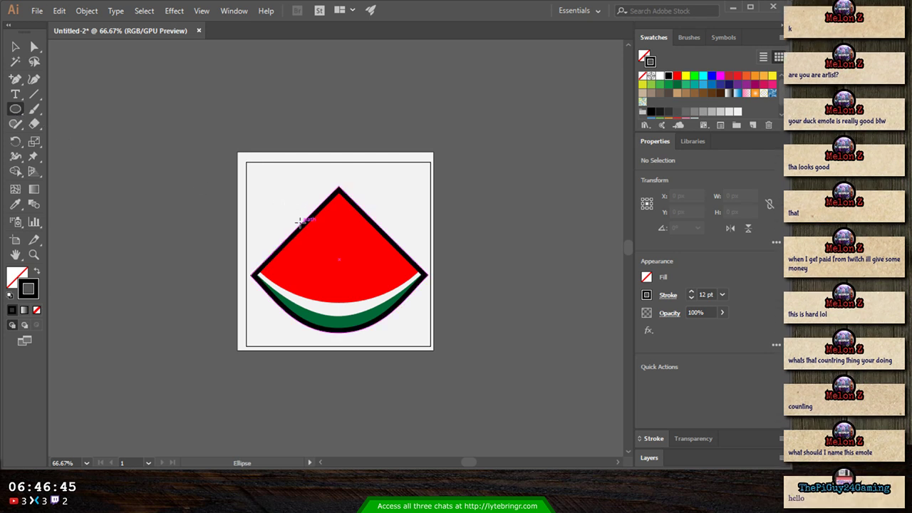
pyautogui.moveTo(297, 210); pyautogui.dragTo(332, 243)
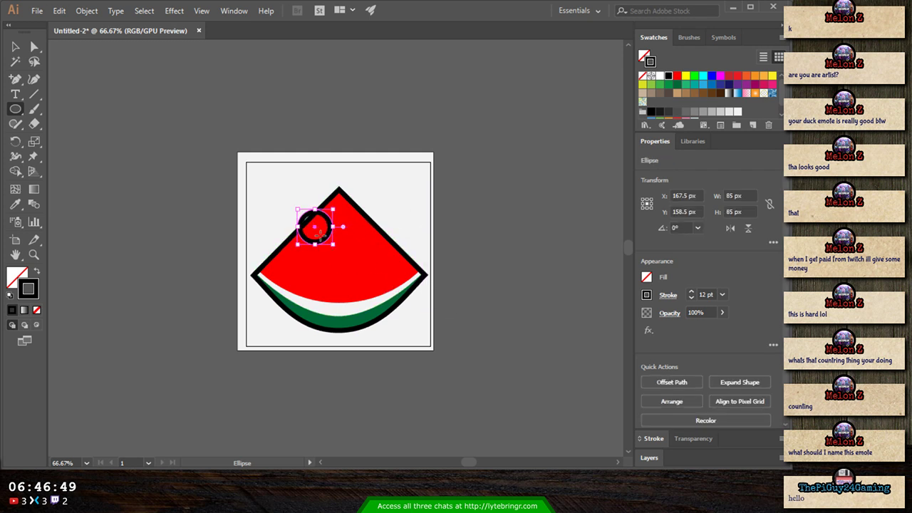
pyautogui.click(15, 47)
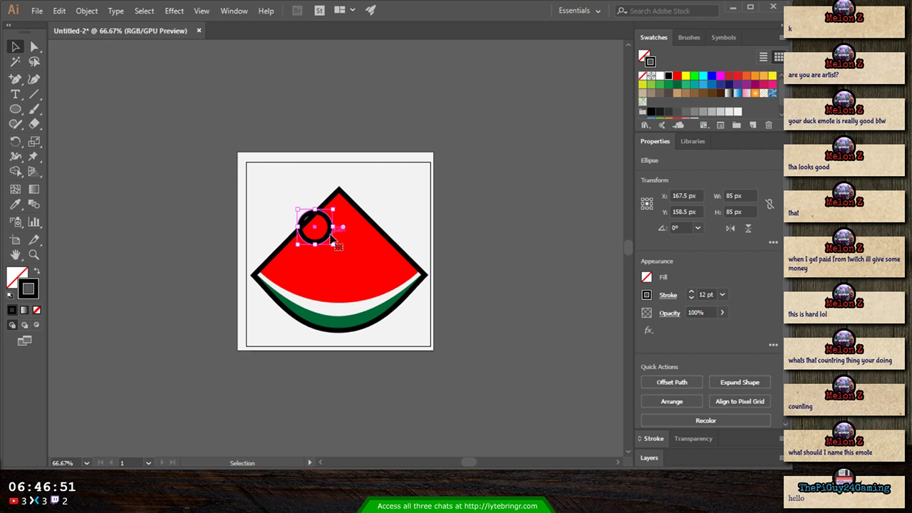
pyautogui.moveTo(326, 243)
pyautogui.mouseDown()
pyautogui.moveTo(314, 235)
pyautogui.moveTo(335, 253)
pyautogui.mouseUp()
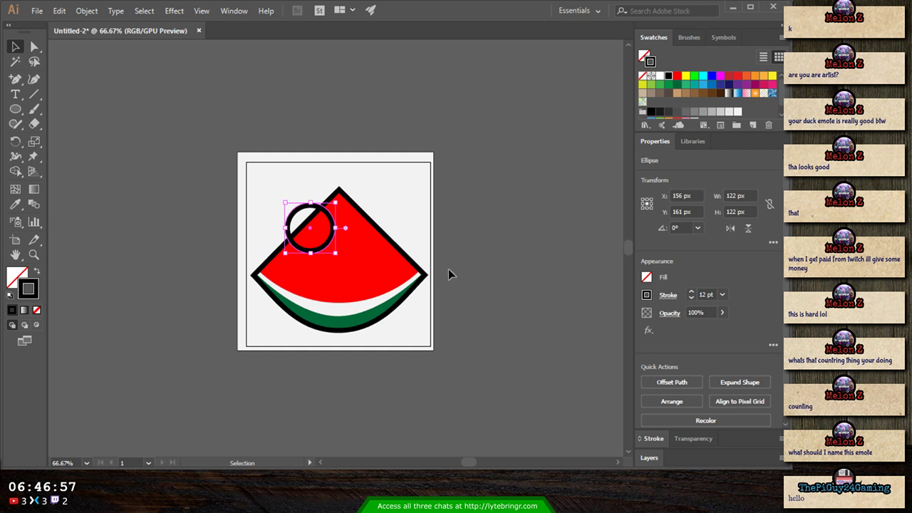
# - Remove the circle's stroke, fill it with solid black and deselect it
pyautogui.scroll(3, 331, 244)
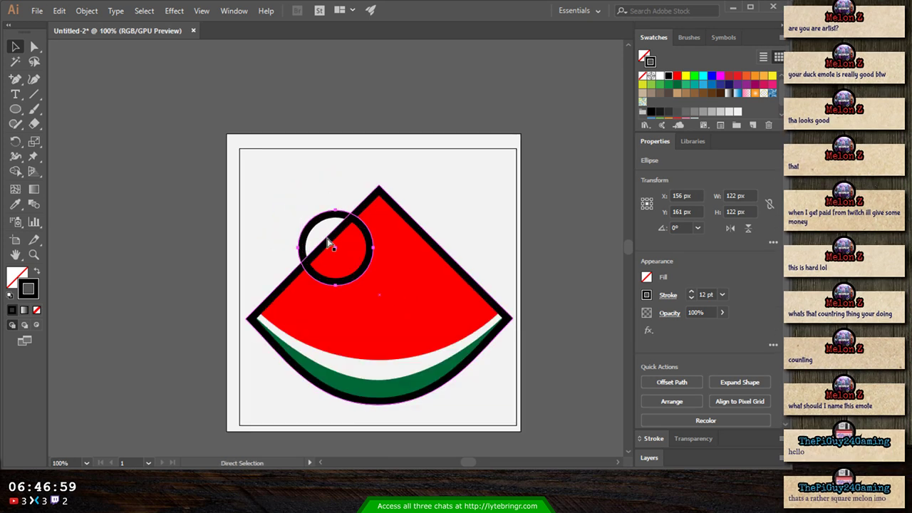
pyautogui.click(643, 76)
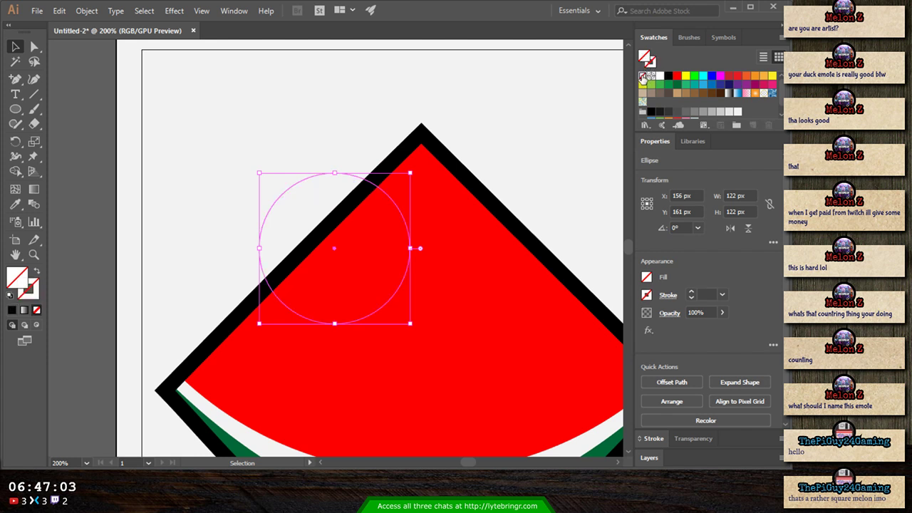
pyautogui.click(669, 78)
pyautogui.scroll(-2, 546, 171)
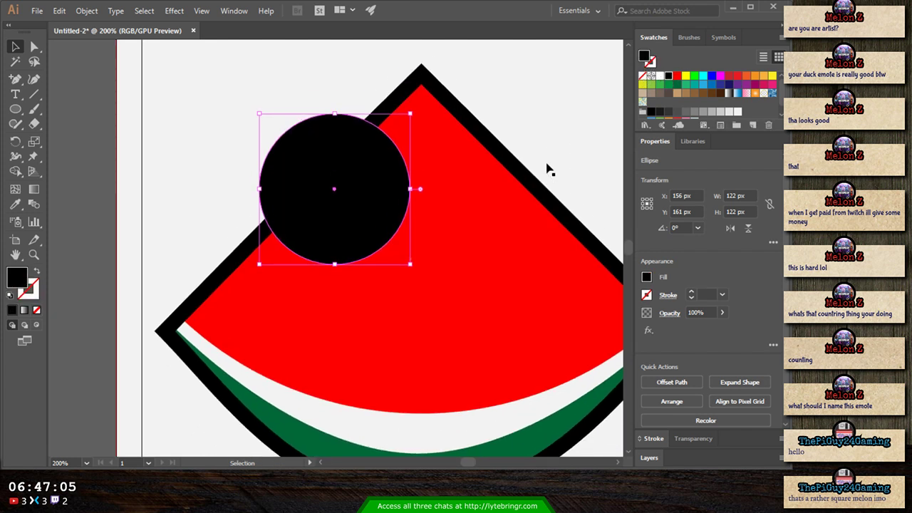
pyautogui.hotkey('ctrl', '1')
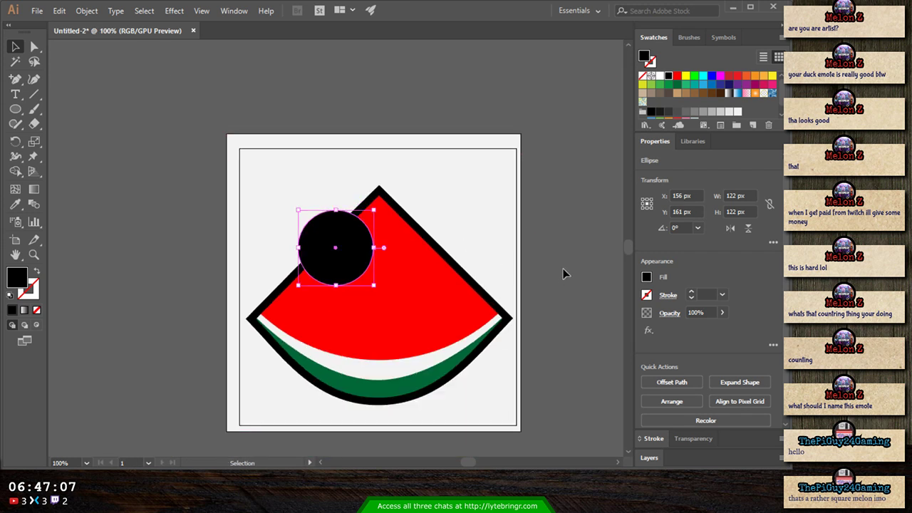
pyautogui.click(251, 209)
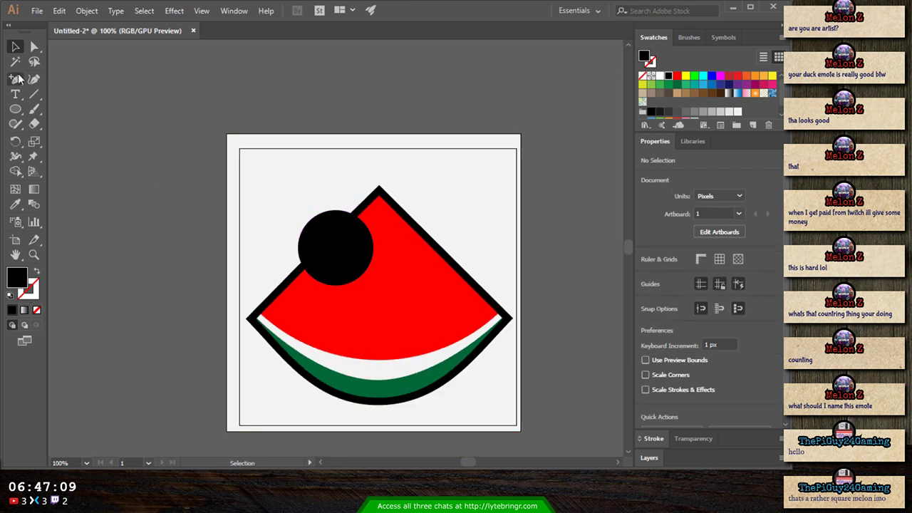
# - Draw a circle about 58 px wide inside the upper-left part of the black circle and fill it white
pyautogui.click(15, 108)
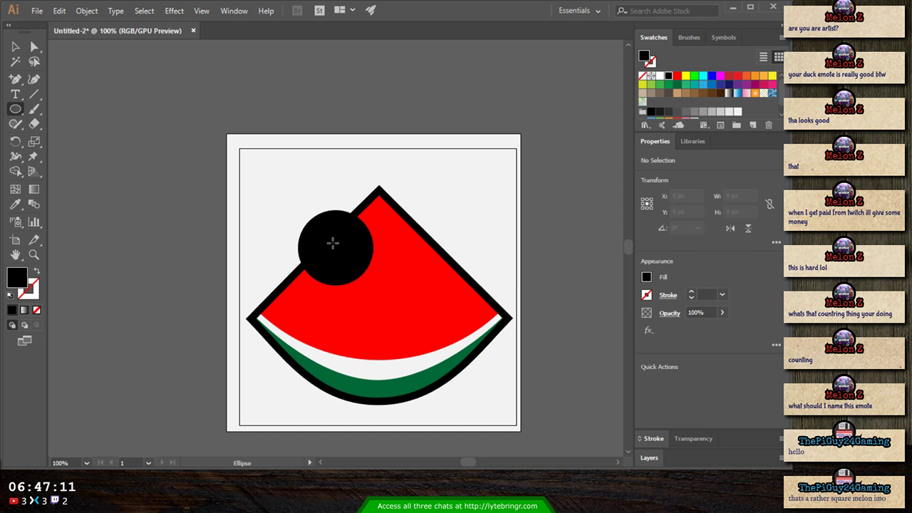
pyautogui.moveTo(312, 223); pyautogui.dragTo(342, 259)
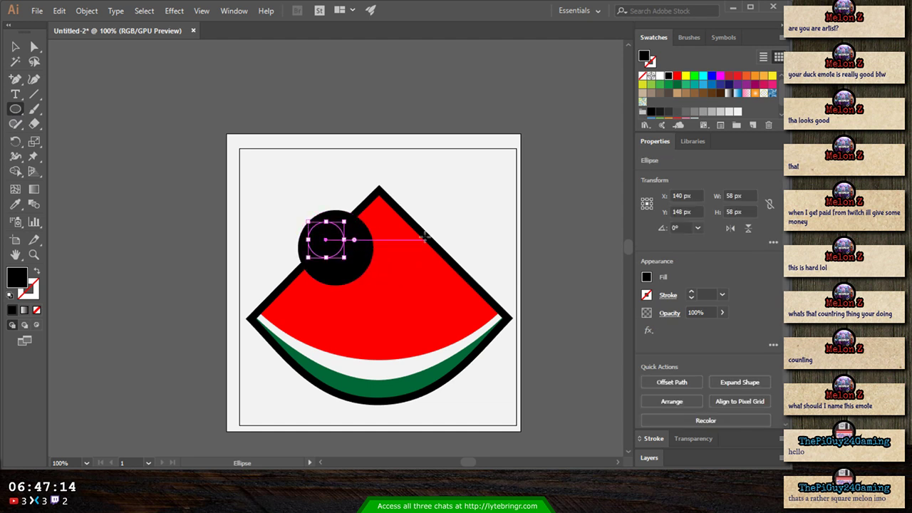
pyautogui.click(661, 77)
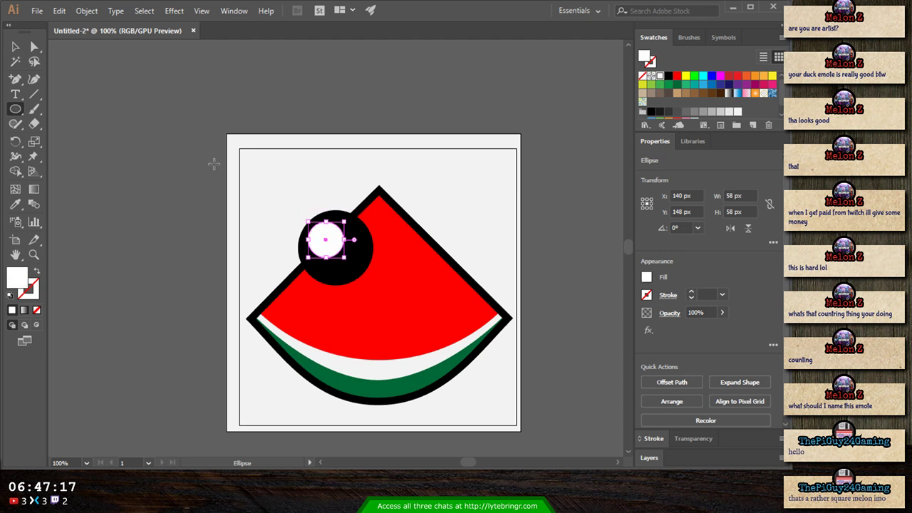
# - Nudge the white circle up and left to X 136 px, Y 142 px, and deselect it
pyautogui.press('Left')
pyautogui.press('Up')
pyautogui.press('Up')
pyautogui.press('Up')
pyautogui.press('Up')
pyautogui.press('Up')
pyautogui.press('Left')
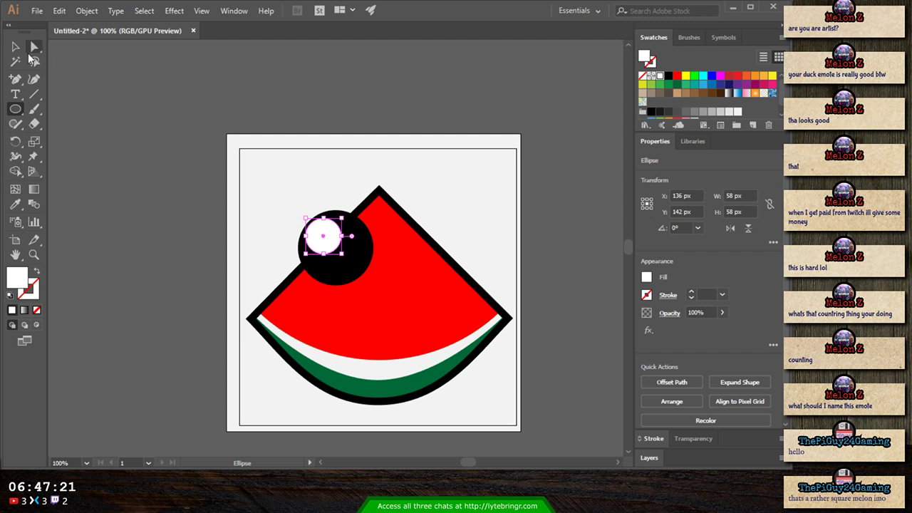
pyautogui.click(15, 46)
pyautogui.click(191, 247)
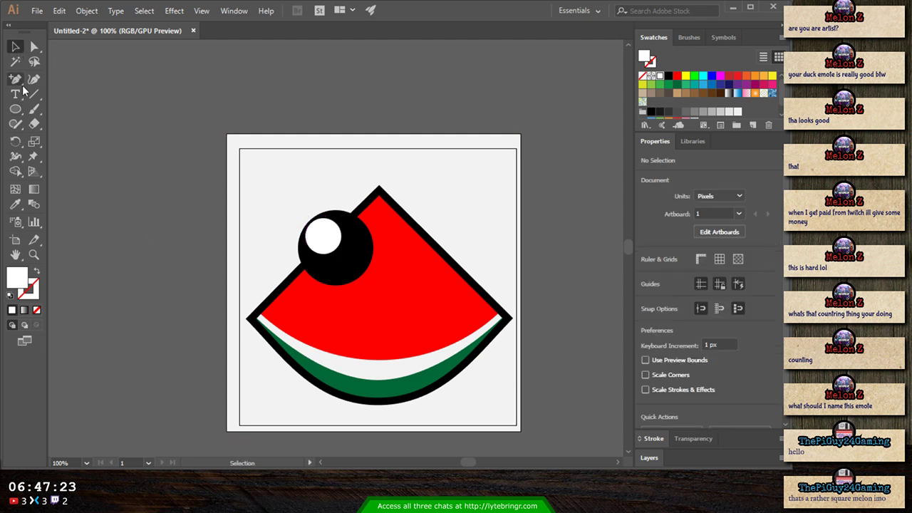
# - Add a second white highlight circle, about 18 px wide, inside the black circle at X 184 px, Y 142 px, and deselect it
pyautogui.click(16, 110)
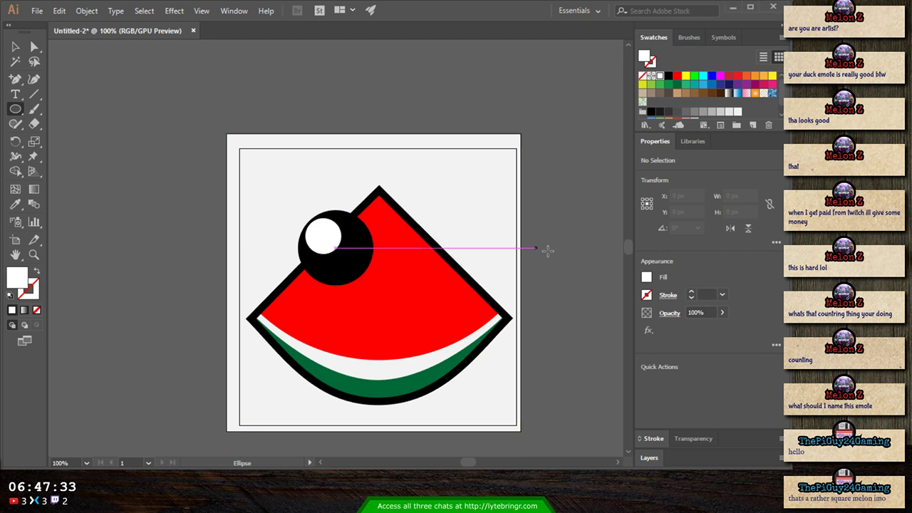
pyautogui.scroll(2, 458, 259)
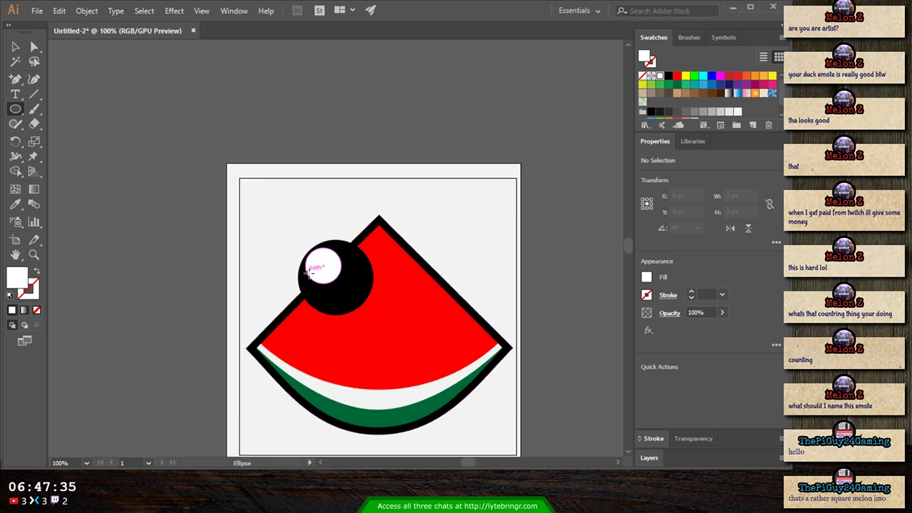
pyautogui.moveTo(350, 270); pyautogui.dragTo(366, 285)
pyautogui.press('v')
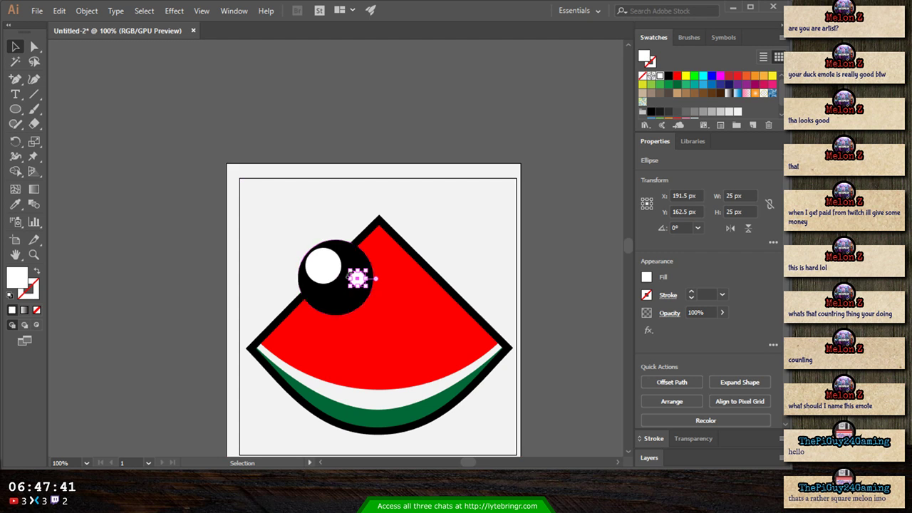
pyautogui.moveTo(361, 281)
pyautogui.mouseDown()
pyautogui.moveTo(356, 266)
pyautogui.moveTo(361, 272)
pyautogui.mouseUp()
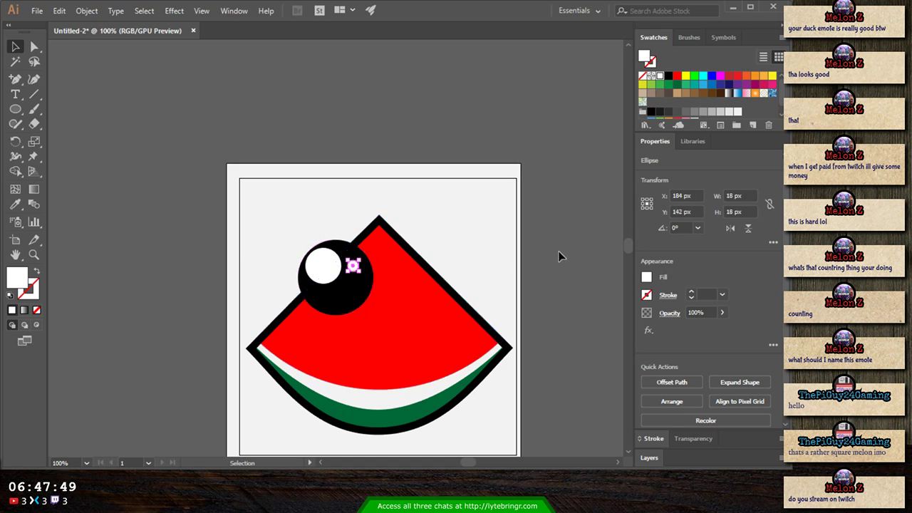
pyautogui.click(564, 331)
# - Switch to the browser and examine the watermelon slice image results, including the front-view slice photo, as reference
pyautogui.scroll(-2, 565, 340)
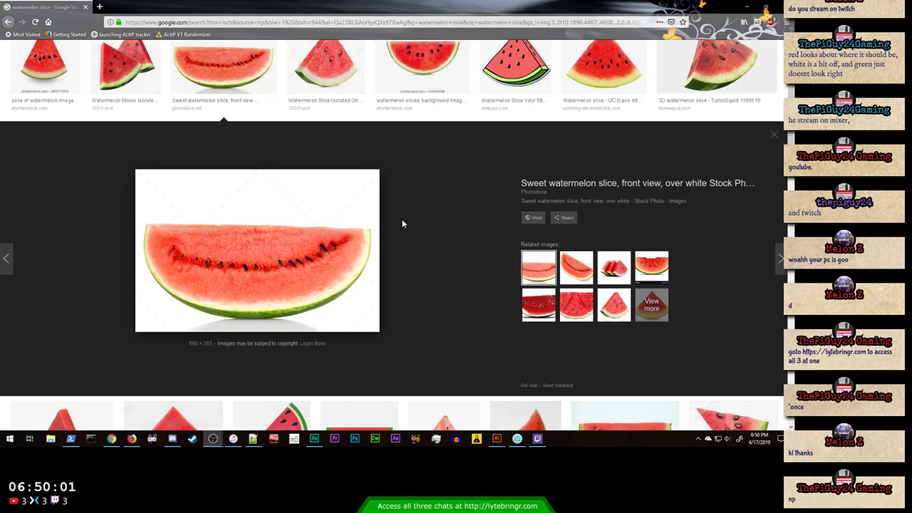
pyautogui.scroll(3, 535, 146)
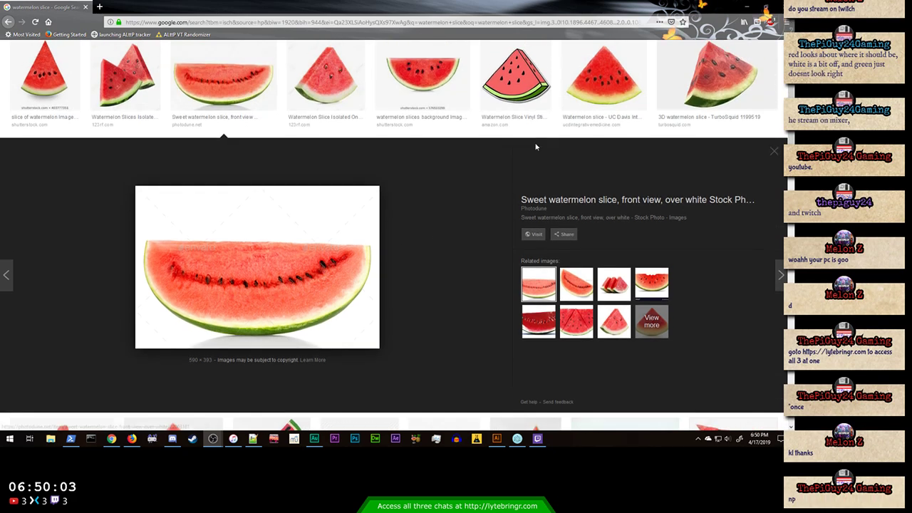
pyautogui.scroll(-1, 530, 151)
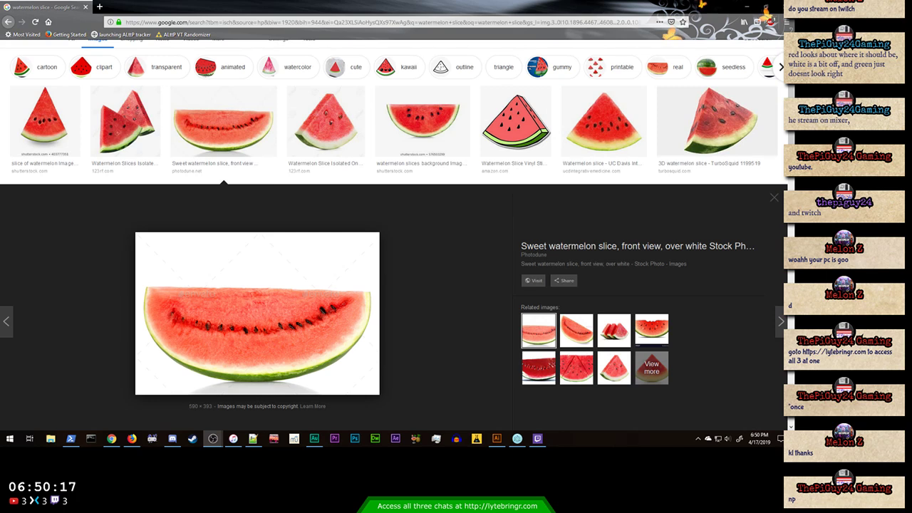
# - Switch back to Illustrator and move the three eye circles out of the Body layer into a new layer above it
pyautogui.hotkey('alt', 'Tab')
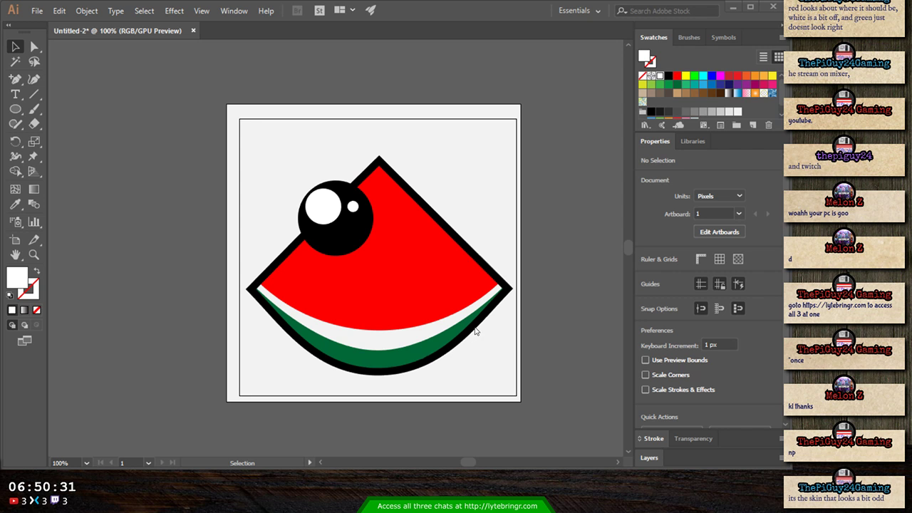
pyautogui.click(655, 458)
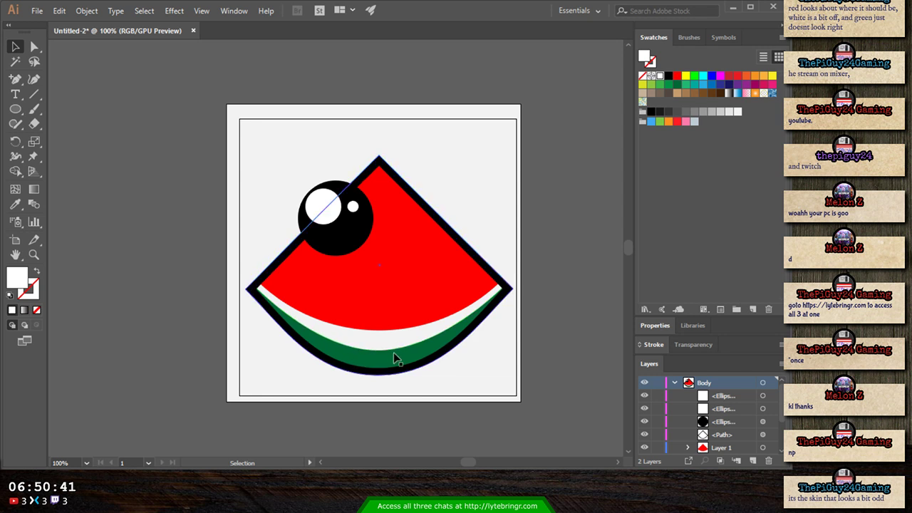
pyautogui.click(383, 371)
pyautogui.click(567, 259)
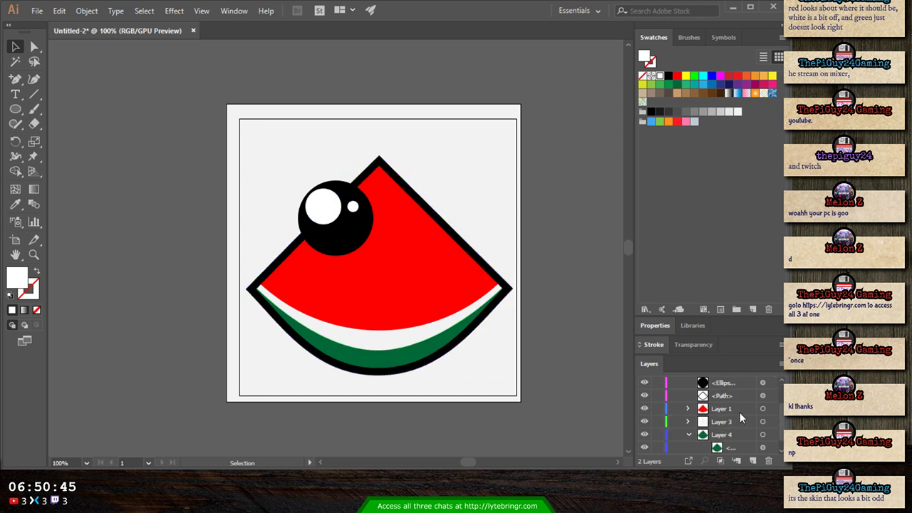
pyautogui.click(734, 420)
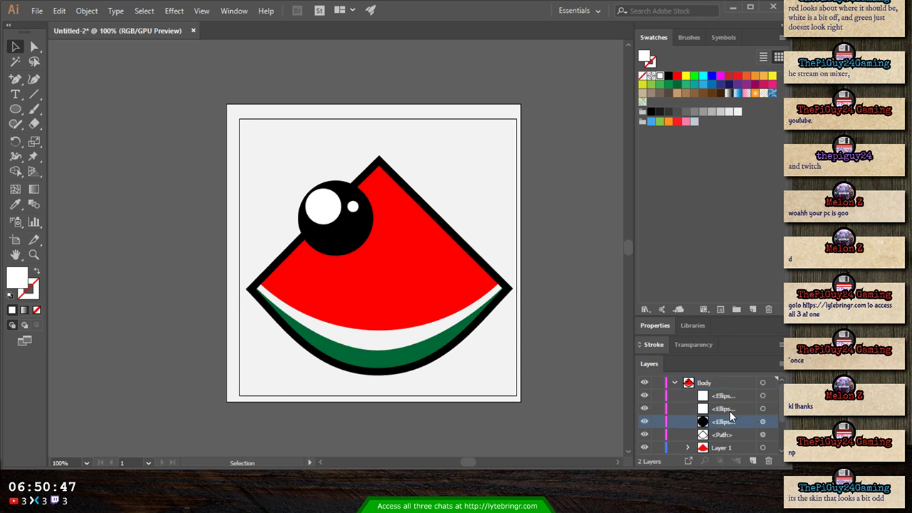
pyautogui.keyDown('shift'); pyautogui.click(728, 396); pyautogui.keyUp('shift')
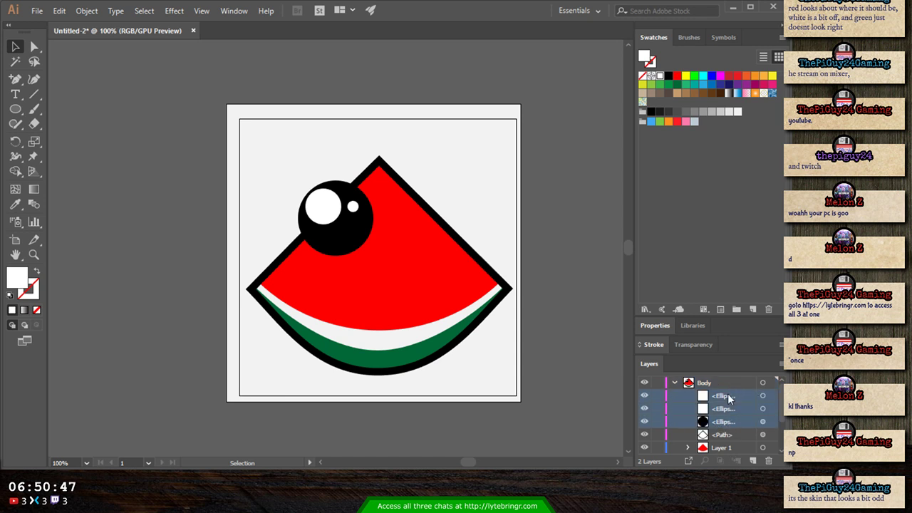
pyautogui.click(752, 461)
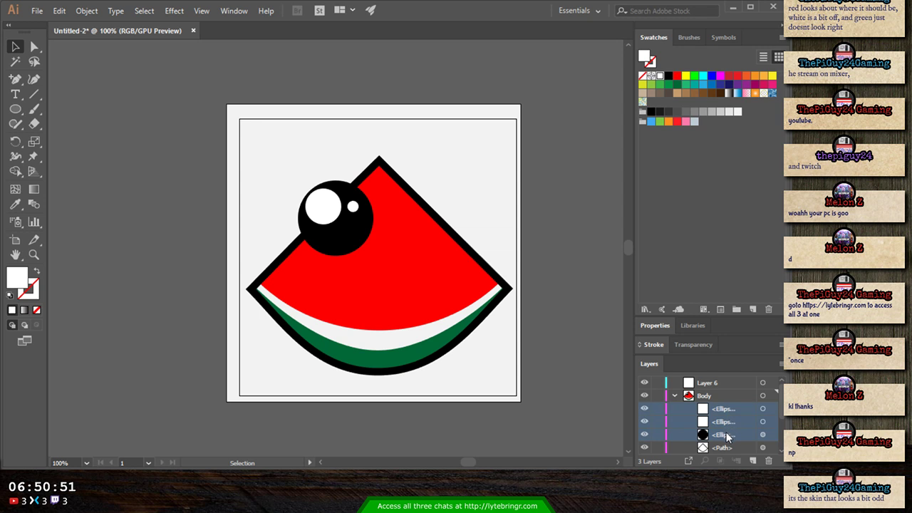
pyautogui.moveTo(726, 438); pyautogui.dragTo(706, 387)
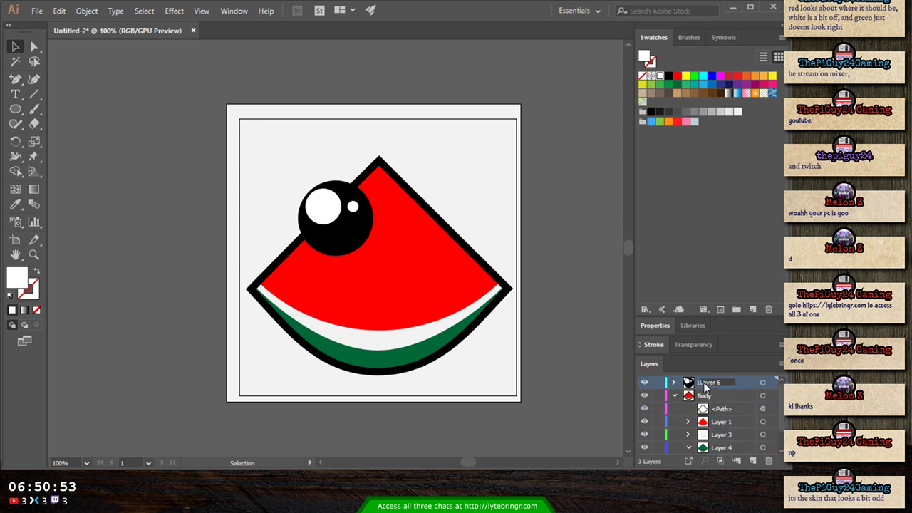
# - Rename the new eye layer as Left Eye and collapse the Body layer's contents
pyautogui.doubleClick(705, 385)
pyautogui.write('LEft Eye')
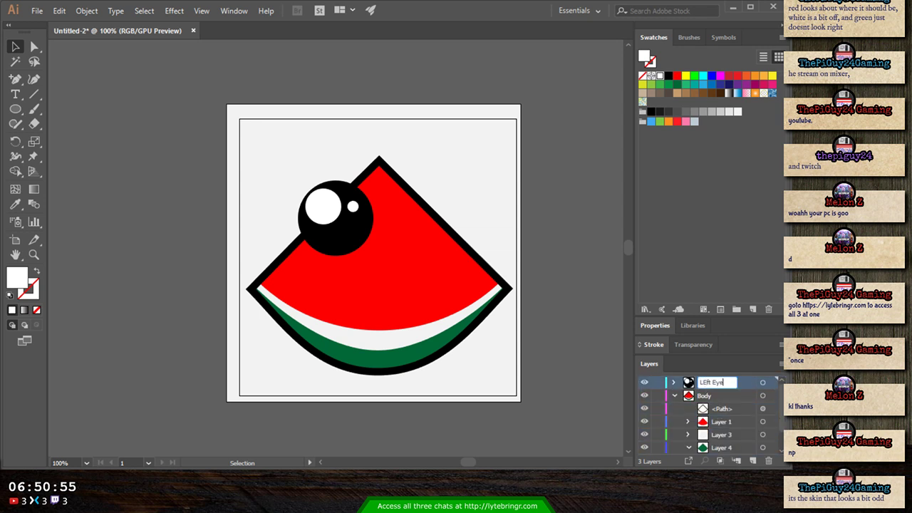
pyautogui.press('BackSpace')
pyautogui.write('e')
pyautogui.press('Return')
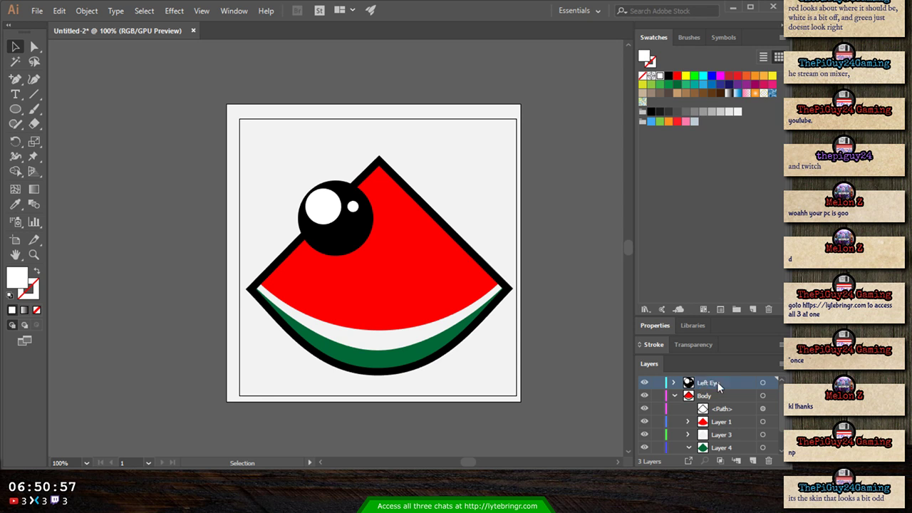
pyautogui.click(674, 396)
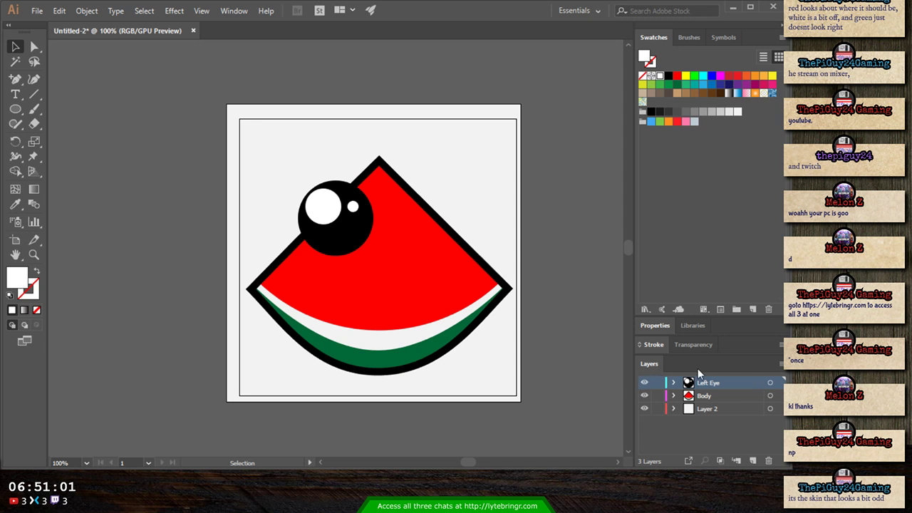
# - Copy all the Left Eye artwork into another new layer at the top of the stack
pyautogui.click(770, 383)
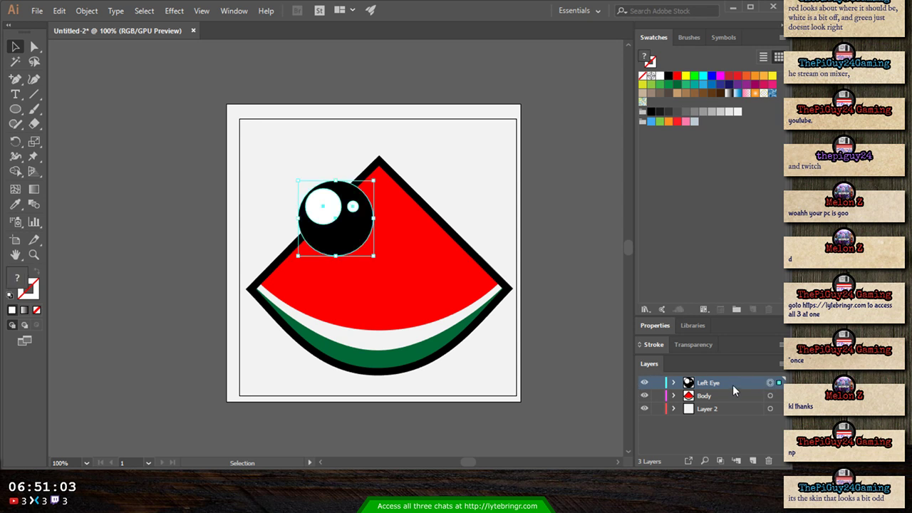
pyautogui.click(753, 462)
pyautogui.hotkey('ctrl', 'v')
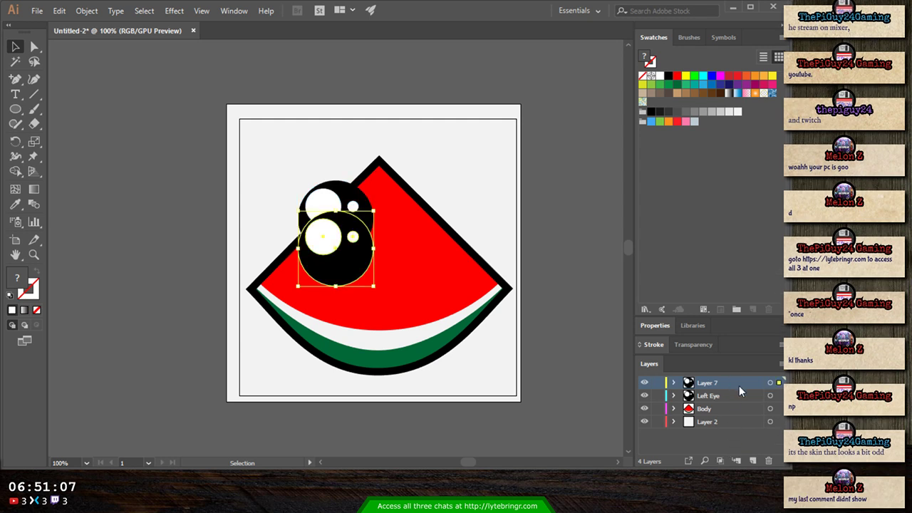
# - Name the copied eye's layer Right Eye, place the eye to the right of the left eye at the same height, and deselect it
pyautogui.doubleClick(709, 383)
pyautogui.write('Rig')
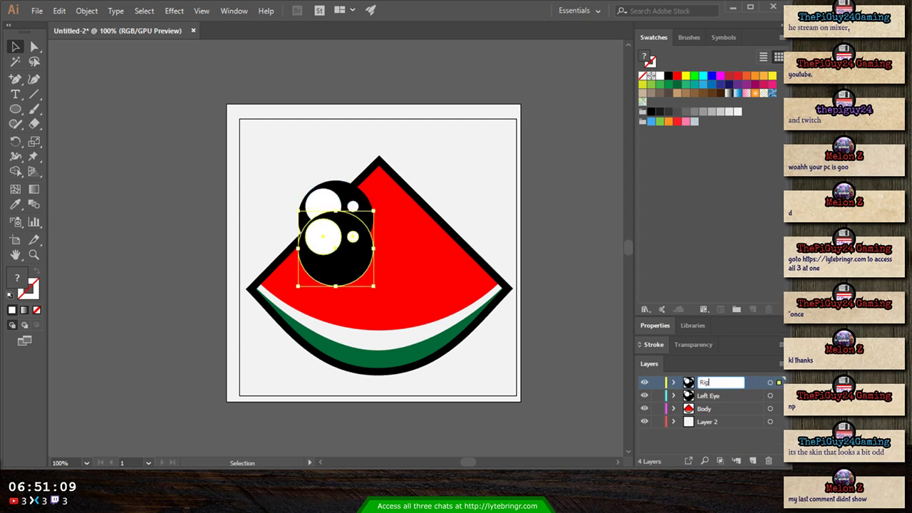
pyautogui.write('ht Eye')
pyautogui.press('Return')
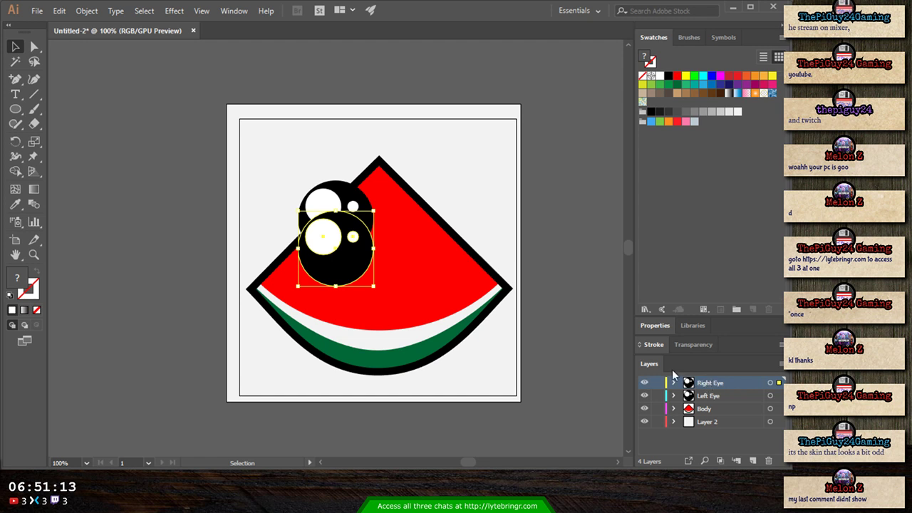
pyautogui.moveTo(342, 268); pyautogui.dragTo(430, 235)
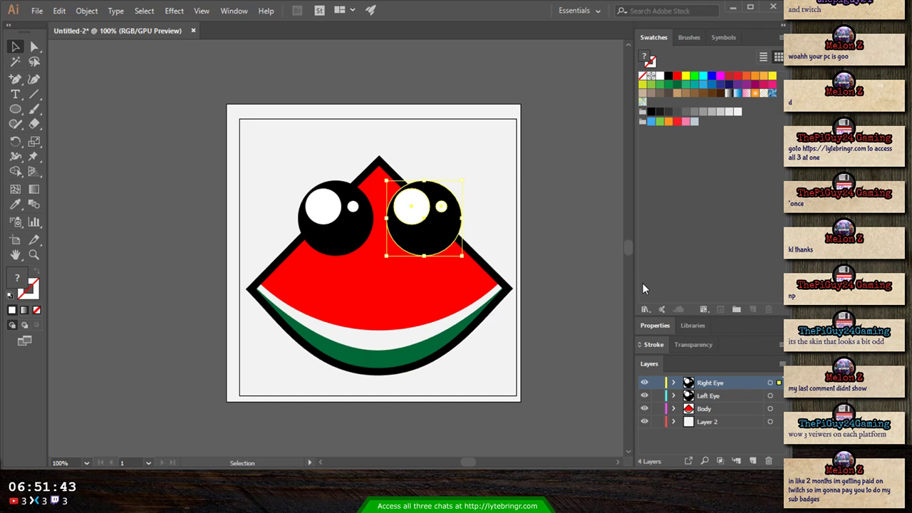
pyautogui.click(562, 285)
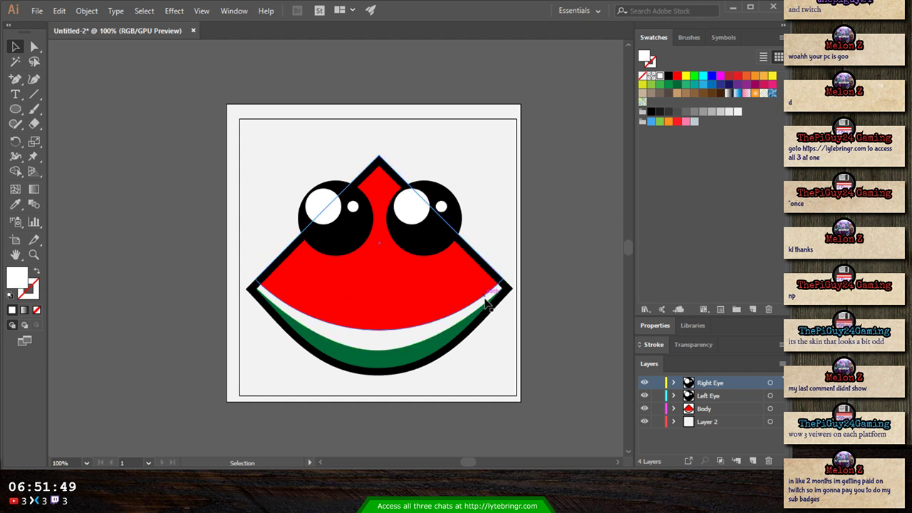
# - Examine the green rind shape at the slice's lower edge, and check how the whole emote reads at thumbnail size
pyautogui.click(382, 365)
pyautogui.click(383, 366)
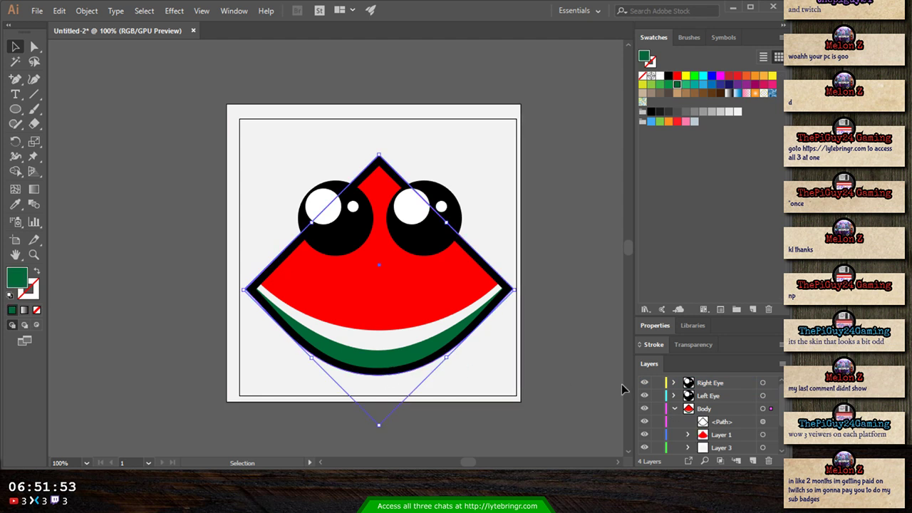
pyautogui.scroll(-1, 687, 416)
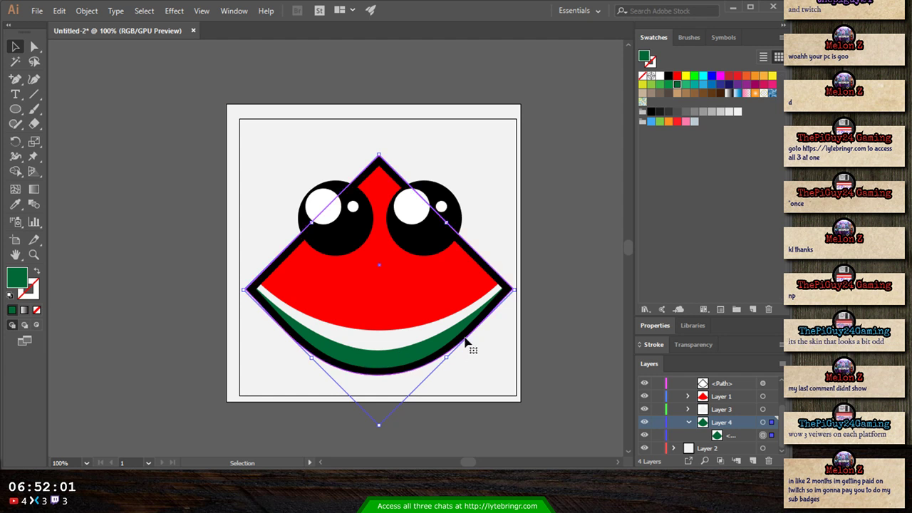
pyautogui.click(596, 272)
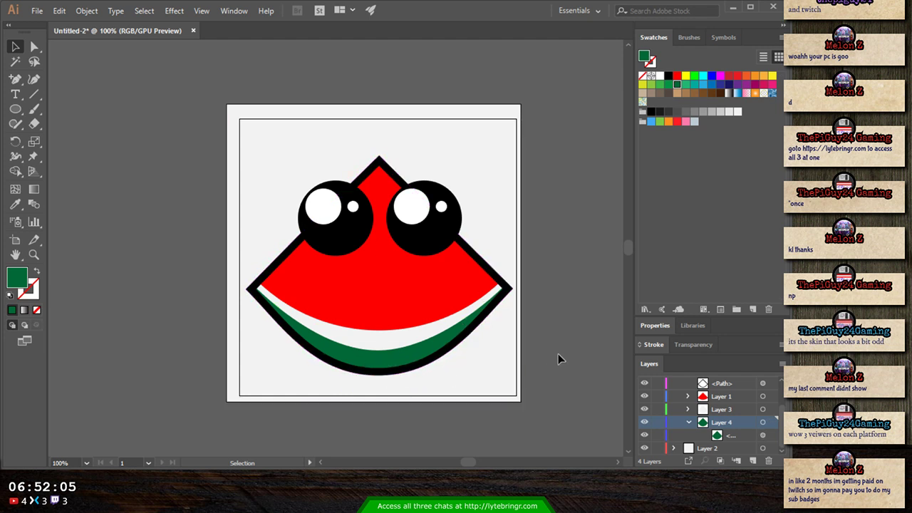
pyautogui.hotkey('ctrl', '-')
pyautogui.hotkey('ctrl', '-')
pyautogui.hotkey('ctrl', '-')
pyautogui.hotkey('ctrl', '-')
pyautogui.hotkey('ctrl', '-')
pyautogui.hotkey('ctrl', '-')
pyautogui.hotkey('ctrl', '-')
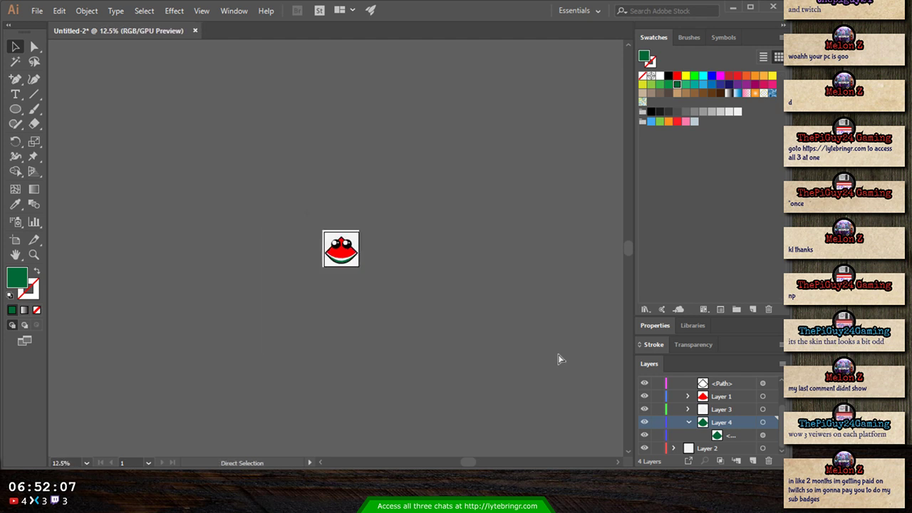
pyautogui.hotkey('ctrl', '-')
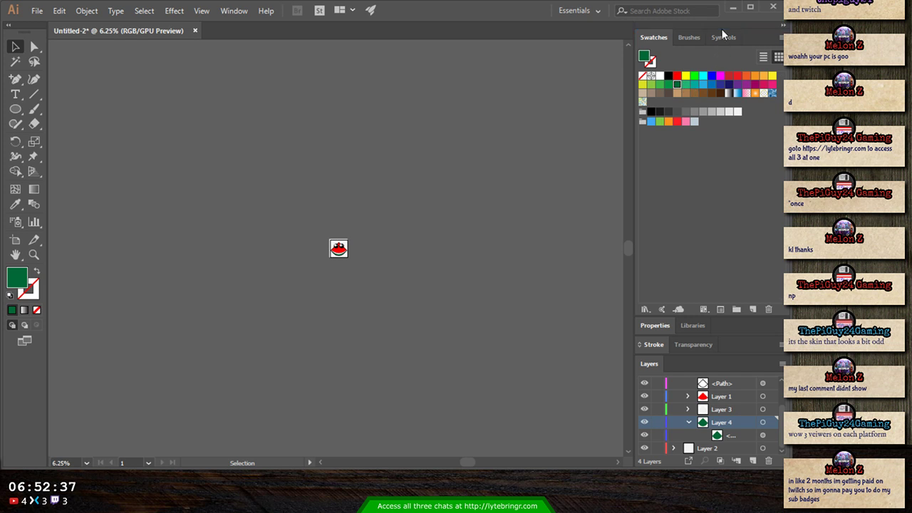
pyautogui.moveTo(719, 28); pyautogui.dragTo(712, 85)
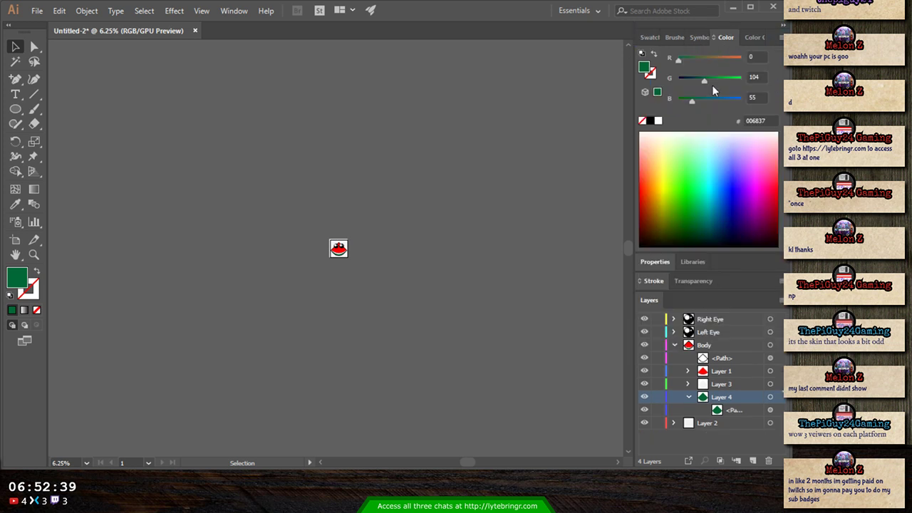
pyautogui.click(652, 39)
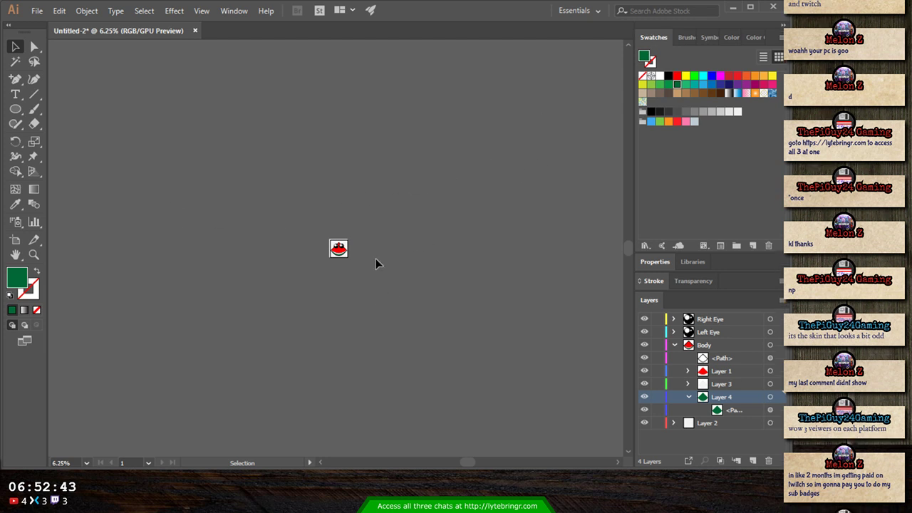
pyautogui.press('a')
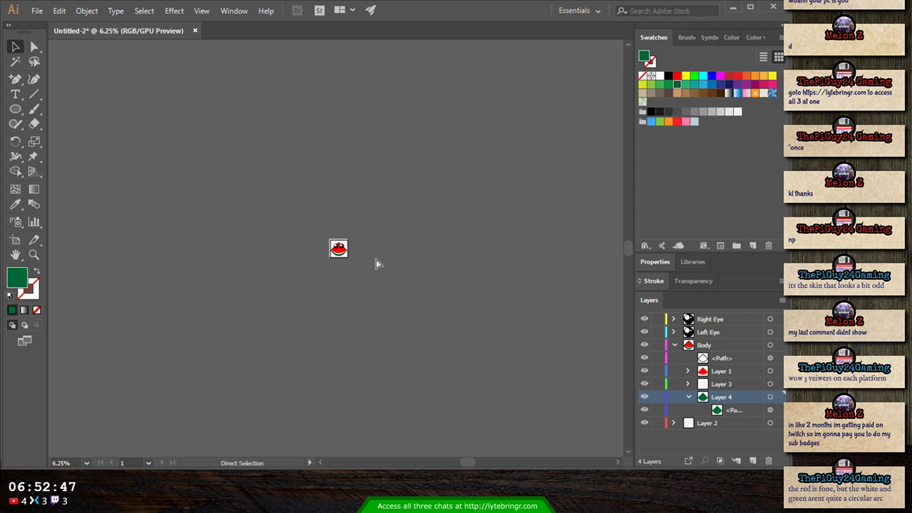
# - Examine the curve of the white and green rind against the black outline up close
pyautogui.hotkey('ctrl', '+')
pyautogui.hotkey('ctrl', '+')
pyautogui.hotkey('ctrl', '+')
pyautogui.hotkey('ctrl', '+')
pyautogui.hotkey('ctrl', '+')
pyautogui.hotkey('ctrl', '+')
pyautogui.hotkey('ctrl', '+')
pyautogui.hotkey('ctrl', '+')
pyautogui.hotkey('ctrl', '+')
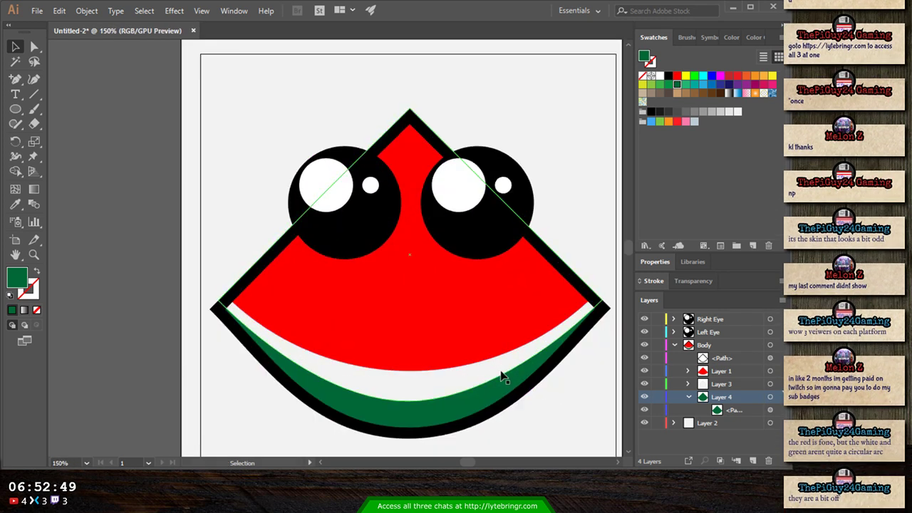
pyautogui.scroll(-1, 540, 392)
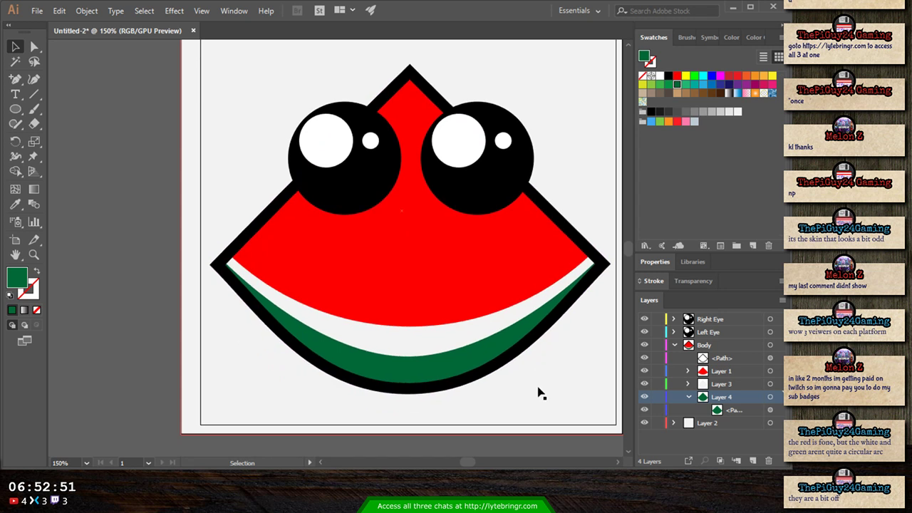
pyautogui.click(391, 393)
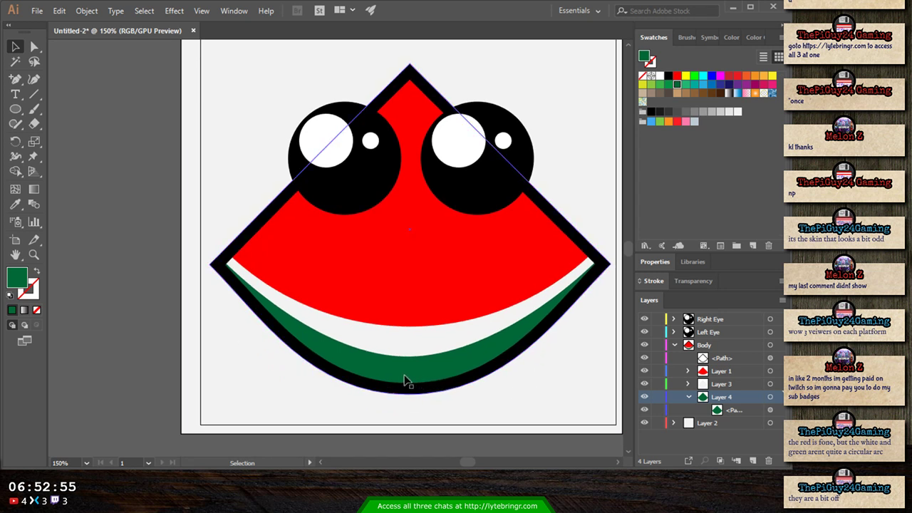
pyautogui.click(416, 391)
pyautogui.click(421, 380)
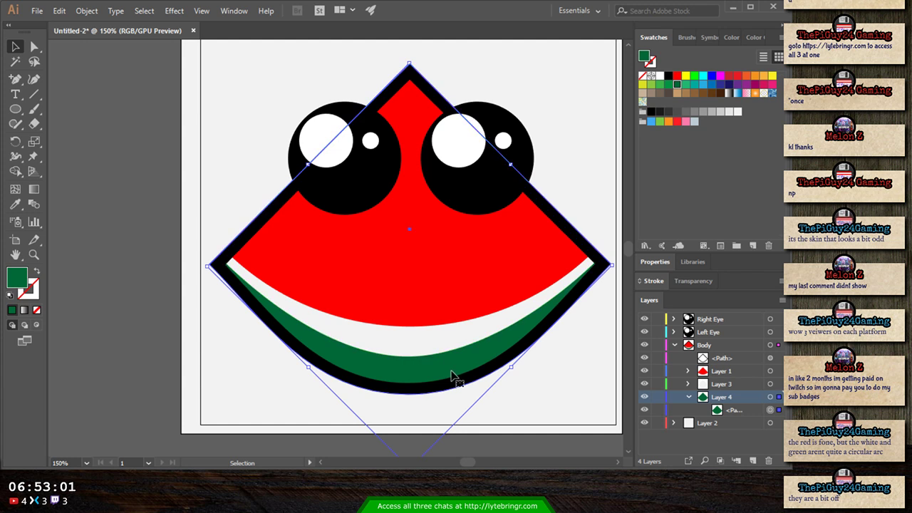
# - Compare the emote at thumbnail size and at full size to judge how the rind and eyes read
pyautogui.hotkey('ctrl', '-')
pyautogui.hotkey('ctrl', '-')
pyautogui.hotkey('ctrl', '-')
pyautogui.hotkey('ctrl', '-')
pyautogui.hotkey('ctrl', '-')
pyautogui.hotkey('ctrl', '-')
pyautogui.hotkey('ctrl', '-')
pyautogui.hotkey('ctrl', '-')
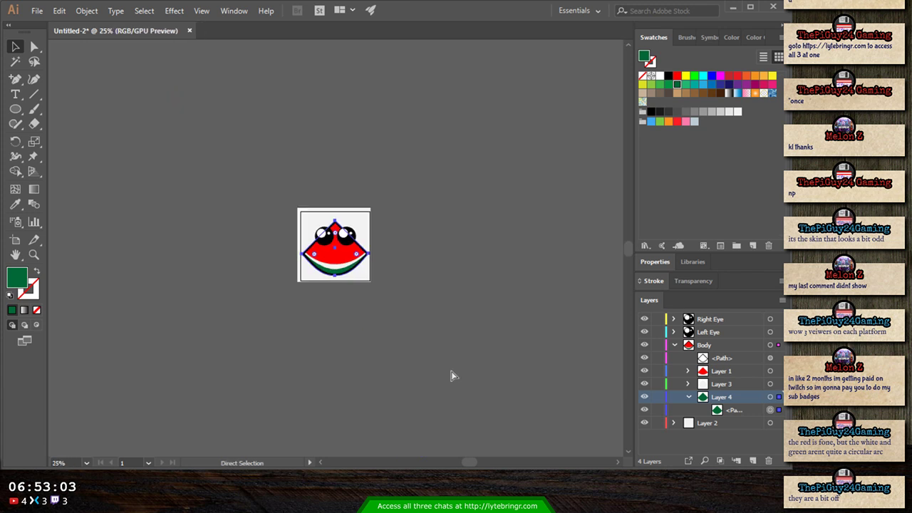
pyautogui.hotkey('ctrl', '-')
pyautogui.click(451, 370)
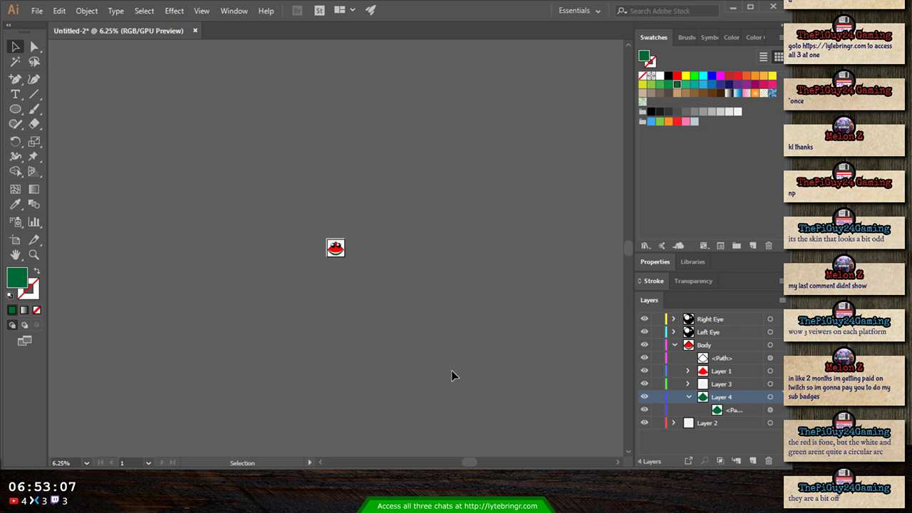
pyautogui.hotkey('ctrl', '+')
pyautogui.hotkey('ctrl', '+')
pyautogui.hotkey('ctrl', '+')
pyautogui.hotkey('ctrl', '+')
pyautogui.hotkey('ctrl', '+')
pyautogui.hotkey('ctrl', '+')
pyautogui.hotkey('ctrl', '+')
pyautogui.hotkey('ctrl', '+')
pyautogui.hotkey('ctrl', '+')
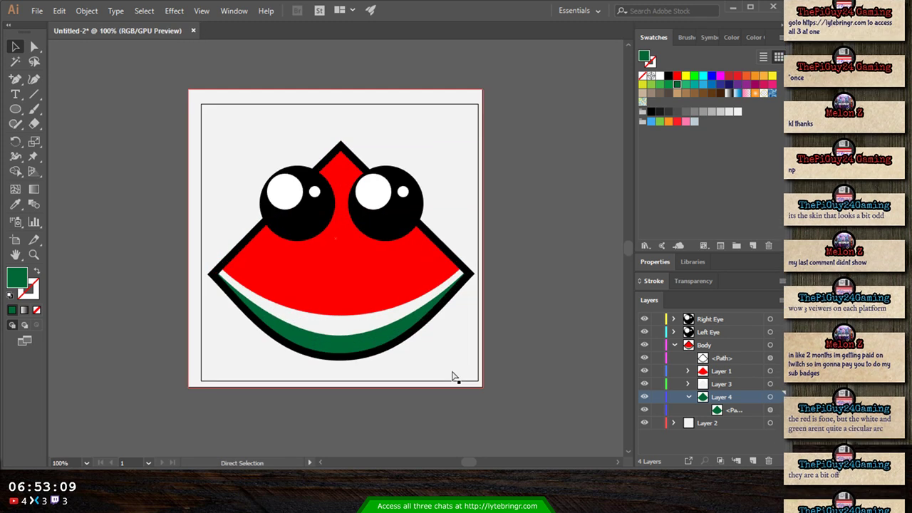
pyautogui.hotkey('ctrl', '-')
pyautogui.hotkey('ctrl', '-')
pyautogui.hotkey('ctrl', '-')
pyautogui.hotkey('ctrl', '-')
pyautogui.hotkey('ctrl', '-')
pyautogui.hotkey('ctrl', '-')
pyautogui.hotkey('ctrl', '-')
pyautogui.hotkey('ctrl', '-')
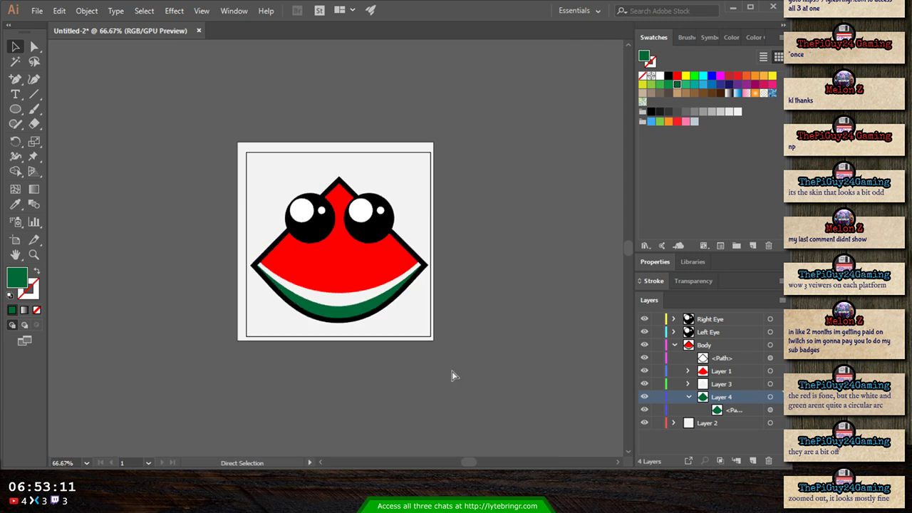
pyautogui.hotkey('ctrl', '-')
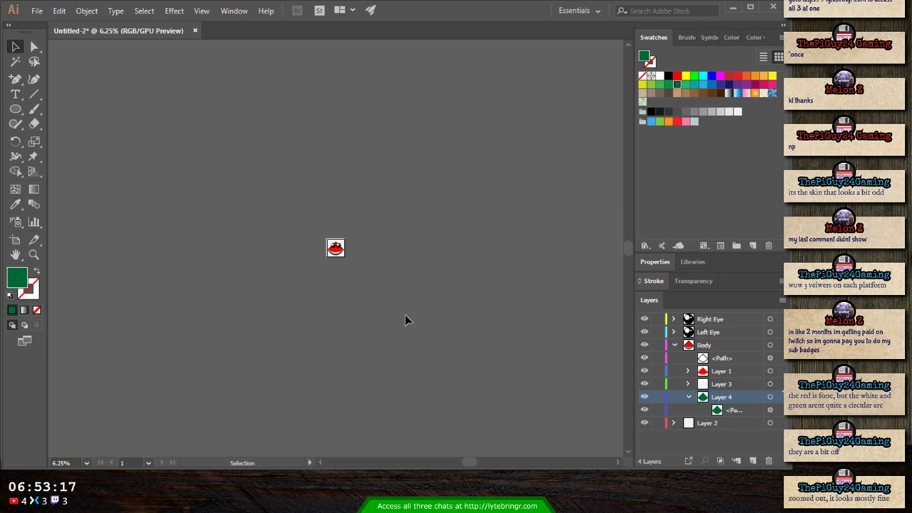
pyautogui.scroll(1, 405, 317)
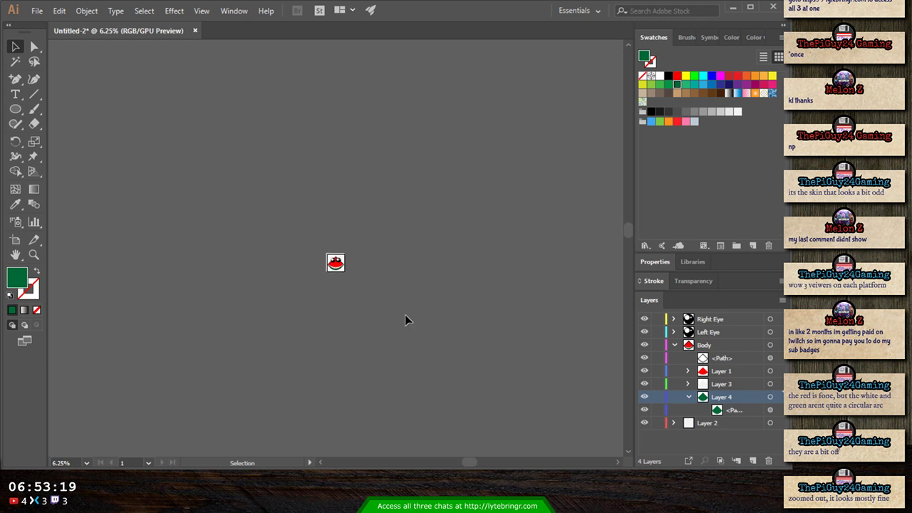
pyautogui.scroll(-1, 404, 317)
pyautogui.scroll(1, 404, 317)
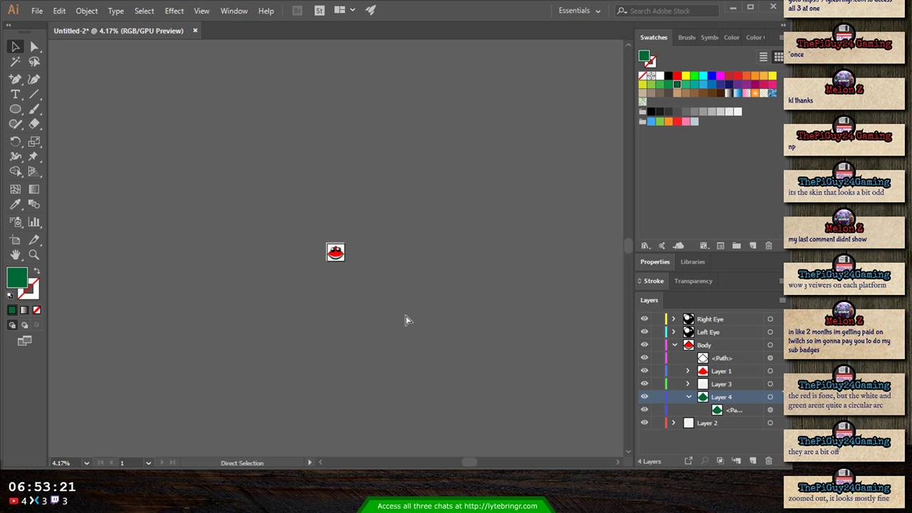
# - Examine the whole emote at 100% zoom to judge the curve of the rind and the eyes
pyautogui.hotkey('ctrl', '=')
pyautogui.hotkey('ctrl', '=')
pyautogui.hotkey('ctrl', '=')
pyautogui.hotkey('ctrl', '=')
pyautogui.hotkey('ctrl', '=')
pyautogui.hotkey('ctrl', '=')
pyautogui.hotkey('ctrl', '=')
pyautogui.hotkey('ctrl', '=')
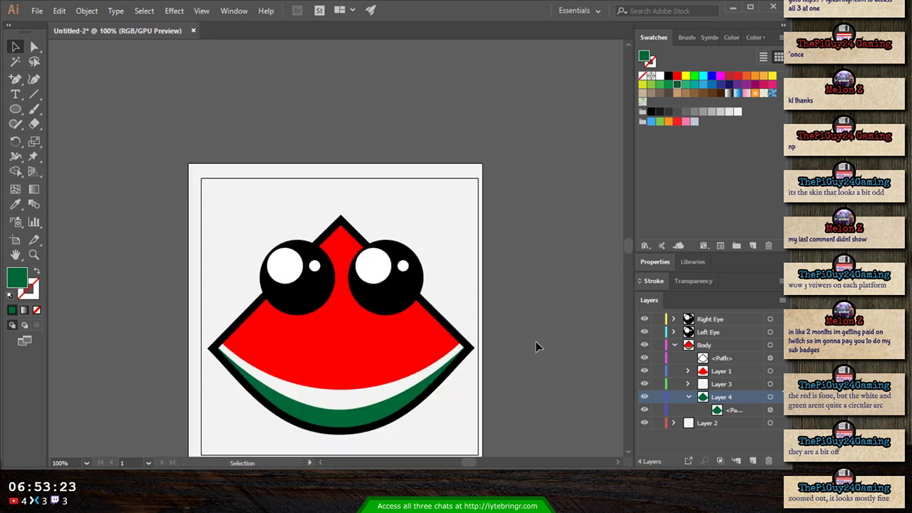
pyautogui.scroll(-2, 536, 346)
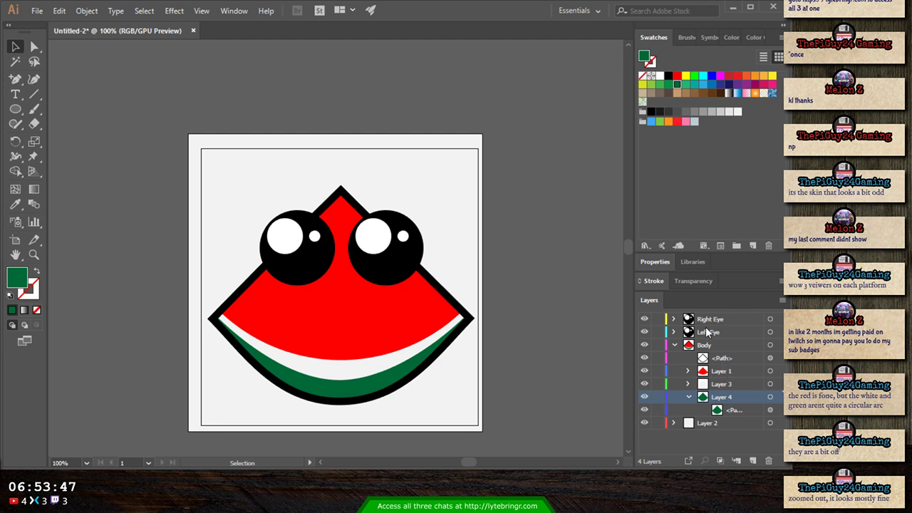
# - Copy the large black circle of the left eye
pyautogui.click(769, 333)
pyautogui.click(673, 332)
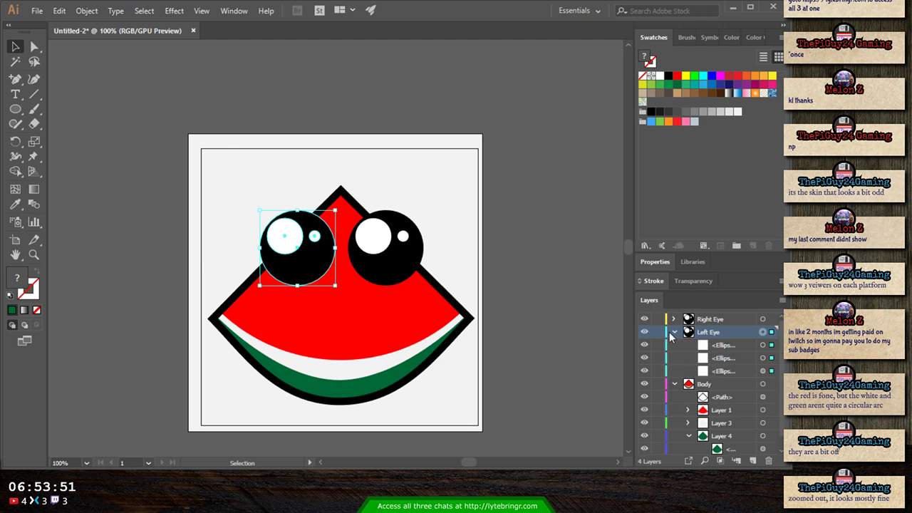
pyautogui.click(762, 370)
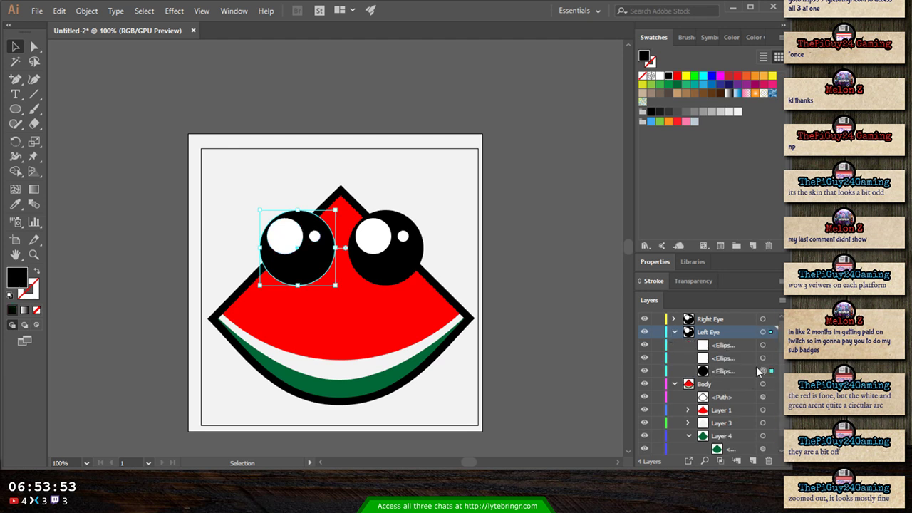
pyautogui.click(674, 332)
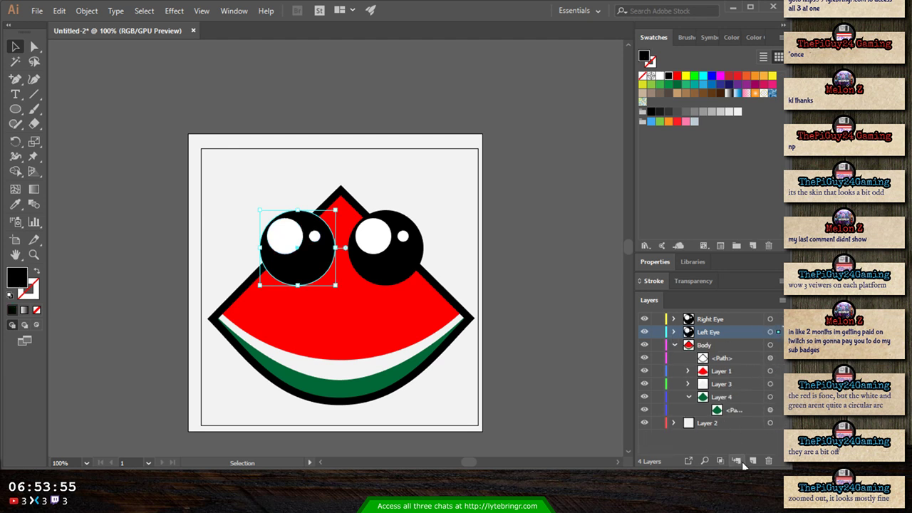
# - Add a new layer and move it out of the Body group to the very bottom of the layer stack
pyautogui.click(754, 463)
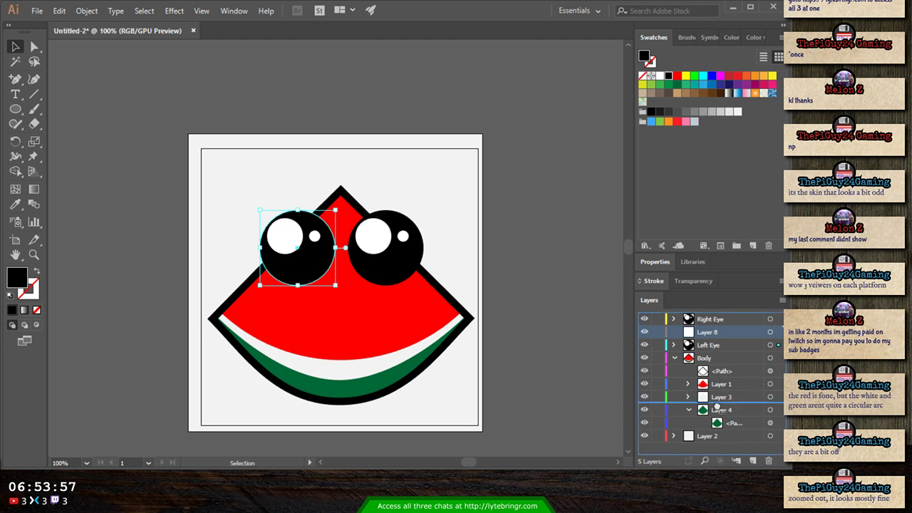
pyautogui.moveTo(718, 434); pyautogui.dragTo(690, 435)
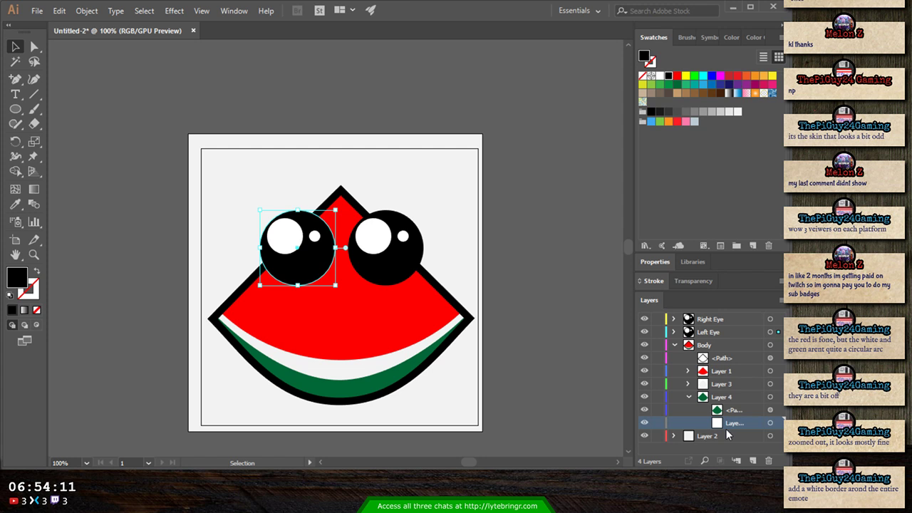
pyautogui.moveTo(737, 423); pyautogui.dragTo(709, 439)
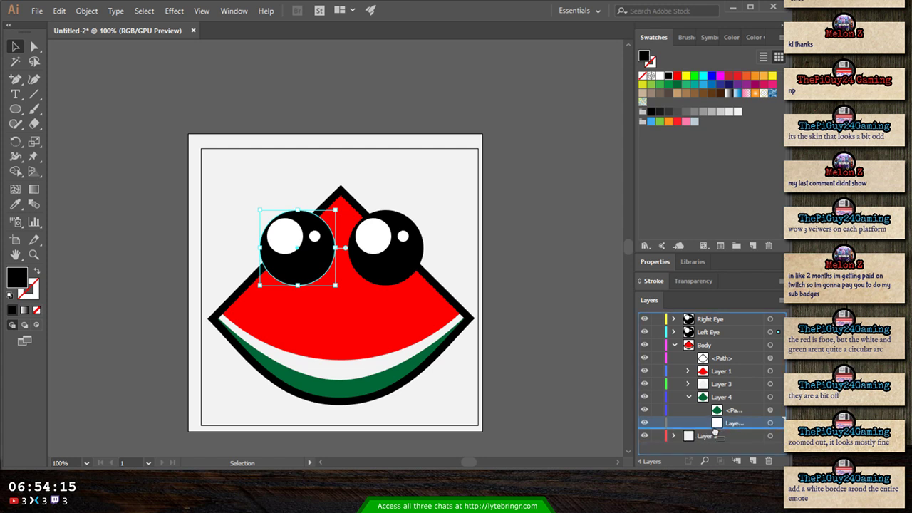
pyautogui.click(694, 436)
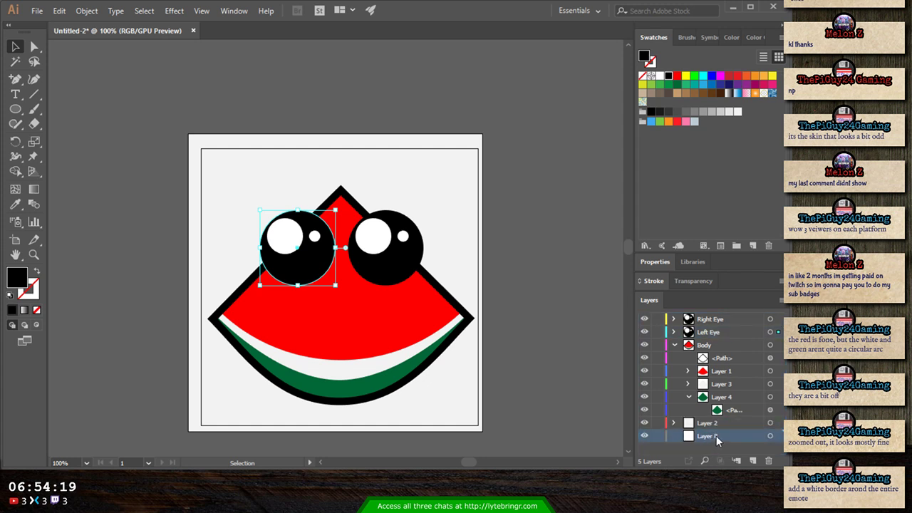
# - Place the new empty layer between the Body layer and Layer 2 as a top-level layer
pyautogui.moveTo(740, 435); pyautogui.dragTo(733, 434)
pyautogui.moveTo(688, 416)
pyautogui.mouseDown()
pyautogui.moveTo(716, 423)
pyautogui.moveTo(719, 436)
pyautogui.moveTo(684, 422)
pyautogui.mouseUp()
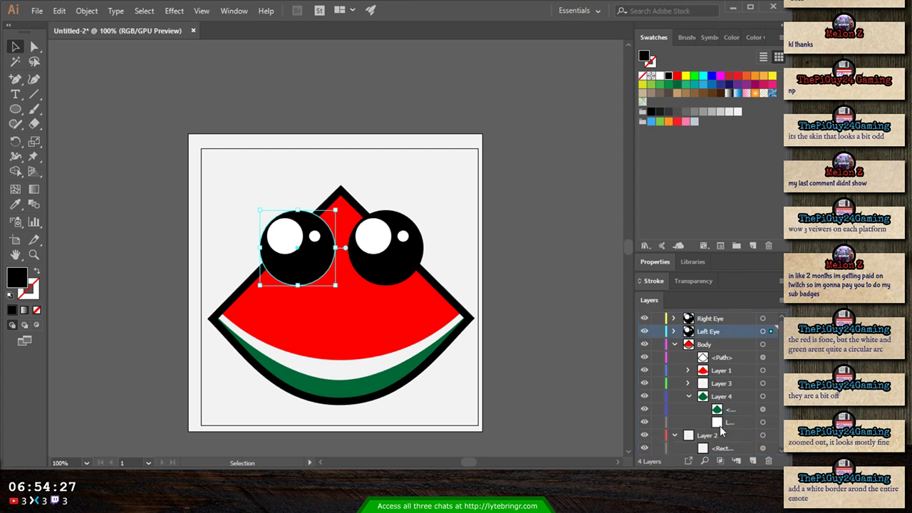
pyautogui.click(673, 344)
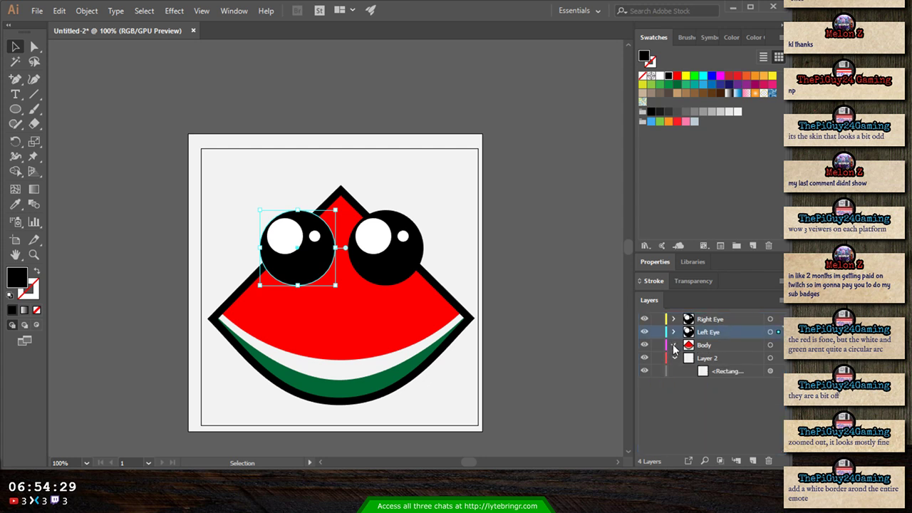
pyautogui.click(673, 344)
pyautogui.moveTo(726, 423); pyautogui.dragTo(689, 423)
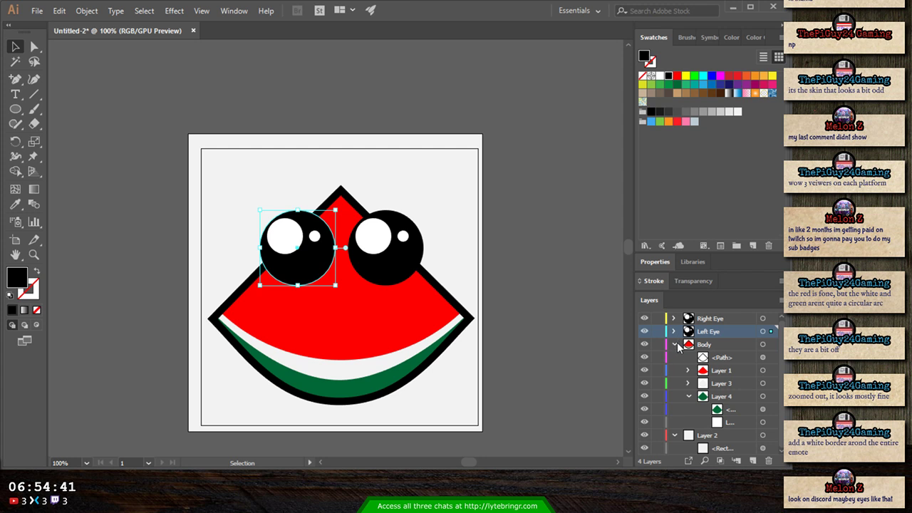
pyautogui.moveTo(720, 425); pyautogui.dragTo(711, 434)
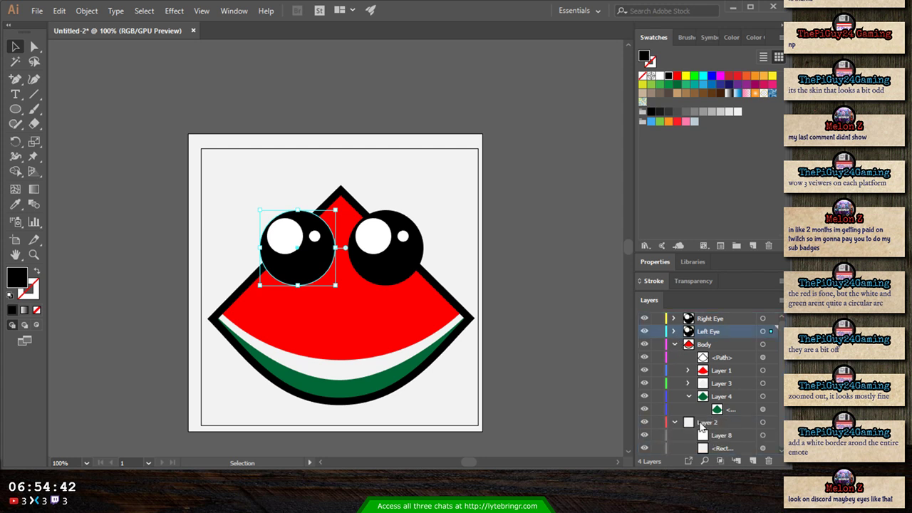
pyautogui.click(674, 344)
pyautogui.moveTo(706, 371); pyautogui.dragTo(702, 402)
pyautogui.moveTo(693, 362); pyautogui.dragTo(688, 403)
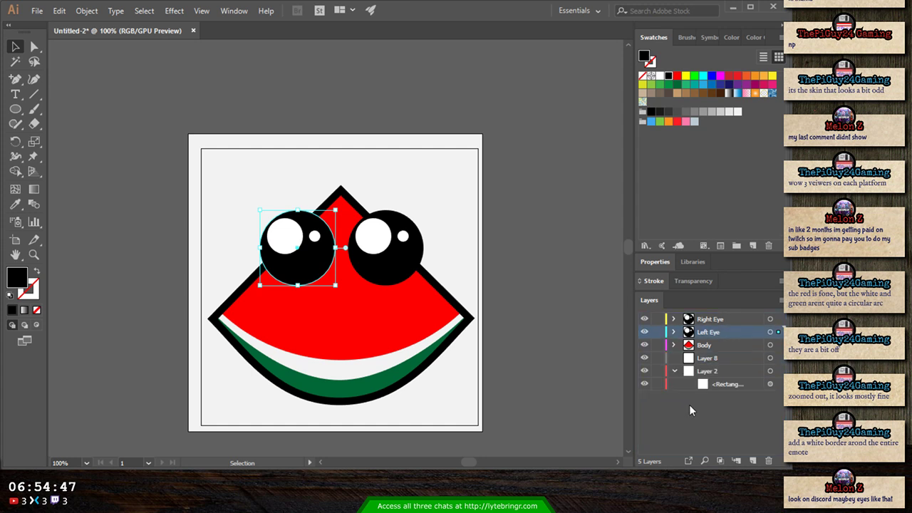
# - Paste the eye circle in place on Layer 8 and give it no fill and a white stroke
pyautogui.click(689, 361)
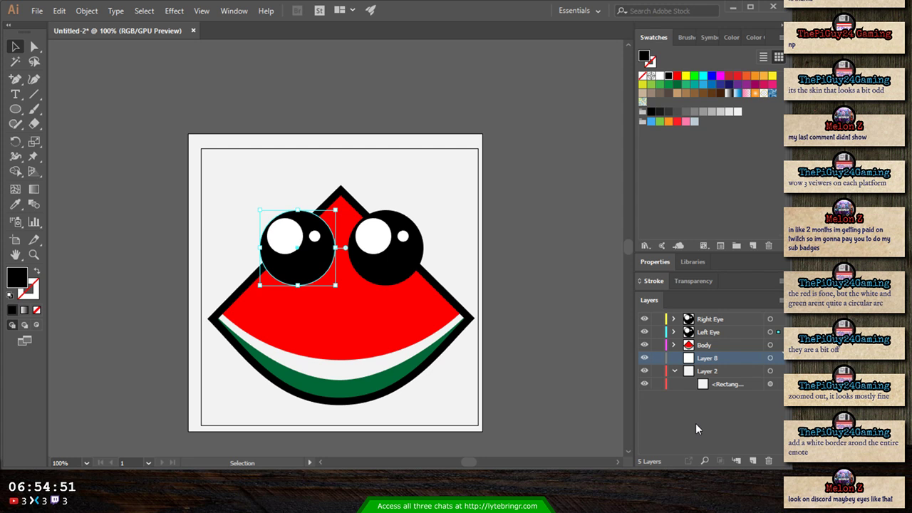
pyautogui.hotkey('ctrl', 'shift', 'v')
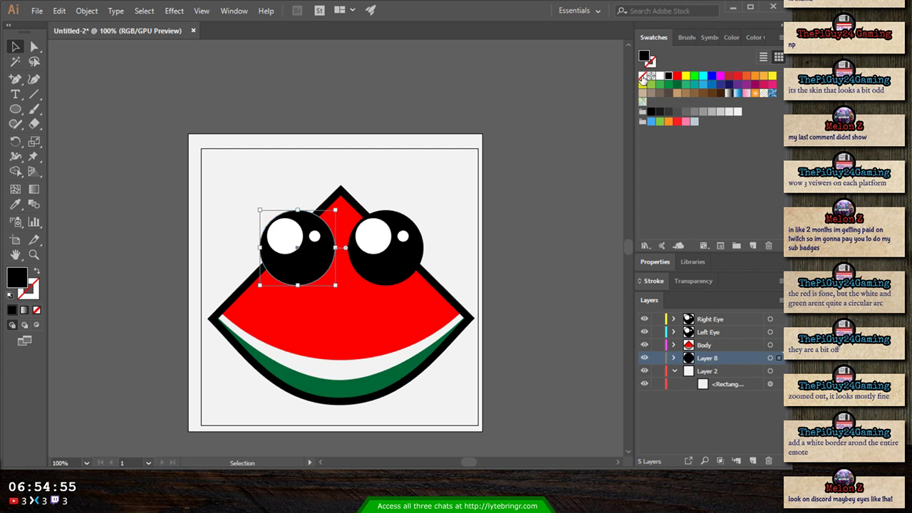
pyautogui.click(642, 75)
pyautogui.press('x')
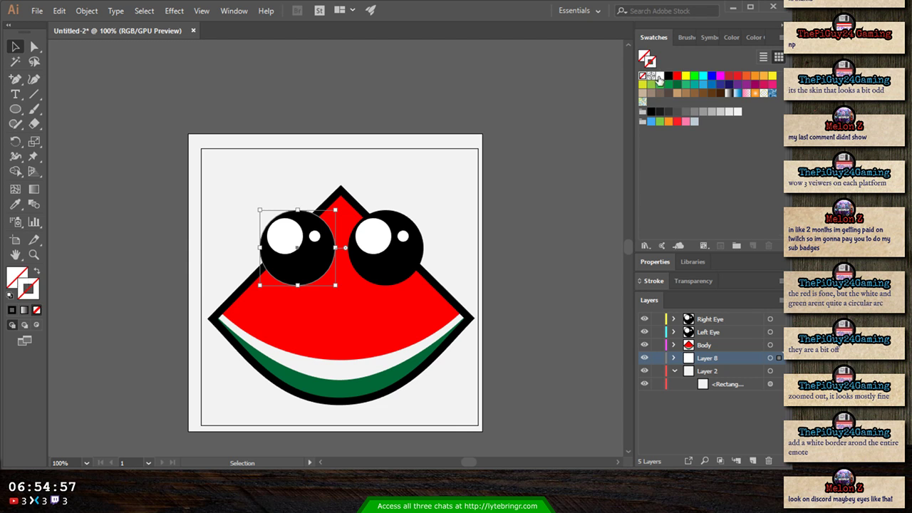
pyautogui.click(660, 76)
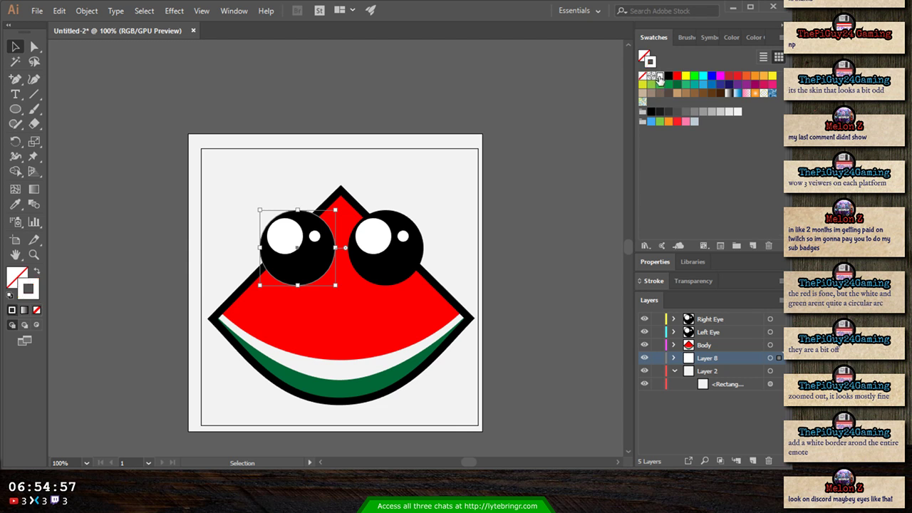
# - Raise the stroke weight of the pasted circle on Layer 8 to 12 pt
pyautogui.click(657, 263)
pyautogui.click(692, 291)
pyautogui.click(692, 291)
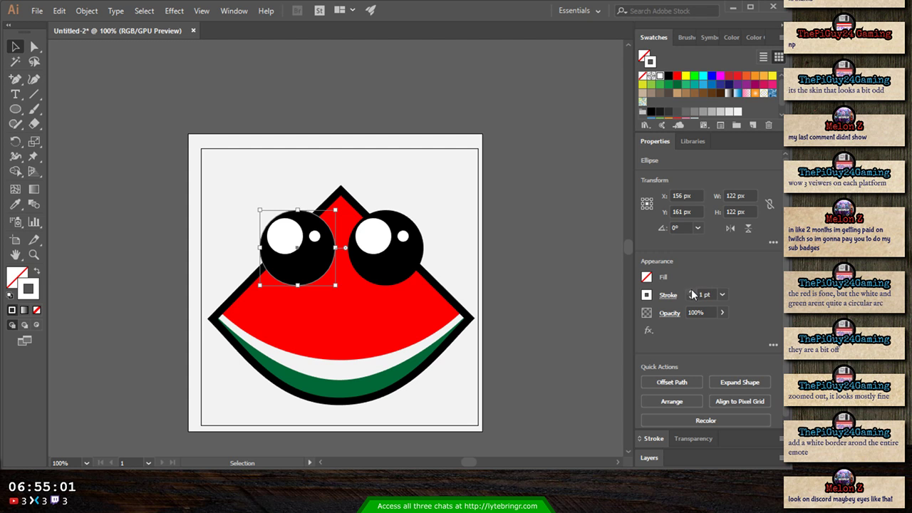
pyautogui.click(692, 292)
pyautogui.click(691, 291)
pyautogui.click(692, 291)
pyautogui.click(691, 292)
pyautogui.click(691, 292)
pyautogui.click(691, 292)
# - Fill the background rectangle with black and lower its opacity to 96%
pyautogui.click(464, 148)
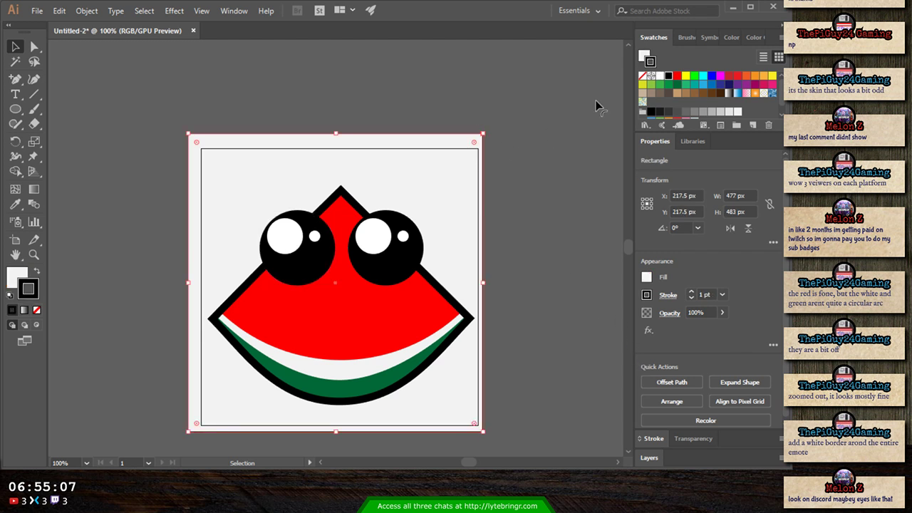
pyautogui.click(668, 76)
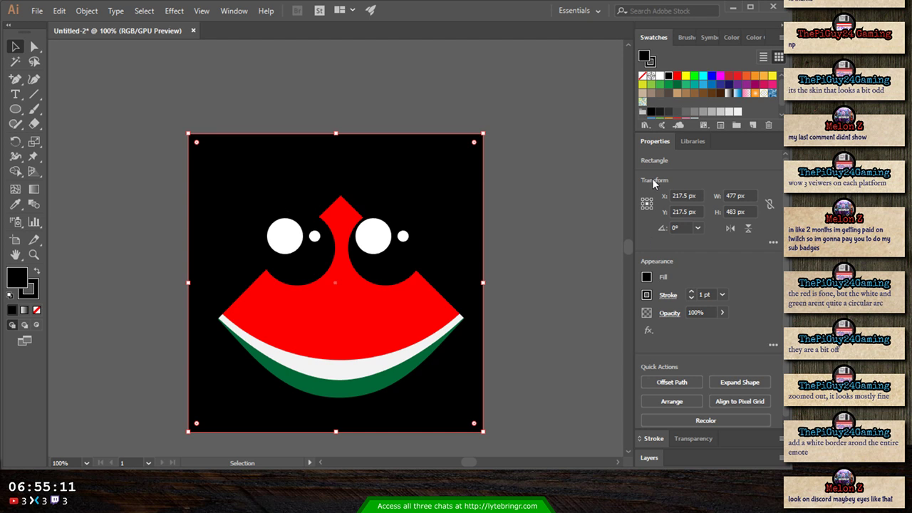
pyautogui.scroll(-4, 707, 310)
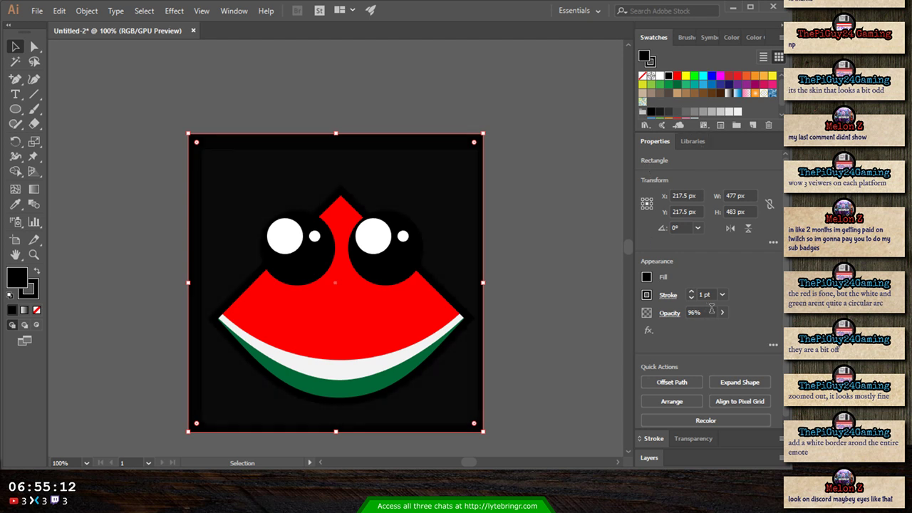
# - Select the ellipse on Layer 8, make its stroke the active color and show its stroke settings
pyautogui.click(651, 459)
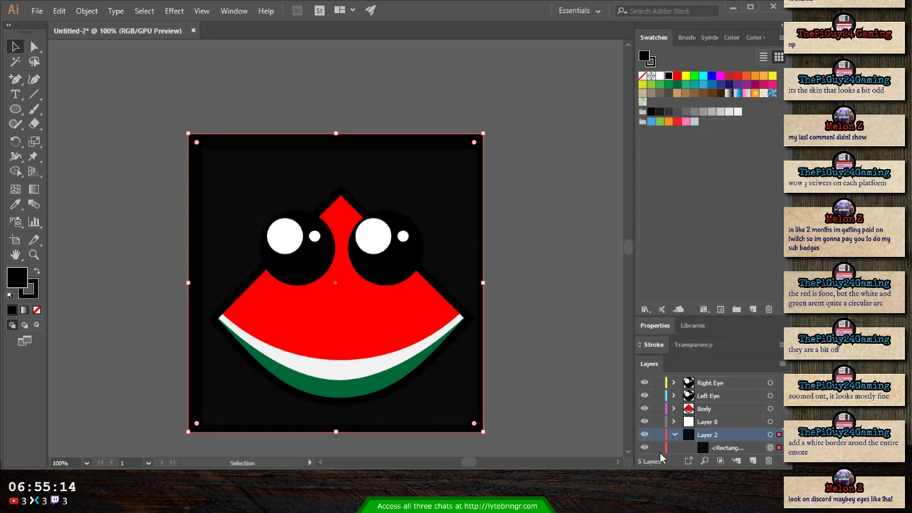
pyautogui.click(707, 424)
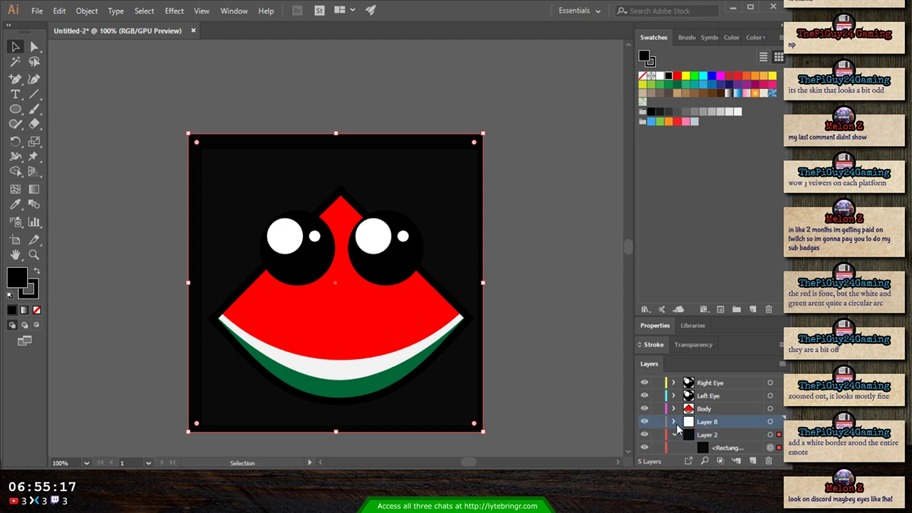
pyautogui.click(675, 424)
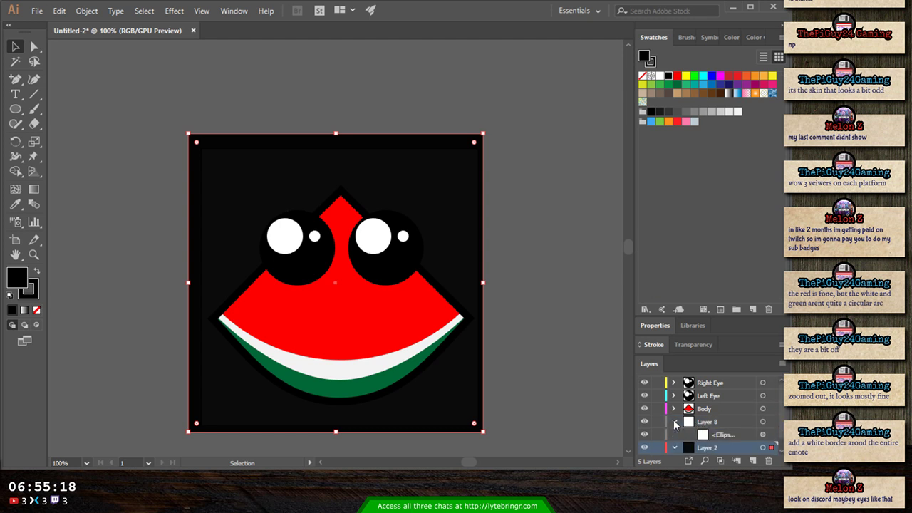
pyautogui.click(720, 436)
pyautogui.click(763, 435)
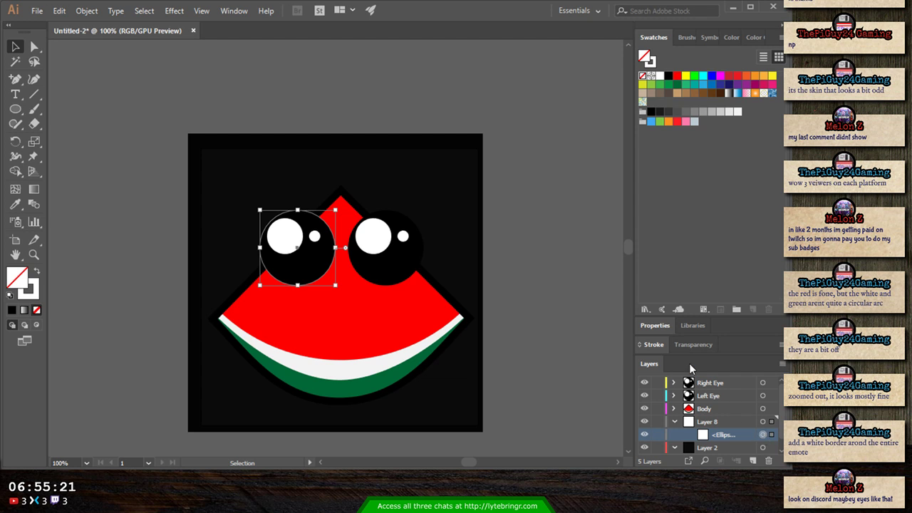
pyautogui.click(653, 63)
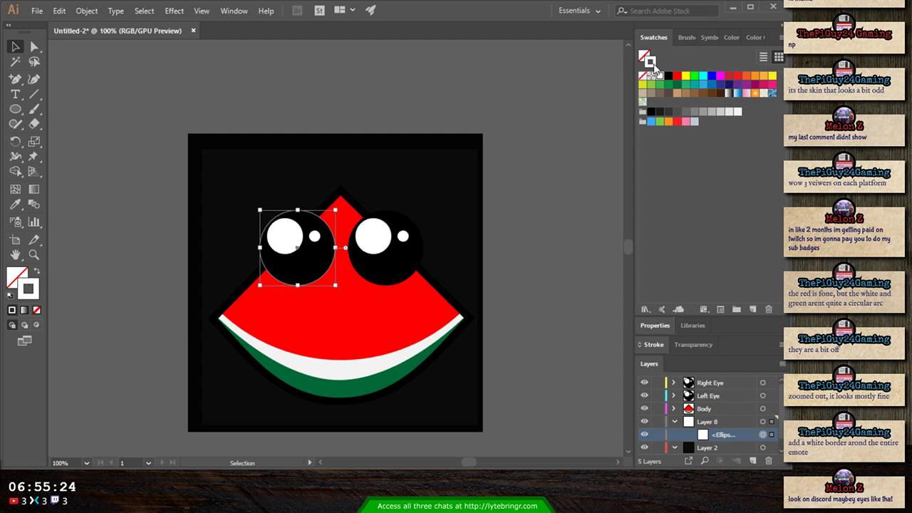
pyautogui.click(652, 345)
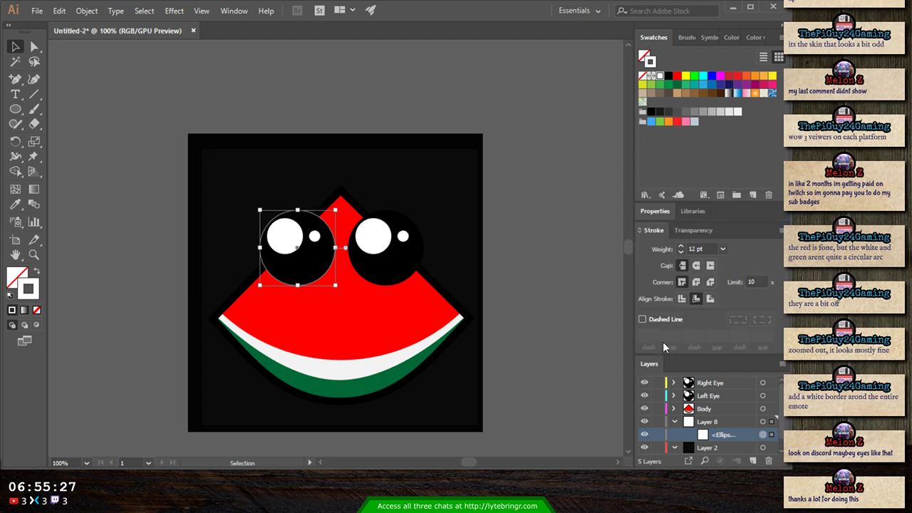
# - Raise the ellipse's white stroke weight to 30 pt
pyautogui.click(656, 213)
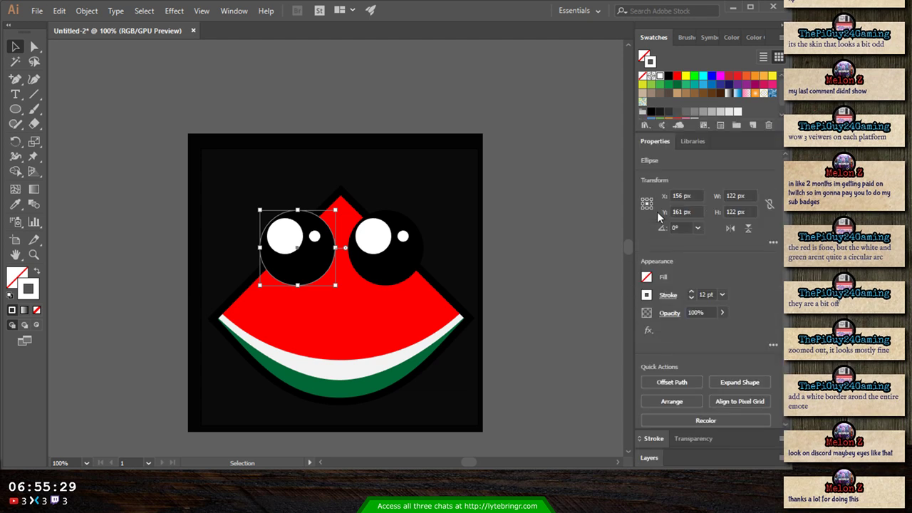
pyautogui.click(692, 293)
pyautogui.click(693, 293)
pyautogui.click(693, 293)
pyautogui.click(693, 293)
pyautogui.click(692, 293)
pyautogui.click(692, 293)
pyautogui.click(692, 292)
pyautogui.click(693, 293)
pyautogui.click(692, 293)
pyautogui.click(692, 293)
pyautogui.click(693, 293)
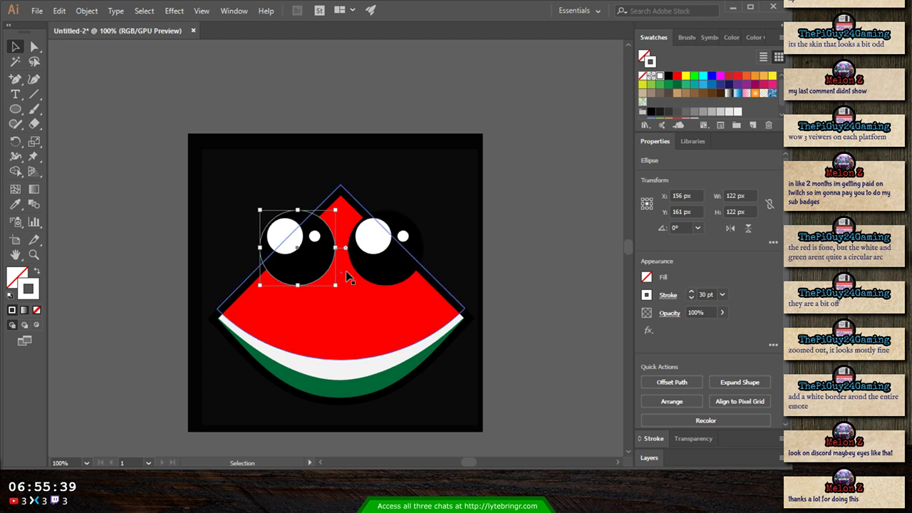
# - Toggle Layer 8's visibility and hide the Body layer to check whether the white eye outline shows behind it
pyautogui.scroll(-1, 745, 273)
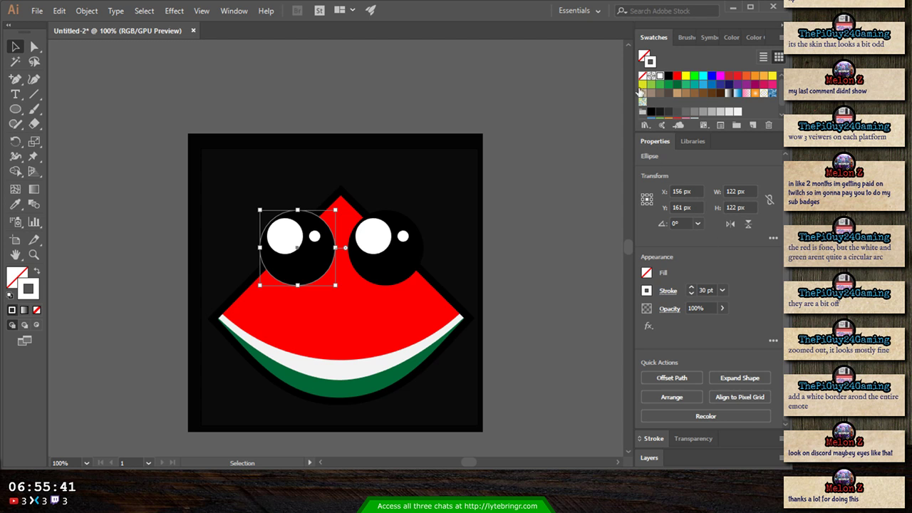
pyautogui.click(649, 457)
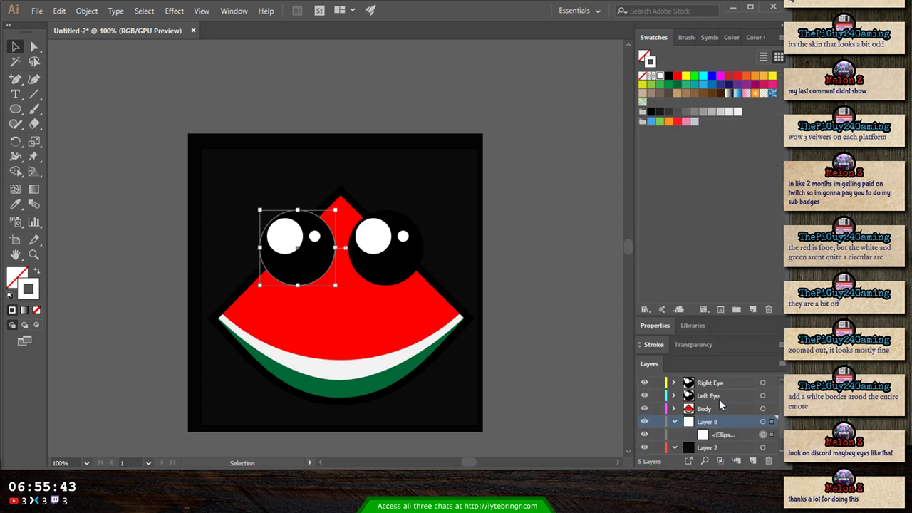
pyautogui.click(674, 434)
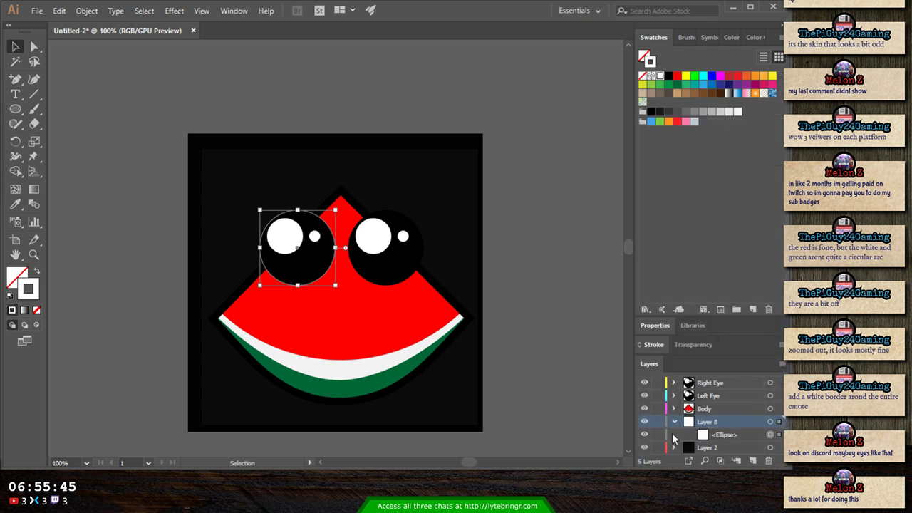
pyautogui.click(644, 423)
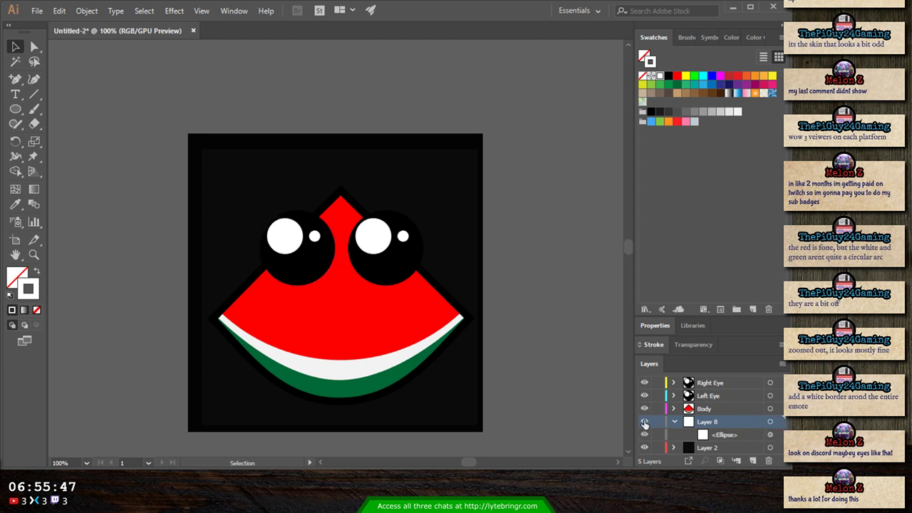
pyautogui.click(644, 422)
pyautogui.click(644, 408)
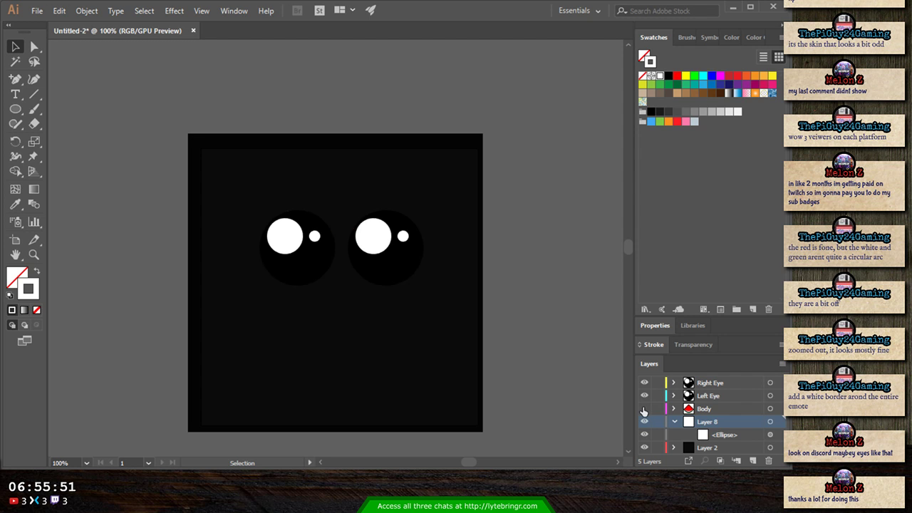
# - Show the Body layer again and select the white-stroked ellipse on Layer 8
pyautogui.click(644, 409)
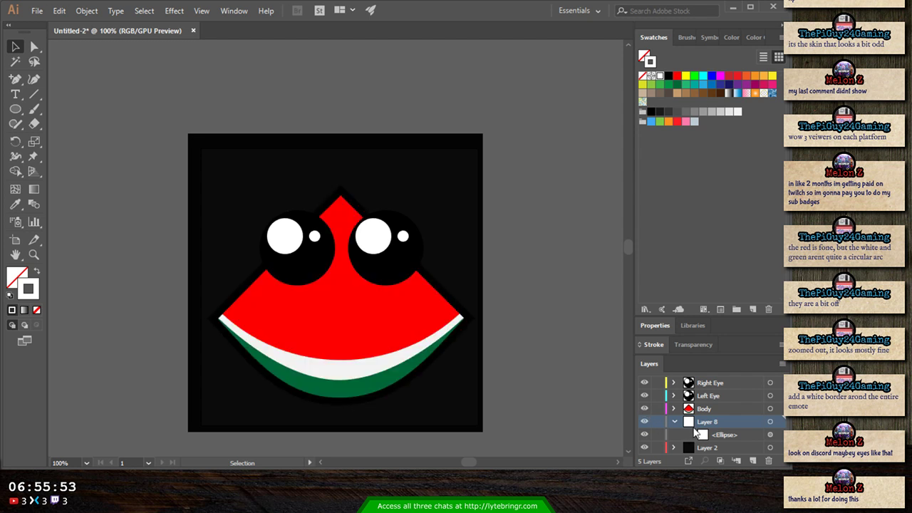
pyautogui.click(769, 422)
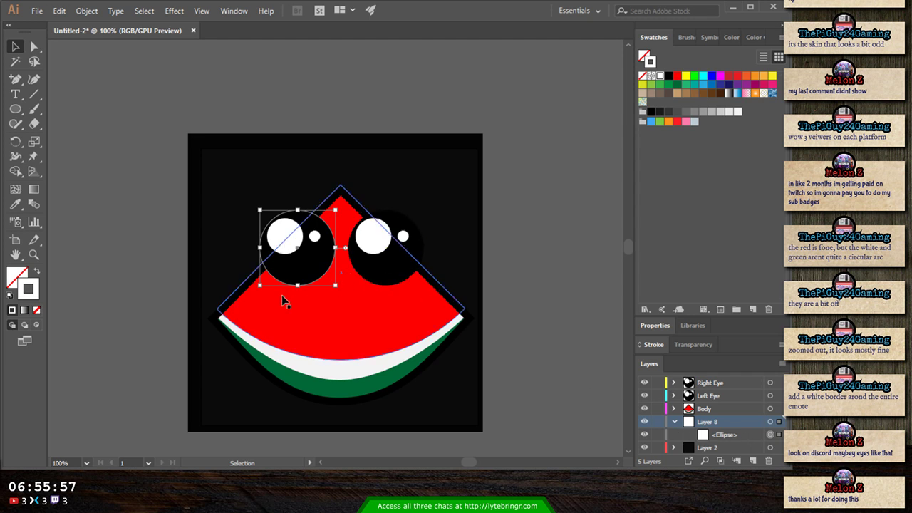
pyautogui.moveTo(283, 255); pyautogui.dragTo(243, 204)
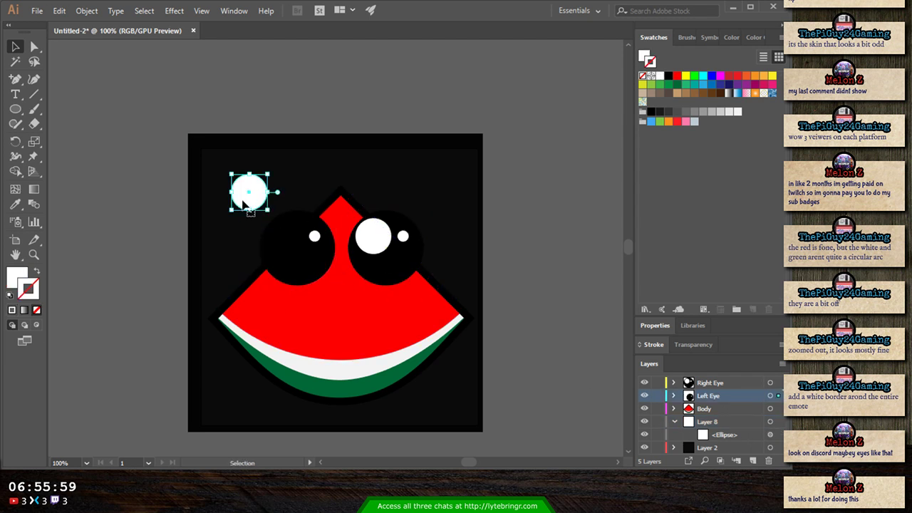
pyautogui.hotkey('ctrl', 'z')
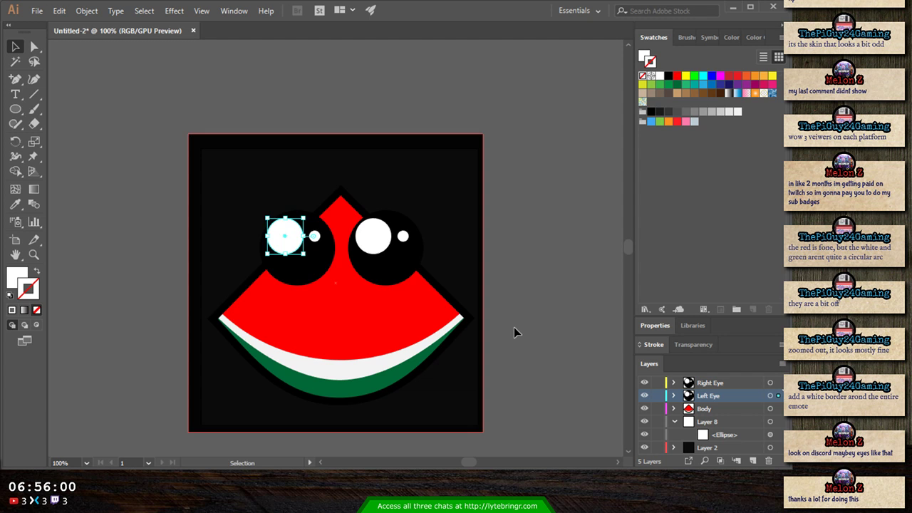
pyautogui.click(733, 435)
pyautogui.click(769, 435)
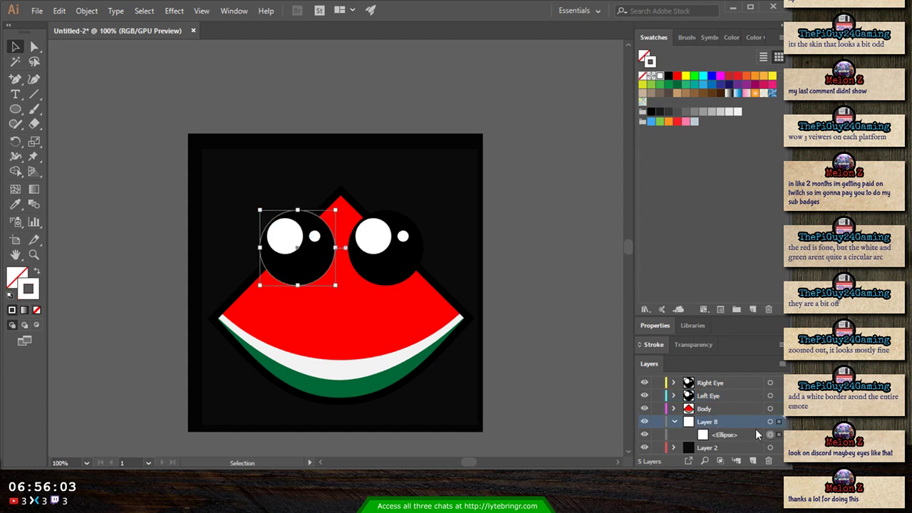
# - Nudge the white ellipse sideways out from behind the left eye to reveal its stroke
pyautogui.hotkey('shift', 'Left')
pyautogui.hotkey('shift', 'Left')
pyautogui.hotkey('shift', 'Left')
pyautogui.hotkey('shift', 'Right')
pyautogui.hotkey('shift', 'Right')
pyautogui.hotkey('shift', 'Right')
pyautogui.hotkey('shift', 'Right')
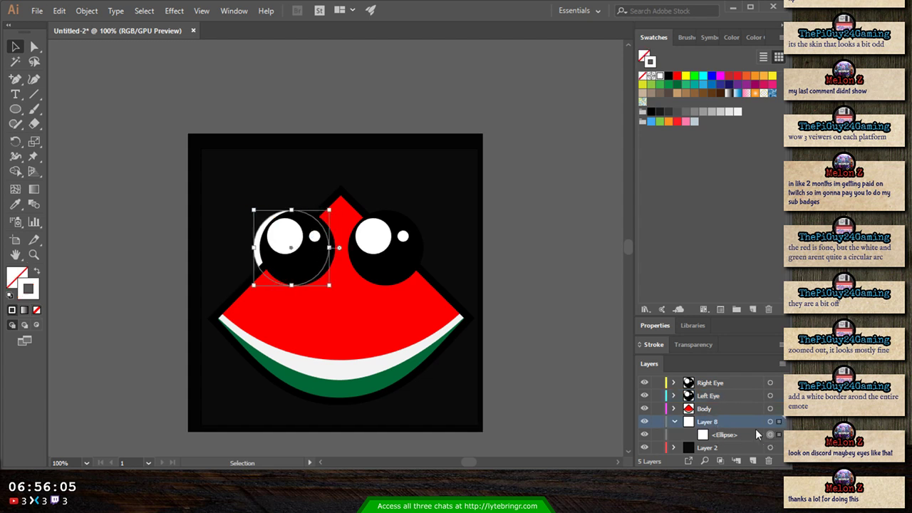
pyautogui.hotkey('shift', 'Left')
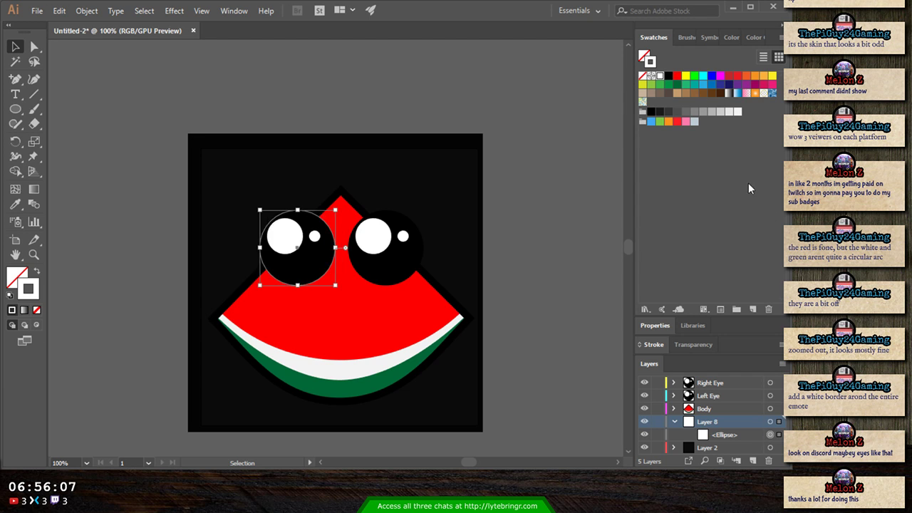
pyautogui.hotkey('shift', 'Left')
pyautogui.hotkey('shift', 'Left')
pyautogui.hotkey('shift', 'Left')
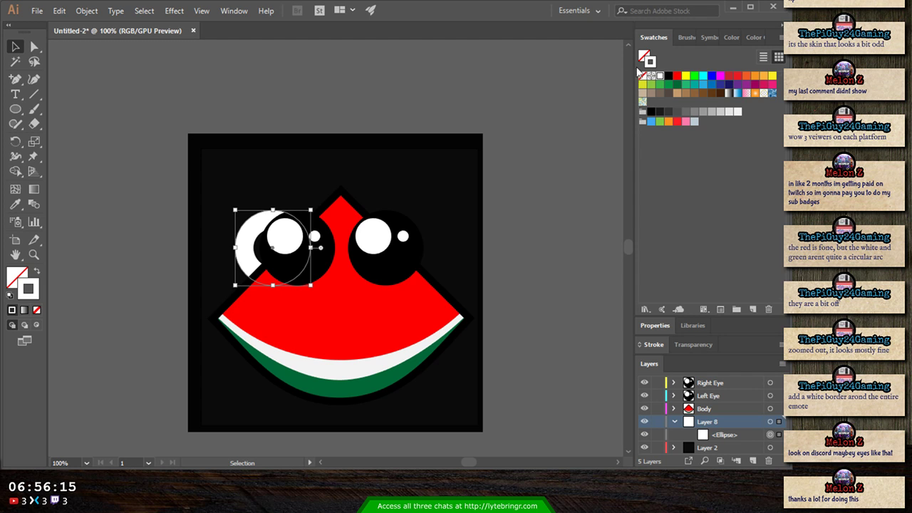
# - Align the white ellipse's stroke to the outside of its path
pyautogui.click(658, 327)
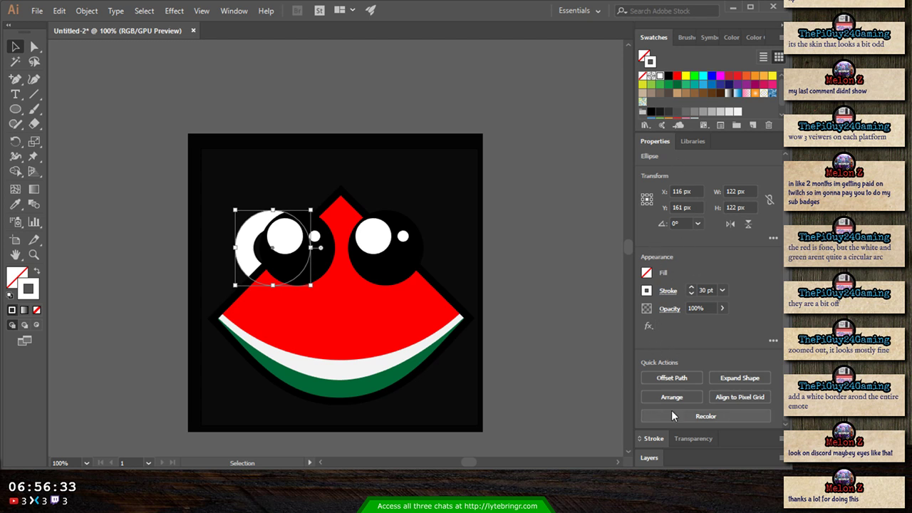
pyautogui.click(654, 438)
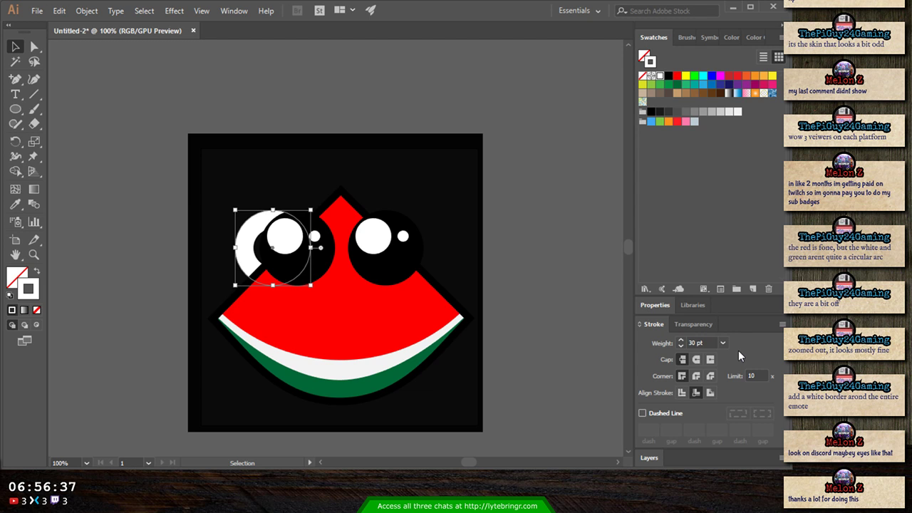
pyautogui.click(709, 393)
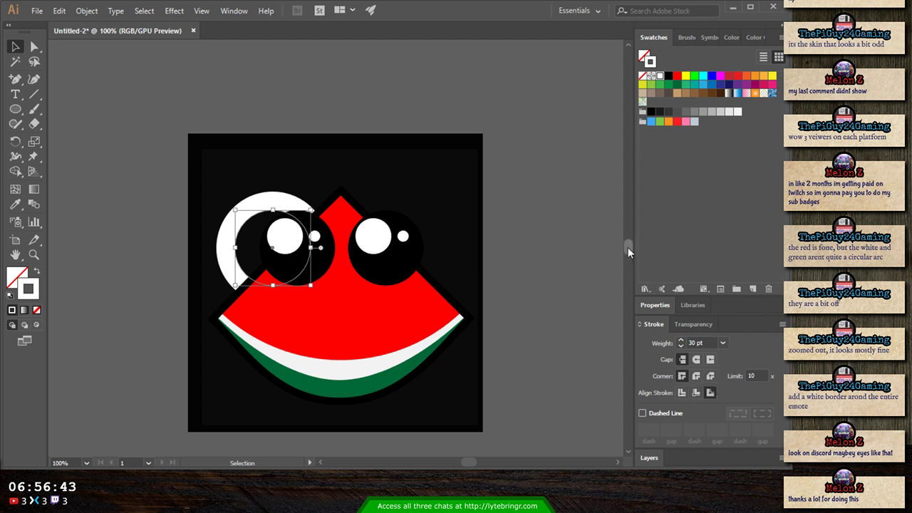
# - Move the white ring back so it is centered behind the left eye
pyautogui.moveTo(249, 264); pyautogui.dragTo(265, 261)
pyautogui.hotkey('ctrl', 'z')
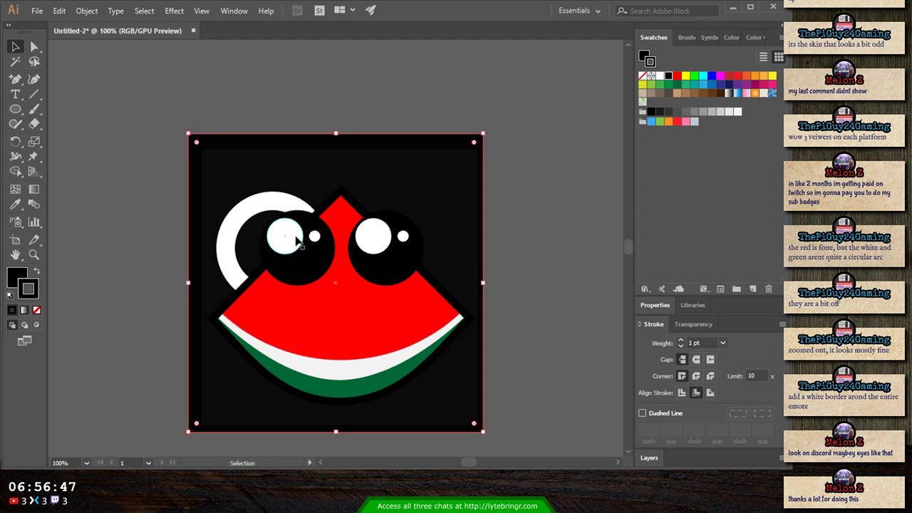
pyautogui.moveTo(240, 219); pyautogui.dragTo(267, 218)
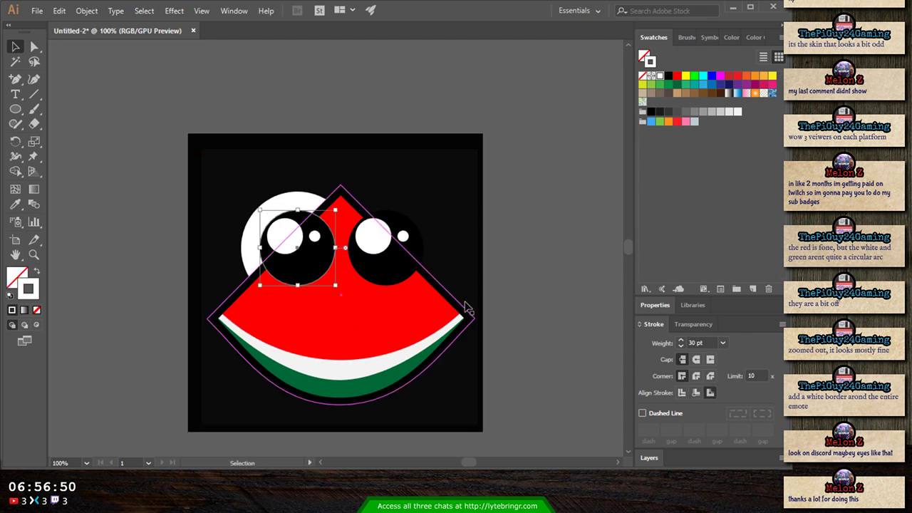
# - Reduce the white ring's stroke weight to 8 pt
pyautogui.click(724, 243)
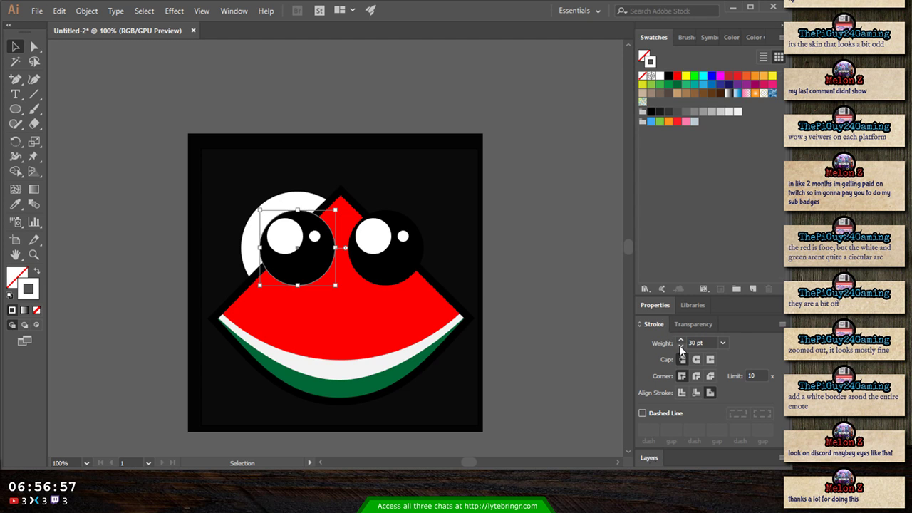
pyautogui.moveTo(680, 347); pyautogui.dragTo(681, 348)
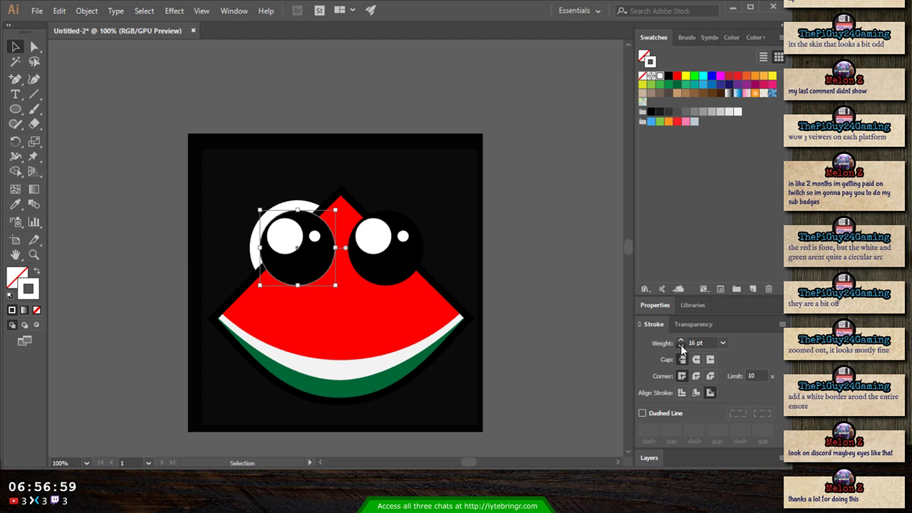
pyautogui.click(681, 347)
pyautogui.click(681, 346)
pyautogui.click(681, 346)
pyautogui.click(681, 347)
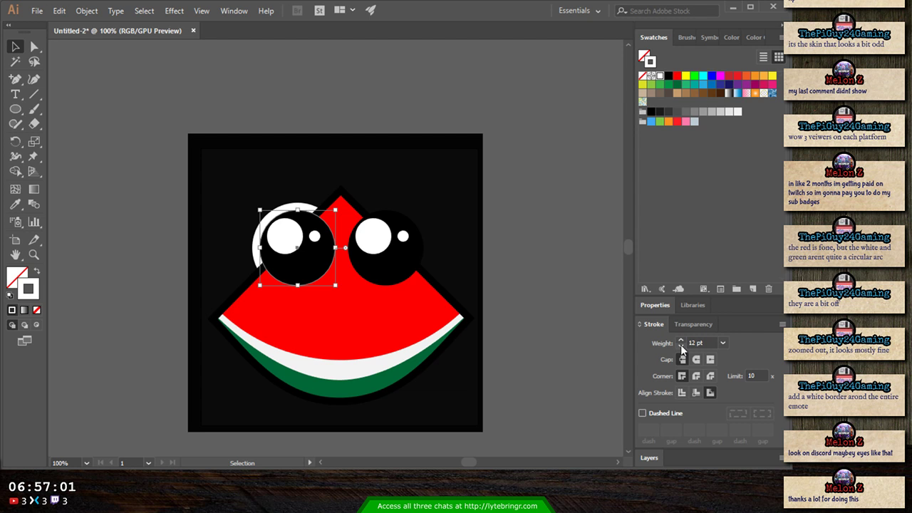
pyautogui.click(681, 347)
pyautogui.click(681, 347)
pyautogui.click(681, 347)
pyautogui.click(681, 346)
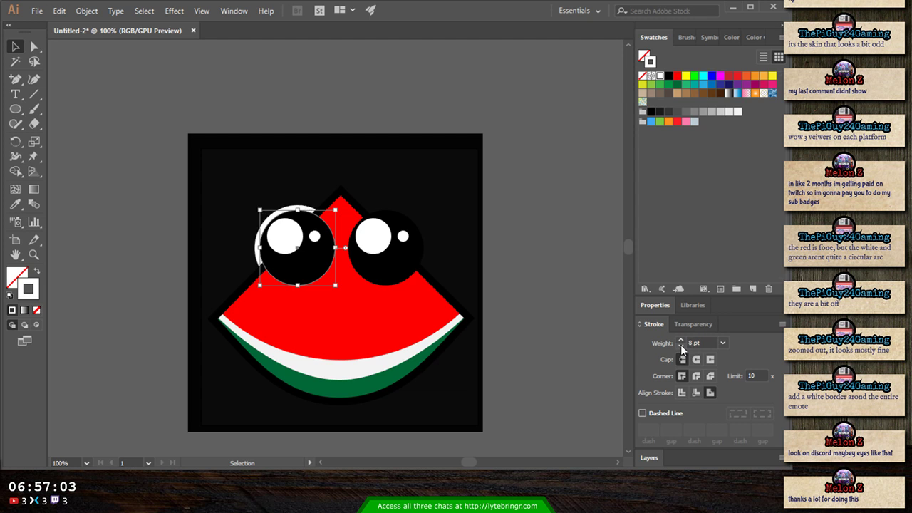
# - Hide Layer 8 with the white eye outline and collapse its contents in the layer list
pyautogui.click(474, 369)
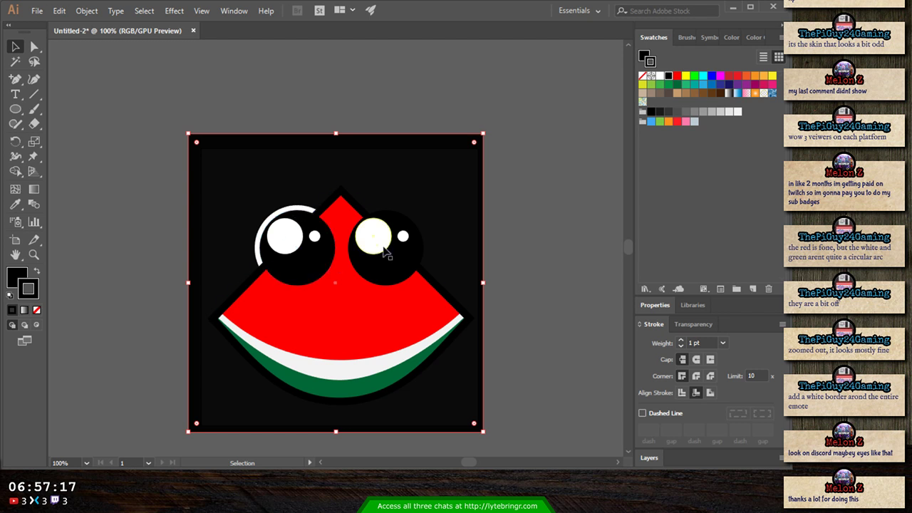
pyautogui.click(649, 458)
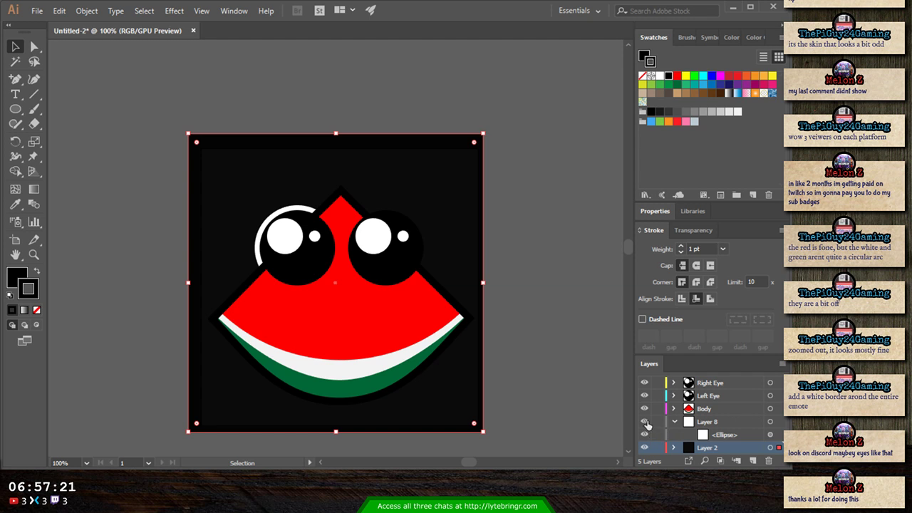
pyautogui.click(646, 424)
pyautogui.click(674, 422)
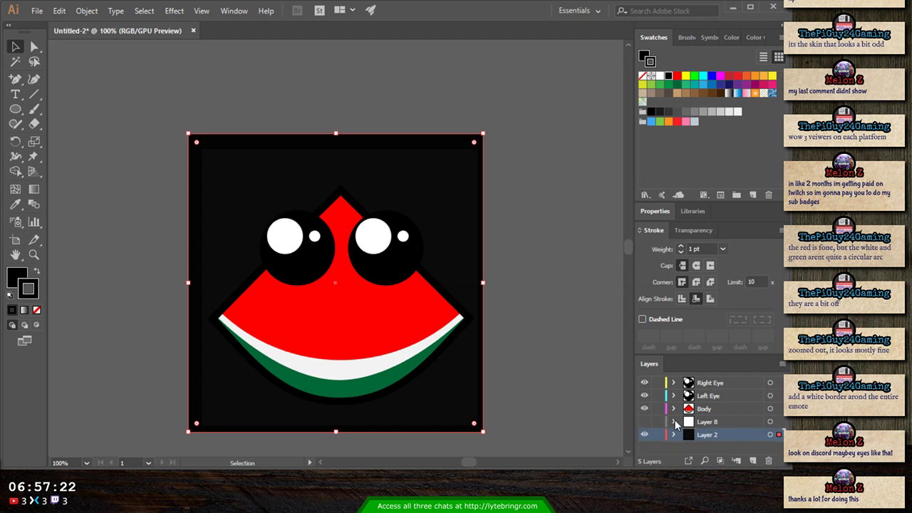
# - Select the right eye's black circle, try a green stroke on it, remove that stroke and make the fill active
pyautogui.click(770, 382)
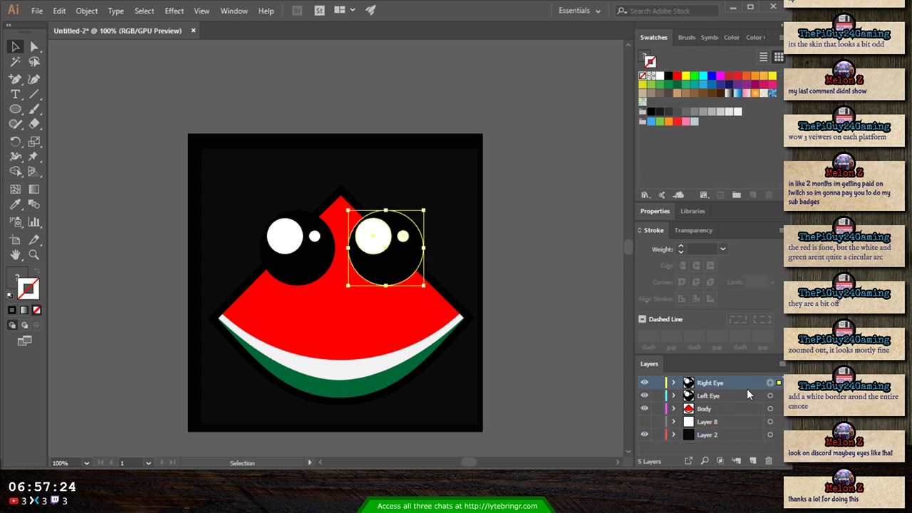
pyautogui.click(674, 383)
pyautogui.click(762, 422)
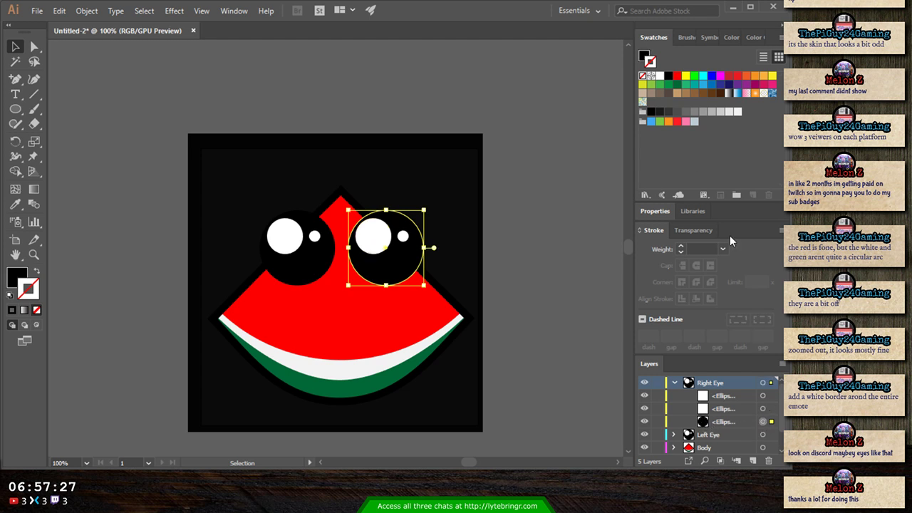
pyautogui.click(671, 86)
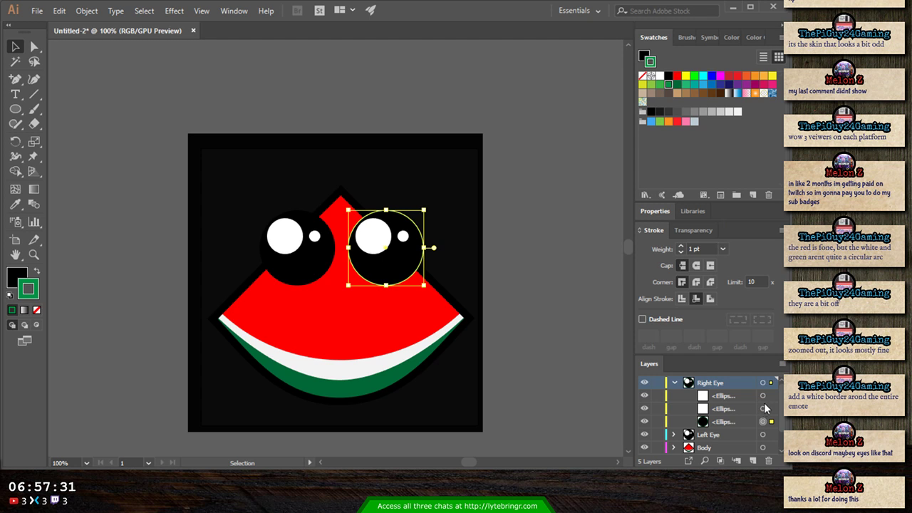
pyautogui.click(642, 75)
pyautogui.click(643, 56)
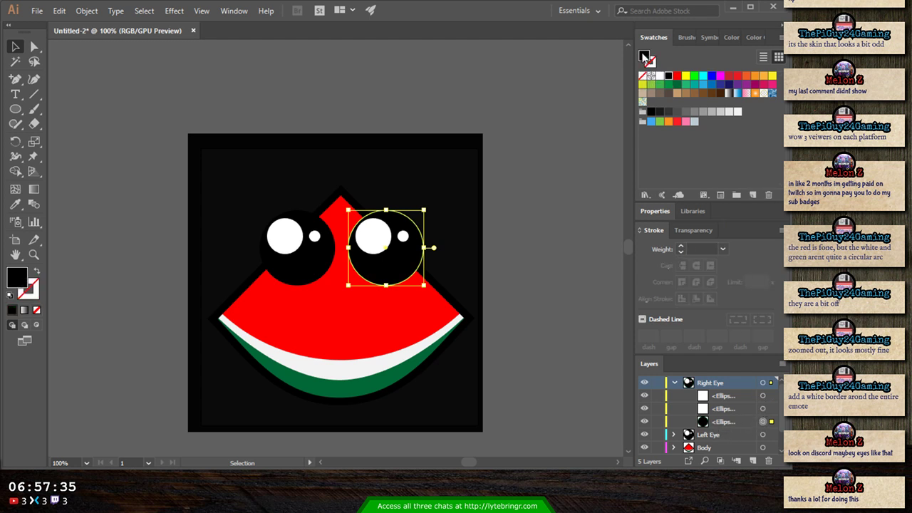
# - Try several green and yellow-green fills on the right eye's circle, then return it to black
pyautogui.click(667, 85)
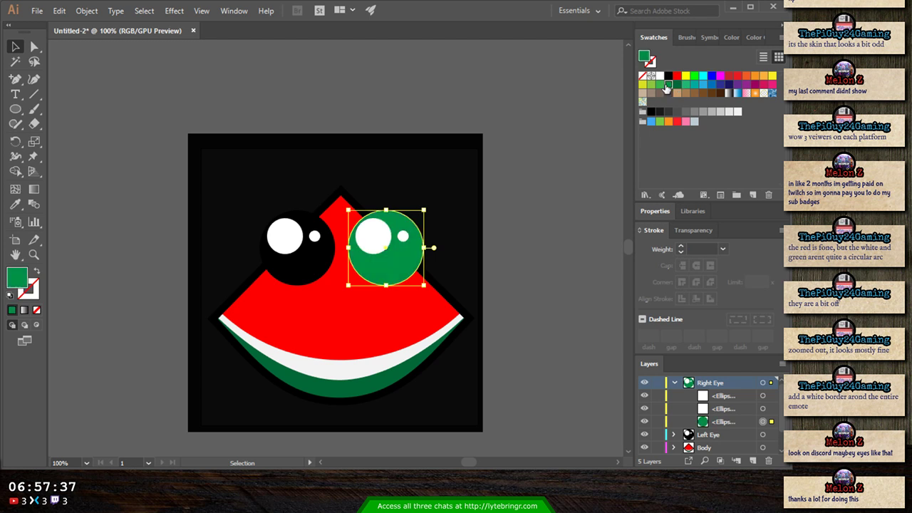
pyautogui.click(677, 85)
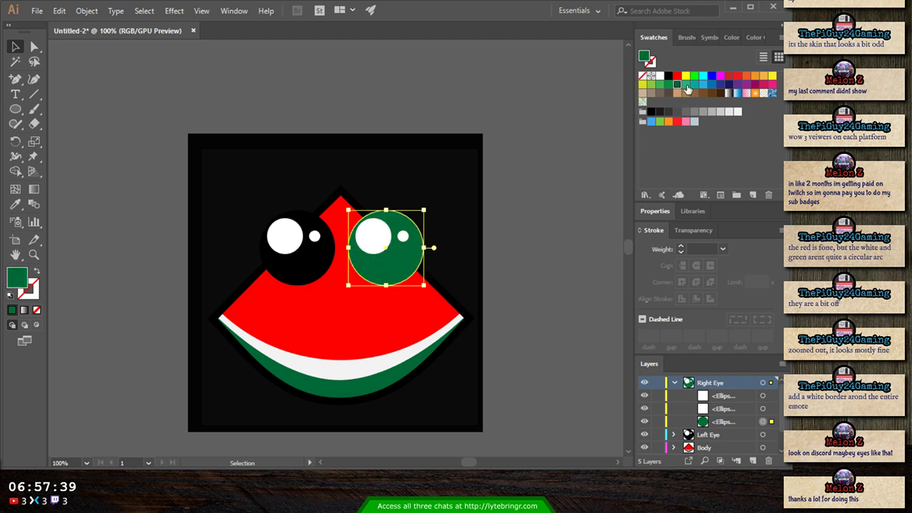
pyautogui.click(686, 85)
pyautogui.click(650, 84)
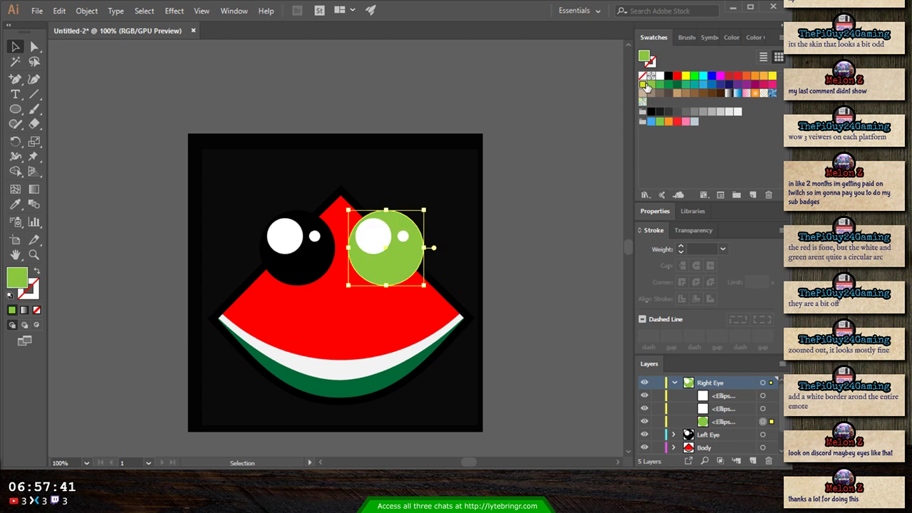
pyautogui.click(642, 85)
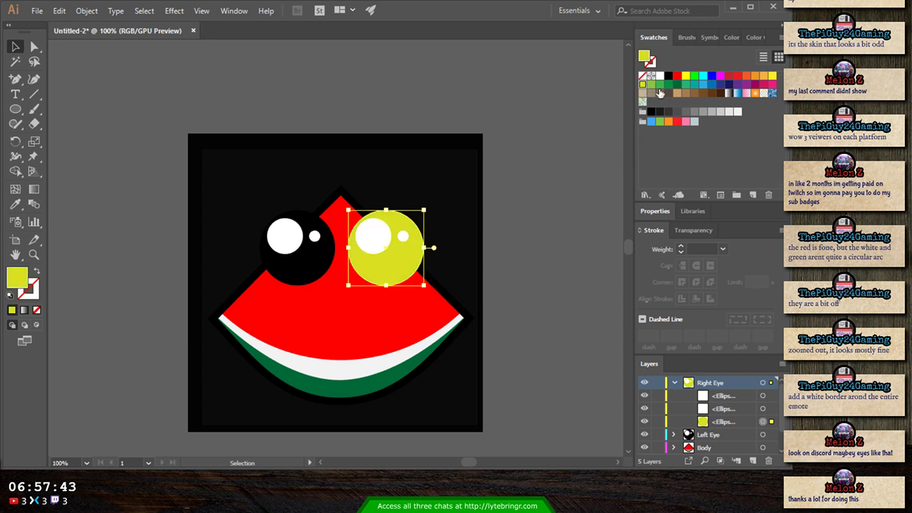
pyautogui.click(669, 76)
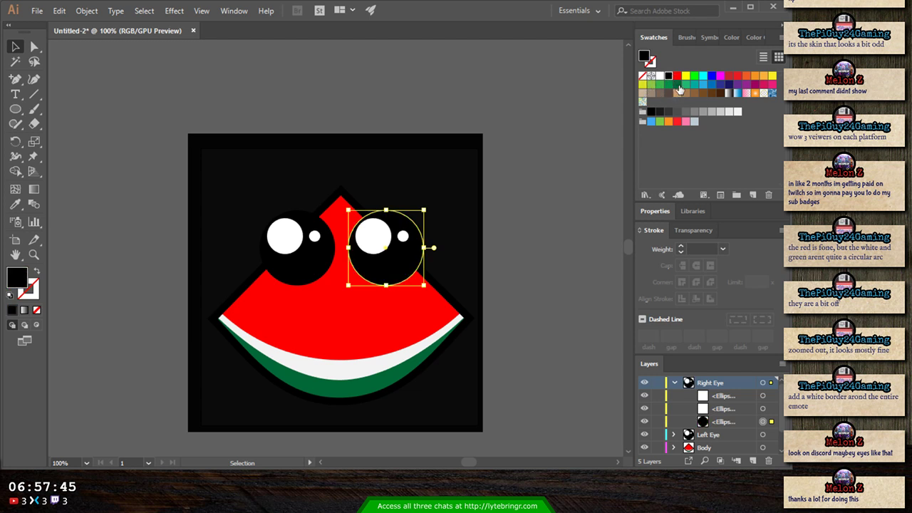
# - Fill the right eye's circle with the dark green 005100
pyautogui.click(677, 84)
pyautogui.click(734, 37)
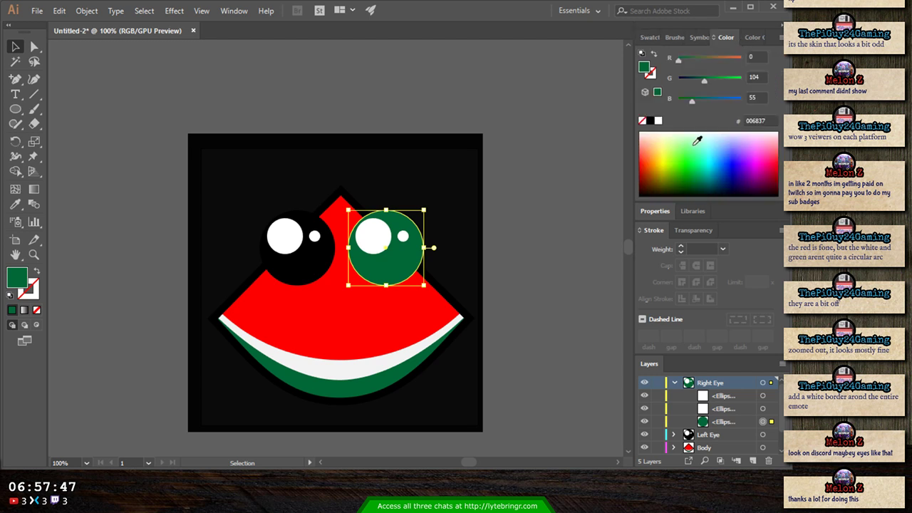
pyautogui.click(688, 175)
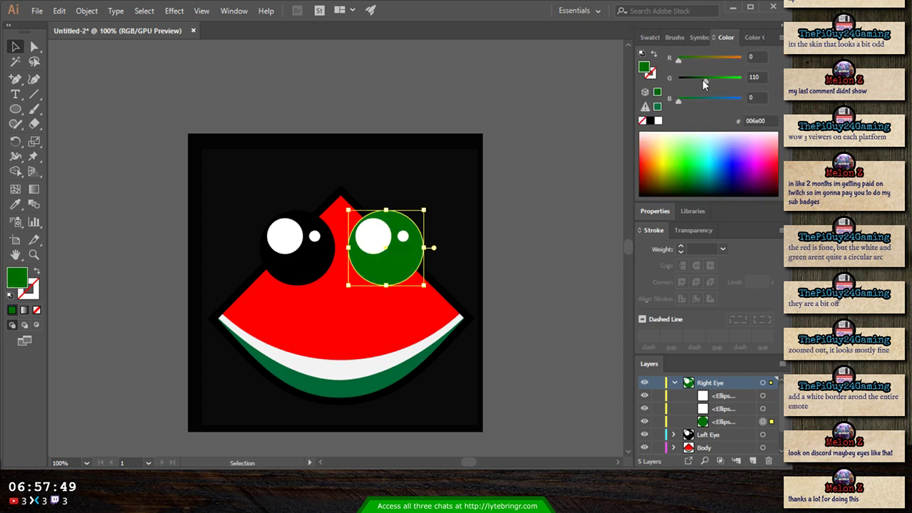
pyautogui.moveTo(703, 80)
pyautogui.mouseDown()
pyautogui.moveTo(691, 84)
pyautogui.moveTo(730, 83)
pyautogui.moveTo(697, 82)
pyautogui.mouseUp()
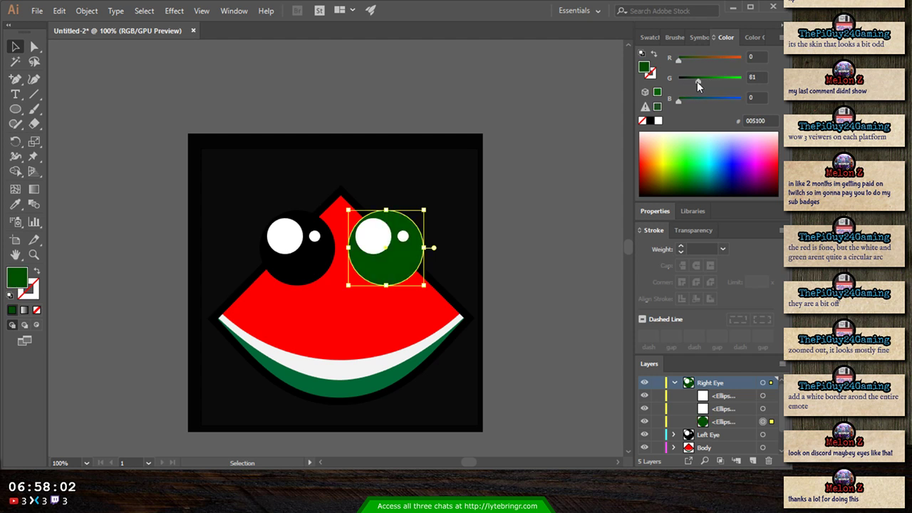
# - Deselect the right eye and examine how the emote with the green eye reads at a very small size
pyautogui.click(519, 257)
pyautogui.hotkey('ctrl', '-')
pyautogui.hotkey('ctrl', '-')
pyautogui.hotkey('ctrl', '-')
pyautogui.hotkey('ctrl', '-')
pyautogui.hotkey('ctrl', '-')
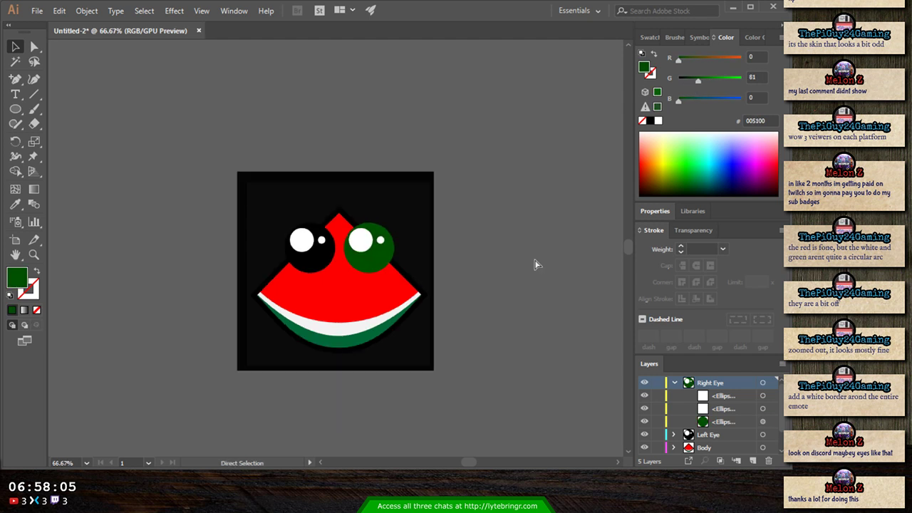
pyautogui.hotkey('ctrl', '-')
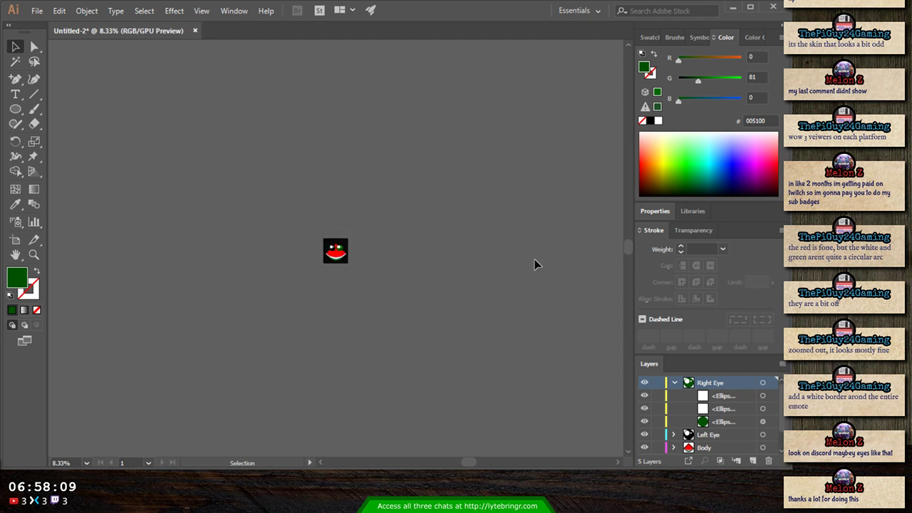
pyautogui.hotkey('ctrl', '+')
pyautogui.hotkey('ctrl', '-')
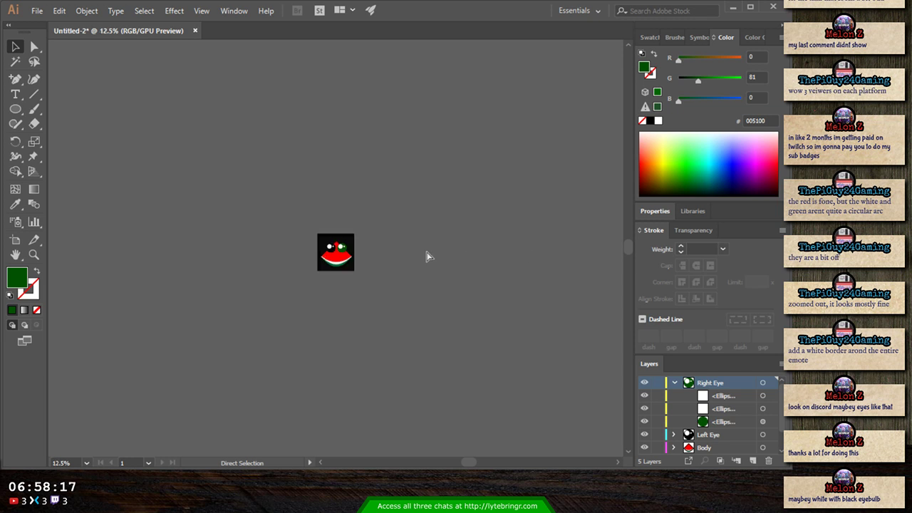
# - Return the right eye's green circle to black 000000 and deselect it
pyautogui.hotkey('ctrl', '+')
pyautogui.hotkey('ctrl', '+')
pyautogui.hotkey('ctrl', '+')
pyautogui.hotkey('ctrl', '+')
pyautogui.hotkey('ctrl', '+')
pyautogui.hotkey('ctrl', '+')
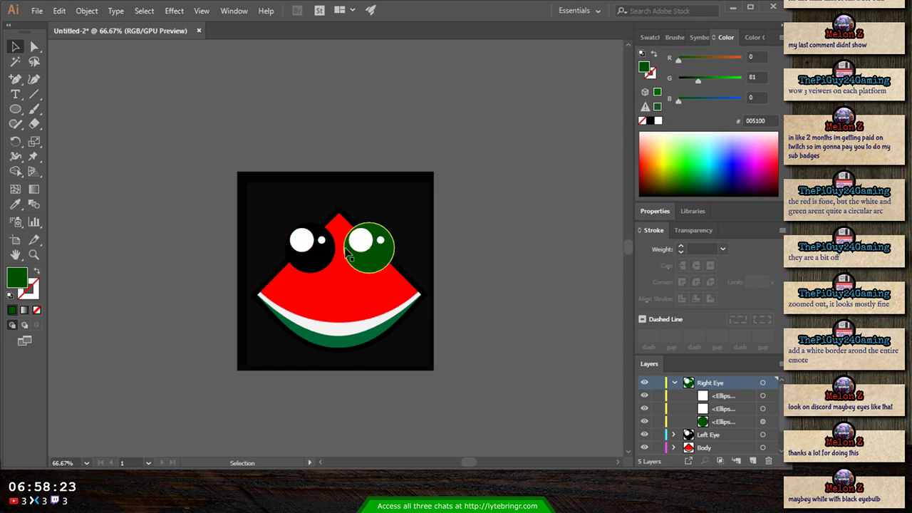
pyautogui.click(367, 253)
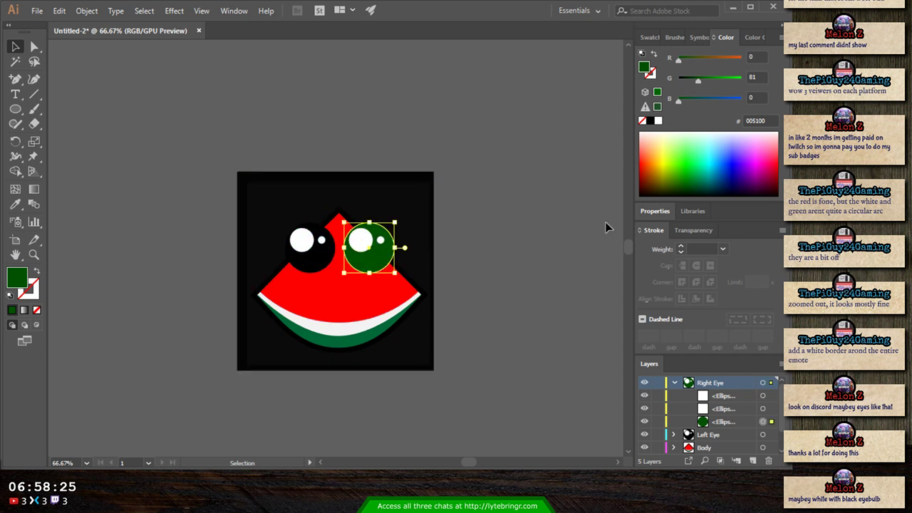
pyautogui.moveTo(696, 82); pyautogui.dragTo(637, 96)
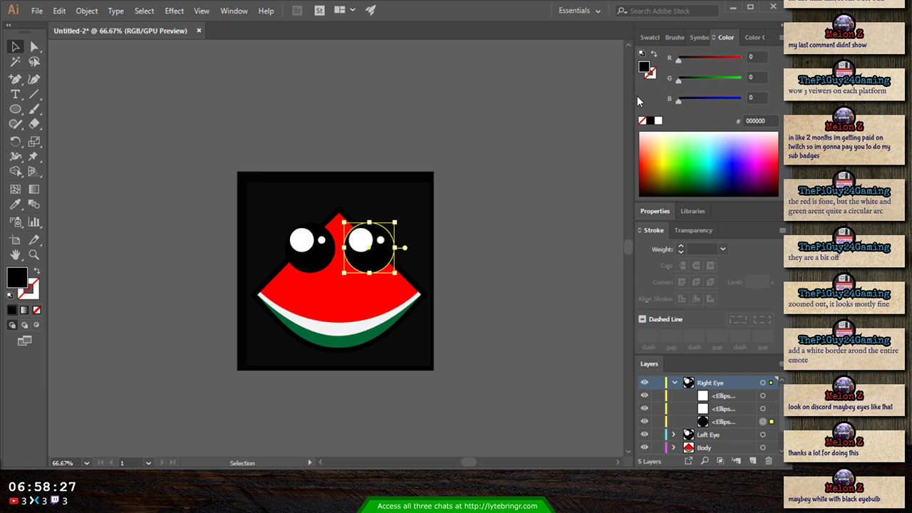
pyautogui.click(649, 37)
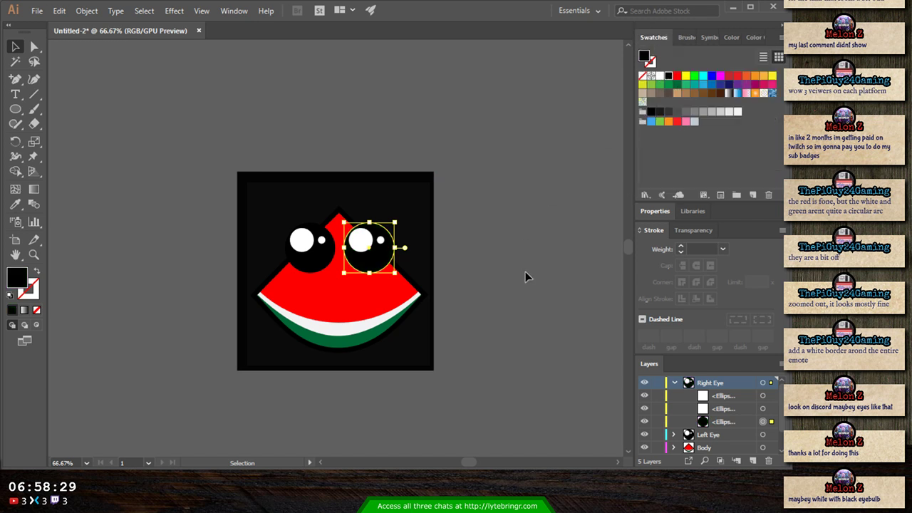
pyautogui.click(481, 288)
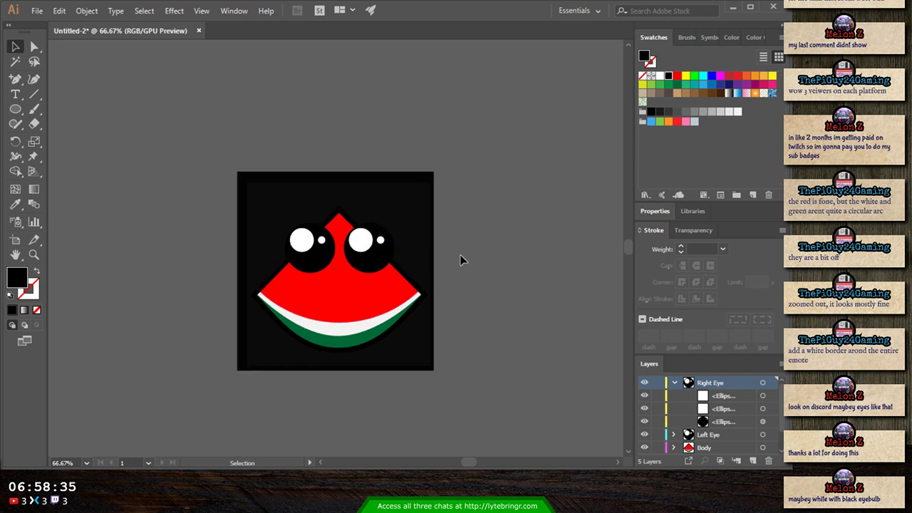
# - Try filling the large black circle of the right eye and of the left eye with white
pyautogui.click(370, 249)
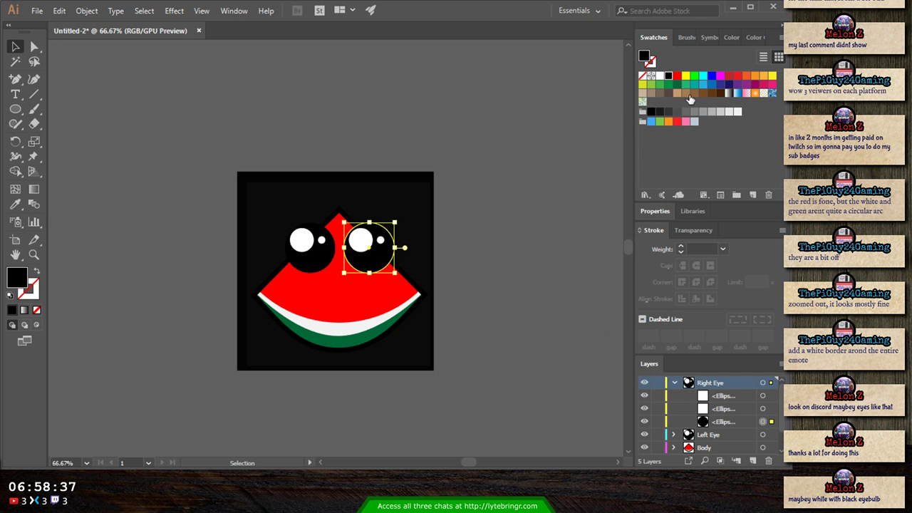
pyautogui.click(738, 112)
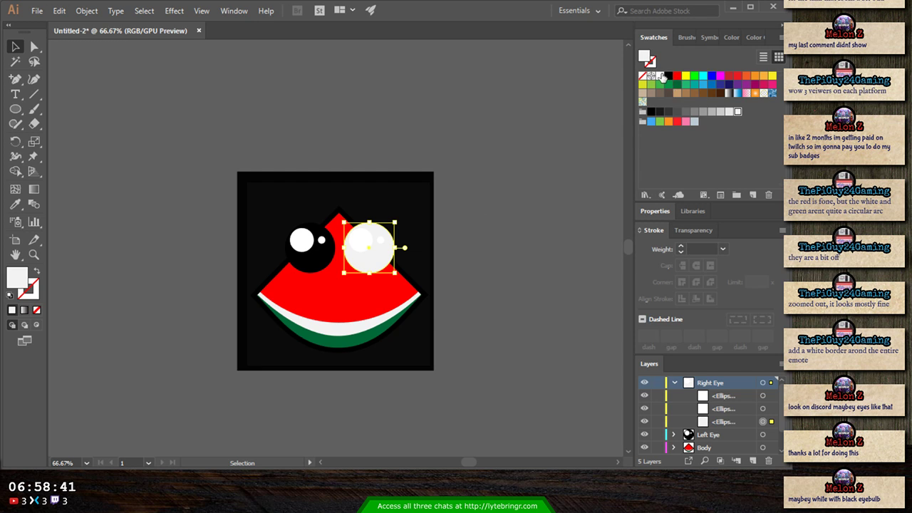
pyautogui.click(661, 77)
pyautogui.click(333, 263)
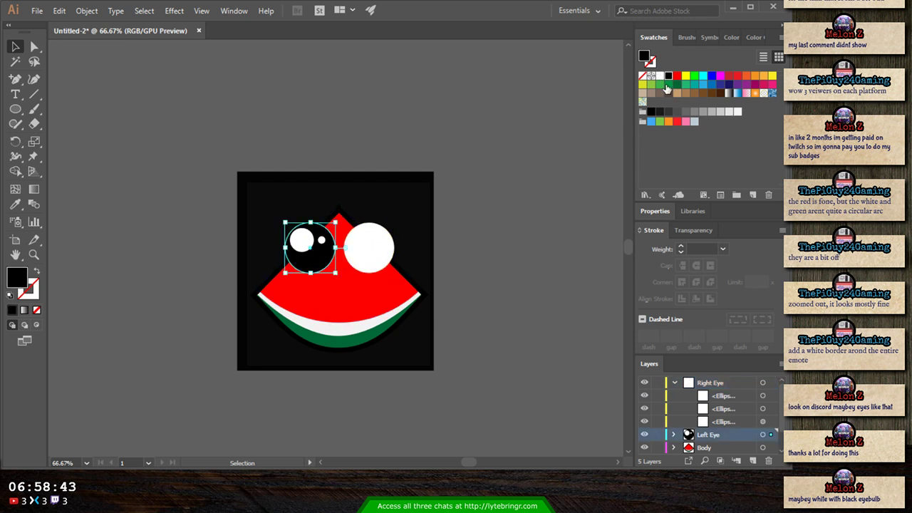
pyautogui.click(660, 76)
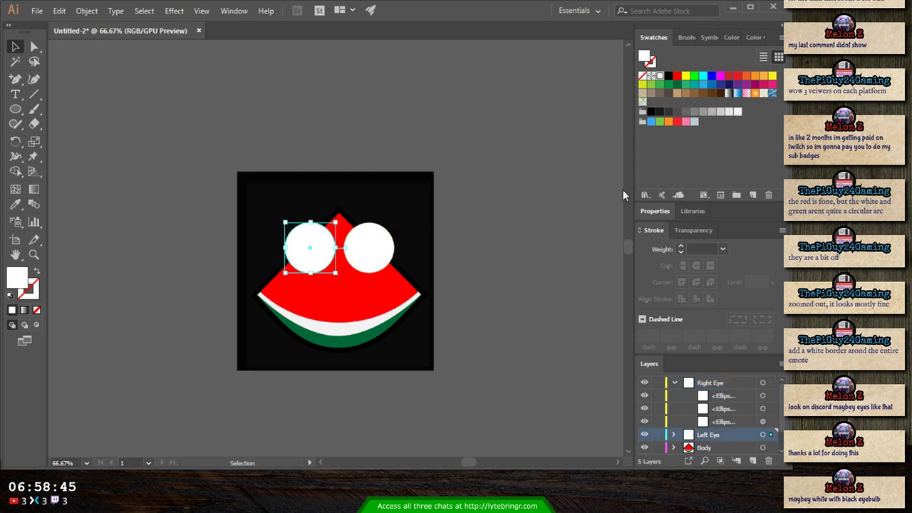
# - Select the large and small highlight circles inside both eyes and fill them with black
pyautogui.scroll(-2, 731, 396)
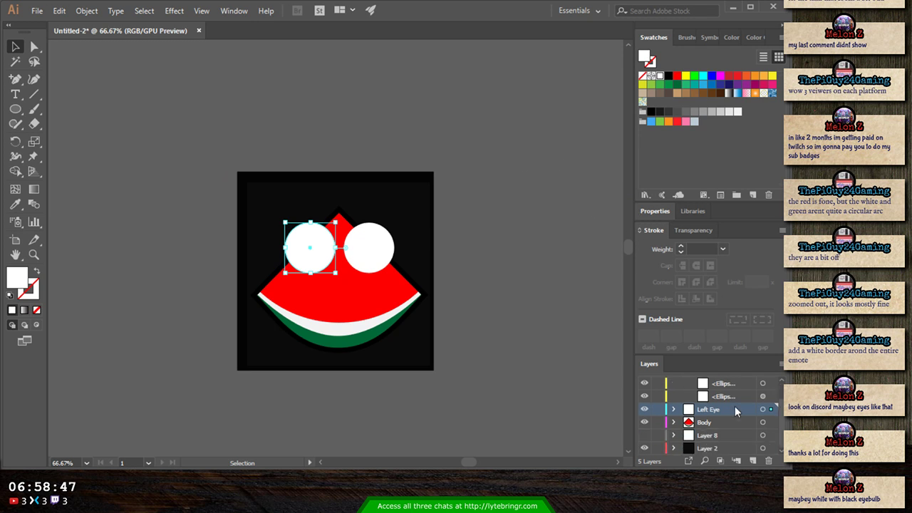
pyautogui.click(673, 409)
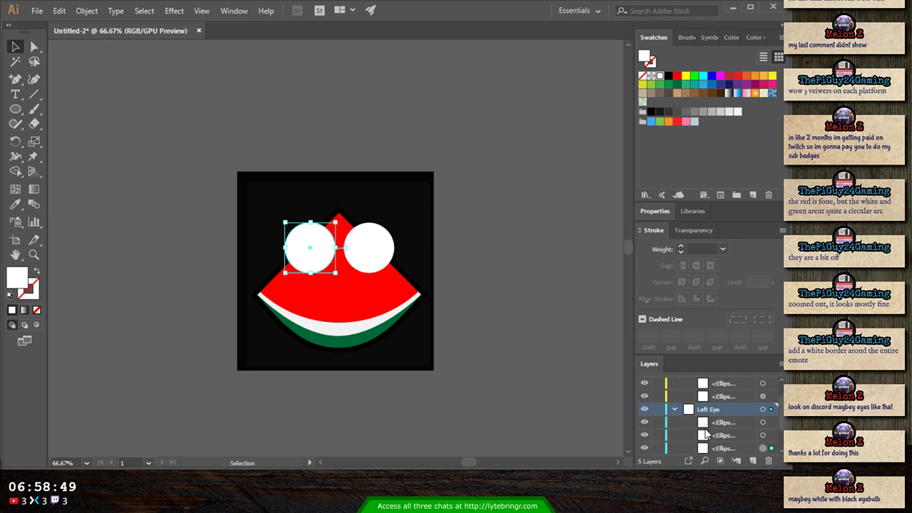
pyautogui.scroll(-3, 697, 431)
pyautogui.scroll(3, 707, 432)
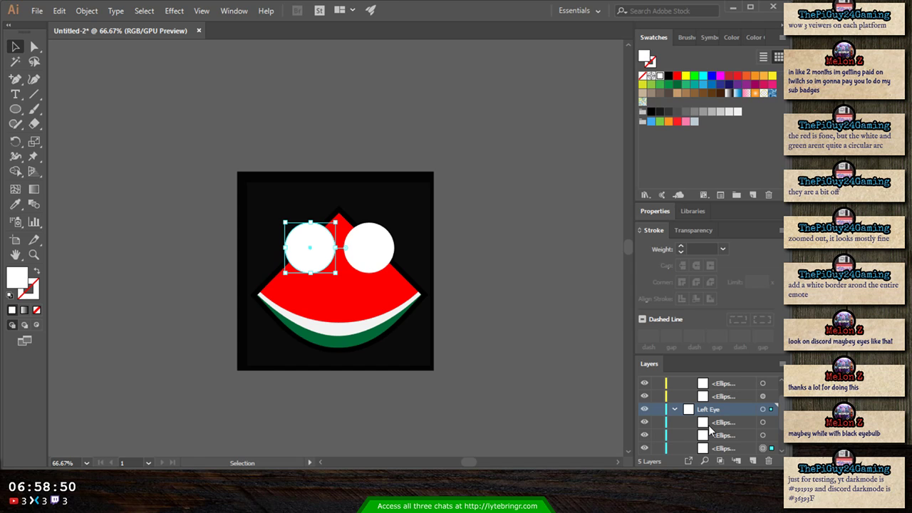
pyautogui.click(763, 434)
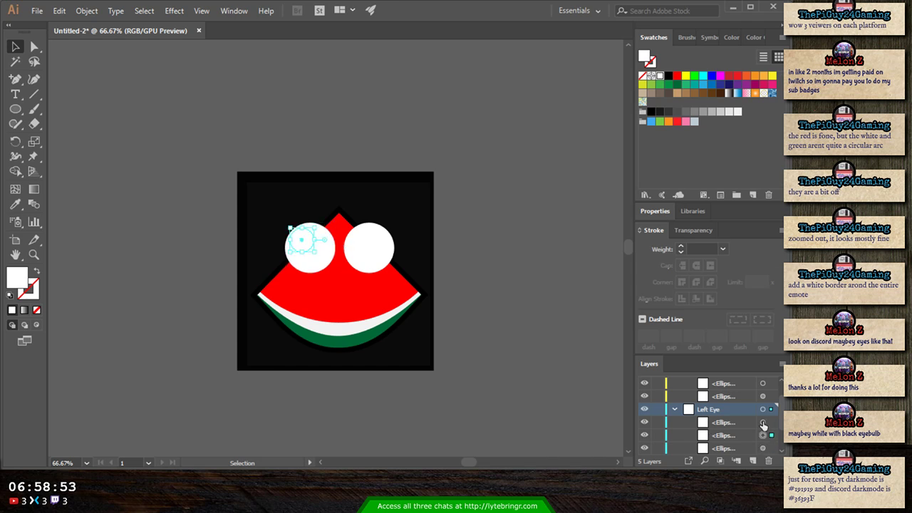
pyautogui.keyDown('shift'); pyautogui.click(763, 422); pyautogui.keyUp('shift')
pyautogui.keyDown('shift'); pyautogui.click(763, 397); pyautogui.keyUp('shift')
pyautogui.keyDown('shift'); pyautogui.click(763, 397); pyautogui.keyUp('shift')
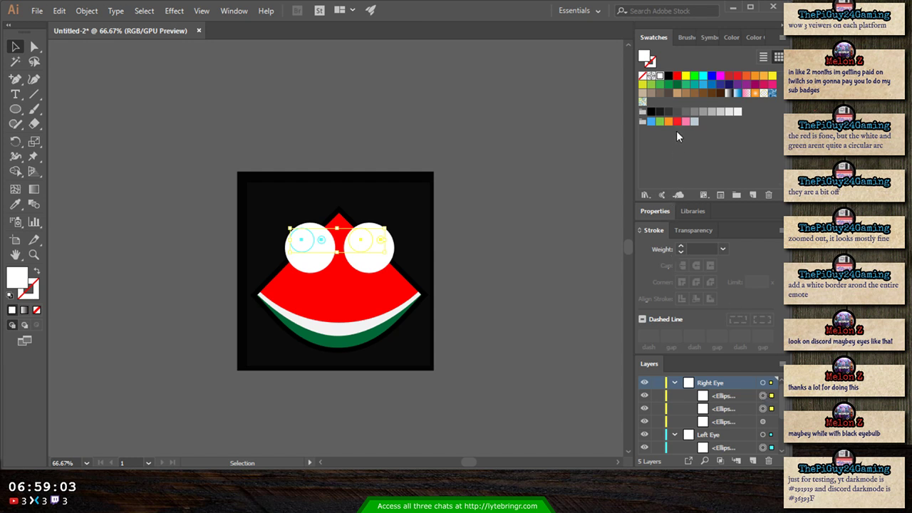
pyautogui.click(668, 76)
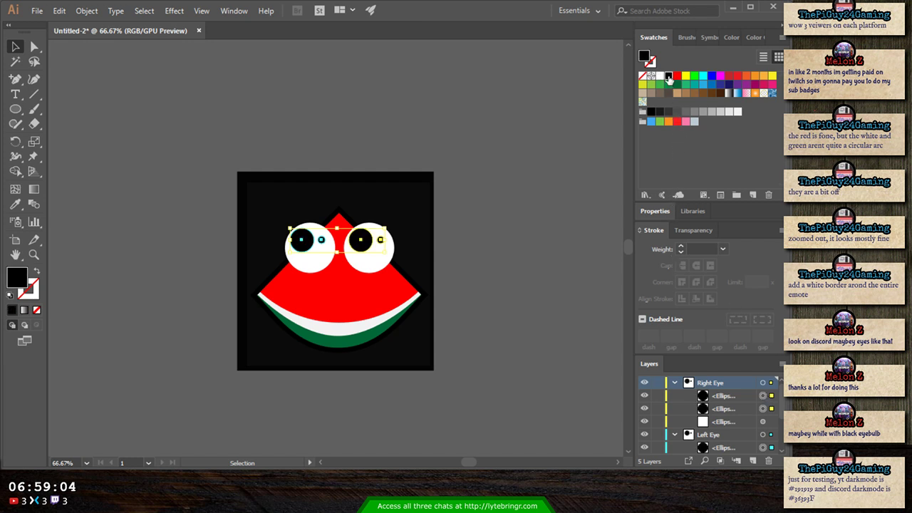
pyautogui.click(518, 253)
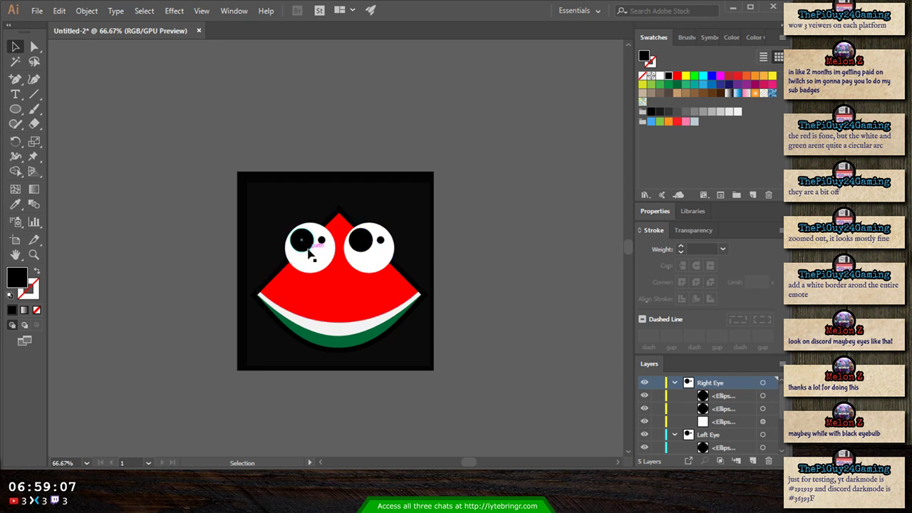
# - Hide the small black circle in each eye, leaving only the large black pupils visible
pyautogui.click(321, 240)
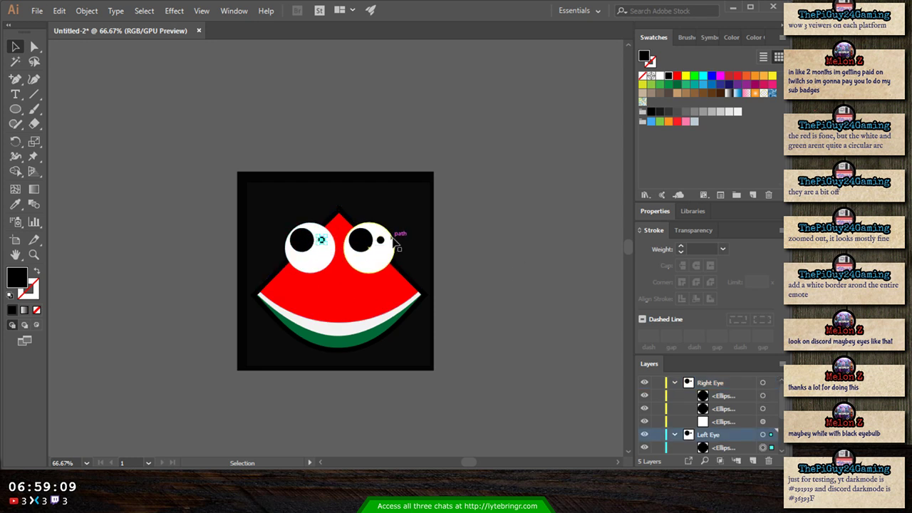
pyautogui.click(644, 408)
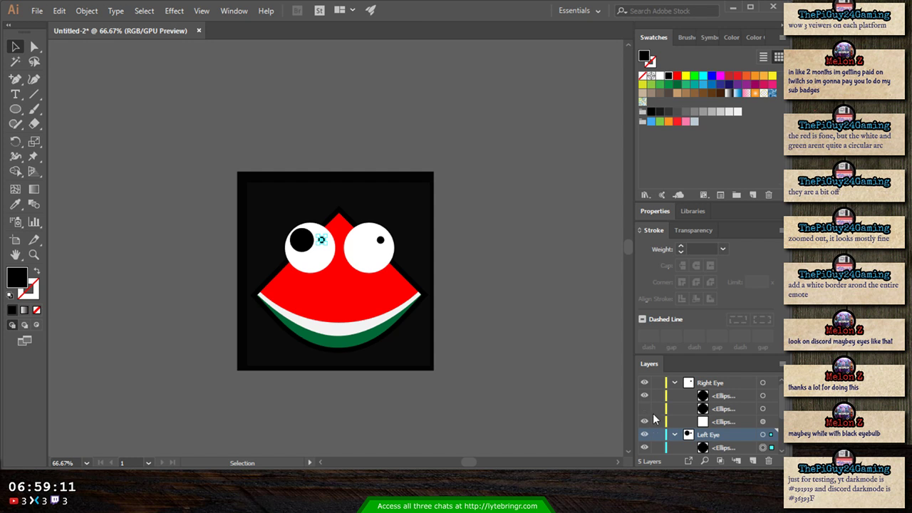
pyautogui.click(644, 409)
pyautogui.click(644, 396)
pyautogui.click(644, 434)
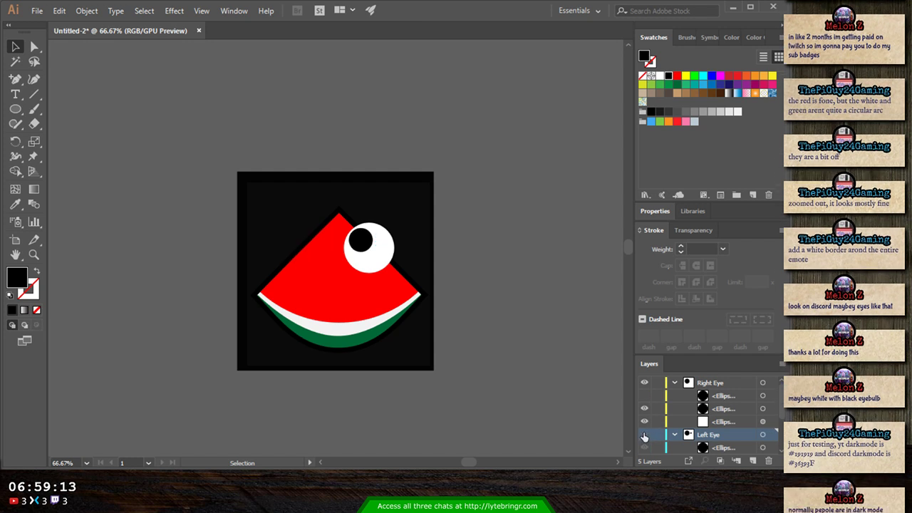
pyautogui.click(644, 434)
pyautogui.scroll(-2, 684, 420)
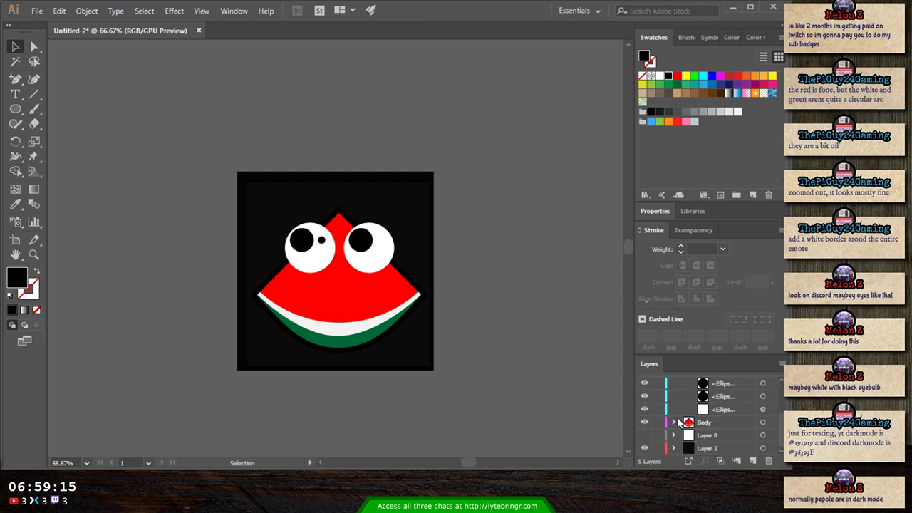
pyautogui.click(643, 421)
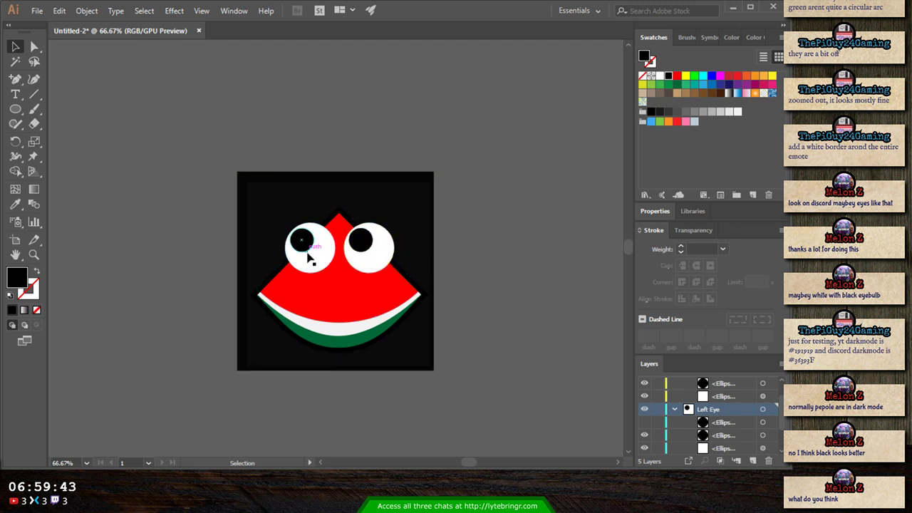
# - Move both large black pupils together around the white eyes, ending near their lower-left edges, and deselect them
pyautogui.click(302, 246)
pyautogui.keyDown('shift'); pyautogui.click(361, 242); pyautogui.keyUp('shift')
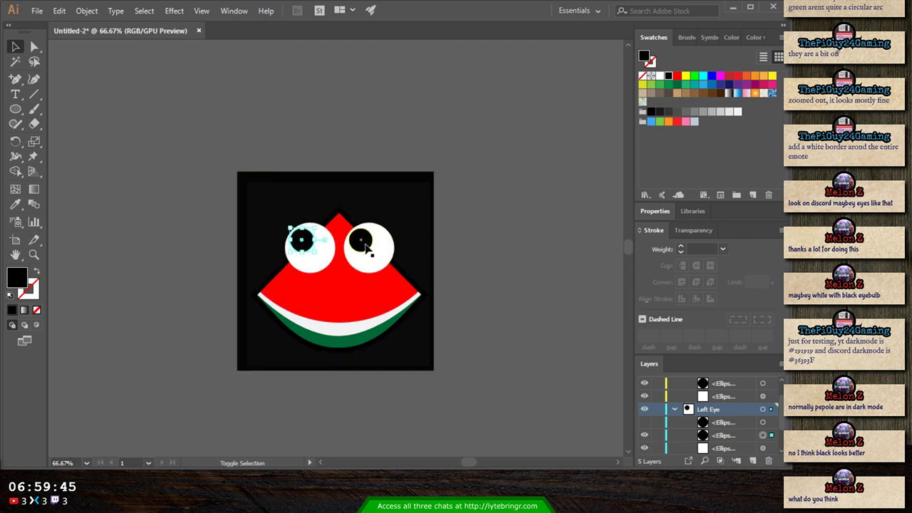
pyautogui.hotkey('shift', 'Down')
pyautogui.hotkey('shift', 'Right')
pyautogui.hotkey('shift', 'Down')
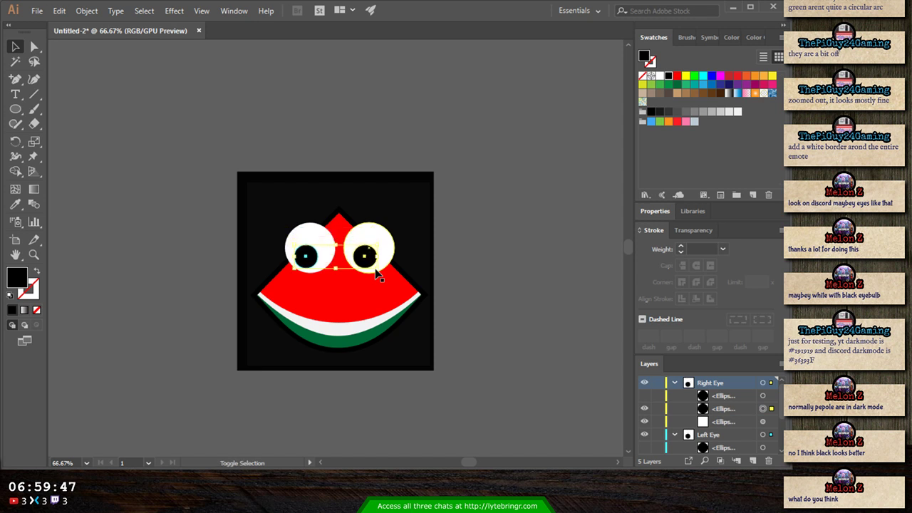
pyautogui.hotkey('shift', 'Right')
pyautogui.hotkey('shift', 'Right')
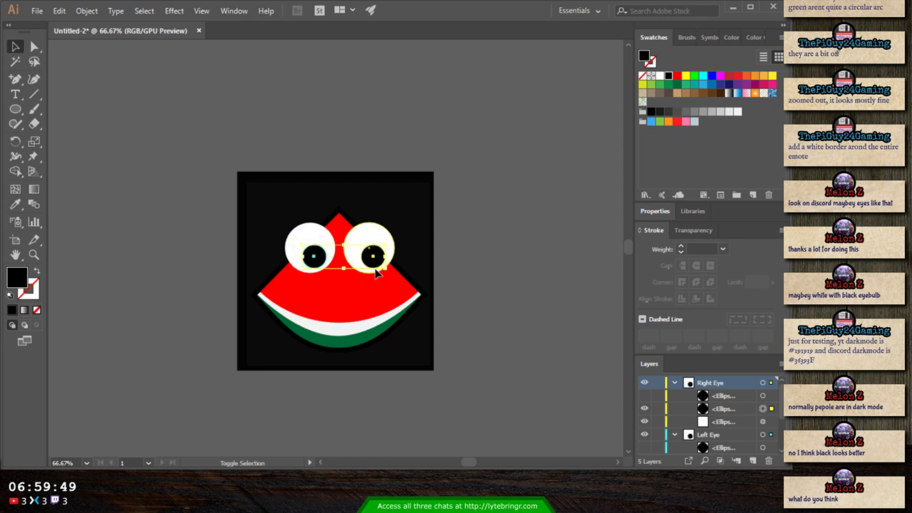
pyautogui.hotkey('shift', 'Left')
pyautogui.hotkey('shift', 'Up')
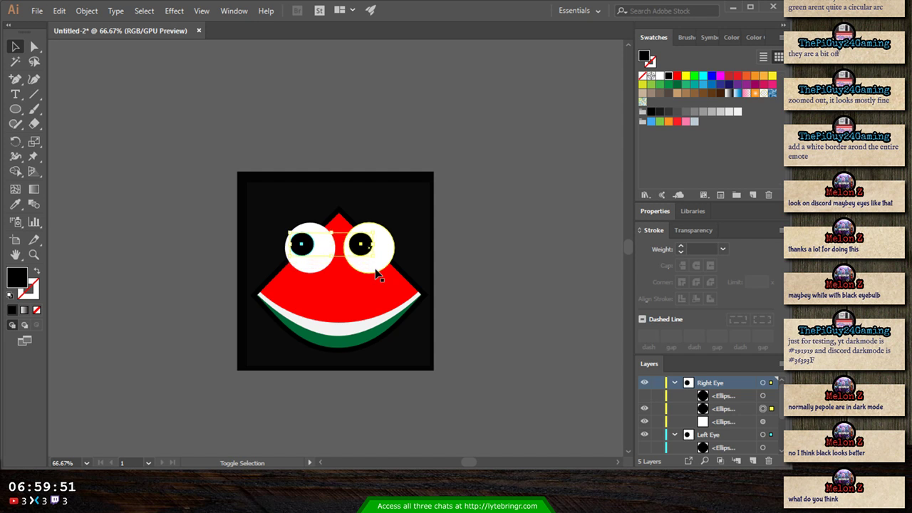
pyautogui.hotkey('shift', 'Left')
pyautogui.hotkey('shift', 'Left')
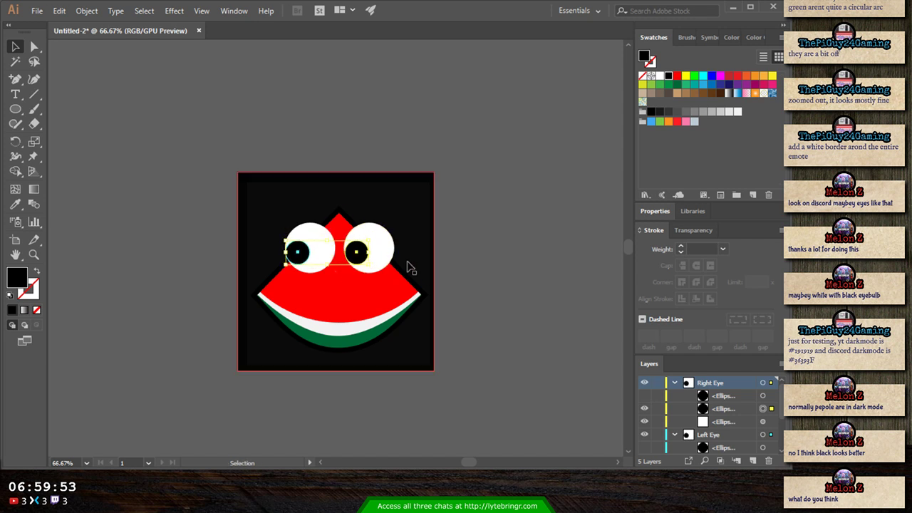
pyautogui.click(545, 278)
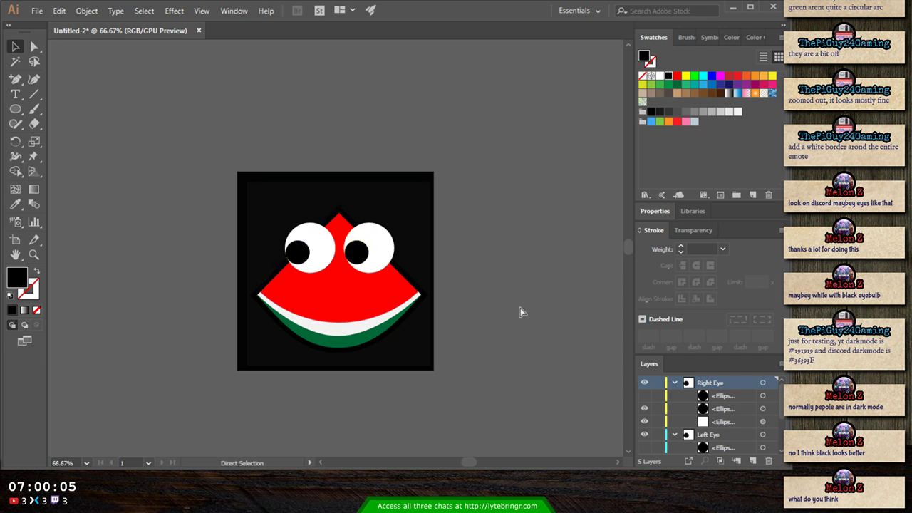
# - Undo the white-eye changes back to glossy black eyes with white highlights and clear the selection
pyautogui.hotkey('ctrl', 'z')
pyautogui.hotkey('ctrl', 'z')
pyautogui.hotkey('ctrl', 'z')
pyautogui.hotkey('ctrl', 'z')
pyautogui.hotkey('ctrl', 'z')
pyautogui.hotkey('ctrl', 'z')
pyautogui.hotkey('ctrl', 'z')
pyautogui.hotkey('ctrl', 'z')
pyautogui.hotkey('ctrl', 'z')
pyautogui.hotkey('ctrl', 'z')
pyautogui.hotkey('ctrl', 'z')
pyautogui.hotkey('ctrl', 'z')
pyautogui.hotkey('ctrl', 'z')
pyautogui.hotkey('ctrl', 'z')
pyautogui.hotkey('ctrl', 'z')
pyautogui.hotkey('ctrl', 'z')
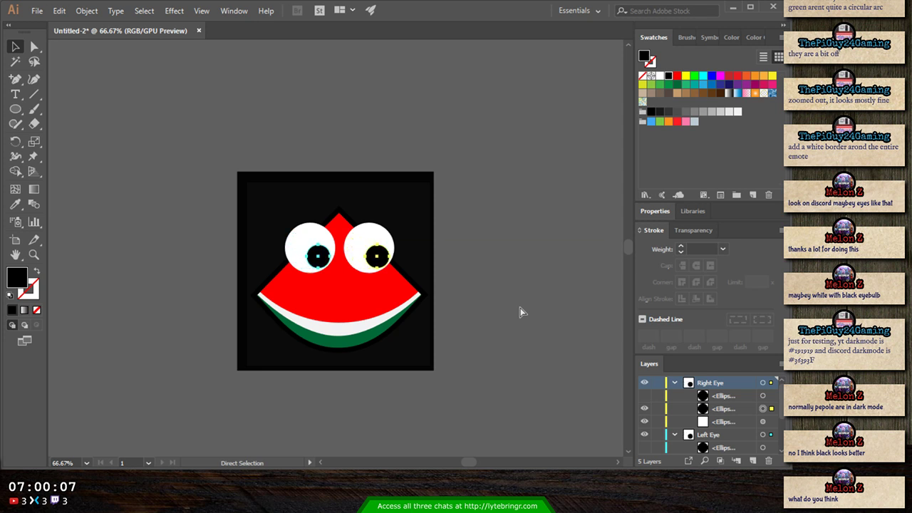
pyautogui.hotkey('ctrl', 'z')
pyautogui.hotkey('ctrl', 'z')
pyautogui.hotkey('ctrl', 'z')
pyautogui.hotkey('ctrl', 'z')
pyautogui.hotkey('ctrl', 'z')
pyautogui.hotkey('ctrl', 'z')
pyautogui.hotkey('ctrl', 'z')
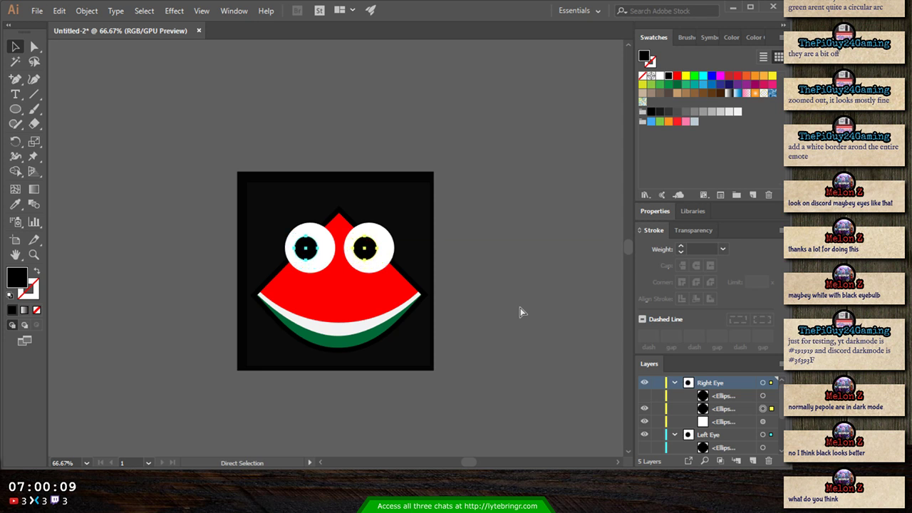
pyautogui.hotkey('ctrl', 'z')
pyautogui.hotkey('ctrl', 'z')
pyautogui.hotkey('ctrl', 'z')
pyautogui.hotkey('ctrl', 'z')
pyautogui.hotkey('ctrl', 'z')
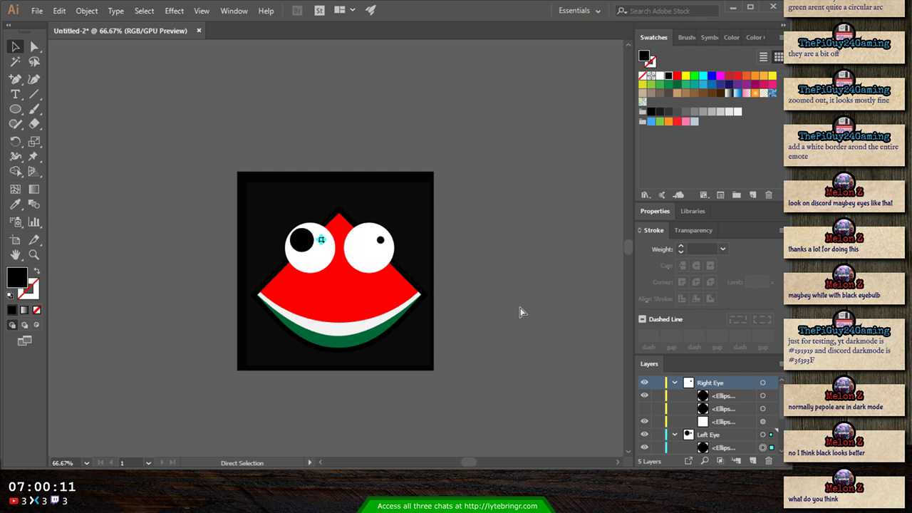
pyautogui.hotkey('ctrl', 'z')
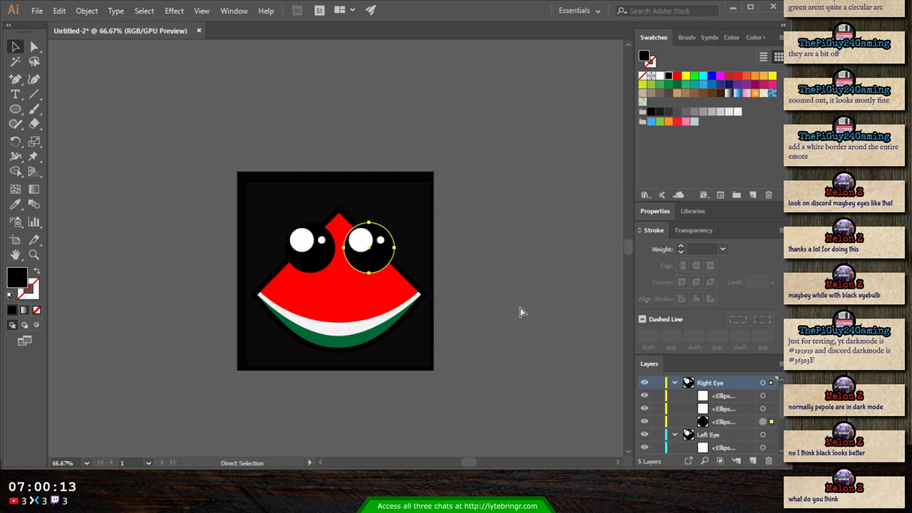
pyautogui.press('v')
pyautogui.click(513, 330)
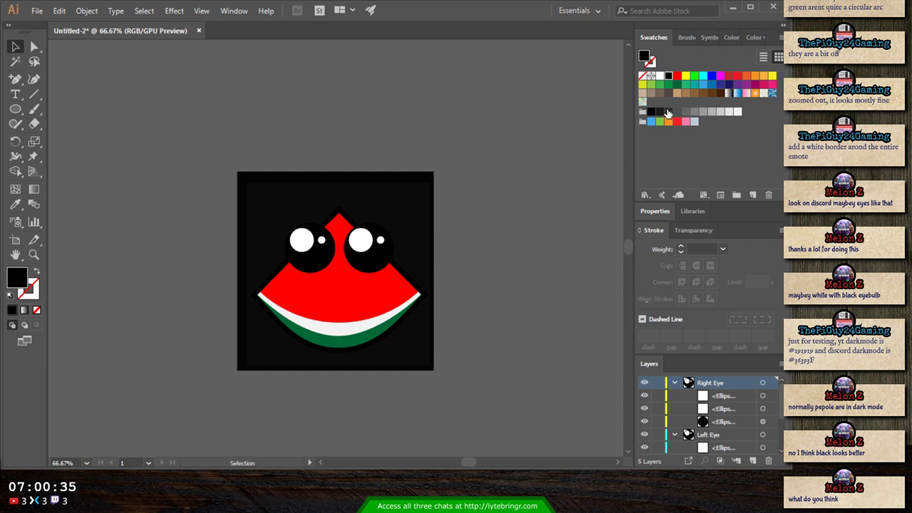
# - Select the Layer 2 background square and fill it with the dark gray swatch 333333
pyautogui.click(677, 114)
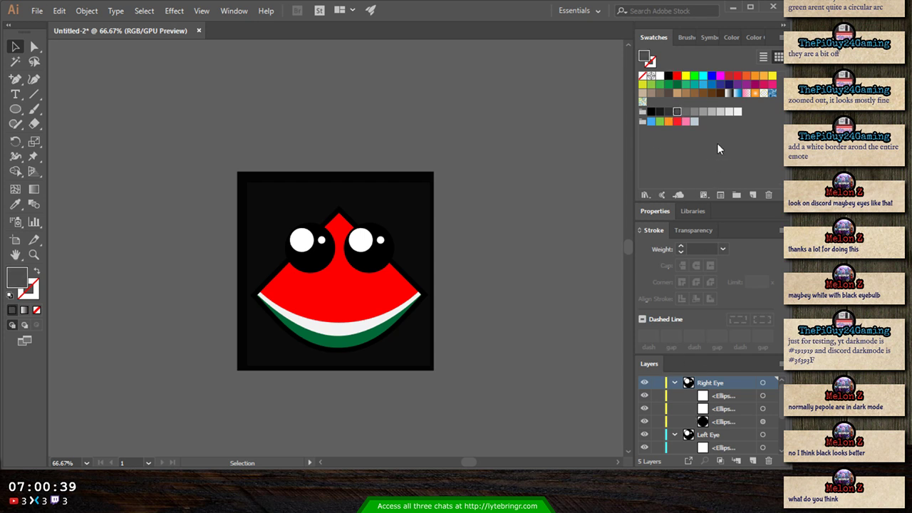
pyautogui.scroll(-2, 727, 413)
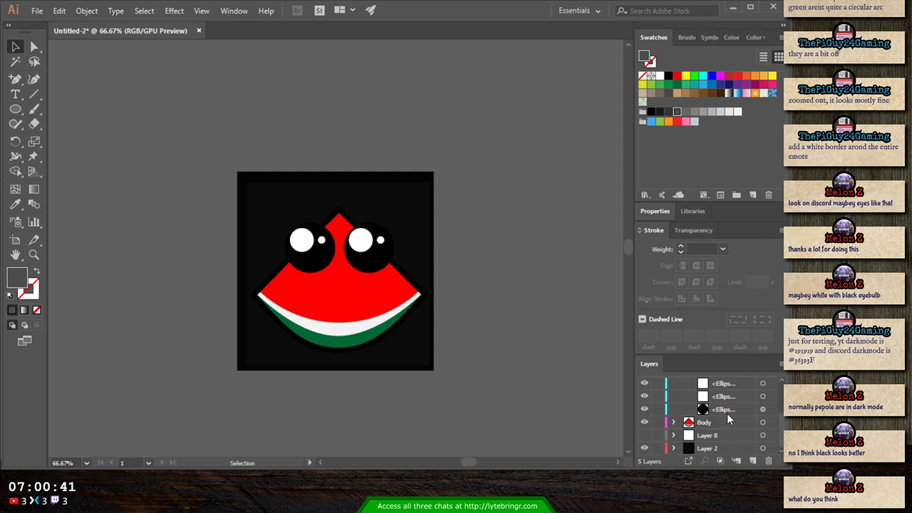
pyautogui.scroll(2, 727, 414)
pyautogui.scroll(-2, 726, 413)
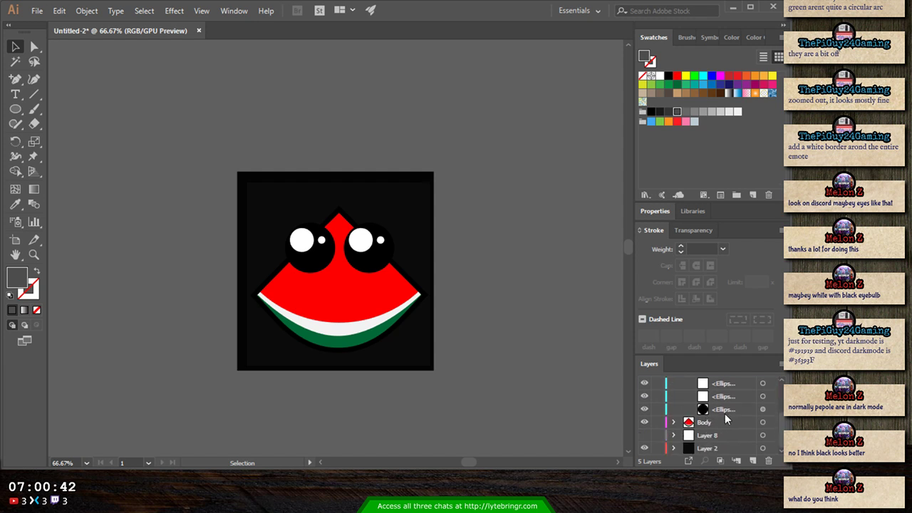
pyautogui.click(762, 448)
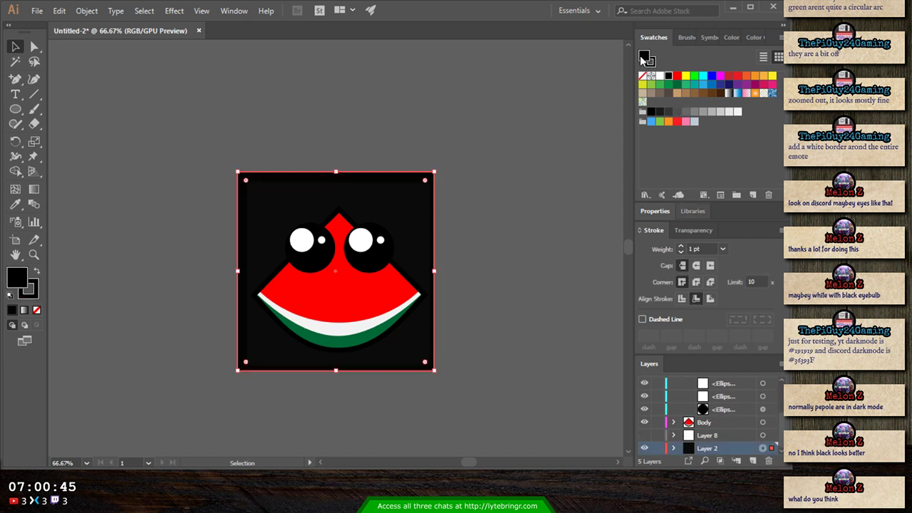
pyautogui.click(668, 112)
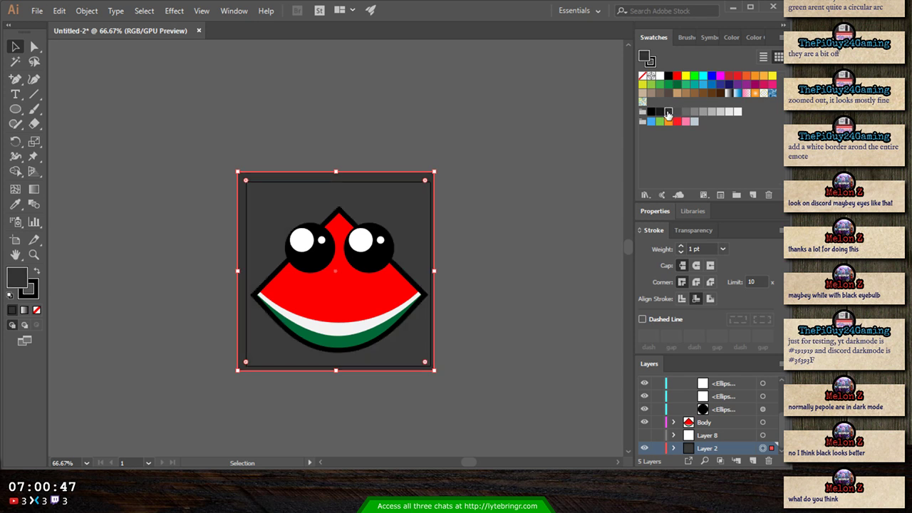
# - Set the Layer 2 background square's fill to hex 000222
pyautogui.click(730, 39)
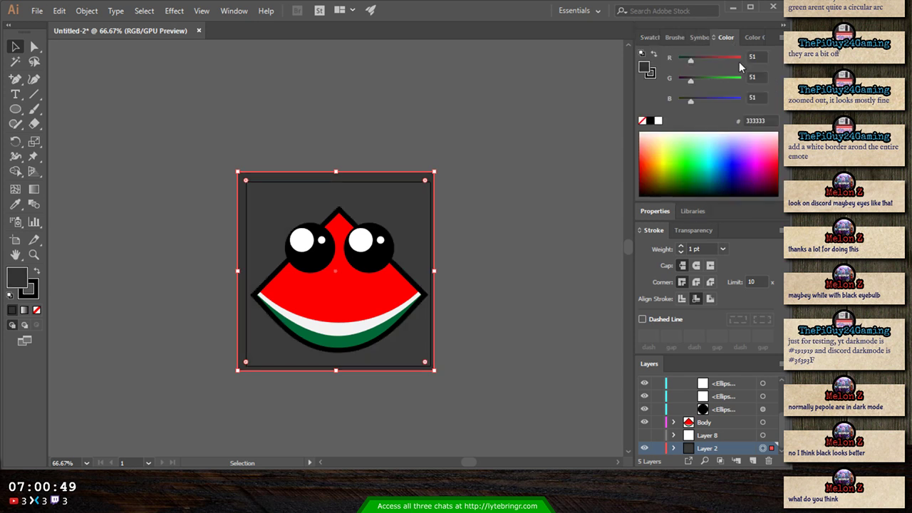
pyautogui.click(767, 121)
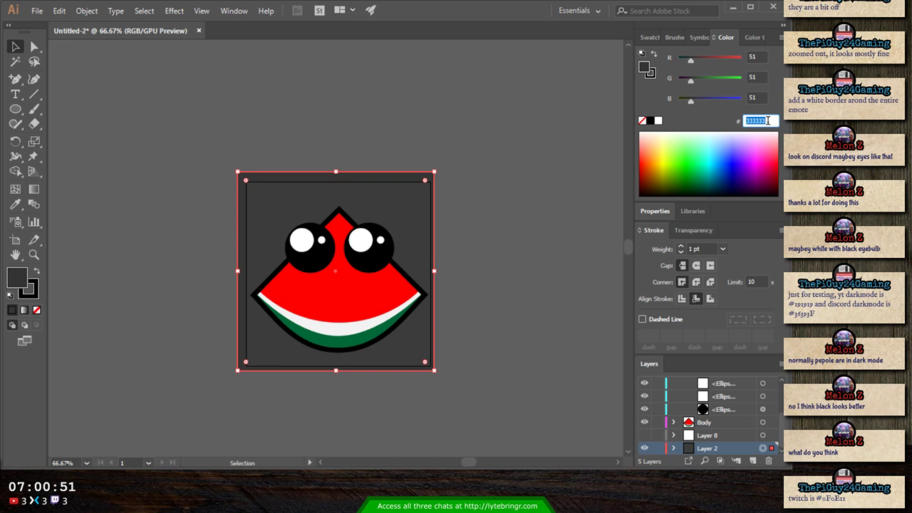
pyautogui.write('222')
pyautogui.press('Return')
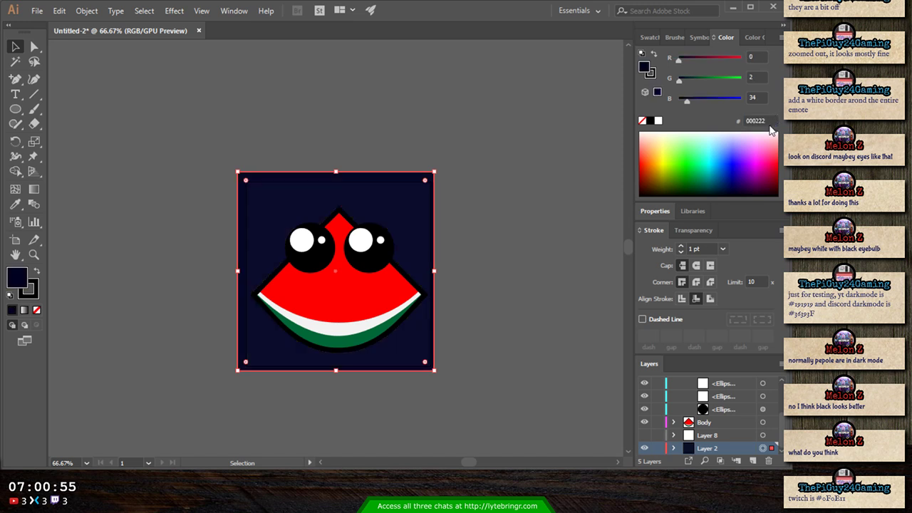
# - Set the Layer 2 background square's fill to hex 191919 and clear the selection
pyautogui.click(768, 119)
pyautogui.write('1')
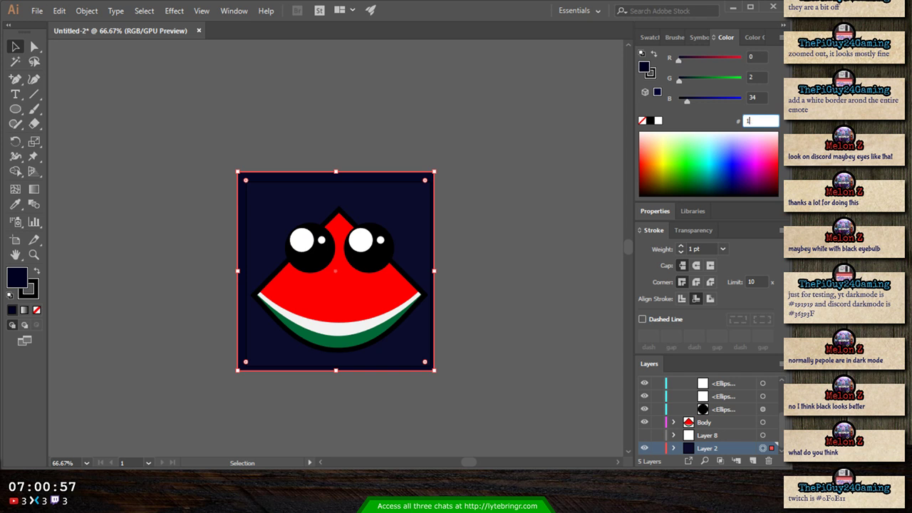
pyautogui.write('91919')
pyautogui.press('Return')
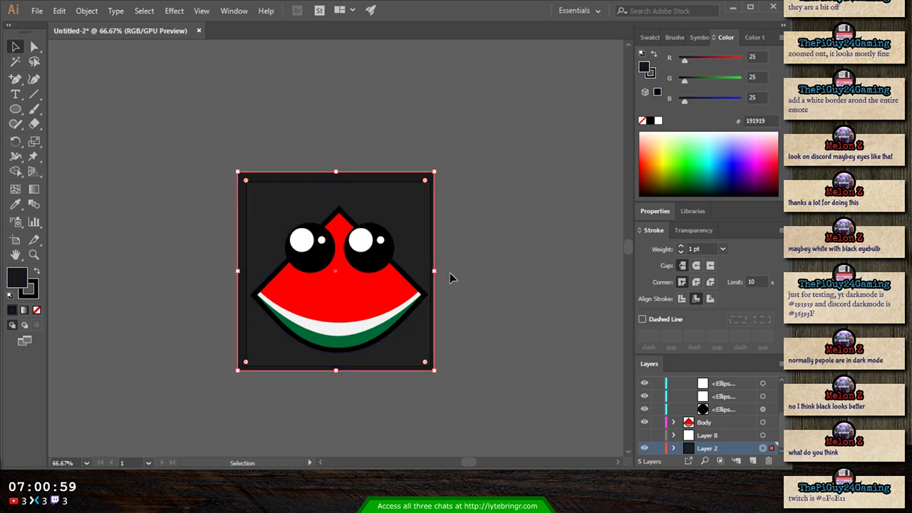
pyautogui.click(503, 288)
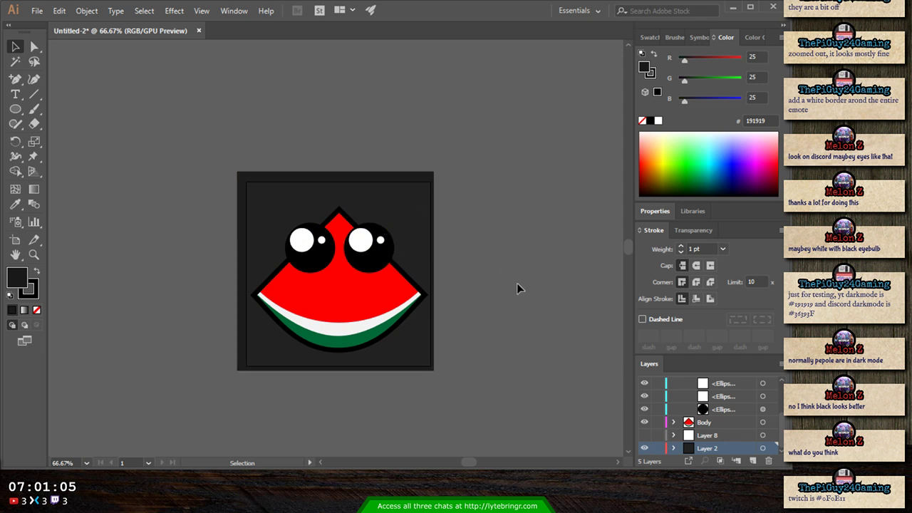
# - Try to recolor the background with hex 0f0e11 while nothing is selected
pyautogui.click(769, 118)
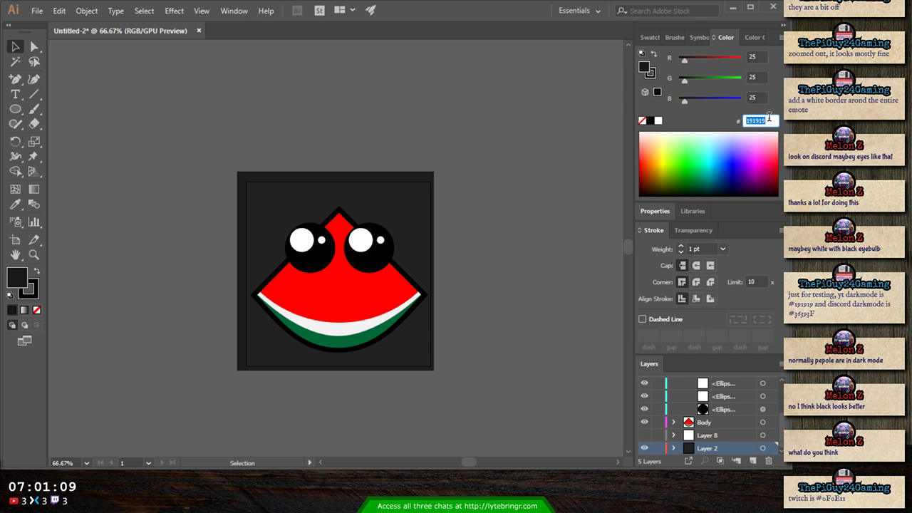
pyautogui.write('363')
pyautogui.press('Return')
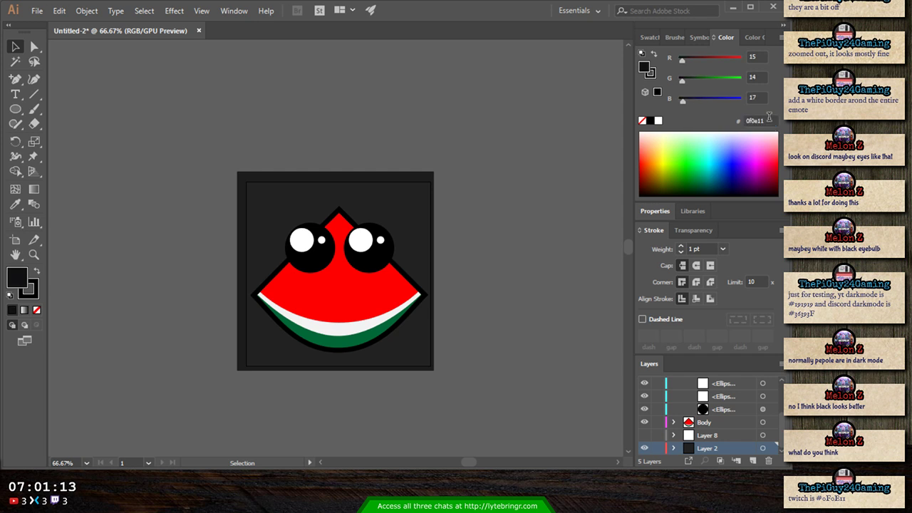
pyautogui.click(768, 119)
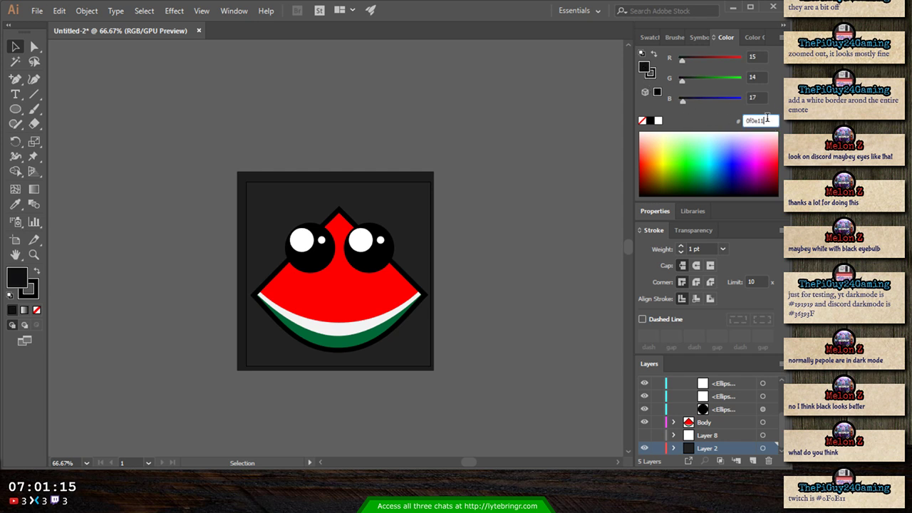
# - Select the Layer 2 background square, set its fill to hex 0f0e11 and deselect it
pyautogui.click(762, 448)
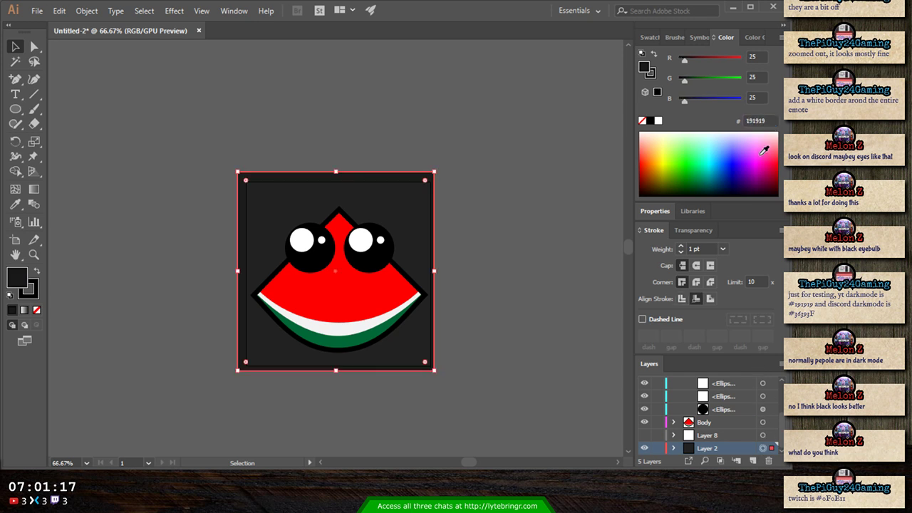
pyautogui.click(765, 119)
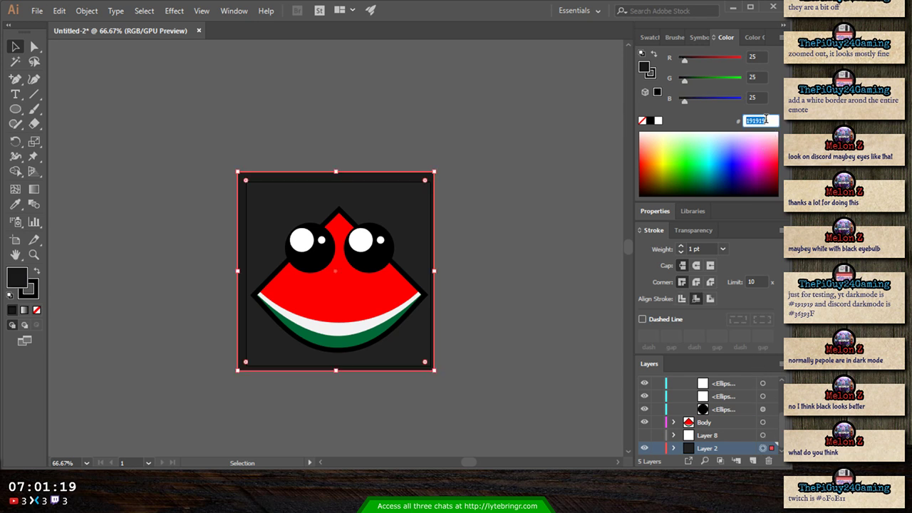
pyautogui.write('0f0e11')
pyautogui.press('Return')
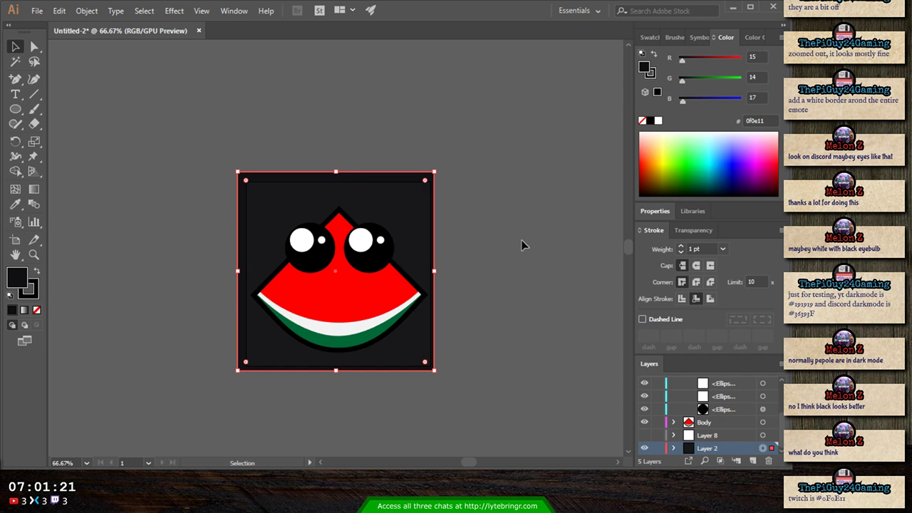
pyautogui.click(502, 296)
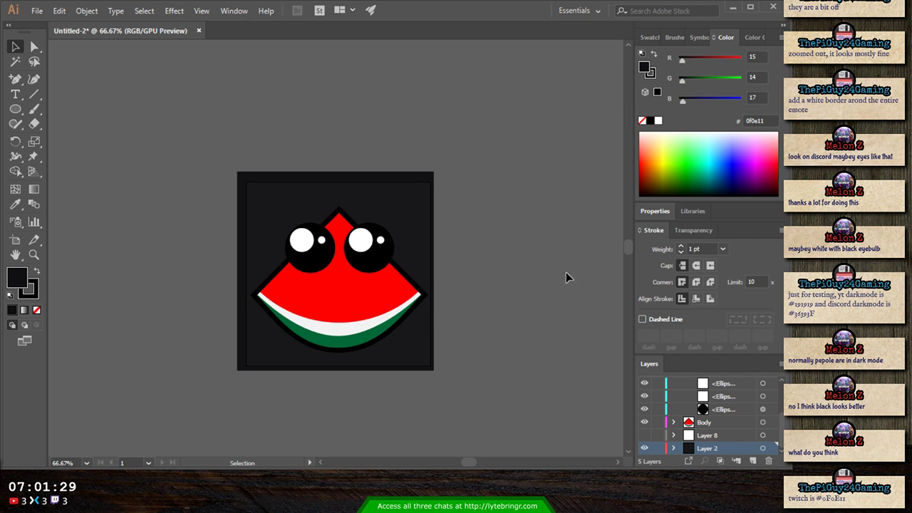
# - Examine how the emote's outline and eyes read against the near-black background at a tiny size and at working size
pyautogui.scroll(1, 566, 277)
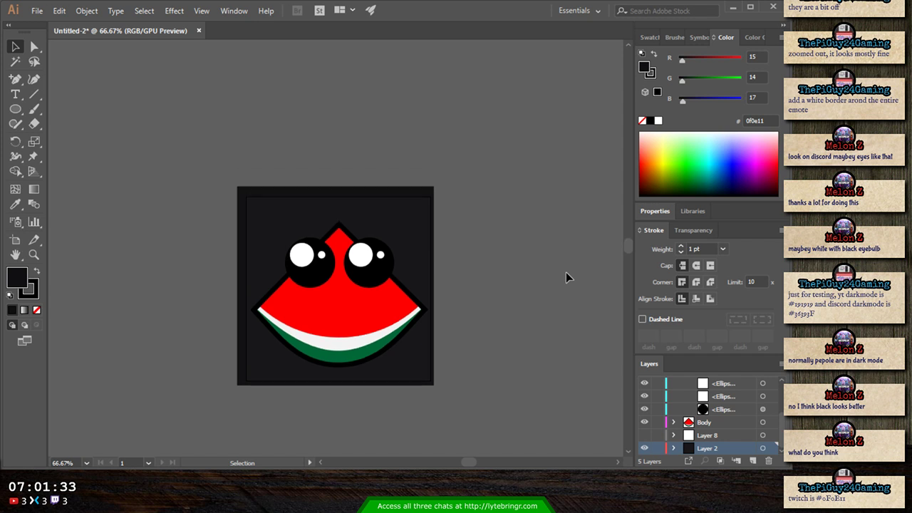
pyautogui.scroll(-1, 558, 262)
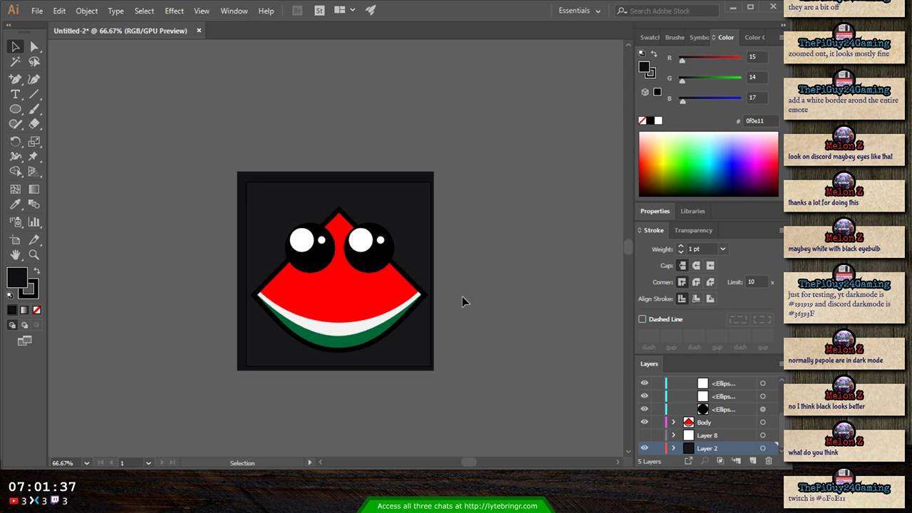
pyautogui.hotkey('ctrl', '-')
pyautogui.hotkey('ctrl', '-')
pyautogui.hotkey('ctrl', '-')
pyautogui.hotkey('ctrl', '-')
pyautogui.hotkey('ctrl', '-')
pyautogui.hotkey('ctrl', '-')
pyautogui.hotkey('ctrl', '-')
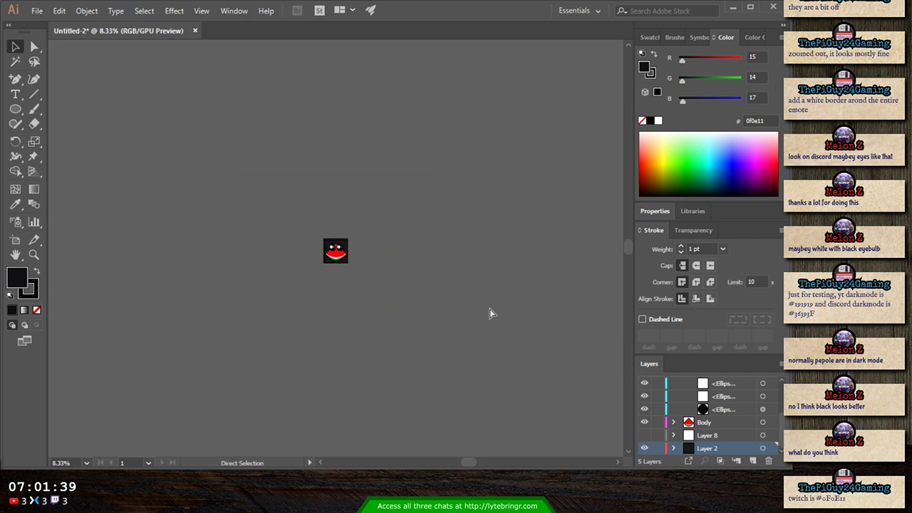
pyautogui.hotkey('ctrl', '+')
pyautogui.hotkey('ctrl', '+')
pyautogui.hotkey('ctrl', '+')
pyautogui.hotkey('ctrl', '+')
pyautogui.hotkey('ctrl', '+')
pyautogui.hotkey('ctrl', '+')
pyautogui.hotkey('ctrl', '+')
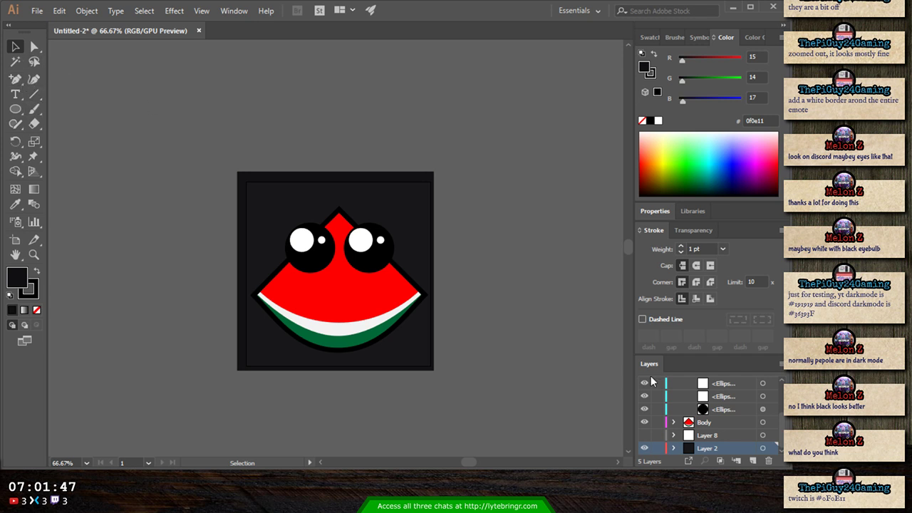
# - Lock the topmost white highlight ellipse in the Left Eye layer
pyautogui.click(657, 448)
pyautogui.scroll(3, 677, 416)
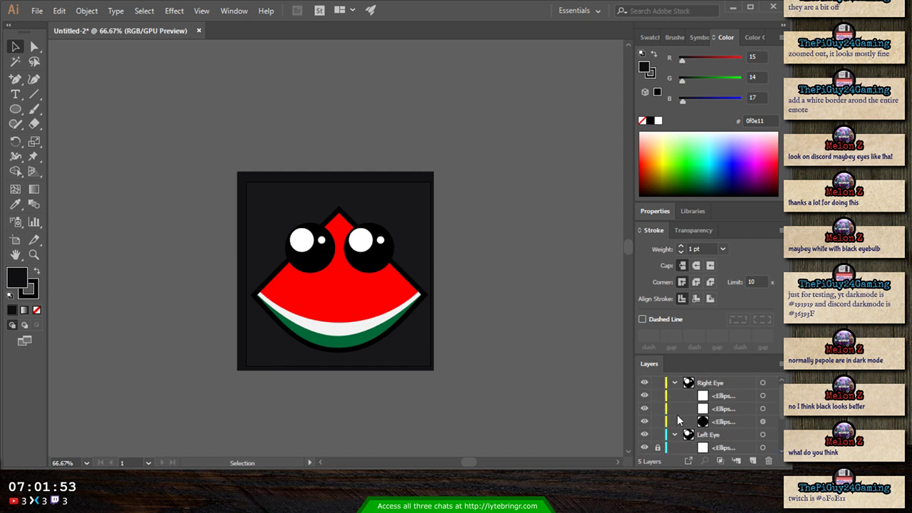
# - Unlock the three ellipses inside the Left Eye layer
pyautogui.scroll(-3, 657, 423)
pyautogui.scroll(1, 656, 416)
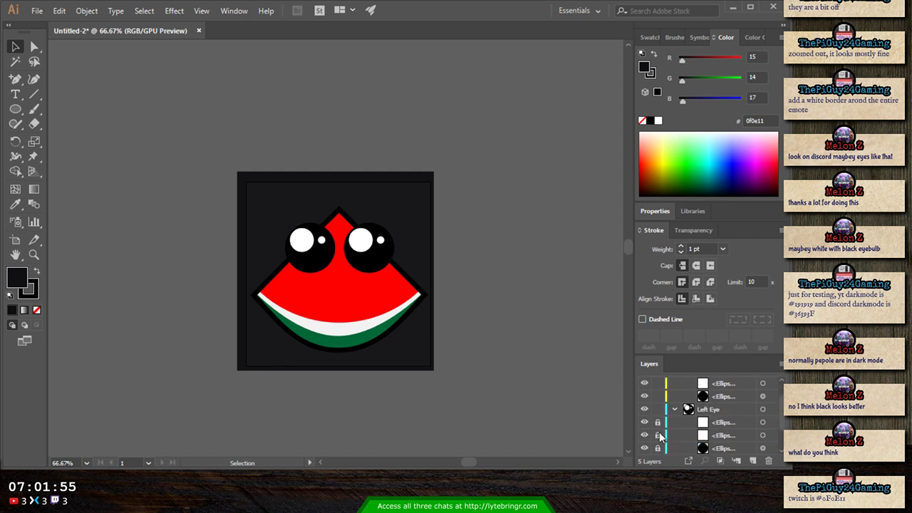
pyautogui.click(657, 422)
pyautogui.click(657, 434)
pyautogui.scroll(-1, 660, 443)
pyautogui.click(658, 412)
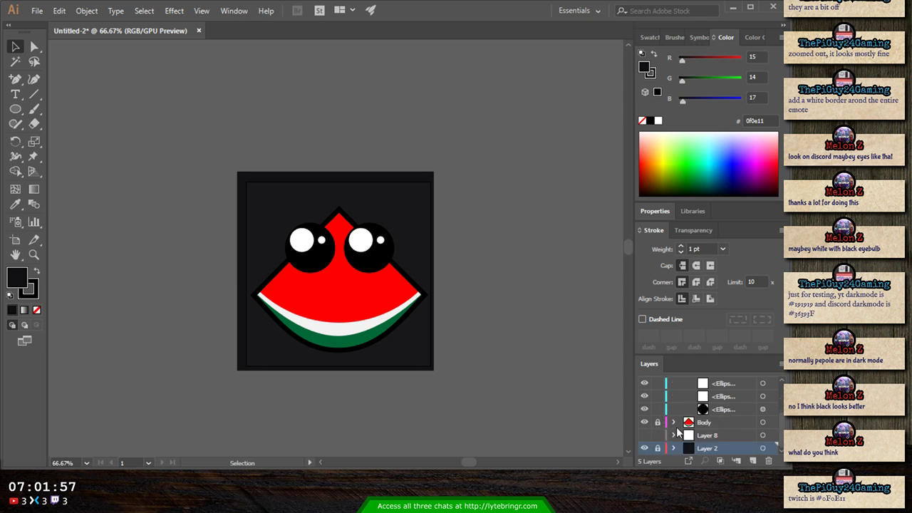
# - Collapse the Left Eye and Right Eye layers and lock both of them
pyautogui.scroll(1, 676, 426)
pyautogui.click(674, 410)
pyautogui.scroll(1, 674, 411)
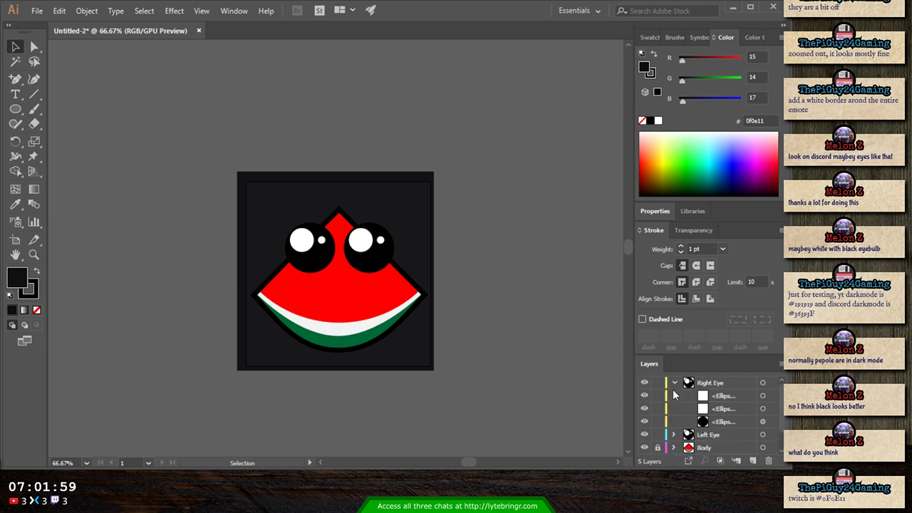
pyautogui.click(674, 383)
pyautogui.click(657, 383)
pyautogui.click(658, 395)
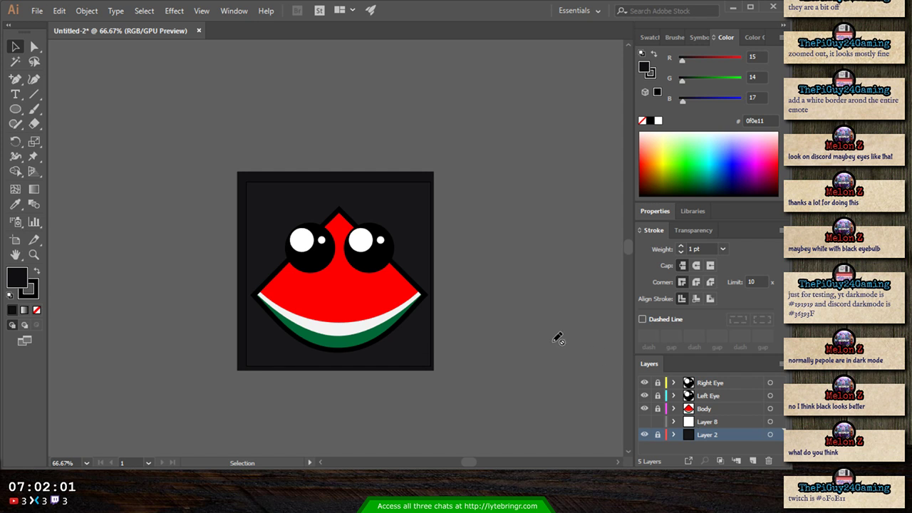
# - Add a new layer and place it directly above the Body layer, beneath both eye layers
pyautogui.click(17, 80)
pyautogui.press('p')
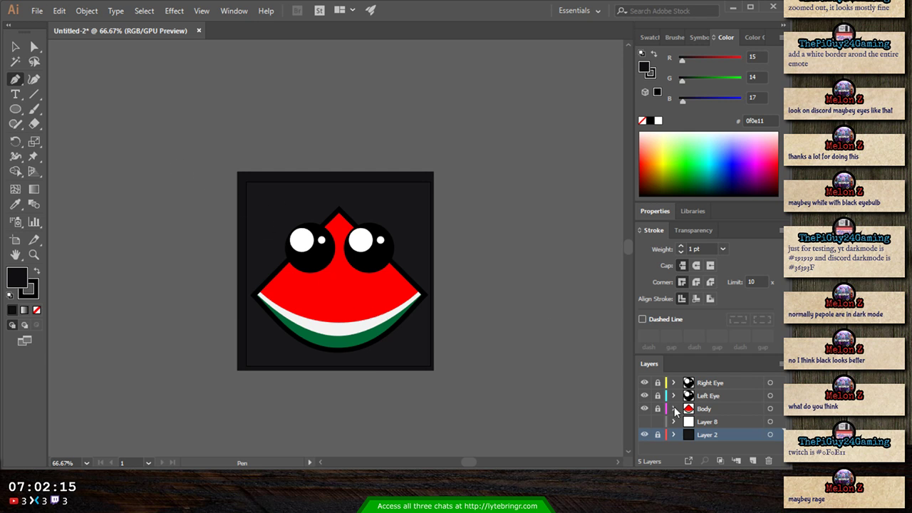
pyautogui.click(753, 461)
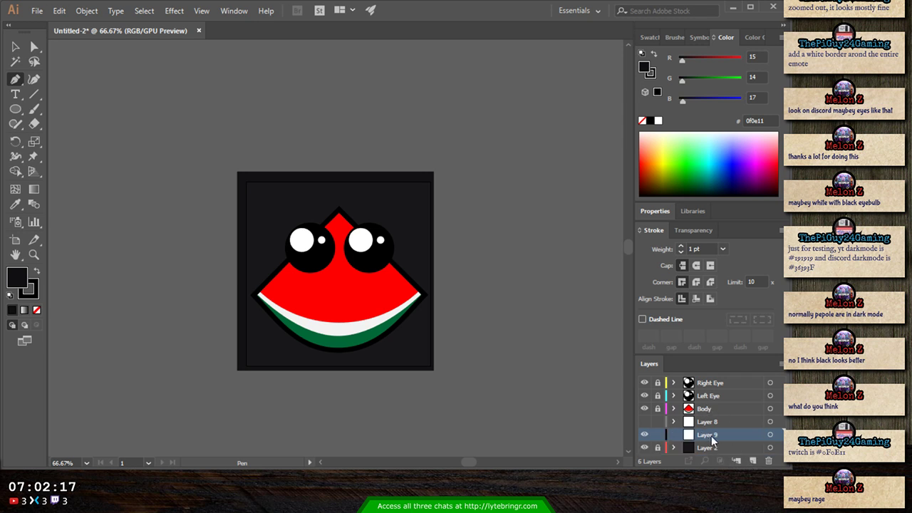
pyautogui.moveTo(711, 436); pyautogui.dragTo(713, 403)
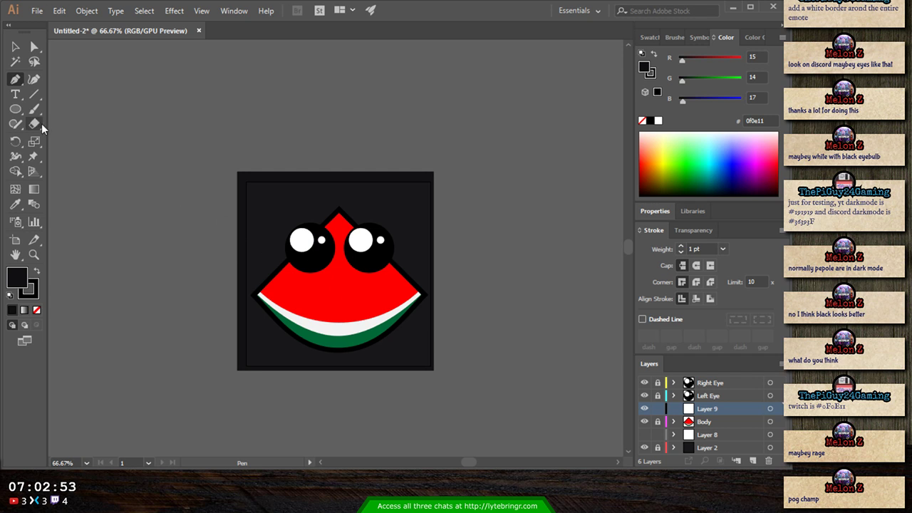
# - Draw a wide horizontal ellipse as a mouth below the eyes on the new layer and nudge it slightly
pyautogui.click(15, 111)
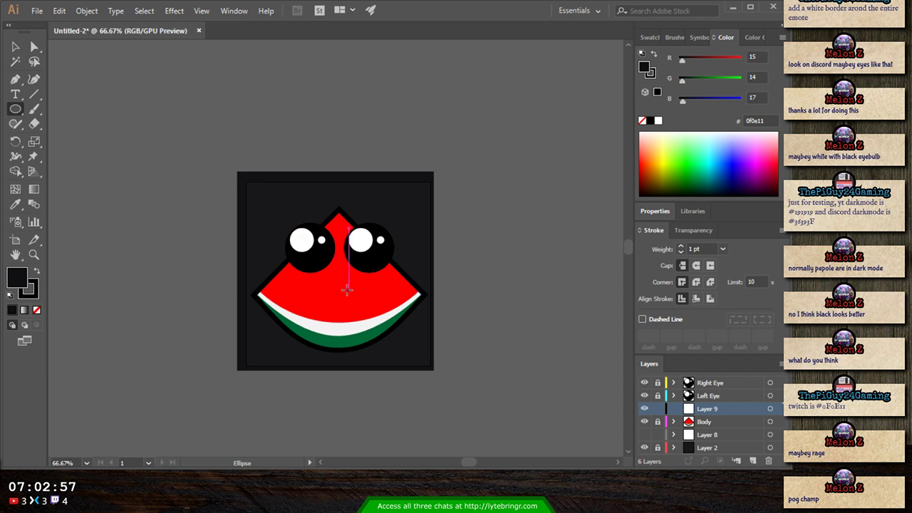
pyautogui.moveTo(324, 285); pyautogui.dragTo(380, 312)
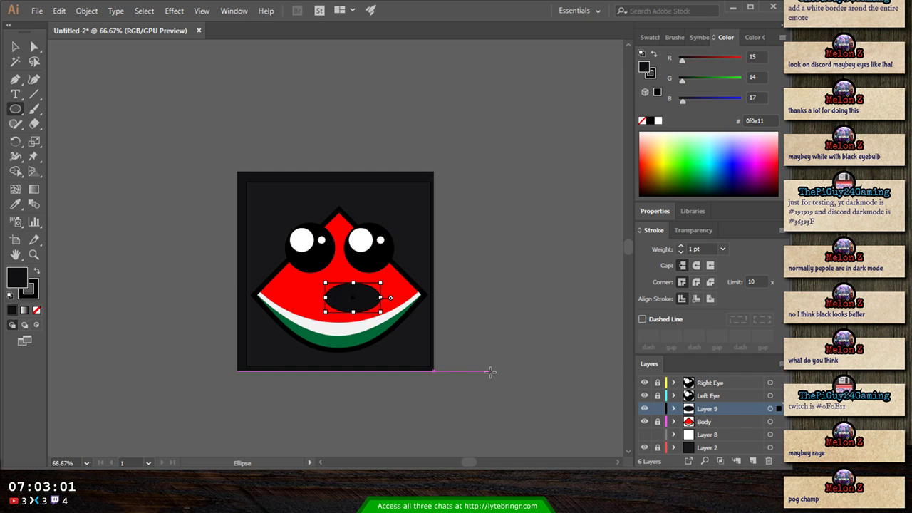
pyautogui.press('Right')
pyautogui.press('Right')
pyautogui.press('Right')
pyautogui.press('Right')
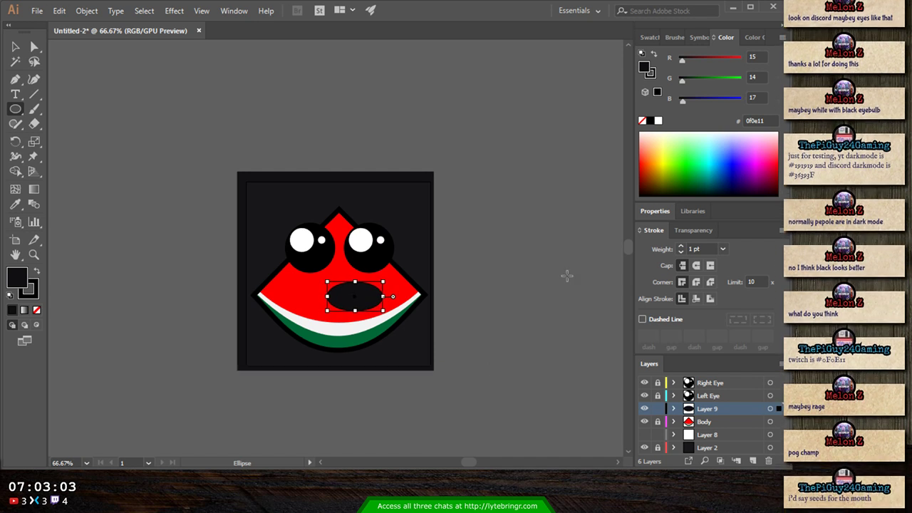
# - Try pink and bright red fills on the mouth ellipse, settling on dark red 60000a
pyautogui.click(657, 38)
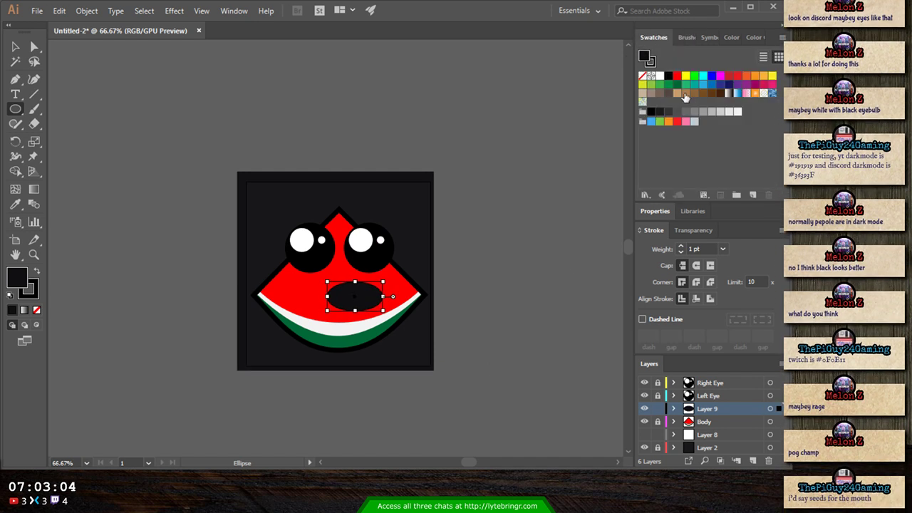
pyautogui.click(650, 62)
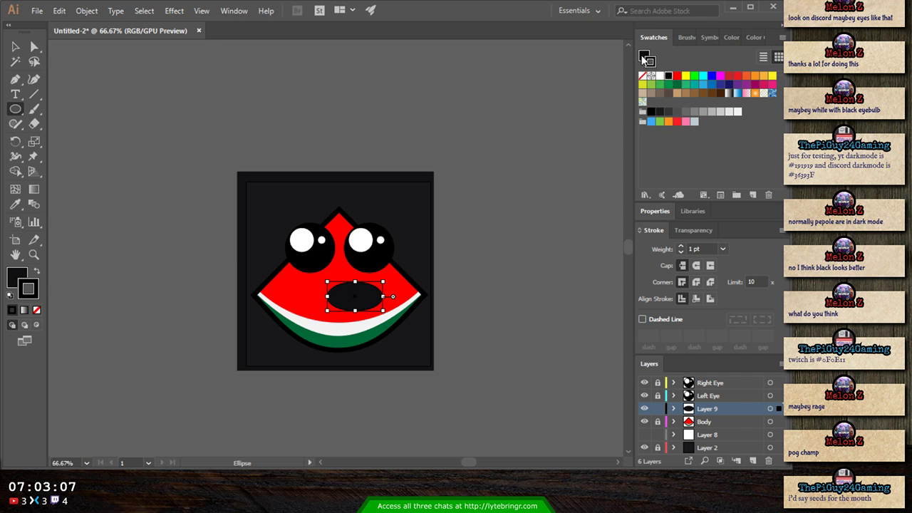
pyautogui.click(644, 57)
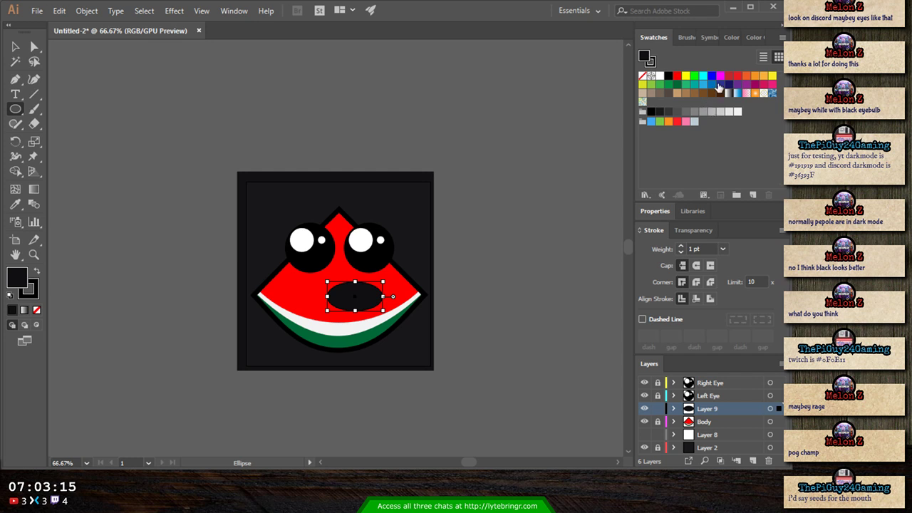
pyautogui.click(686, 122)
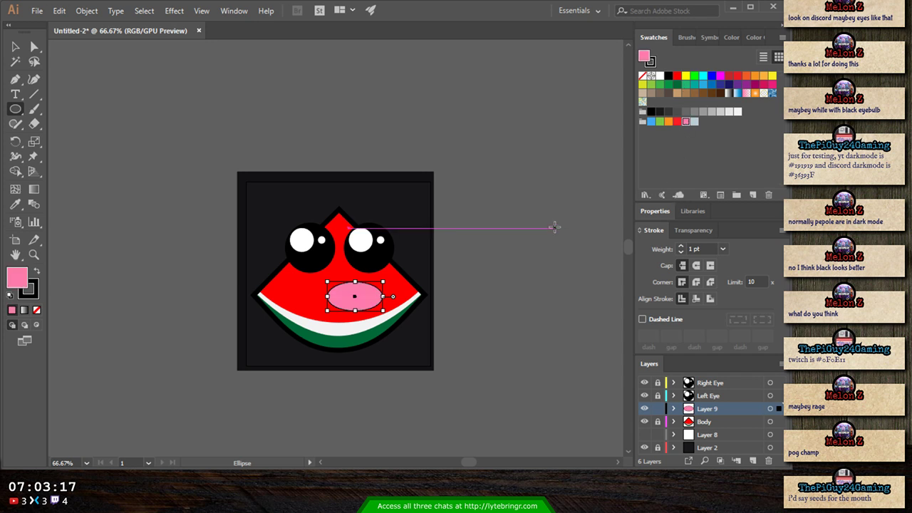
pyautogui.click(677, 76)
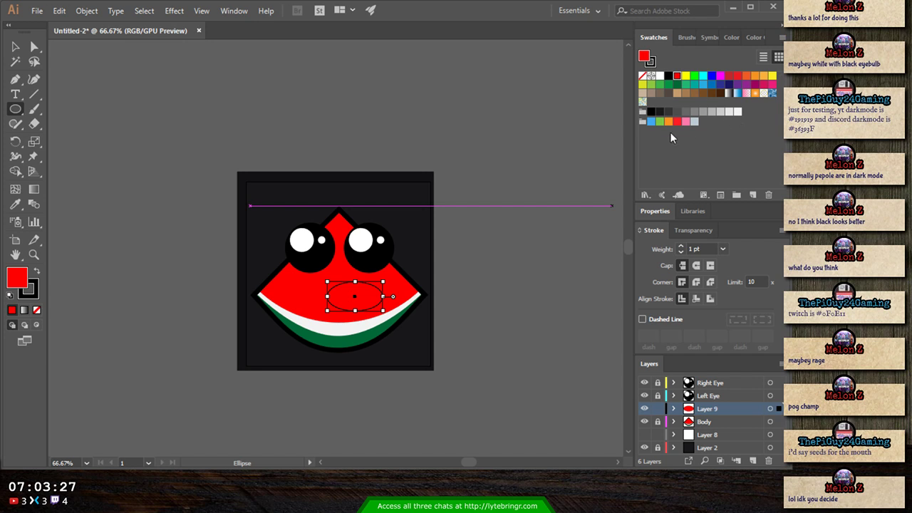
pyautogui.click(731, 37)
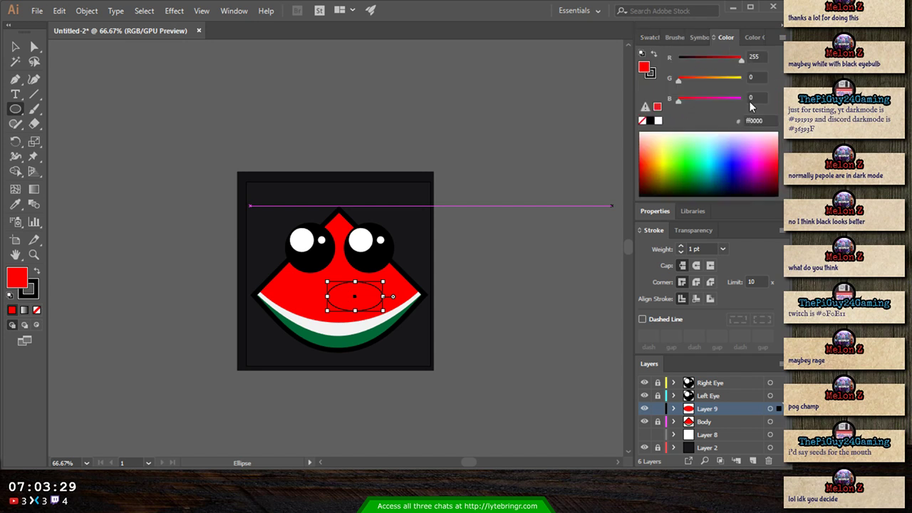
pyautogui.moveTo(775, 160)
pyautogui.mouseDown()
pyautogui.moveTo(777, 142)
pyautogui.moveTo(778, 176)
pyautogui.mouseUp()
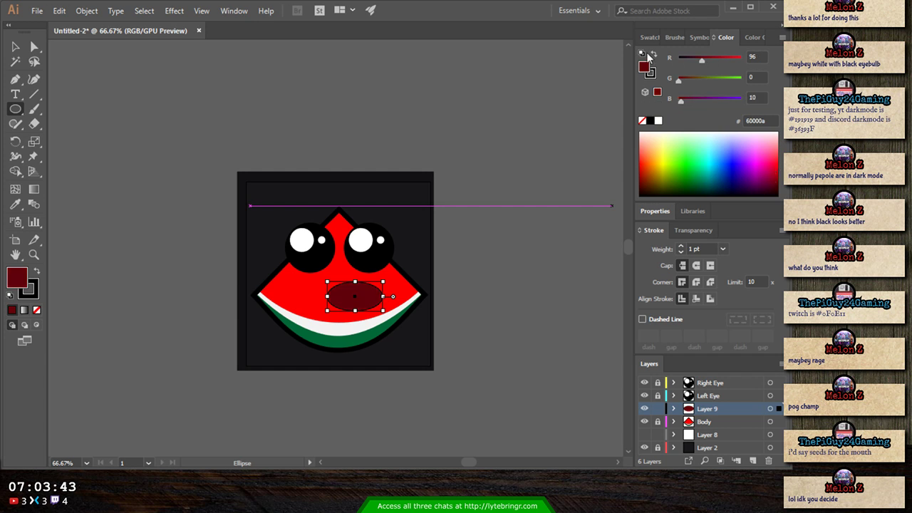
# - Set the mouth ellipse's black stroke weight to 17 pt
pyautogui.click(656, 76)
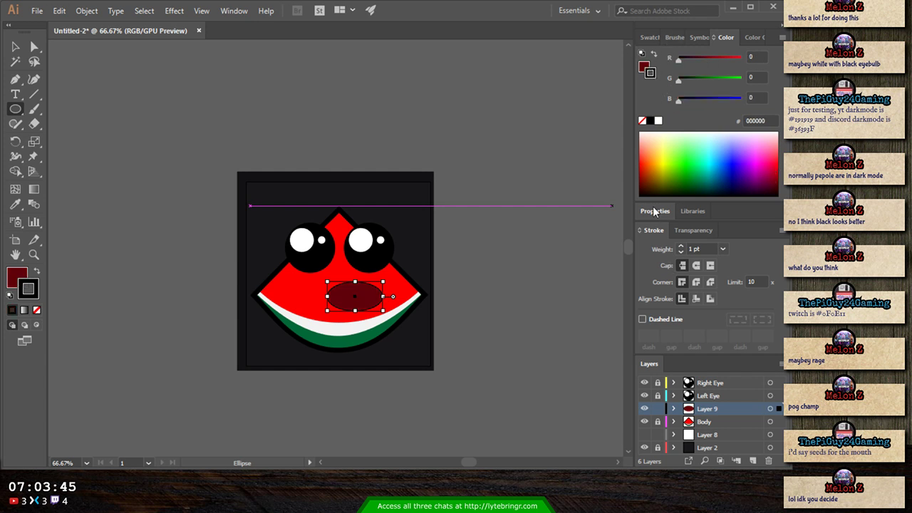
pyautogui.click(682, 245)
pyautogui.click(682, 246)
pyautogui.click(682, 245)
pyautogui.click(682, 246)
pyautogui.click(682, 246)
pyautogui.click(681, 246)
pyautogui.click(682, 245)
pyautogui.click(681, 245)
pyautogui.click(682, 246)
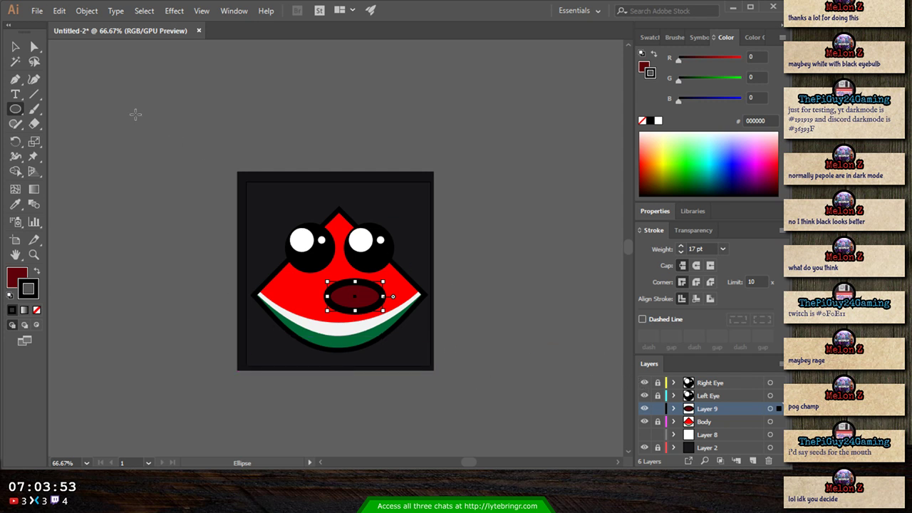
# - Deselect the mouth ellipse and examine how the emote reads at thumbnail size, about 8.33% zoom
pyautogui.click(16, 48)
pyautogui.click(130, 243)
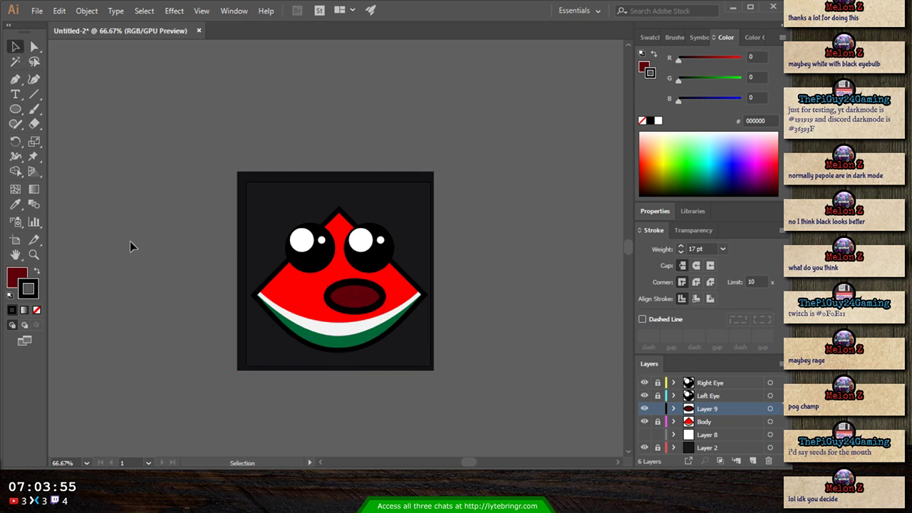
pyautogui.hotkey('ctrl', '-')
pyautogui.hotkey('ctrl', '-')
pyautogui.hotkey('ctrl', '-')
pyautogui.hotkey('ctrl', '-')
pyautogui.hotkey('ctrl', '-')
pyautogui.hotkey('ctrl', '-')
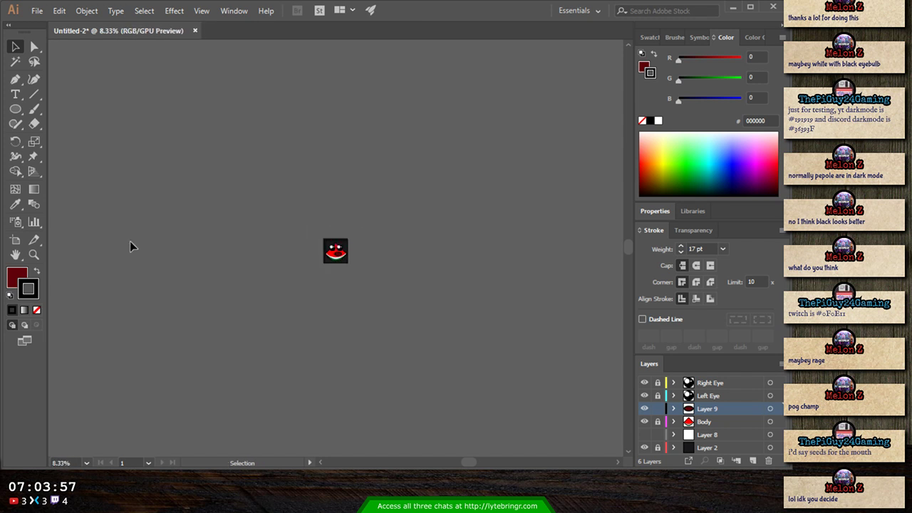
pyautogui.hotkey('ctrl', '+')
pyautogui.hotkey('ctrl', '+')
pyautogui.hotkey('ctrl', '+')
pyautogui.hotkey('ctrl', '+')
pyautogui.hotkey('ctrl', '+')
pyautogui.hotkey('ctrl', '+')
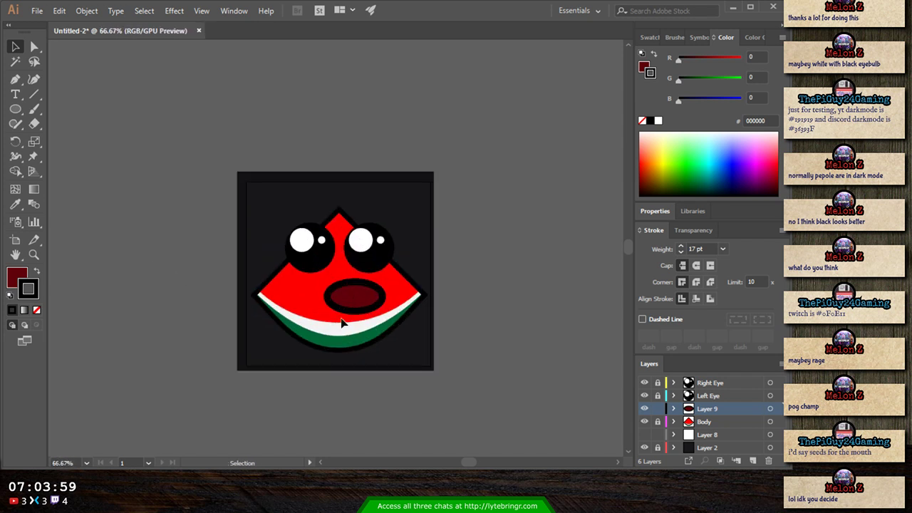
# - Shift the mouth ellipse leftward across the watermelon's centre line and check the emote at thumbnail size
pyautogui.moveTo(338, 307)
pyautogui.mouseDown()
pyautogui.moveTo(300, 310)
pyautogui.moveTo(342, 314)
pyautogui.mouseUp()
pyautogui.hotkey('ctrl', '-')
pyautogui.hotkey('ctrl', '-')
pyautogui.hotkey('ctrl', '-')
pyautogui.hotkey('ctrl', '-')
pyautogui.hotkey('ctrl', '-')
pyautogui.hotkey('ctrl', '-')
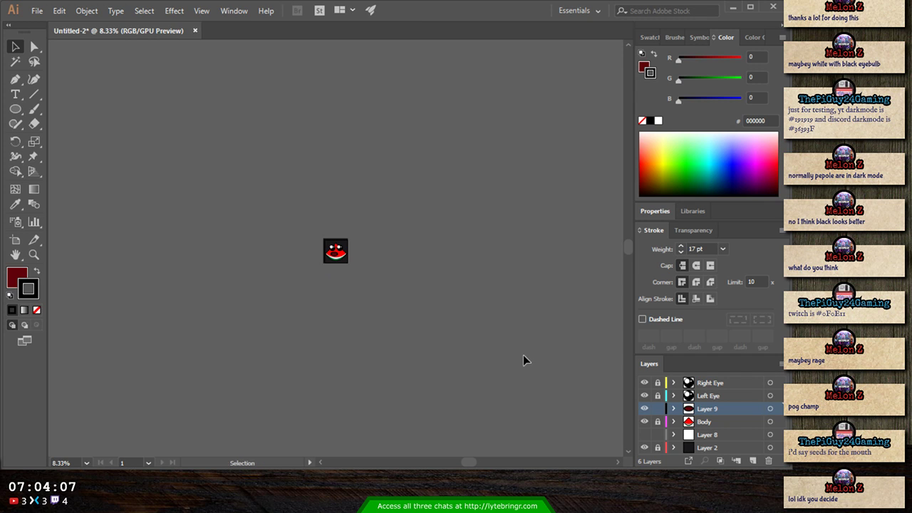
pyautogui.hotkey('ctrl', '+')
pyautogui.hotkey('ctrl', '+')
pyautogui.hotkey('ctrl', '+')
pyautogui.hotkey('ctrl', '+')
pyautogui.hotkey('ctrl', '+')
pyautogui.hotkey('ctrl', '+')
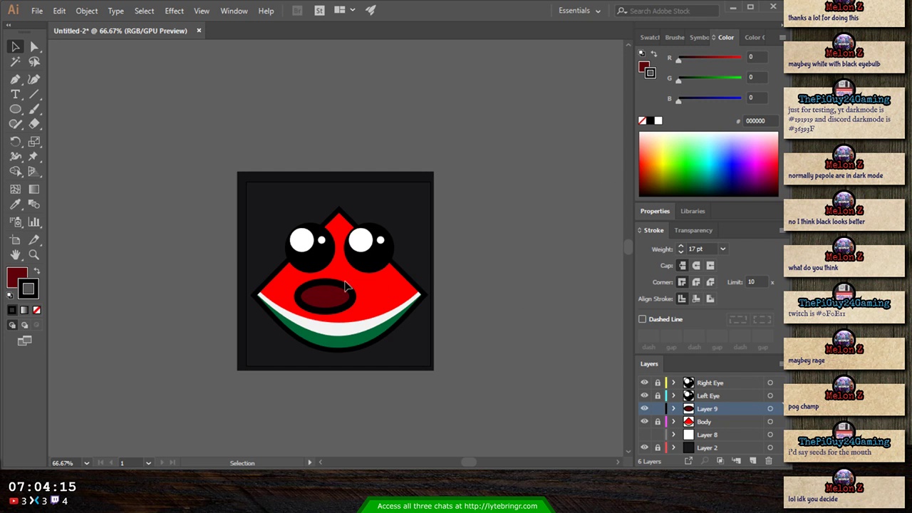
# - Delete the dark red mouth ellipse from the new layer
pyautogui.scroll(1, 334, 285)
pyautogui.scroll(-2, 427, 277)
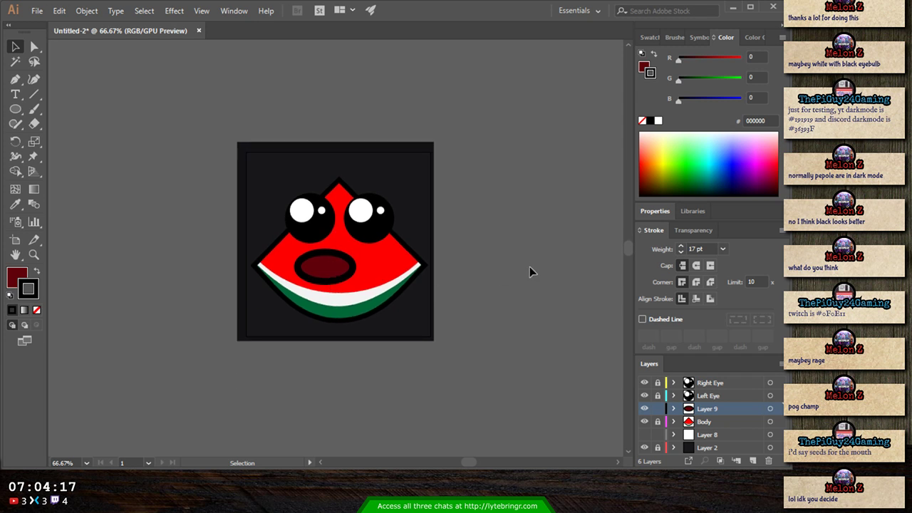
pyautogui.hotkey('ctrl', '+')
pyautogui.hotkey('ctrl', '+')
pyautogui.hotkey('ctrl', '-')
pyautogui.hotkey('ctrl', '-')
pyautogui.click(339, 268)
pyautogui.click(481, 267)
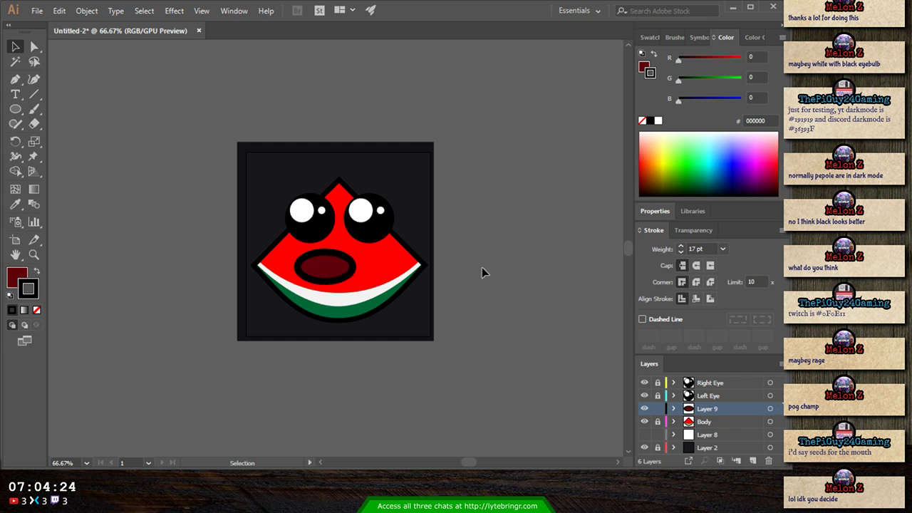
pyautogui.click(344, 279)
pyautogui.press('Delete')
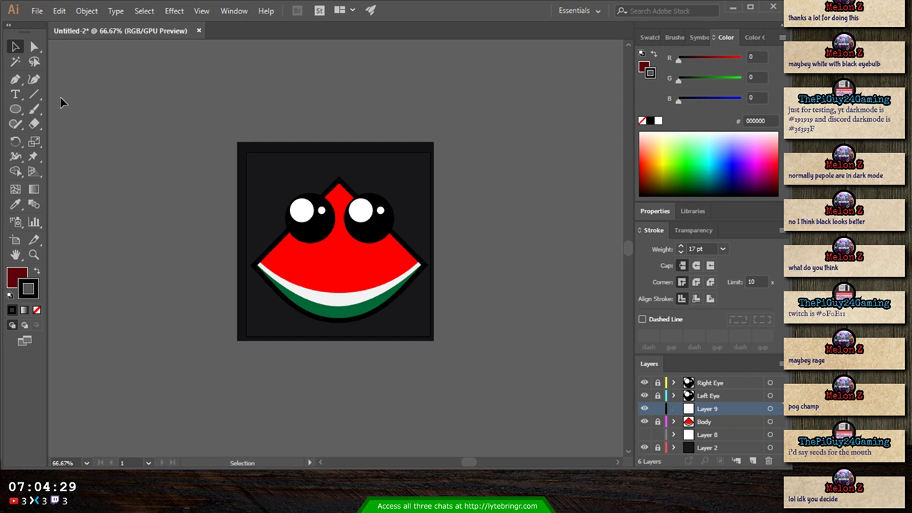
# - Draw a closed, curved smiling mouth below the eyes with the Pen tool, spanning from under one eye to the other
pyautogui.click(15, 79)
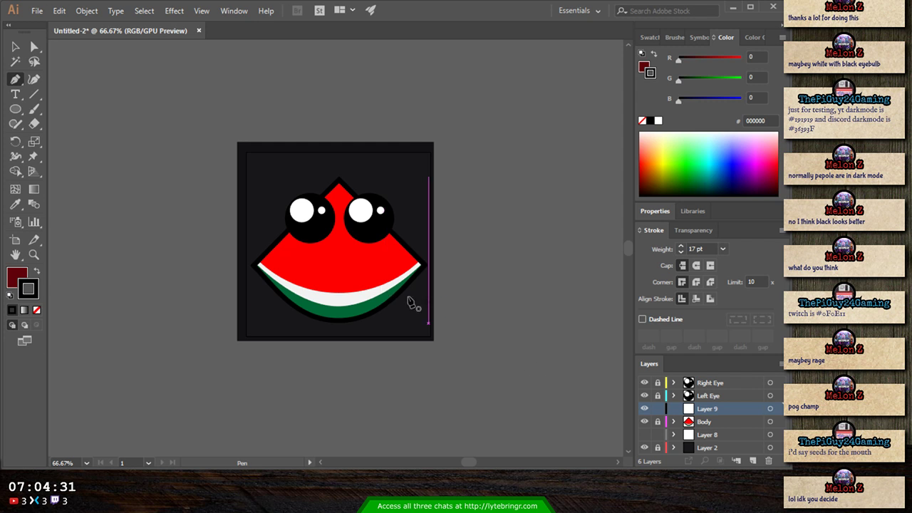
pyautogui.click(329, 255)
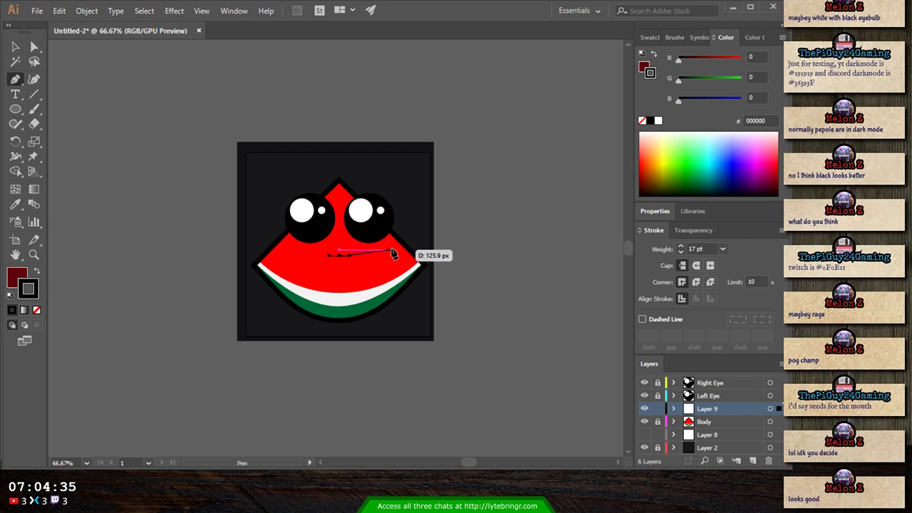
pyautogui.moveTo(386, 250); pyautogui.dragTo(417, 274)
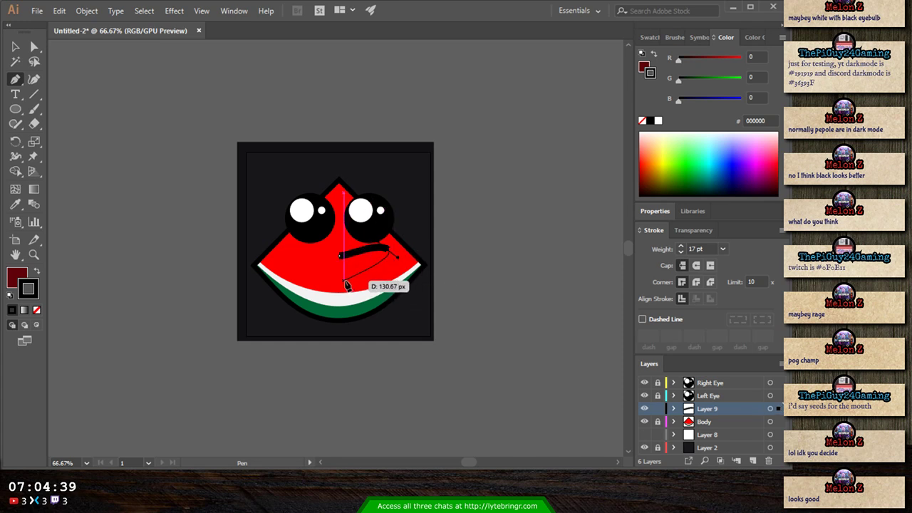
pyautogui.moveTo(343, 284)
pyautogui.mouseDown()
pyautogui.moveTo(314, 286)
pyautogui.moveTo(295, 257)
pyautogui.moveTo(300, 242)
pyautogui.moveTo(364, 262)
pyautogui.mouseUp()
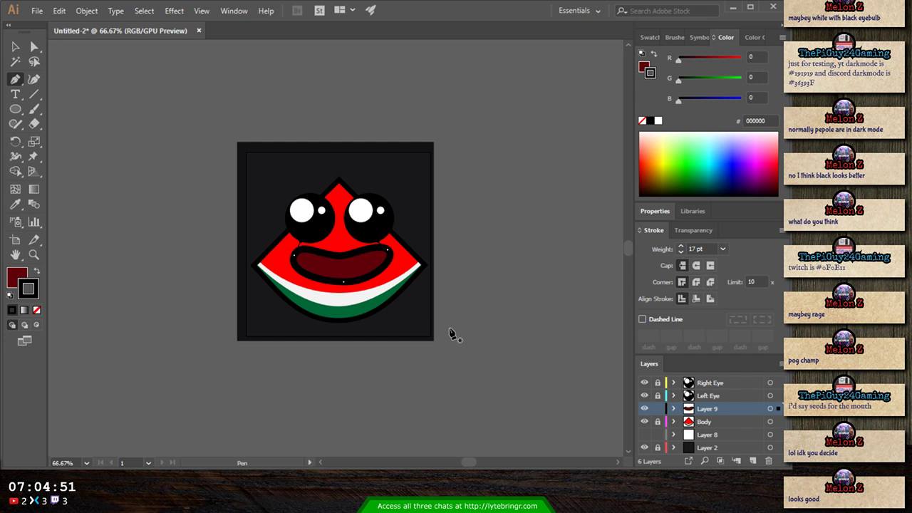
pyautogui.press('v')
pyautogui.click(483, 260)
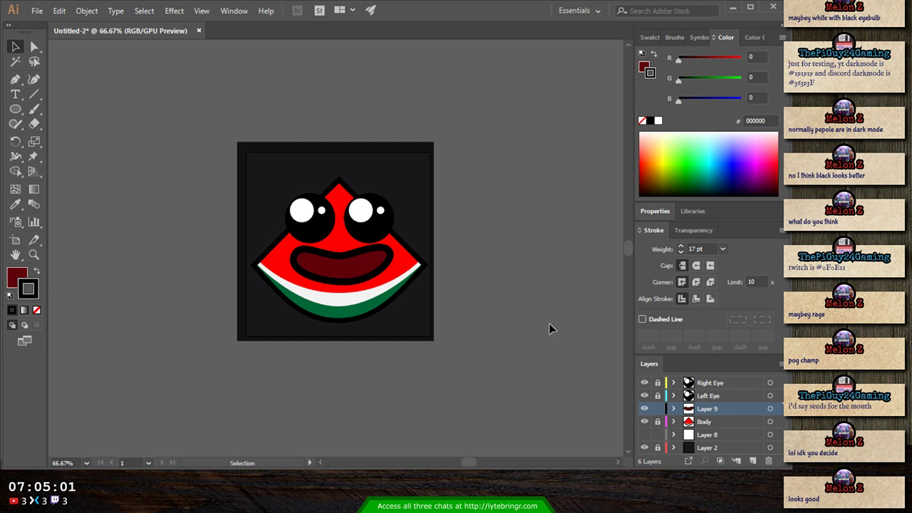
# - Fill the smiling mouth shape with white, keeping its black outline, and deselect it
pyautogui.click(376, 284)
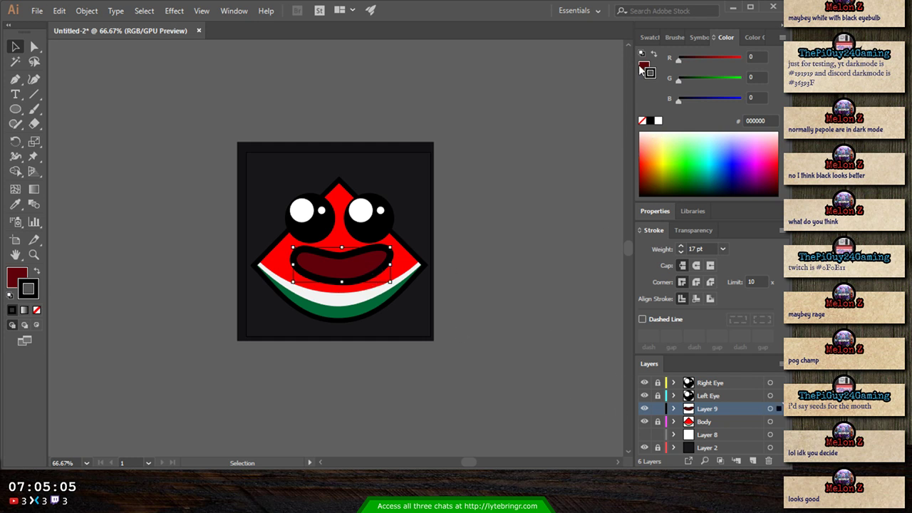
pyautogui.click(657, 120)
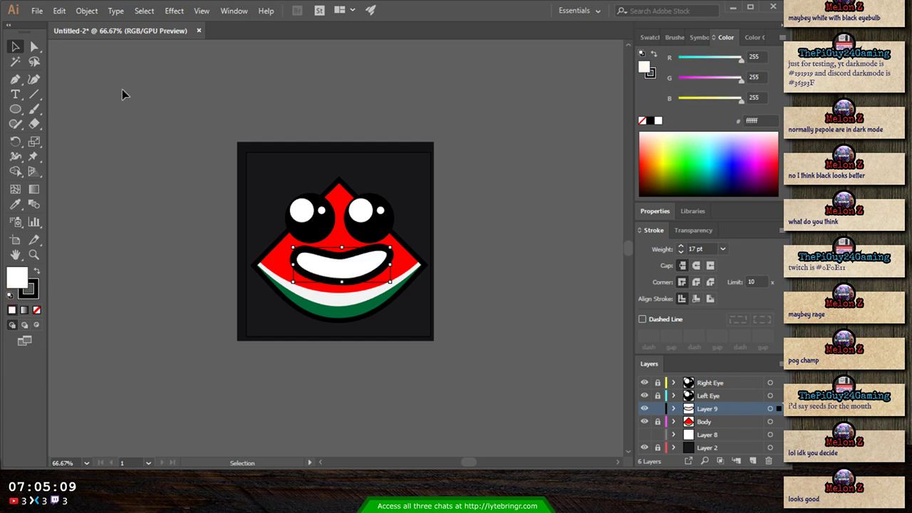
pyautogui.press('a')
pyautogui.click(121, 184)
pyautogui.hotkey('ctrl', '-')
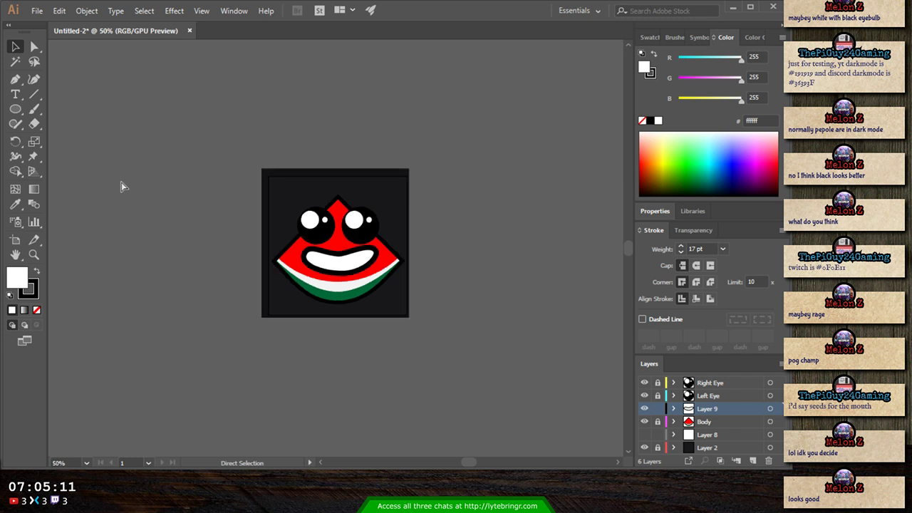
# - Check how the emote with the white smiling mouth reads at thumbnail size
pyautogui.hotkey('ctrl', '-')
pyautogui.hotkey('ctrl', '-')
pyautogui.hotkey('ctrl', '-')
pyautogui.hotkey('ctrl', '-')
pyautogui.hotkey('ctrl', '-')
pyautogui.hotkey('ctrl', '-')
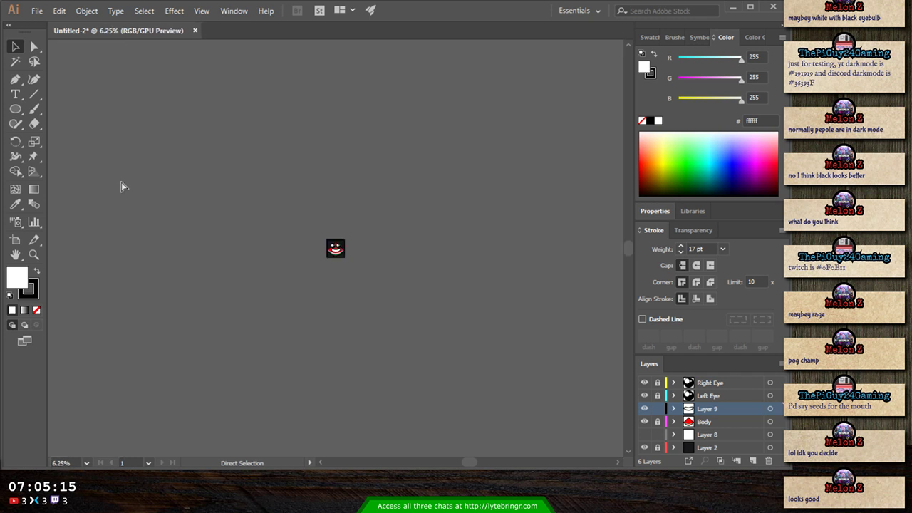
pyautogui.hotkey('ctrl', '1')
# - Move the mouth's right corner anchor slightly outward and steepen its handles to round that end, then deselect the path
pyautogui.press('v')
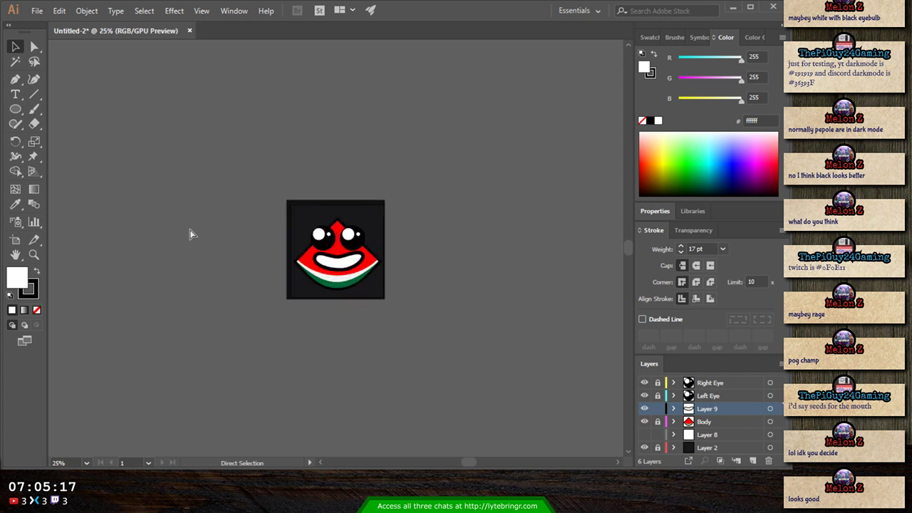
pyautogui.click(420, 282)
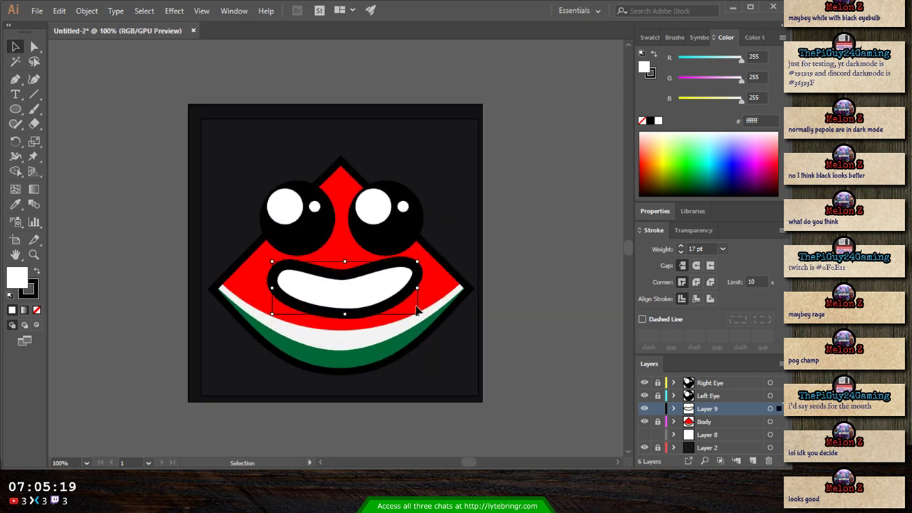
pyautogui.click(34, 46)
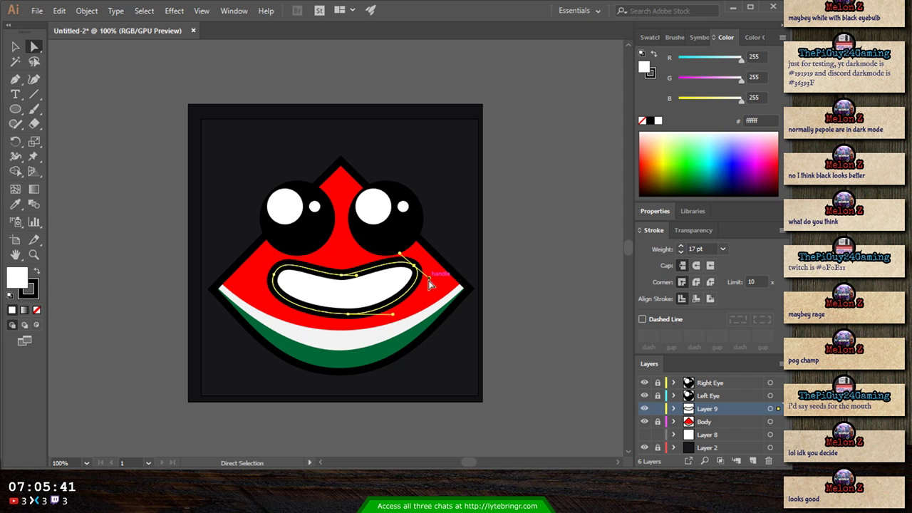
pyautogui.moveTo(428, 279); pyautogui.dragTo(420, 299)
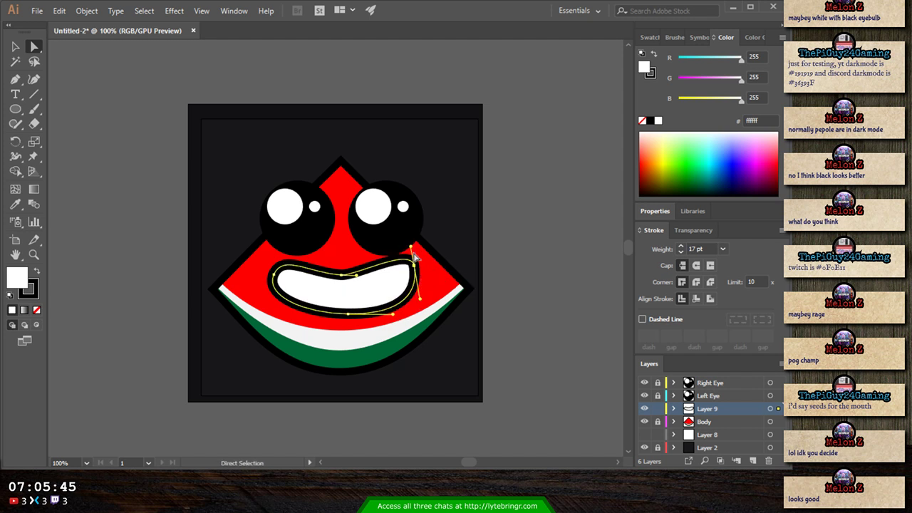
pyautogui.moveTo(416, 266); pyautogui.dragTo(426, 271)
pyautogui.click(433, 303)
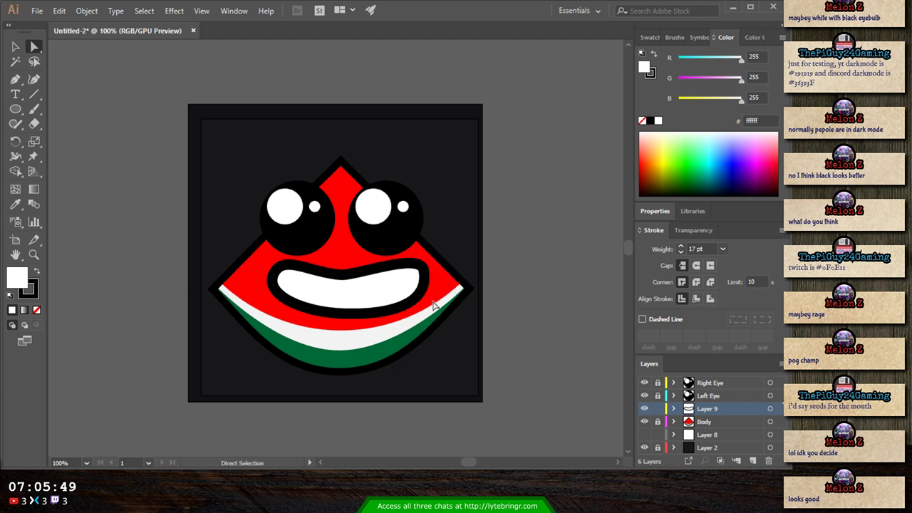
pyautogui.click(425, 271)
pyautogui.moveTo(425, 271); pyautogui.dragTo(432, 292)
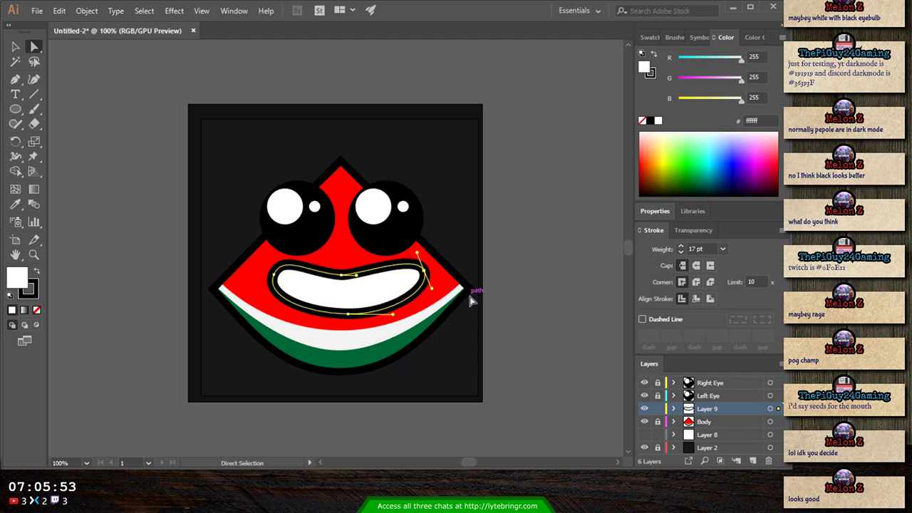
pyautogui.click(548, 246)
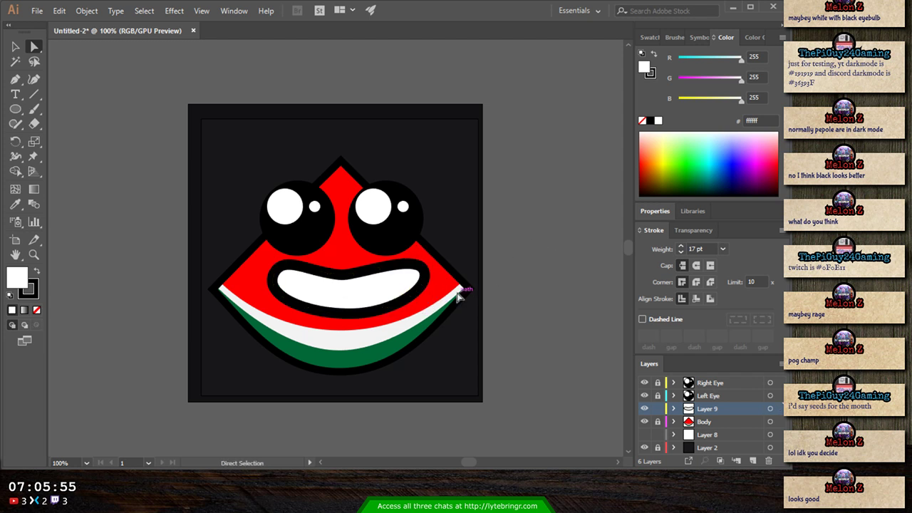
# - Examine the emote with the widened mouth at thumbnail size and at close range
pyautogui.press('v')
pyautogui.hotkey('ctrl', '-')
pyautogui.hotkey('ctrl', '-')
pyautogui.hotkey('ctrl', '-')
pyautogui.hotkey('ctrl', '-')
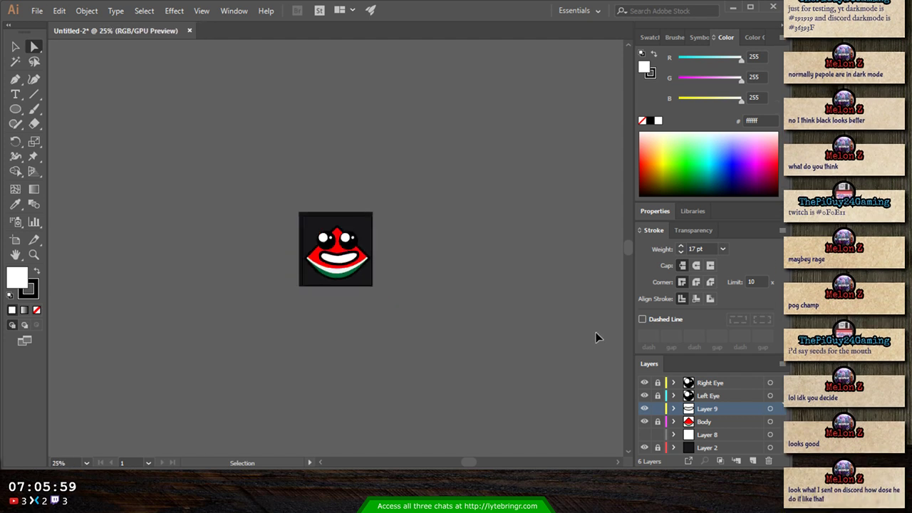
pyautogui.hotkey('ctrl', '-')
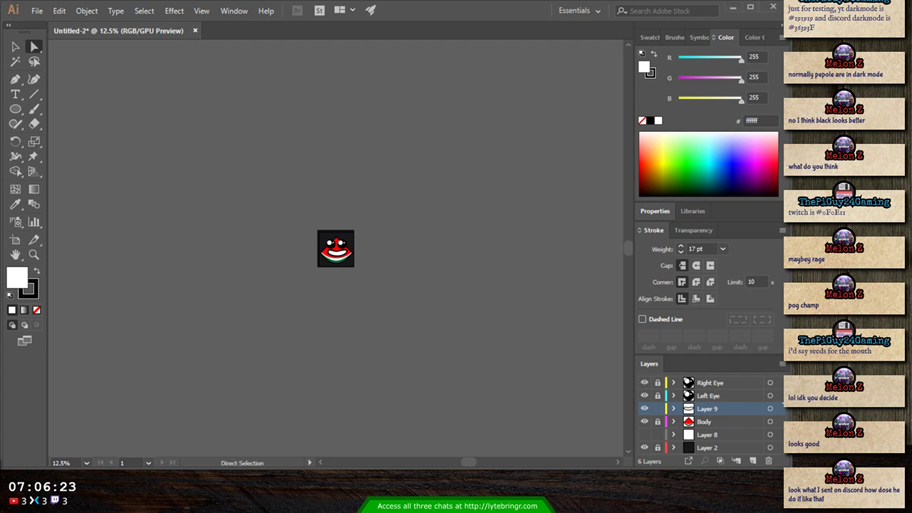
pyautogui.hotkey('ctrl', '=')
pyautogui.hotkey('ctrl', '=')
pyautogui.hotkey('ctrl', '=')
pyautogui.hotkey('ctrl', '=')
pyautogui.hotkey('ctrl', '=')
pyautogui.hotkey('ctrl', '=')
pyautogui.hotkey('ctrl', '=')
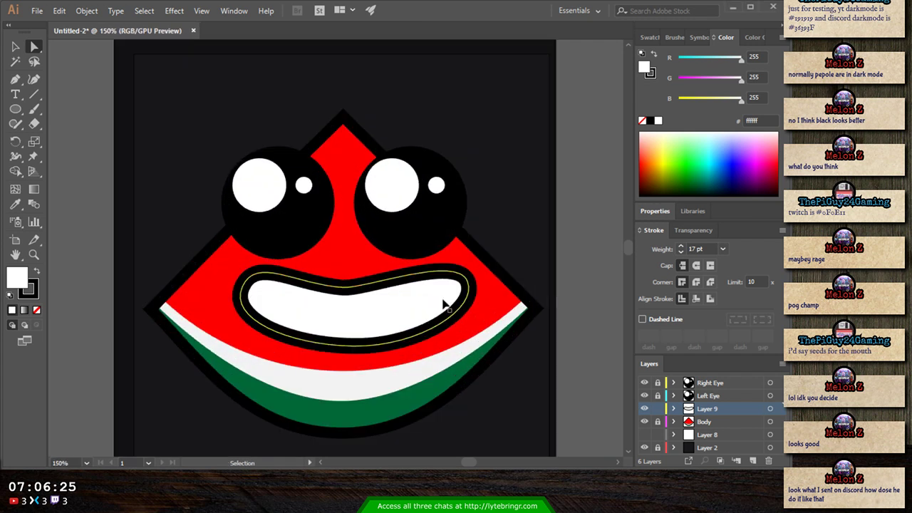
# - Raise both corner anchors of the mouth and level their handles to form a wider grin with sharper upper corners
pyautogui.click(263, 263)
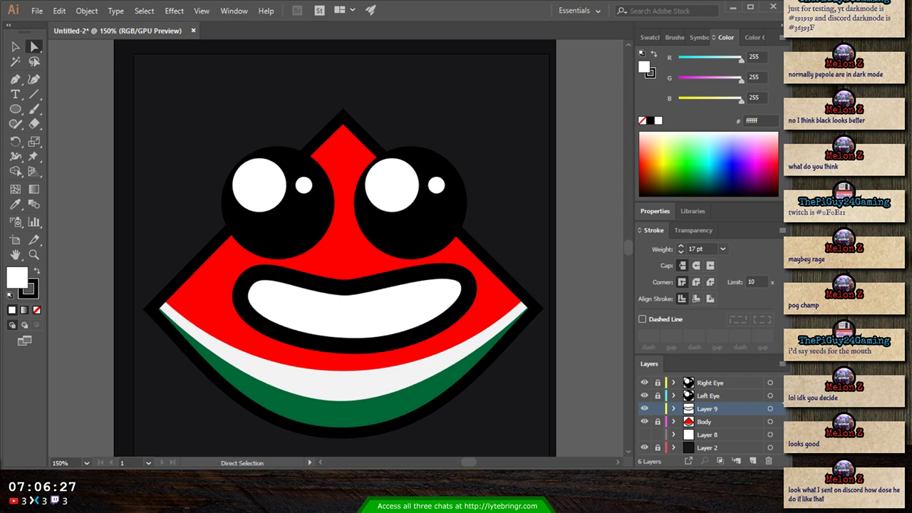
pyautogui.click(357, 290)
pyautogui.moveTo(343, 287); pyautogui.dragTo(343, 289)
pyautogui.click(242, 287)
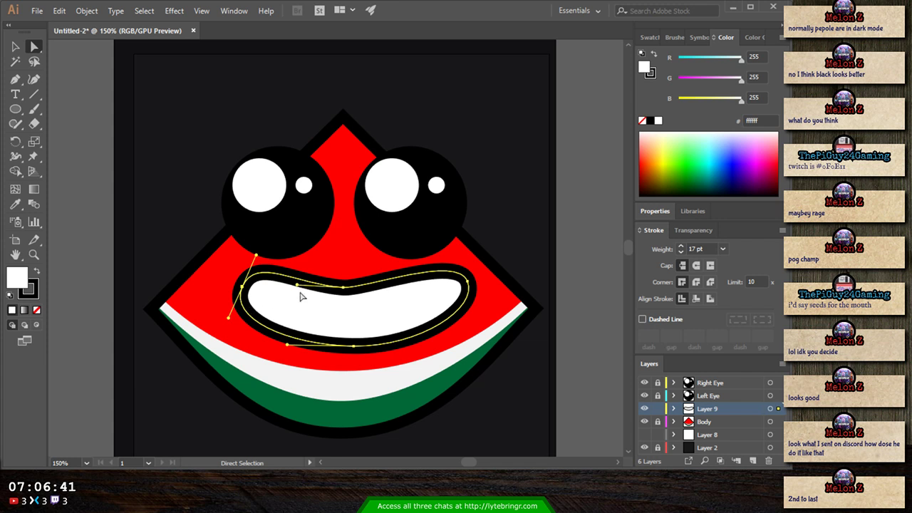
pyautogui.click(242, 288)
pyautogui.moveTo(242, 287); pyautogui.dragTo(240, 272)
pyautogui.moveTo(256, 243); pyautogui.dragTo(243, 271)
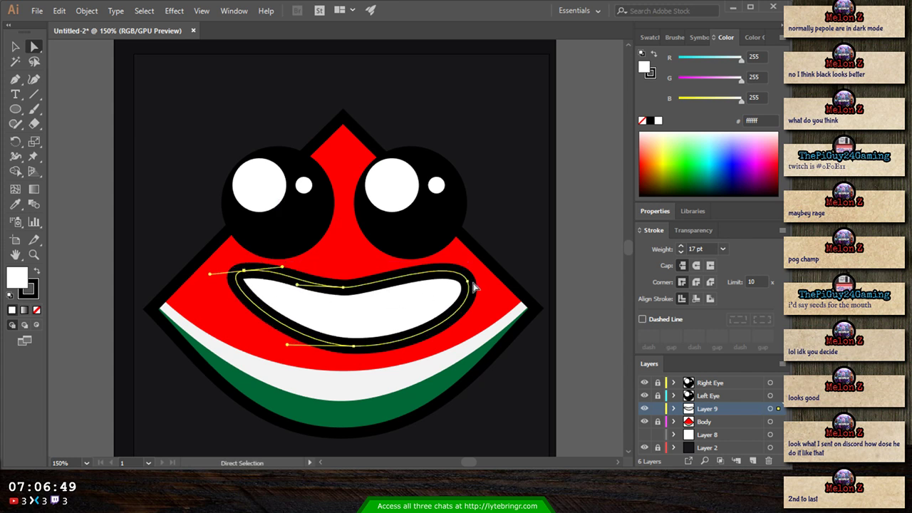
pyautogui.moveTo(467, 281); pyautogui.dragTo(428, 262)
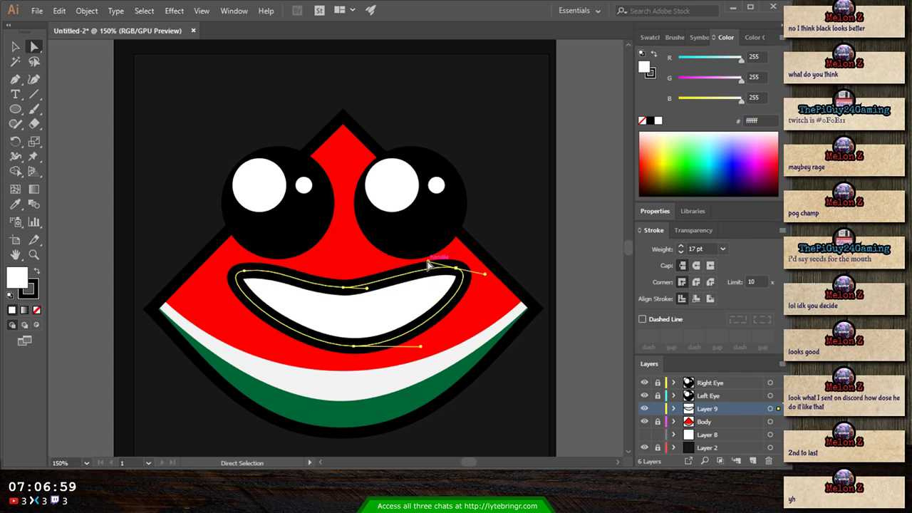
pyautogui.moveTo(427, 262); pyautogui.dragTo(425, 270)
# - Lower the mouth's bottom anchor and lengthen both of its handles outward for a fuller lower curve, then deselect
pyautogui.moveTo(353, 349); pyautogui.dragTo(346, 359)
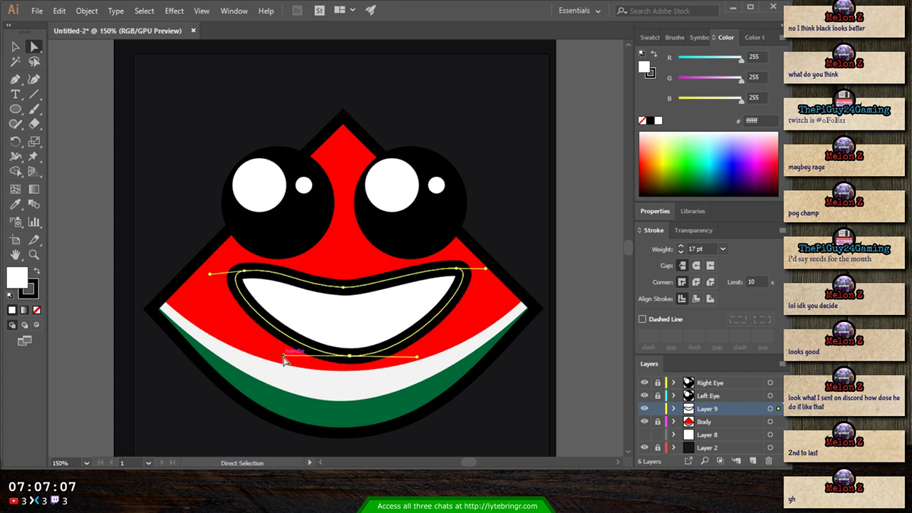
pyautogui.moveTo(283, 358); pyautogui.dragTo(258, 353)
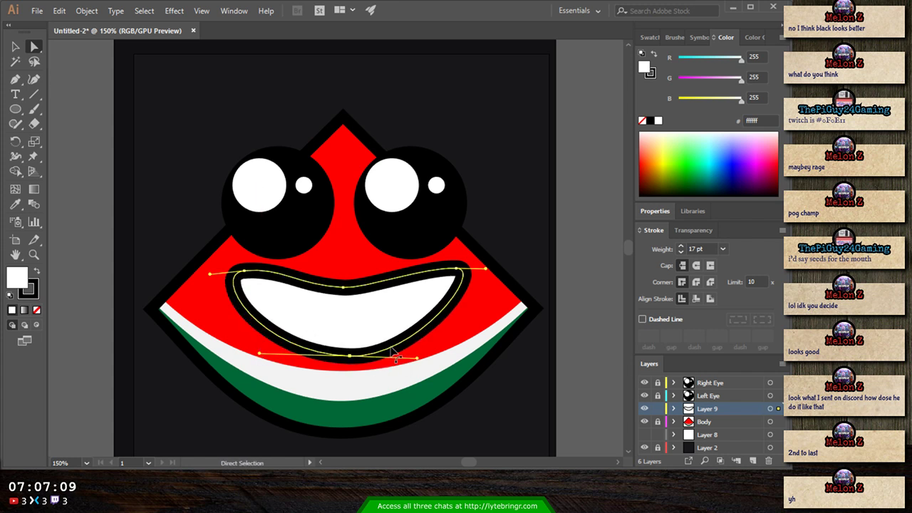
pyautogui.moveTo(418, 358); pyautogui.dragTo(446, 360)
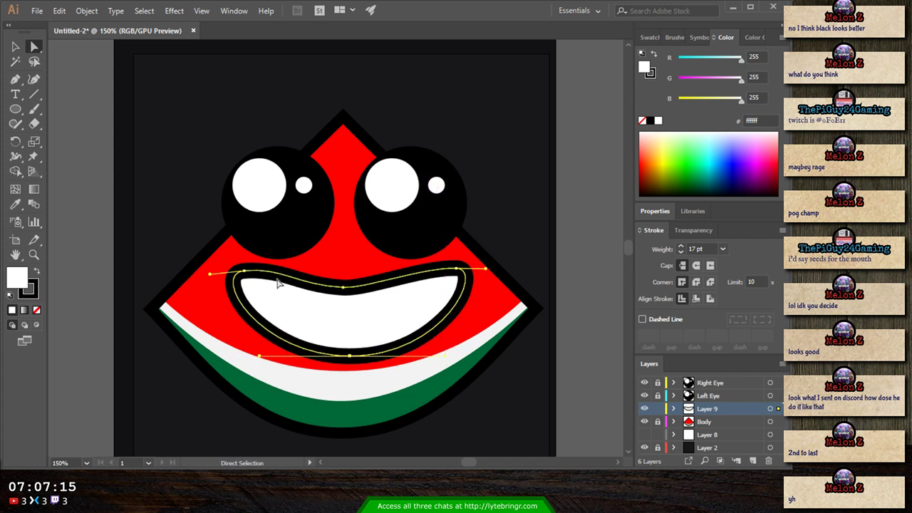
pyautogui.click(610, 276)
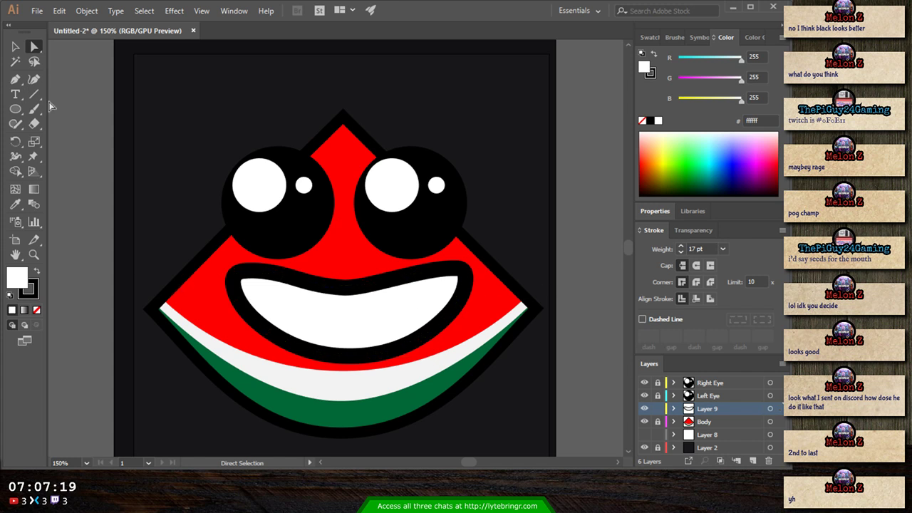
# - Expand Layer 9 and lock the mouth path inside it, with the Pen tool ready
pyautogui.click(15, 79)
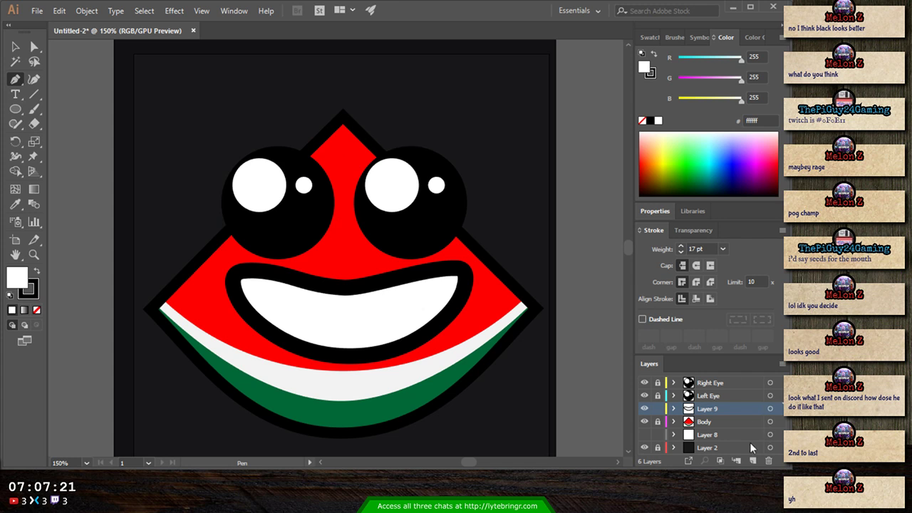
pyautogui.click(673, 408)
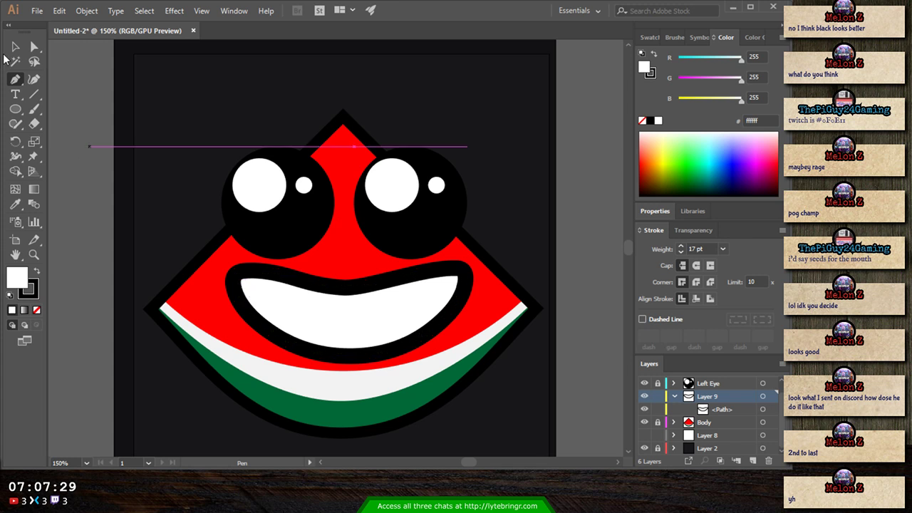
pyautogui.click(658, 409)
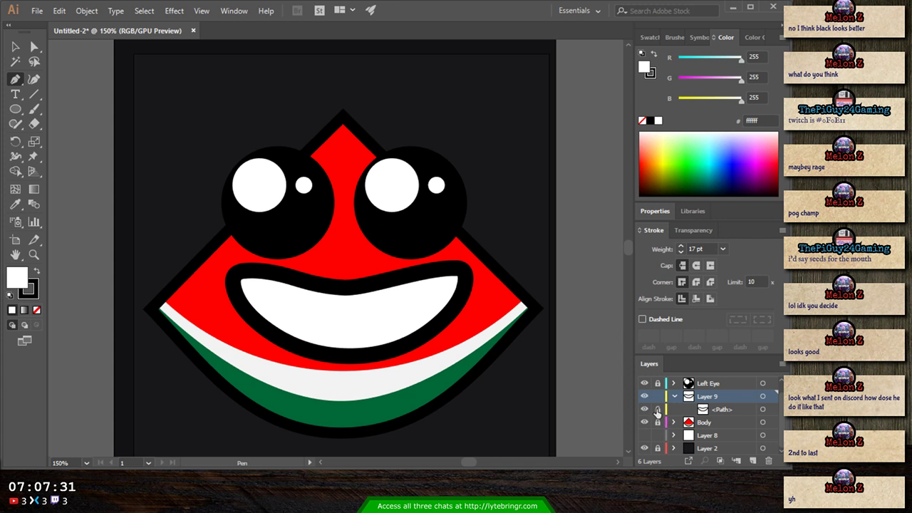
# - Draw an open zigzag line of straight segments inside the mouth, running from its left corner towards the centre
pyautogui.click(241, 286)
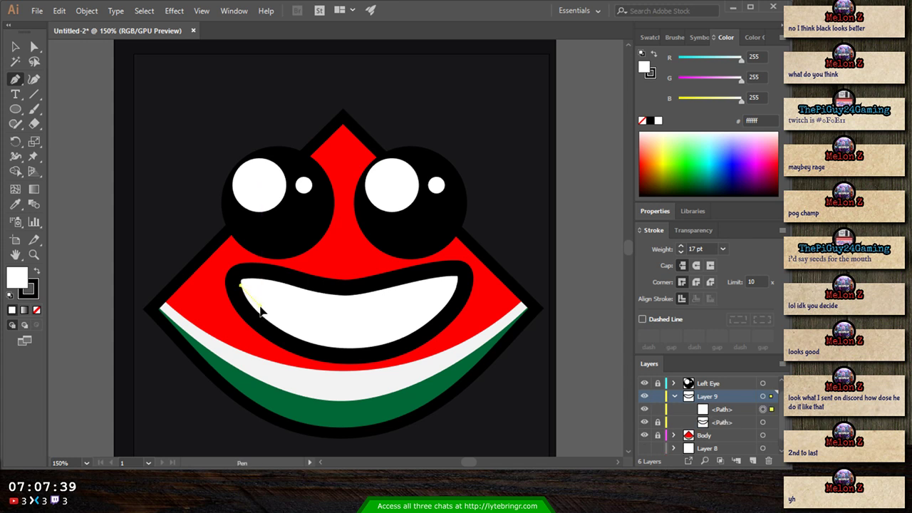
pyautogui.click(262, 302)
pyautogui.click(272, 297)
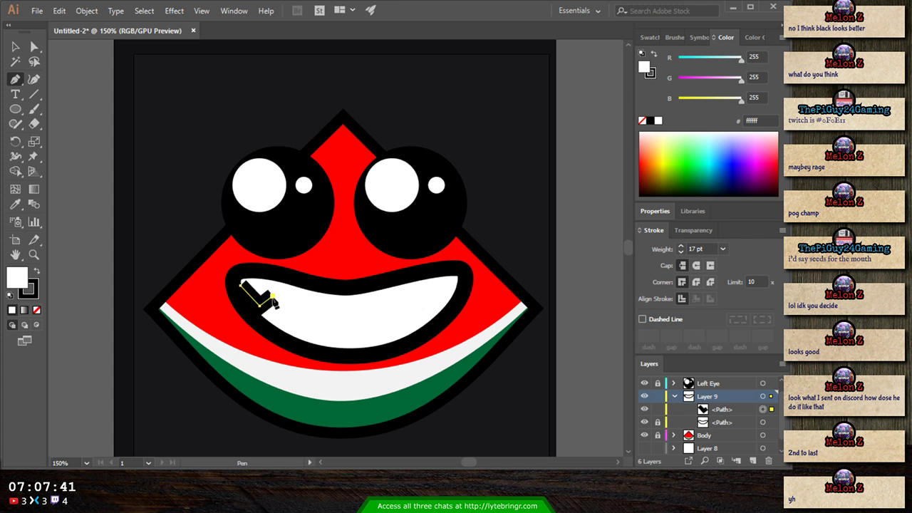
pyautogui.click(286, 311)
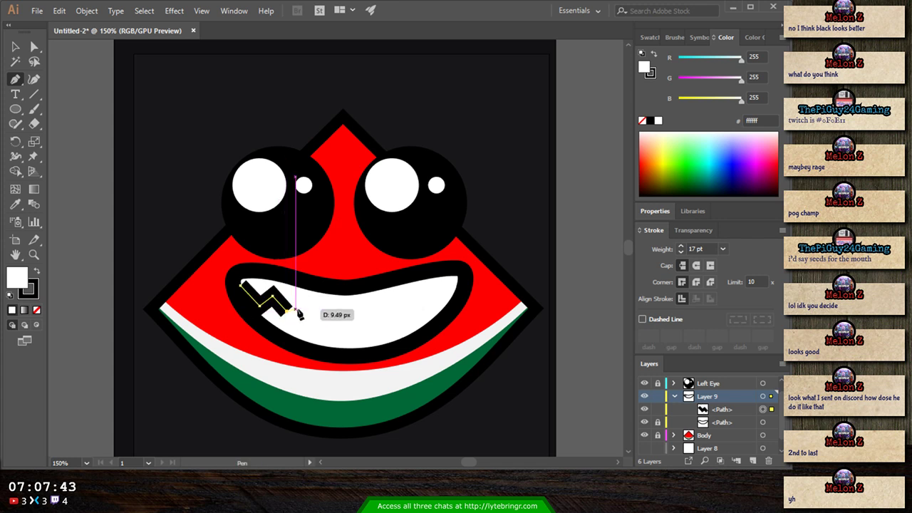
pyautogui.click(308, 312)
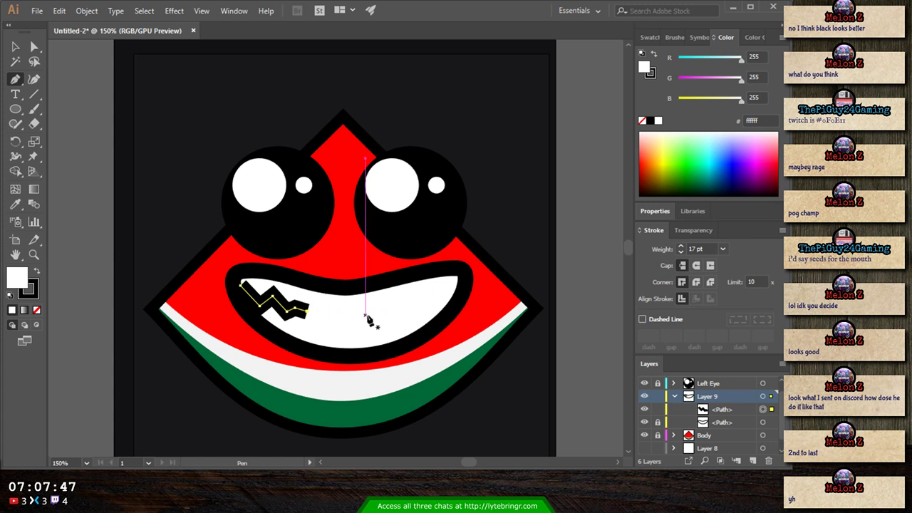
# - Reduce the zigzag line's stroke weight to 5 pt
pyautogui.click(681, 252)
pyautogui.click(680, 251)
pyautogui.click(681, 251)
pyautogui.click(681, 252)
pyautogui.click(680, 252)
pyautogui.click(680, 251)
pyautogui.click(680, 252)
pyautogui.click(681, 251)
pyautogui.click(681, 251)
pyautogui.click(681, 252)
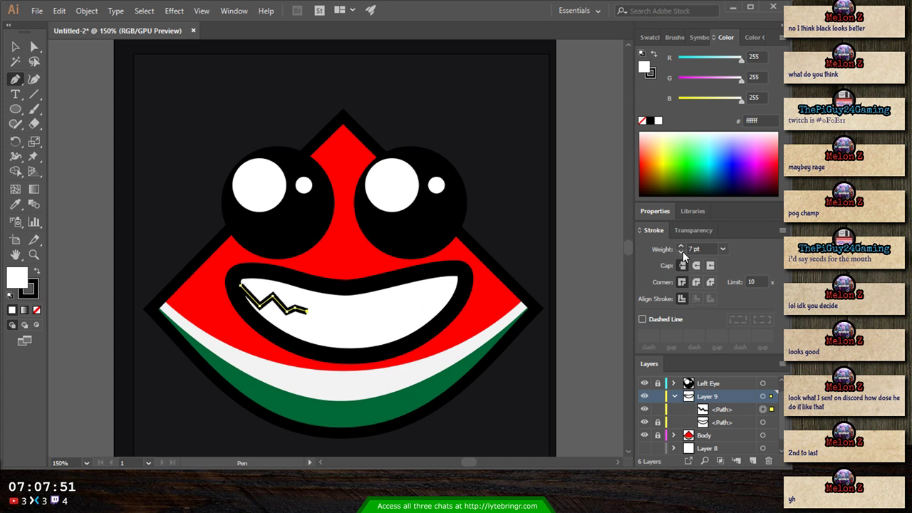
pyautogui.click(681, 251)
pyautogui.click(681, 252)
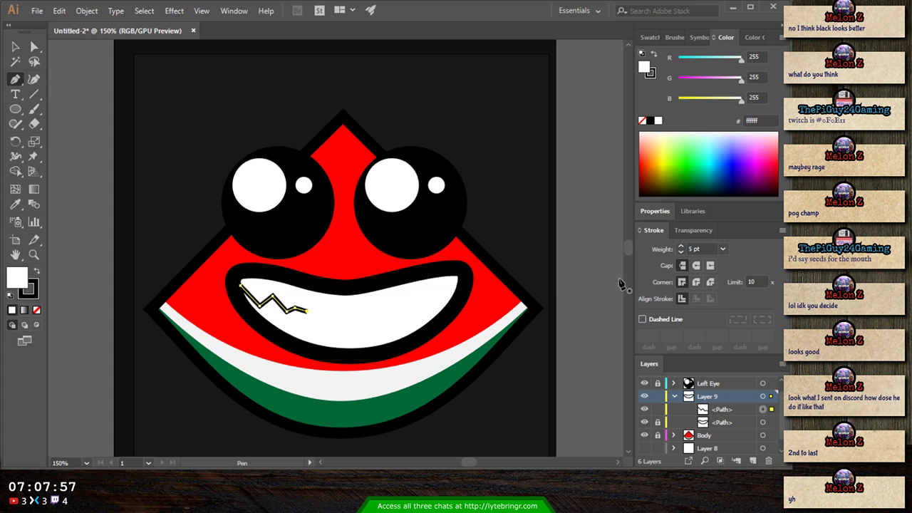
# - Deselect the zigzag line and examine it inside the mouth at close range and at a smaller size
pyautogui.hotkey('ctrl', '+')
pyautogui.hotkey('ctrl', '+')
pyautogui.hotkey('ctrl', '+')
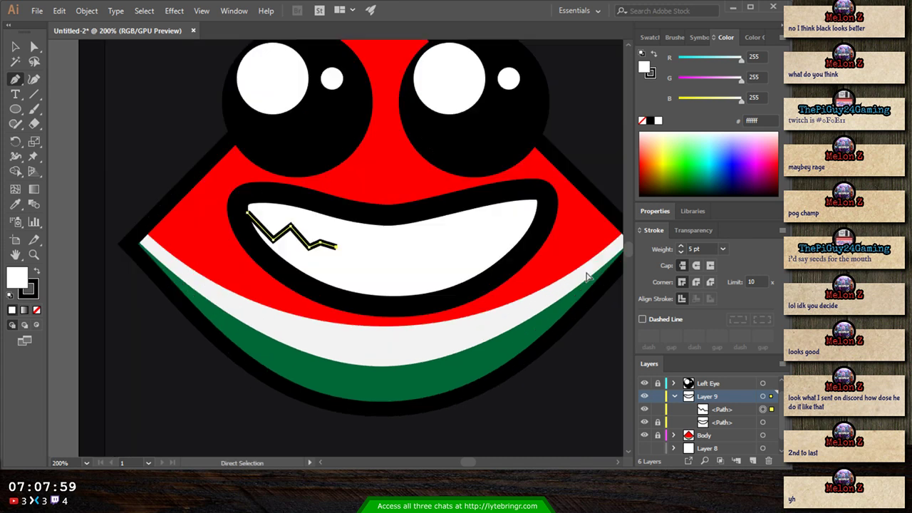
pyautogui.hotkey('ctrl', '-')
pyautogui.hotkey('ctrl', '-')
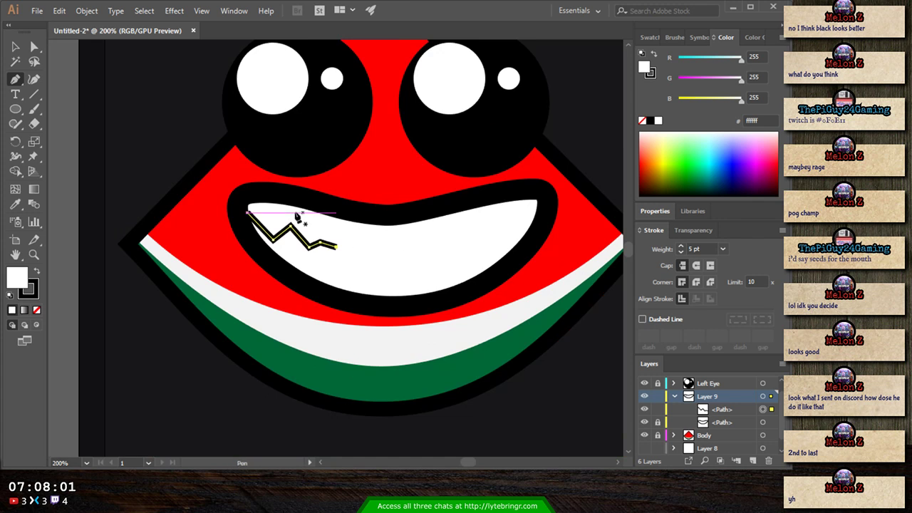
pyautogui.press('a')
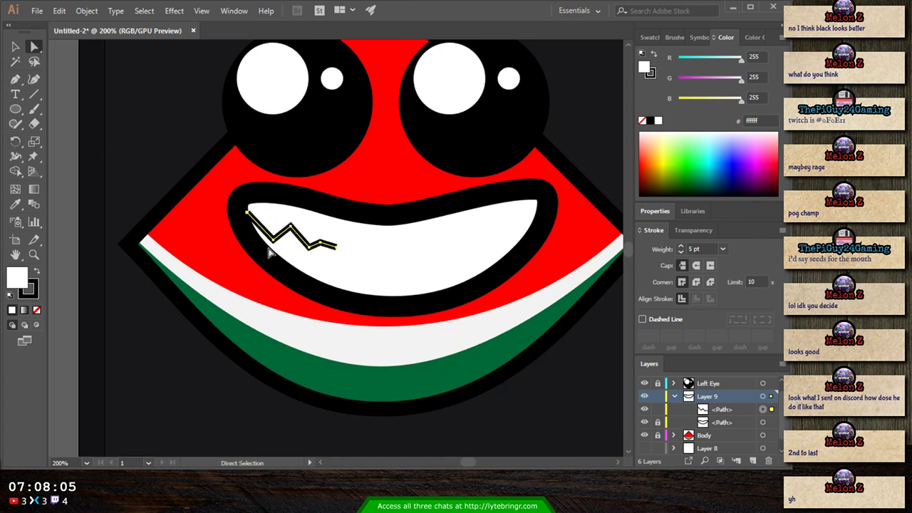
pyautogui.click(602, 173)
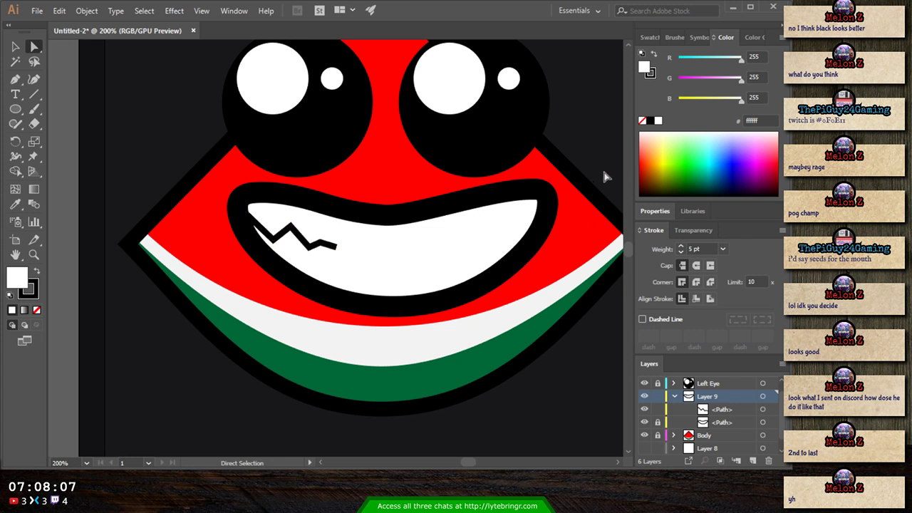
pyautogui.hotkey('ctrl', '-')
pyautogui.hotkey('ctrl', '-')
pyautogui.hotkey('ctrl', '-')
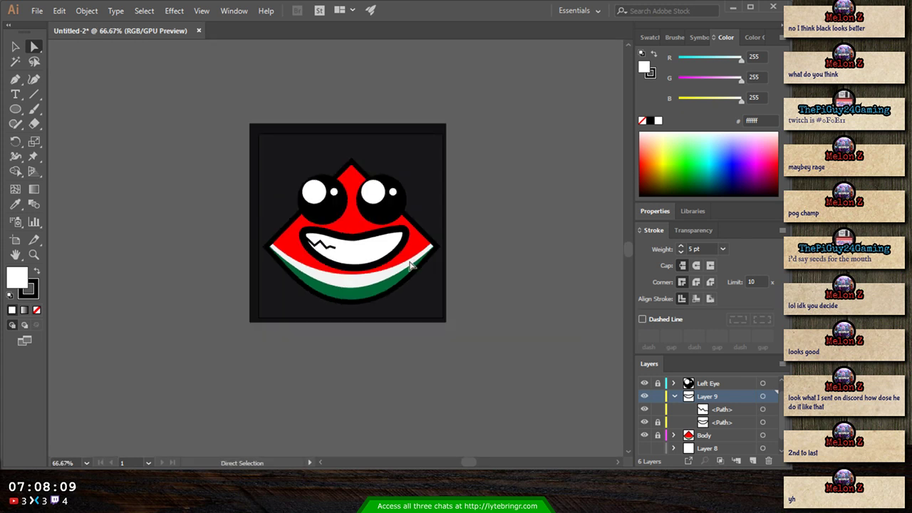
# - Duplicate the zigzag line in place, mirror the copy horizontally and position it inside the mouth's right corner
pyautogui.click(325, 247)
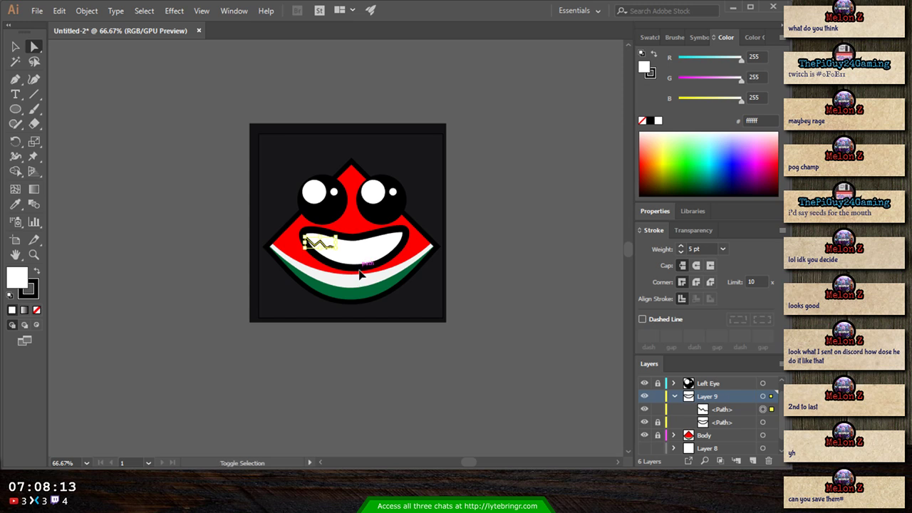
pyautogui.hotkey('ctrl', 'shift', 'v')
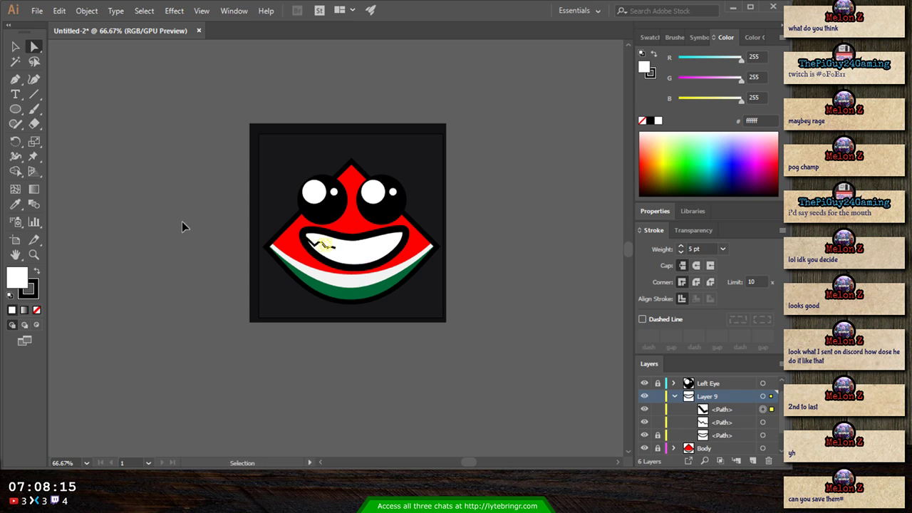
pyautogui.hotkey('ctrl', 'z')
pyautogui.click(15, 46)
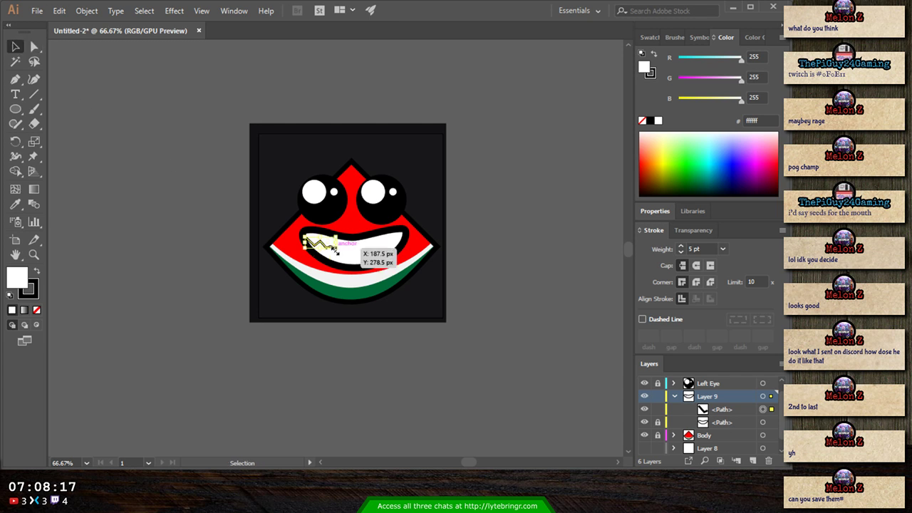
pyautogui.hotkey('ctrl', 'c')
pyautogui.hotkey('ctrl', 'f')
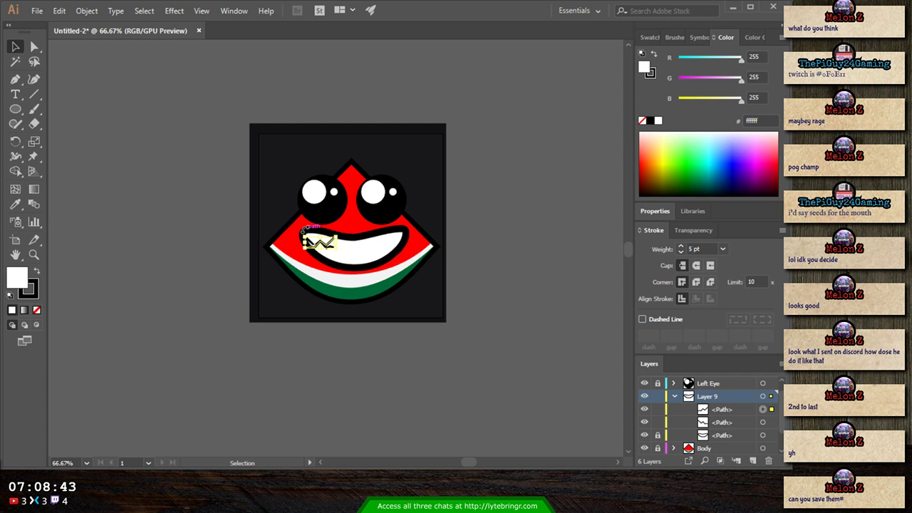
pyautogui.moveTo(330, 247); pyautogui.dragTo(401, 244)
pyautogui.press('Left')
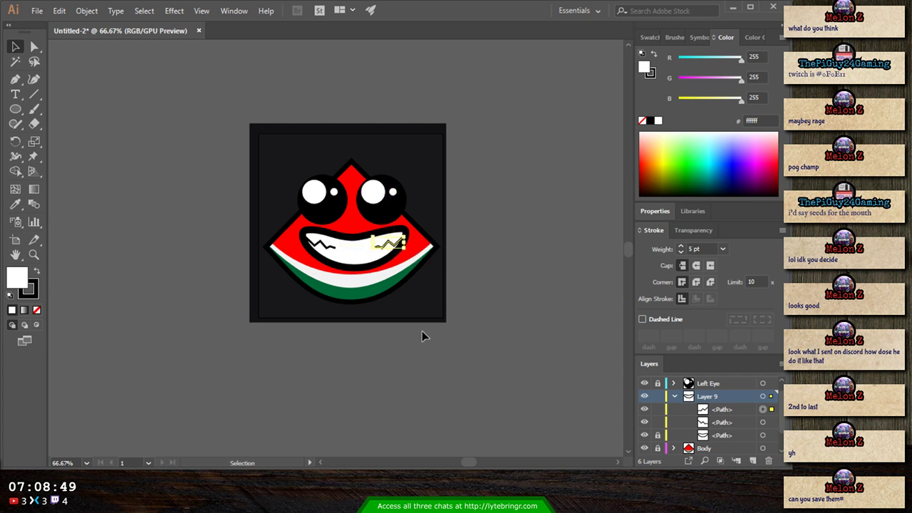
pyautogui.press('Left')
pyautogui.click(482, 297)
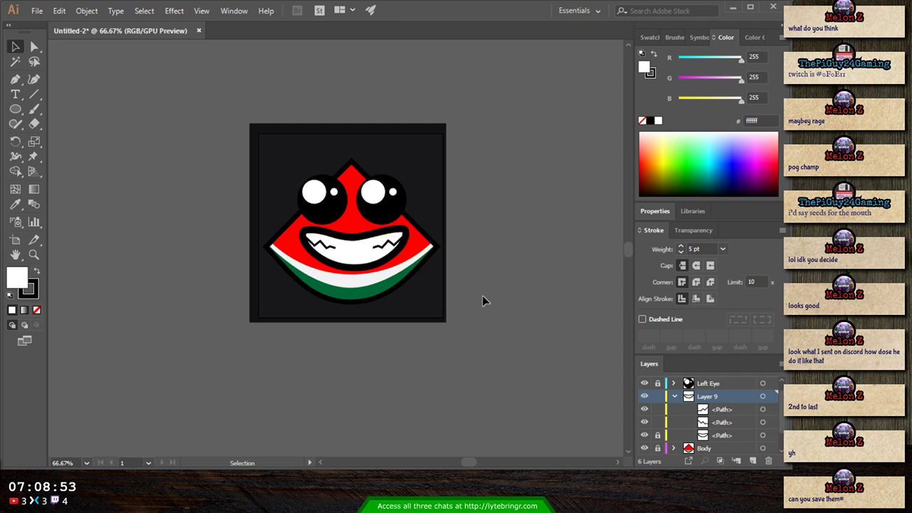
# - Examine how the grin with a zigzag on each side reads at very small emote size
pyautogui.hotkey('ctrl', '-')
pyautogui.hotkey('ctrl', '-')
pyautogui.hotkey('ctrl', '-')
pyautogui.hotkey('ctrl', '-')
pyautogui.hotkey('ctrl', '-')
pyautogui.hotkey('ctrl', '-')
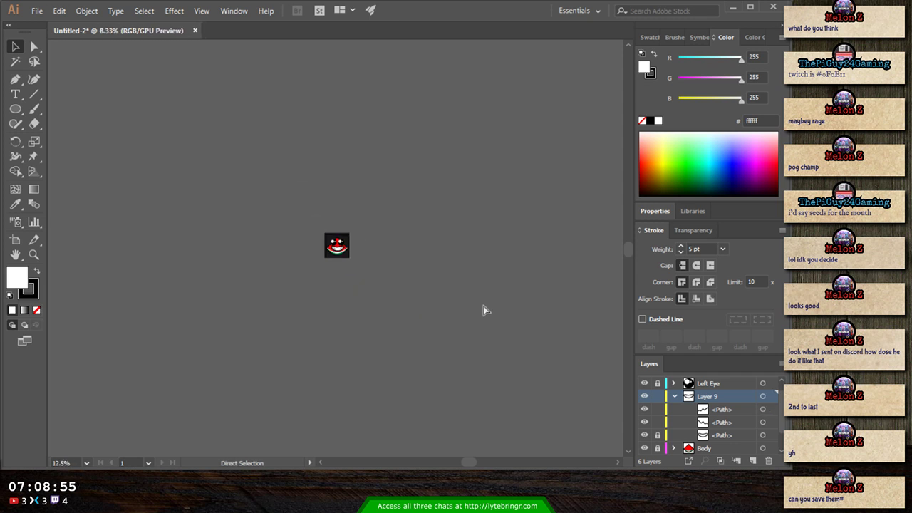
pyautogui.hotkey('ctrl', '-')
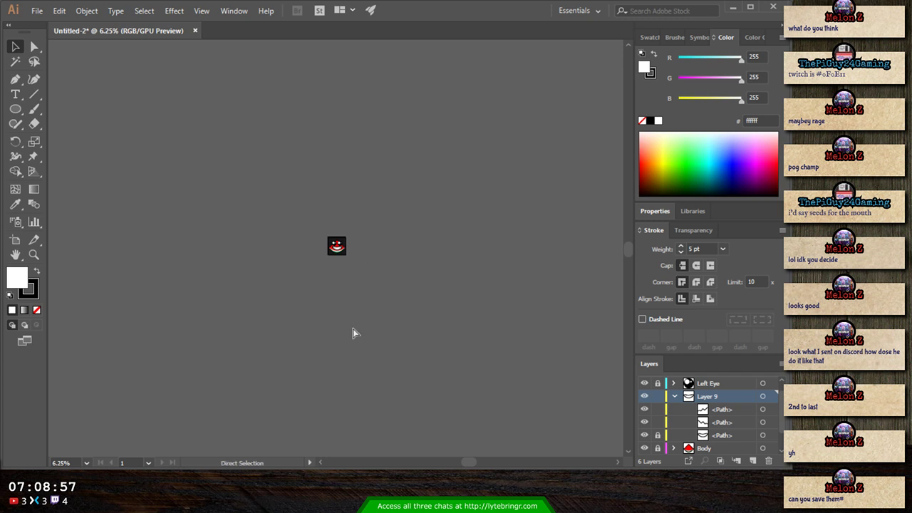
# - Extend the left zigzag line from its inner end with one straight segment about 16 px long, angled slightly upward towards the mouth's centre
pyautogui.hotkey('ctrl', '+')
pyautogui.hotkey('ctrl', '+')
pyautogui.hotkey('ctrl', '+')
pyautogui.hotkey('ctrl', '+')
pyautogui.hotkey('ctrl', '+')
pyautogui.hotkey('ctrl', '+')
pyautogui.hotkey('ctrl', '+')
pyautogui.hotkey('ctrl', '+')
pyautogui.hotkey('ctrl', '+')
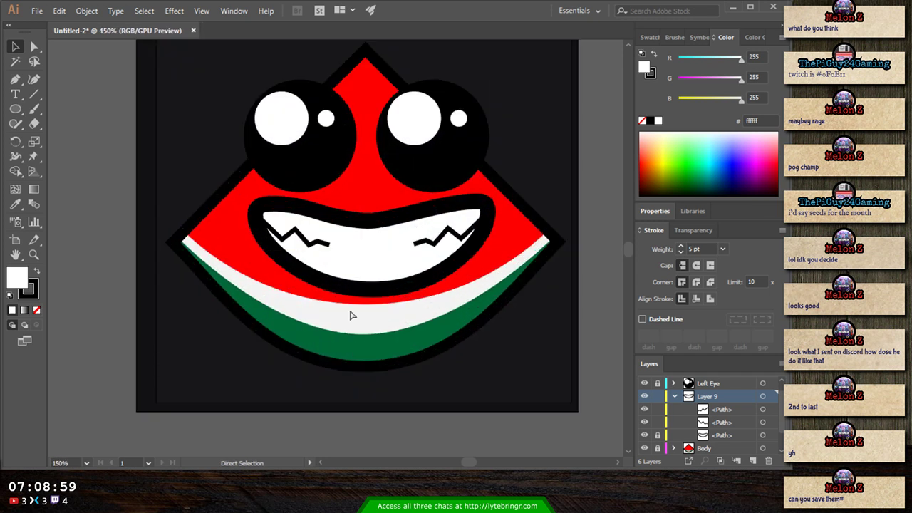
pyautogui.click(302, 244)
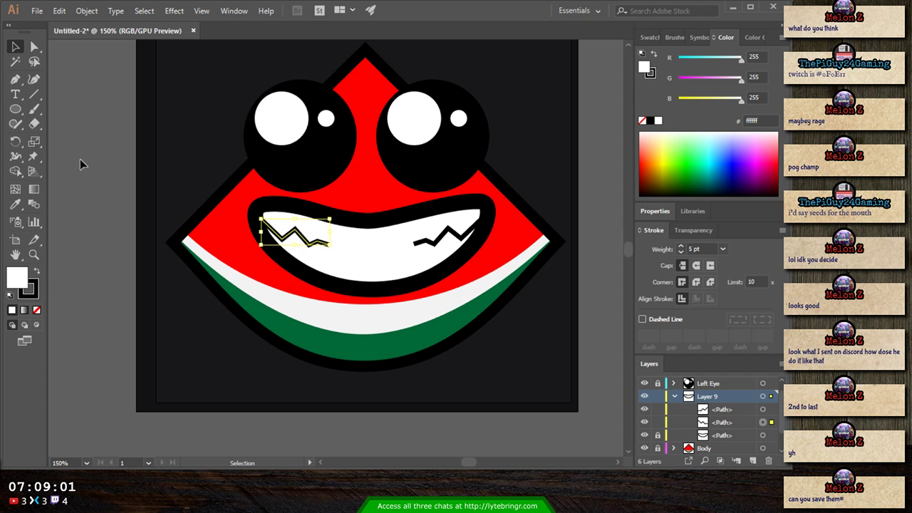
pyautogui.click(15, 79)
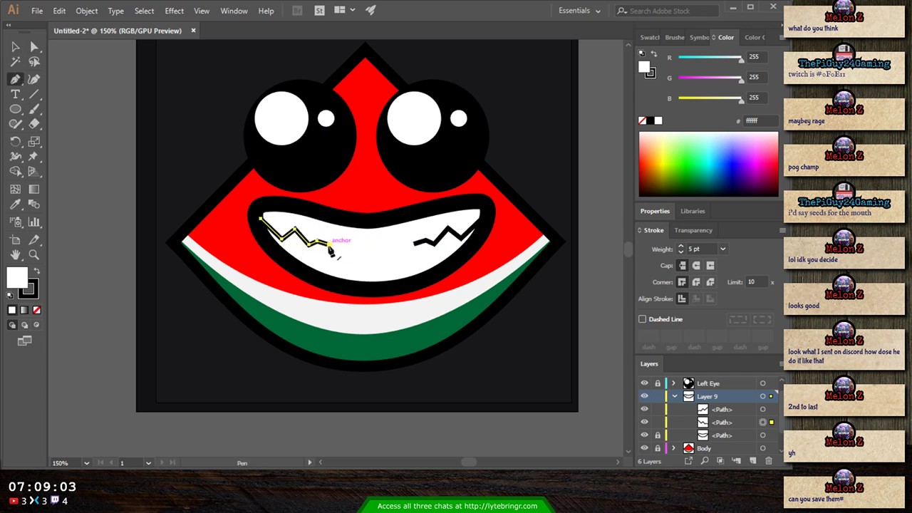
pyautogui.click(329, 245)
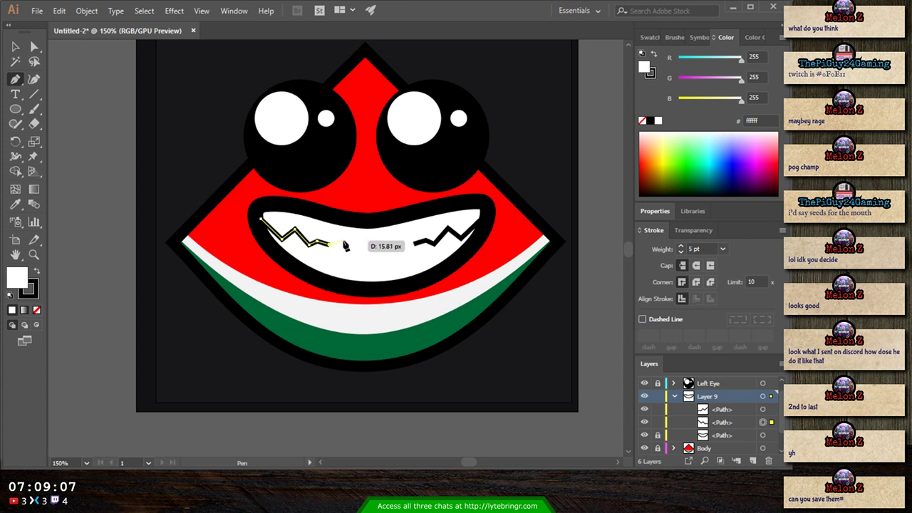
pyautogui.click(343, 242)
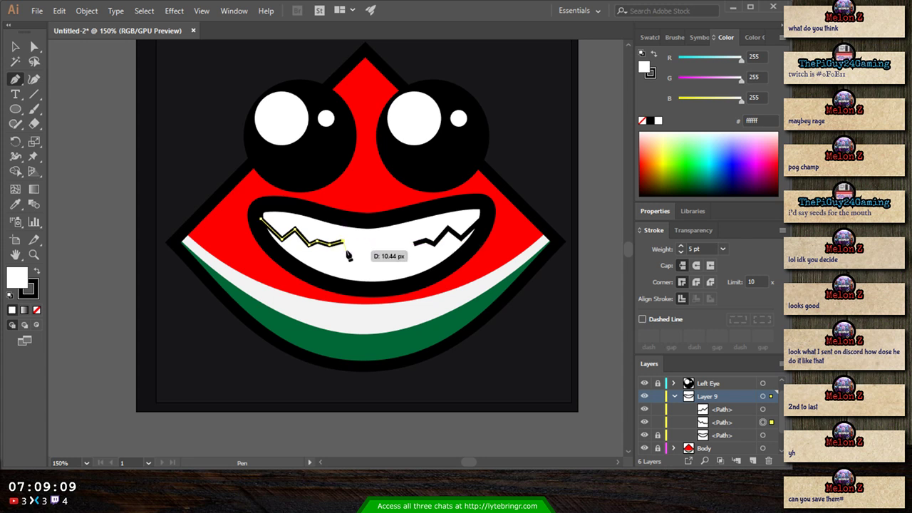
pyautogui.press('Escape')
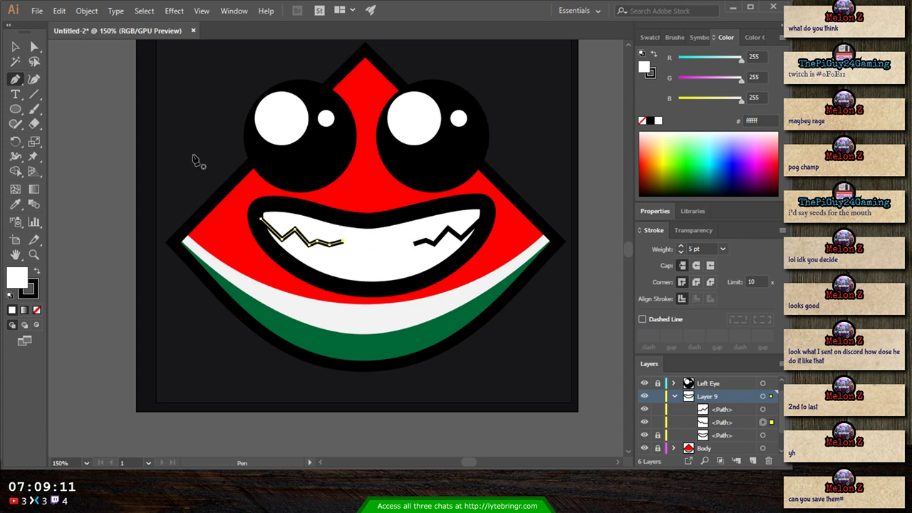
# - Extend the right zigzag line from its inner end with a matching short straight segment towards the mouth's centre
pyautogui.click(415, 243)
pyautogui.click(415, 245)
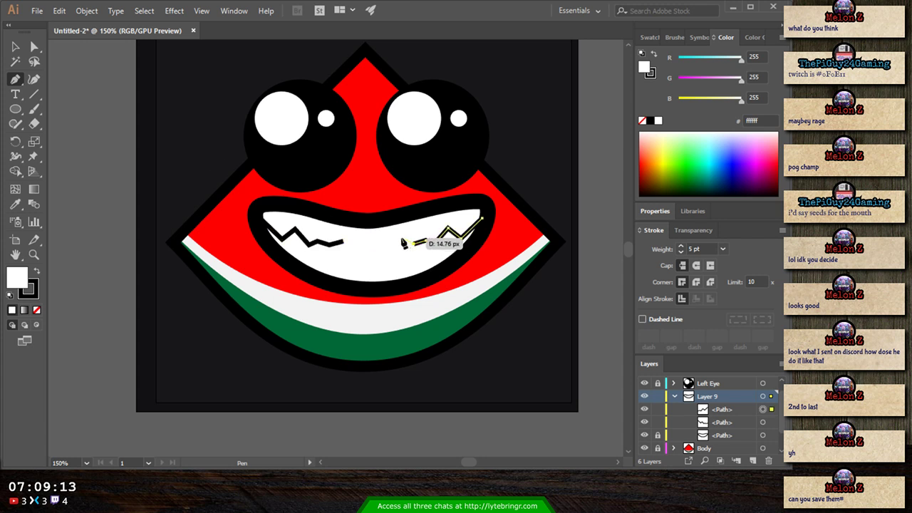
pyautogui.click(399, 241)
pyautogui.press('Escape')
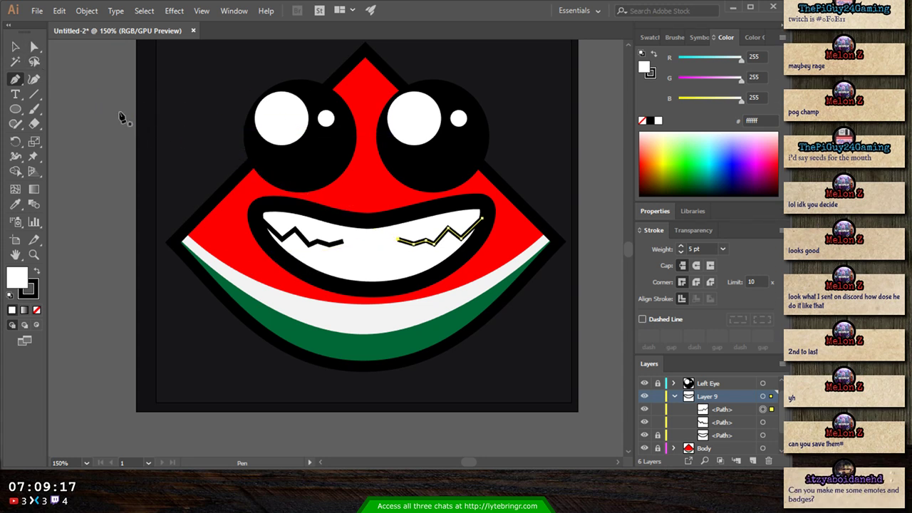
# - Lower the anchor point just before the left zigzag's inner end to deepen its last notch
pyautogui.press('a')
pyautogui.click(341, 243)
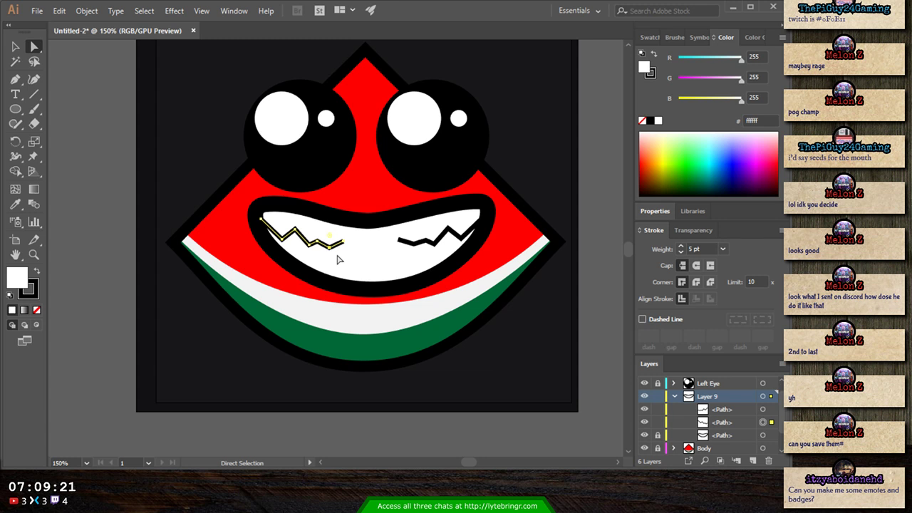
pyautogui.click(343, 243)
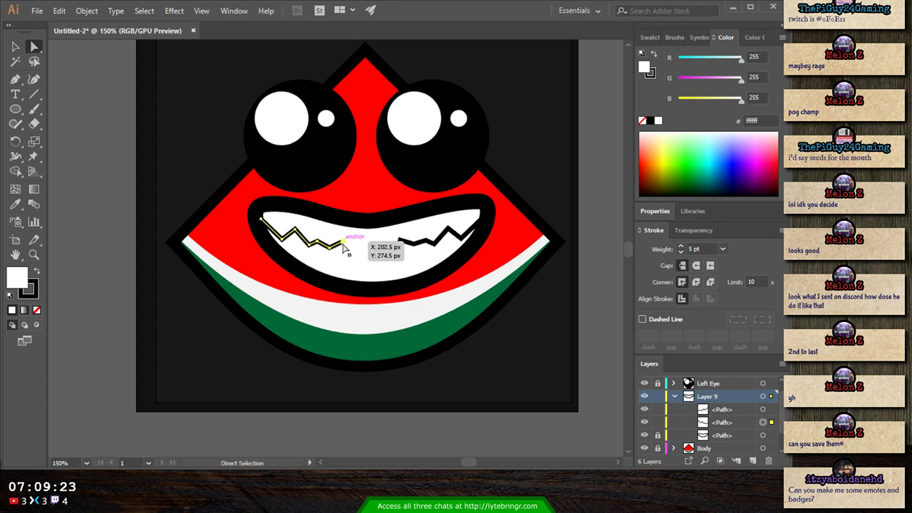
# - Lower the right zigzag's two innermost anchor points slightly so that its last notch matches the left line, and deselect it
pyautogui.click(413, 246)
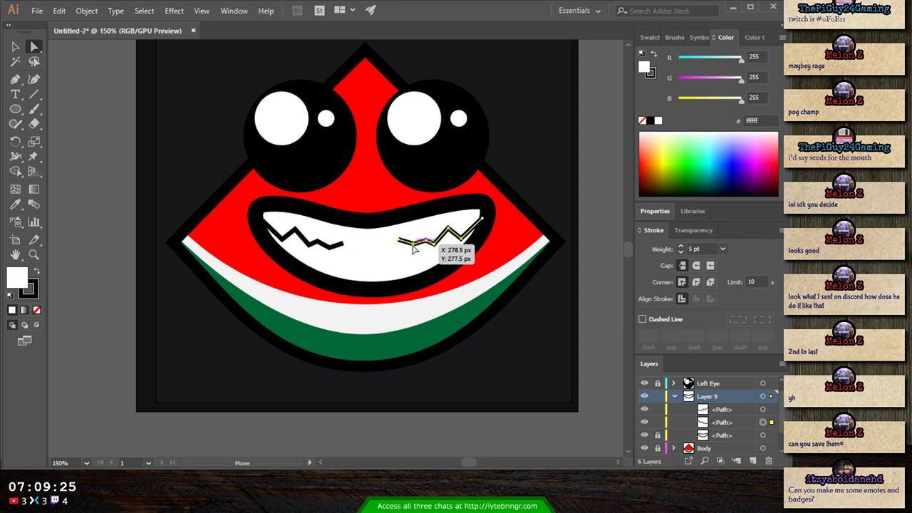
pyautogui.moveTo(413, 244); pyautogui.dragTo(412, 246)
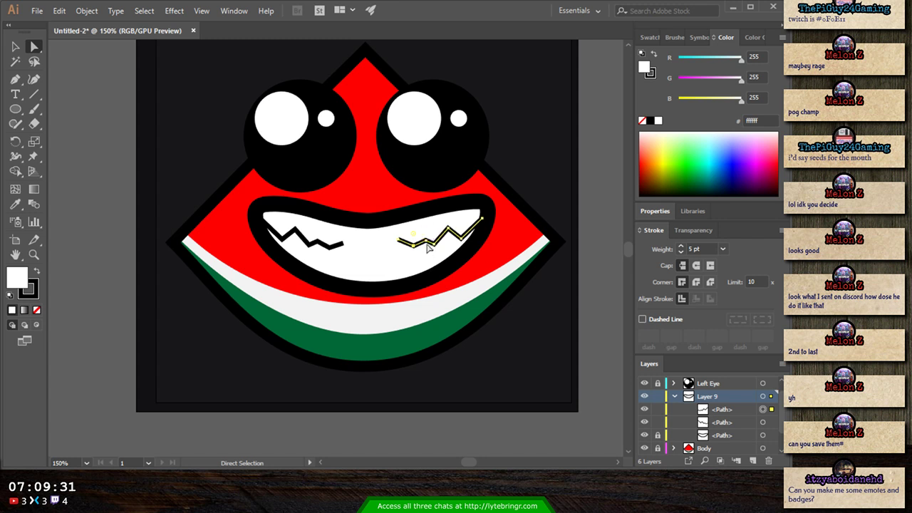
pyautogui.press('Down')
pyautogui.press('Down')
pyautogui.moveTo(398, 239); pyautogui.dragTo(399, 245)
pyautogui.press('Down')
pyautogui.press('Down')
pyautogui.press('Down')
pyautogui.press('Down')
pyautogui.click(606, 293)
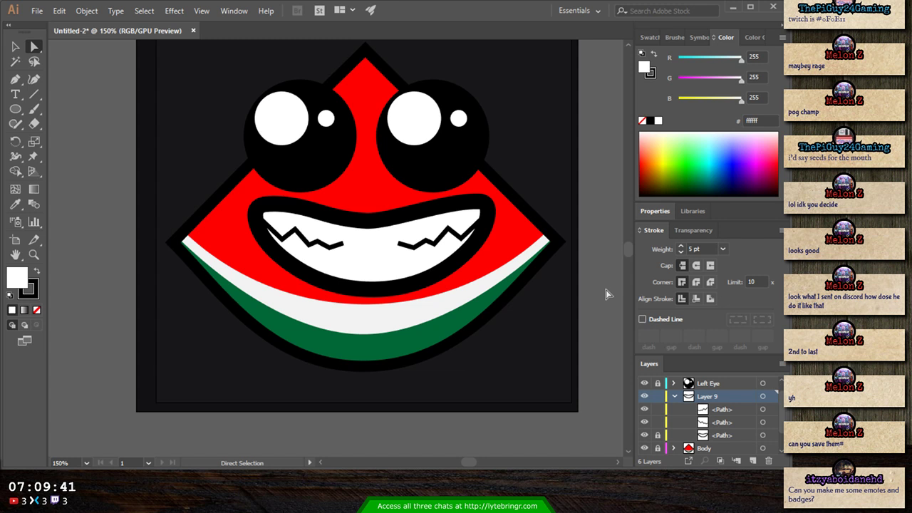
# - Increase the stroke weight of both zigzag lines to 8 pt
pyautogui.scroll(2, 588, 254)
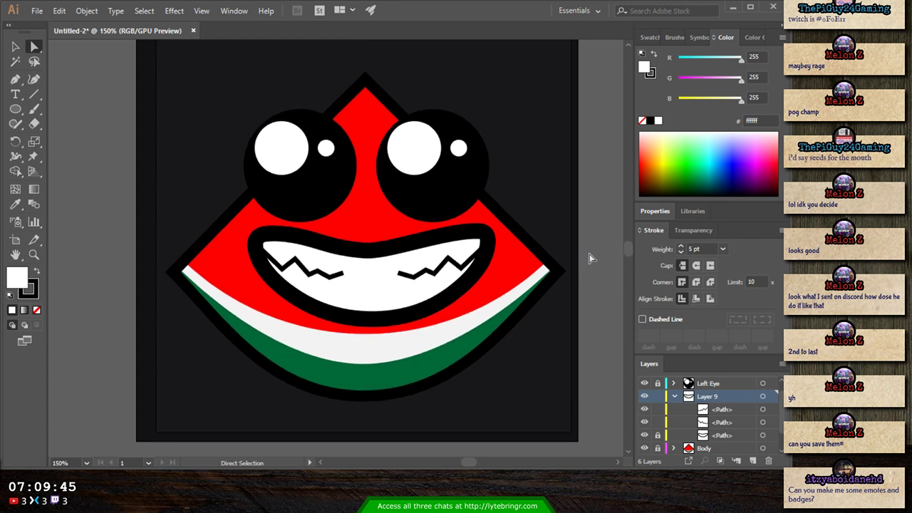
pyautogui.click(434, 270)
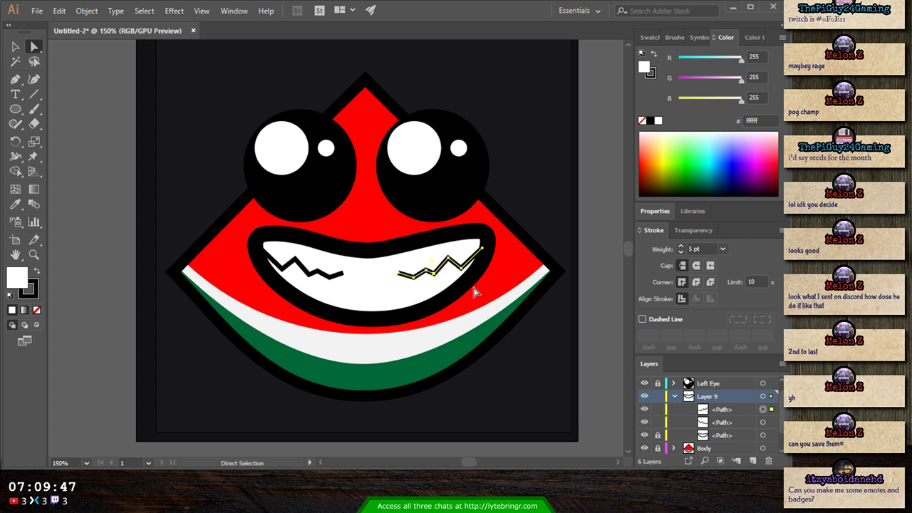
pyautogui.press('v')
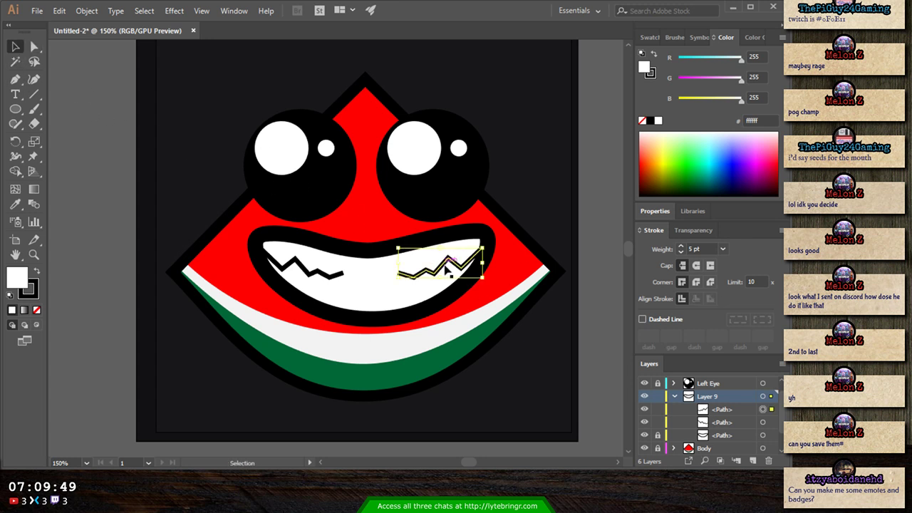
pyautogui.click(681, 247)
pyautogui.click(681, 246)
pyautogui.click(292, 275)
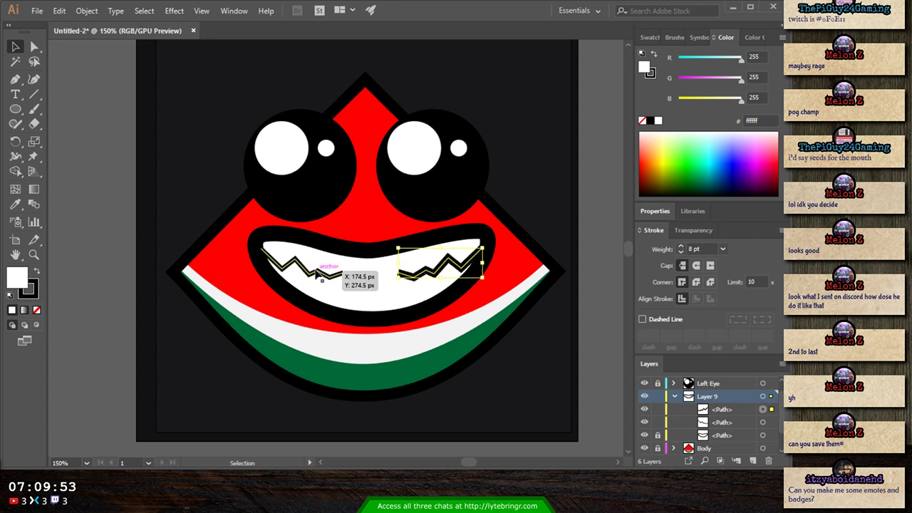
pyautogui.click(679, 245)
pyautogui.click(679, 244)
pyautogui.click(679, 245)
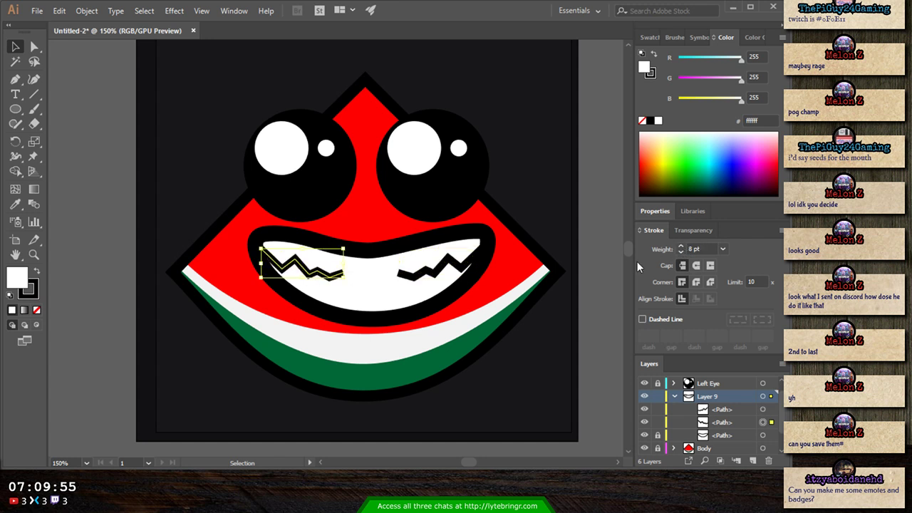
pyautogui.click(605, 248)
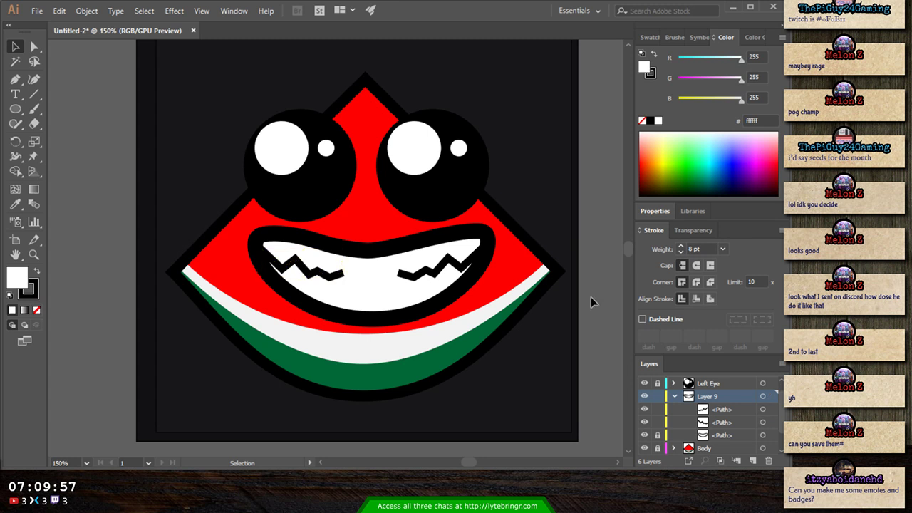
# - Examine the readability of the thicker zigzag lines with the emote reduced to 8.33% zoom
pyautogui.hotkey('ctrl', '-')
pyautogui.hotkey('ctrl', '-')
pyautogui.hotkey('ctrl', '-')
pyautogui.hotkey('ctrl', '-')
pyautogui.hotkey('ctrl', '-')
pyautogui.hotkey('ctrl', '-')
pyautogui.hotkey('ctrl', '-')
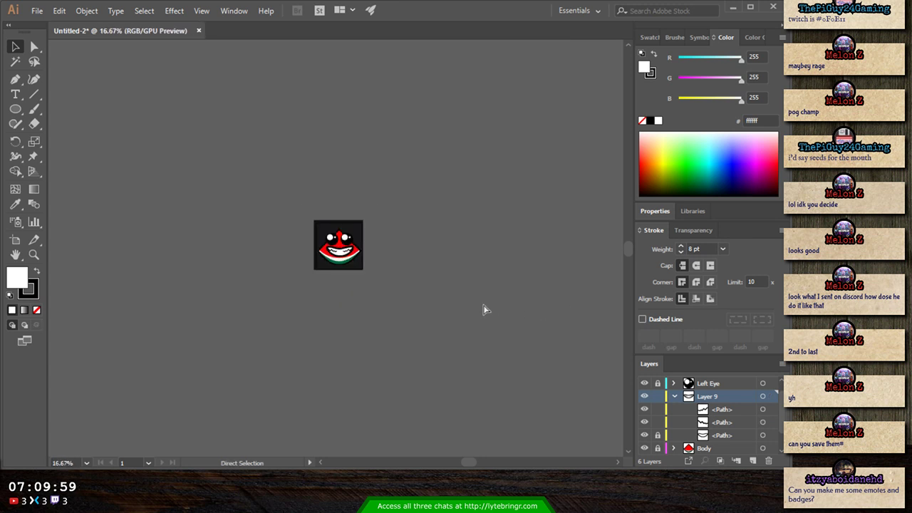
pyautogui.press('v')
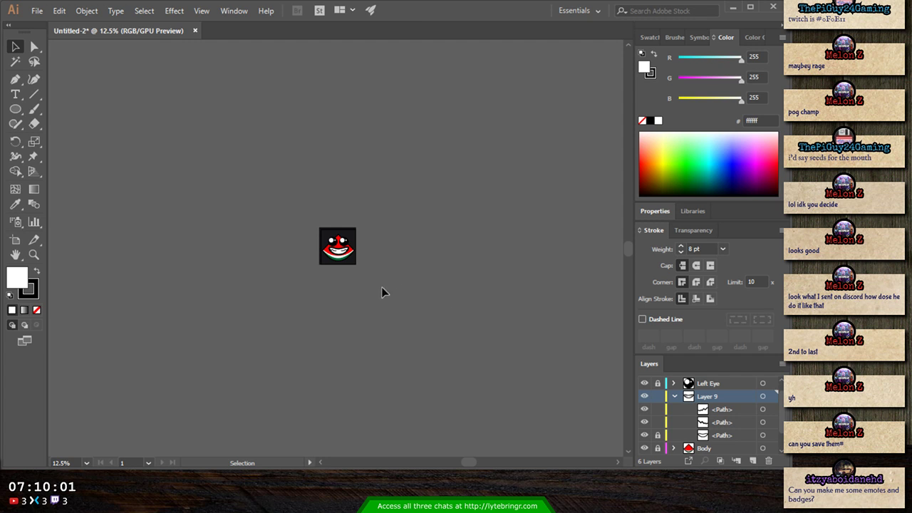
pyautogui.hotkey('ctrl', '-')
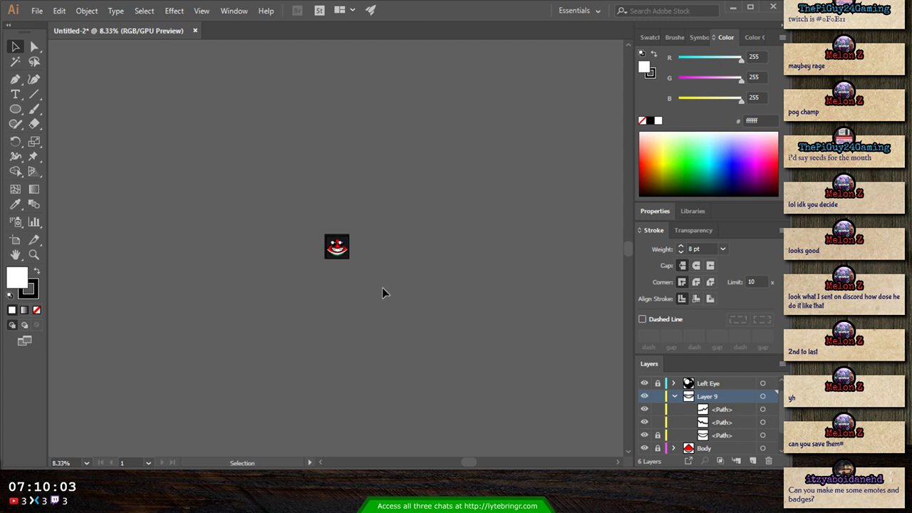
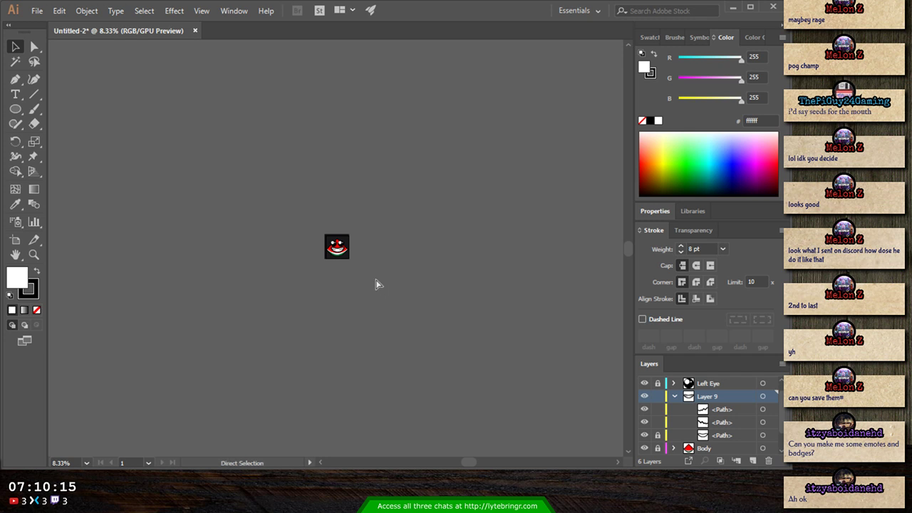
# - Rotate the left zigzag line slightly clockwise and nudge it left within the mouth
pyautogui.hotkey('ctrl', '+')
pyautogui.hotkey('ctrl', '+')
pyautogui.hotkey('ctrl', '+')
pyautogui.hotkey('ctrl', '+')
pyautogui.hotkey('ctrl', '+')
pyautogui.click(320, 253)
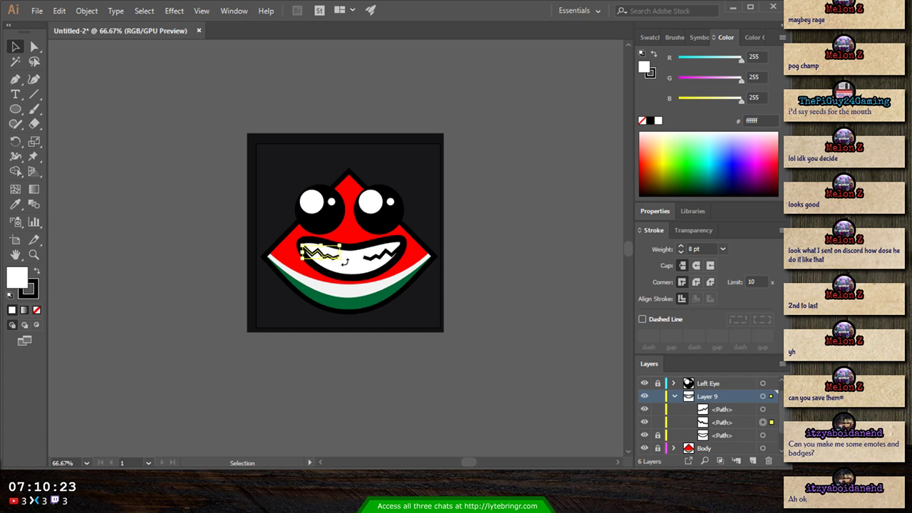
pyautogui.moveTo(345, 262); pyautogui.dragTo(344, 267)
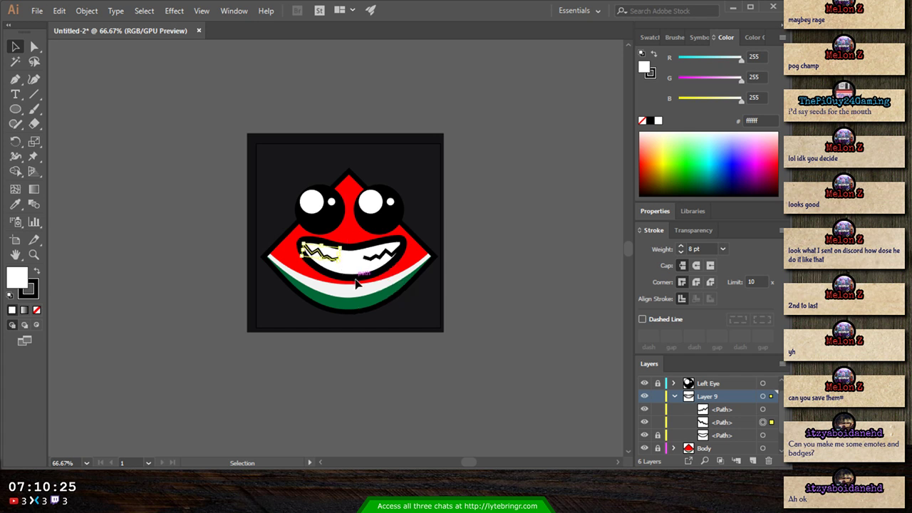
pyautogui.press('Left')
pyautogui.press('Left')
pyautogui.click(523, 296)
# - Rotate the right zigzag line slightly counterclockwise and nudge it into position so that it mirrors the left one
pyautogui.moveTo(385, 269); pyautogui.dragTo(385, 262)
pyautogui.press('Left')
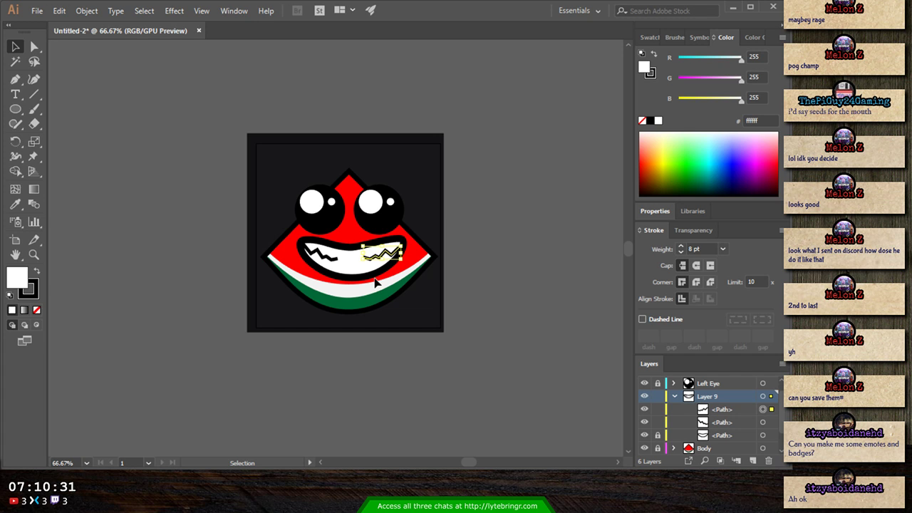
pyautogui.press('Left')
pyautogui.moveTo(405, 264)
pyautogui.mouseDown()
pyautogui.moveTo(428, 259)
pyautogui.moveTo(405, 261)
pyautogui.mouseUp()
pyautogui.press('Right')
pyautogui.press('Right')
pyautogui.press('Right')
pyautogui.press('Up')
pyautogui.press('Up')
pyautogui.click(509, 275)
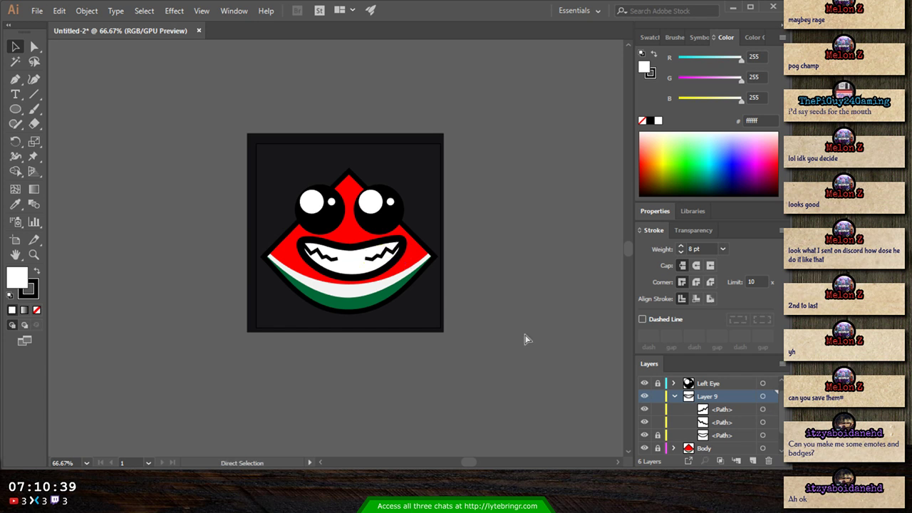
# - Examine the emote's readability at reduced sizes of 8.33%, 12.5% and 16.67% against its full-size view
pyautogui.hotkey('ctrl', '-')
pyautogui.hotkey('ctrl', '-')
pyautogui.hotkey('ctrl', '-')
pyautogui.hotkey('ctrl', '-')
pyautogui.hotkey('ctrl', '-')
pyautogui.hotkey('ctrl', '-')
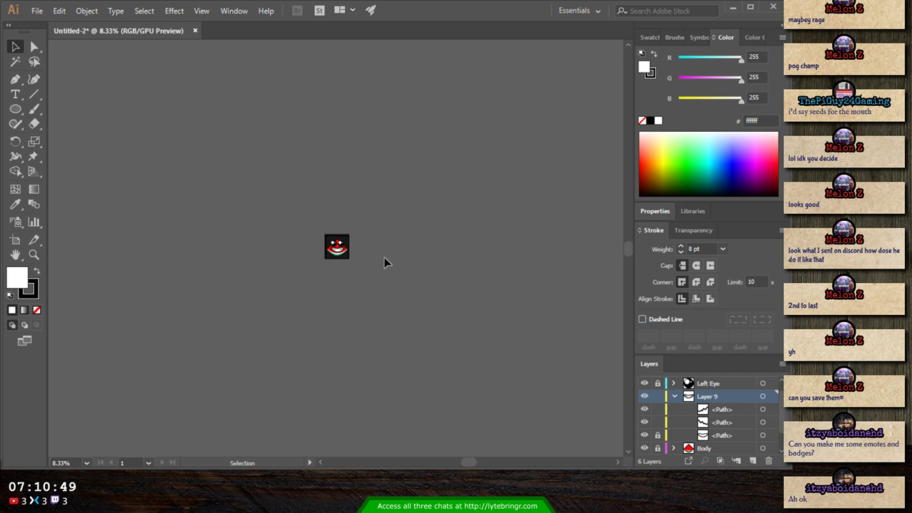
pyautogui.hotkey('ctrl', '+')
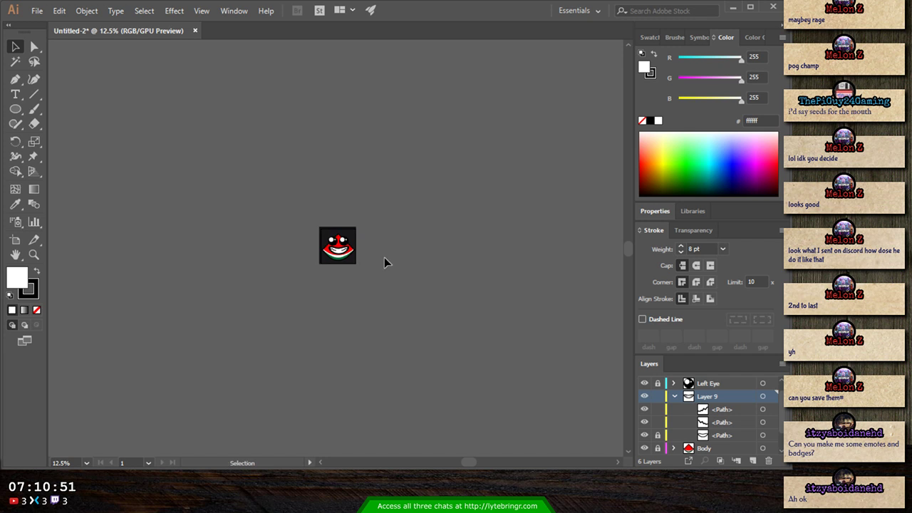
pyautogui.hotkey('ctrl', '-')
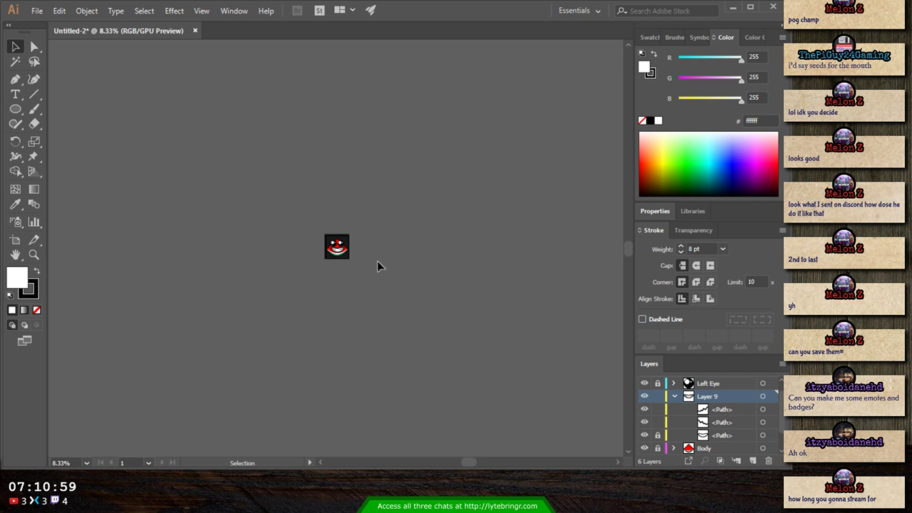
pyautogui.hotkey('ctrl', '1')
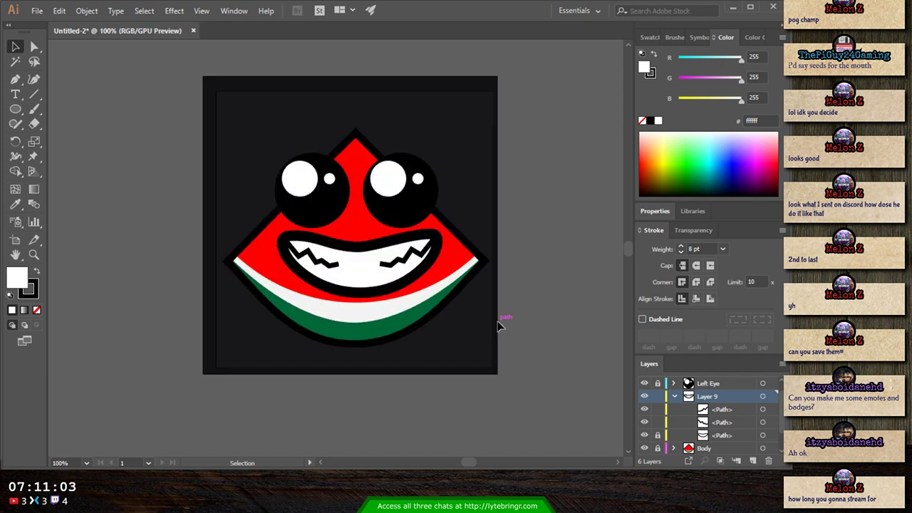
pyautogui.hotkey('ctrl', '-')
pyautogui.hotkey('ctrl', '-')
pyautogui.hotkey('ctrl', '-')
pyautogui.hotkey('ctrl', '-')
pyautogui.hotkey('ctrl', '-')
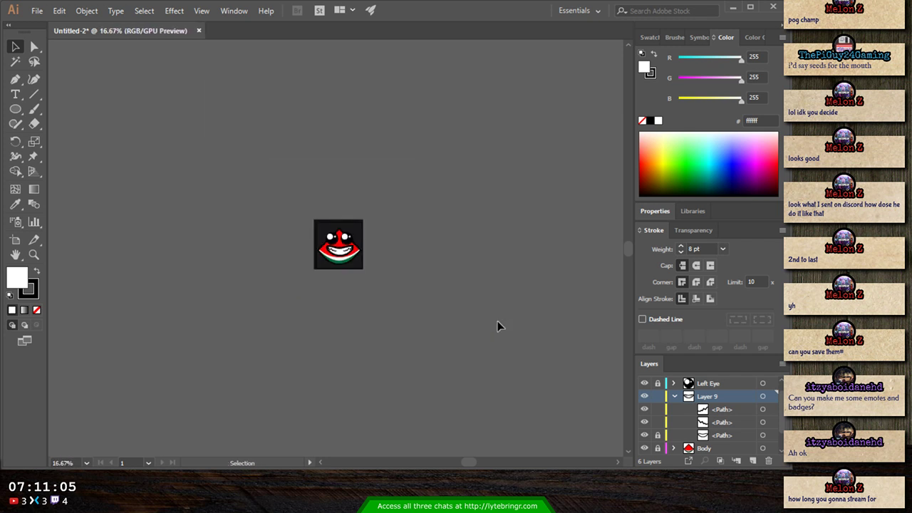
pyautogui.hotkey('ctrl', '+')
pyautogui.hotkey('ctrl', '+')
pyautogui.hotkey('ctrl', '+')
pyautogui.hotkey('ctrl', '+')
pyautogui.hotkey('ctrl', '+')
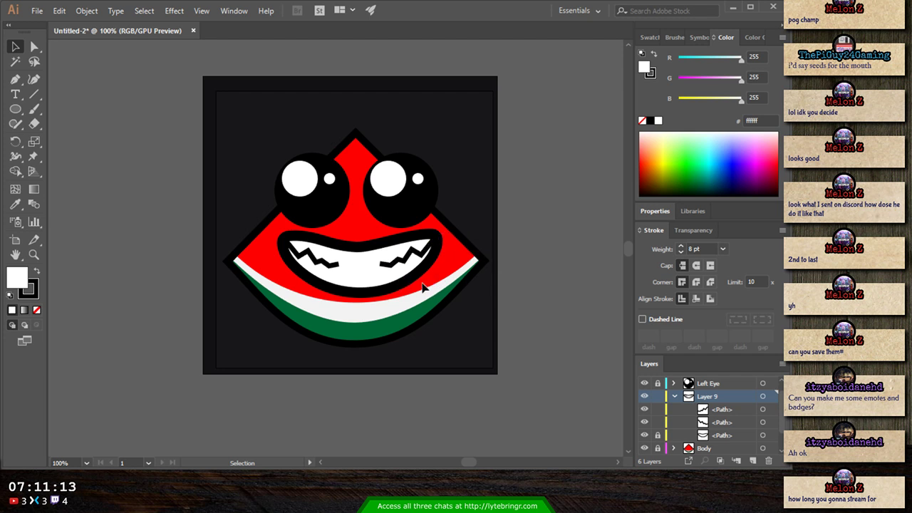
# - Collapse Layer 9, which holds the mouth and zigzag lines, and rename it Smile
pyautogui.click(674, 396)
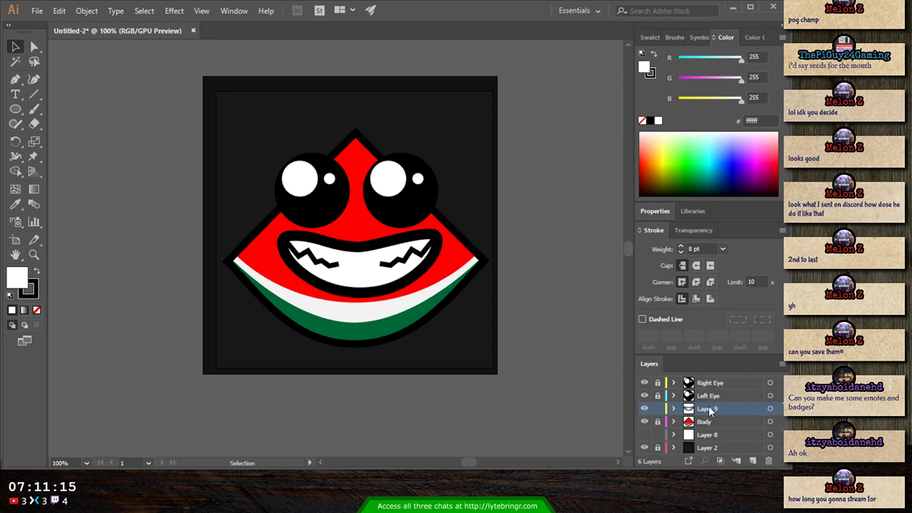
pyautogui.doubleClick(708, 407)
pyautogui.write('Smile')
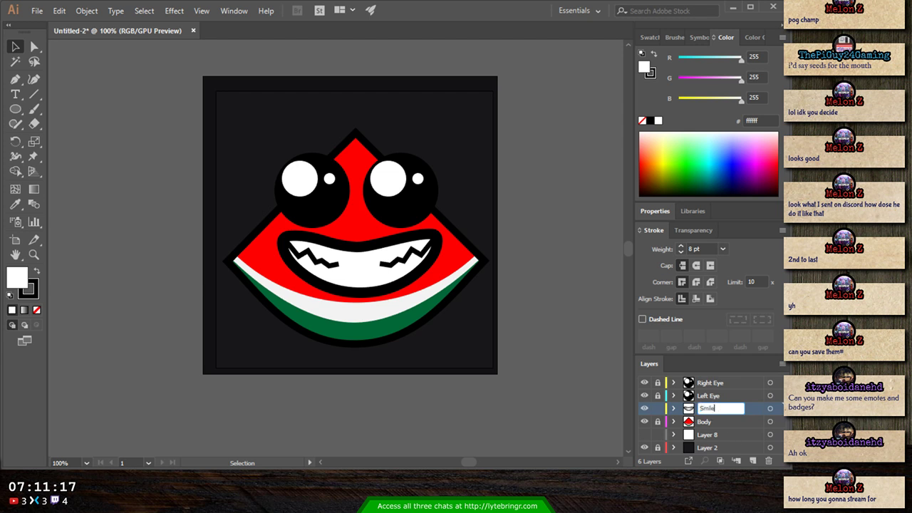
pyautogui.press('Return')
pyautogui.click(770, 408)
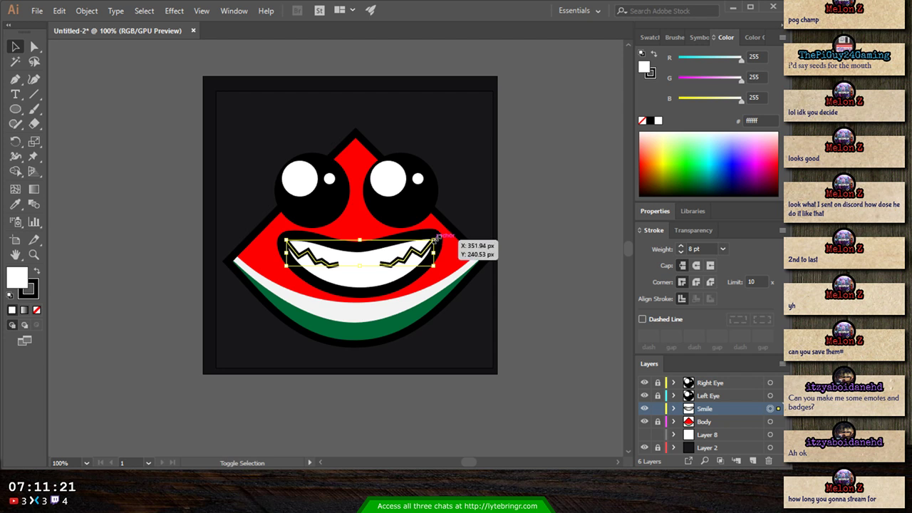
pyautogui.moveTo(436, 238); pyautogui.dragTo(390, 248)
pyautogui.hotkey('ctrl', 'z')
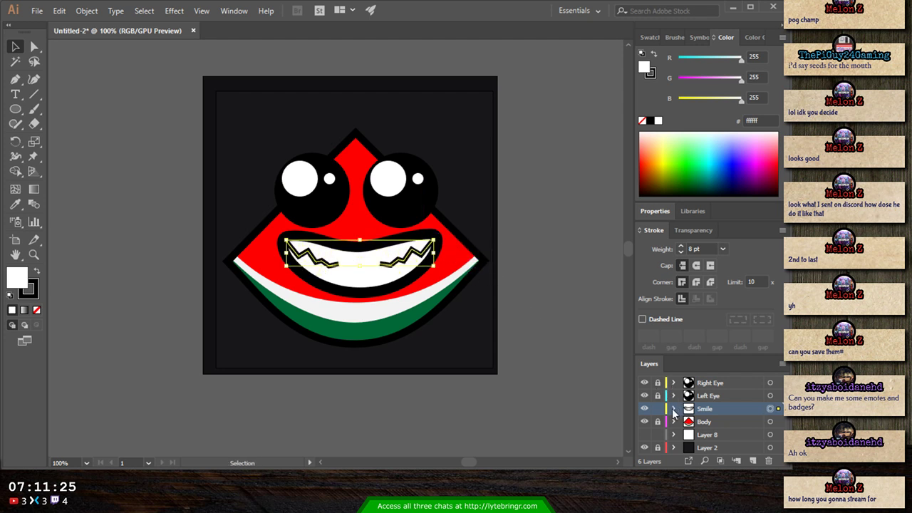
# - Unlock the mouth outline path in the Smile layer and select all of the layer's artwork
pyautogui.click(673, 408)
pyautogui.scroll(-1, 666, 432)
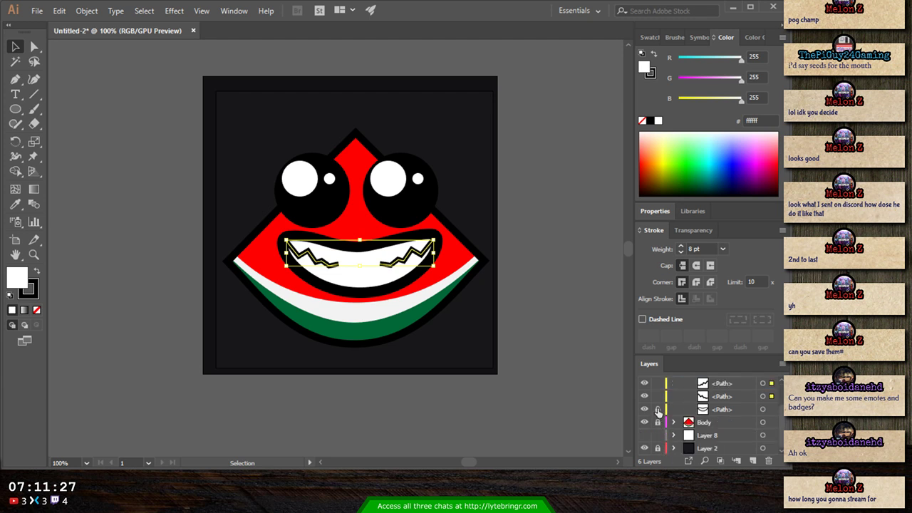
pyautogui.click(657, 410)
pyautogui.scroll(1, 687, 421)
pyautogui.click(762, 409)
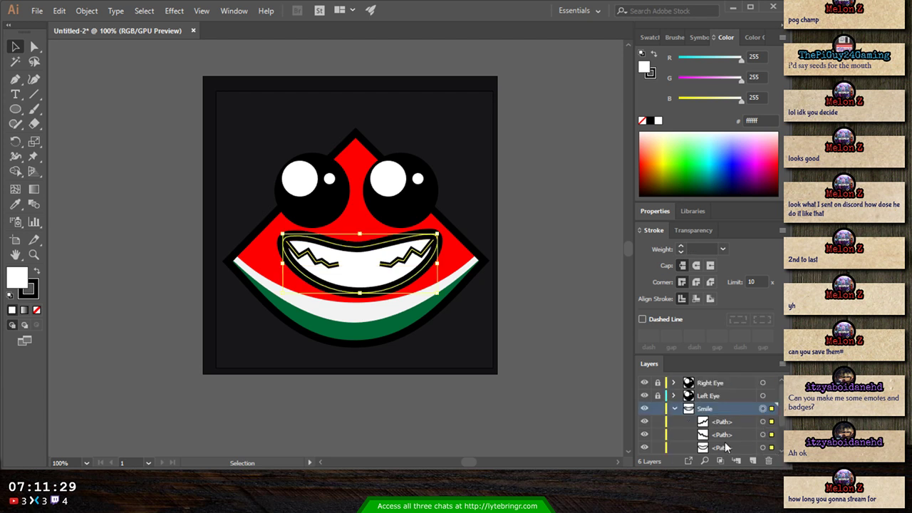
# - Scale the whole smile down proportionally and position it slightly left of centre beneath the eyes
pyautogui.moveTo(437, 234); pyautogui.dragTo(419, 242)
pyautogui.hotkey('shift', 'Right')
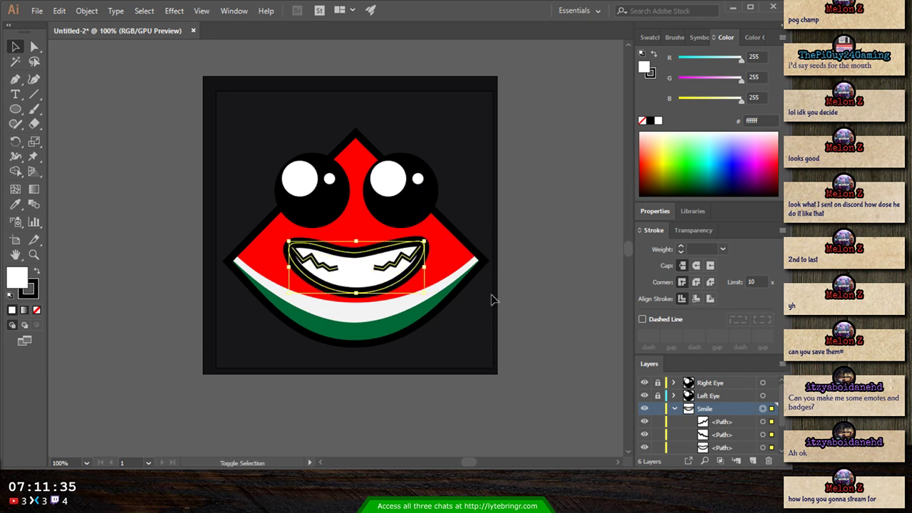
pyautogui.hotkey('shift', 'Left')
pyautogui.hotkey('shift', 'Up')
pyautogui.hotkey('shift', 'Down')
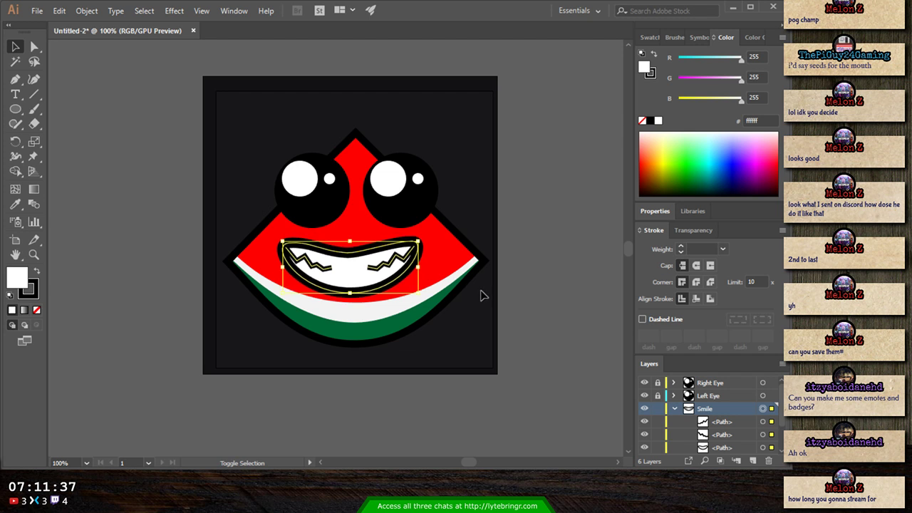
pyautogui.moveTo(417, 242); pyautogui.dragTo(412, 247)
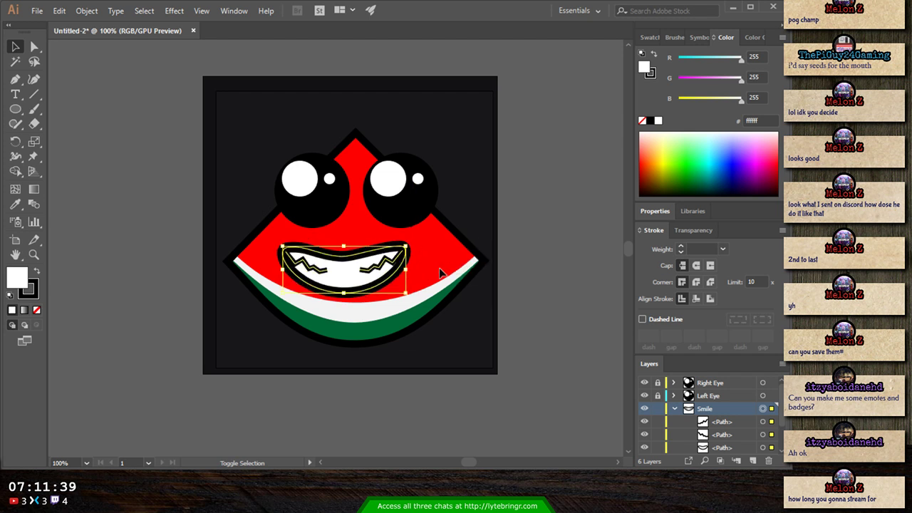
pyautogui.hotkey('shift', 'Up')
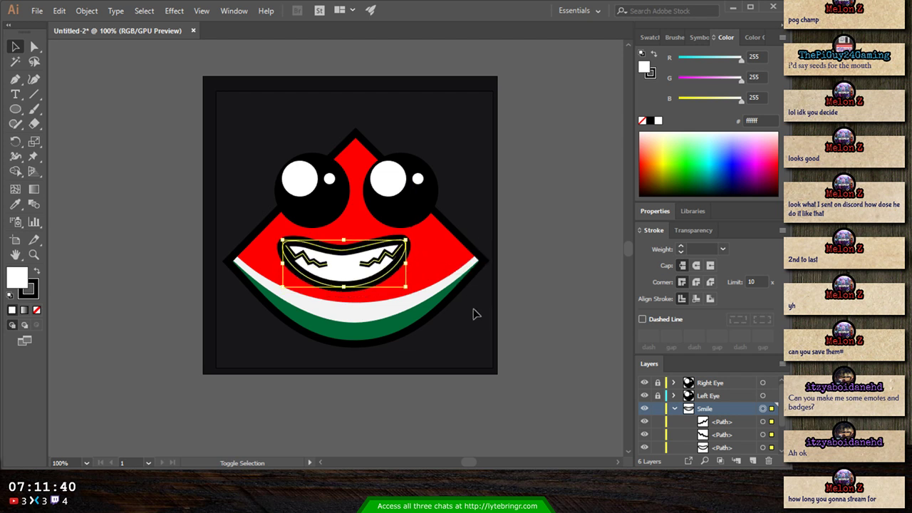
pyautogui.click(561, 243)
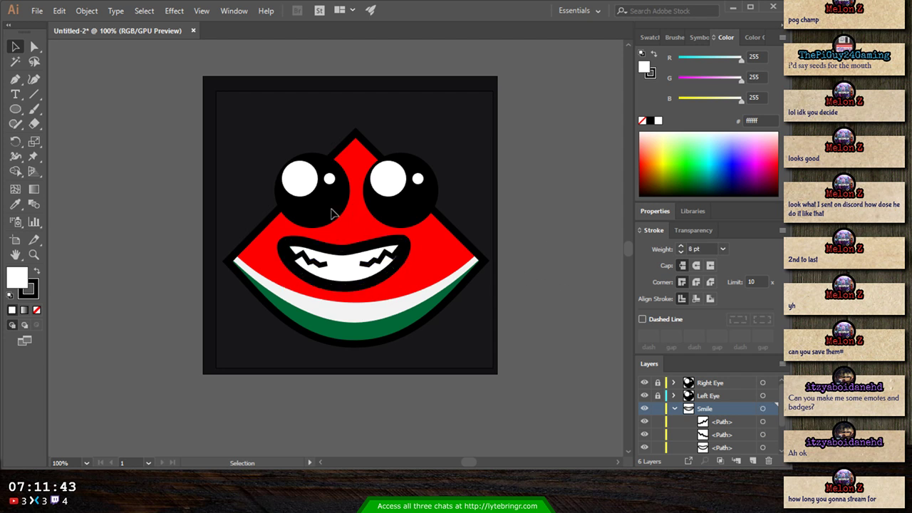
# - Unlock the Left Eye and Right Eye layers
pyautogui.click(658, 395)
pyautogui.click(658, 383)
# - Try shifting both eyes left and making the left eye slightly smaller
pyautogui.click(762, 384)
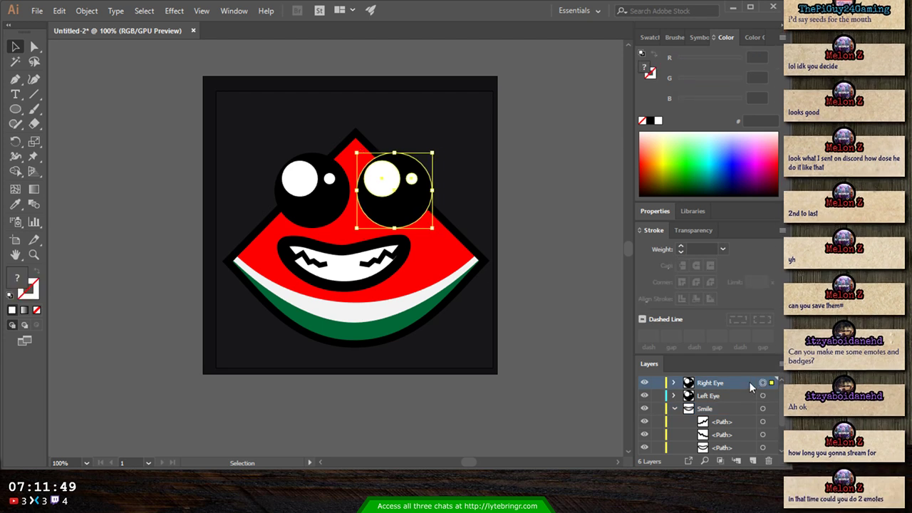
pyautogui.click(762, 396)
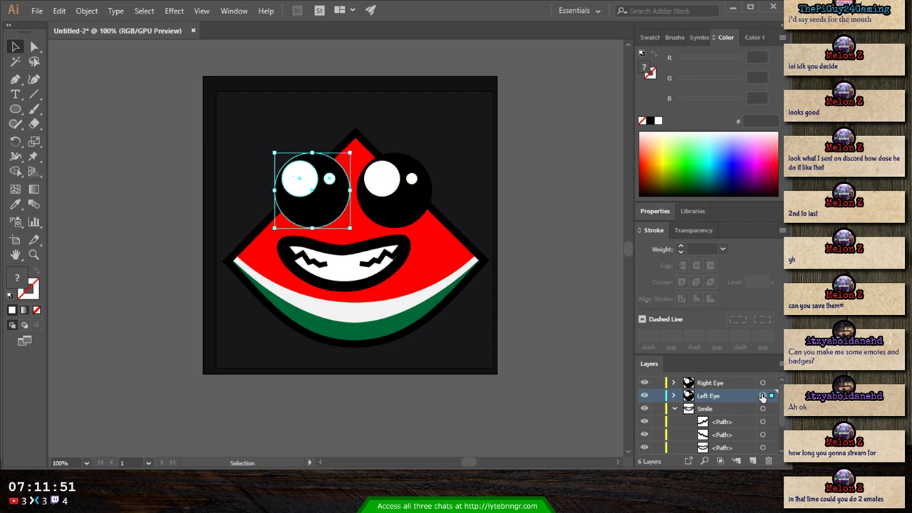
pyautogui.hotkey('shift', 'Left')
pyautogui.hotkey('shift', 'Left')
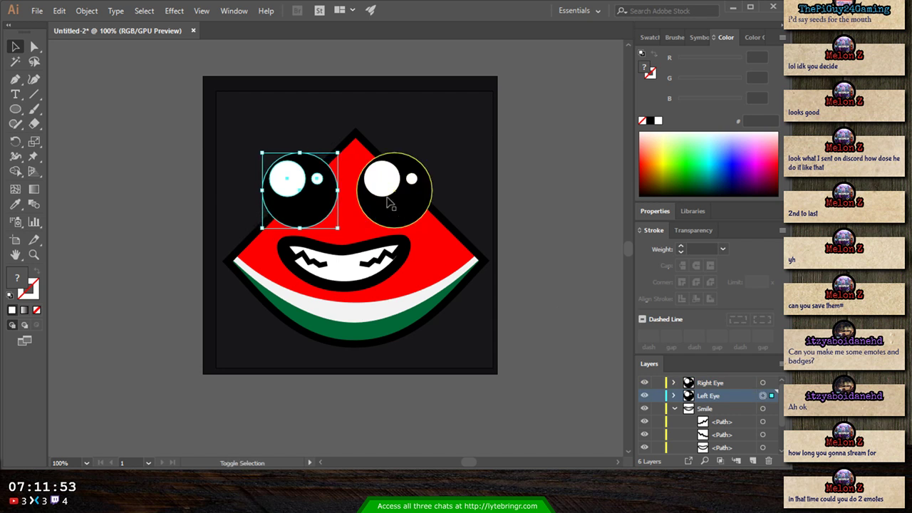
pyautogui.moveTo(339, 152); pyautogui.dragTo(332, 158)
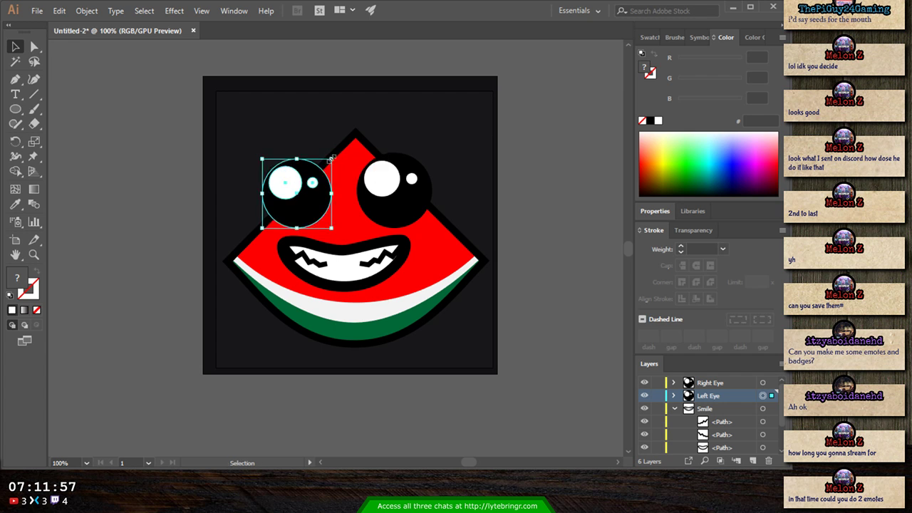
pyautogui.press('Right')
pyautogui.press('Right')
pyautogui.press('Right')
pyautogui.press('Right')
pyautogui.press('Right')
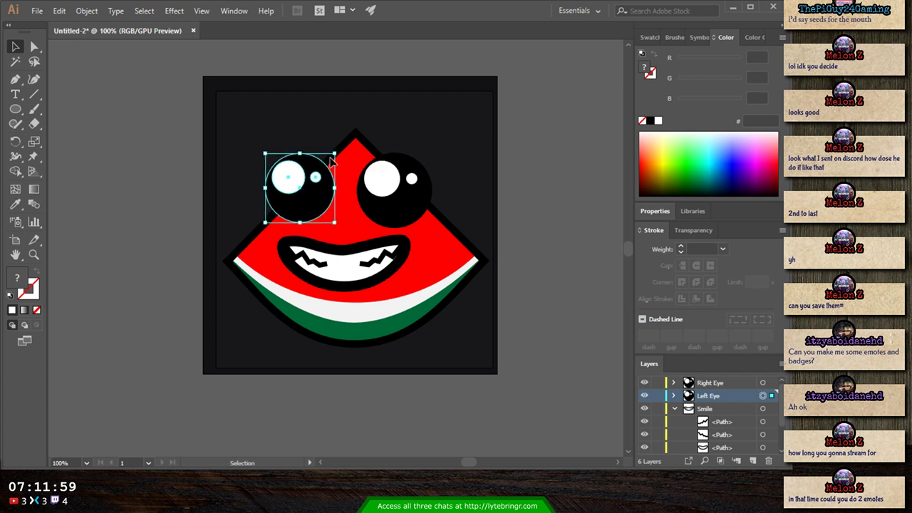
# - Try slightly enlarging the right eye's black circle and nudging it left
pyautogui.click(411, 215)
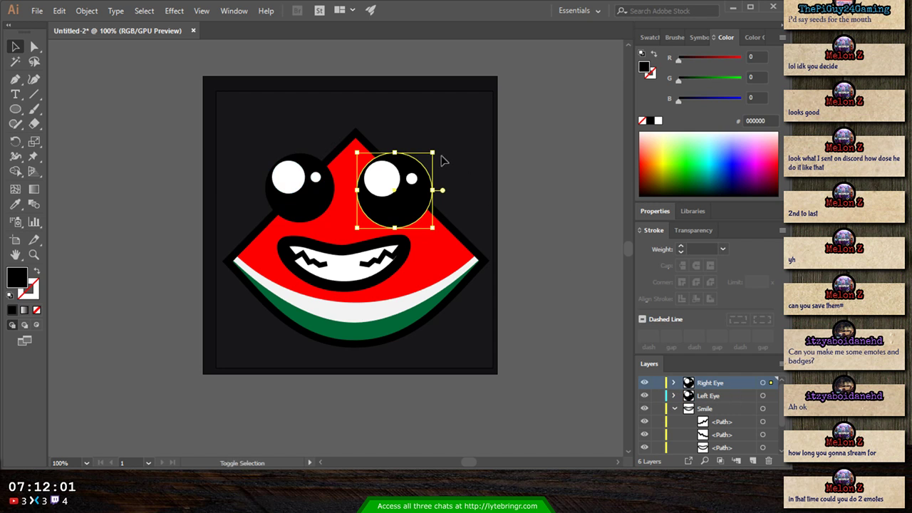
pyautogui.moveTo(432, 151); pyautogui.dragTo(438, 147)
pyautogui.press('Left')
pyautogui.press('Left')
pyautogui.press('Left')
pyautogui.press('Left')
pyautogui.press('Left')
pyautogui.press('Left')
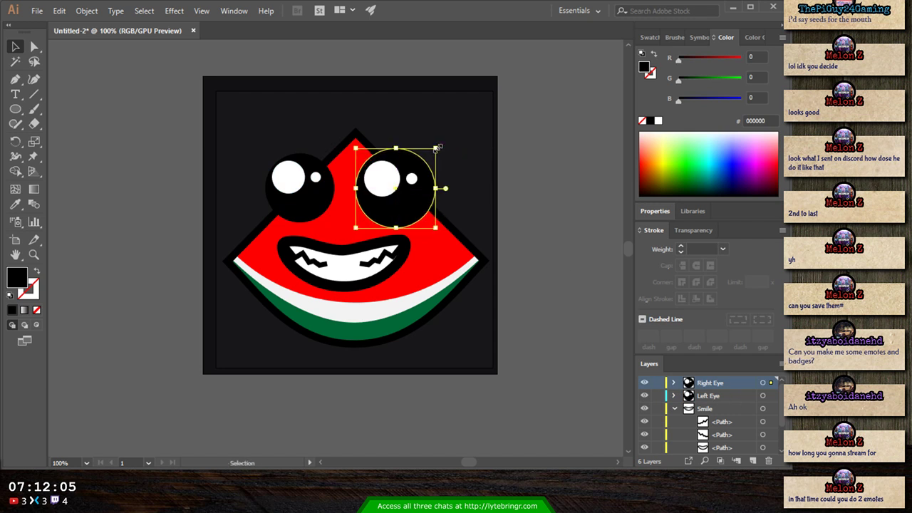
# - Undo the resizing and moves of both eyes back to their matching sizes and original positions
pyautogui.hotkey('ctrl', 'z')
pyautogui.hotkey('ctrl', 'z')
pyautogui.hotkey('ctrl', 'z')
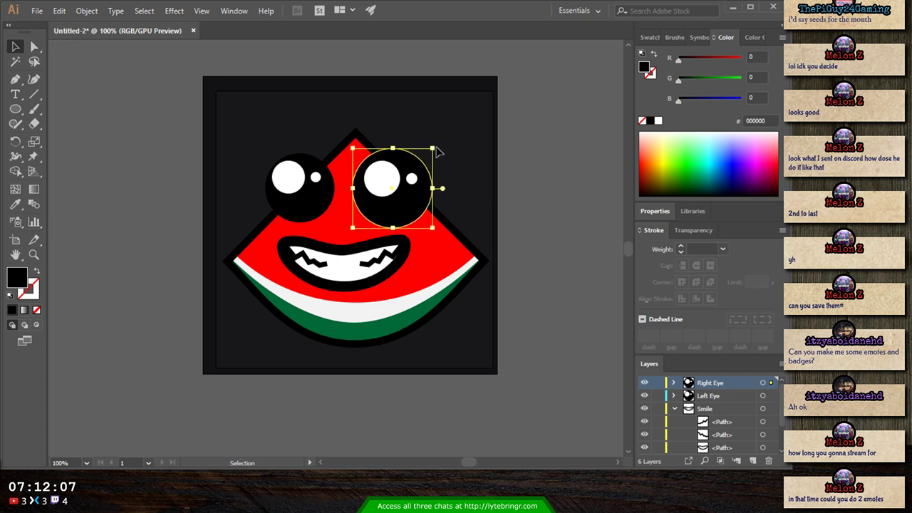
pyautogui.hotkey('ctrl', 'z')
pyautogui.hotkey('ctrl', 'z')
pyautogui.hotkey('ctrl', 'z')
pyautogui.hotkey('ctrl', 'z')
pyautogui.hotkey('ctrl', 'z')
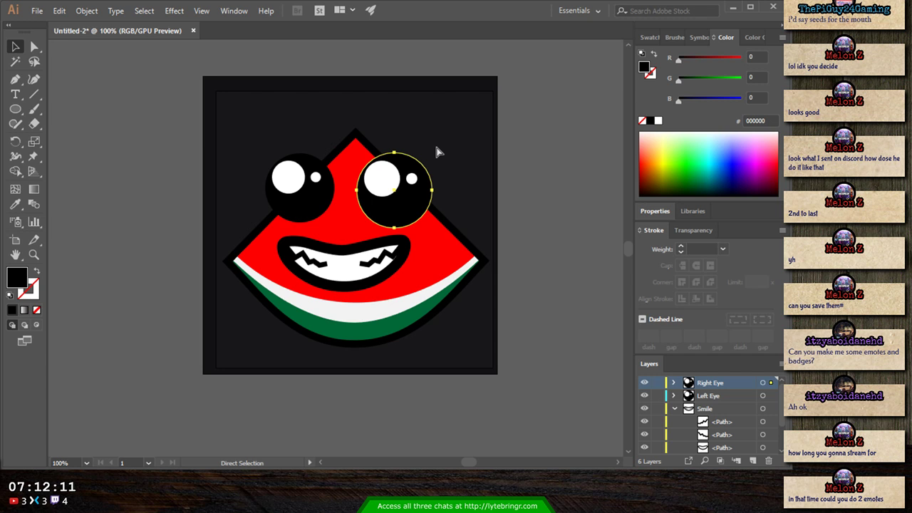
pyautogui.hotkey('ctrl', 'z')
pyautogui.hotkey('ctrl', 'z')
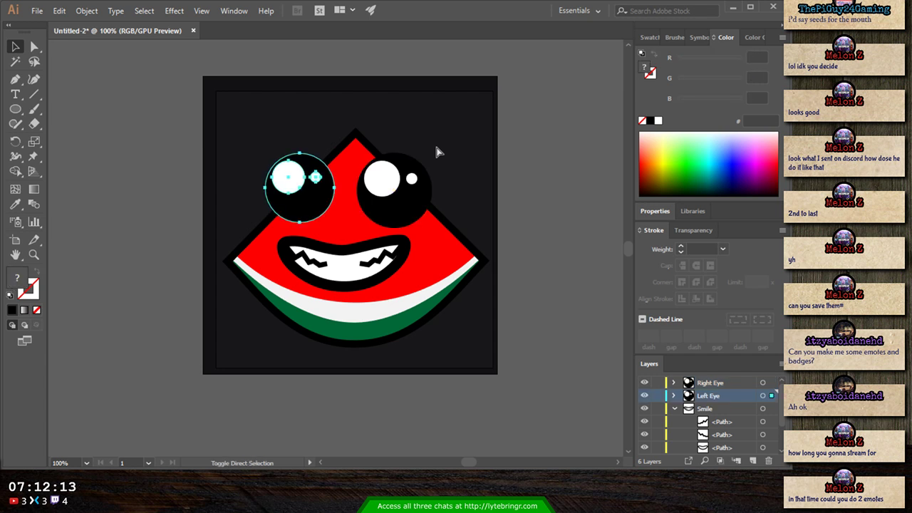
pyautogui.hotkey('ctrl', 'z')
pyautogui.hotkey('ctrl', 'z')
pyautogui.hotkey('ctrl', 'z')
pyautogui.hotkey('ctrl', 'z')
pyautogui.hotkey('ctrl', 'z')
pyautogui.hotkey('ctrl', 'z')
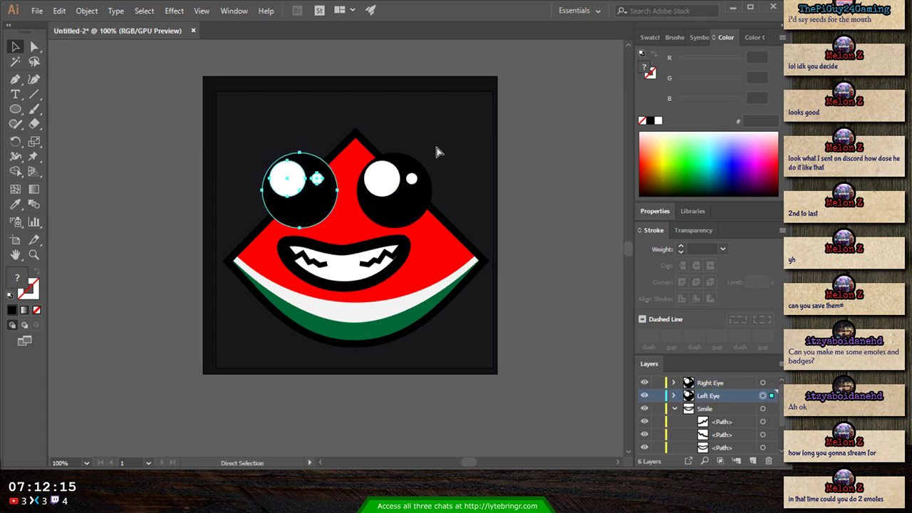
pyautogui.hotkey('ctrl', 'z')
pyautogui.hotkey('ctrl', 'z')
pyautogui.hotkey('ctrl', 'z')
pyautogui.hotkey('ctrl', 'z')
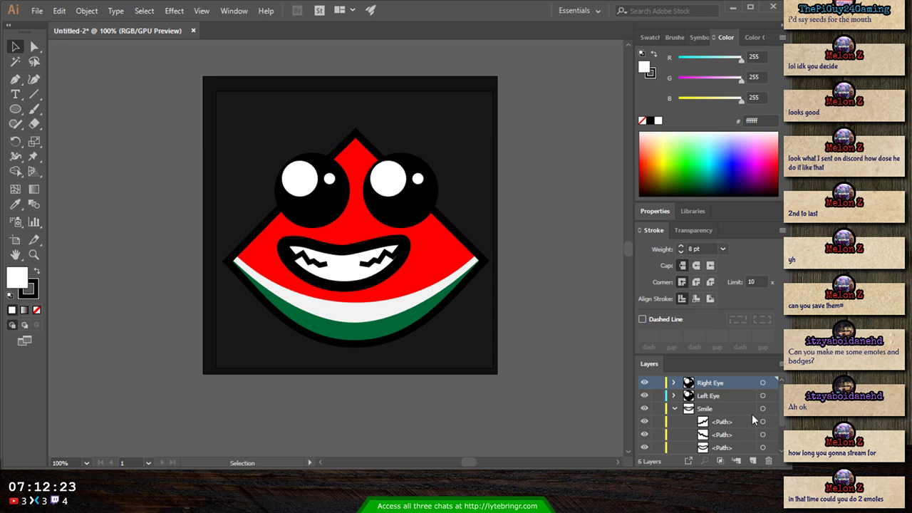
# - Enlarge the complete right eye with its highlights slightly and move it left towards the other eye
pyautogui.click(763, 383)
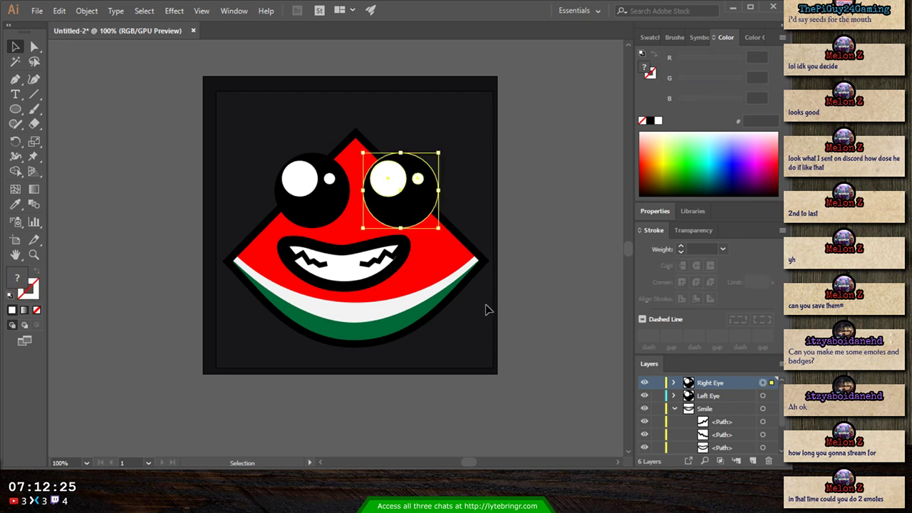
pyautogui.moveTo(438, 153); pyautogui.dragTo(456, 142)
pyautogui.press('Left')
pyautogui.press('Left')
pyautogui.press('Left')
pyautogui.press('Left')
pyautogui.press('Left')
pyautogui.press('Left')
pyautogui.press('Left')
pyautogui.press('Left')
pyautogui.press('Left')
pyautogui.press('Left')
pyautogui.press('Left')
pyautogui.press('Left')
pyautogui.press('Left')
pyautogui.press('Left')
pyautogui.press('Left')
pyautogui.press('Left')
pyautogui.press('Left')
pyautogui.press('Left')
pyautogui.press('Left')
pyautogui.press('Left')
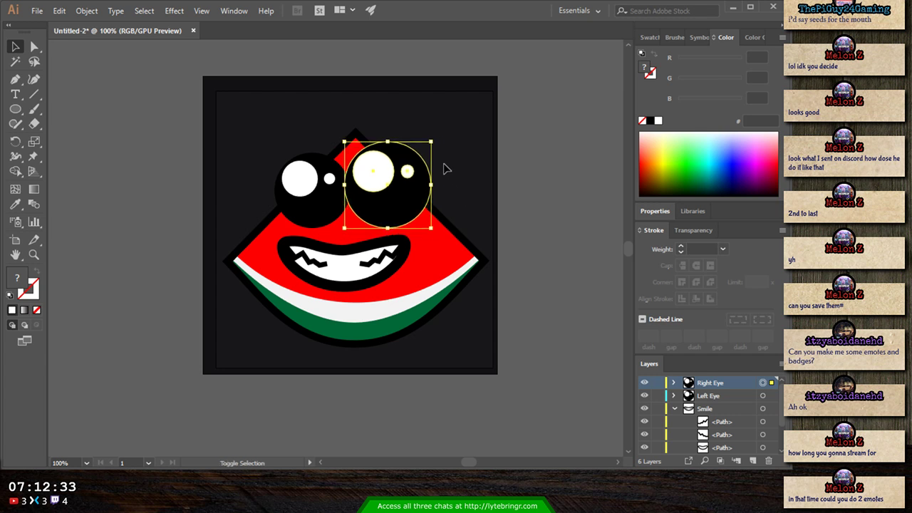
pyautogui.moveTo(432, 141); pyautogui.dragTo(428, 144)
# - Shrink the complete left eye slightly and move it left and up, clear of the right eye
pyautogui.click(762, 395)
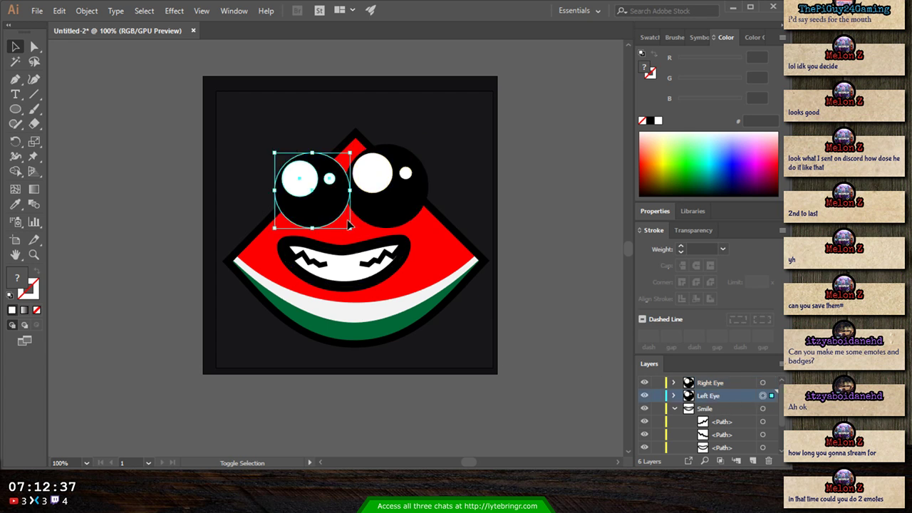
pyautogui.moveTo(345, 157); pyautogui.dragTo(346, 153)
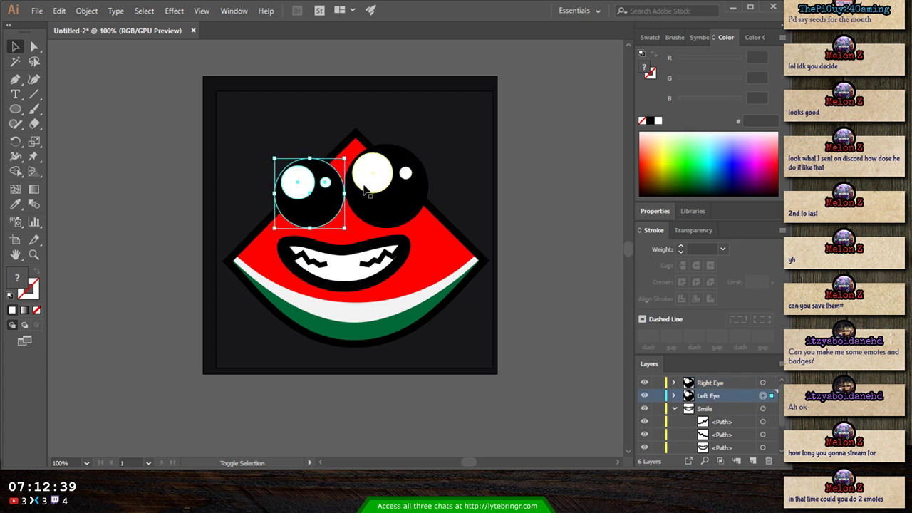
pyautogui.hotkey('shift', 'Left')
pyautogui.hotkey('shift', 'Left')
pyautogui.hotkey('shift', 'Up')
pyautogui.hotkey('shift', 'Up')
pyautogui.hotkey('shift', 'Down')
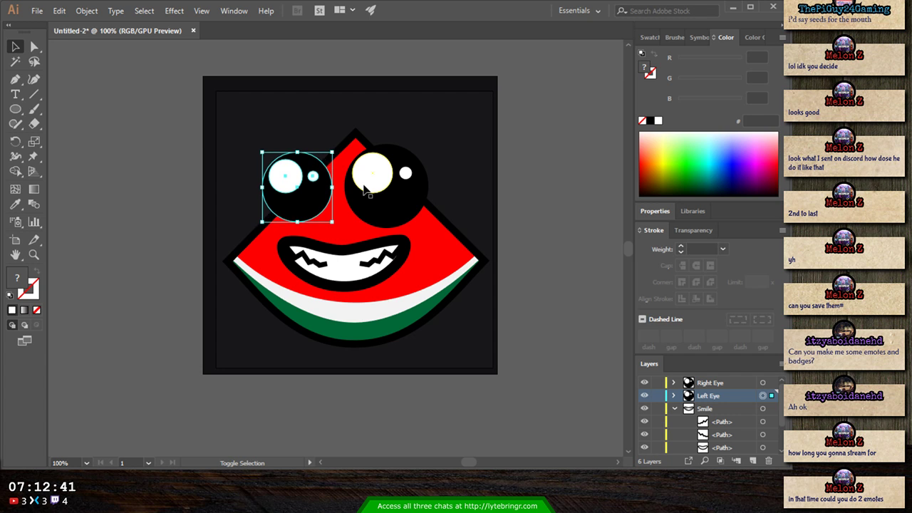
pyautogui.click(560, 299)
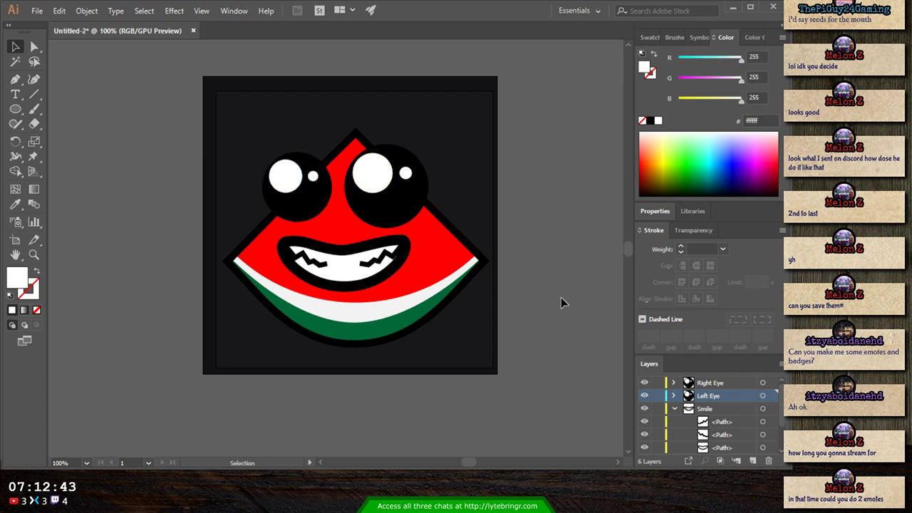
# - Nudge the left eye's black circle slightly right, keeping its white highlights in place
pyautogui.click(314, 214)
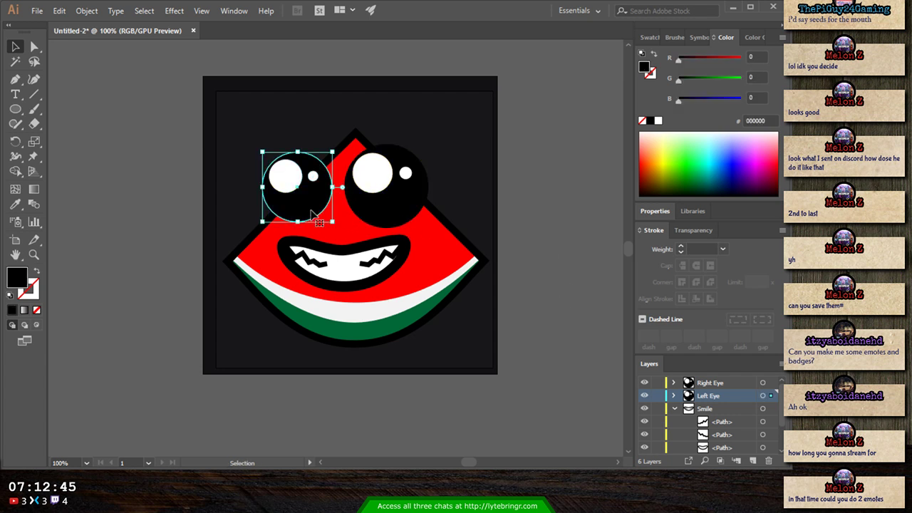
pyautogui.press('Right')
pyautogui.press('Right')
pyautogui.press('Up')
pyautogui.press('Right')
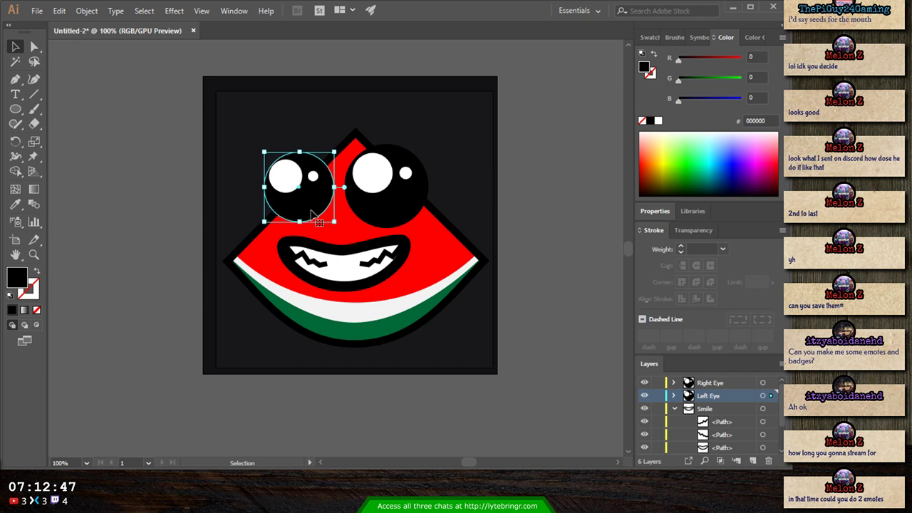
pyautogui.click(561, 259)
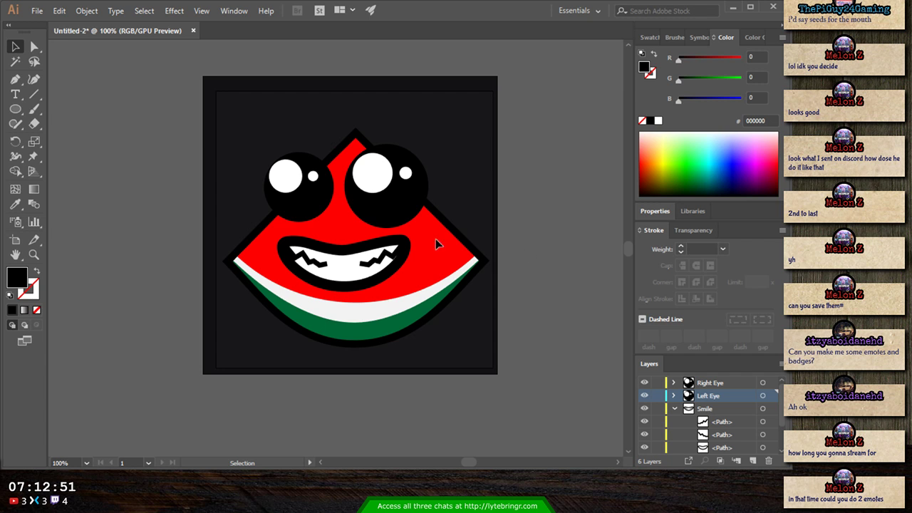
# - Move the whole smile, including its zigzag teeth lines, slightly left on the slice
pyautogui.click(357, 248)
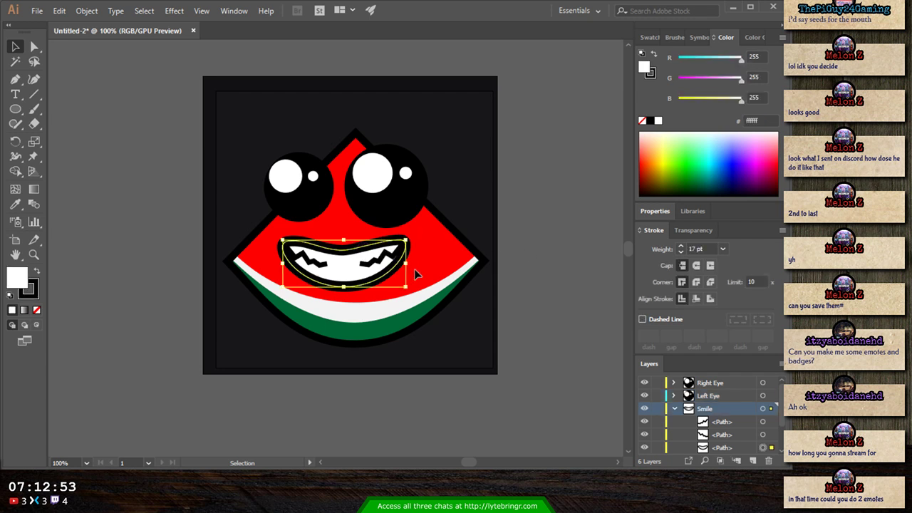
pyautogui.press('a')
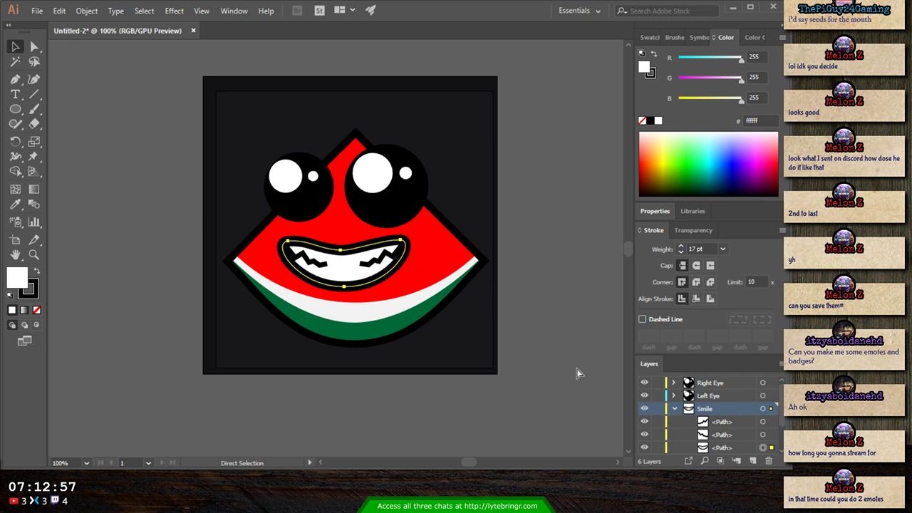
pyautogui.hotkey('ctrl', 'z')
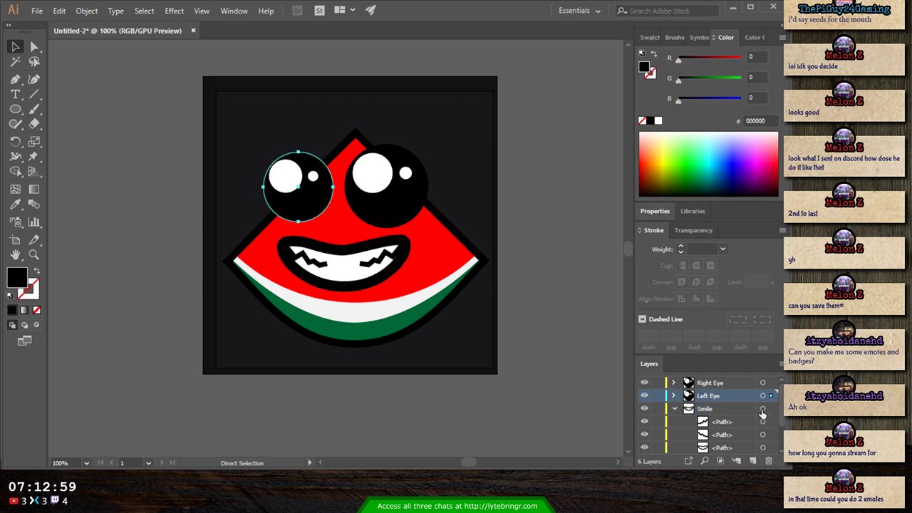
pyautogui.click(762, 409)
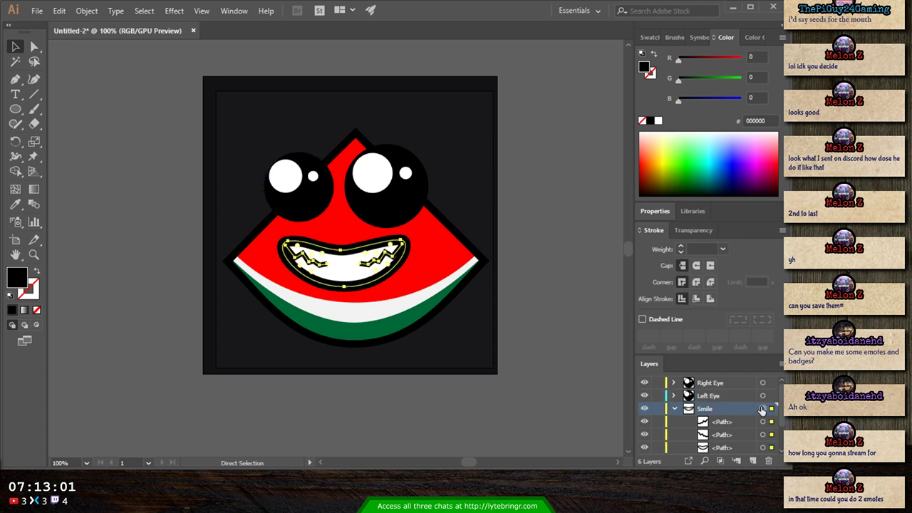
pyautogui.hotkey('shift', 'Left')
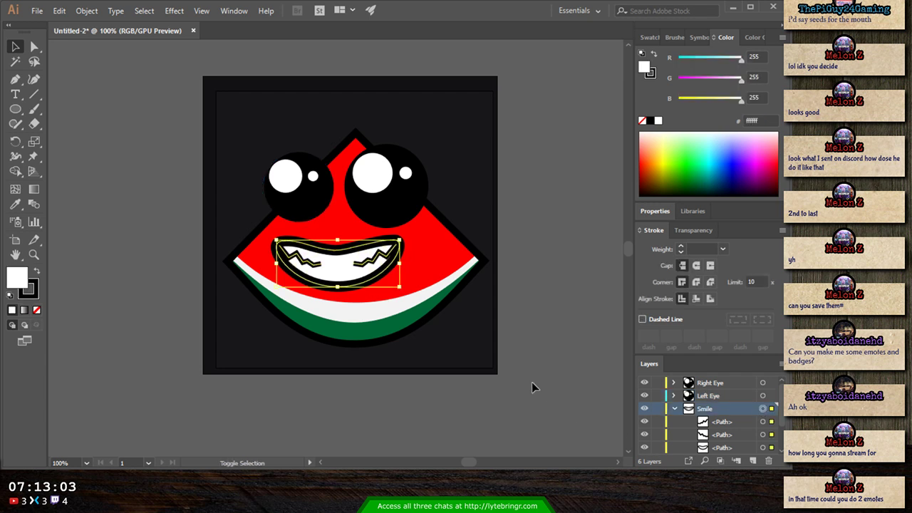
pyautogui.click(560, 337)
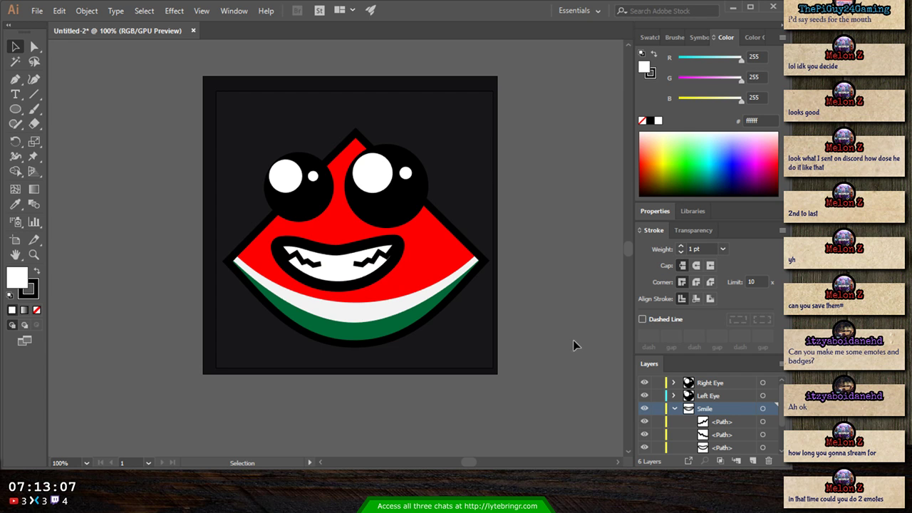
# - Examine how the eyes and shifted smile read at a very small emote size
pyautogui.hotkey('ctrl', '-')
pyautogui.hotkey('ctrl', '-')
pyautogui.hotkey('ctrl', '-')
pyautogui.hotkey('ctrl', '-')
pyautogui.hotkey('ctrl', '-')
pyautogui.hotkey('ctrl', '-')
pyautogui.hotkey('ctrl', '-')
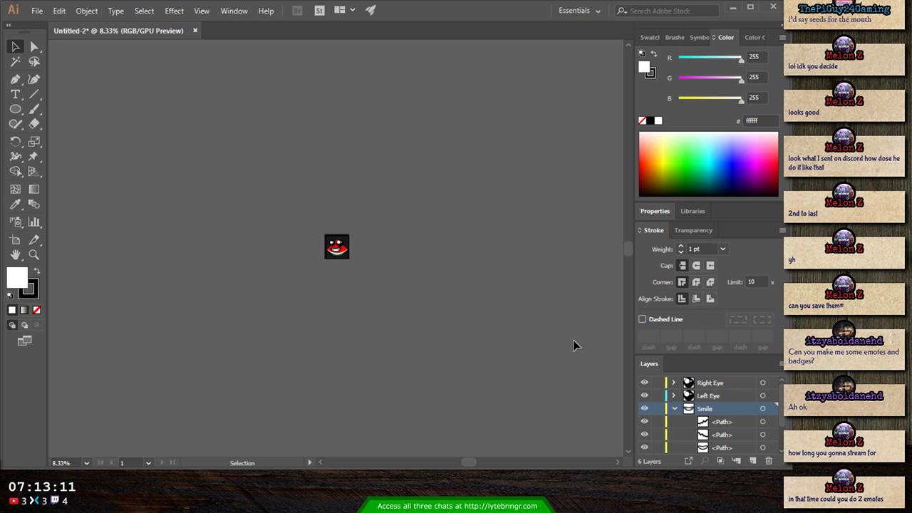
pyautogui.hotkey('ctrl', '+')
pyautogui.hotkey('ctrl', '+')
pyautogui.hotkey('ctrl', '+')
pyautogui.hotkey('ctrl', '+')
pyautogui.hotkey('ctrl', '+')
pyautogui.hotkey('ctrl', '+')
pyautogui.hotkey('ctrl', '+')
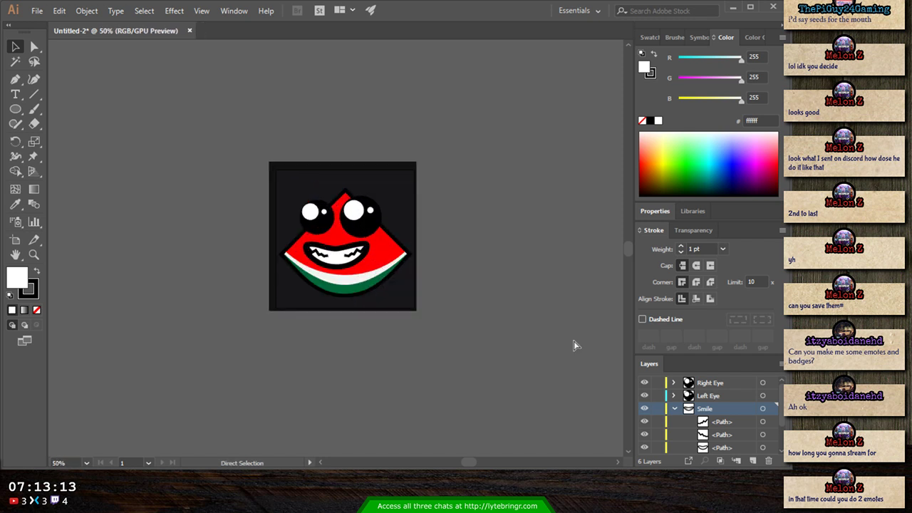
# - Shrink the whole smile from its right end and tilt it slightly clockwise
pyautogui.hotkey('ctrl', '+')
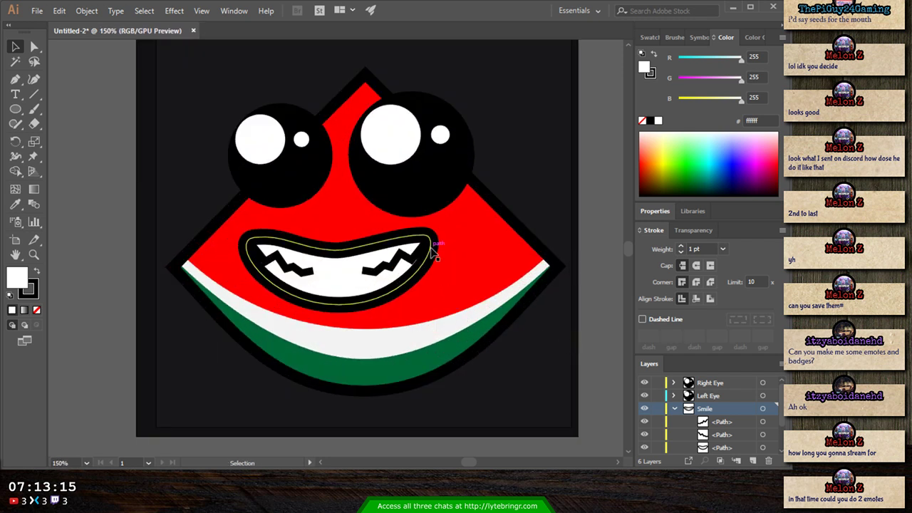
pyautogui.click(762, 408)
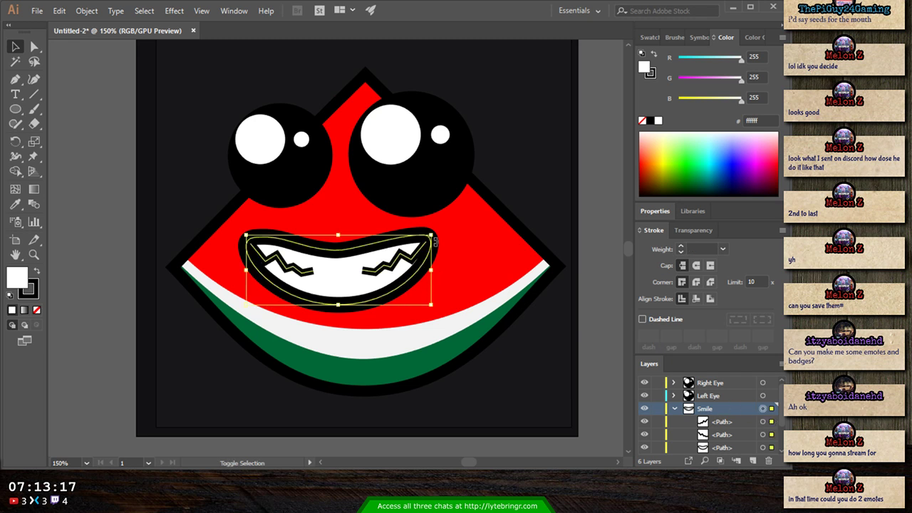
pyautogui.moveTo(430, 235)
pyautogui.mouseDown()
pyautogui.moveTo(447, 231)
pyautogui.moveTo(416, 238)
pyautogui.moveTo(420, 243)
pyautogui.mouseUp()
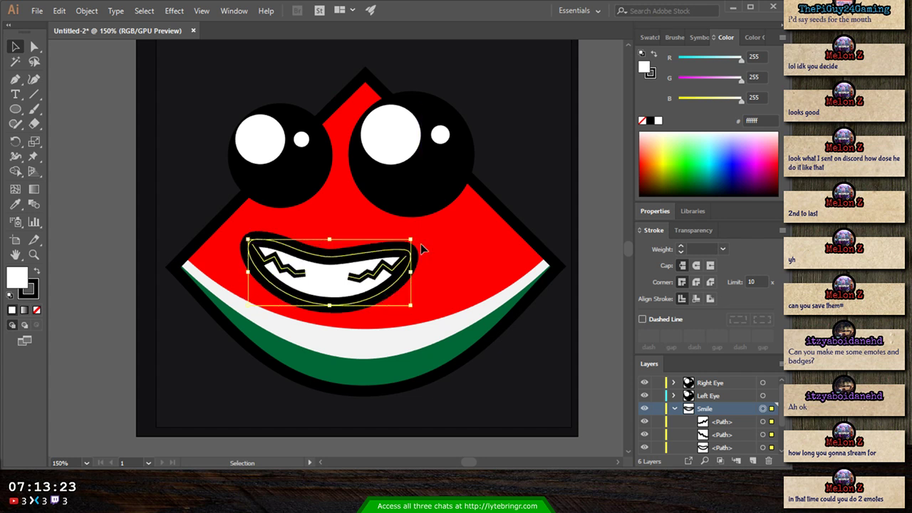
pyautogui.click(603, 240)
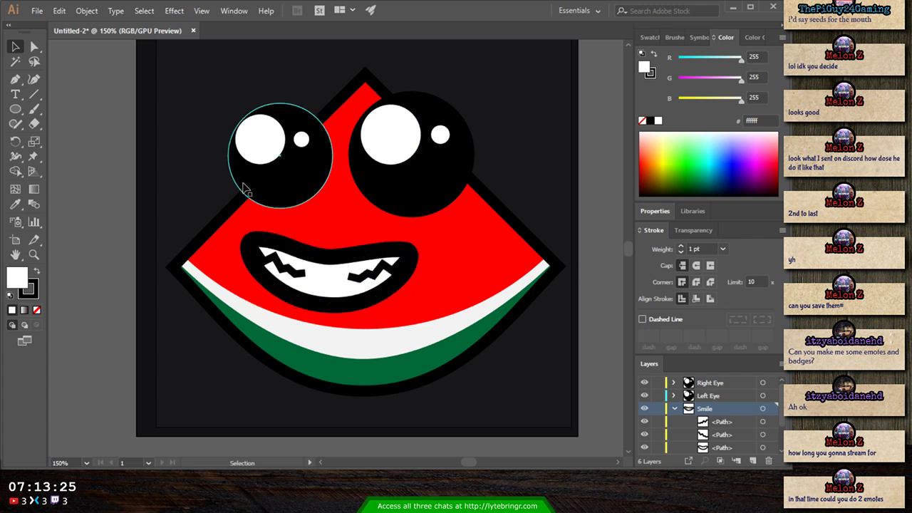
# - Draw a small upright oval seed to the right of the smile and fill it black
pyautogui.click(15, 108)
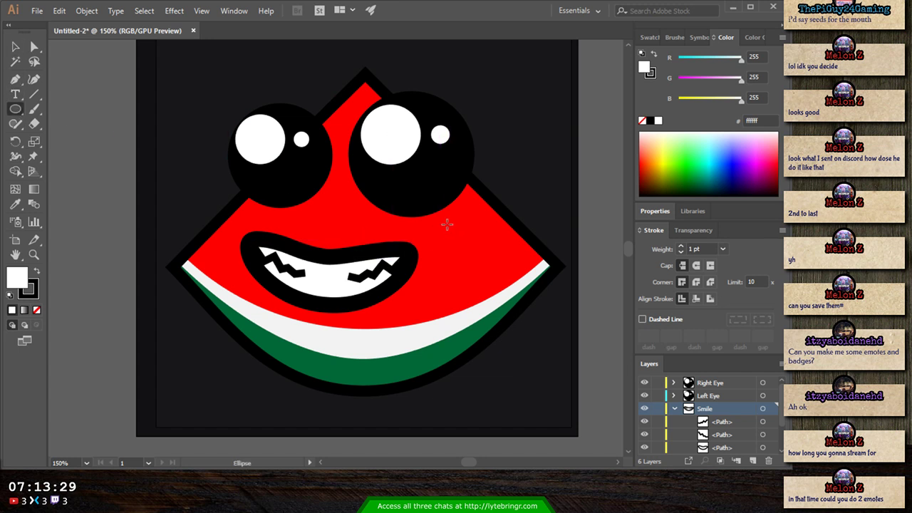
pyautogui.moveTo(443, 235); pyautogui.dragTo(431, 255)
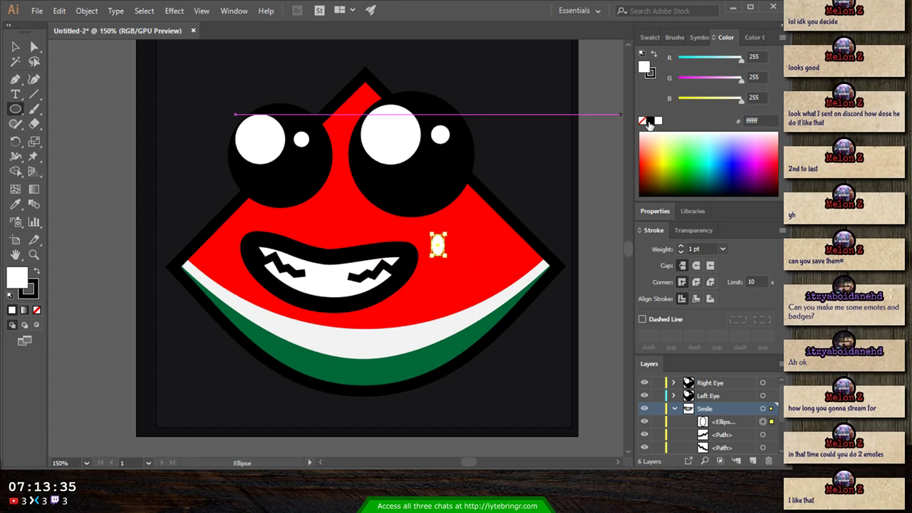
pyautogui.click(649, 120)
pyautogui.press('v')
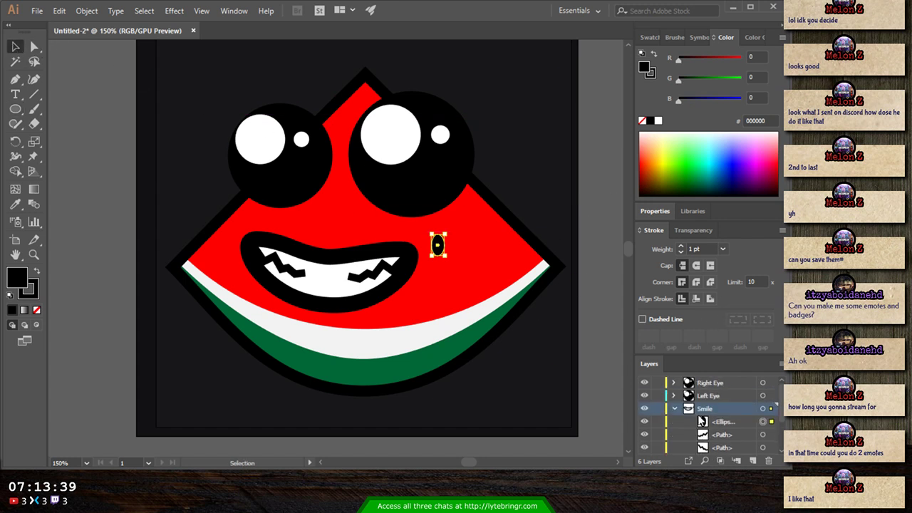
# - Move the black oval out of the Smile layer onto a new layer directly above it, keeping its position
pyautogui.scroll(-1, 725, 414)
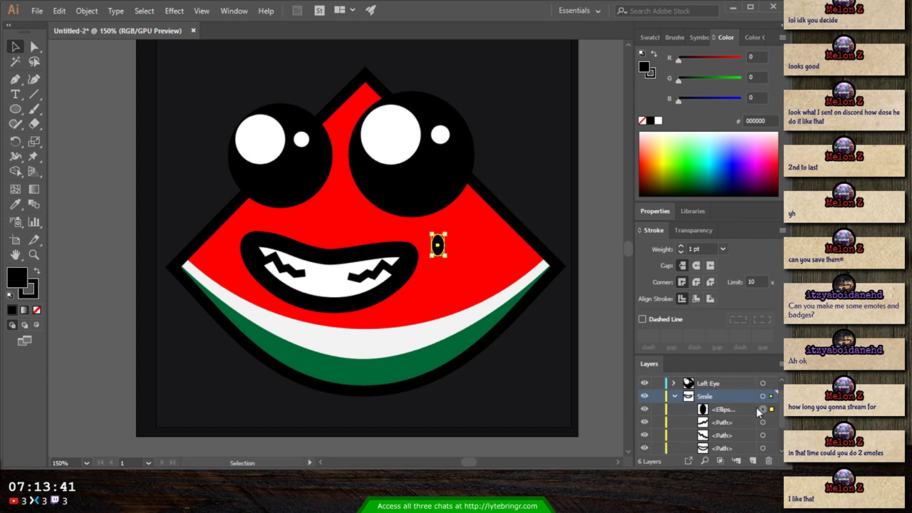
pyautogui.press('Delete')
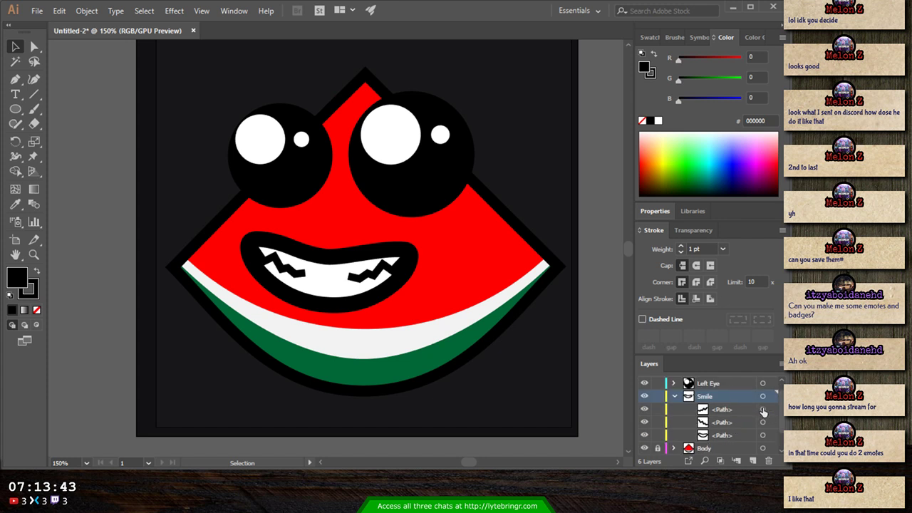
pyautogui.click(673, 396)
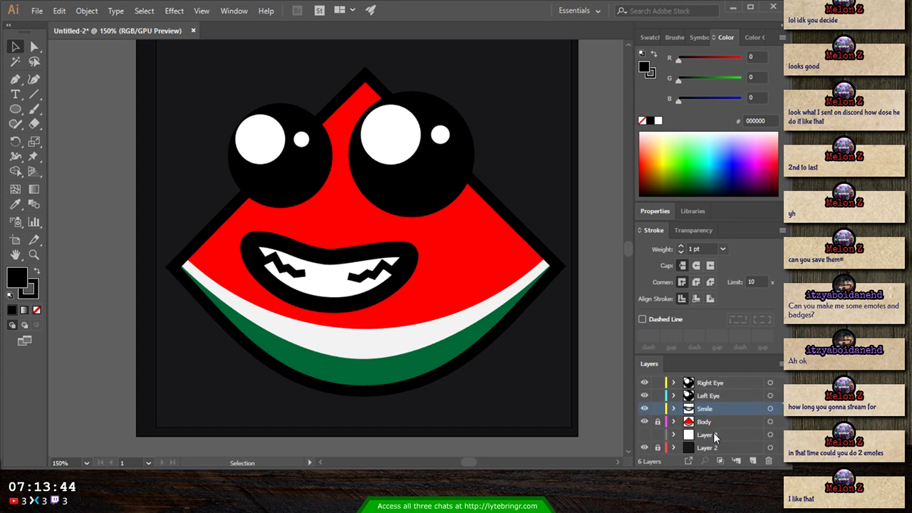
pyautogui.click(755, 463)
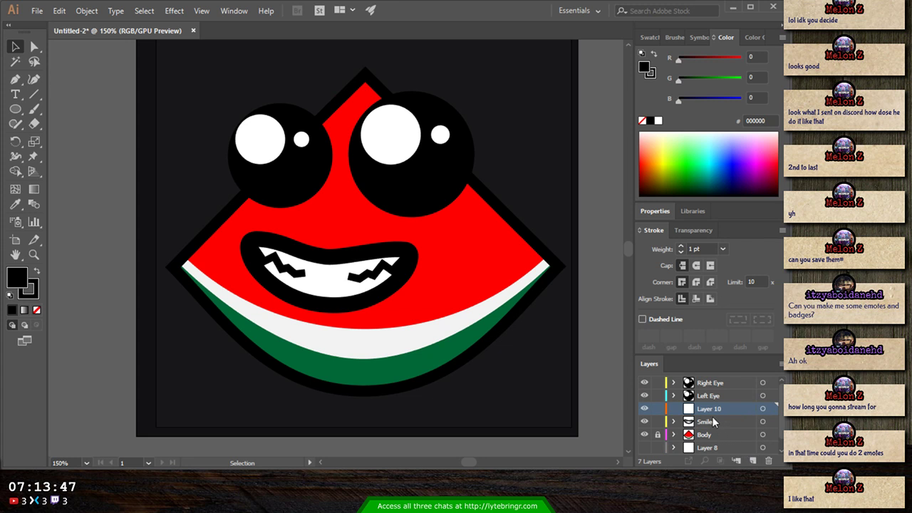
pyautogui.hotkey('ctrl', 'f')
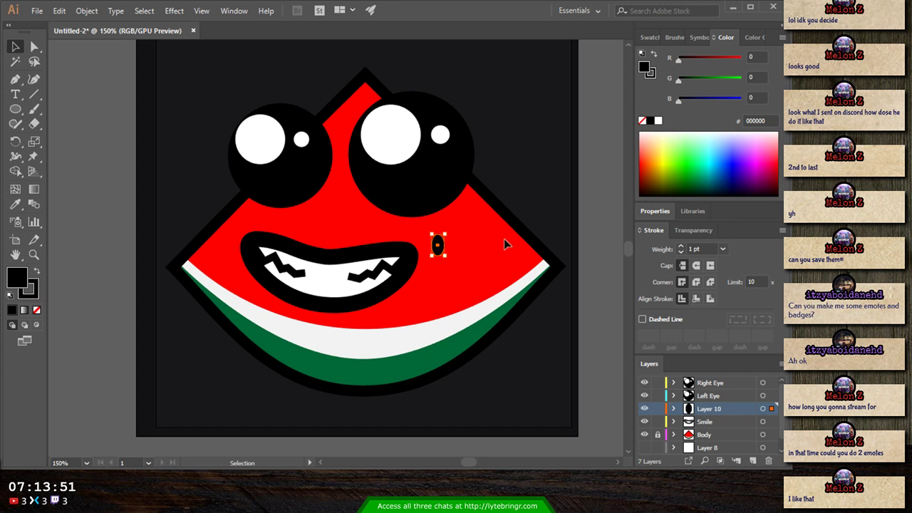
# - Reshape the black oval into a seed by lowering its left and right anchor points
pyautogui.press('a')
pyautogui.hotkey('ctrl', '+')
pyautogui.hotkey('ctrl', '+')
pyautogui.hotkey('ctrl', '+')
pyautogui.hotkey('ctrl', '+')
pyautogui.hotkey('ctrl', '+')
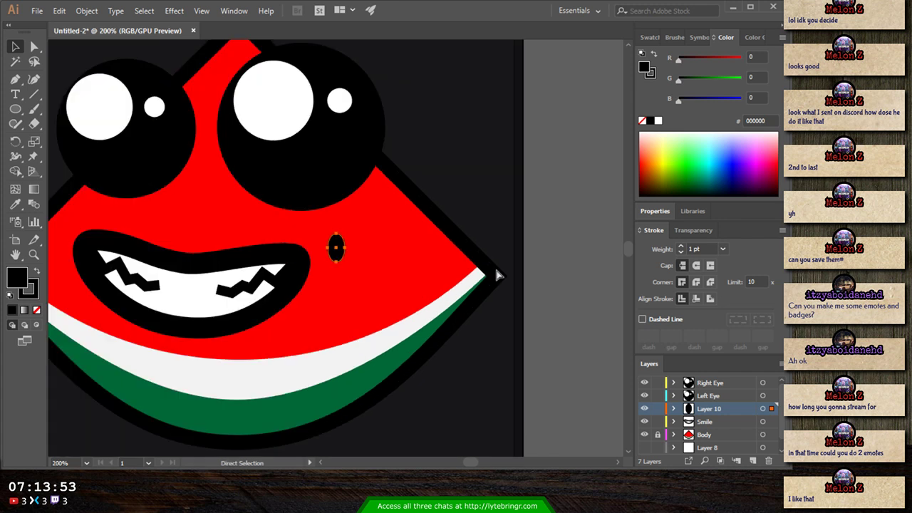
pyautogui.click(33, 46)
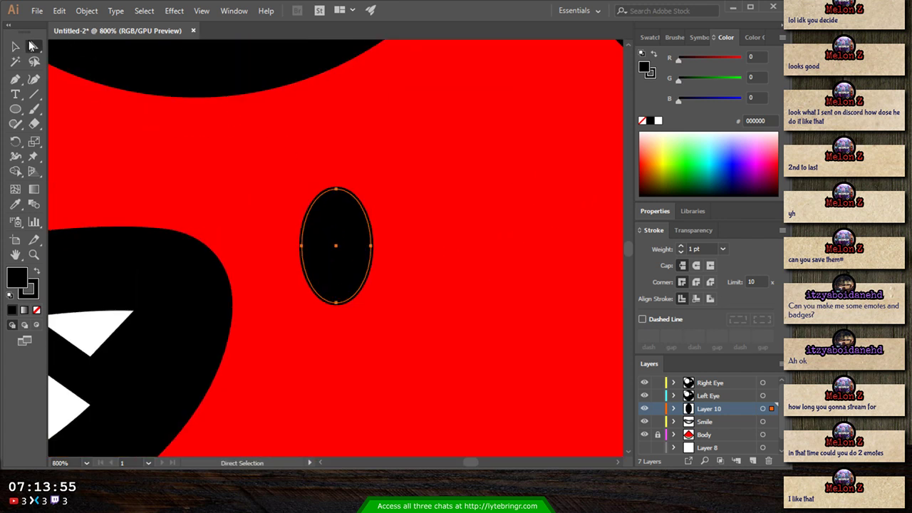
pyautogui.moveTo(301, 249); pyautogui.dragTo(305, 270)
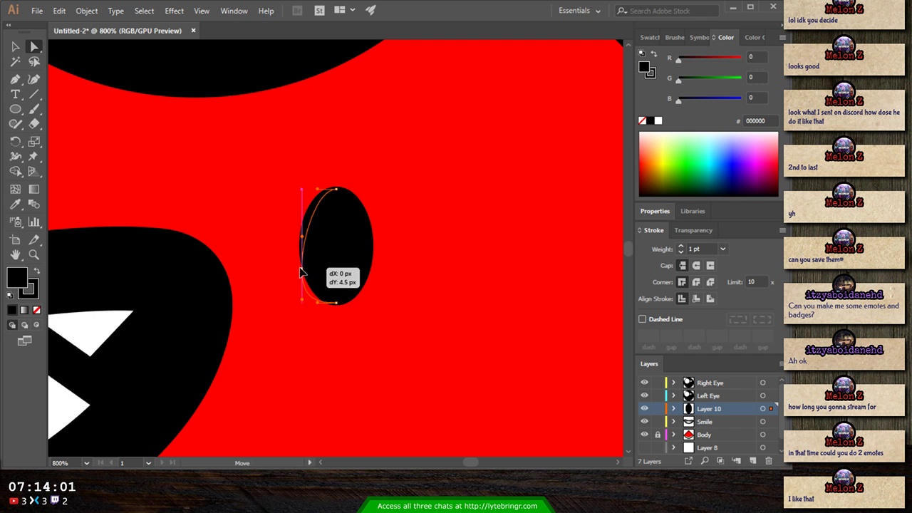
pyautogui.moveTo(371, 247); pyautogui.dragTo(371, 273)
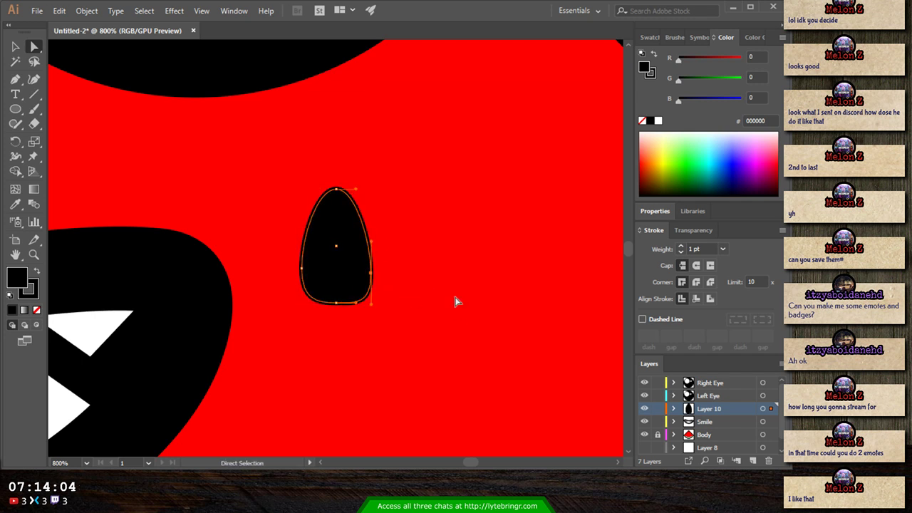
# - Duplicate the seed twice, placing one copy up and to the right and another down and to the right
pyautogui.click(341, 269)
pyautogui.press('ctrl')
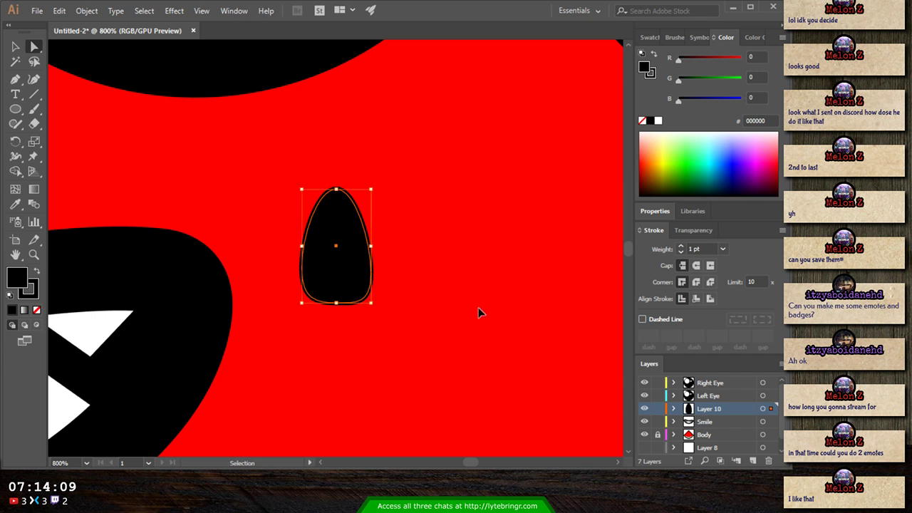
pyautogui.press('ctrl')
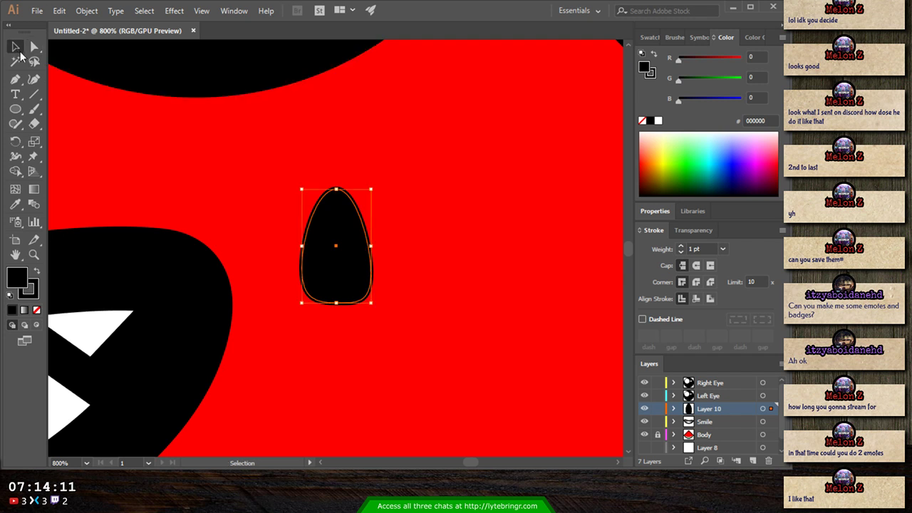
pyautogui.moveTo(348, 280); pyautogui.dragTo(456, 189)
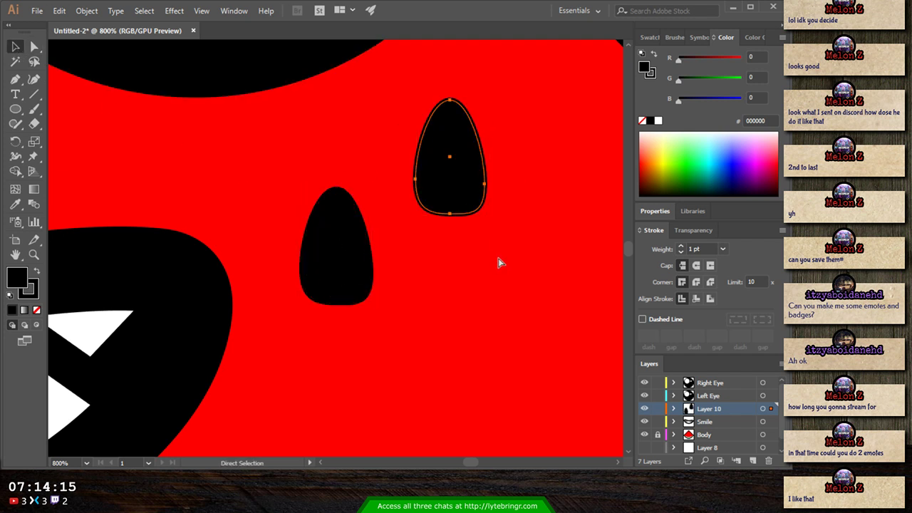
pyautogui.click(352, 267)
pyautogui.moveTo(353, 267); pyautogui.dragTo(559, 333)
# - Nudge the lower-right seed slightly left and up, closer to the other two seeds
pyautogui.scroll(-7, 542, 337)
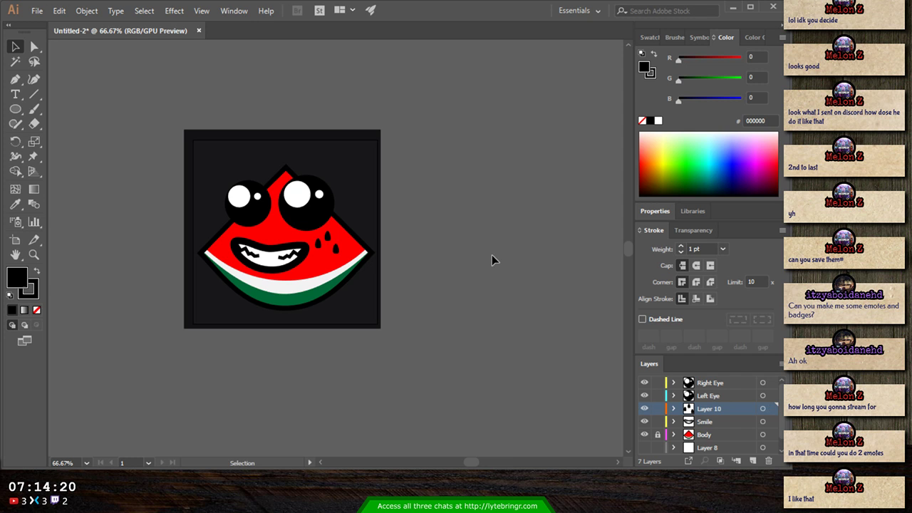
pyautogui.click(337, 251)
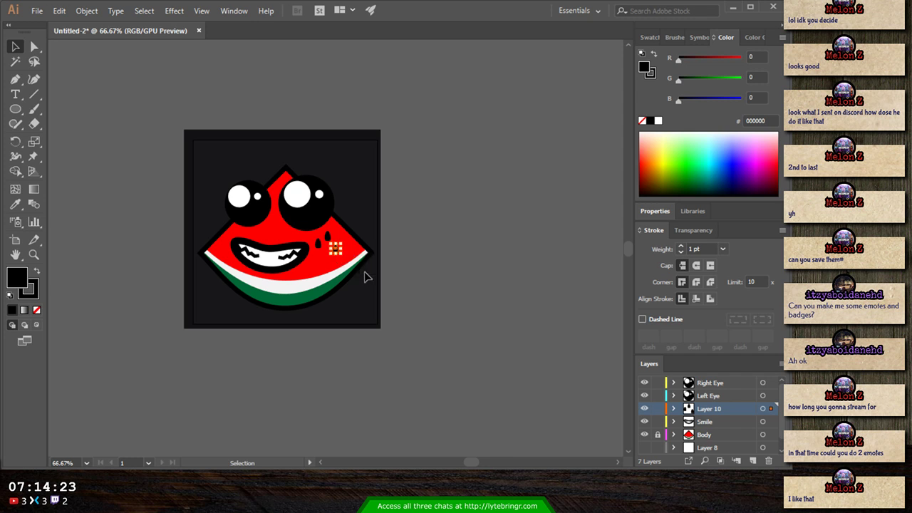
pyautogui.press('Left')
pyautogui.press('Left')
pyautogui.press('Left')
pyautogui.press('Up')
pyautogui.press('Up')
pyautogui.press('Up')
pyautogui.press('Up')
pyautogui.click(488, 253)
# - Examine how the emote with its three seeds reads at very small sizes
pyautogui.scroll(-1, 488, 253)
pyautogui.hotkey('ctrl', '-')
pyautogui.hotkey('ctrl', '-')
pyautogui.hotkey('ctrl', '-')
pyautogui.hotkey('ctrl', '-')
pyautogui.hotkey('ctrl', '-')
pyautogui.hotkey('ctrl', '-')
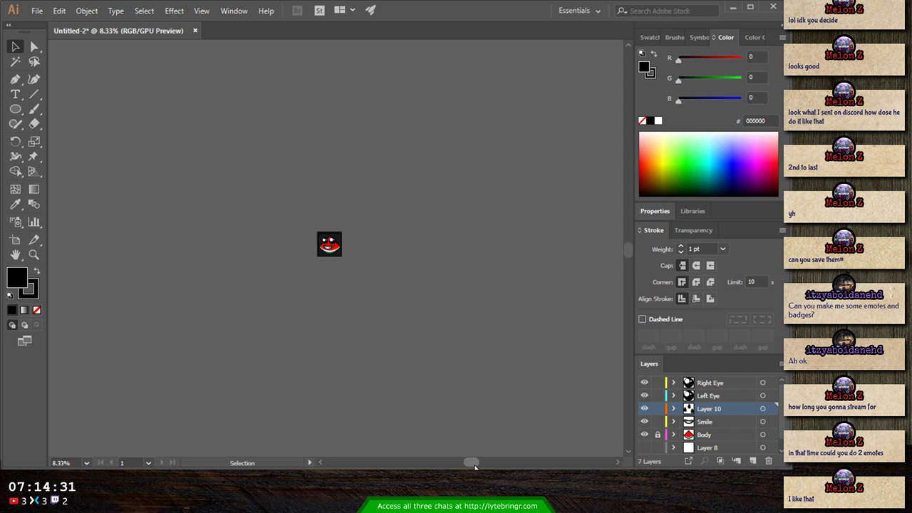
pyautogui.hscroll(-5, 456, 392)
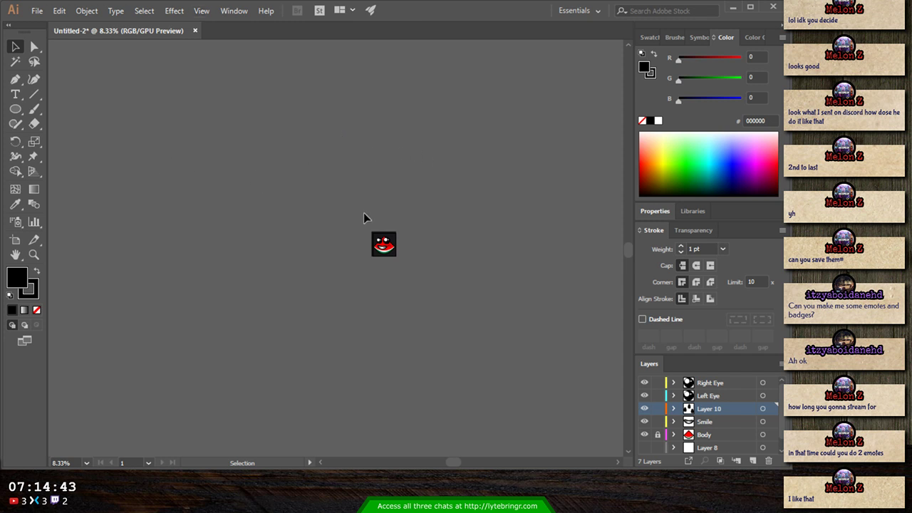
pyautogui.hotkey('ctrl', '=')
pyautogui.hotkey('ctrl', '=')
pyautogui.hotkey('ctrl', '=')
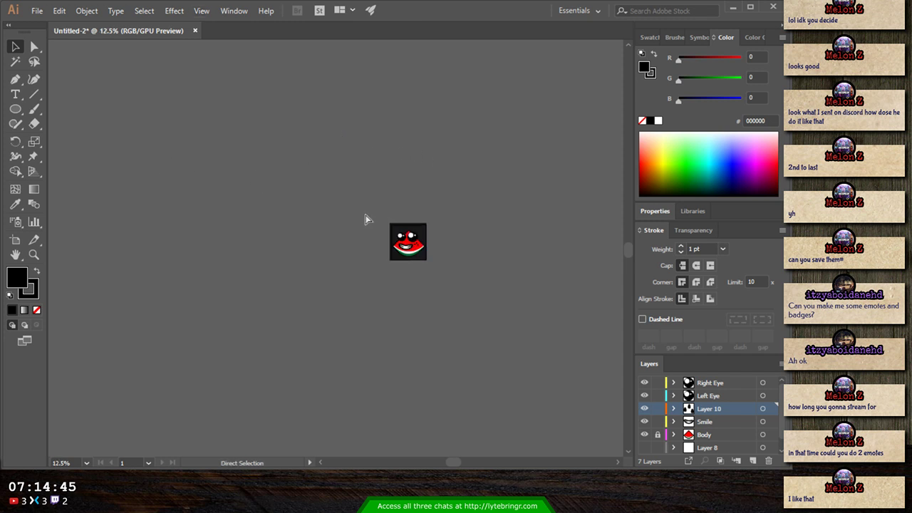
# - Delete the unused Layer 8 and hide the dark background layer, Layer 2
pyautogui.hotkey('ctrl', '=')
pyautogui.moveTo(454, 462)
pyautogui.mouseDown()
pyautogui.moveTo(480, 460)
pyautogui.moveTo(470, 458)
pyautogui.mouseUp()
pyautogui.hotkey('ctrl', '=')
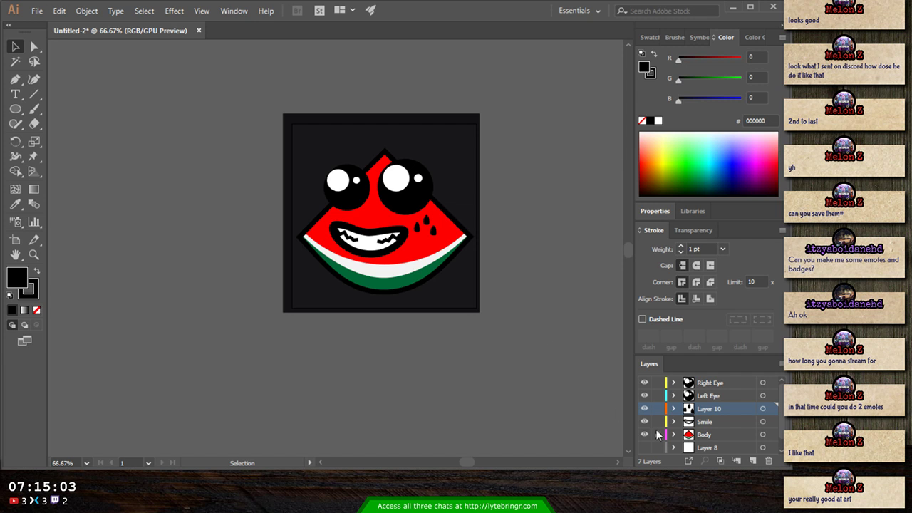
pyautogui.scroll(-1, 661, 434)
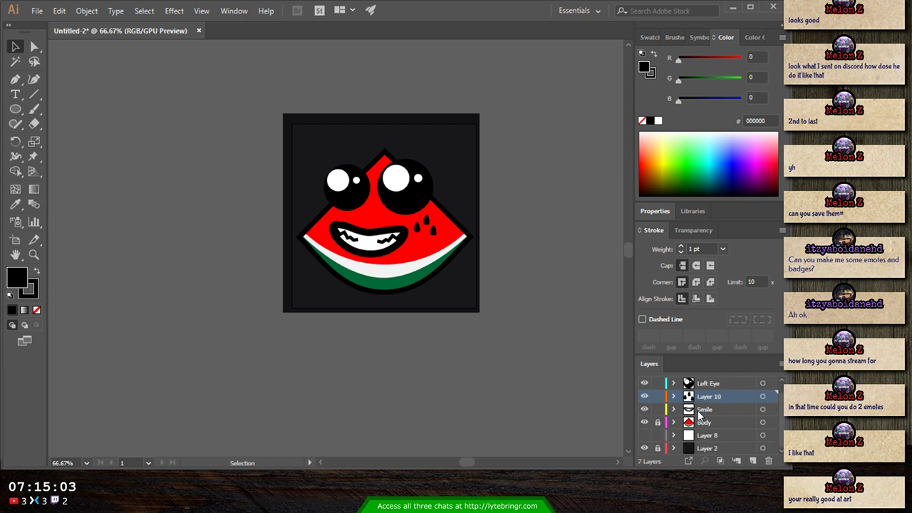
pyautogui.click(643, 434)
pyautogui.click(643, 435)
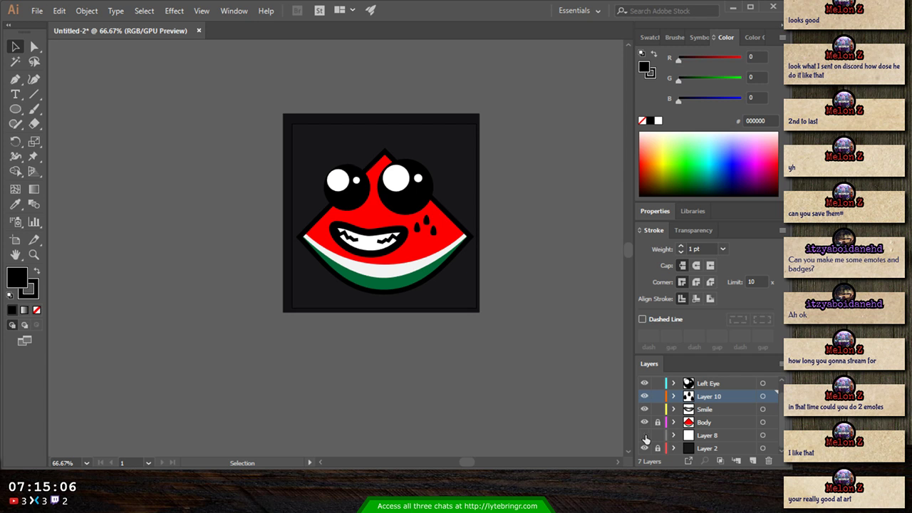
pyautogui.click(754, 439)
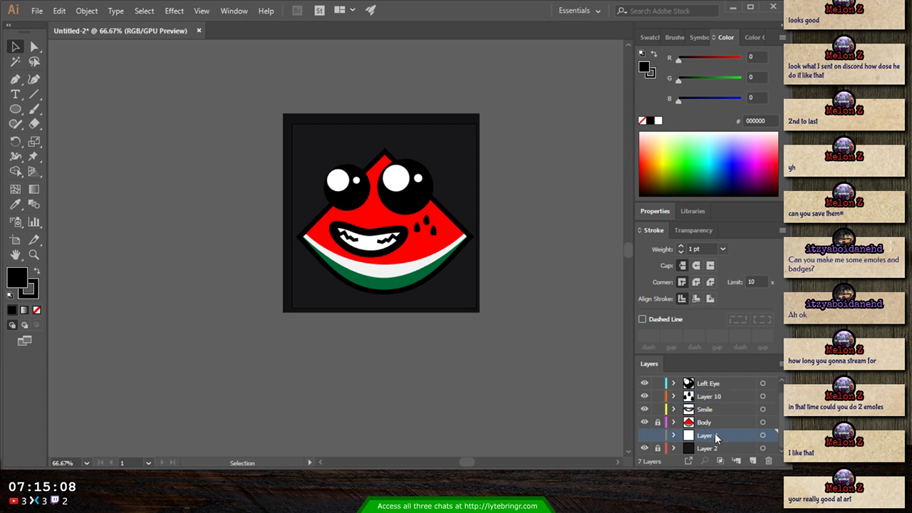
pyautogui.click(768, 460)
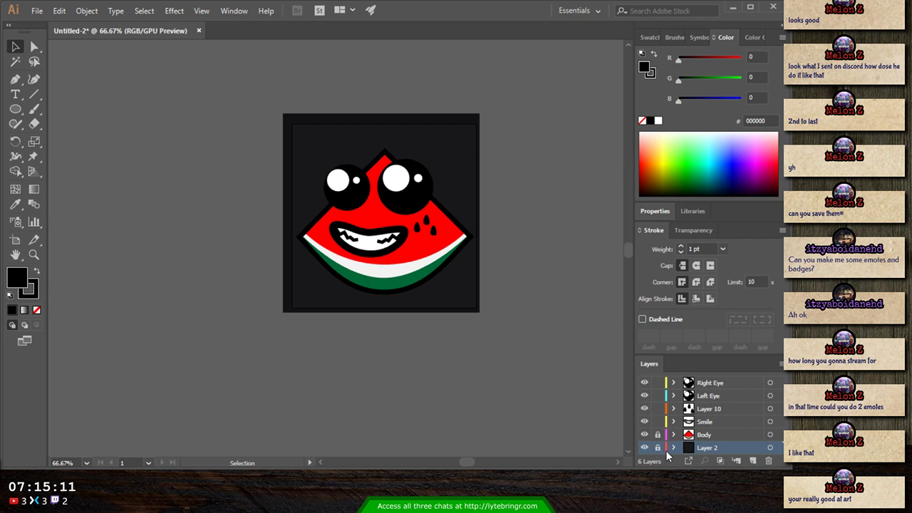
pyautogui.click(644, 447)
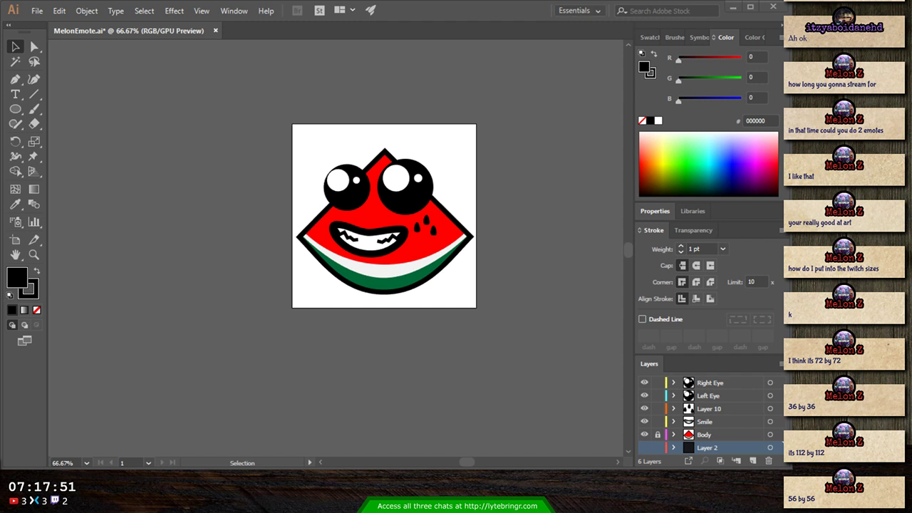
pyautogui.click(37, 10)
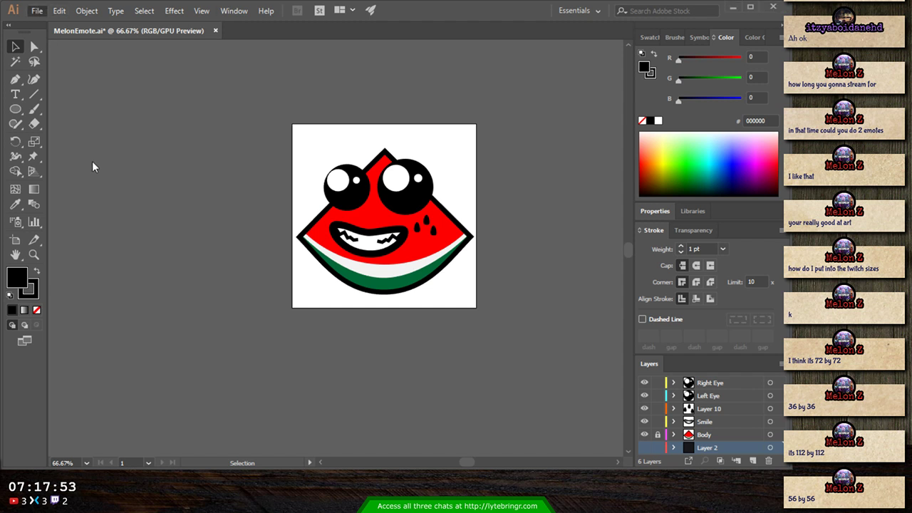
pyautogui.click(293, 253)
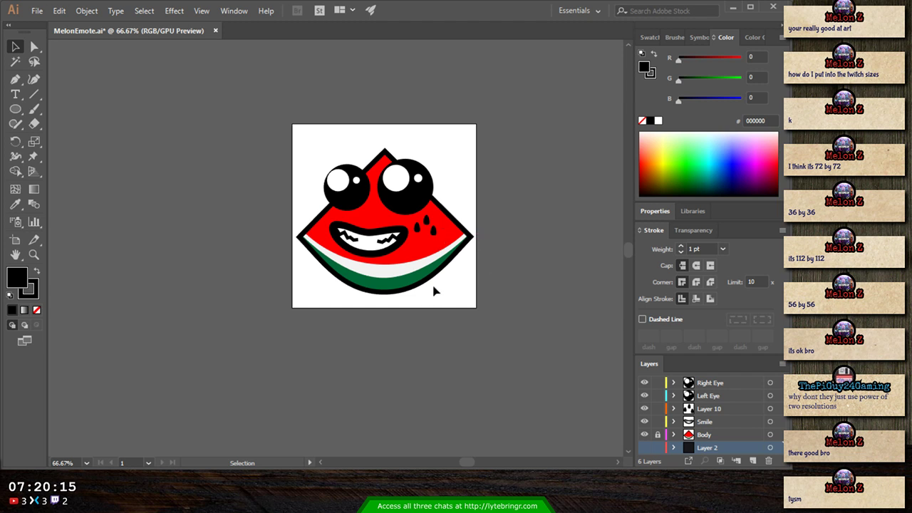
pyautogui.scroll(1, 525, 257)
pyautogui.scroll(-1, 525, 258)
# - Unlock the Body layer, add a new layer, and nest all the emote layers from Right Eye to Body inside it
pyautogui.click(657, 434)
pyautogui.click(753, 461)
pyautogui.click(707, 434)
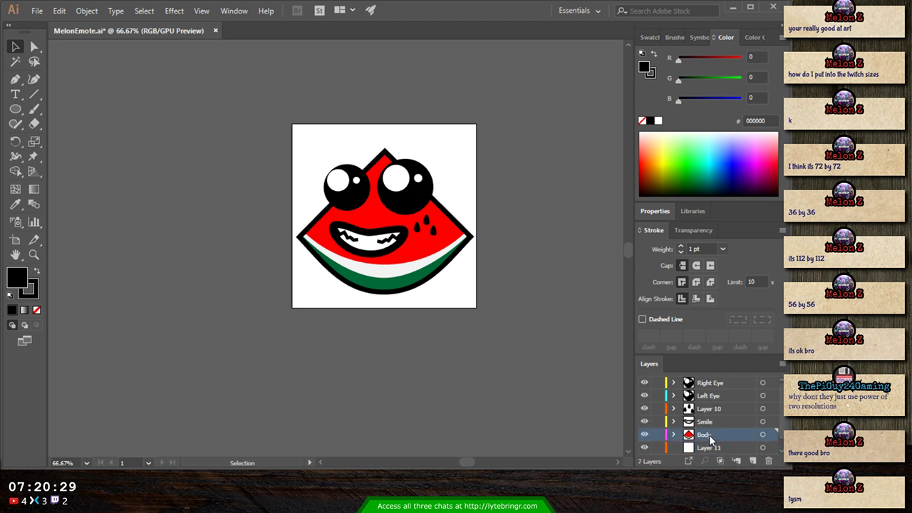
pyautogui.keyDown('shift'); pyautogui.click(720, 384); pyautogui.keyUp('shift')
pyautogui.scroll(-1, 706, 436)
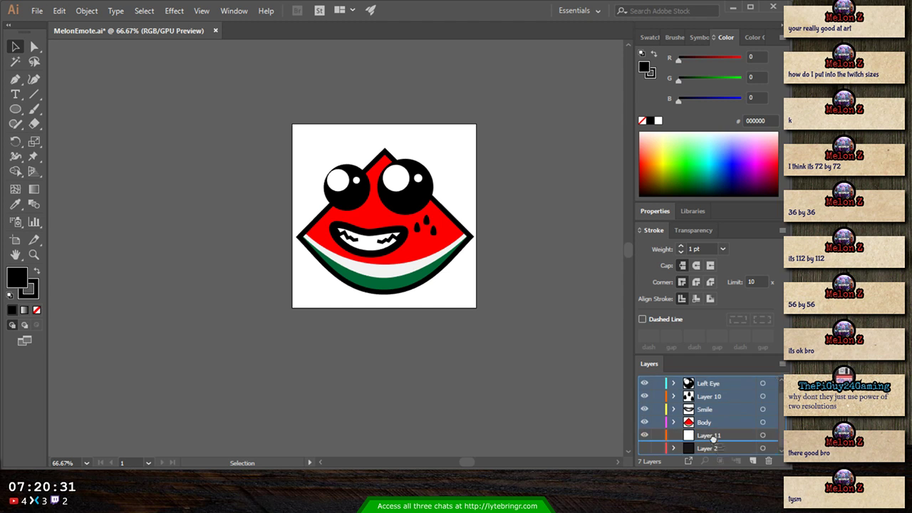
pyautogui.moveTo(714, 436); pyautogui.dragTo(716, 434)
pyautogui.scroll(1, 698, 405)
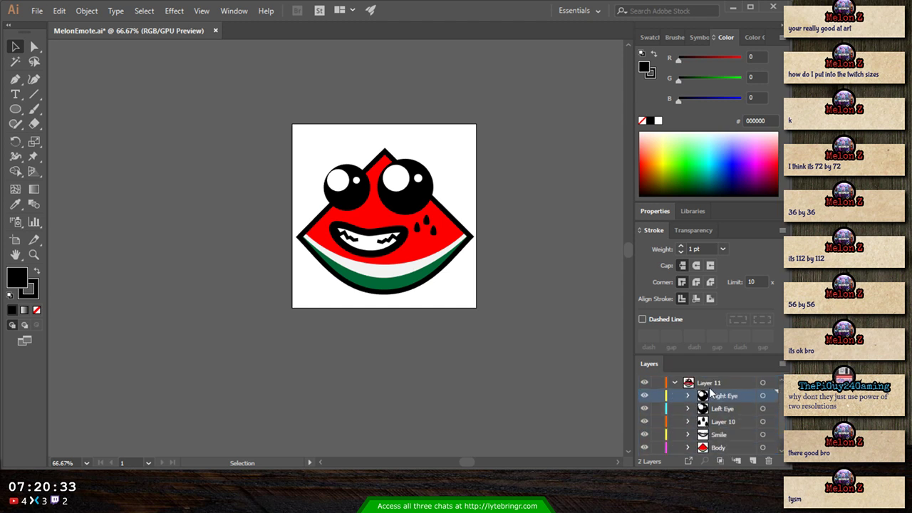
# - Rename the parent layer that holds the emote parts as Champ
pyautogui.click(711, 383)
pyautogui.doubleClick(711, 384)
pyautogui.write('Champ')
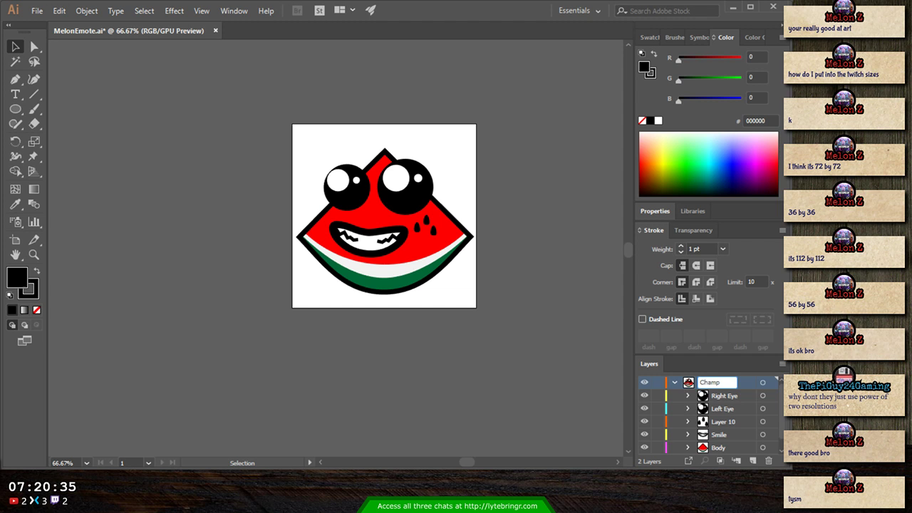
pyautogui.press('Return')
# - Copy the red flesh shape from the Body layer and paste it into a new layer above Champ
pyautogui.scroll(-1, 702, 389)
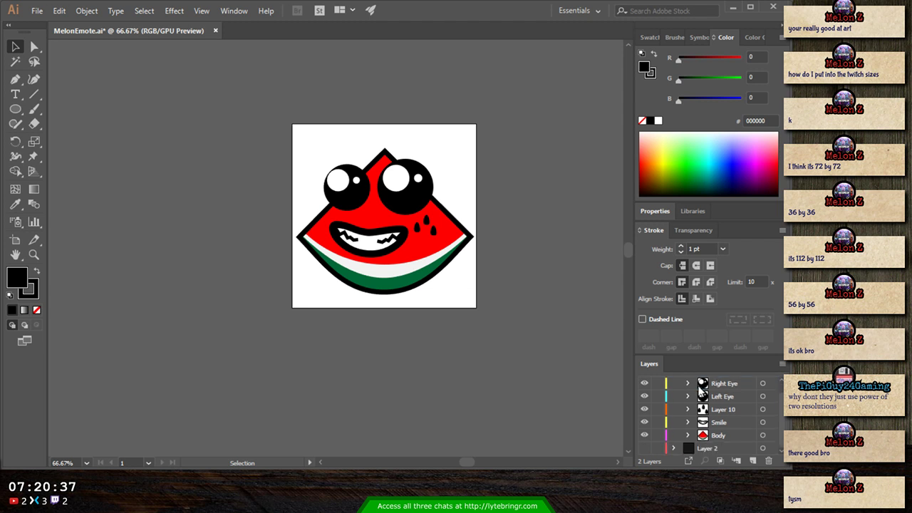
pyautogui.click(686, 434)
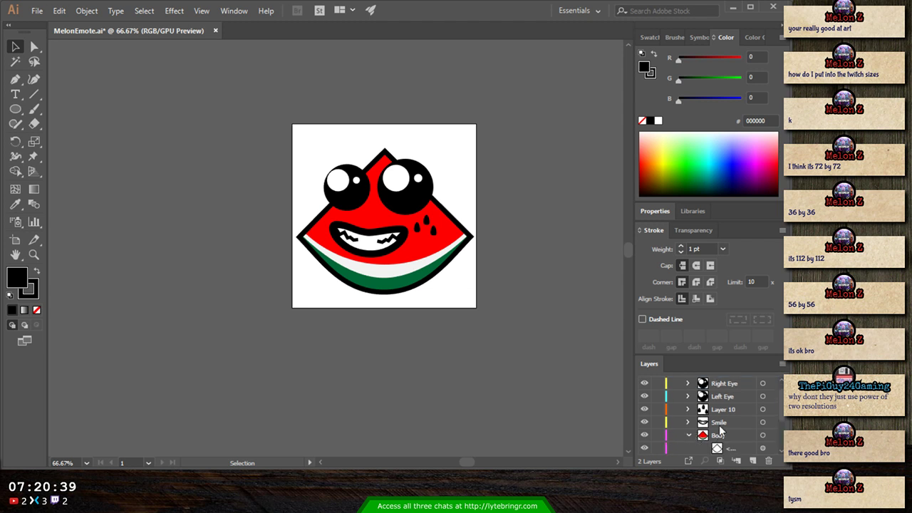
pyautogui.scroll(-2, 719, 428)
pyautogui.scroll(3, 721, 429)
pyautogui.click(762, 434)
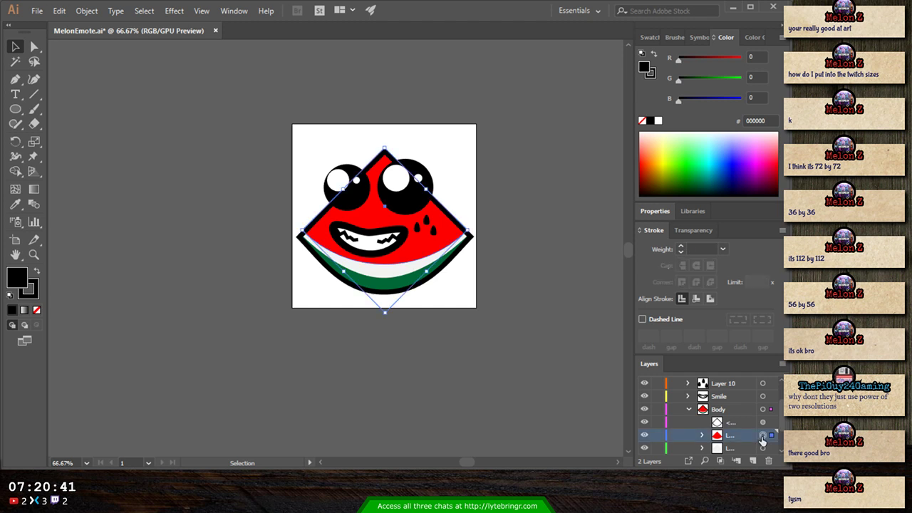
pyautogui.scroll(3, 712, 442)
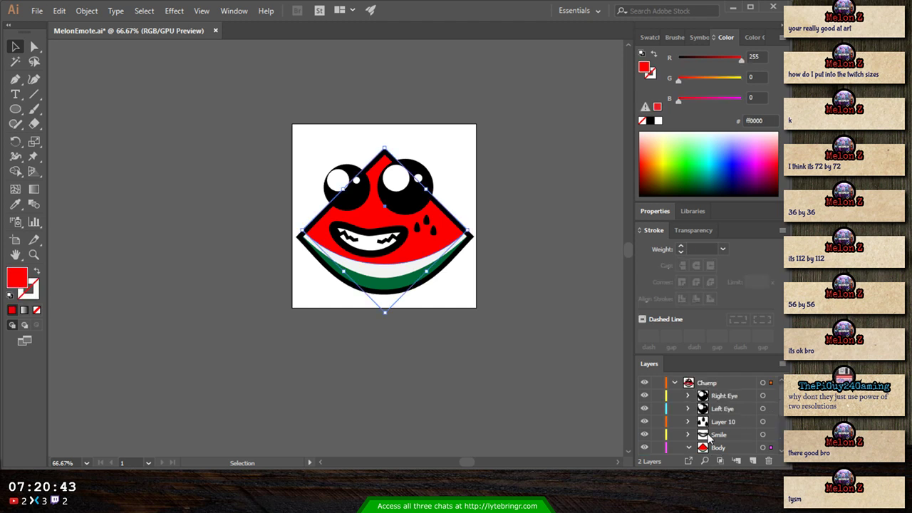
pyautogui.click(674, 385)
pyautogui.click(753, 461)
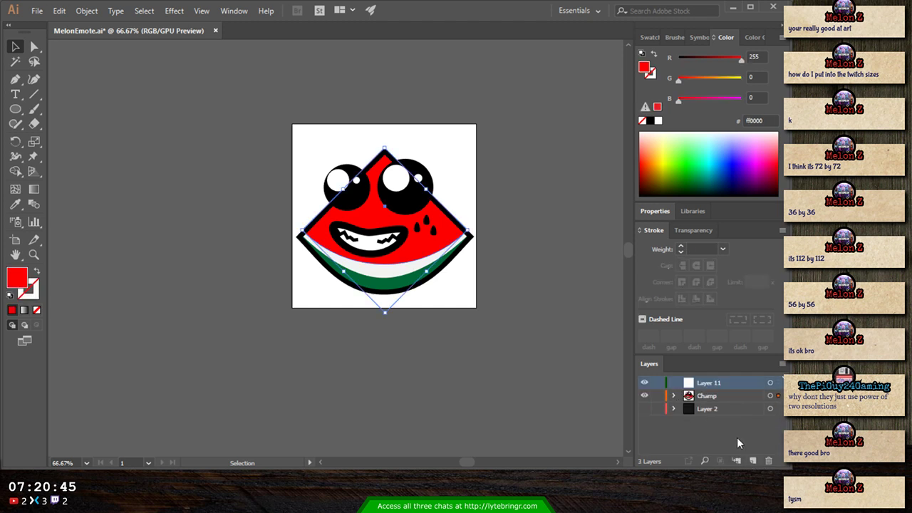
pyautogui.hotkey('ctrl', 'v')
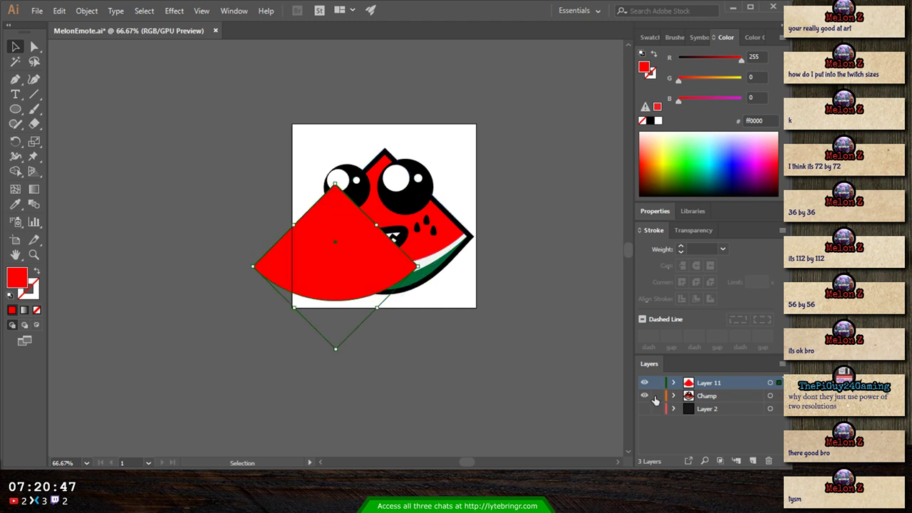
# - Move the pasted red slice over the original emote, and lock and hide the Champ layer
pyautogui.moveTo(346, 285); pyautogui.dragTo(392, 244)
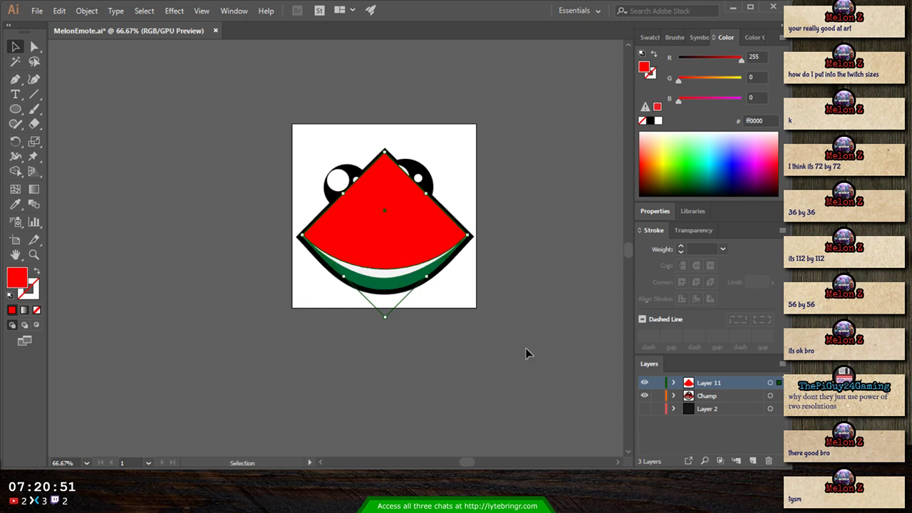
pyautogui.click(657, 395)
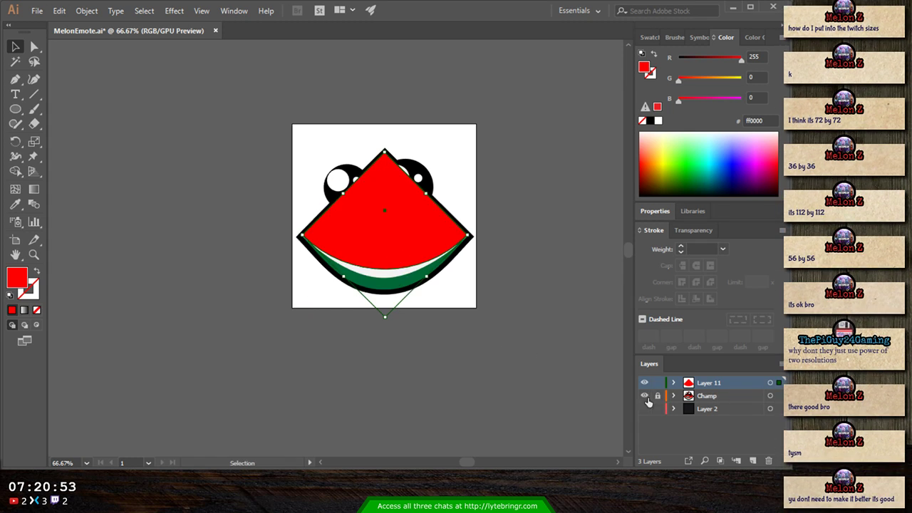
pyautogui.click(644, 395)
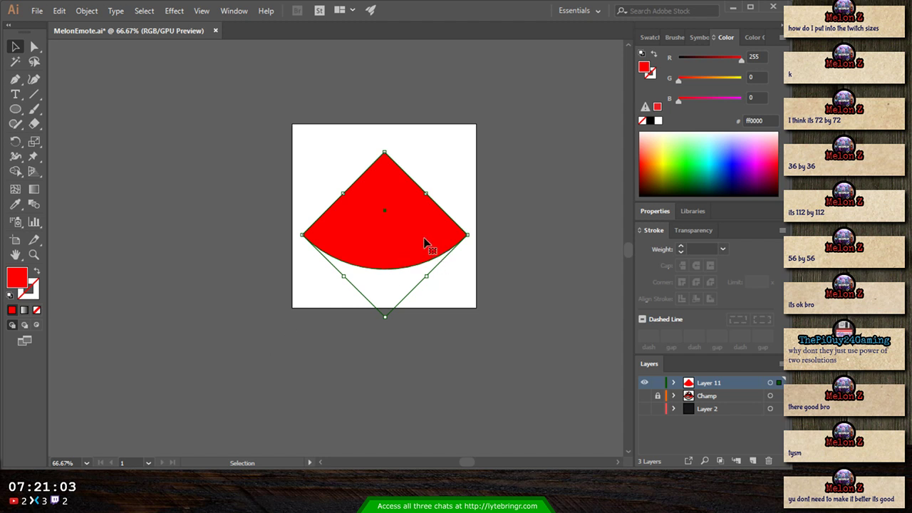
# - Scale the red slice down proportionally, keeping its upper tip in place
pyautogui.click(545, 258)
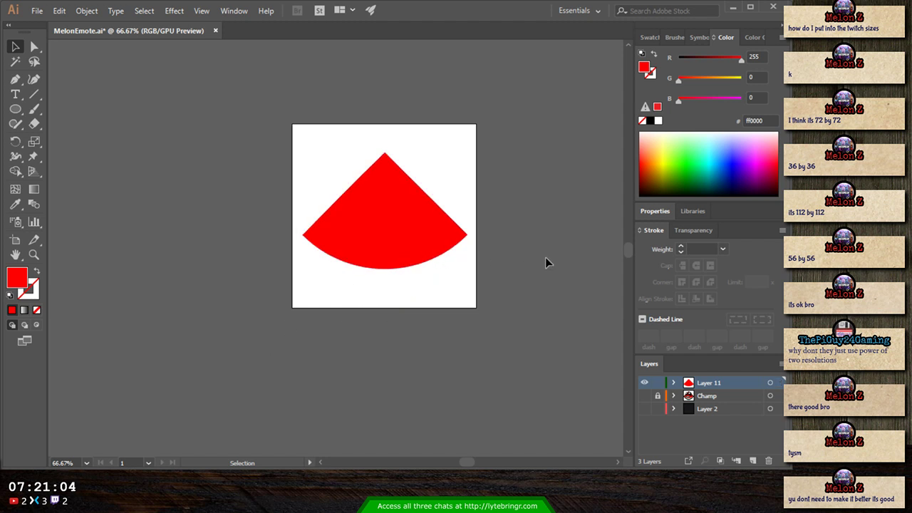
pyautogui.click(406, 253)
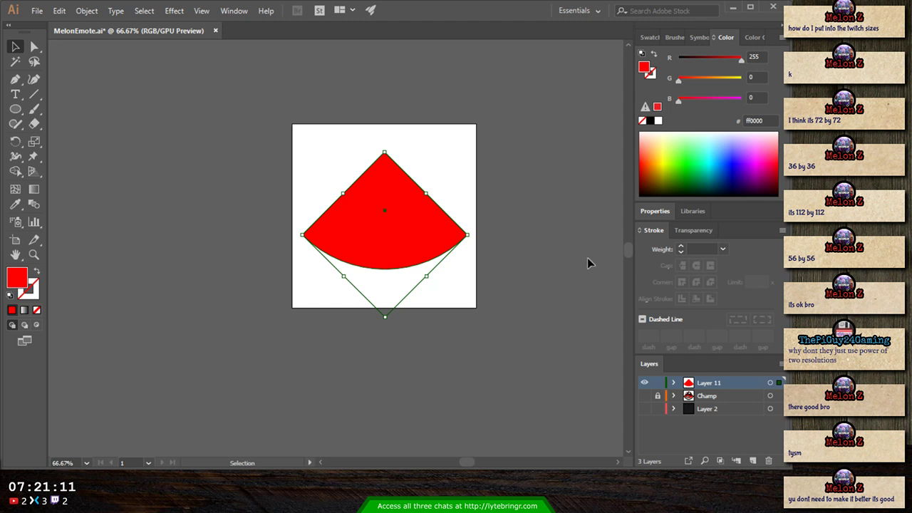
pyautogui.click(560, 268)
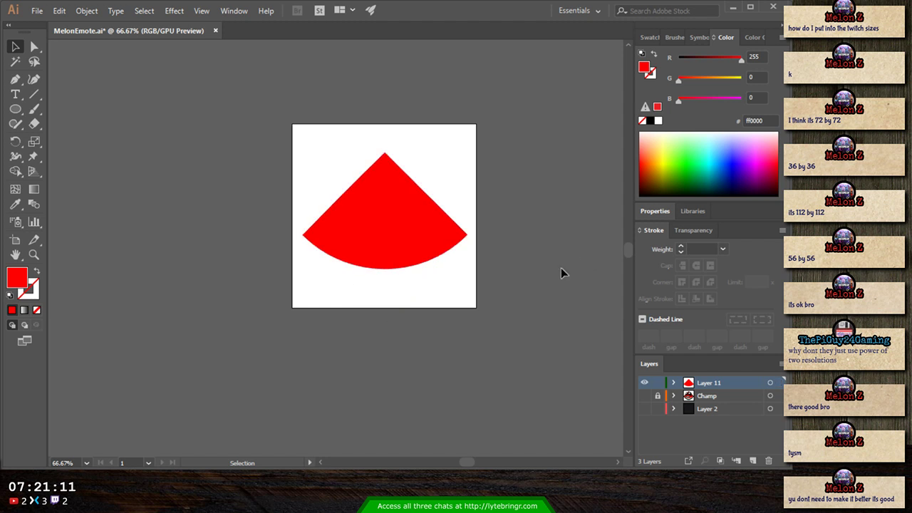
pyautogui.click(408, 247)
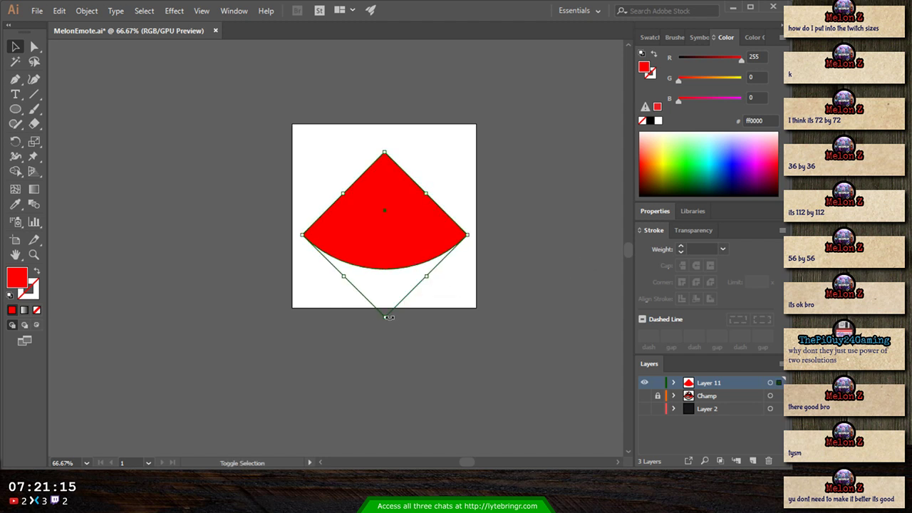
pyautogui.moveTo(385, 316); pyautogui.dragTo(385, 299)
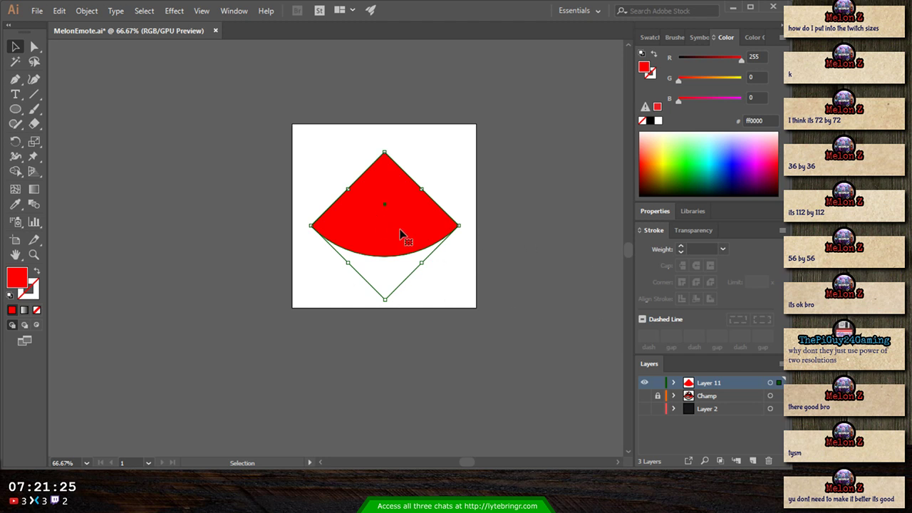
# - Duplicate the red slice in place and fill the rear copy with white
pyautogui.press('a')
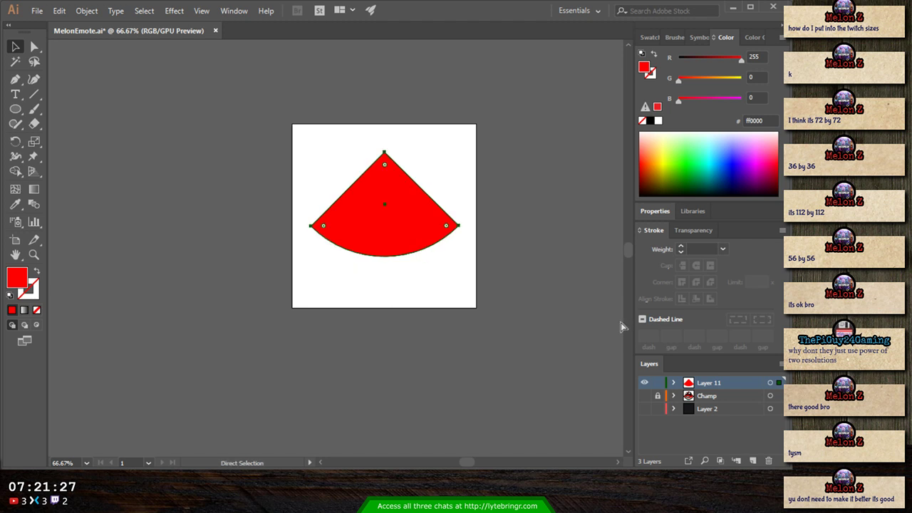
pyautogui.click(673, 383)
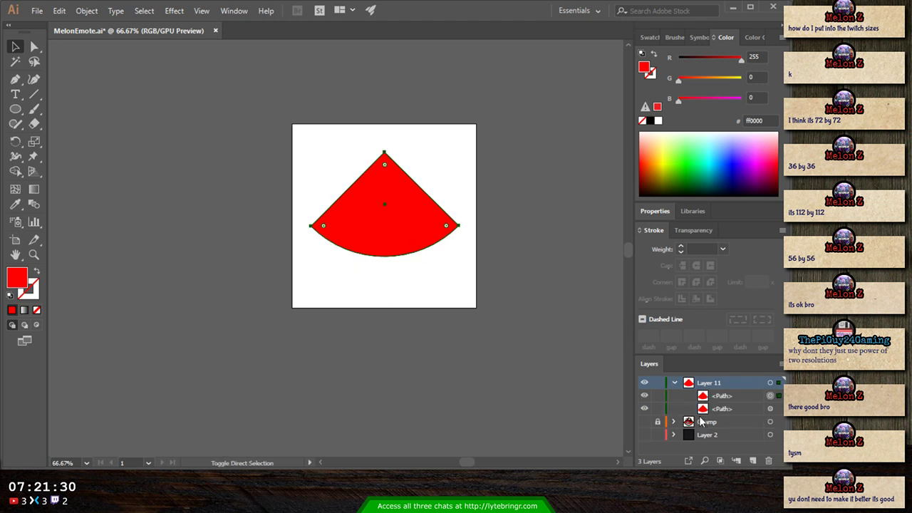
pyautogui.click(770, 408)
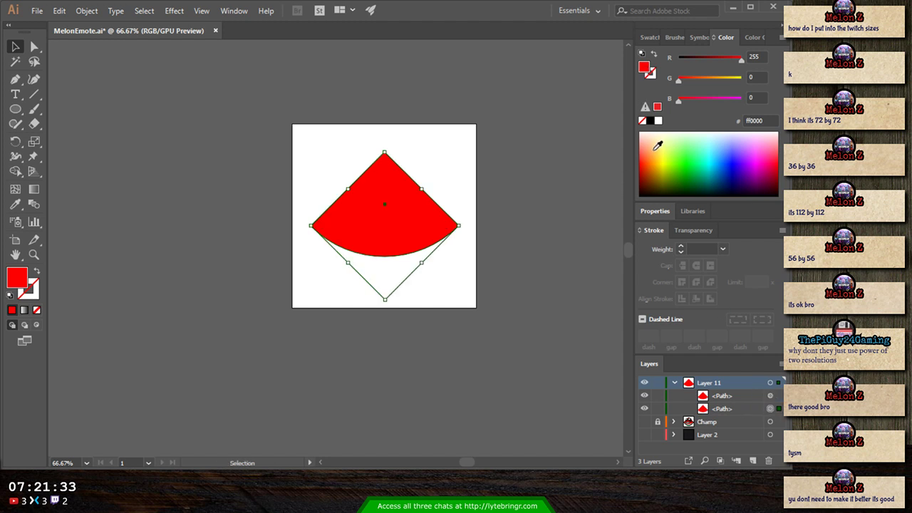
pyautogui.click(658, 121)
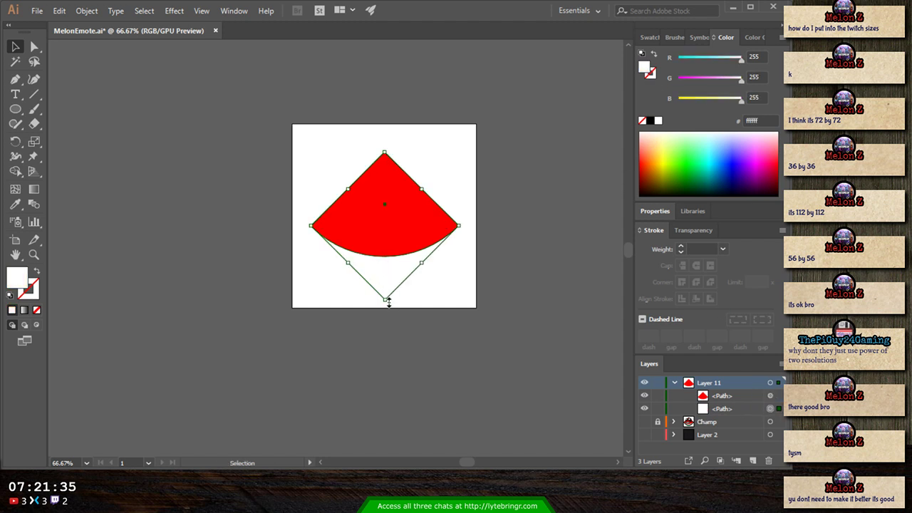
# - Show and lock the dark background layer, and enlarge the white slice proportionally from its upper tip to form a rind band
pyautogui.click(644, 435)
pyautogui.click(657, 434)
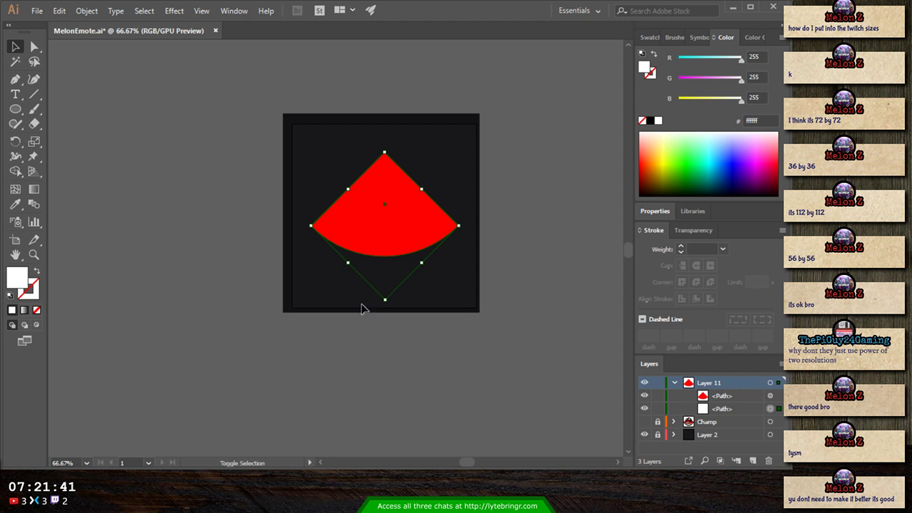
pyautogui.moveTo(385, 305); pyautogui.dragTo(385, 327)
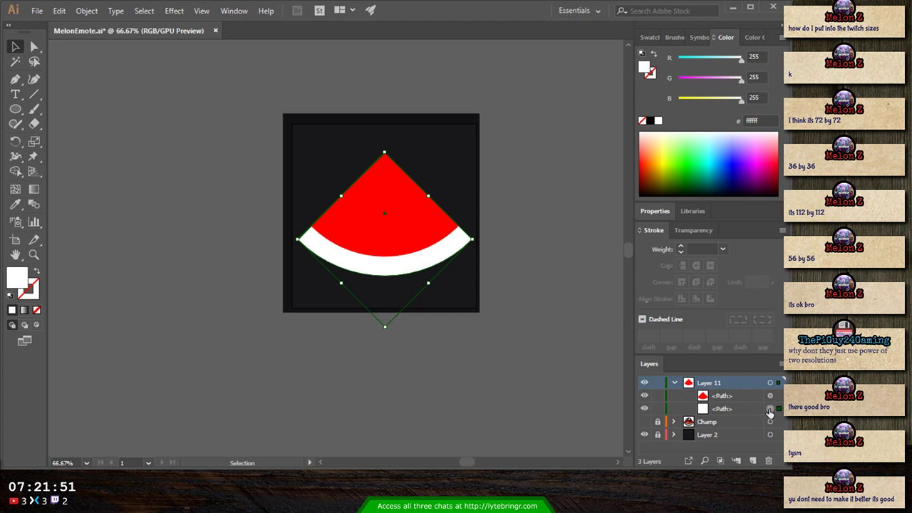
# - Duplicate the white slice in place and bring the red slice to the front of the stack
pyautogui.hotkey('ctrl', 'f')
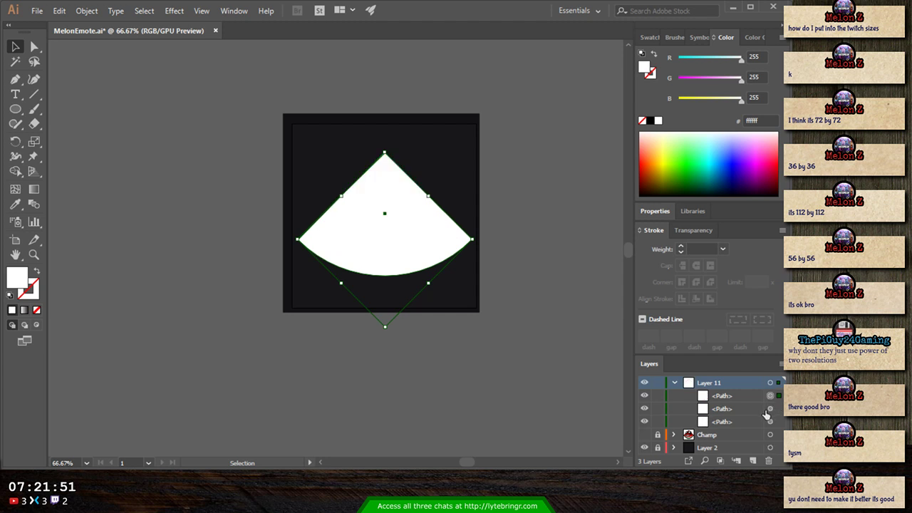
pyautogui.click(730, 398)
pyautogui.click(731, 409)
pyautogui.click(731, 420)
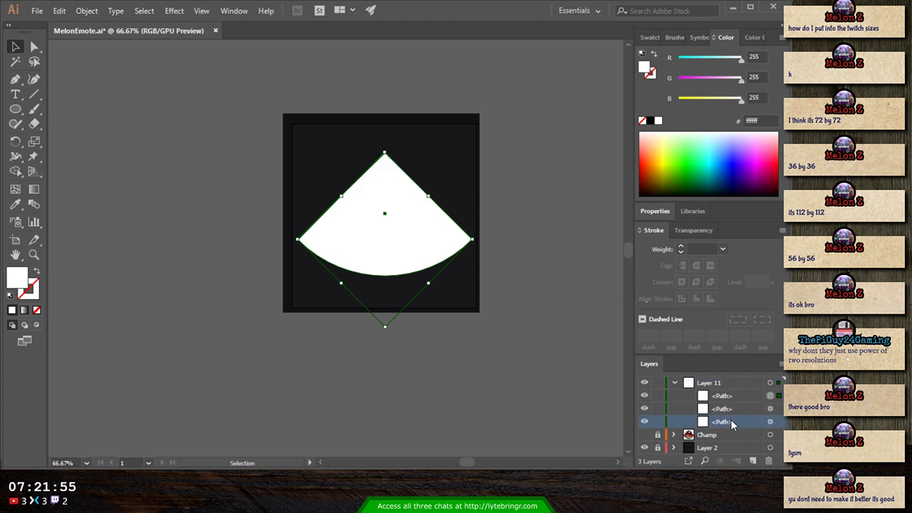
pyautogui.click(727, 409)
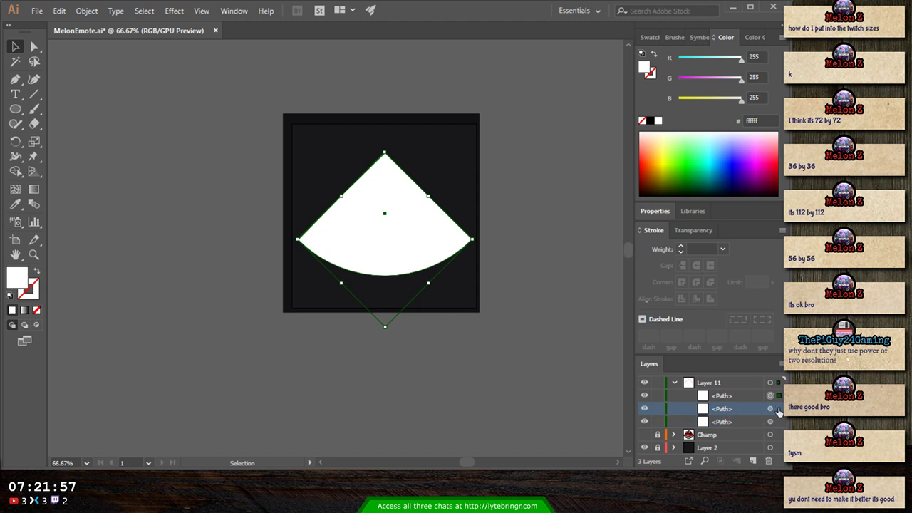
pyautogui.click(771, 409)
pyautogui.click(770, 421)
pyautogui.click(770, 395)
pyautogui.click(770, 408)
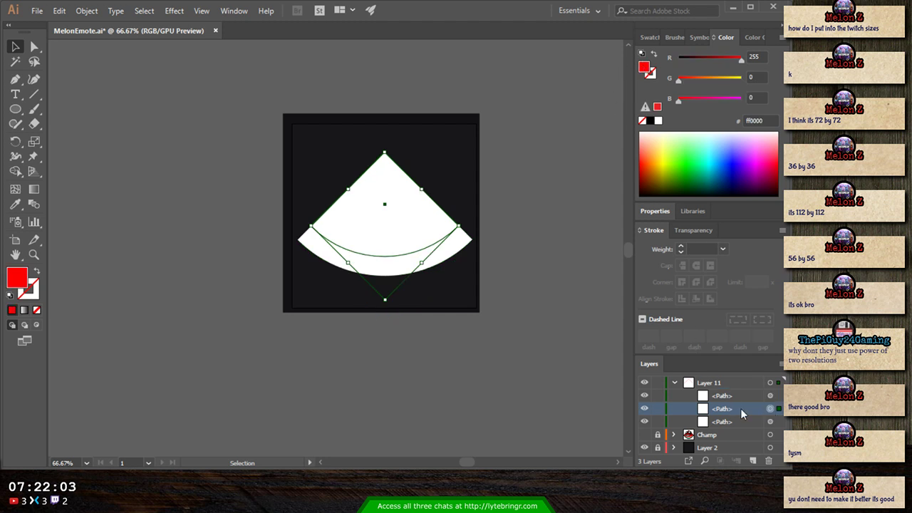
pyautogui.moveTo(740, 408); pyautogui.dragTo(729, 393)
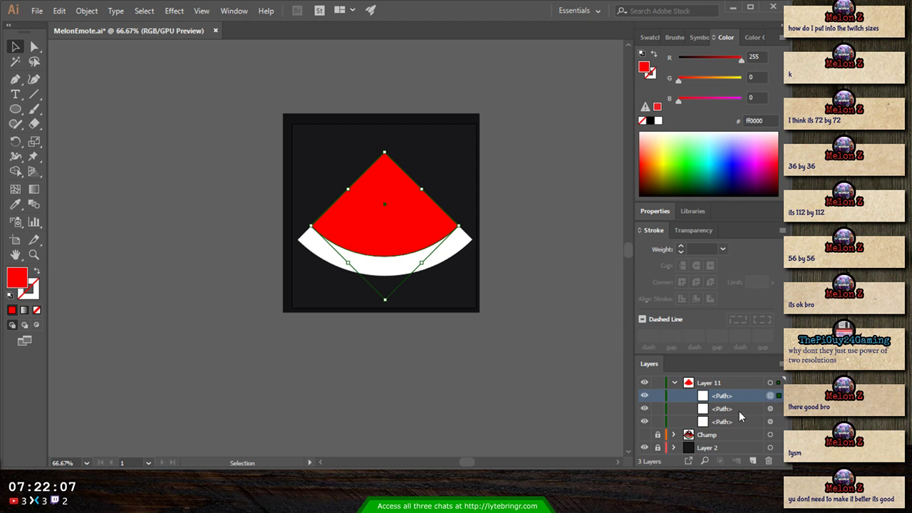
# - Fill the rearmost slice with dark green 006040 and enlarge it proportionally from its upper tip to form the outer rind
pyautogui.click(770, 421)
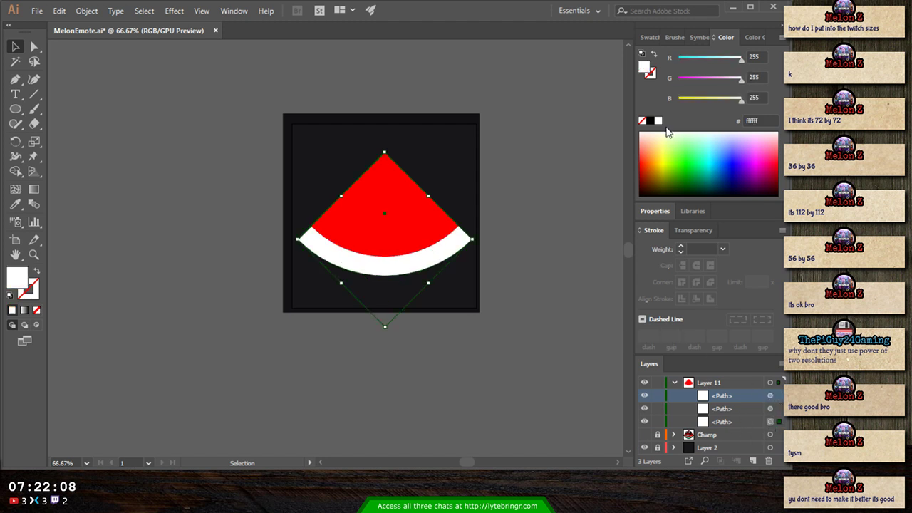
pyautogui.click(702, 177)
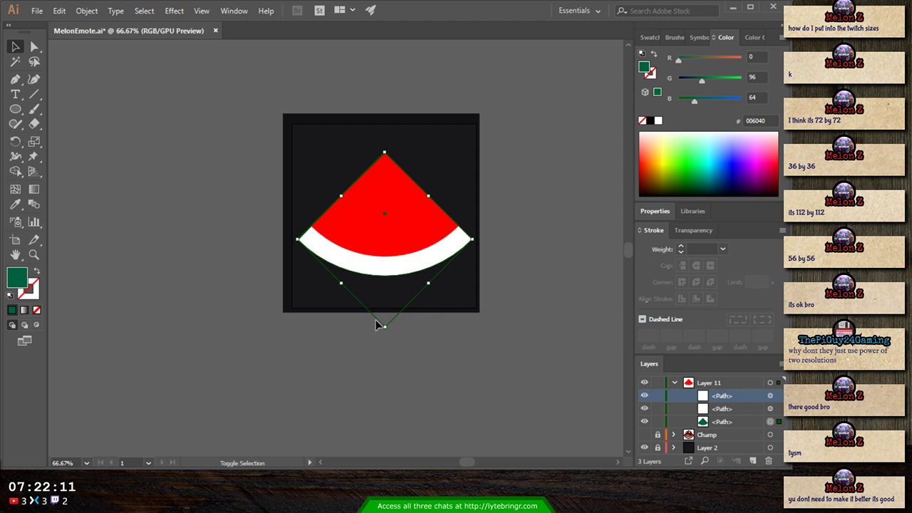
pyautogui.moveTo(385, 327); pyautogui.dragTo(386, 346)
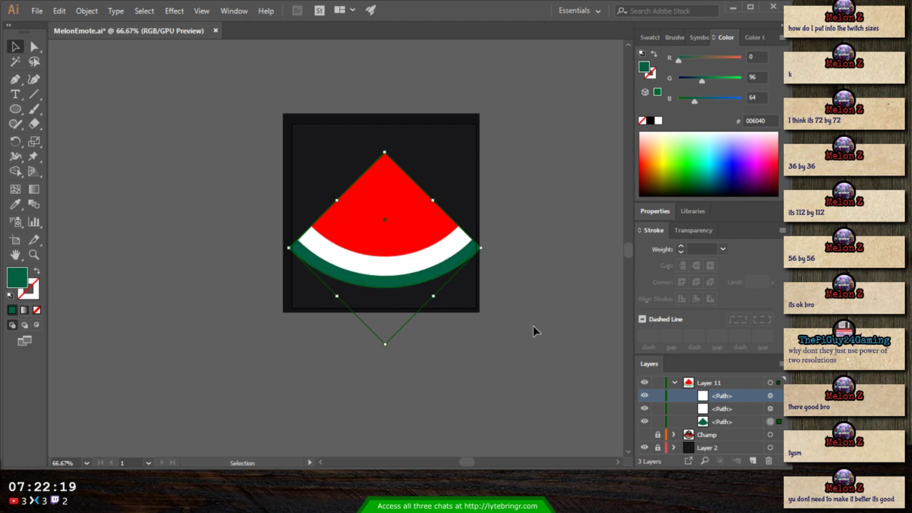
# - Scale the red, white and green slices down slightly together, keeping their shared upper tip in place
pyautogui.click(769, 409)
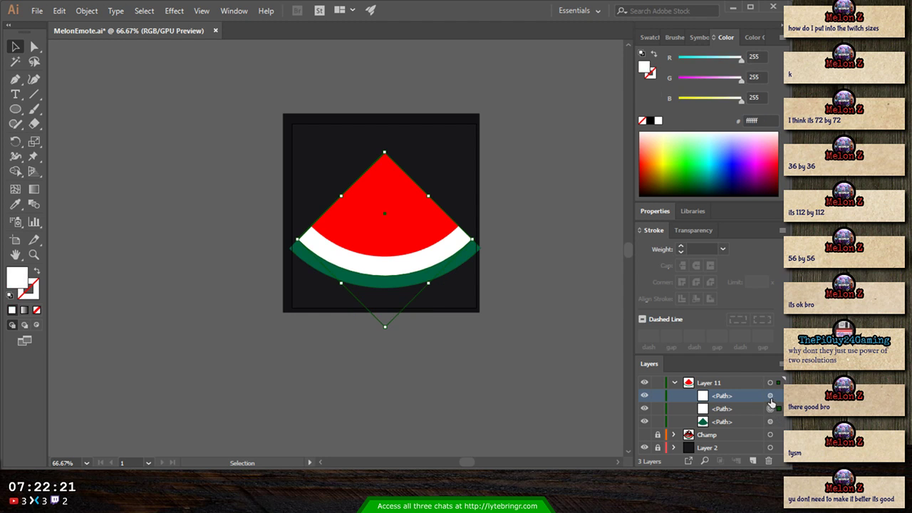
pyautogui.keyDown('shift'); pyautogui.click(769, 396); pyautogui.keyUp('shift')
pyautogui.keyDown('shift'); pyautogui.click(769, 421); pyautogui.keyUp('shift')
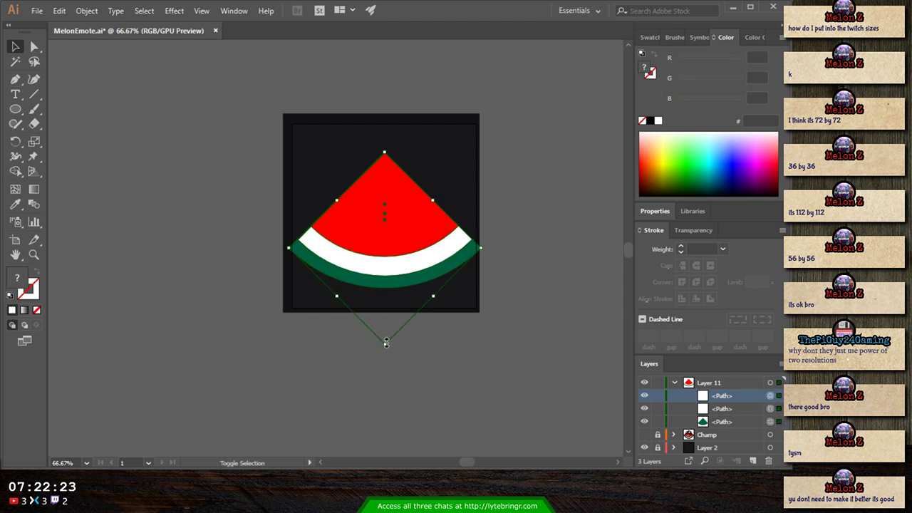
pyautogui.moveTo(384, 344); pyautogui.dragTo(385, 341)
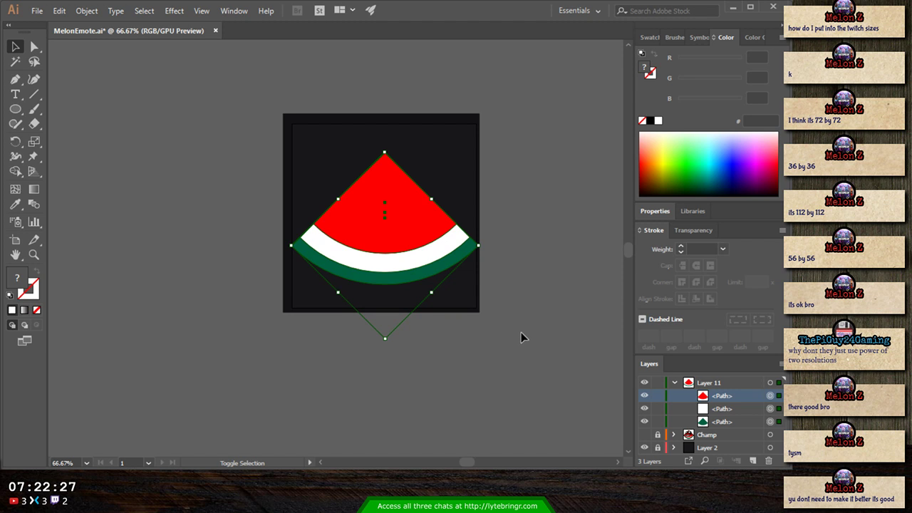
pyautogui.moveTo(384, 338); pyautogui.dragTo(386, 338)
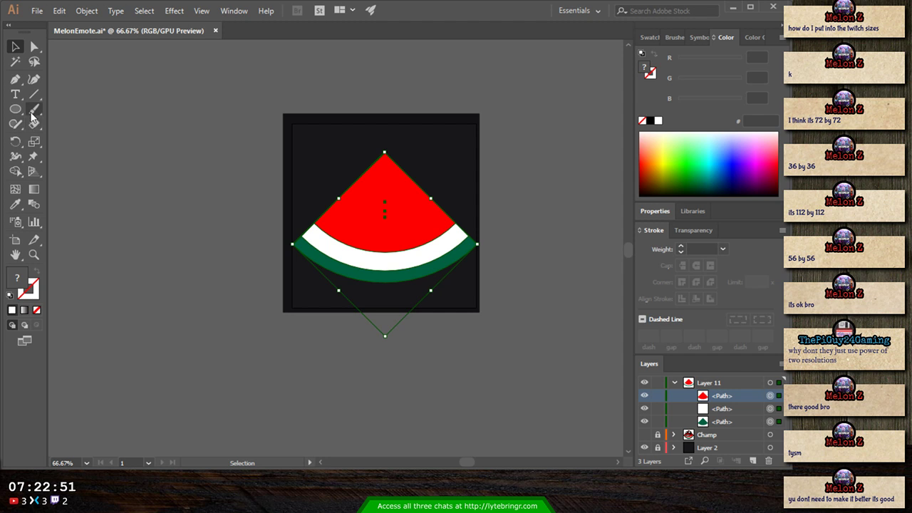
# - Lock the watermelon slice layer and draw a white four-point Pen shape on a new layer, covering most of the slice from its tip
pyautogui.click(15, 79)
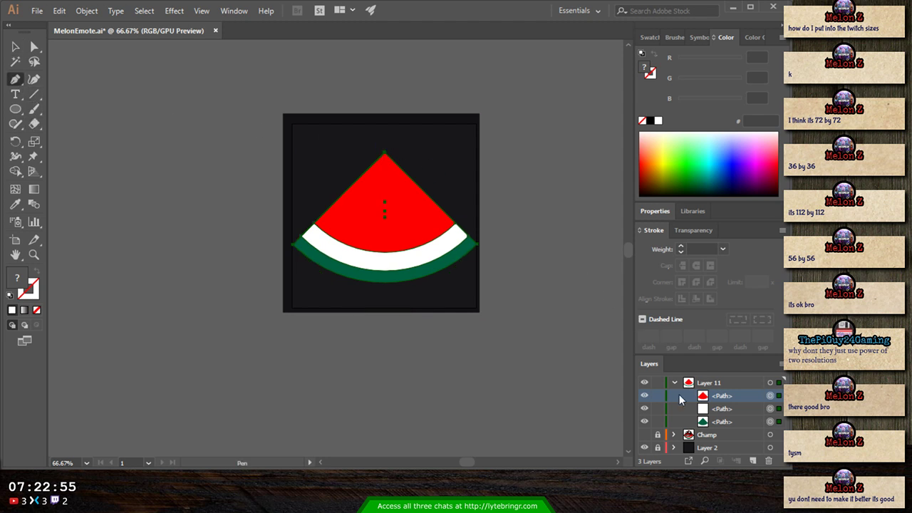
pyautogui.click(658, 383)
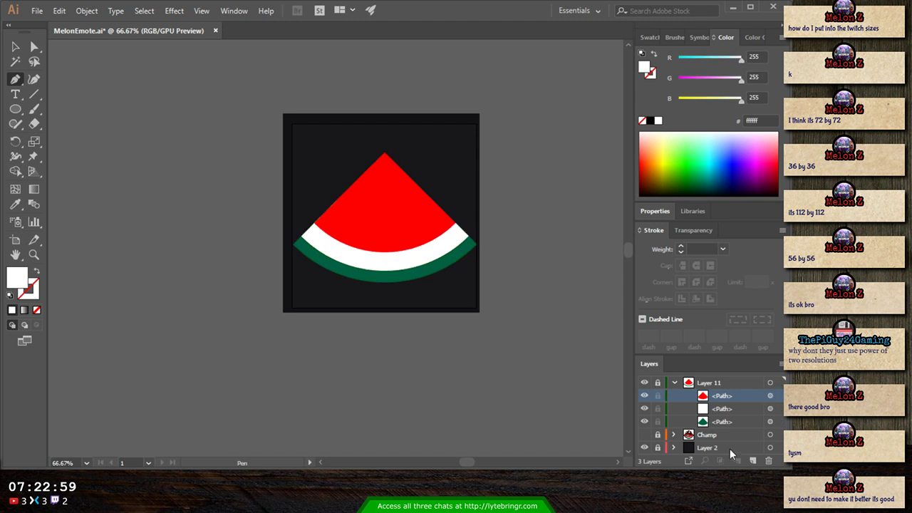
pyautogui.click(753, 460)
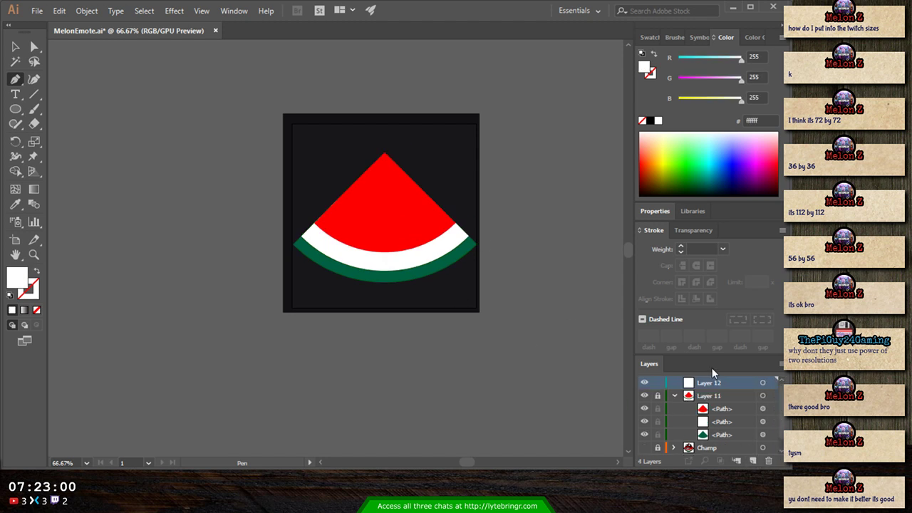
pyautogui.click(384, 152)
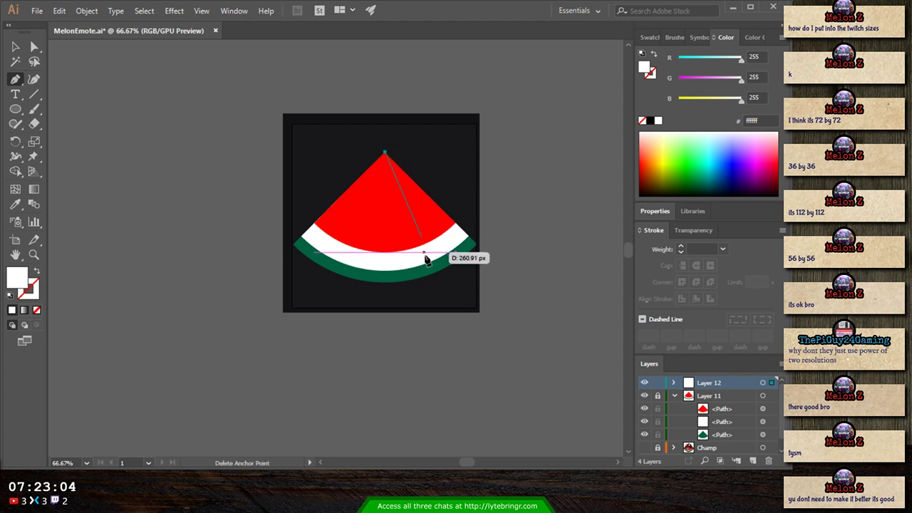
pyautogui.click(430, 309)
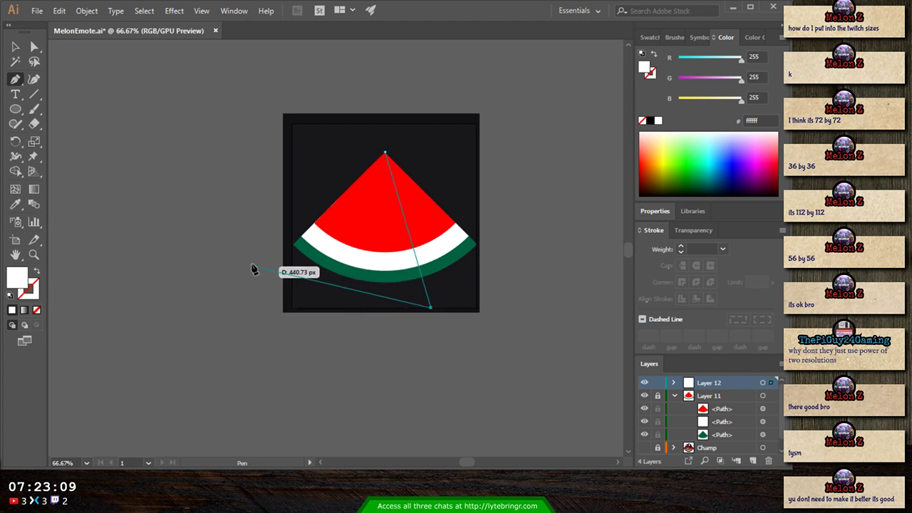
pyautogui.click(249, 249)
pyautogui.click(376, 139)
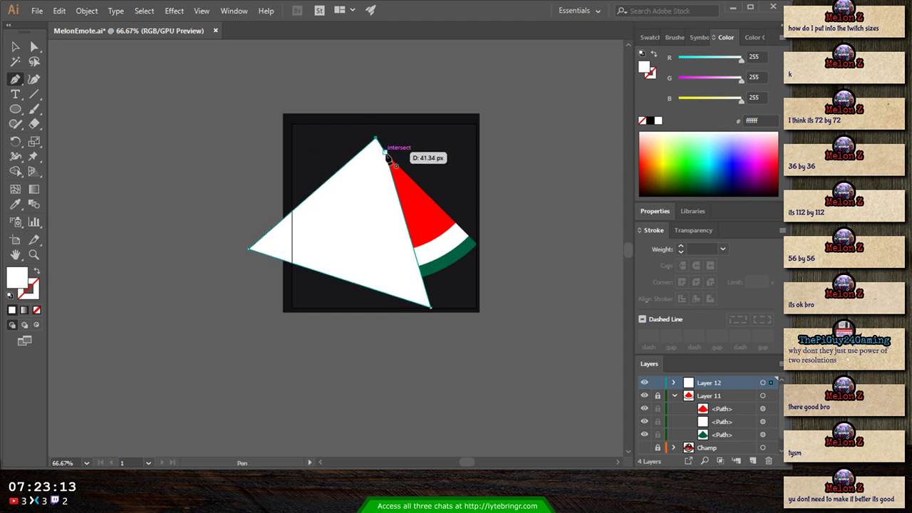
pyautogui.click(385, 151)
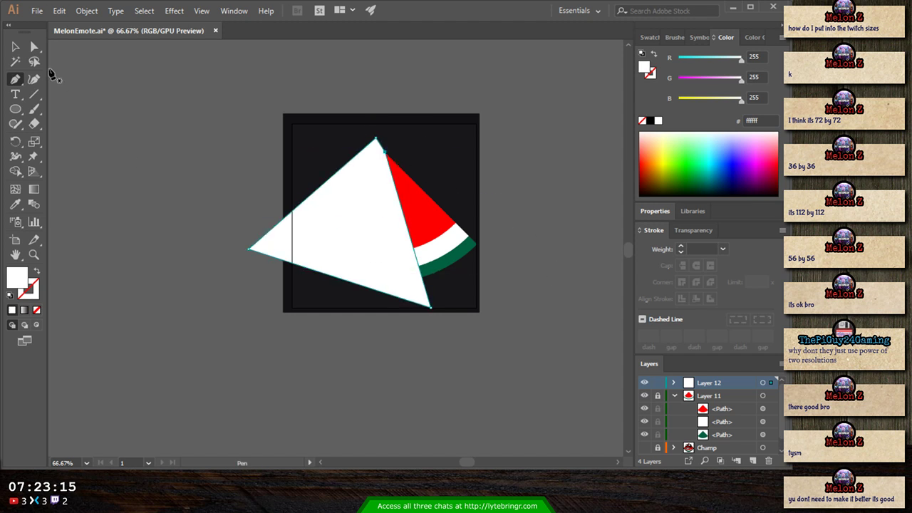
pyautogui.click(15, 46)
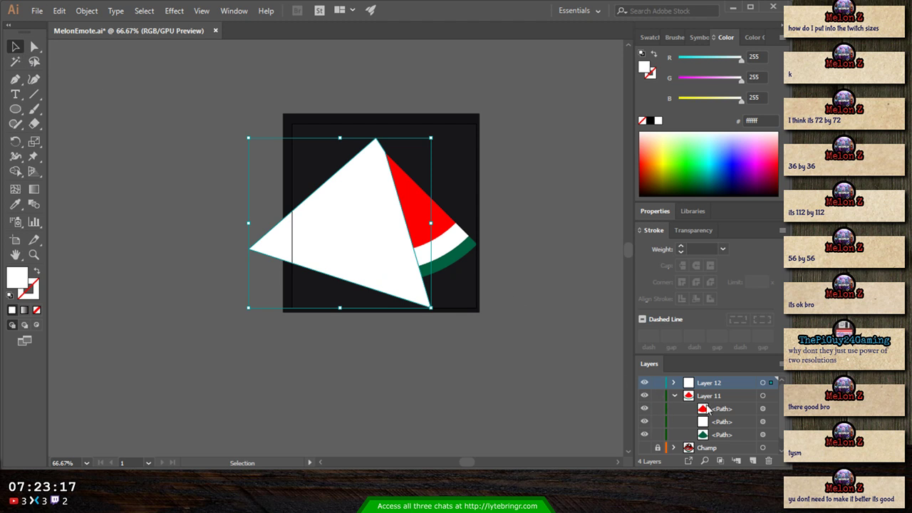
# - Try to intersect the white Pen shape with the whole slice layer using Pathfinder, and undo it
pyautogui.click(762, 396)
pyautogui.click(763, 383)
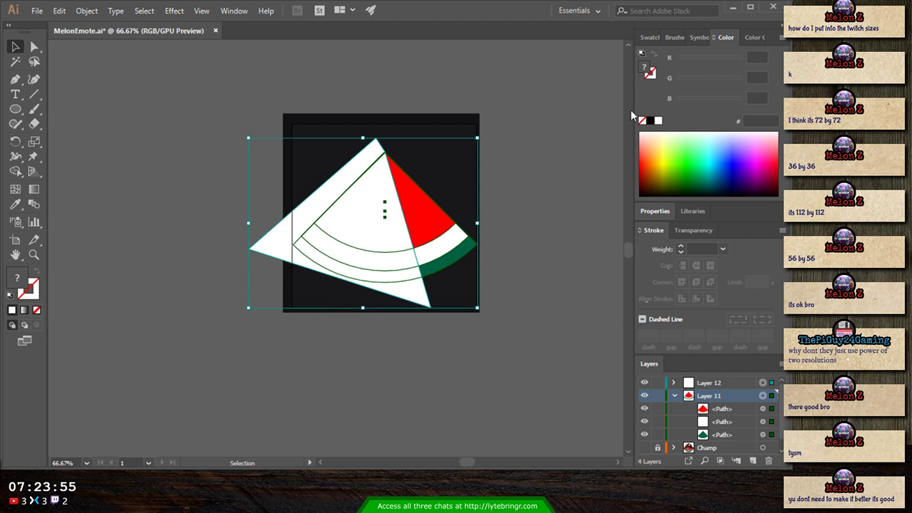
pyautogui.hotkey('ctrl', 'shift', 'F9')
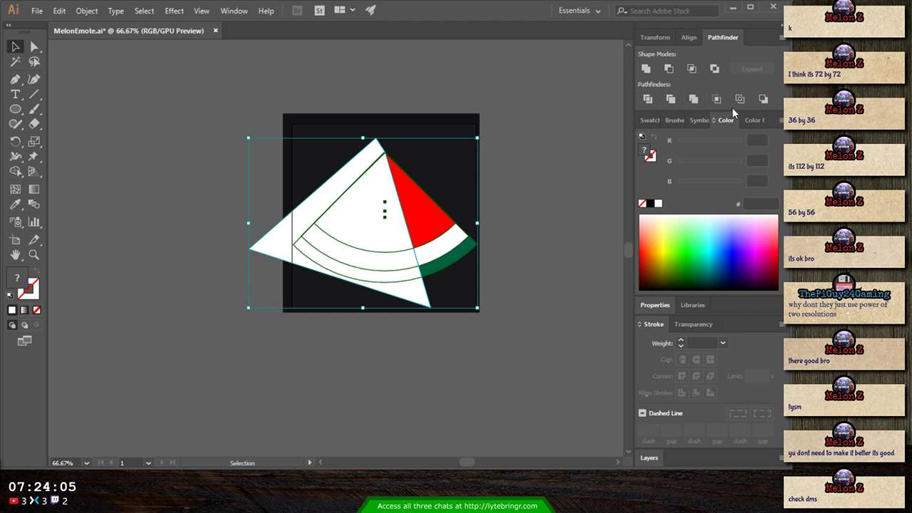
pyautogui.click(695, 71)
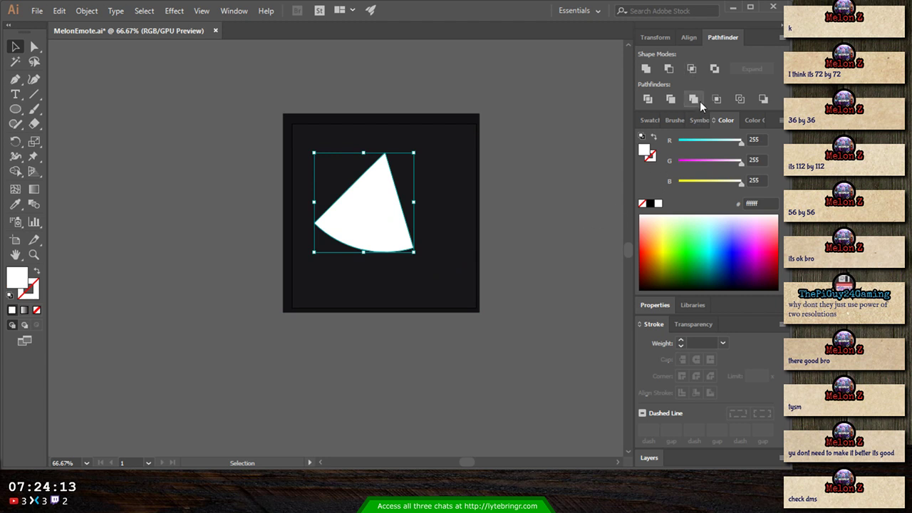
pyautogui.hotkey('ctrl', 'z')
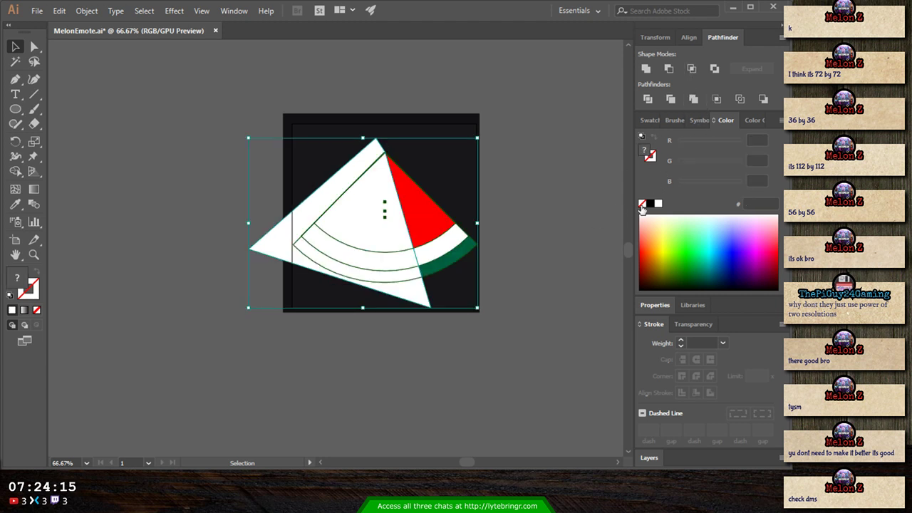
# - Reselect the individual slice paths together with the white Pen shape, try the Pathfinder Intersect again, and undo it
pyautogui.click(650, 458)
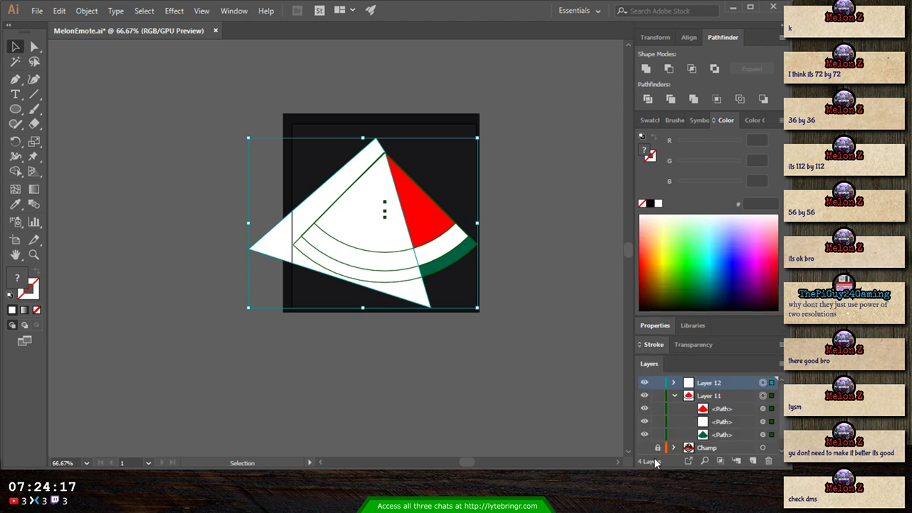
pyautogui.click(763, 422)
pyautogui.keyDown('shift'); pyautogui.click(762, 409); pyautogui.keyUp('shift')
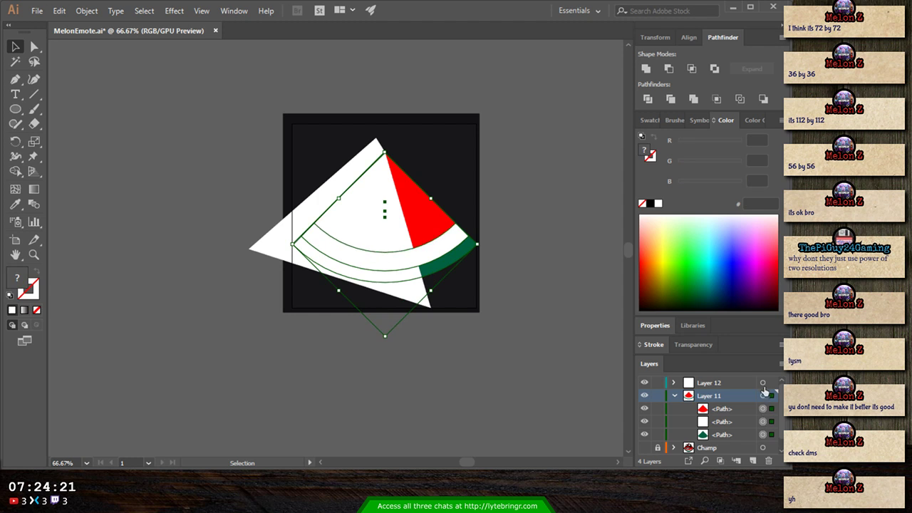
pyautogui.keyDown('shift'); pyautogui.click(762, 382); pyautogui.keyUp('shift')
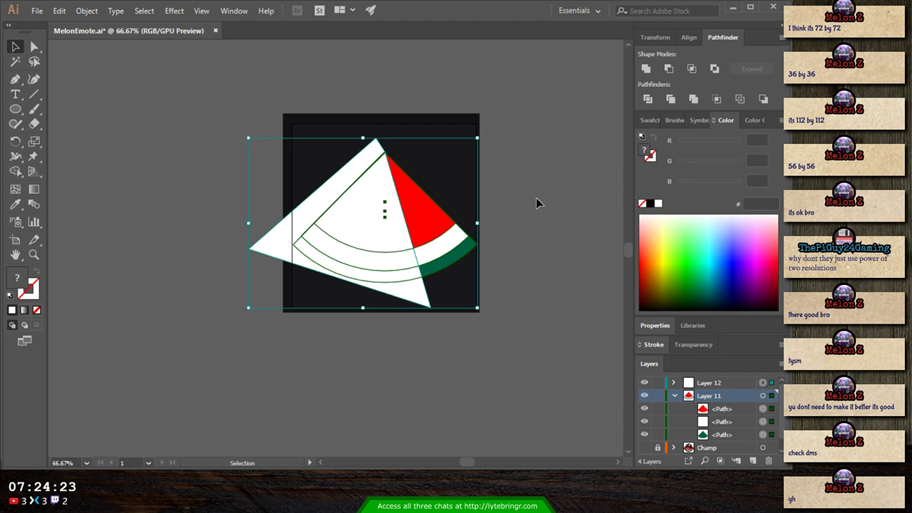
pyautogui.click(690, 72)
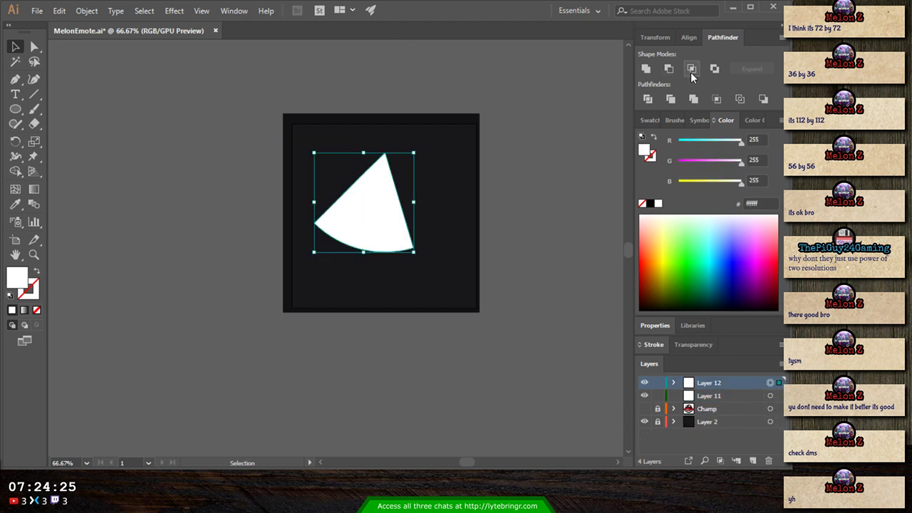
pyautogui.hotkey('ctrl', 'z')
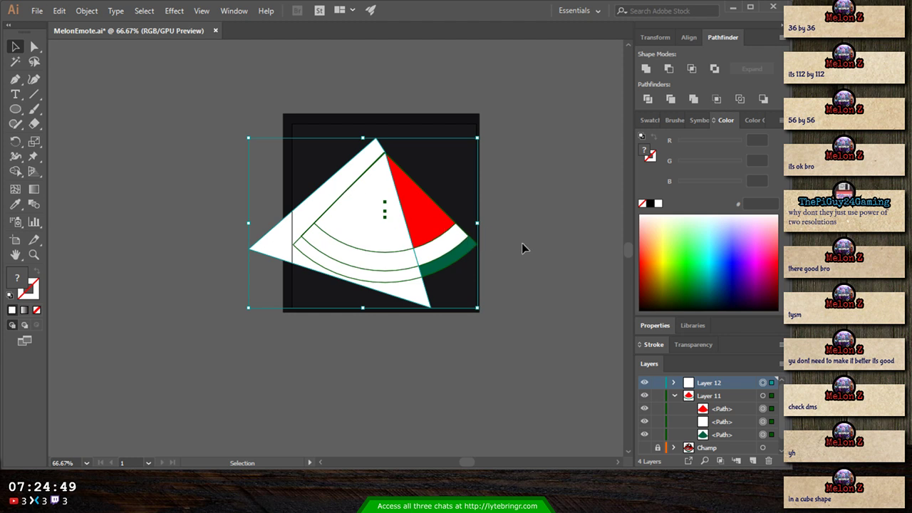
# - Delete the white Pen shape and its layer, and unlock the watermelon slice layer
pyautogui.hotkey('ctrl', 'z')
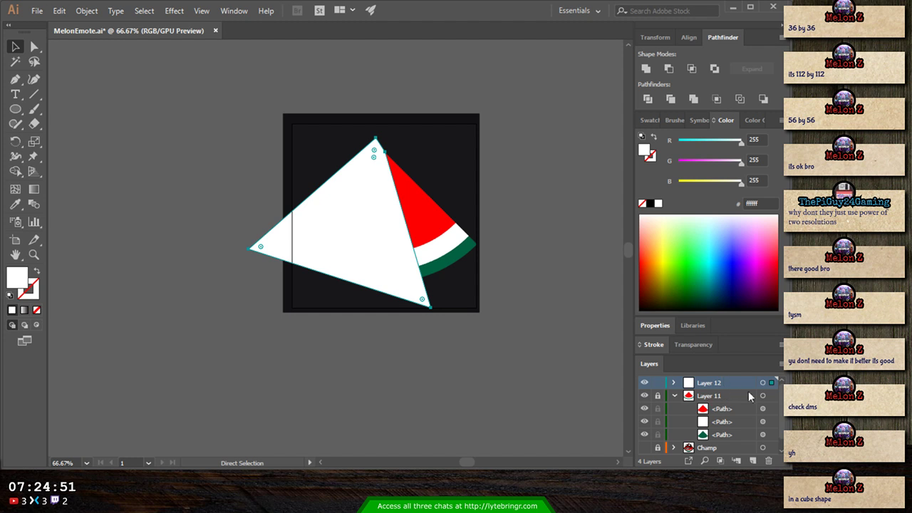
pyautogui.press('Delete')
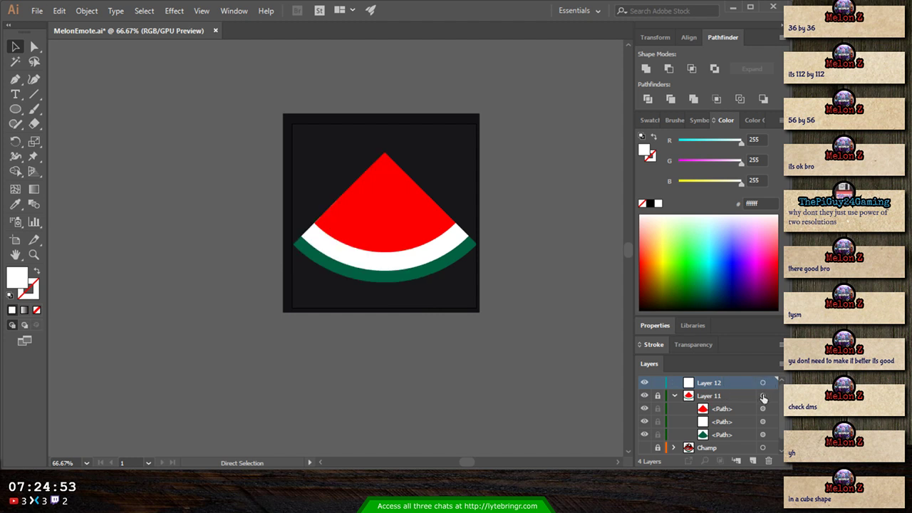
pyautogui.press('v')
pyautogui.click(658, 395)
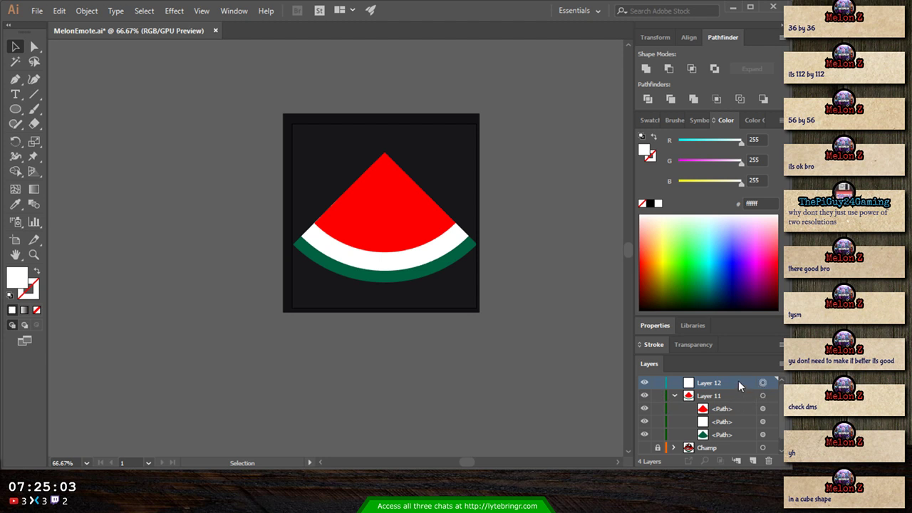
pyautogui.moveTo(739, 382); pyautogui.dragTo(768, 460)
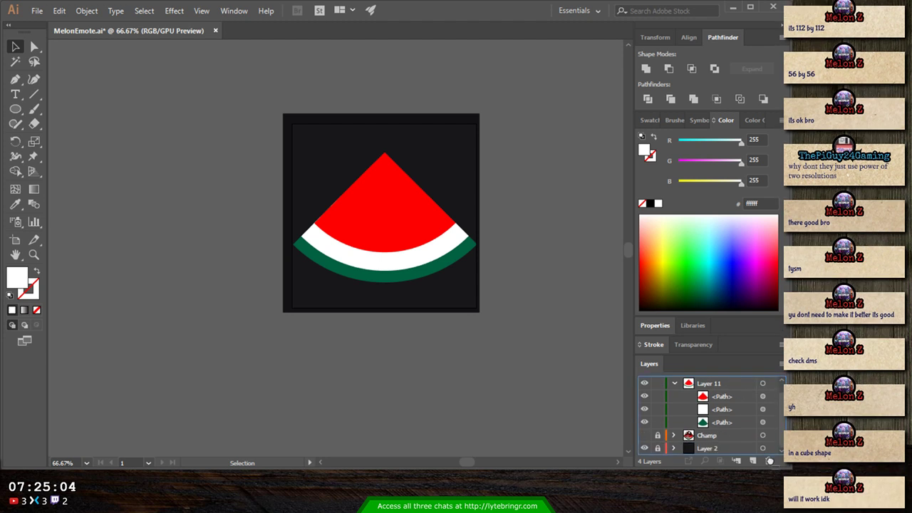
# - Move the complete three-colour watermelon slice up and to the left, partly off the dark background square
pyautogui.click(772, 383)
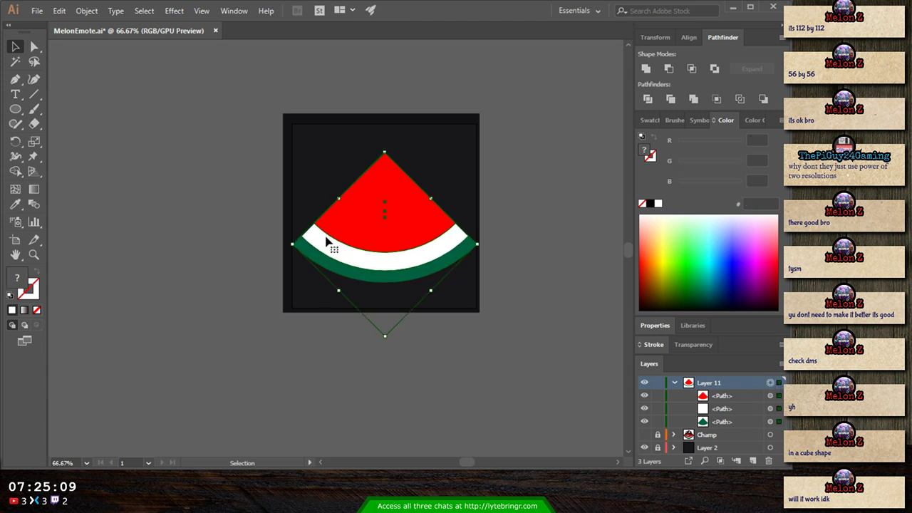
pyautogui.moveTo(412, 241); pyautogui.dragTo(332, 161)
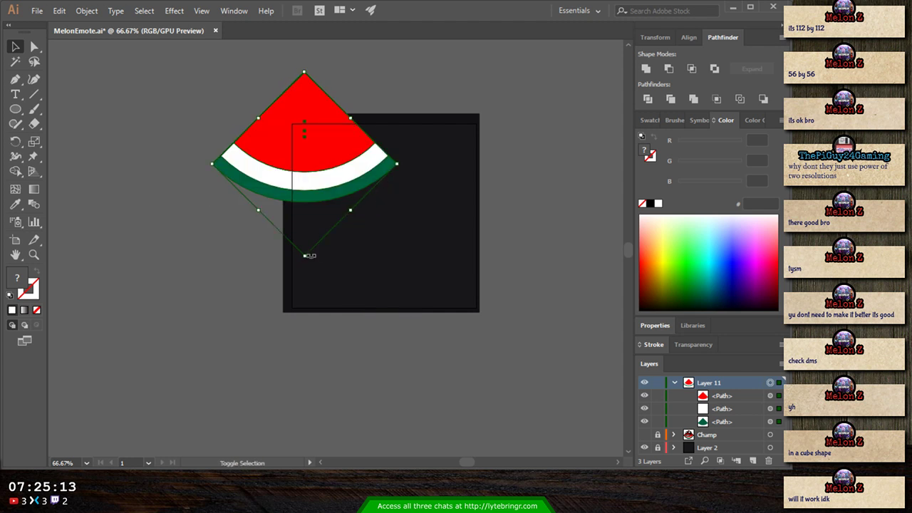
# - Enlarge the three-colour watermelon slice to a little over twice its size and centre it horizontally over the artboard
pyautogui.moveTo(354, 211); pyautogui.dragTo(482, 319)
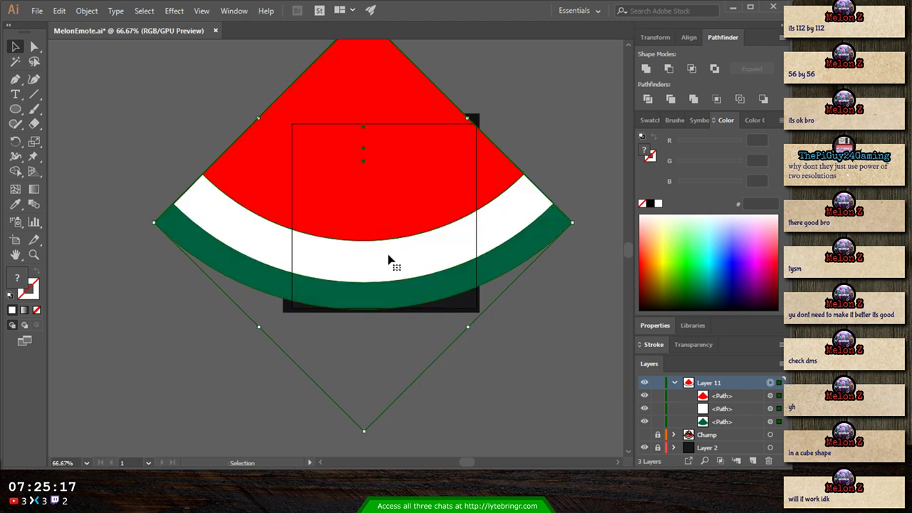
pyautogui.moveTo(393, 258); pyautogui.dragTo(426, 262)
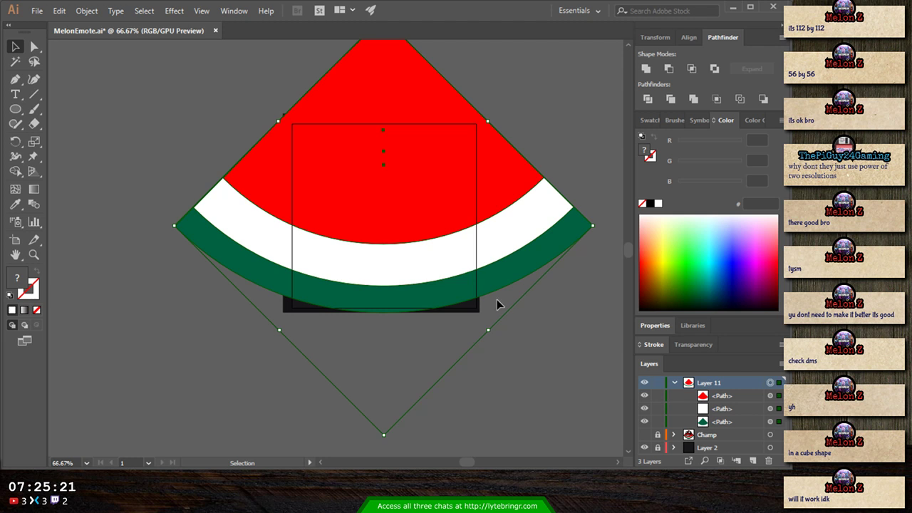
pyautogui.scroll(2, 530, 121)
pyautogui.scroll(1, 520, 123)
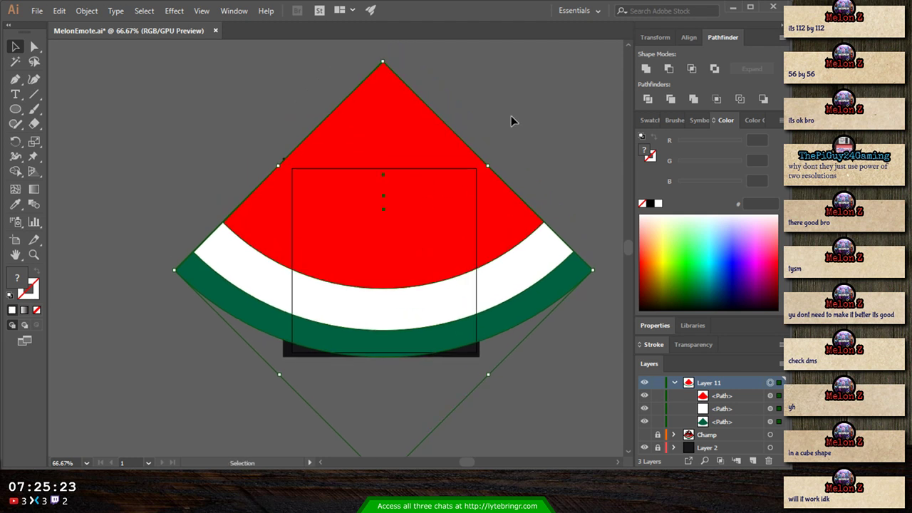
# - Scale the watermelon slice down slightly and nudge it up so its rind sits near the dark square's lower edge
pyautogui.moveTo(383, 62); pyautogui.dragTo(385, 142)
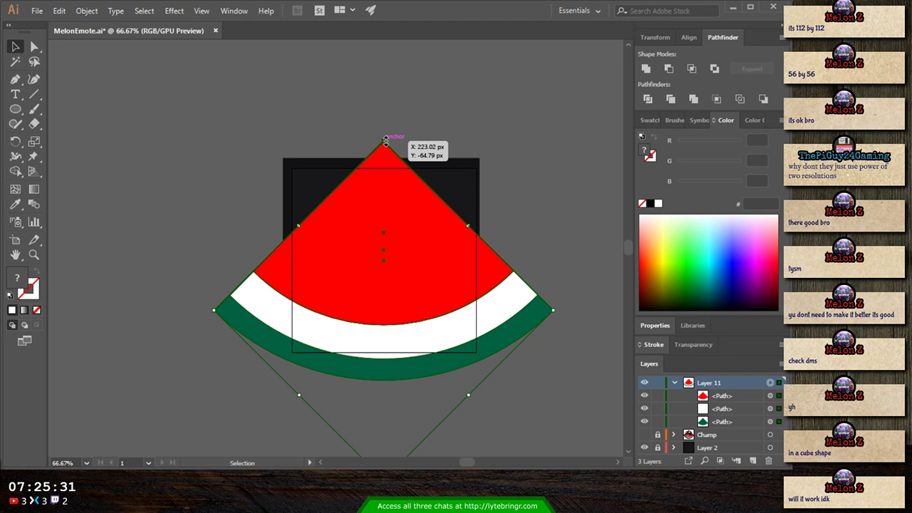
pyautogui.hotkey('shift', 'Up')
pyautogui.hotkey('shift', 'Up')
pyautogui.hotkey('shift', 'Up')
pyautogui.hotkey('shift', 'Up')
pyautogui.hotkey('shift', 'Up')
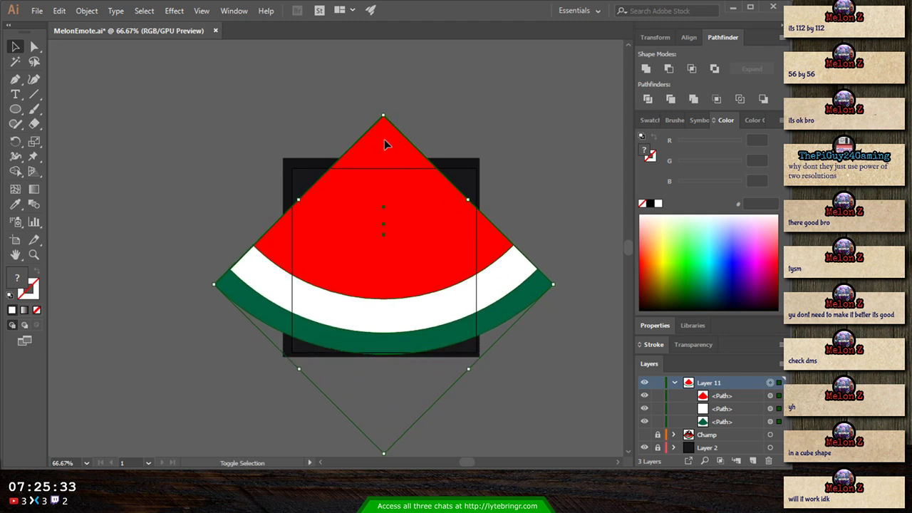
pyautogui.hotkey('shift', 'Down')
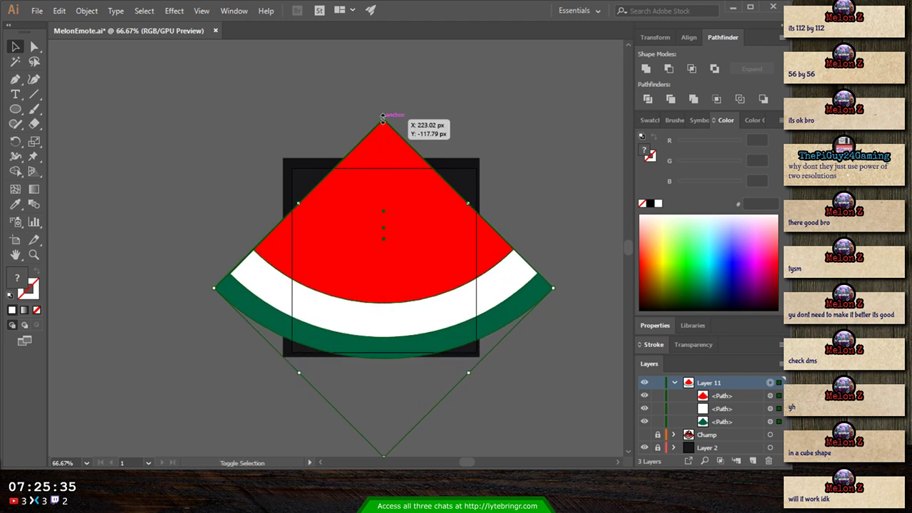
# - Shrink the slice a little more, nudge it up until the rind's lowest point meets the artboard's lower edge, and deselect it
pyautogui.moveTo(383, 116); pyautogui.dragTo(378, 152)
pyautogui.hotkey('shift', 'Up')
pyautogui.hotkey('shift', 'Up')
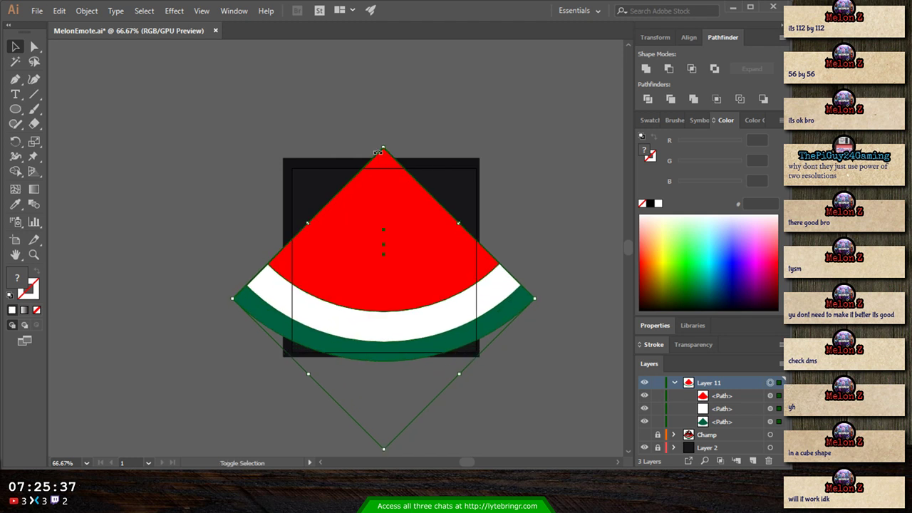
pyautogui.hotkey('shift', 'Up')
pyautogui.hotkey('shift', 'Up')
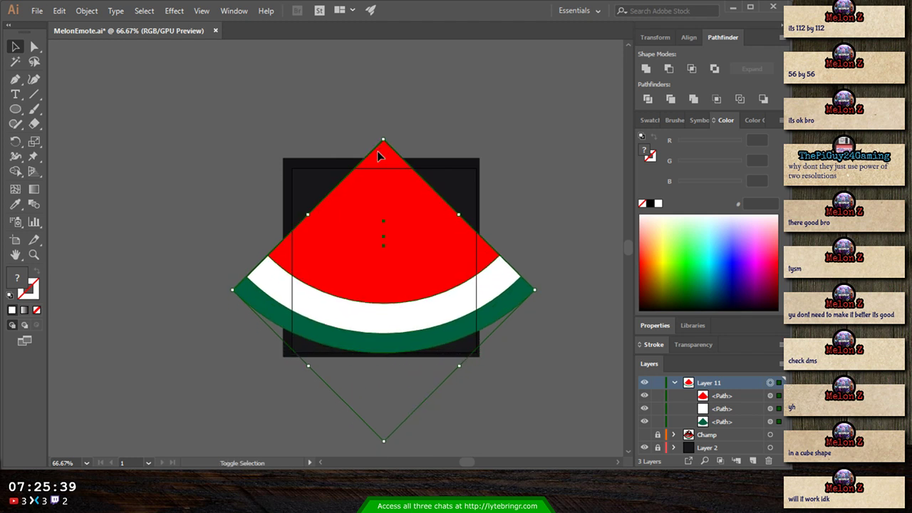
pyautogui.click(548, 241)
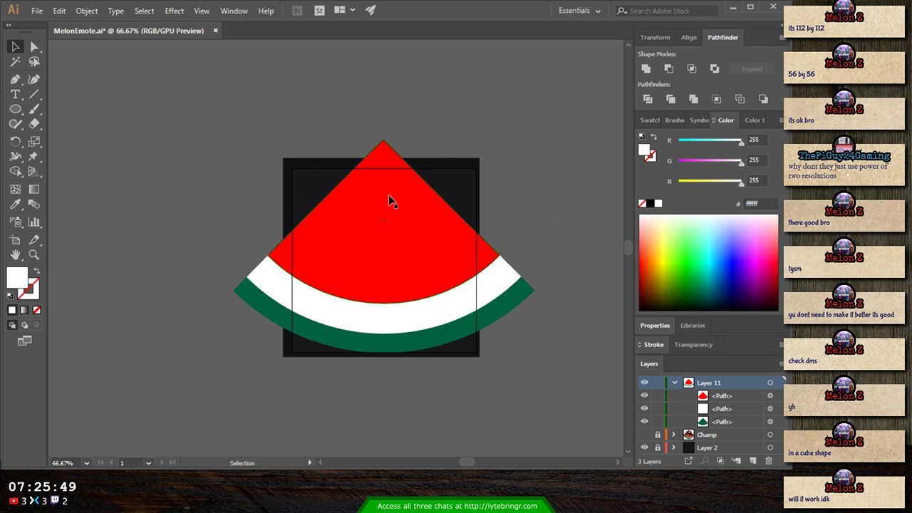
# - Add anchor points along the red slice's two straight sides and pull the middle ones out to the artboard's upper corners
pyautogui.press('a')
pyautogui.click(393, 215)
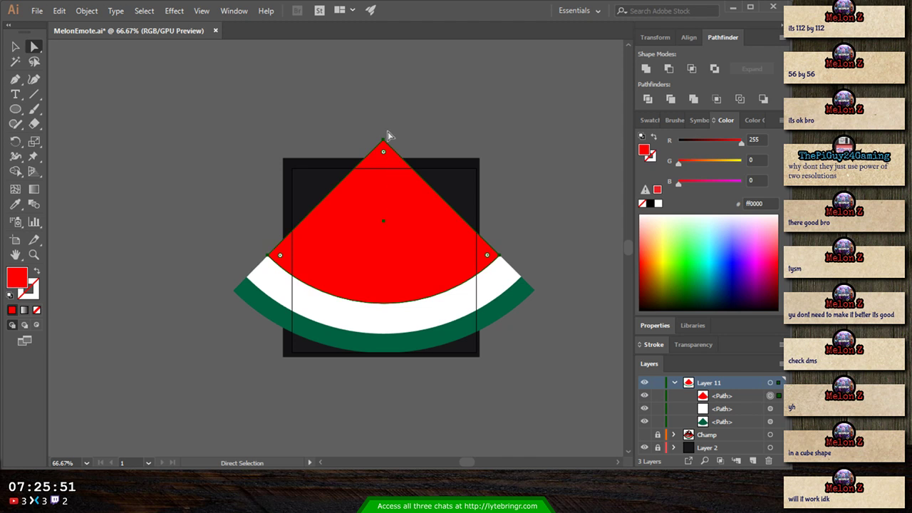
pyautogui.click(14, 80)
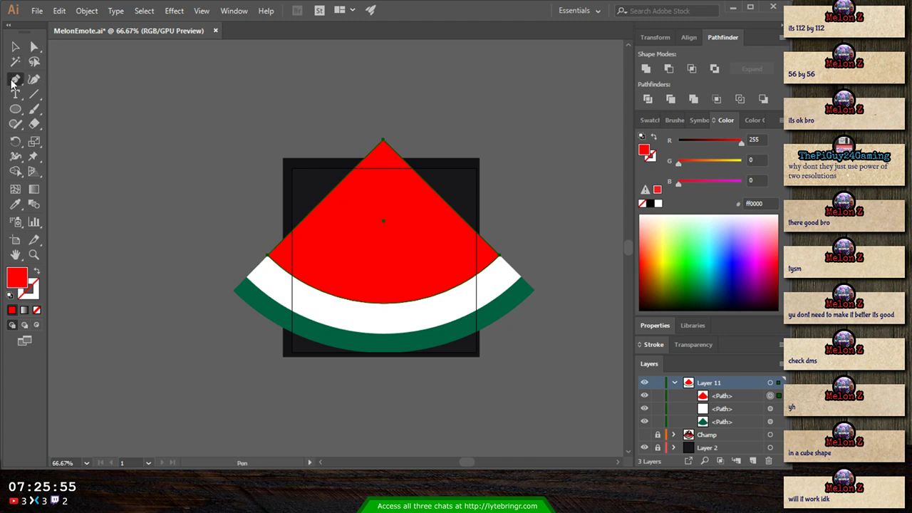
pyautogui.press('+')
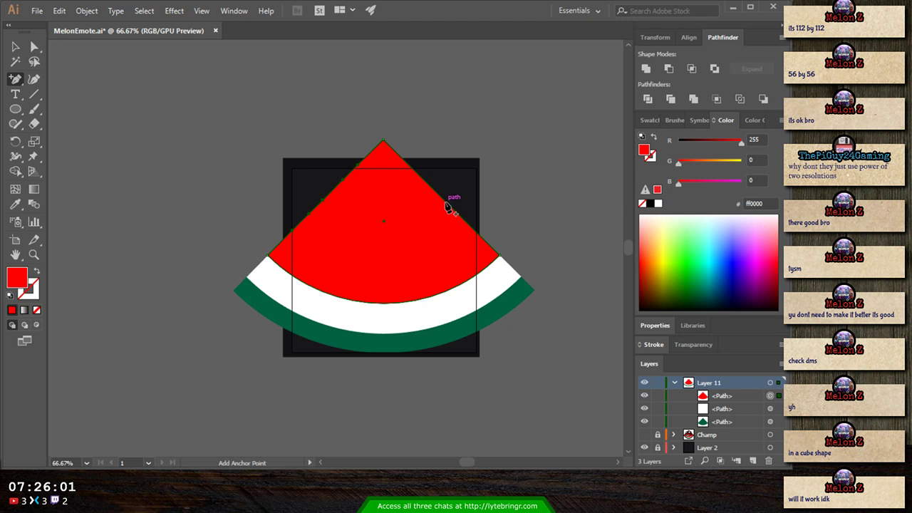
pyautogui.click(35, 46)
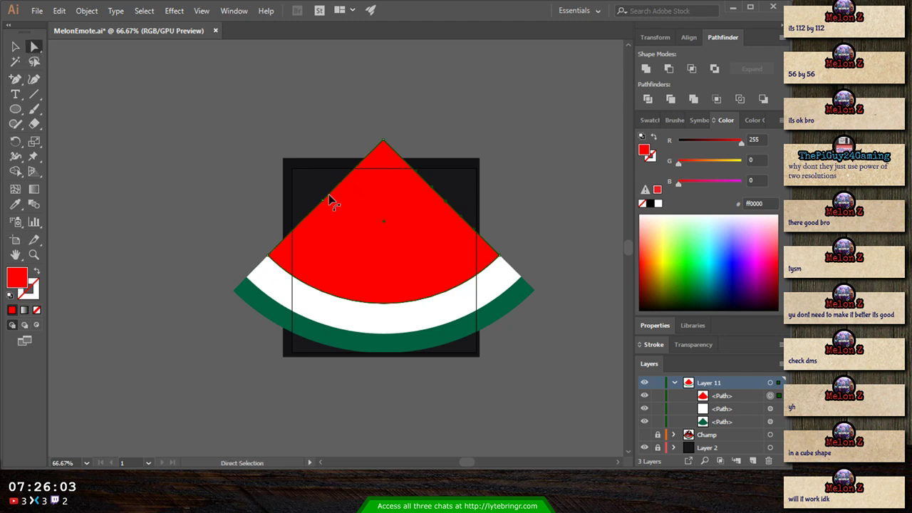
pyautogui.moveTo(323, 200); pyautogui.dragTo(302, 185)
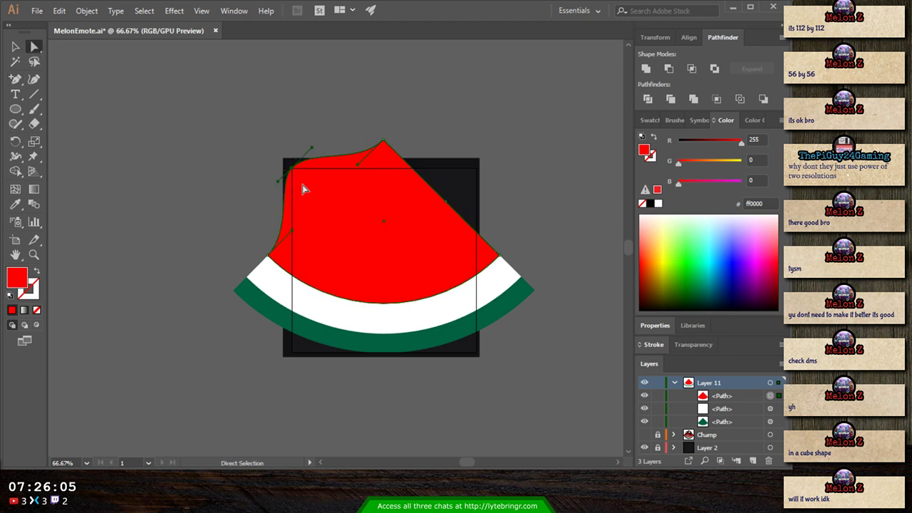
pyautogui.moveTo(444, 206); pyautogui.dragTo(479, 175)
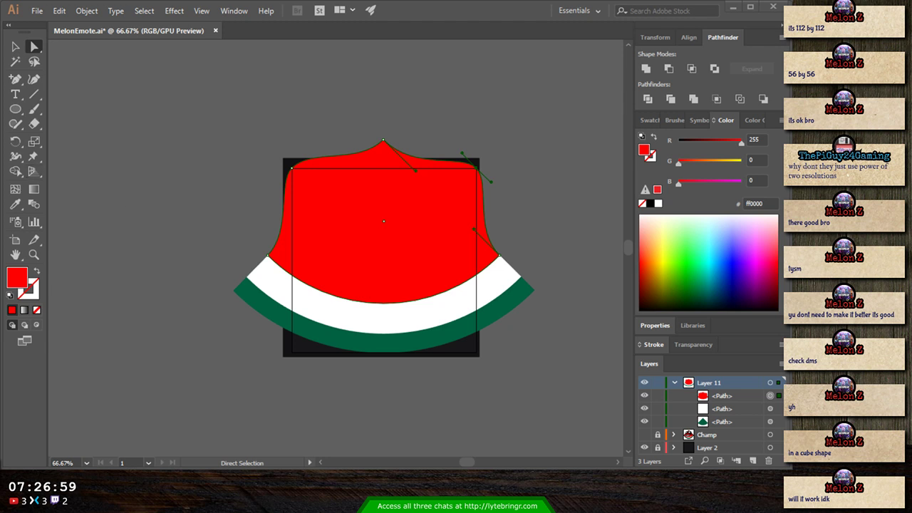
# - Draw a red rectangle that exactly covers the artboard, above the watermelon paths
pyautogui.click(15, 109)
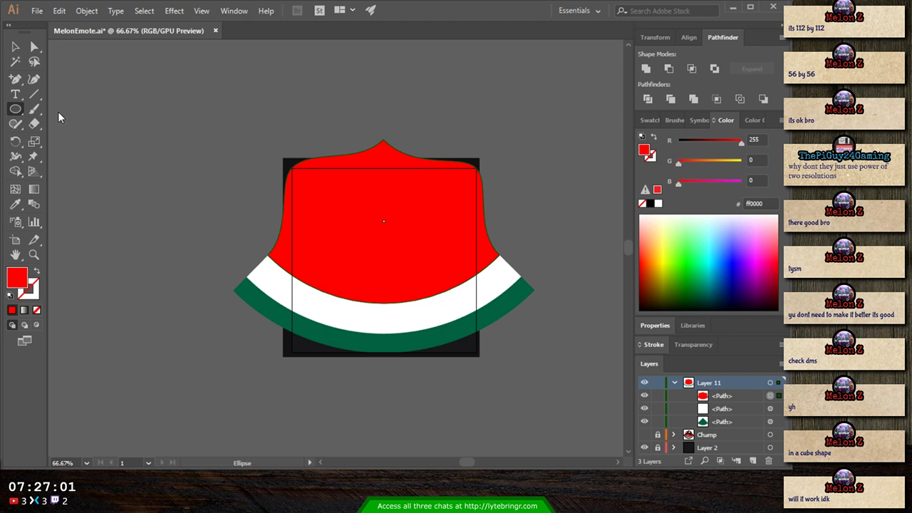
pyautogui.press('m')
pyautogui.moveTo(291, 168); pyautogui.dragTo(475, 350)
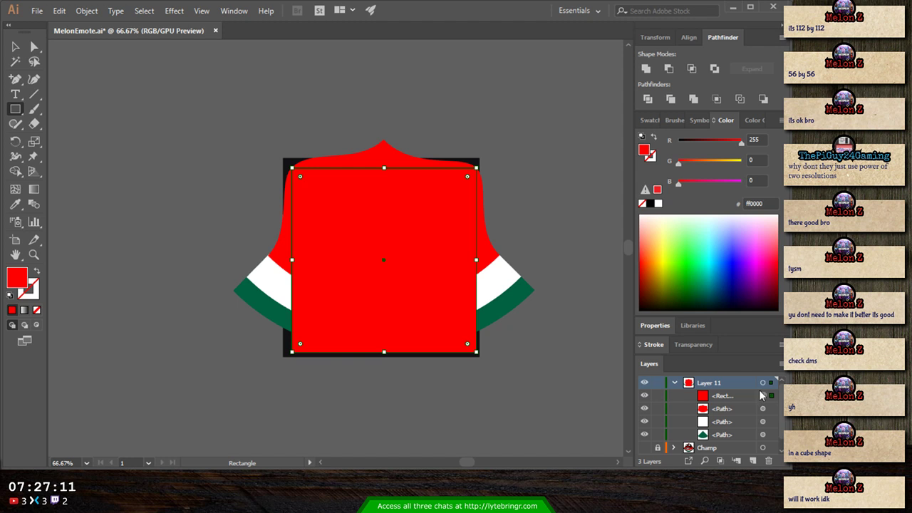
# - Select the rectangle with the red, white and green paths, make a clipping mask from them, and deselect the result
pyautogui.click(719, 397)
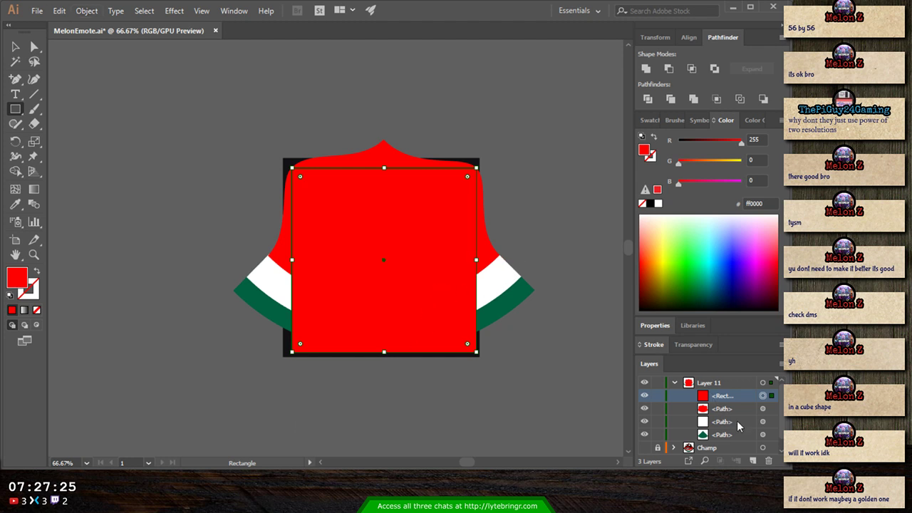
pyautogui.keyDown('shift'); pyautogui.click(763, 434); pyautogui.keyUp('shift')
pyautogui.keyDown('shift'); pyautogui.click(763, 421); pyautogui.keyUp('shift')
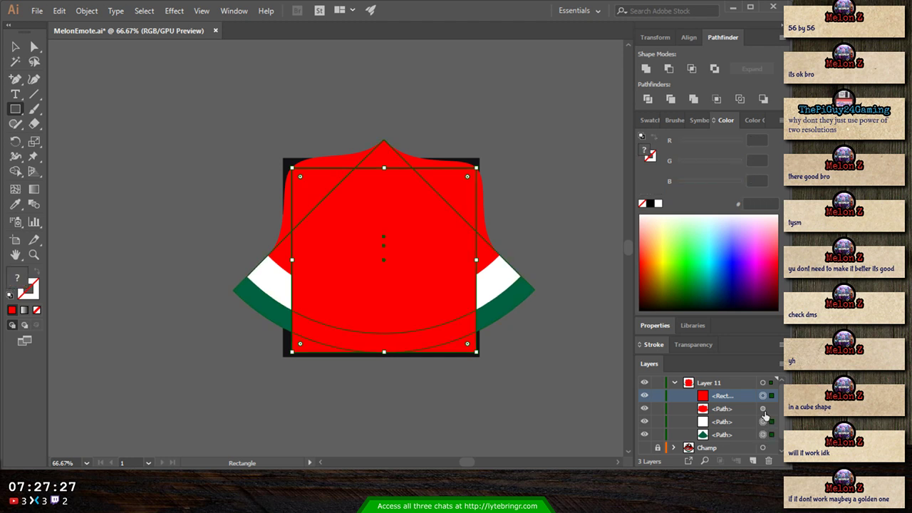
pyautogui.keyDown('shift'); pyautogui.click(763, 408); pyautogui.keyUp('shift')
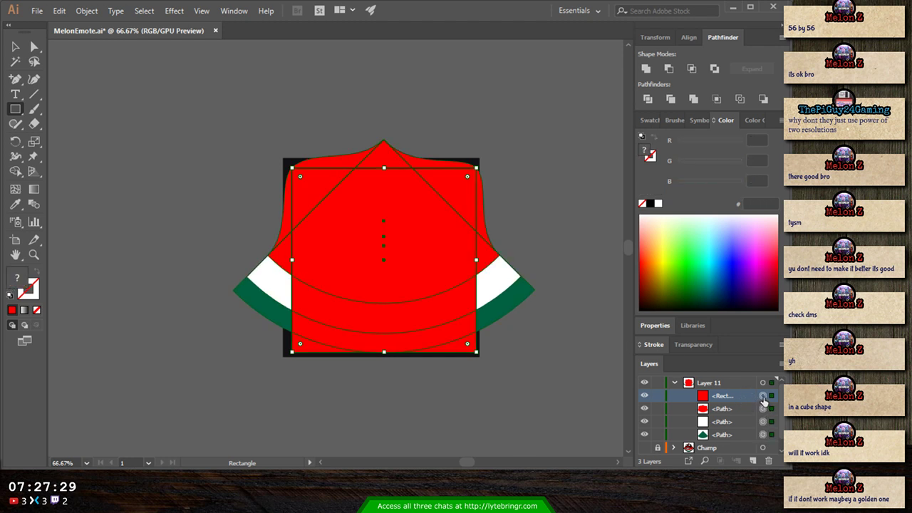
pyautogui.click(762, 395)
pyautogui.click(763, 434)
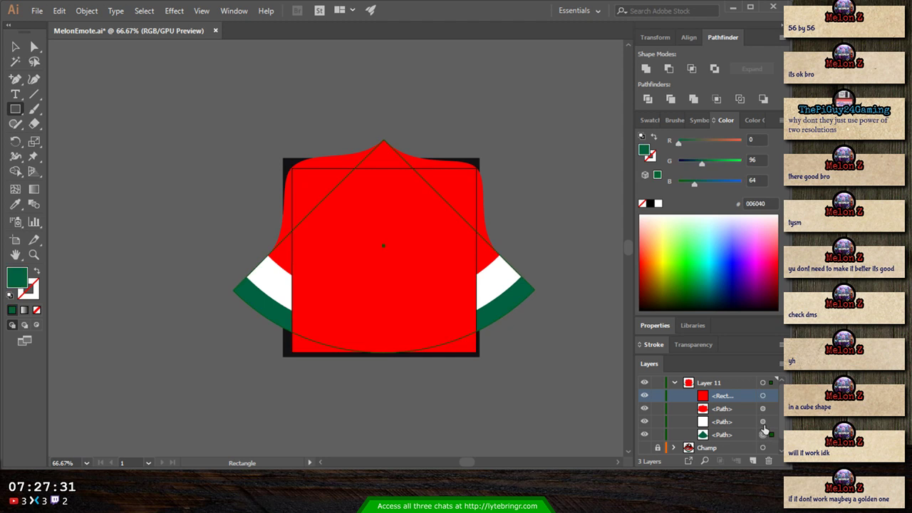
pyautogui.keyDown('shift'); pyautogui.click(762, 421); pyautogui.keyUp('shift')
pyautogui.keyDown('shift'); pyautogui.click(762, 408); pyautogui.keyUp('shift')
pyautogui.keyDown('shift'); pyautogui.click(762, 395); pyautogui.keyUp('shift')
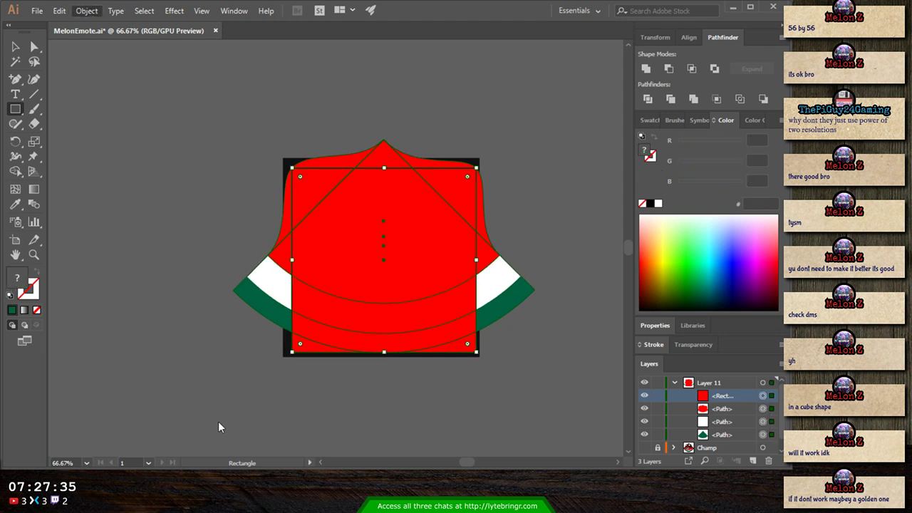
pyautogui.hotkey('ctrl', '7')
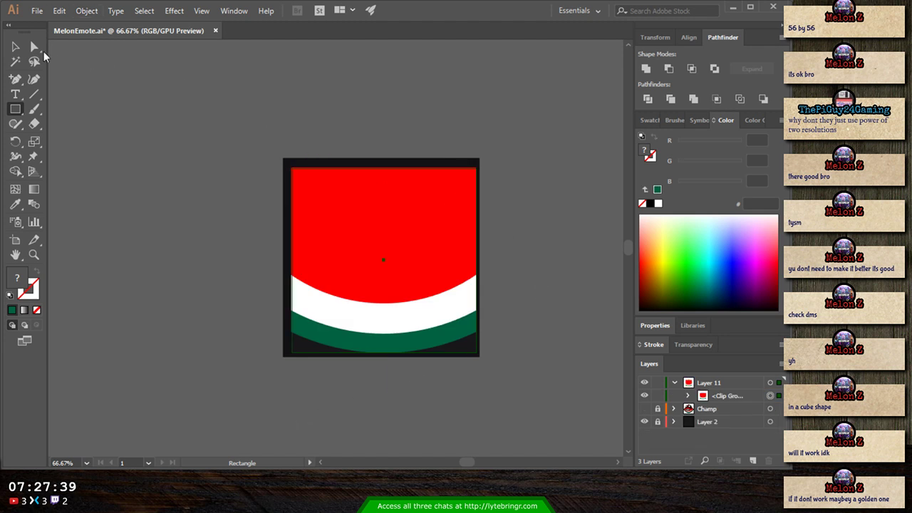
pyautogui.click(14, 47)
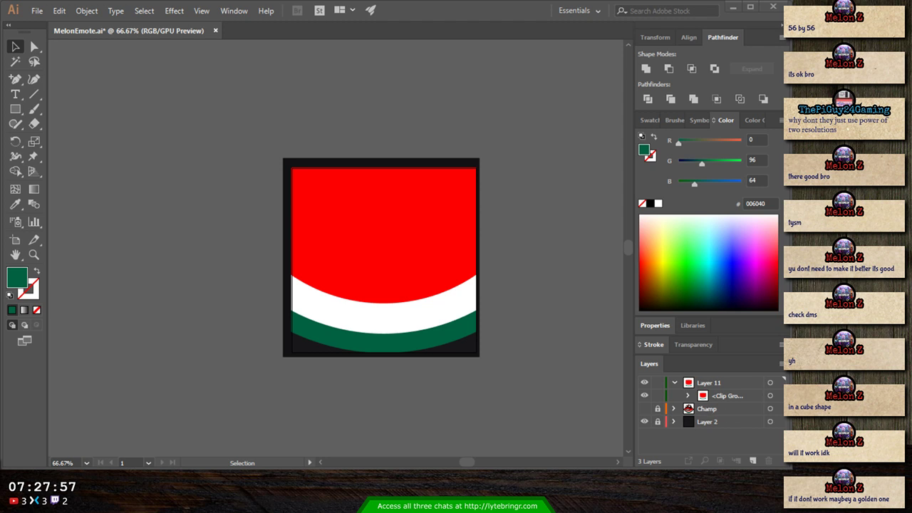
# - Unlock, expand and show the Champ layer, and select its Right Eye artwork for copying
pyautogui.click(657, 409)
pyautogui.click(674, 409)
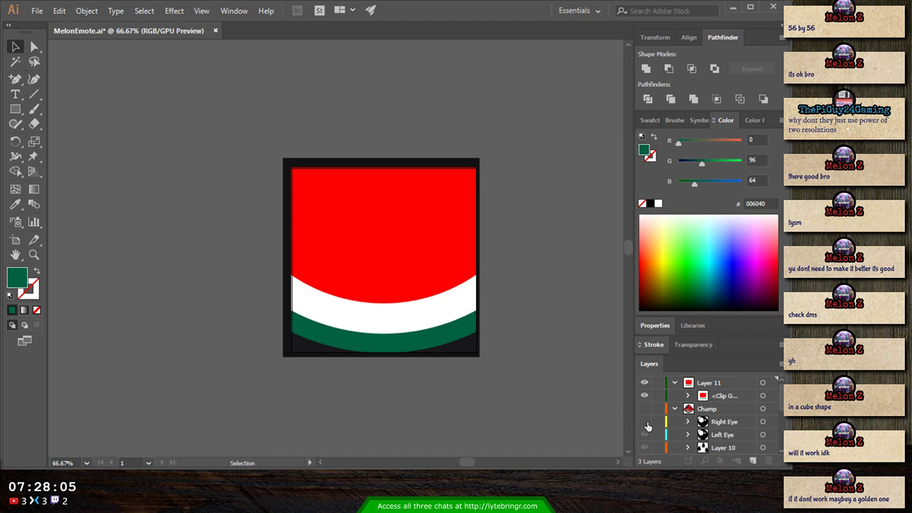
pyautogui.click(644, 408)
pyautogui.click(762, 422)
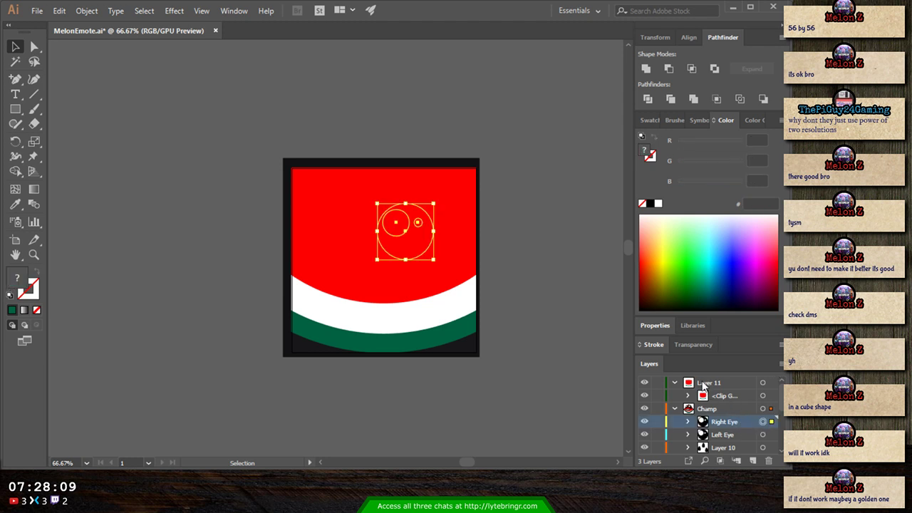
# - Create a new layer inside Layer 11 and paste the copied eye artwork into it
pyautogui.click(754, 462)
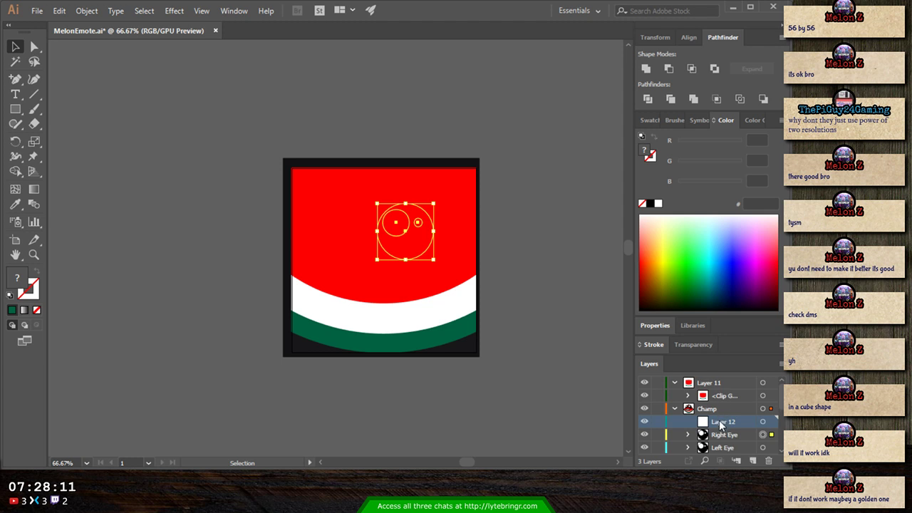
pyautogui.hotkey('ctrl', 'v')
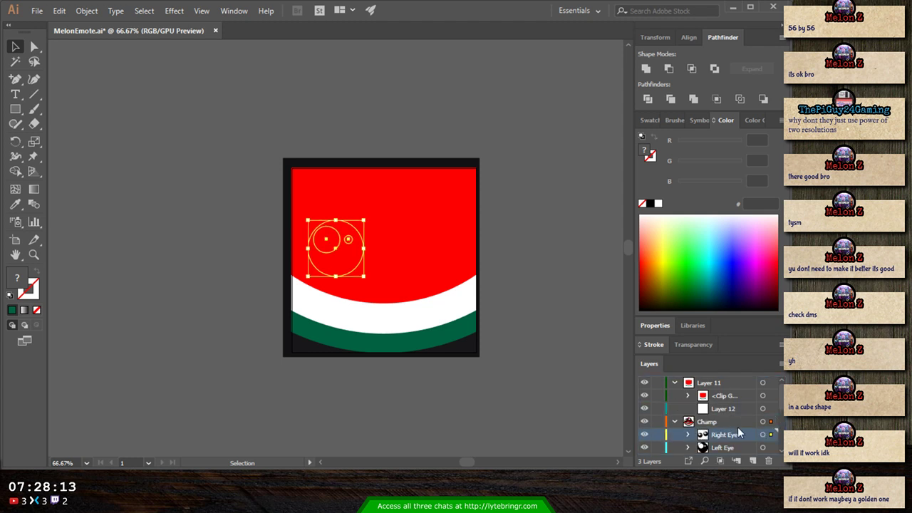
pyautogui.hotkey('ctrl', 'z')
pyautogui.click(762, 409)
pyautogui.click(763, 409)
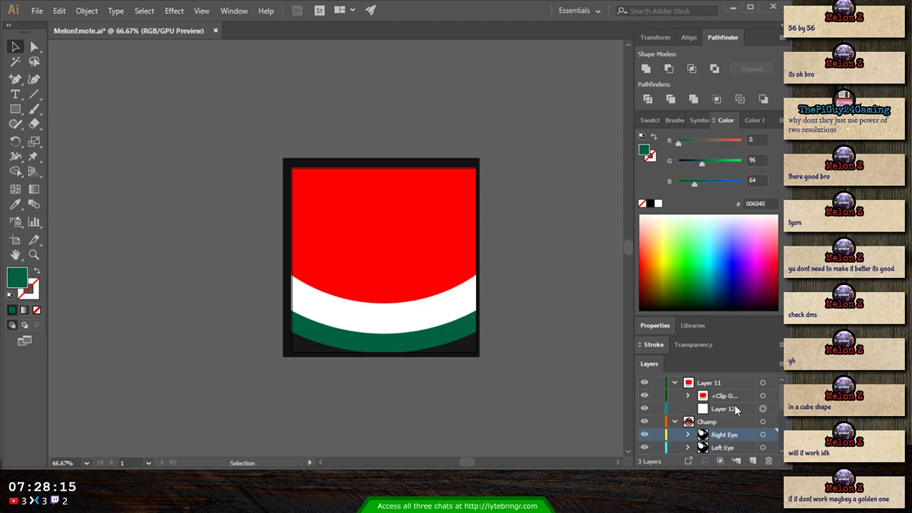
pyautogui.hotkey('ctrl', 'v')
pyautogui.hotkey('ctrl', 'z')
pyautogui.click(729, 411)
pyautogui.hotkey('ctrl', 'f')
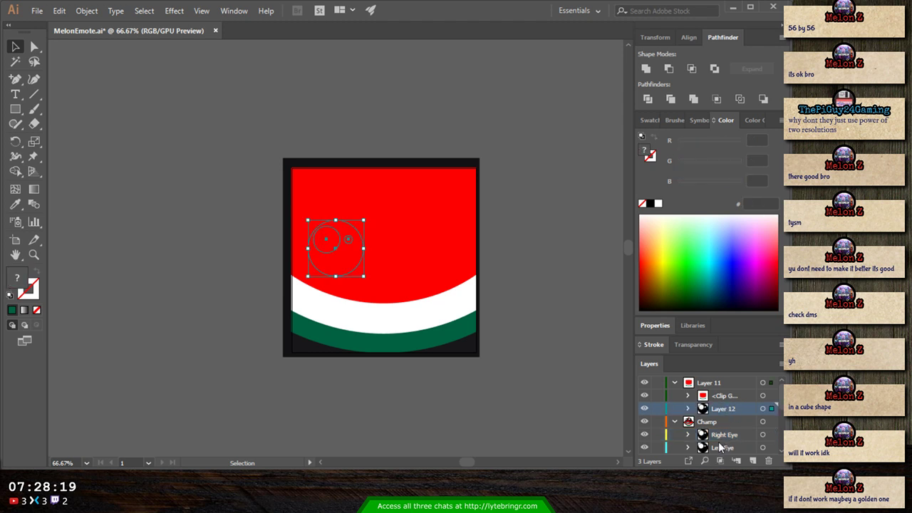
# - Hide and collapse the Champ layer, and move the eye's Layer 12 out above Layer 11 in the stacking order
pyautogui.click(645, 422)
pyautogui.click(674, 421)
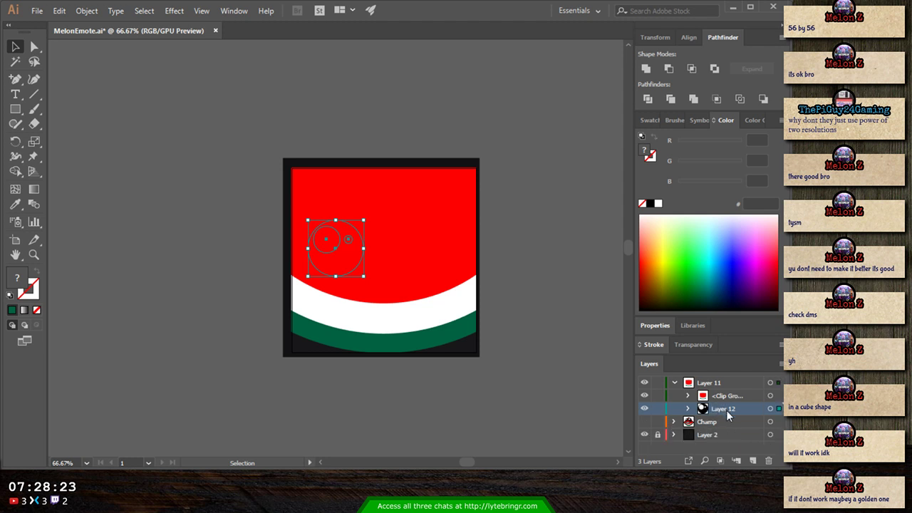
pyautogui.moveTo(725, 411); pyautogui.dragTo(709, 381)
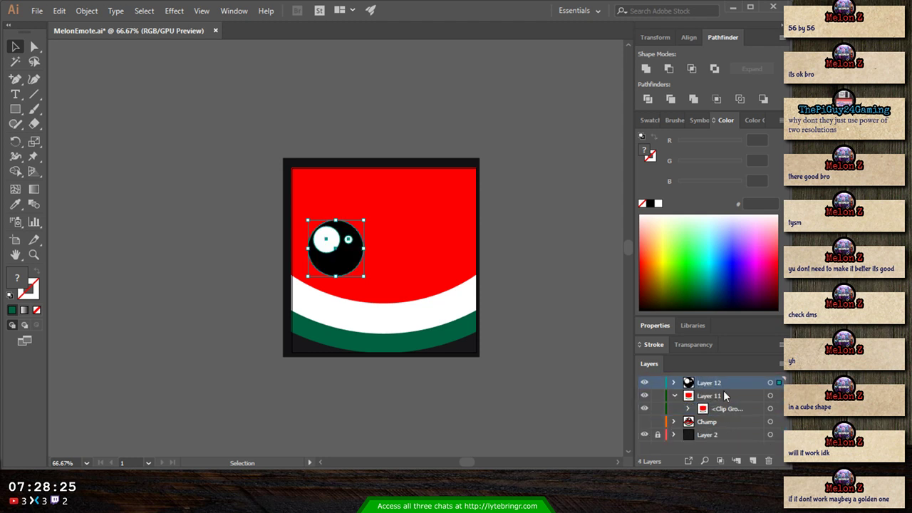
# - Rename Layer 11, which holds the clipped watermelon, as Body
pyautogui.doubleClick(711, 396)
pyautogui.write('Boo')
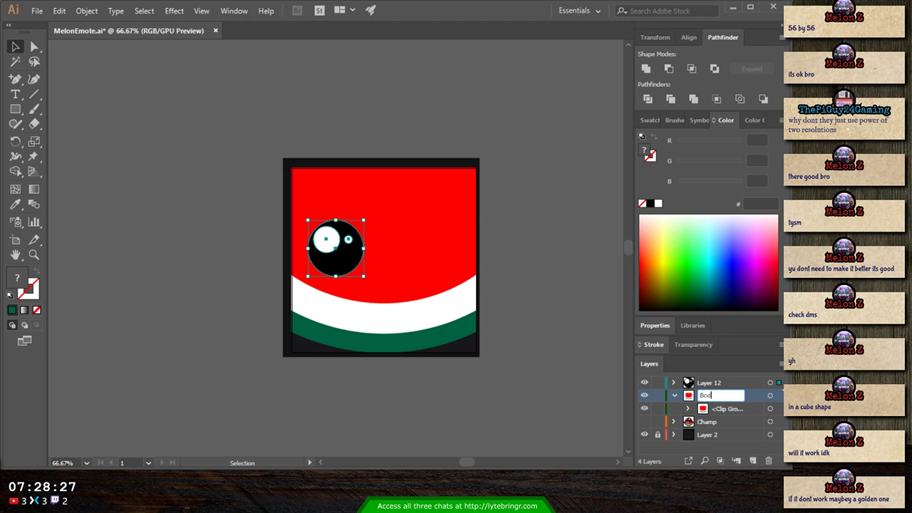
pyautogui.write('y')
pyautogui.press('Return')
# - Rename Layer 12 as Eye and move the eye up near the upper-left corner of the red area
pyautogui.doubleClick(709, 383)
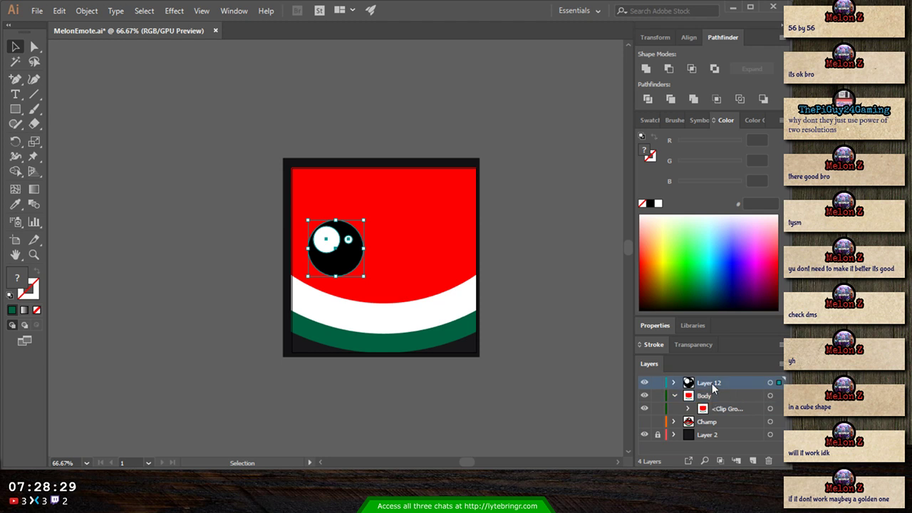
pyautogui.write('Eye')
pyautogui.press('Return')
pyautogui.click(18, 48)
pyautogui.moveTo(347, 268); pyautogui.dragTo(352, 207)
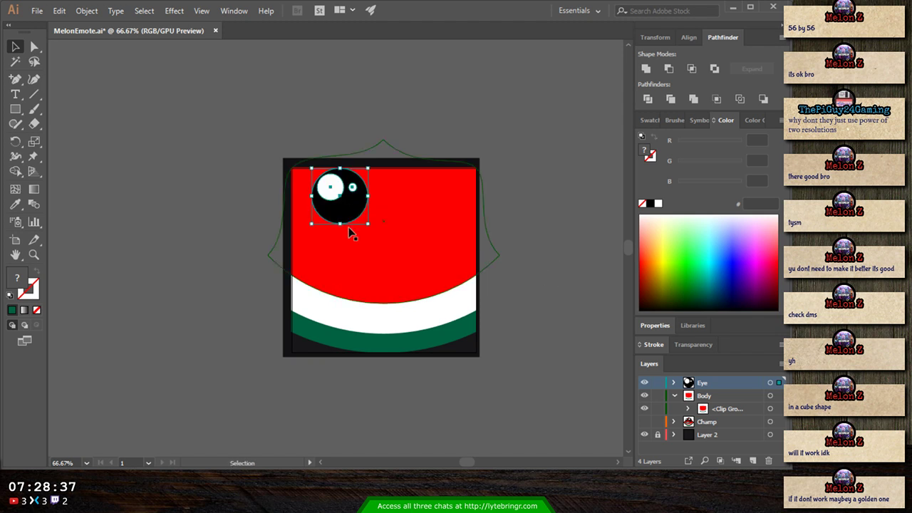
# - Nudge the eye slightly downward so it sits a little below the top edge of the red area
pyautogui.press('Down')
pyautogui.press('Down')
pyautogui.press('Down')
pyautogui.press('Down')
pyautogui.press('Down')
pyautogui.press('Down')
pyautogui.press('Down')
pyautogui.press('Down')
pyautogui.press('Down')
pyautogui.press('Down')
pyautogui.press('Down')
pyautogui.press('Down')
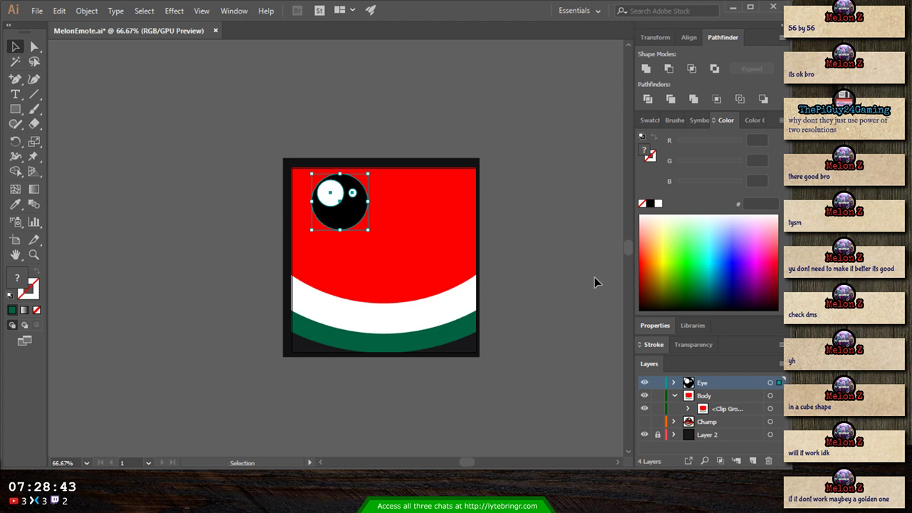
# - Create a new layer above Eye, paste a second eye into it, and place it level with the first near the red area's upper-right corner
pyautogui.press('a')
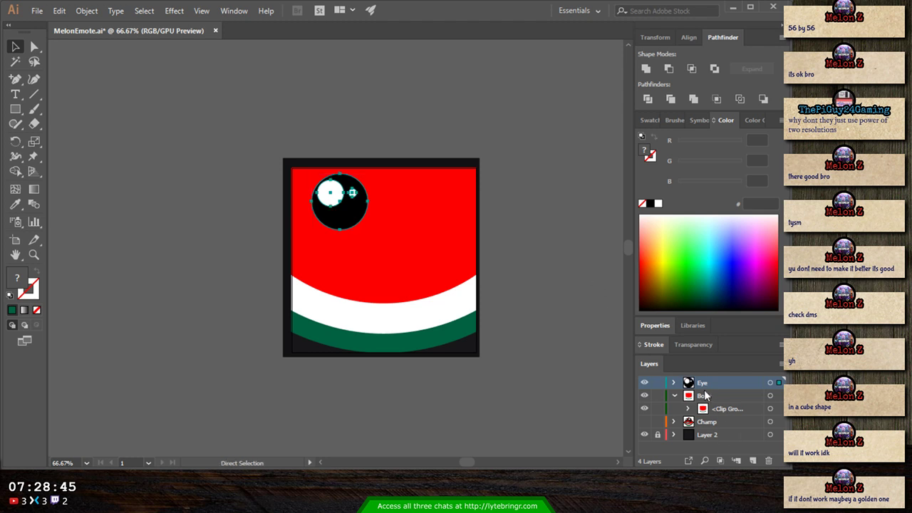
pyautogui.click(748, 460)
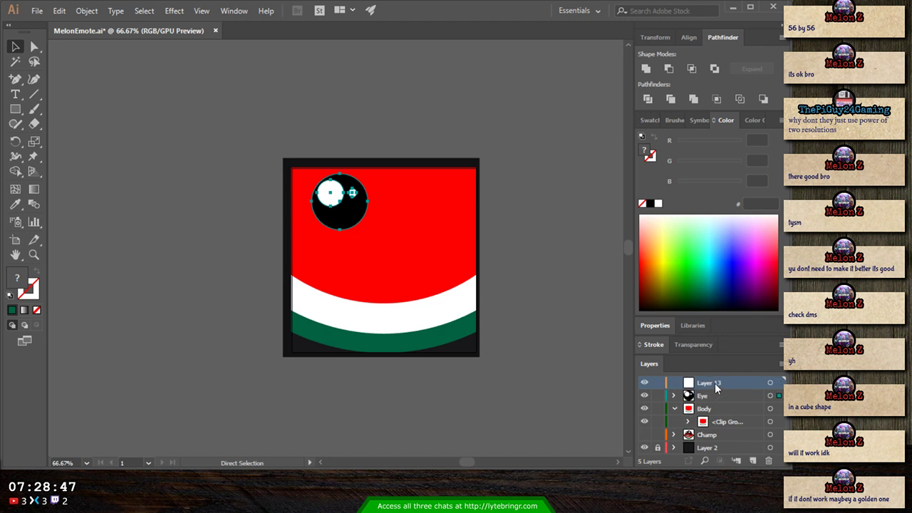
pyautogui.hotkey('ctrl', 'v')
pyautogui.press('v')
pyautogui.moveTo(335, 273); pyautogui.dragTo(441, 220)
pyautogui.click(503, 218)
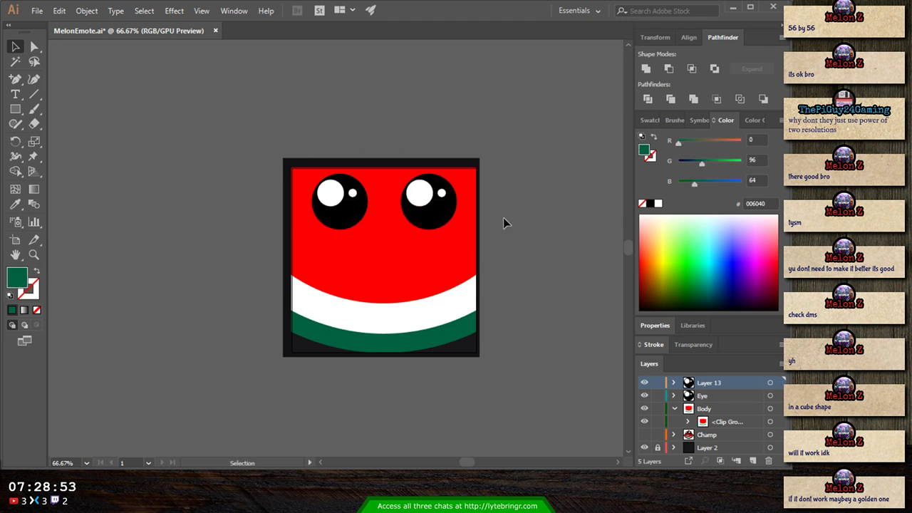
# - Rename Layer 13 as Right Eye and the Eye layer as Left Eye
pyautogui.doubleClick(713, 382)
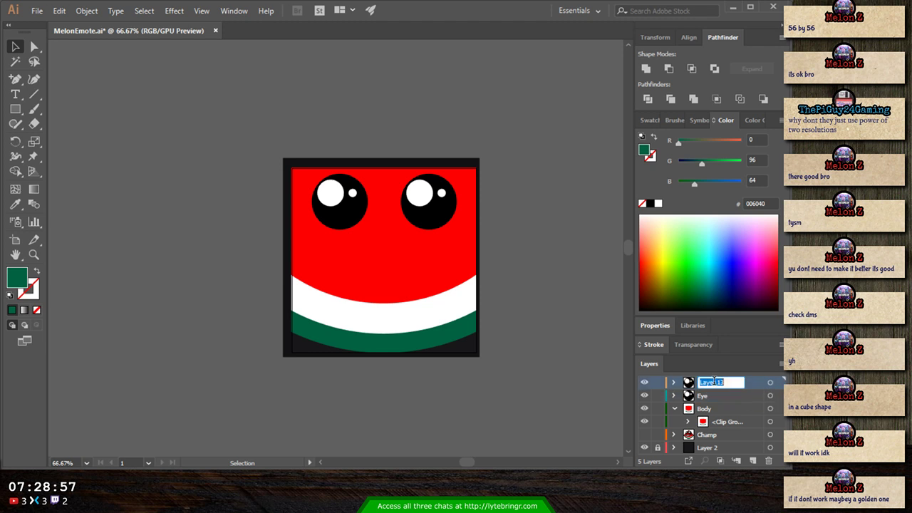
pyautogui.write('Right Eye')
pyautogui.press('Return')
pyautogui.click(707, 396)
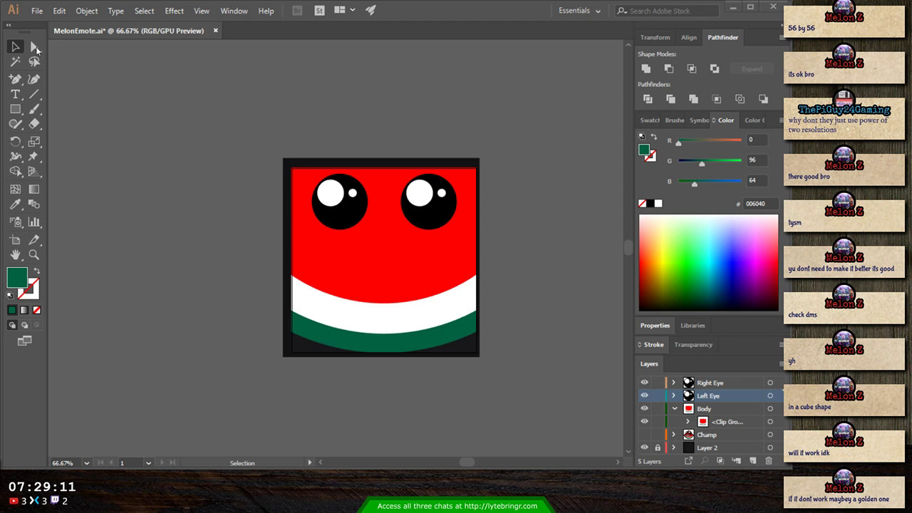
# - Delete the small white highlight dot from both the right and left eyes
pyautogui.click(34, 47)
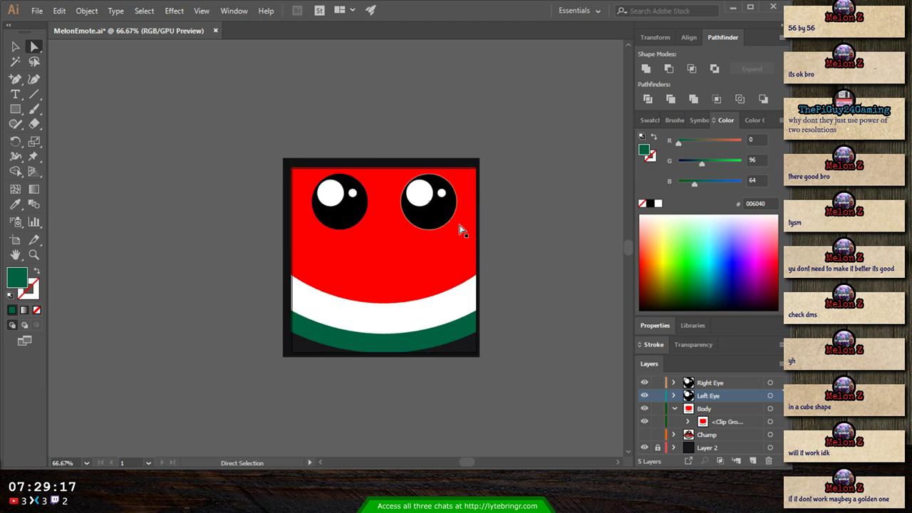
pyautogui.click(442, 194)
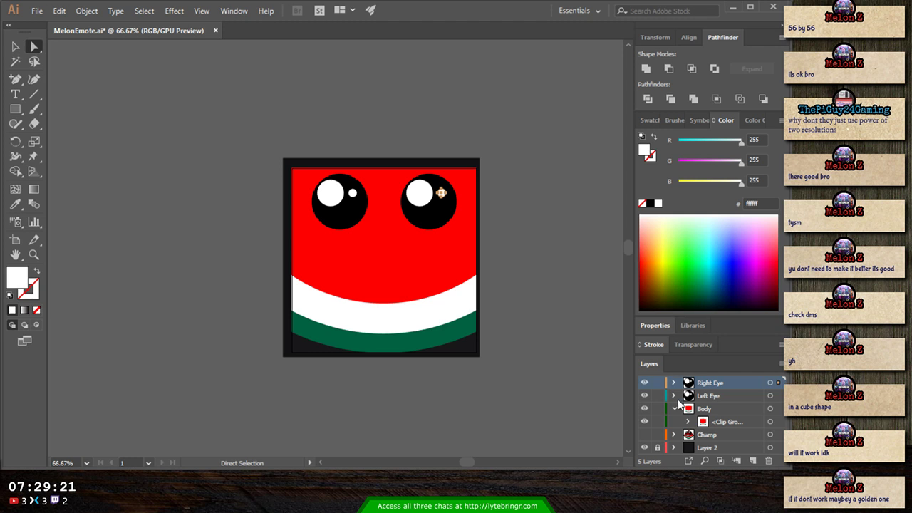
pyautogui.press('Delete')
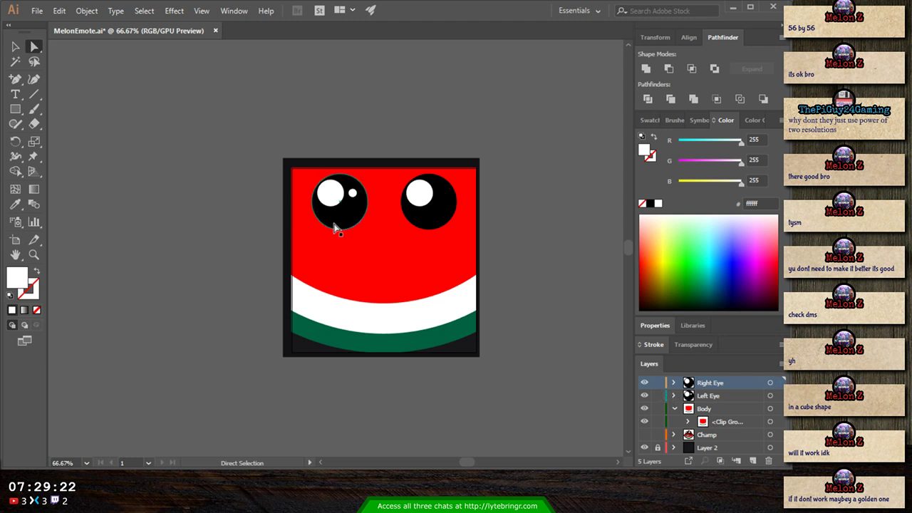
pyautogui.click(351, 191)
pyautogui.press('Delete')
# - Move the left eye's remaining white highlight slightly right and down toward the pupil's centre, and shrink it a little
pyautogui.click(15, 46)
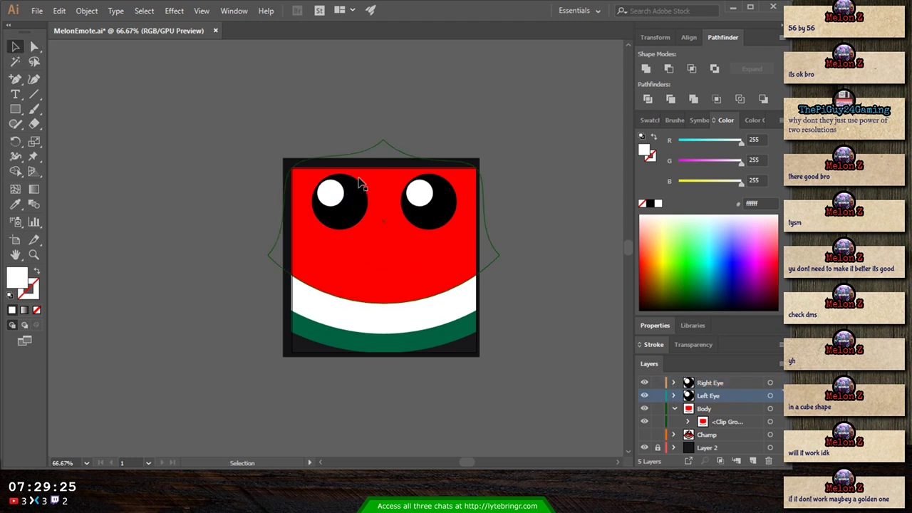
pyautogui.click(330, 192)
pyautogui.press('Right')
pyautogui.press('Right')
pyautogui.press('Right')
pyautogui.press('Down')
pyautogui.press('Down')
pyautogui.press('Down')
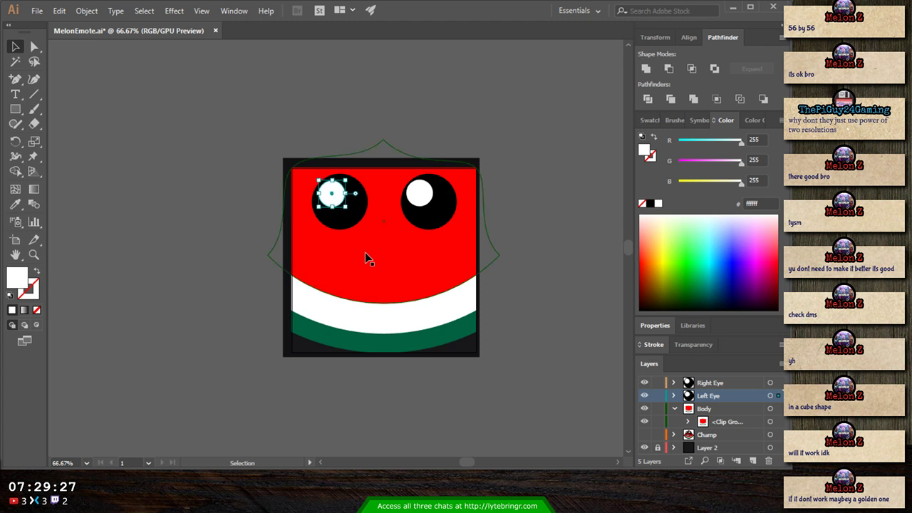
pyautogui.press('Right')
pyautogui.press('Right')
pyautogui.press('Down')
pyautogui.press('Down')
pyautogui.press('Right')
pyautogui.press('Right')
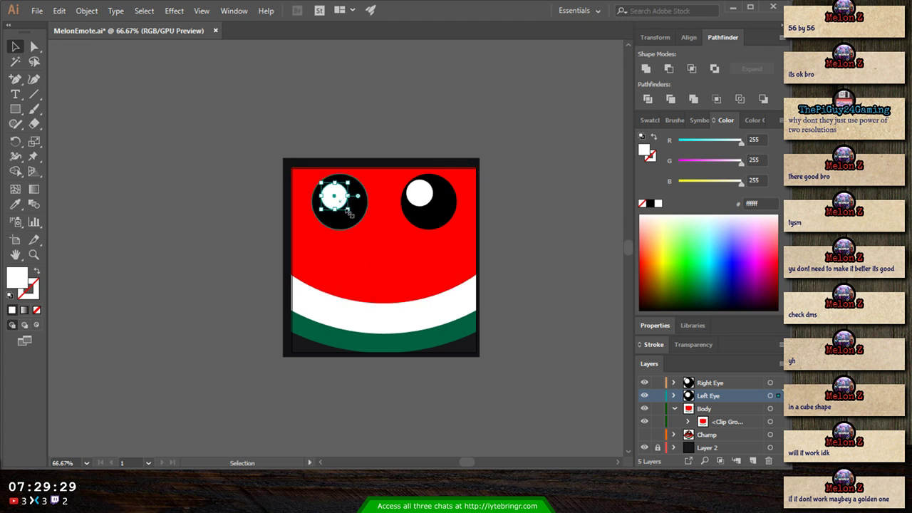
pyautogui.moveTo(347, 208); pyautogui.dragTo(349, 207)
# - Shrink the right eye's white highlight slightly and shift it down and right to match the left eye's highlight
pyautogui.click(424, 203)
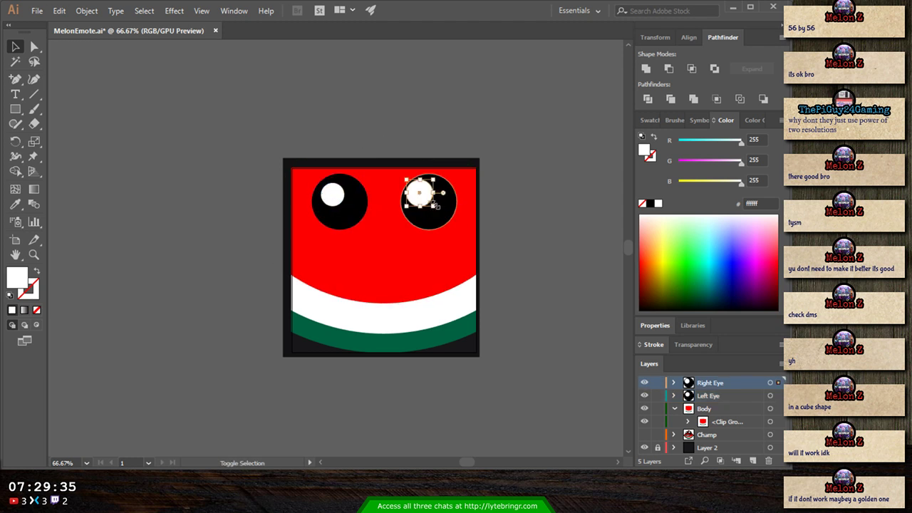
pyautogui.moveTo(433, 207); pyautogui.dragTo(432, 200)
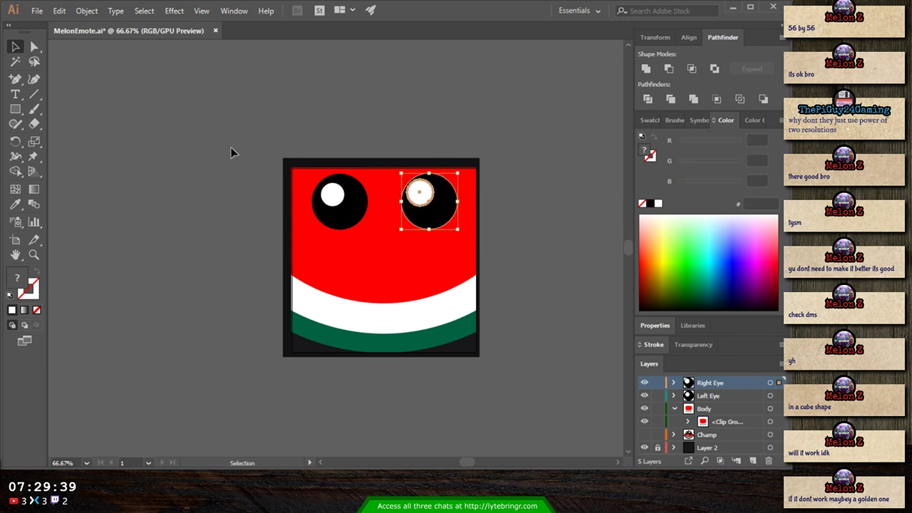
pyautogui.click(436, 234)
pyautogui.click(433, 221)
pyautogui.click(419, 193)
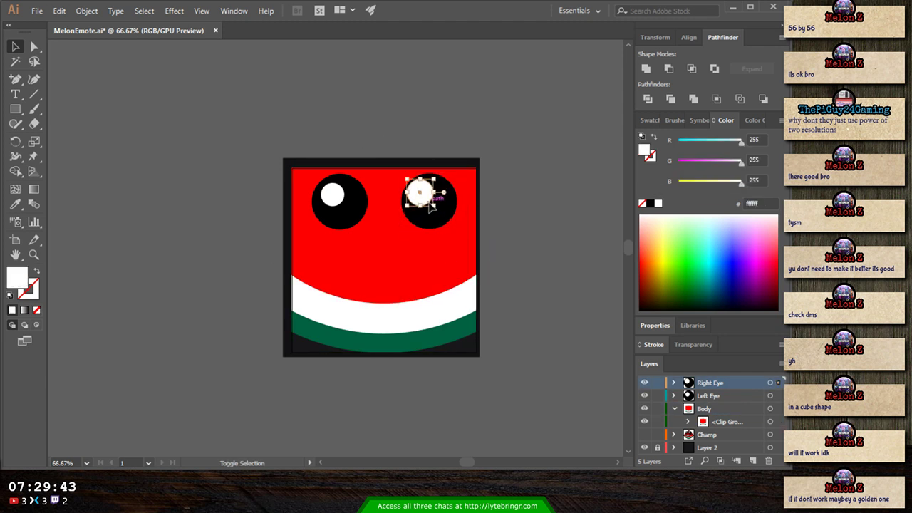
pyautogui.moveTo(434, 206); pyautogui.dragTo(431, 204)
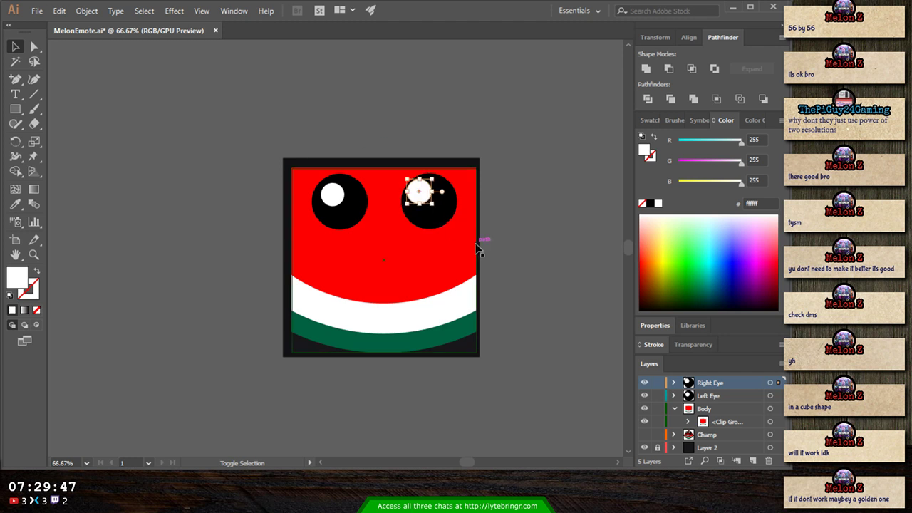
pyautogui.hotkey('shift', 'Down')
pyautogui.hotkey('shift', 'Right')
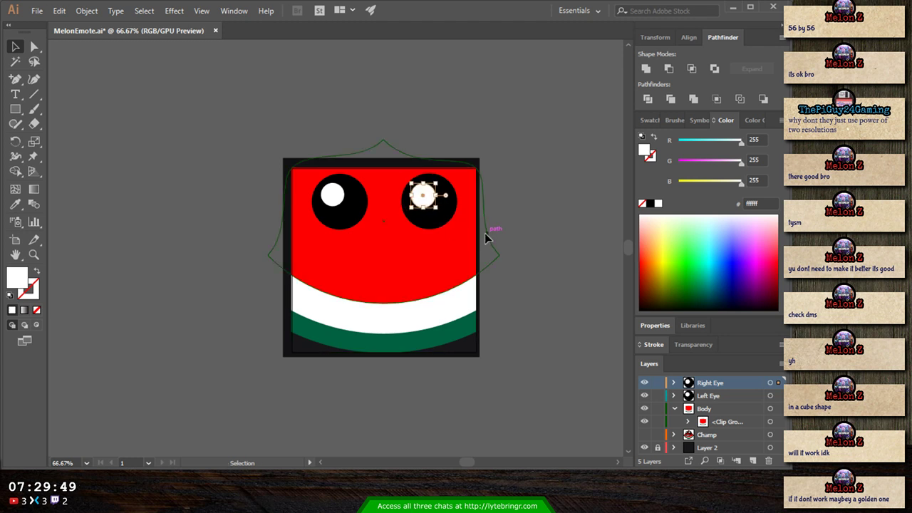
pyautogui.click(332, 196)
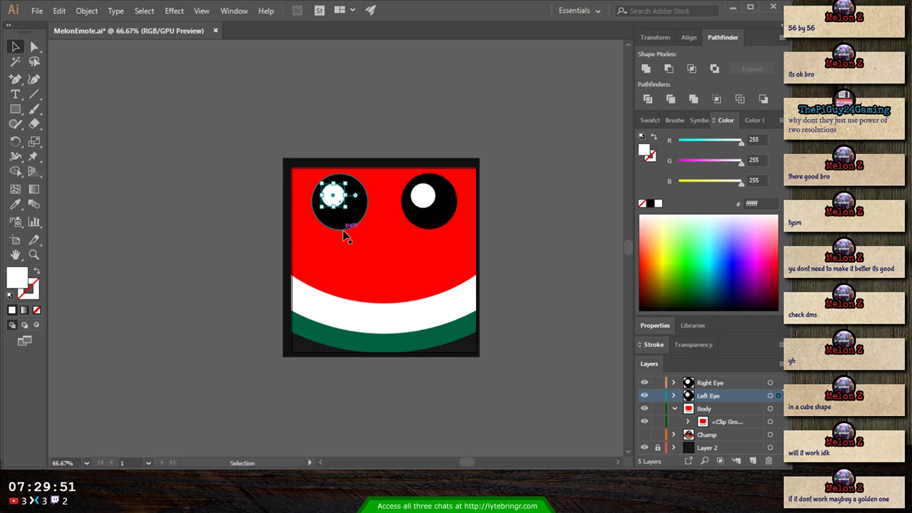
pyautogui.click(570, 299)
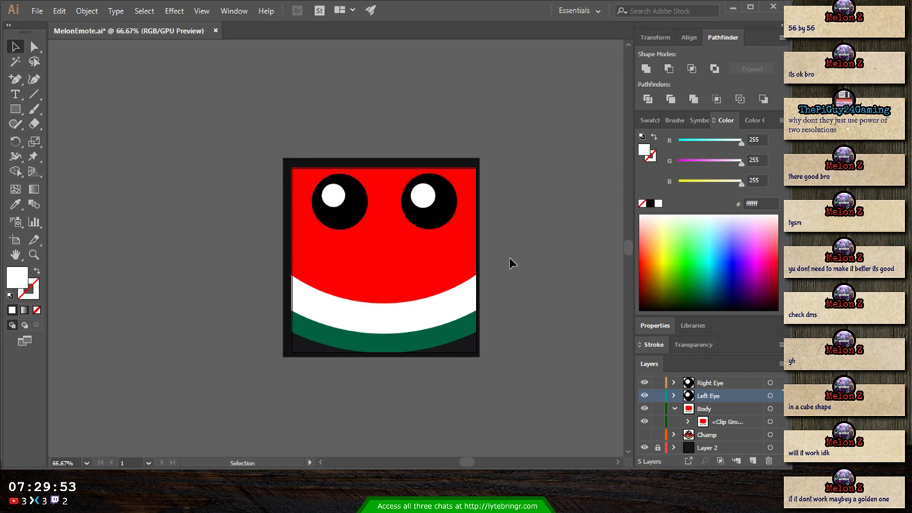
# - Add anchor points along the left eye's upper-left outline and the right eye's upper-right outline
pyautogui.click(35, 46)
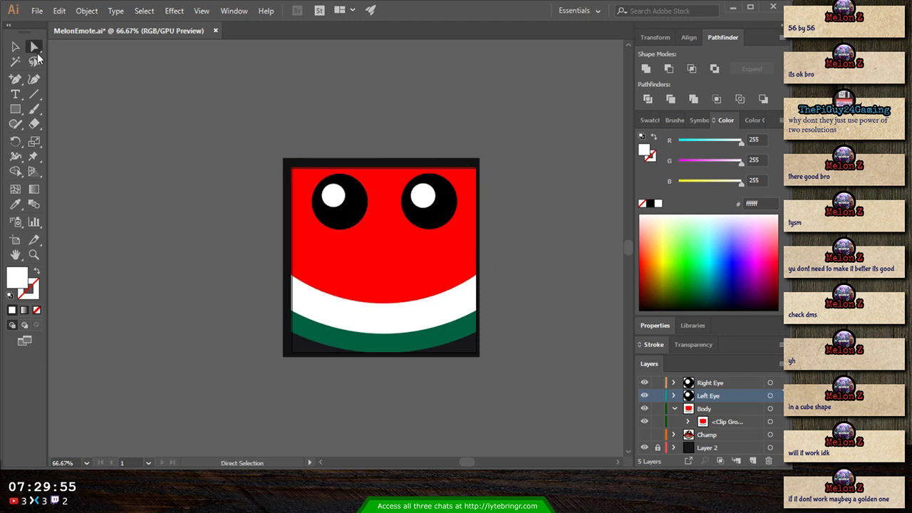
pyautogui.click(350, 221)
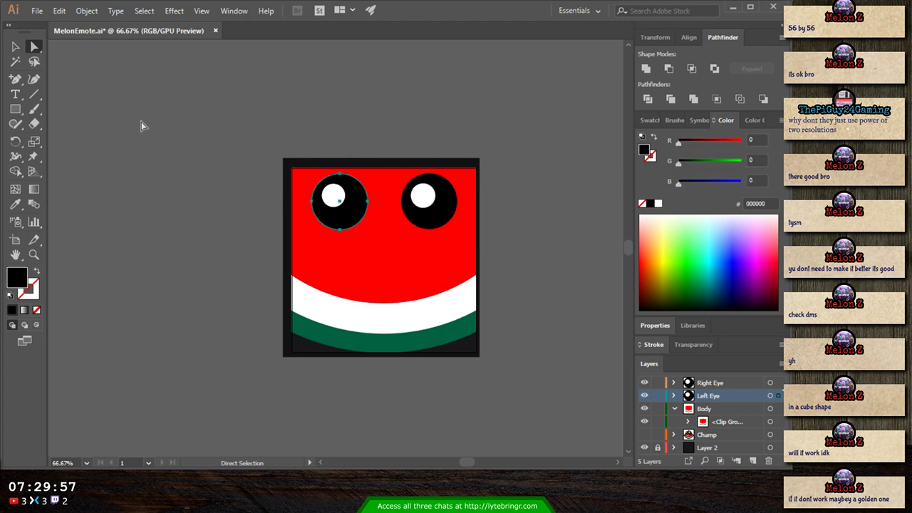
pyautogui.click(15, 79)
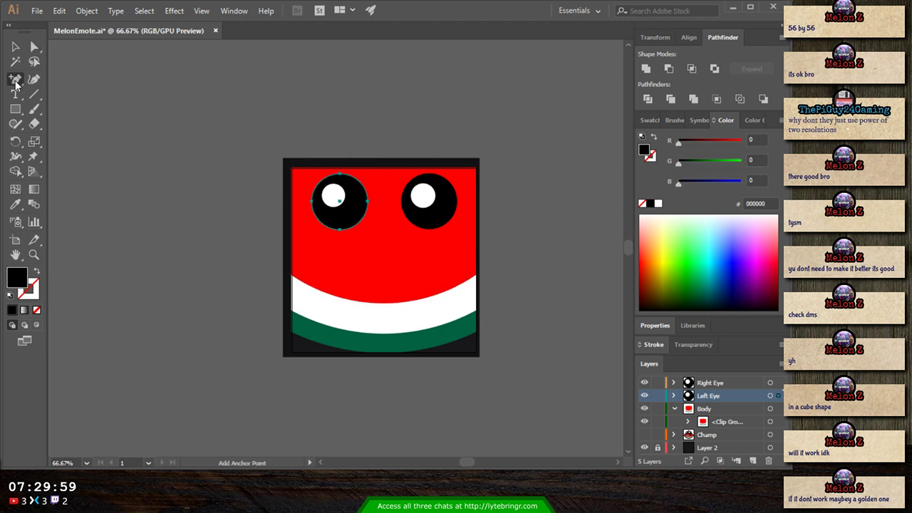
pyautogui.click(319, 182)
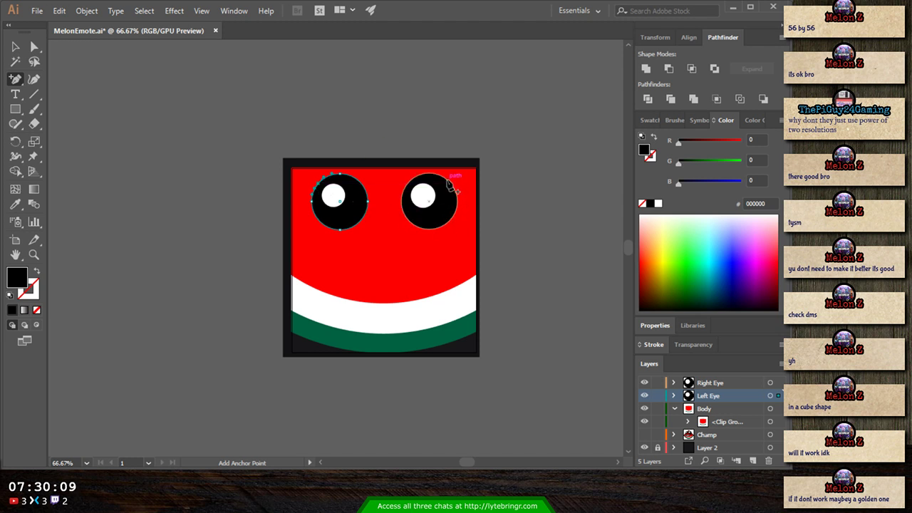
pyautogui.click(450, 183)
# - Pull the added anchor points inward to flatten the left eye's upper-left edge and the right eye's upper-right edge
pyautogui.click(36, 47)
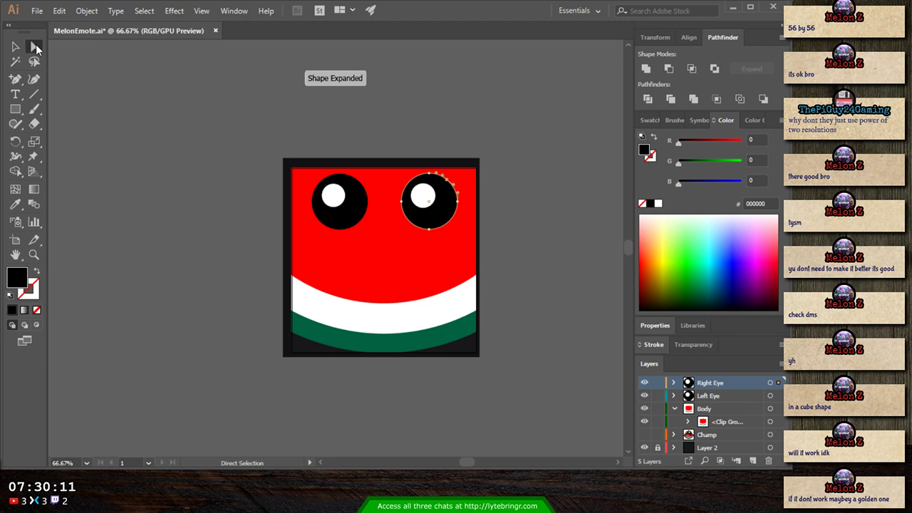
pyautogui.click(341, 198)
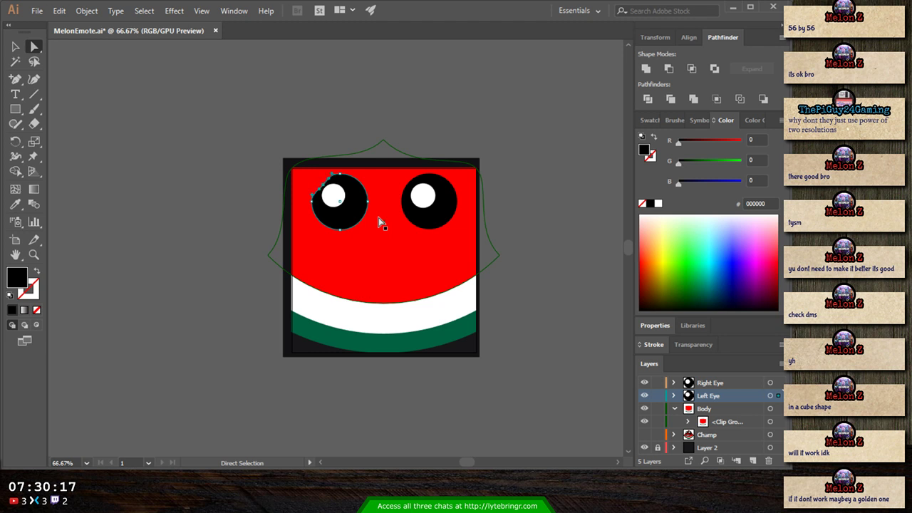
pyautogui.click(573, 243)
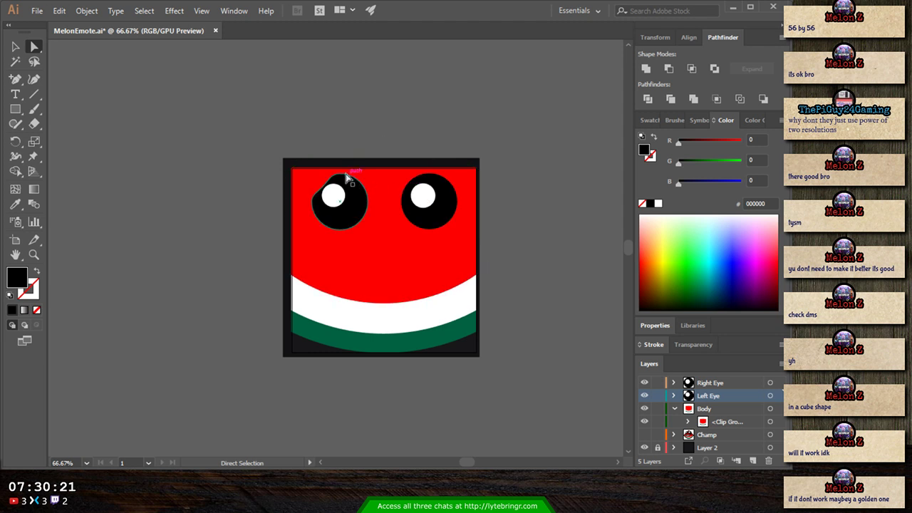
pyautogui.click(447, 182)
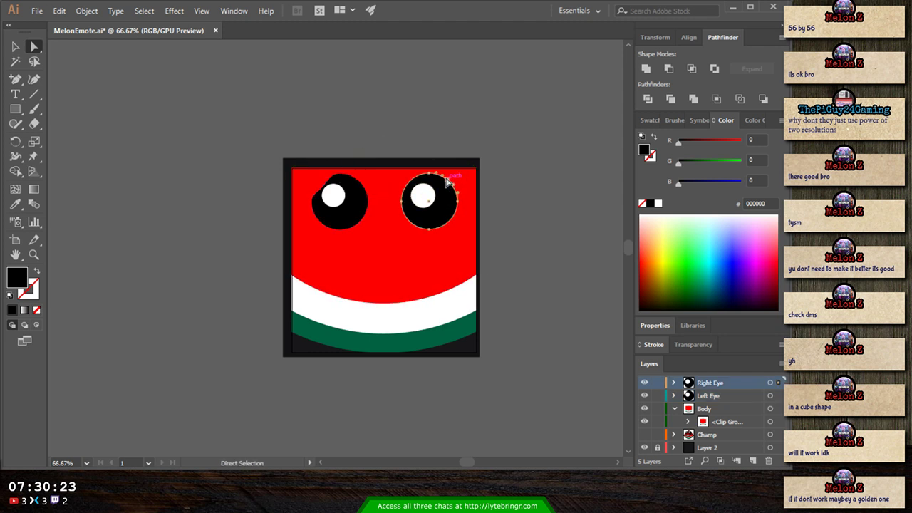
pyautogui.click(491, 223)
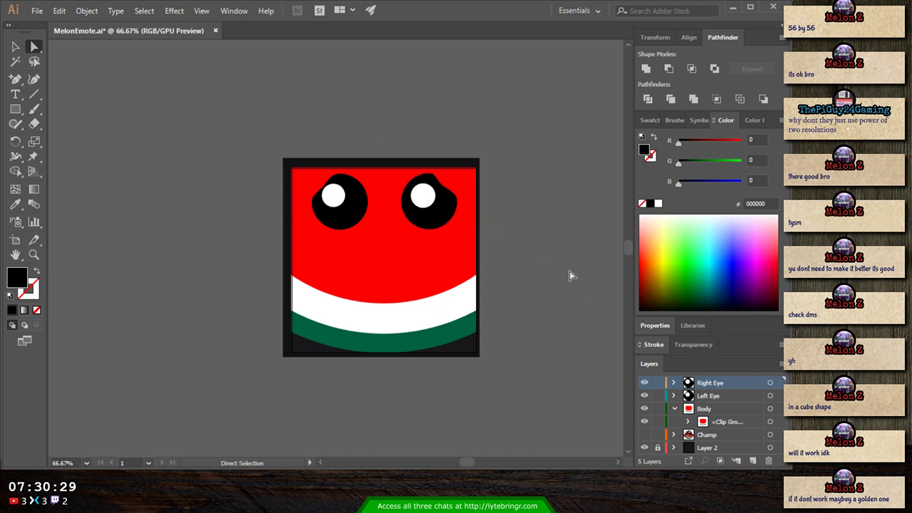
# - Fine-tune the anchor points on the right eye's flattened upper-right edge to mirror the left eye's shape
pyautogui.click(448, 192)
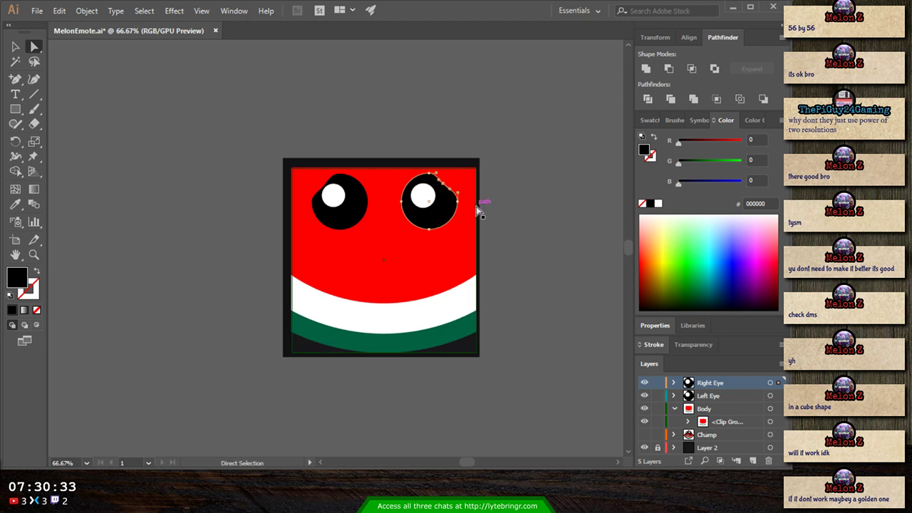
pyautogui.click(513, 223)
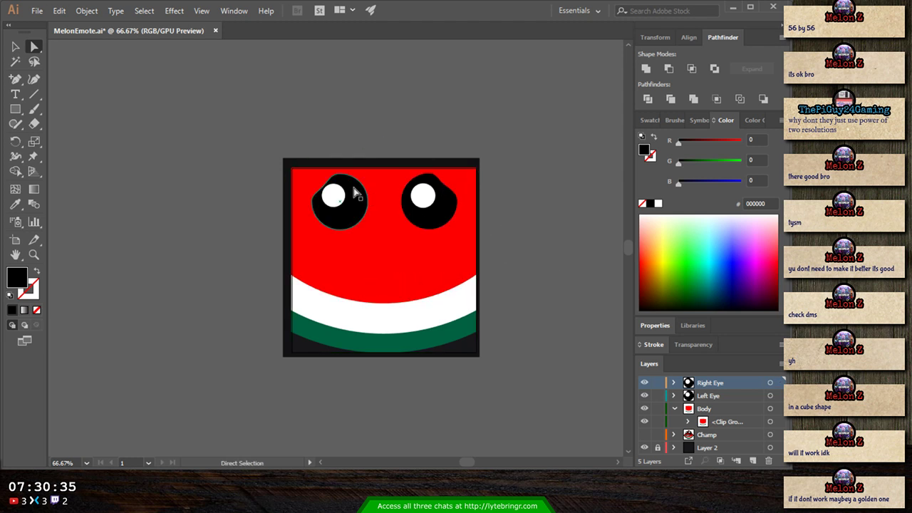
pyautogui.click(330, 193)
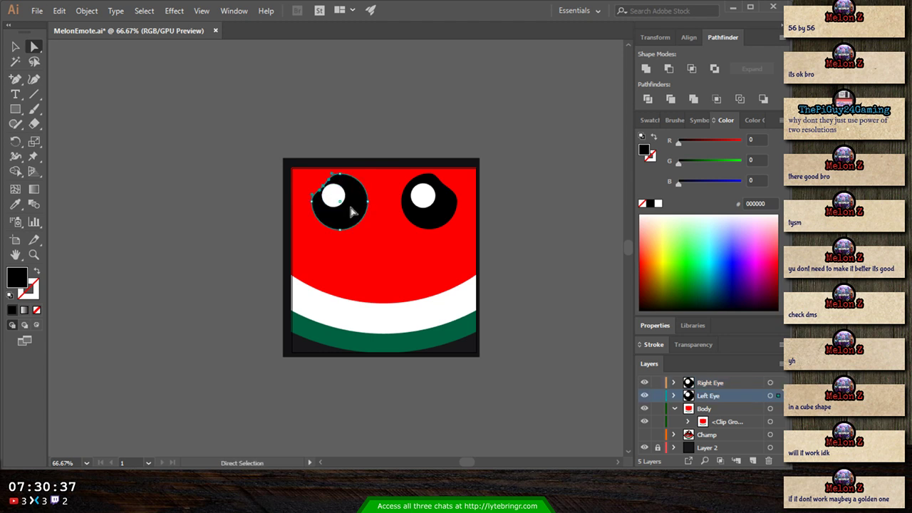
pyautogui.click(560, 234)
pyautogui.click(443, 184)
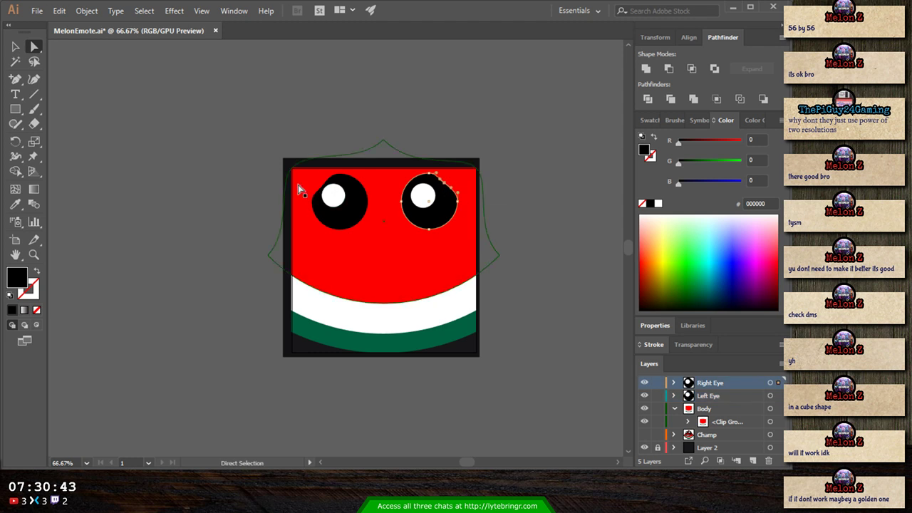
pyautogui.click(334, 204)
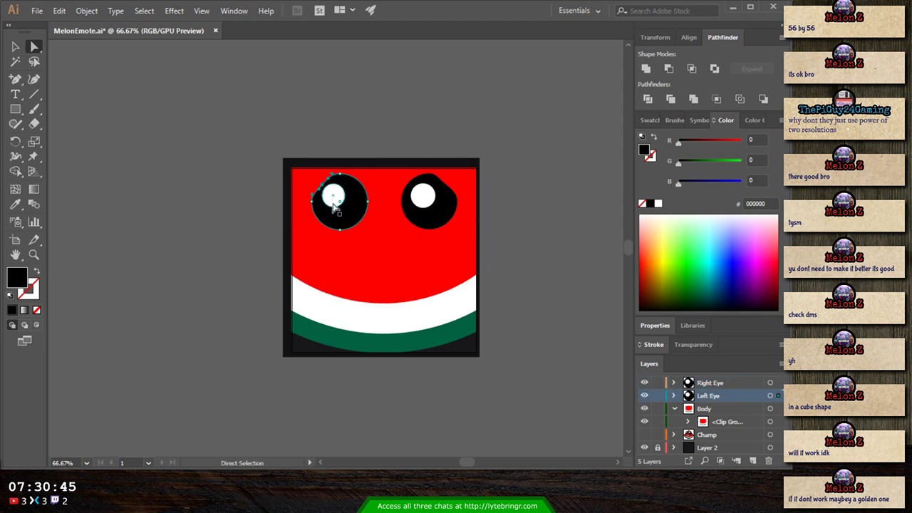
pyautogui.click(520, 263)
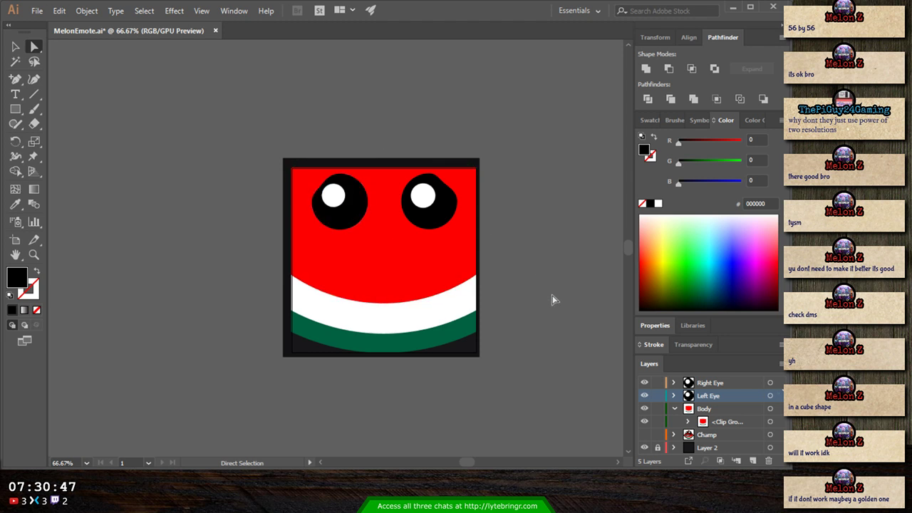
# - Zoom out to 16.67% to examine how the whole emote reads at a small size
pyautogui.hotkey('ctrl', '-')
pyautogui.hotkey('ctrl', '-')
pyautogui.hotkey('ctrl', '-')
pyautogui.hotkey('ctrl', '-')
pyautogui.hotkey('ctrl', '-')
pyautogui.hotkey('ctrl', '-')
pyautogui.hotkey('ctrl', '-')
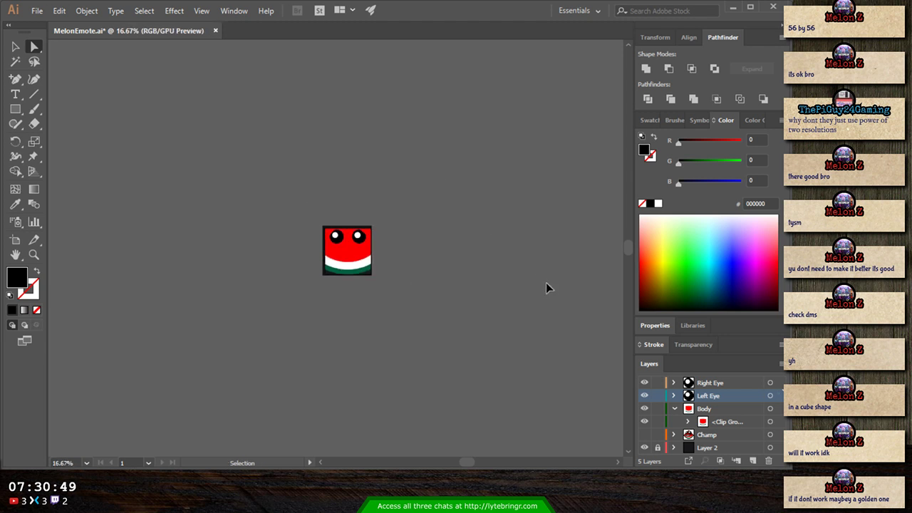
# - Add anchor points to both eye outlines, one on each inner upper curve and one just below each outer side point
pyautogui.hotkey('ctrl', '+')
pyautogui.hotkey('ctrl', '+')
pyautogui.hotkey('ctrl', '+')
pyautogui.hotkey('ctrl', '+')
pyautogui.hotkey('ctrl', '+')
pyautogui.hotkey('ctrl', '+')
pyautogui.hotkey('ctrl', '+')
pyautogui.hotkey('ctrl', '+')
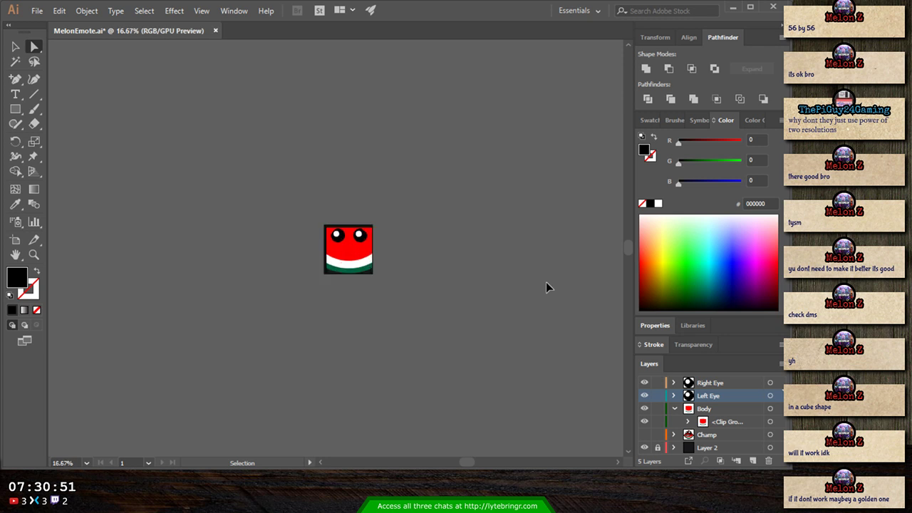
pyautogui.scroll(4, 610, 217)
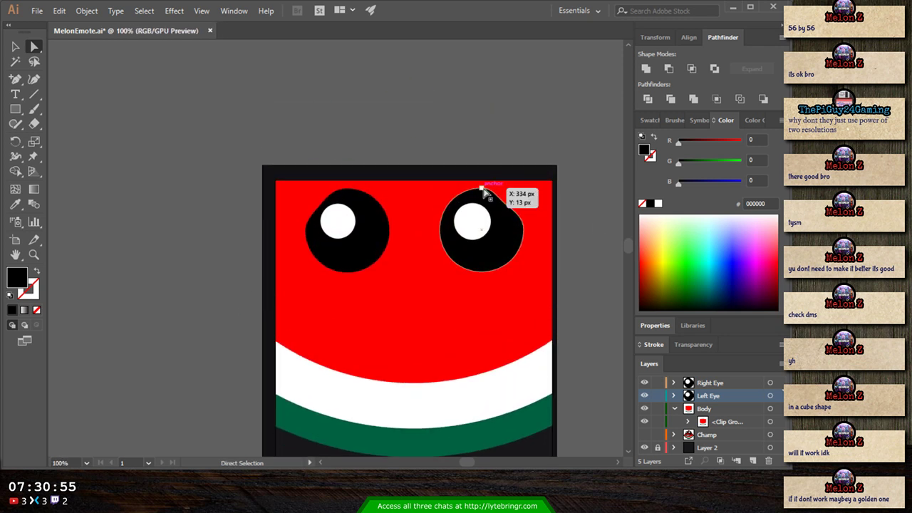
pyautogui.click(485, 191)
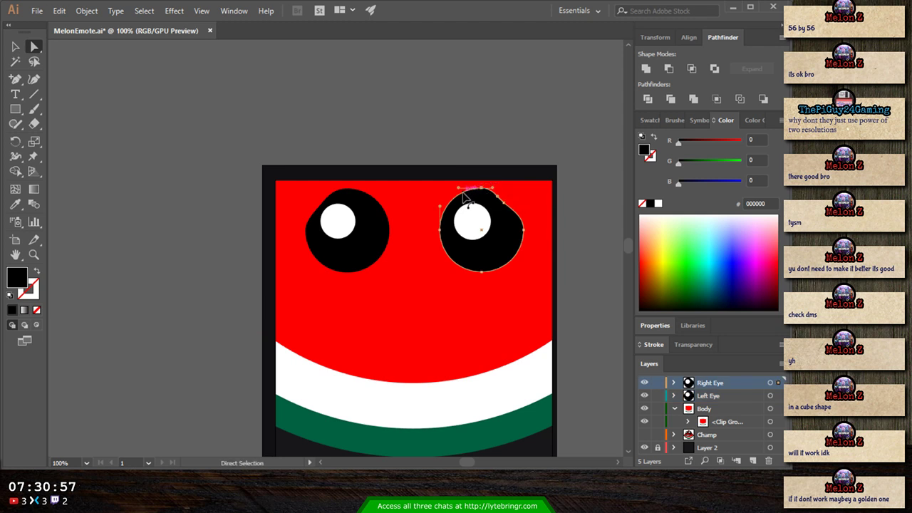
pyautogui.click(16, 78)
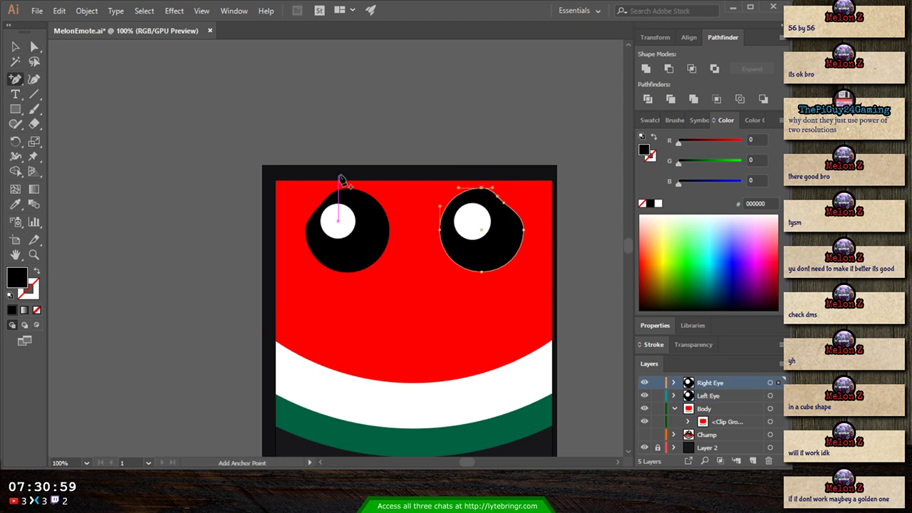
pyautogui.click(463, 191)
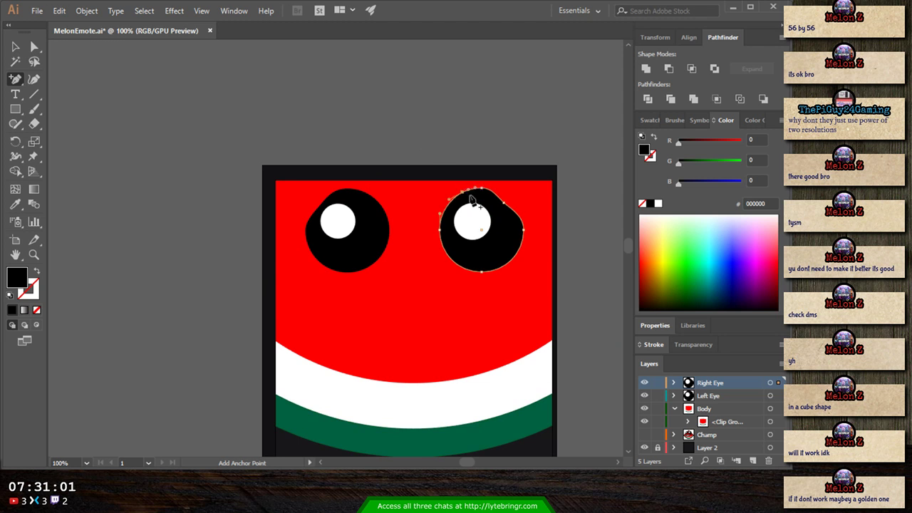
pyautogui.click(523, 238)
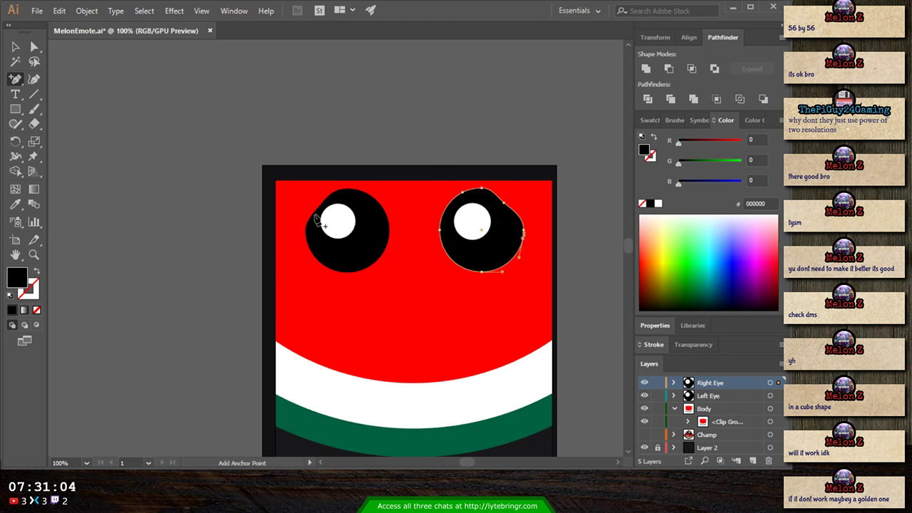
pyautogui.click(366, 194)
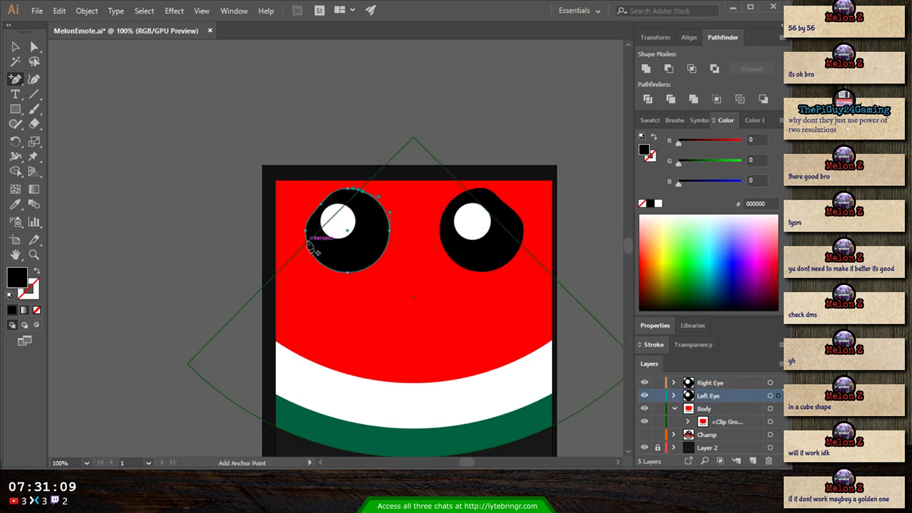
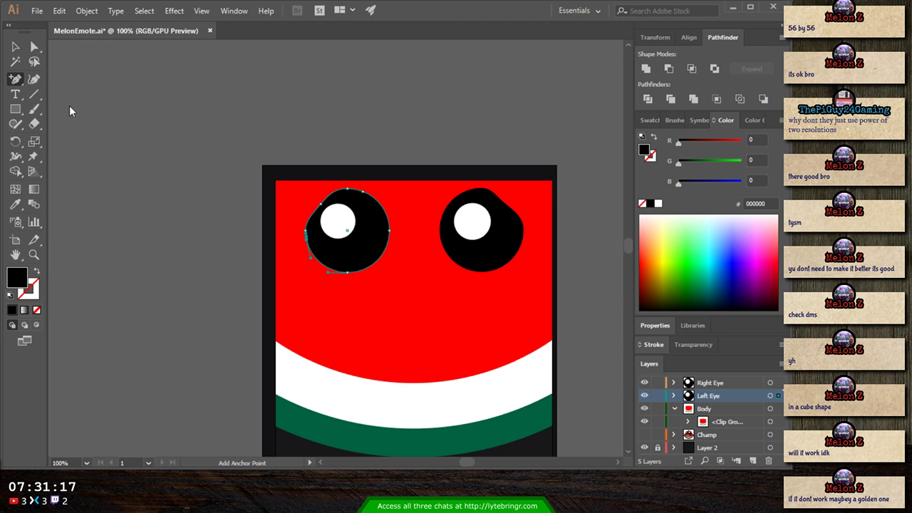
# - Delete the original top and outer side anchor points from both eyes to give them slanted upper edges
pyautogui.press('-')
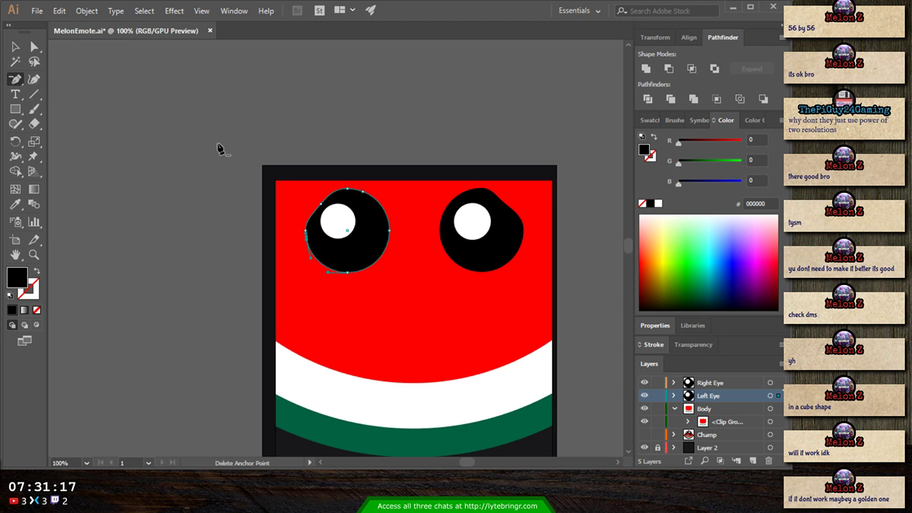
pyautogui.click(305, 230)
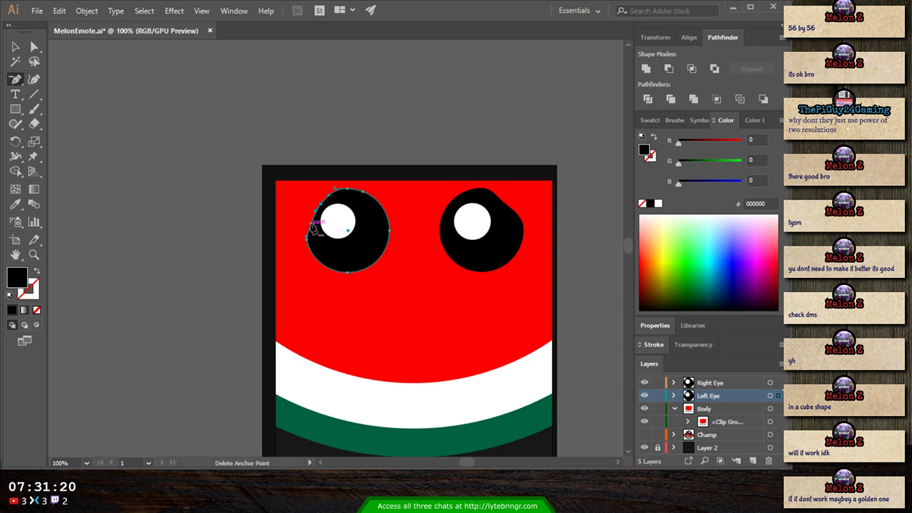
pyautogui.click(348, 189)
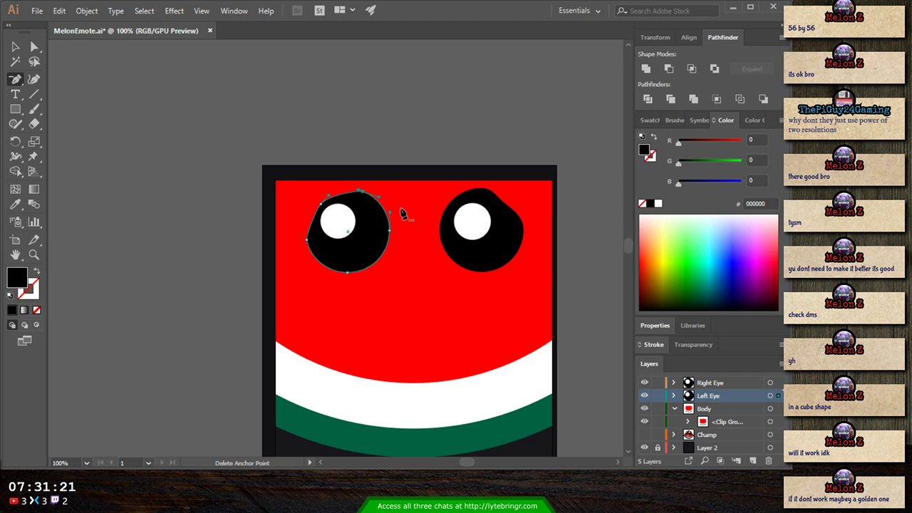
pyautogui.click(481, 189)
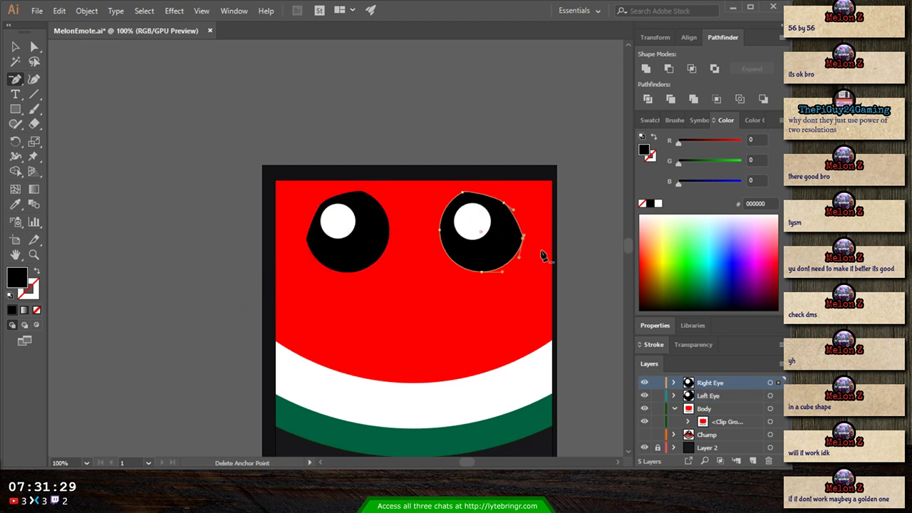
# - Move the middle anchor points of both eyes' slanted outer edges slightly inward to smooth and match the two slopes
pyautogui.click(33, 47)
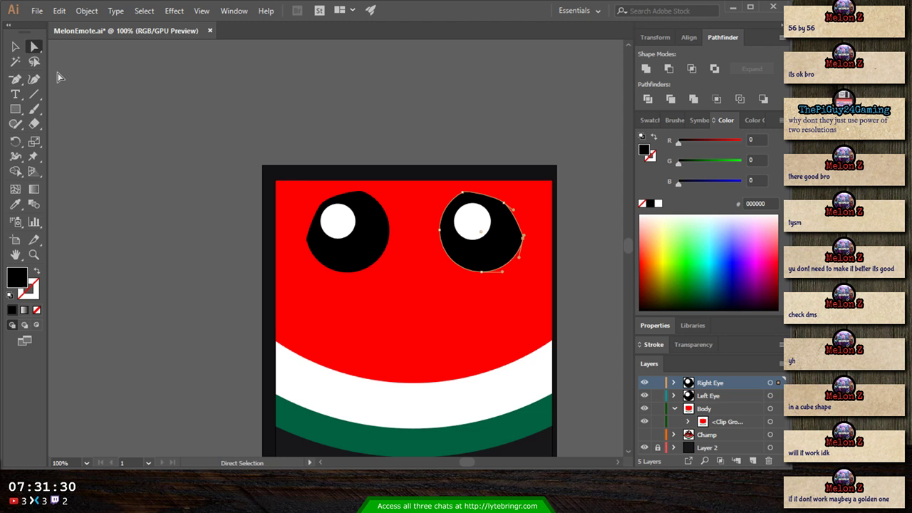
pyautogui.click(329, 205)
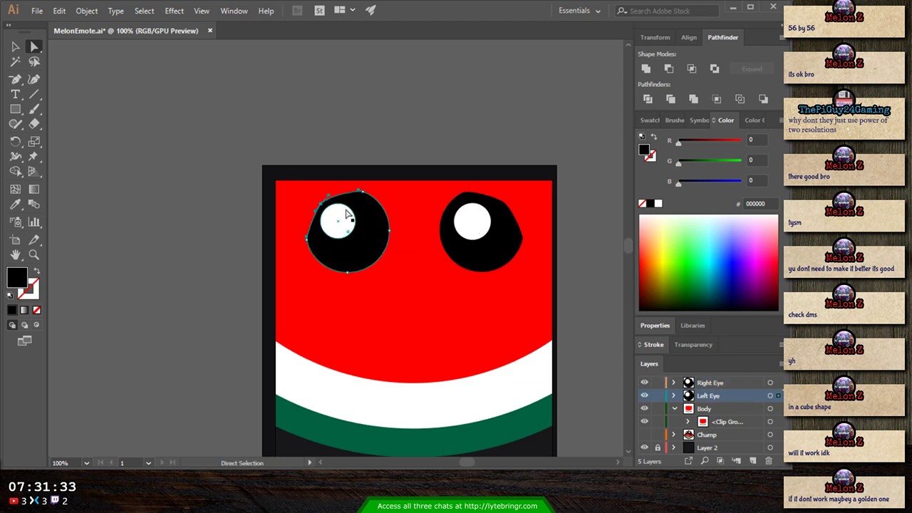
pyautogui.moveTo(328, 194); pyautogui.dragTo(332, 198)
pyautogui.click(473, 240)
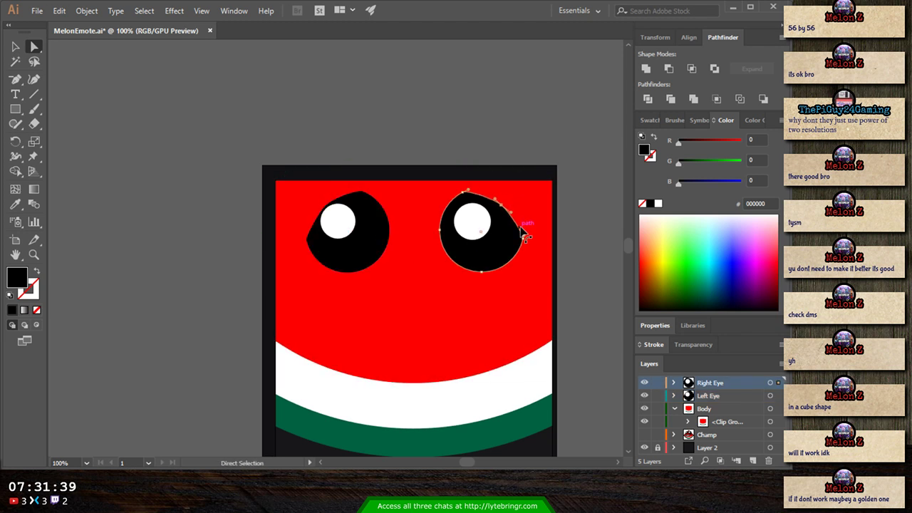
pyautogui.click(591, 246)
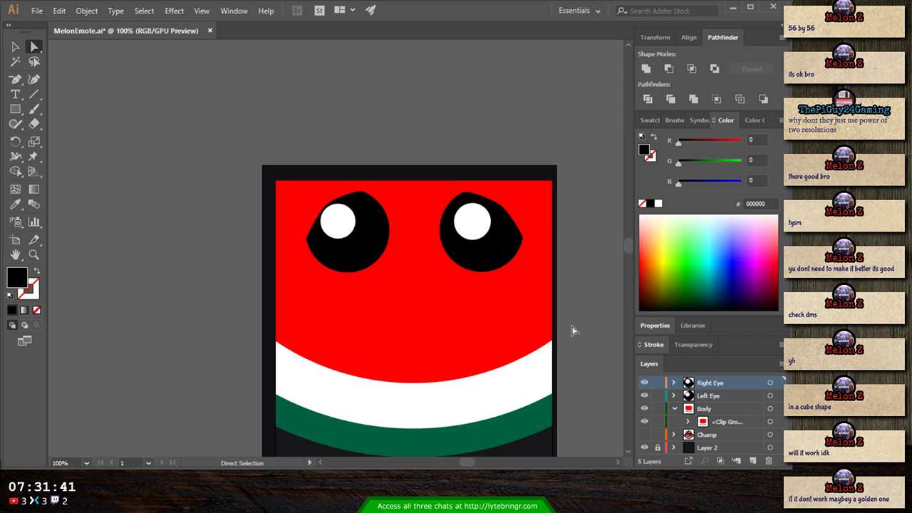
pyautogui.click(326, 211)
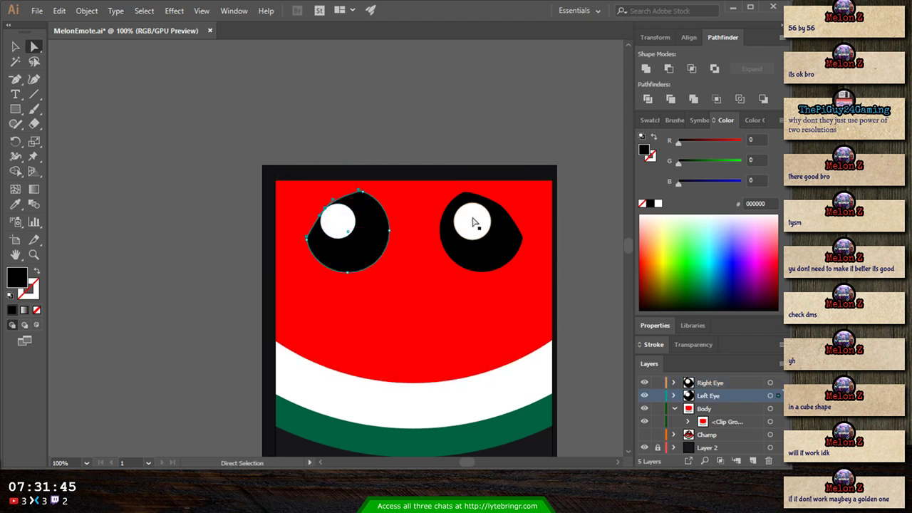
pyautogui.click(507, 209)
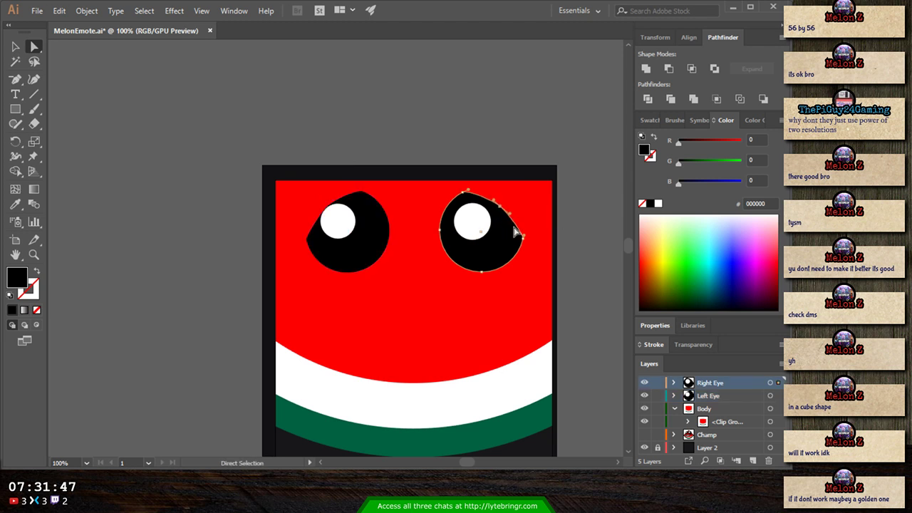
# - Nudge the left eye's white highlight slightly right and shrink the white highlights in both eyes to a similar smaller size
pyautogui.click(15, 47)
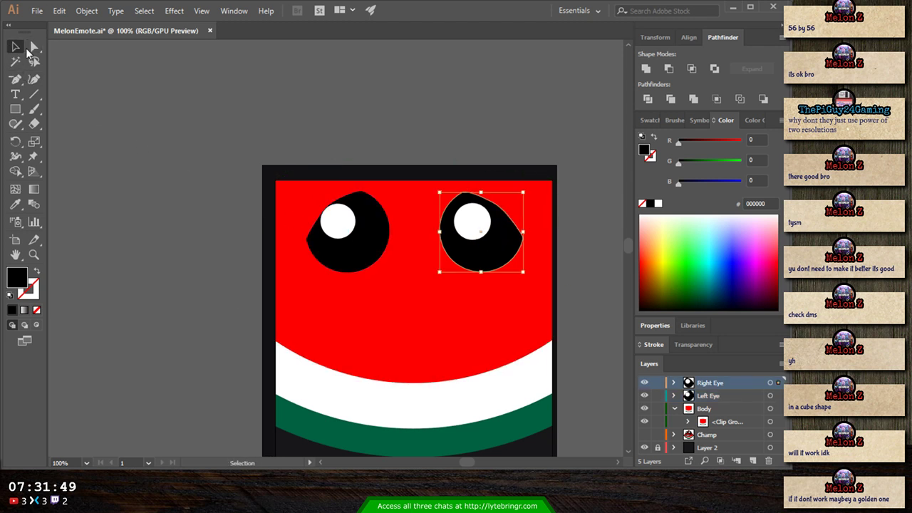
pyautogui.click(336, 219)
pyautogui.press('Right')
pyautogui.press('Right')
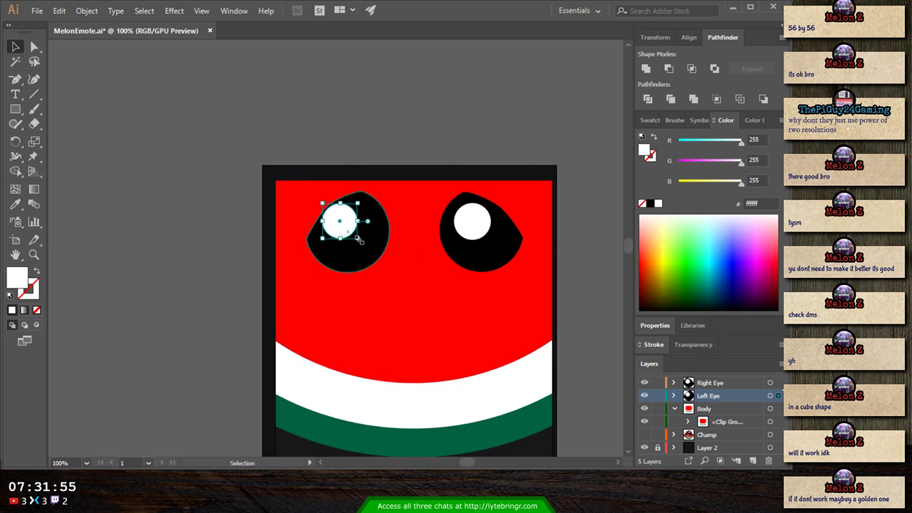
pyautogui.moveTo(358, 239); pyautogui.dragTo(352, 233)
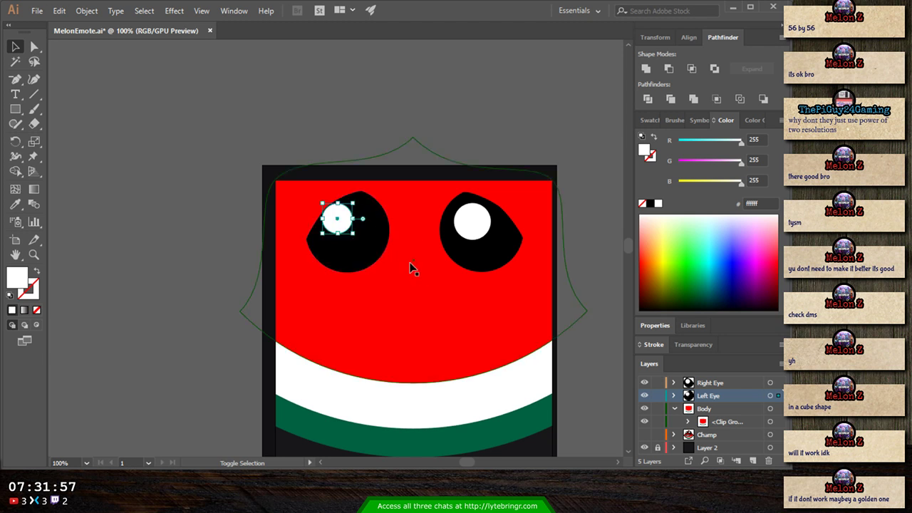
pyautogui.click(470, 227)
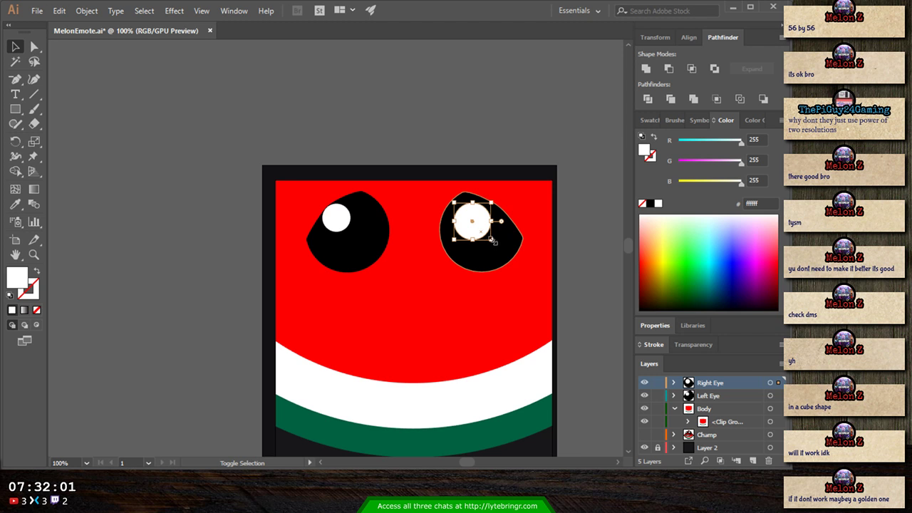
pyautogui.moveTo(493, 241); pyautogui.dragTo(484, 230)
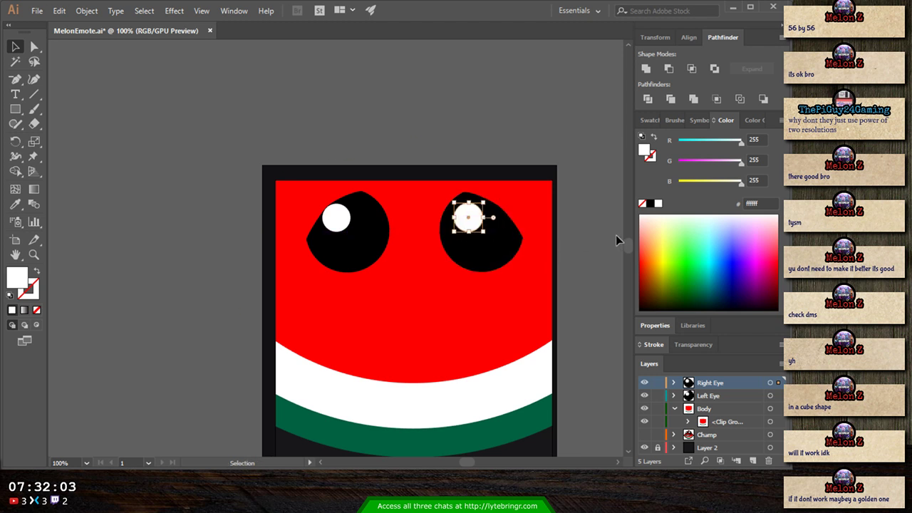
pyautogui.click(594, 235)
# - Zoom out to 6.25% to examine how the reshaped eyes read at very small emote sizes
pyautogui.hotkey('ctrl', '-')
pyautogui.hotkey('ctrl', '-')
pyautogui.hotkey('ctrl', '-')
pyautogui.hotkey('ctrl', '-')
pyautogui.hotkey('ctrl', '-')
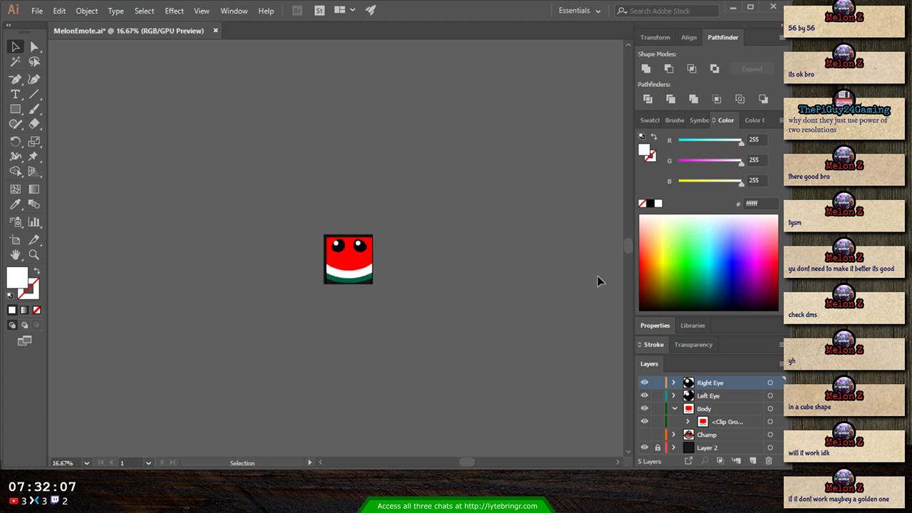
pyautogui.hotkey('ctrl', '-')
pyautogui.hotkey('ctrl', '-')
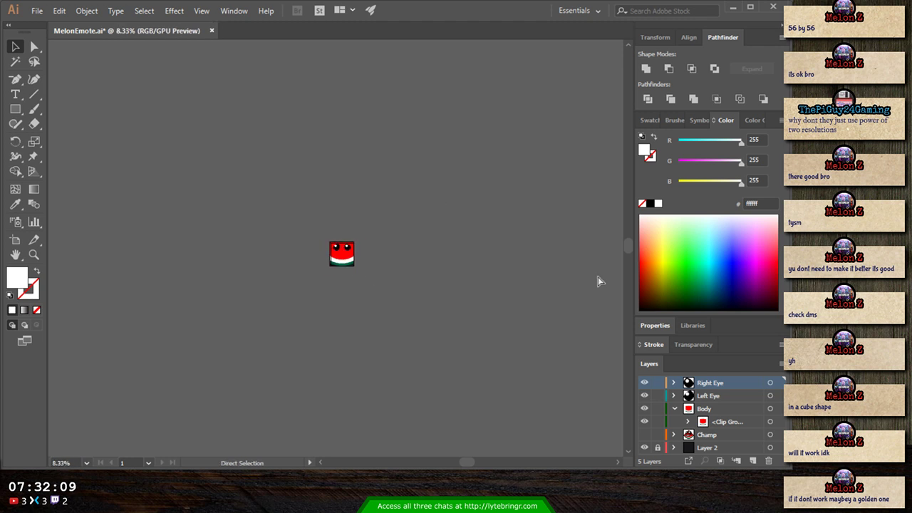
pyautogui.hotkey('ctrl', '-')
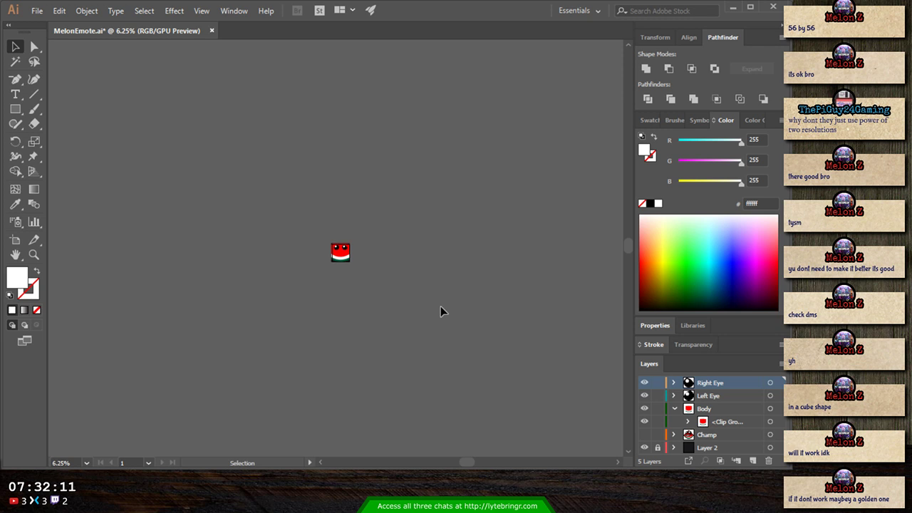
# - Draw the mouth's wavy upper edge with the Pen tool, from below the left eye, dipping at the centre, to below the right eye
pyautogui.hotkey('ctrl', '+')
pyautogui.hotkey('ctrl', '+')
pyautogui.hotkey('ctrl', '+')
pyautogui.hotkey('ctrl', '+')
pyautogui.hotkey('ctrl', '+')
pyautogui.hotkey('ctrl', '+')
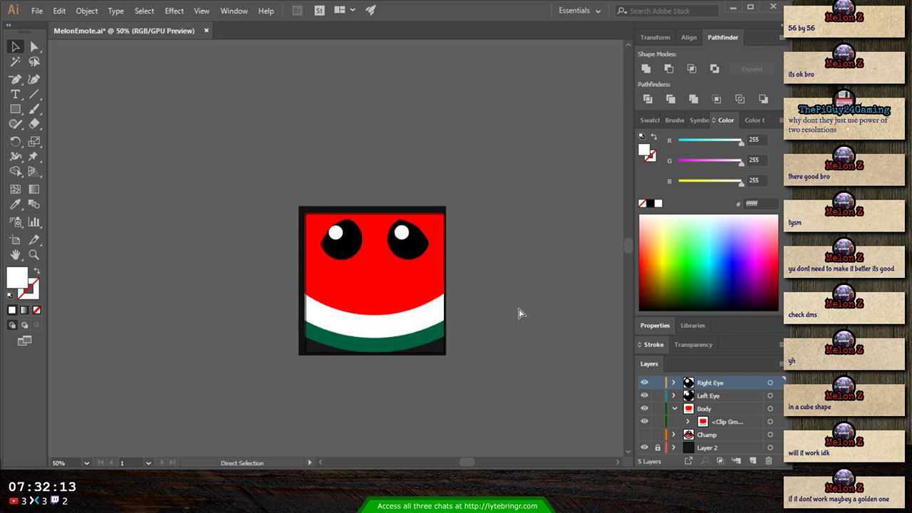
pyautogui.hotkey('ctrl', '+')
pyautogui.hotkey('ctrl', '+')
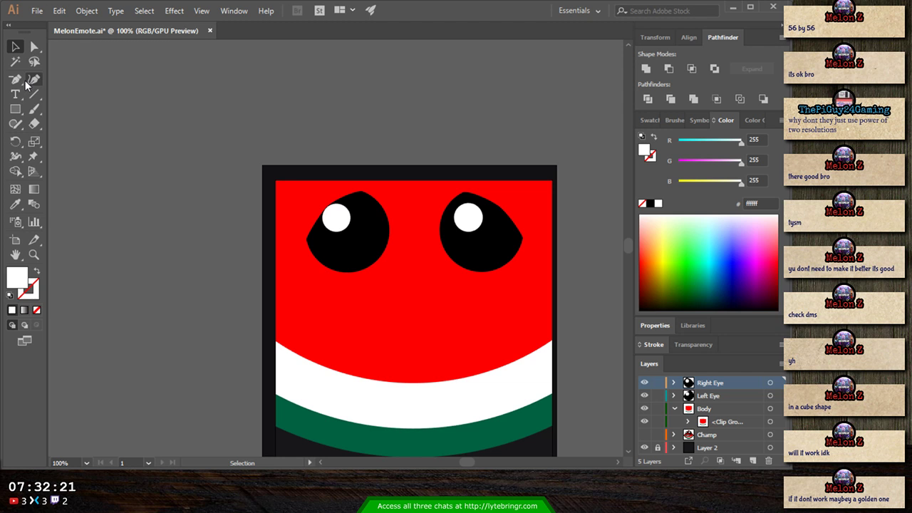
pyautogui.press('-')
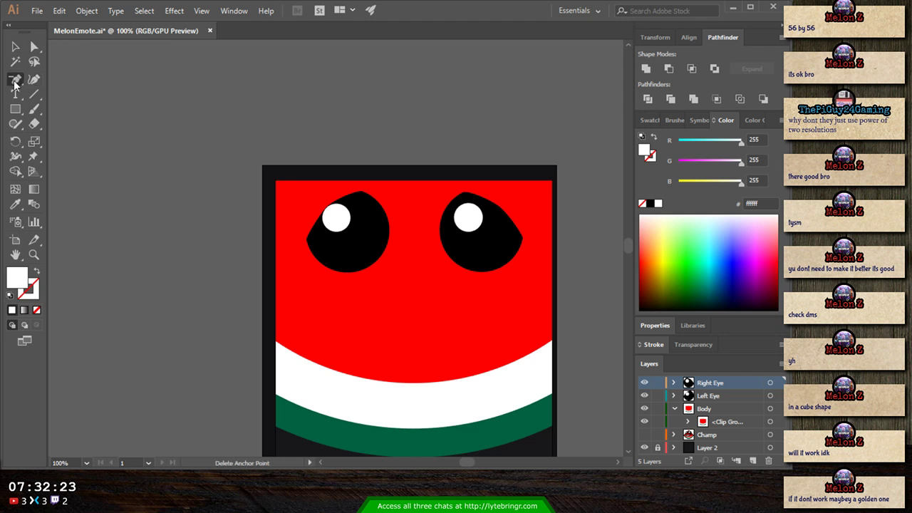
pyautogui.press('p')
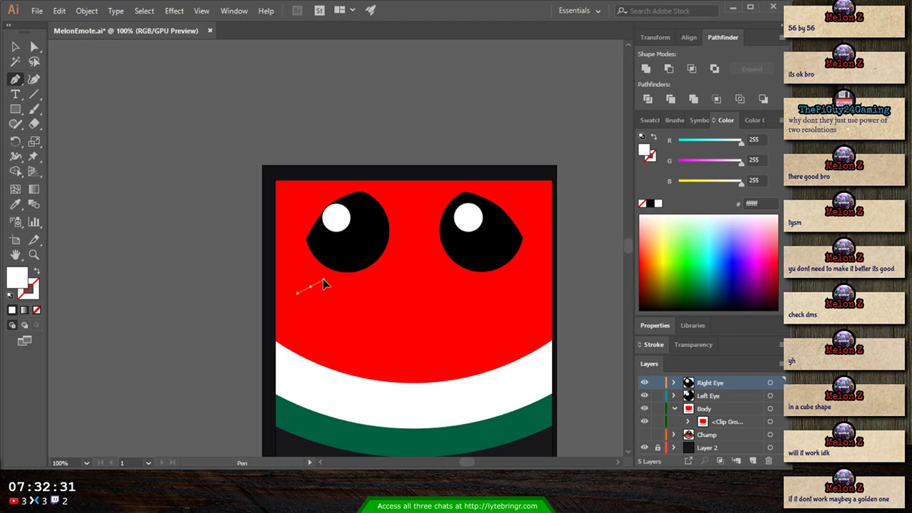
pyautogui.moveTo(322, 279); pyautogui.dragTo(325, 274)
pyautogui.moveTo(339, 279); pyautogui.dragTo(344, 278)
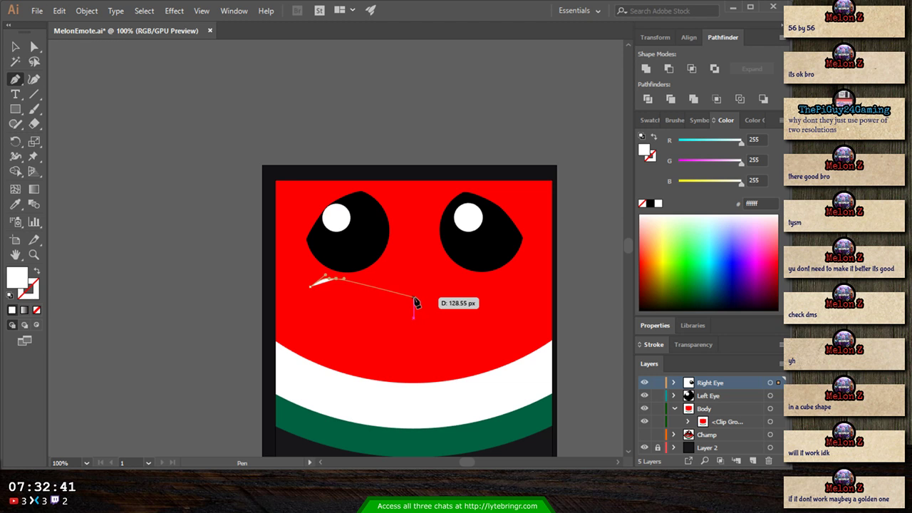
pyautogui.moveTo(414, 298); pyautogui.dragTo(453, 298)
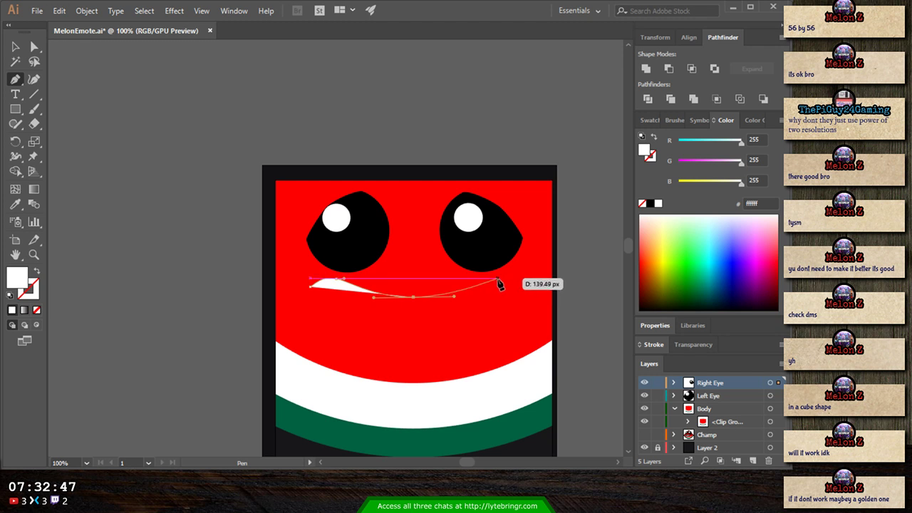
pyautogui.moveTo(498, 280); pyautogui.dragTo(515, 277)
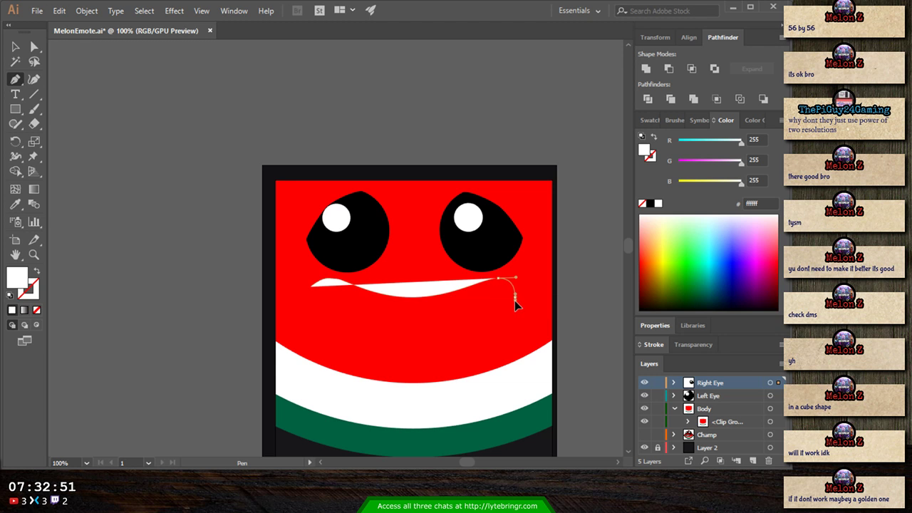
# - Close the mouth outline with the Pen tool using a curved lower edge, and lengthen the left corner's lower handle to round that side
pyautogui.click(515, 304)
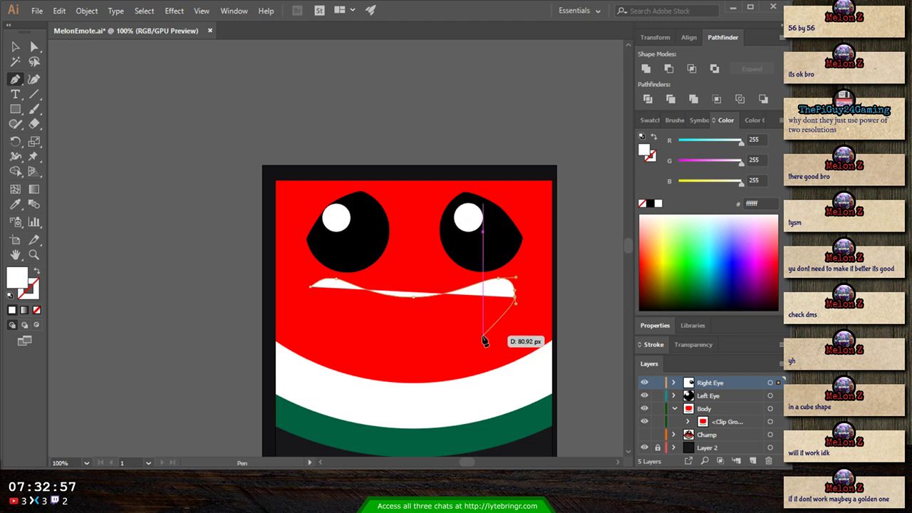
pyautogui.click(412, 344)
pyautogui.moveTo(410, 343); pyautogui.dragTo(359, 342)
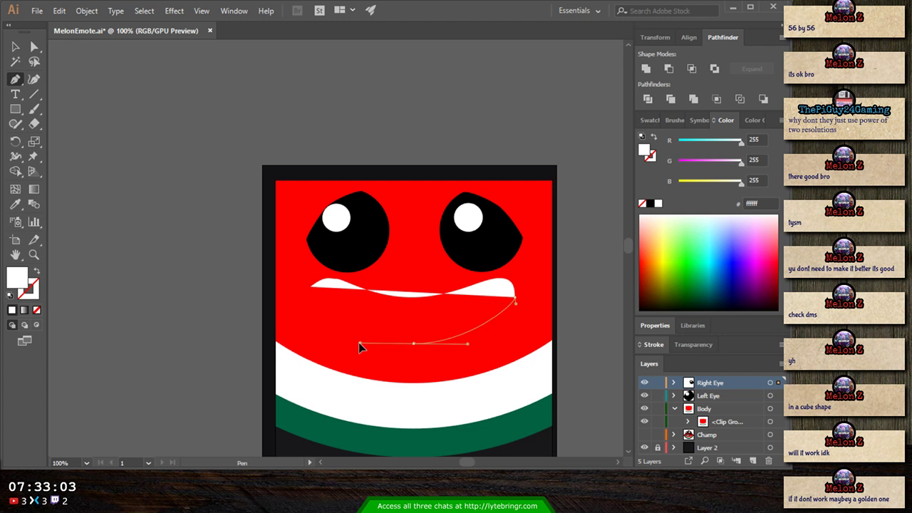
pyautogui.moveTo(359, 342); pyautogui.dragTo(359, 342)
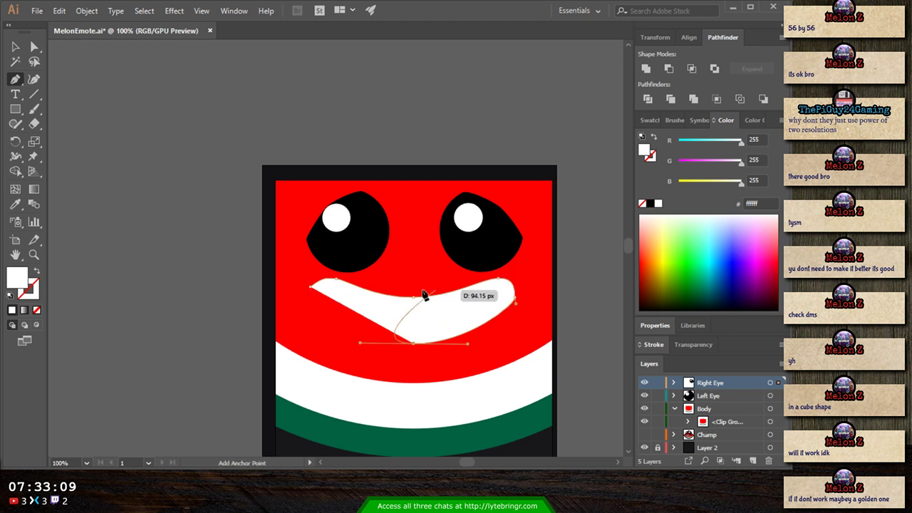
pyautogui.moveTo(310, 285)
pyautogui.mouseDown()
pyautogui.moveTo(310, 257)
pyautogui.moveTo(311, 267)
pyautogui.mouseUp()
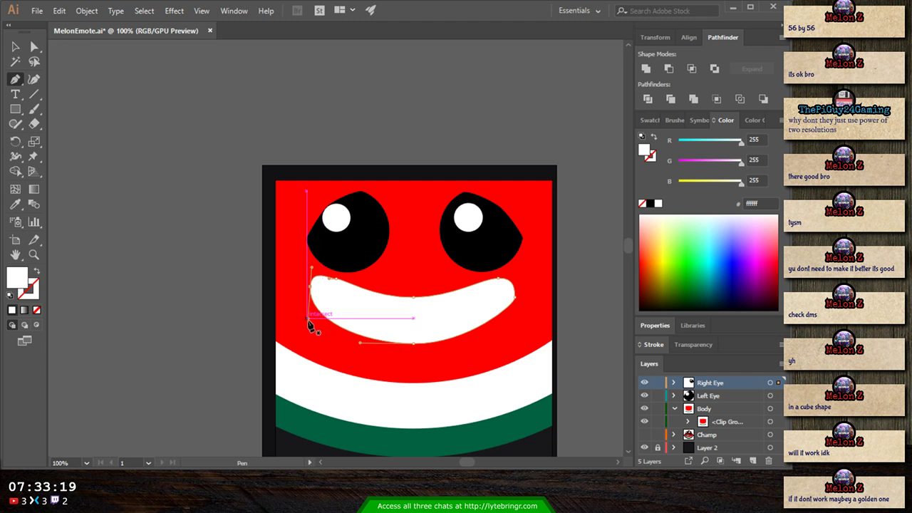
pyautogui.click(33, 46)
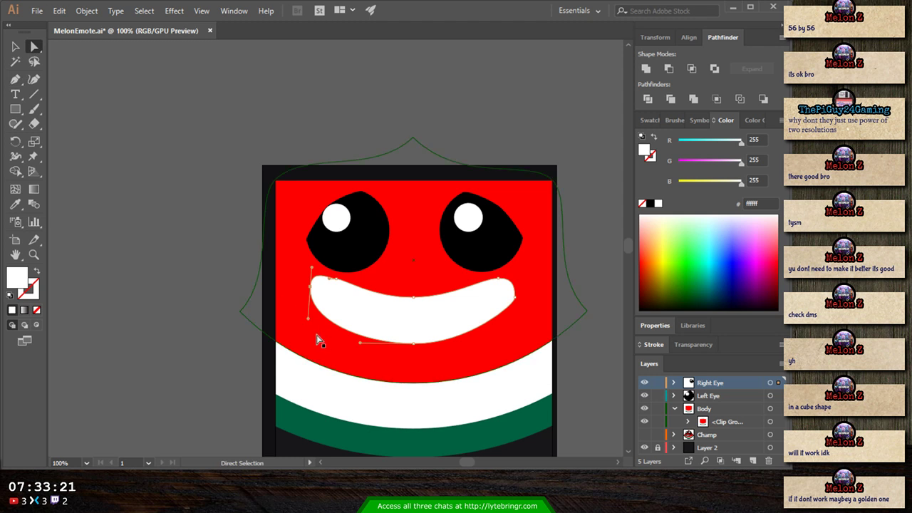
pyautogui.moveTo(308, 322); pyautogui.dragTo(309, 342)
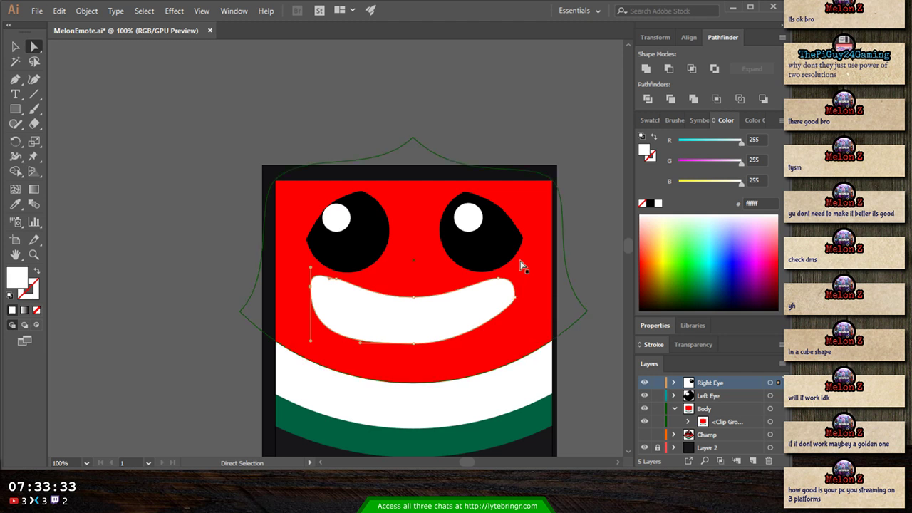
# - Nudge the whole mouth shape slightly down from the eyes, keeping it clear of the white rind band
pyautogui.click(15, 48)
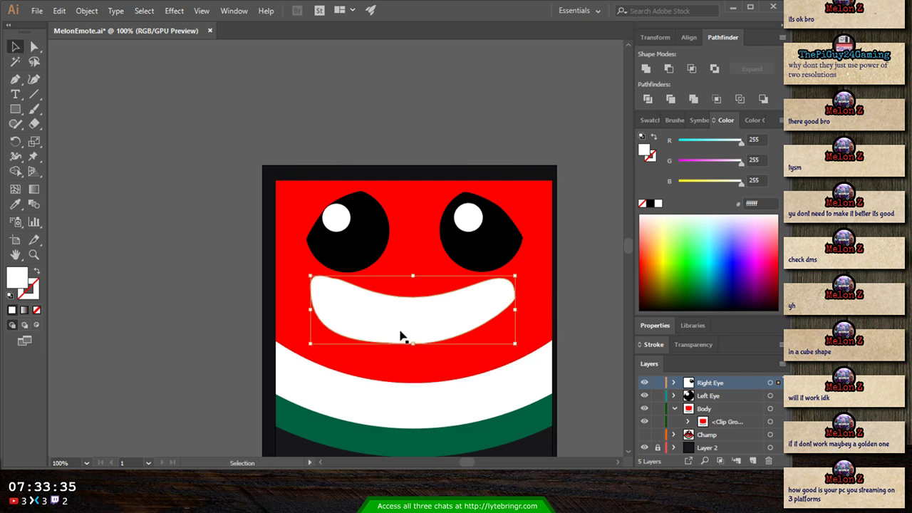
pyautogui.press('Down')
pyautogui.press('Down')
pyautogui.press('Down')
pyautogui.press('Down')
pyautogui.press('Down')
pyautogui.press('Down')
pyautogui.press('Down')
pyautogui.press('Down')
pyautogui.press('Down')
pyautogui.press('Down')
pyautogui.press('Down')
pyautogui.press('Down')
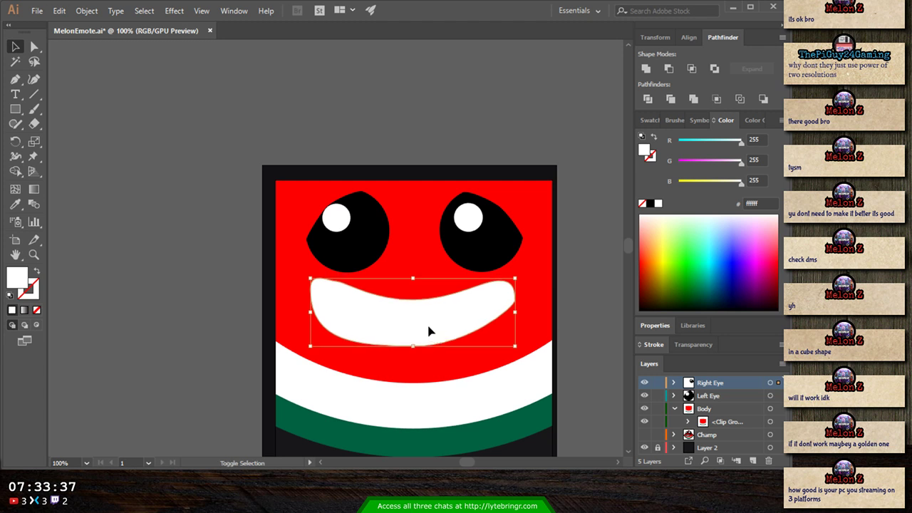
pyautogui.press('Down')
pyautogui.press('Down')
pyautogui.press('Down')
pyautogui.press('Down')
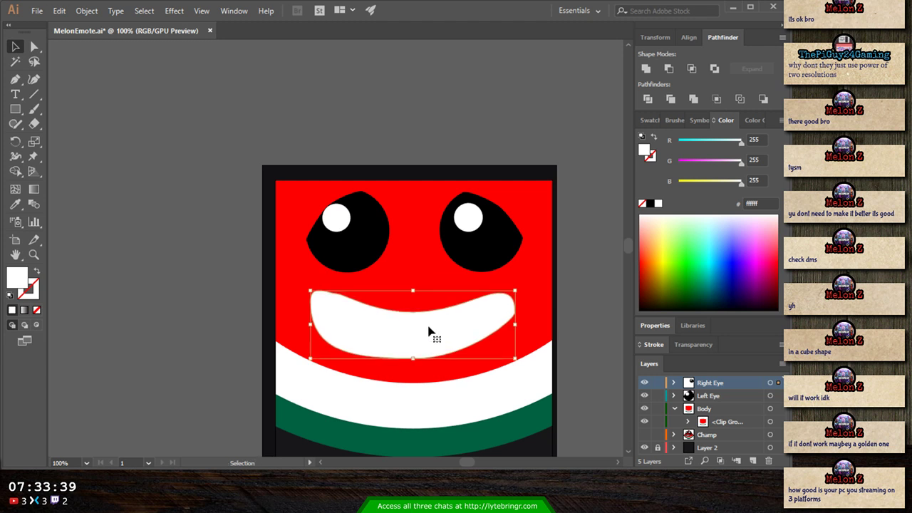
pyautogui.press('Up')
pyautogui.press('Up')
pyautogui.press('Up')
pyautogui.press('Up')
pyautogui.press('Up')
pyautogui.press('Up')
pyautogui.press('Up')
pyautogui.press('Up')
pyautogui.press('Up')
pyautogui.press('Up')
pyautogui.press('Up')
pyautogui.press('Up')
pyautogui.press('Up')
pyautogui.press('Up')
pyautogui.hotkey('shift', 'Down')
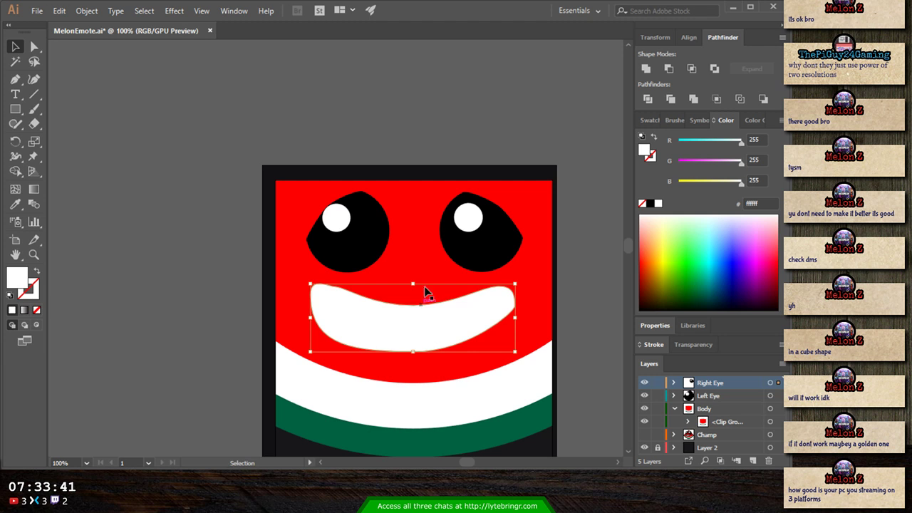
# - Delete the lower anchor point at the mouth's right corner so that end tapers
pyautogui.click(34, 47)
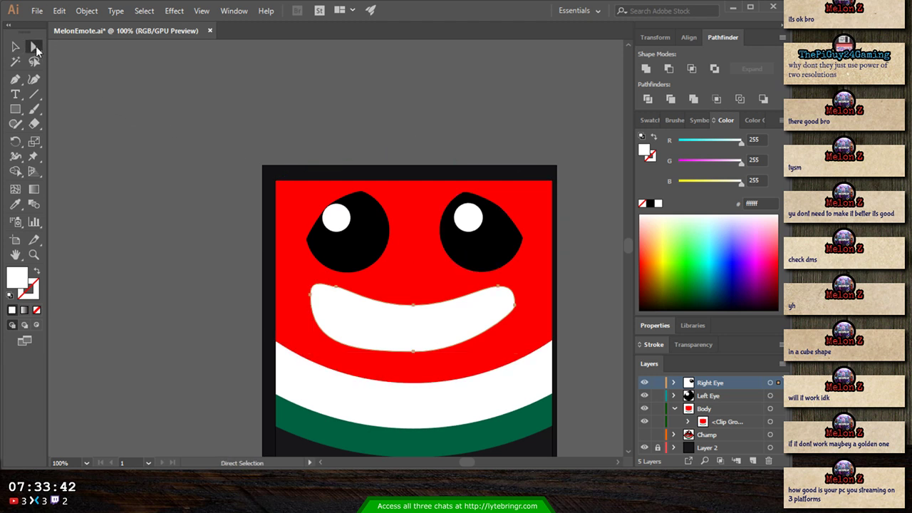
pyautogui.click(516, 308)
pyautogui.click(16, 80)
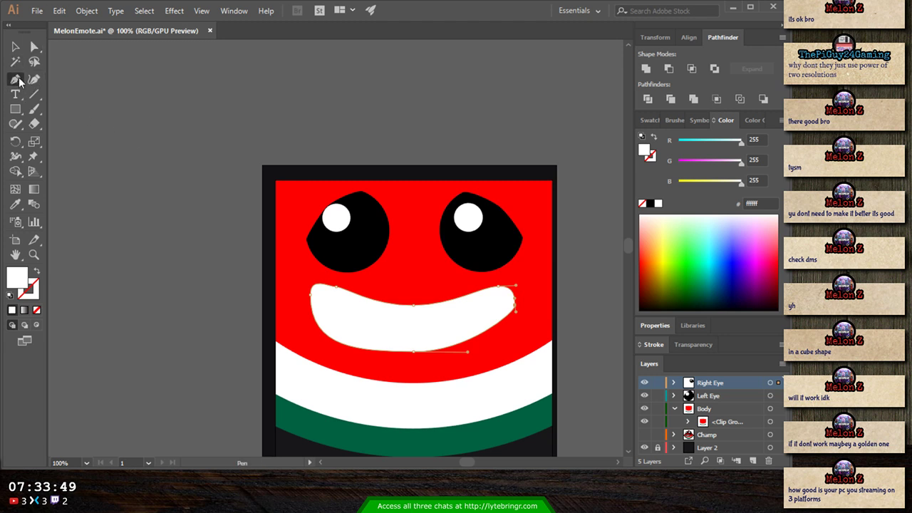
pyautogui.click(516, 309)
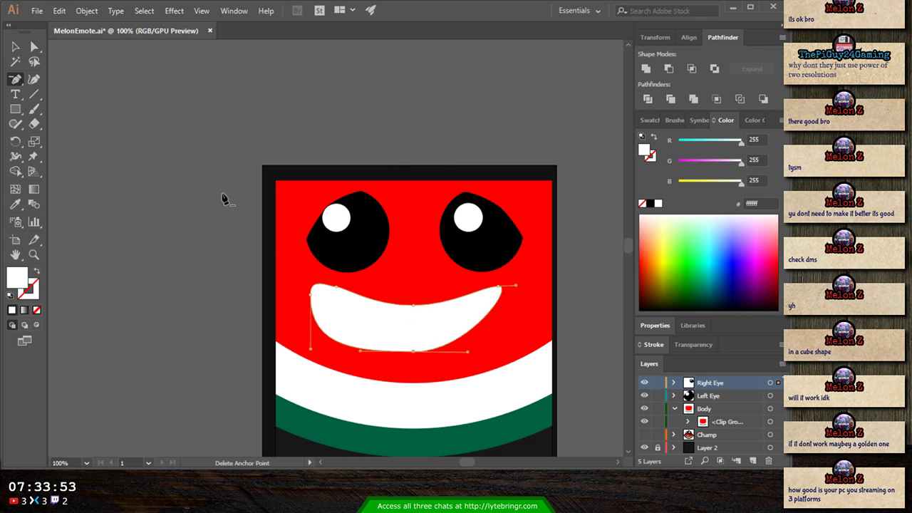
# - Pull the mouth's right corner anchor outward into a pointed tip beneath the right eye's outer edge
pyautogui.click(34, 47)
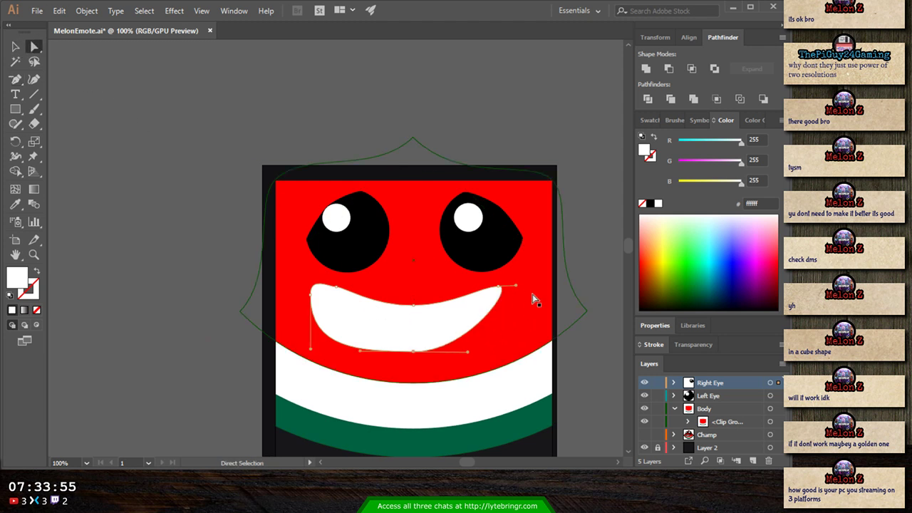
pyautogui.moveTo(500, 289)
pyautogui.mouseDown()
pyautogui.moveTo(527, 293)
pyautogui.moveTo(527, 305)
pyautogui.moveTo(505, 284)
pyautogui.mouseUp()
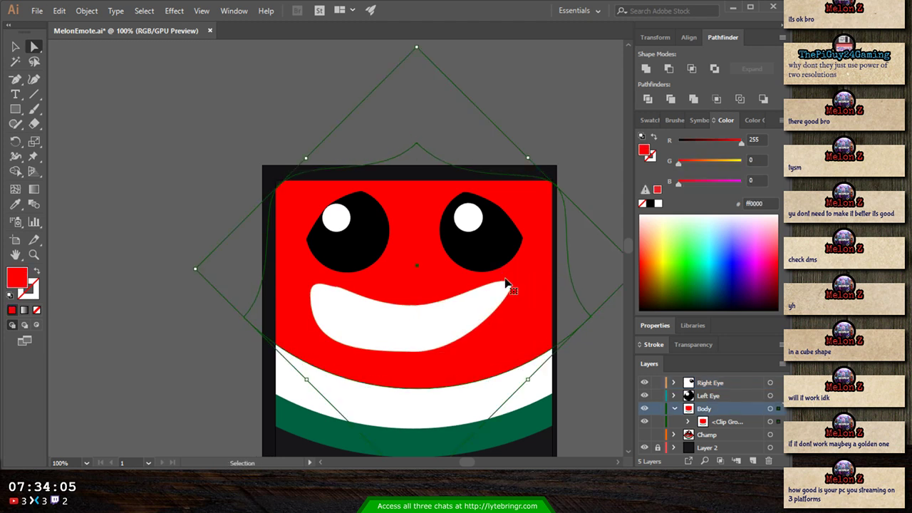
pyautogui.press('a')
pyautogui.click(508, 287)
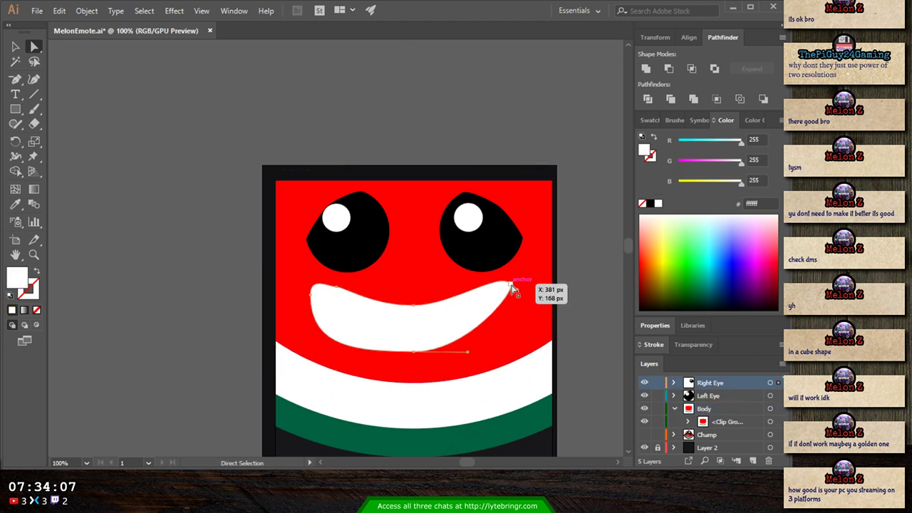
pyautogui.moveTo(502, 279)
pyautogui.mouseDown()
pyautogui.moveTo(517, 286)
pyautogui.moveTo(515, 278)
pyautogui.mouseUp()
# - Tilt the direction handles of the mouth's bottom-centre and top-centre anchors upward on the right to smooth the curves into the pointed corner
pyautogui.click(414, 351)
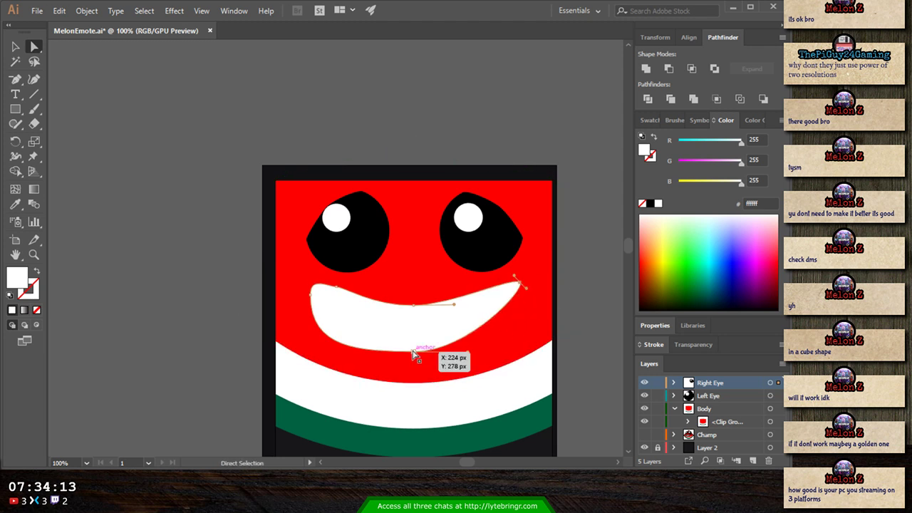
pyautogui.moveTo(467, 352); pyautogui.dragTo(487, 344)
pyautogui.moveTo(415, 308); pyautogui.dragTo(456, 305)
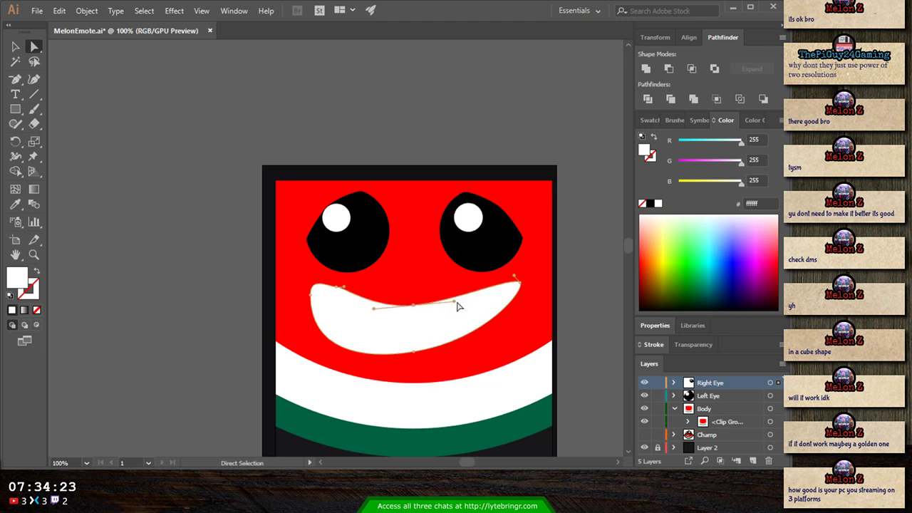
# - Delete the anchor beside the mouth's upper-left corner and lengthen and tilt the left anchor's handles into a rounded, slightly slanted end
pyautogui.click(338, 289)
pyautogui.click(15, 79)
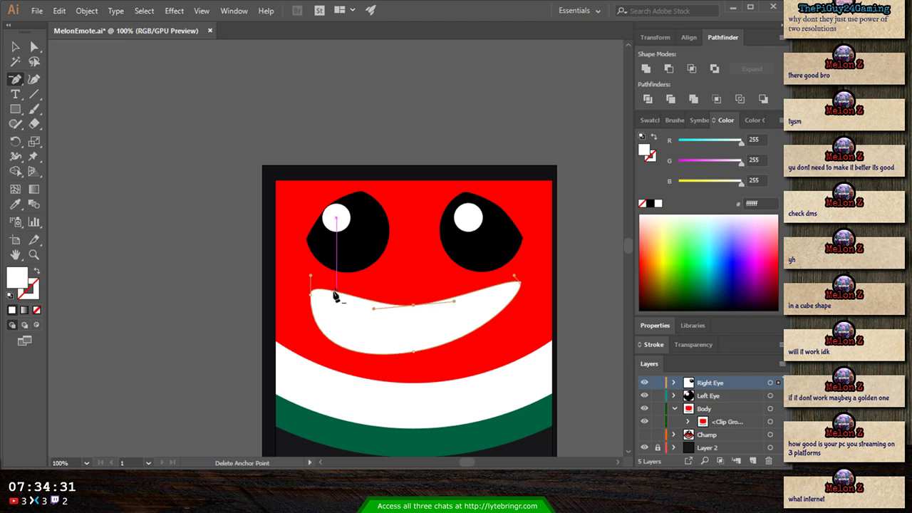
pyautogui.click(339, 288)
pyautogui.click(34, 47)
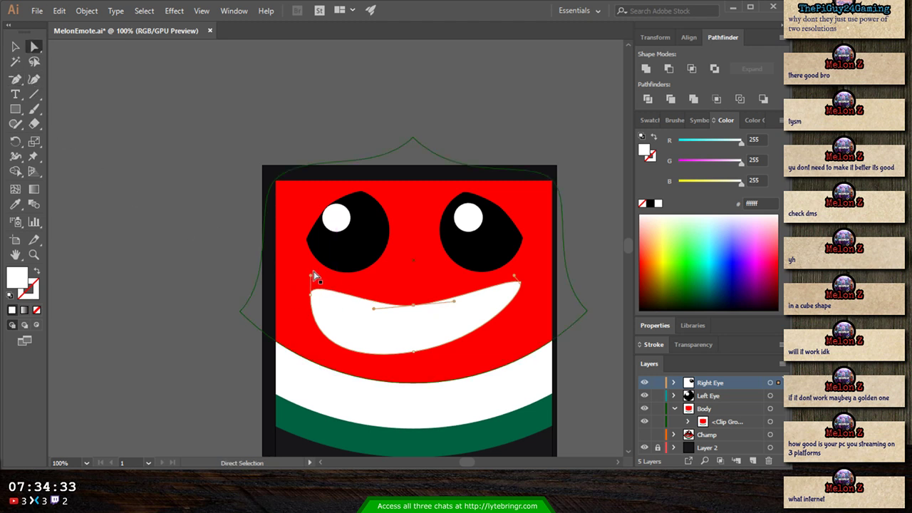
pyautogui.moveTo(311, 279); pyautogui.dragTo(310, 262)
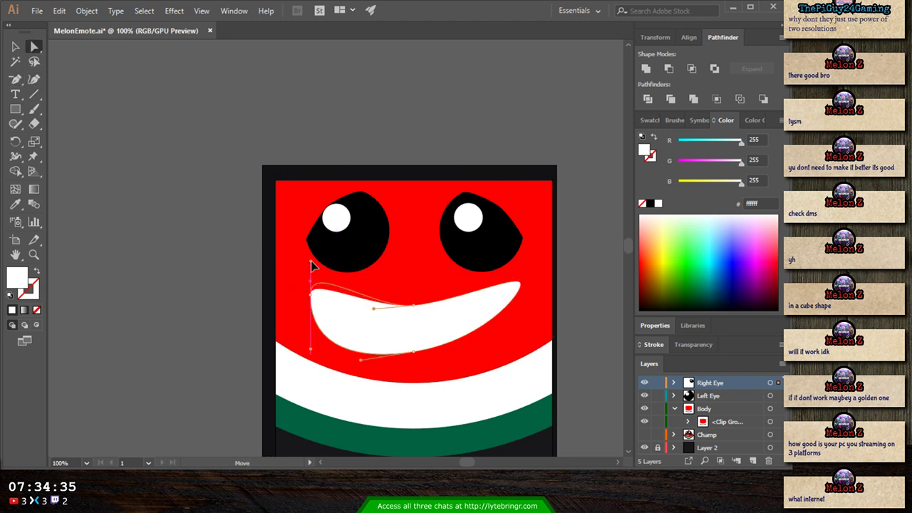
pyautogui.click(311, 294)
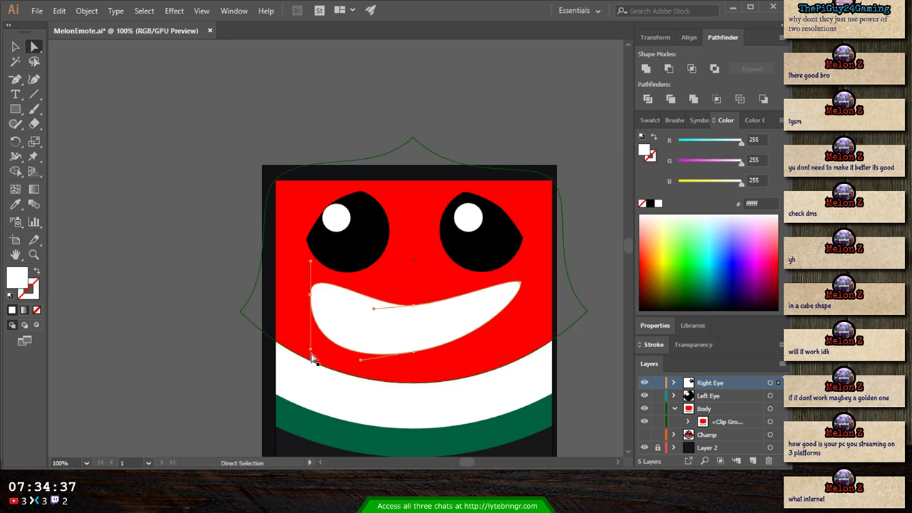
pyautogui.moveTo(311, 354); pyautogui.dragTo(302, 363)
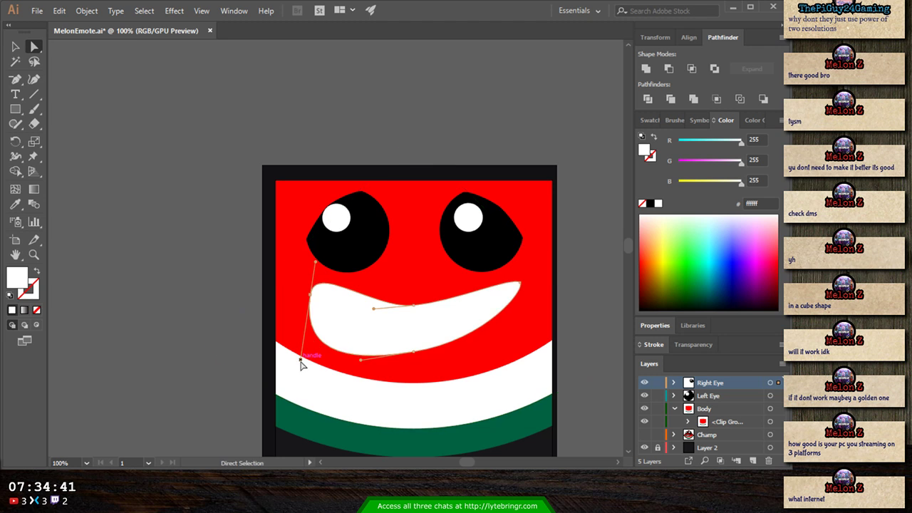
pyautogui.click(21, 45)
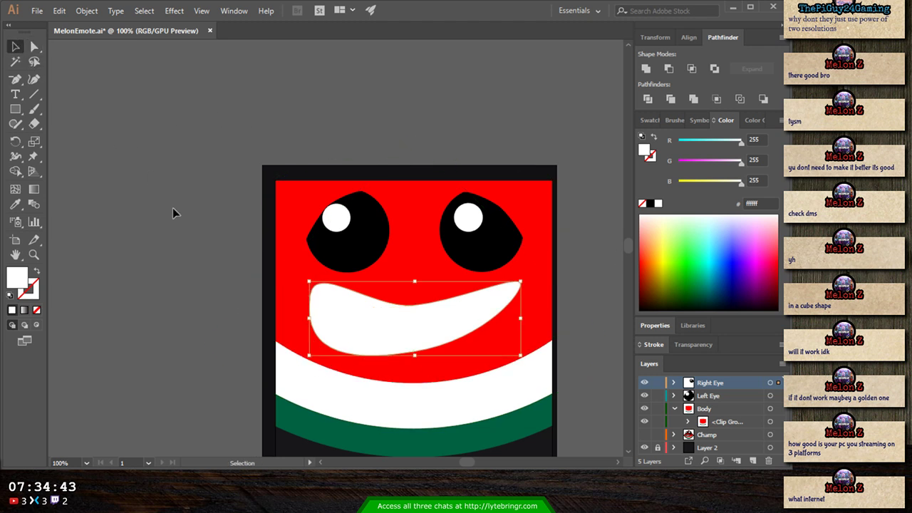
pyautogui.click(173, 209)
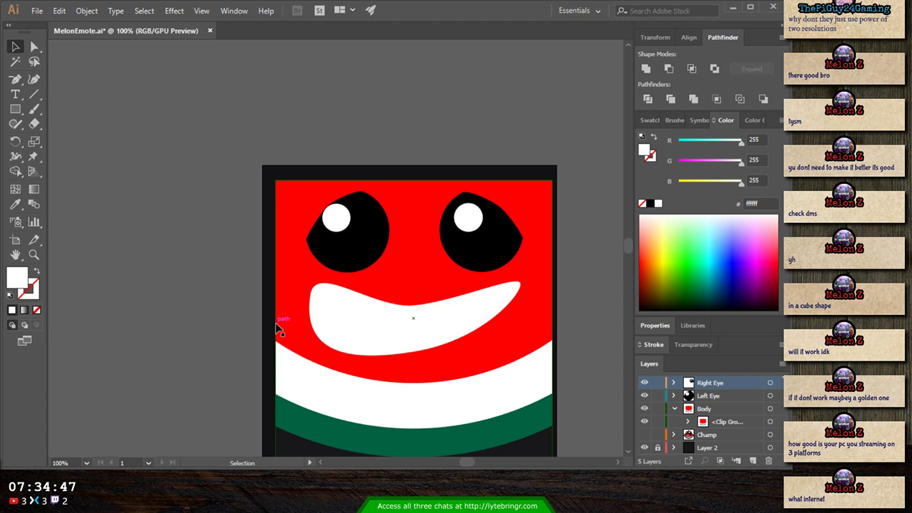
# - Select the white mouth shape
pyautogui.click(447, 336)
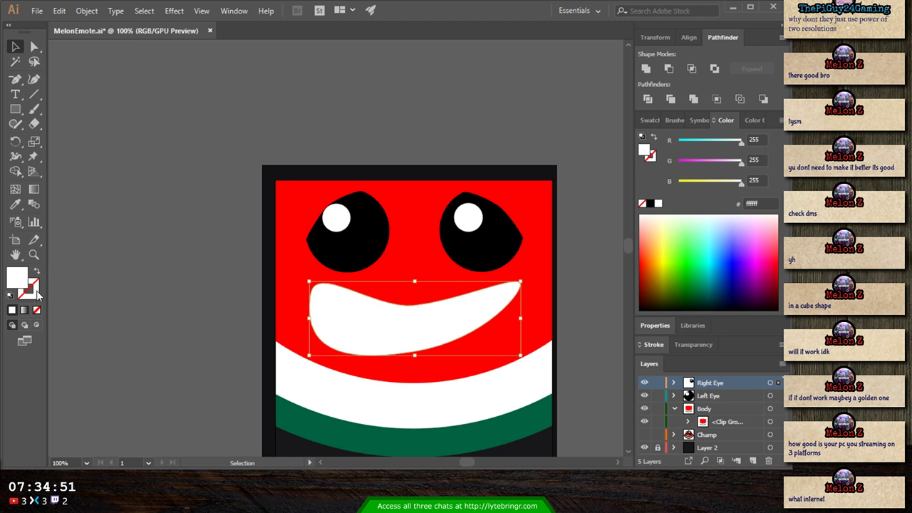
# - Give the white mouth shape a black stroke (000000) with a weight of 7 pt
pyautogui.click(37, 292)
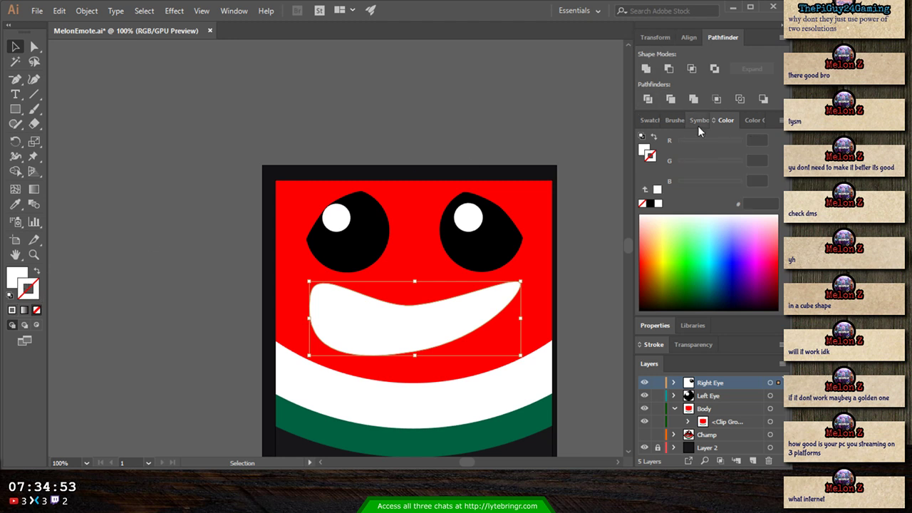
pyautogui.click(650, 204)
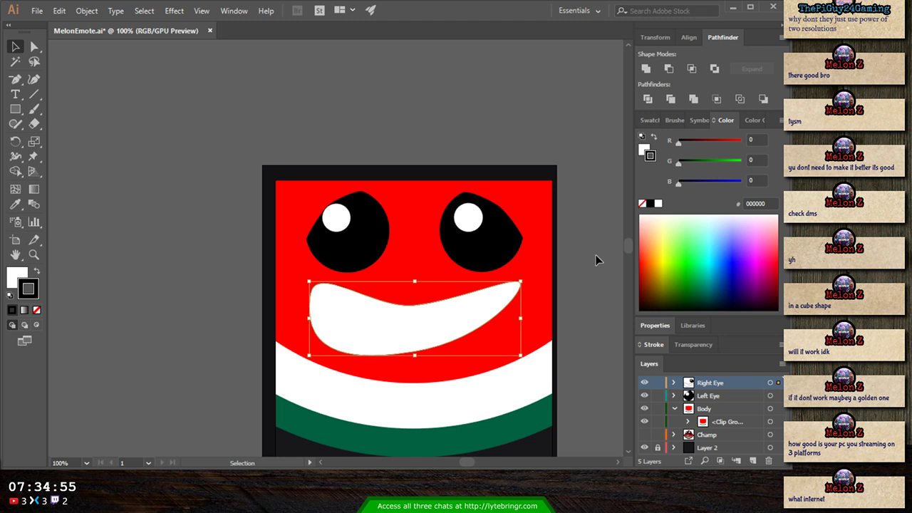
pyautogui.click(654, 345)
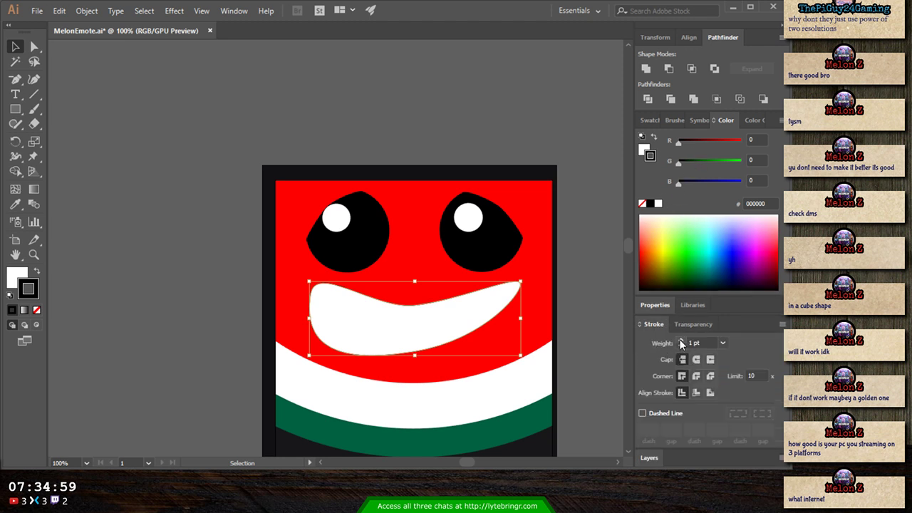
pyautogui.click(680, 340)
pyautogui.click(680, 340)
pyautogui.click(681, 341)
pyautogui.click(680, 340)
pyautogui.click(680, 341)
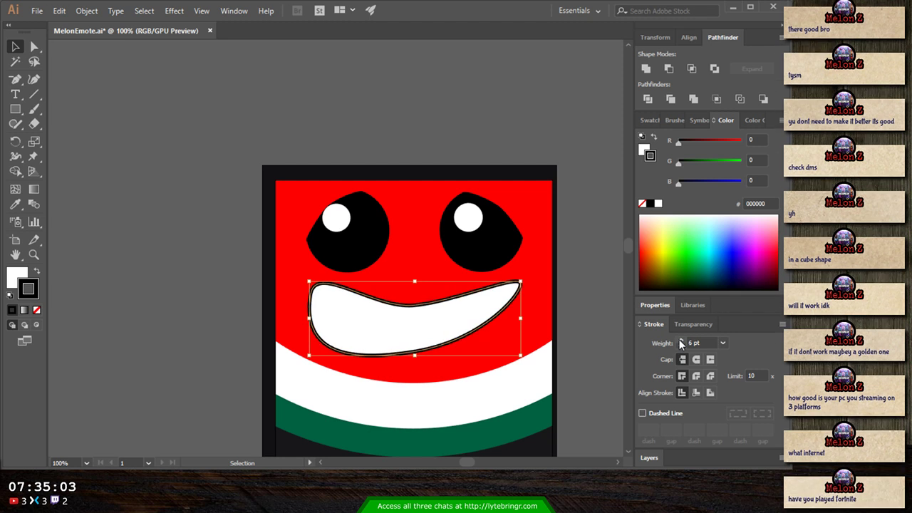
pyautogui.click(680, 340)
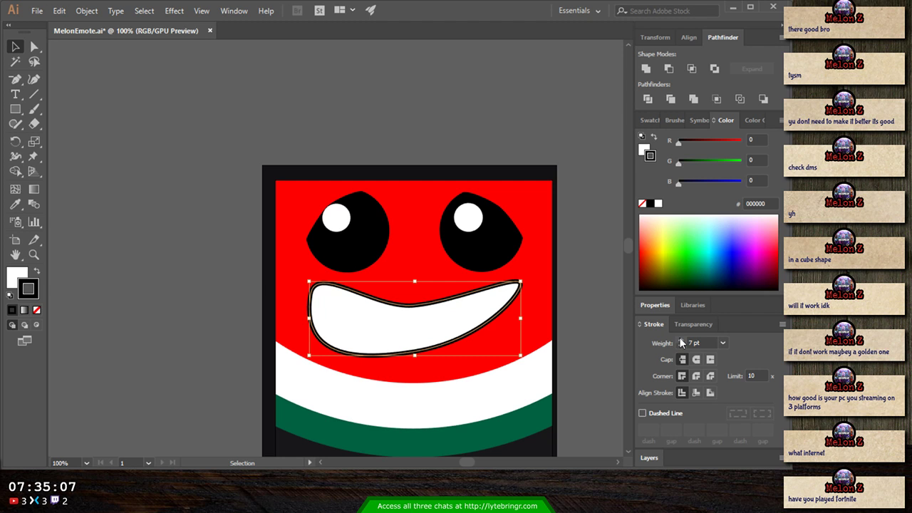
# - Align the mouth's stroke to the outside of the path, set its weight to 9 pt, and deselect it
pyautogui.click(710, 393)
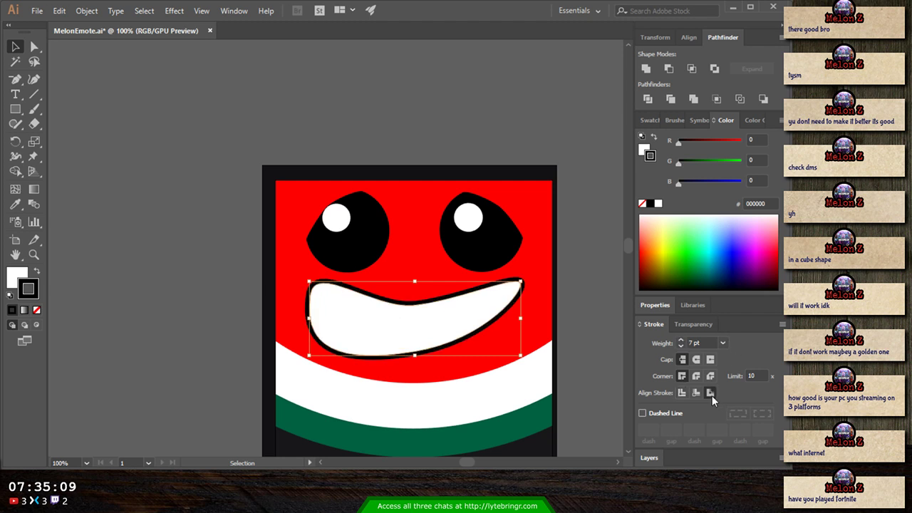
pyautogui.click(681, 340)
pyautogui.click(681, 341)
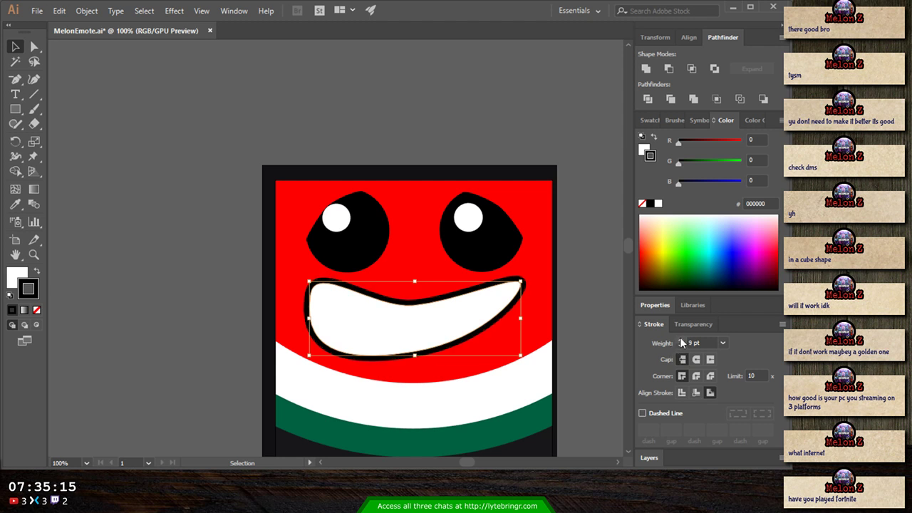
pyautogui.click(476, 109)
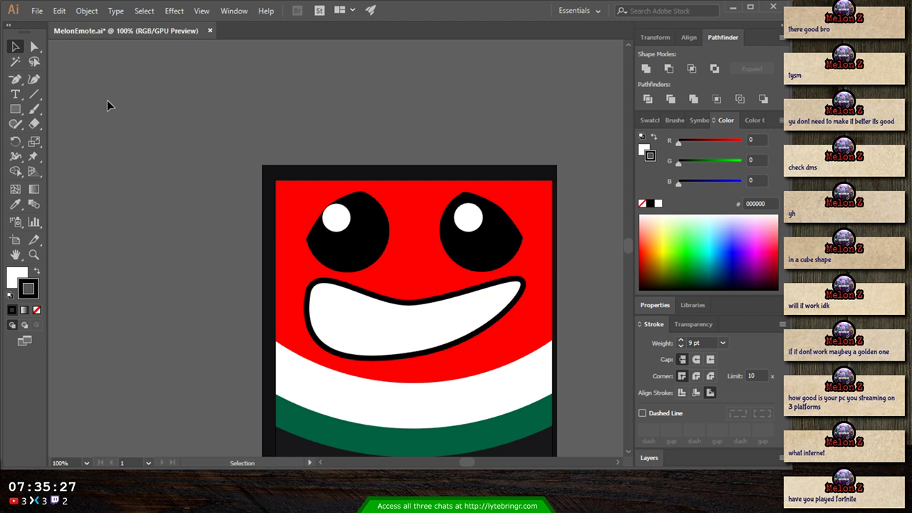
pyautogui.click(395, 306)
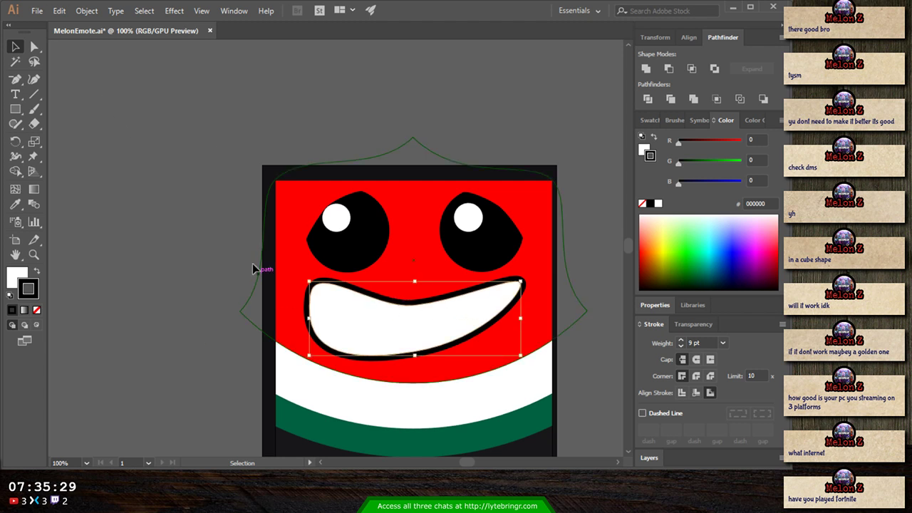
pyautogui.click(190, 203)
# - Move the mouth path from the Right Eye layer in place into a new top layer, and lock the path there
pyautogui.press('-')
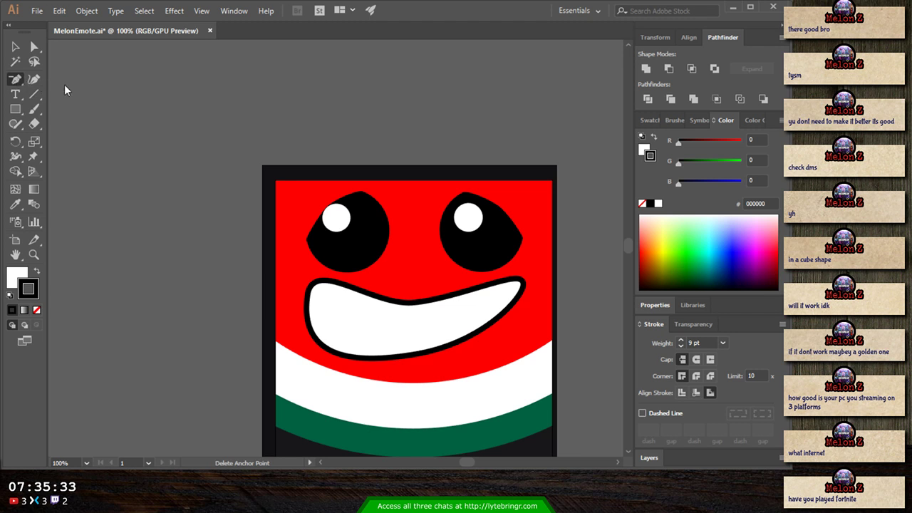
pyautogui.press('p')
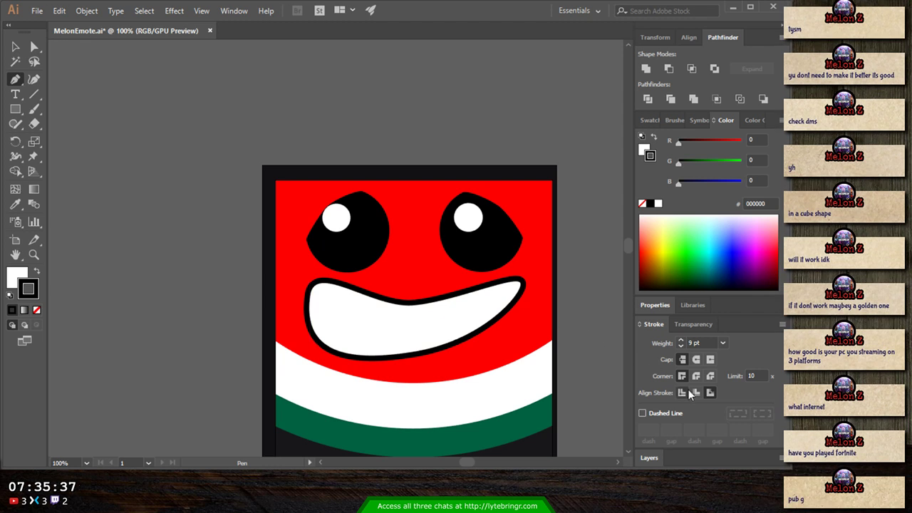
pyautogui.click(647, 456)
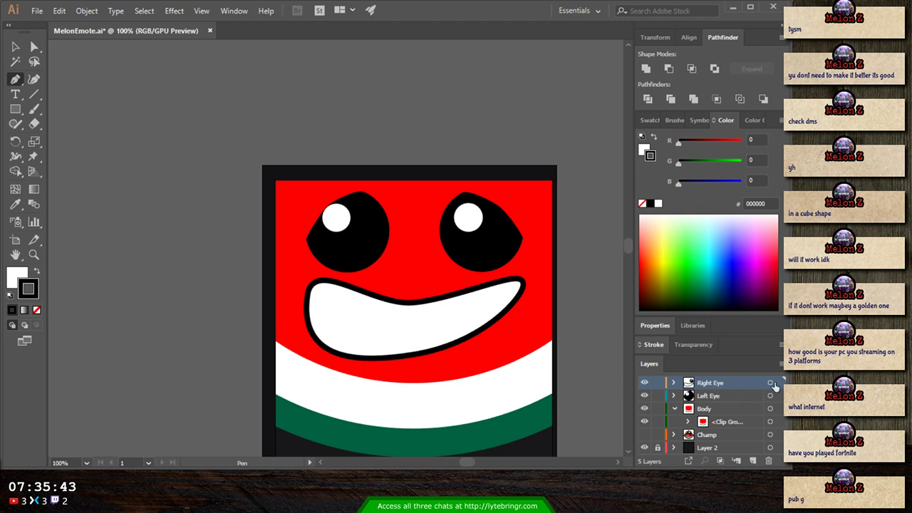
pyautogui.click(674, 382)
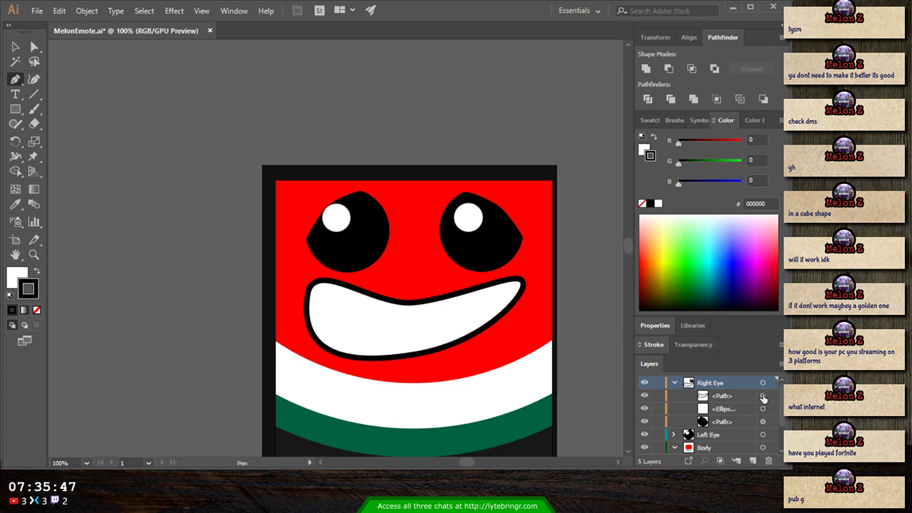
pyautogui.click(762, 395)
pyautogui.press('Delete')
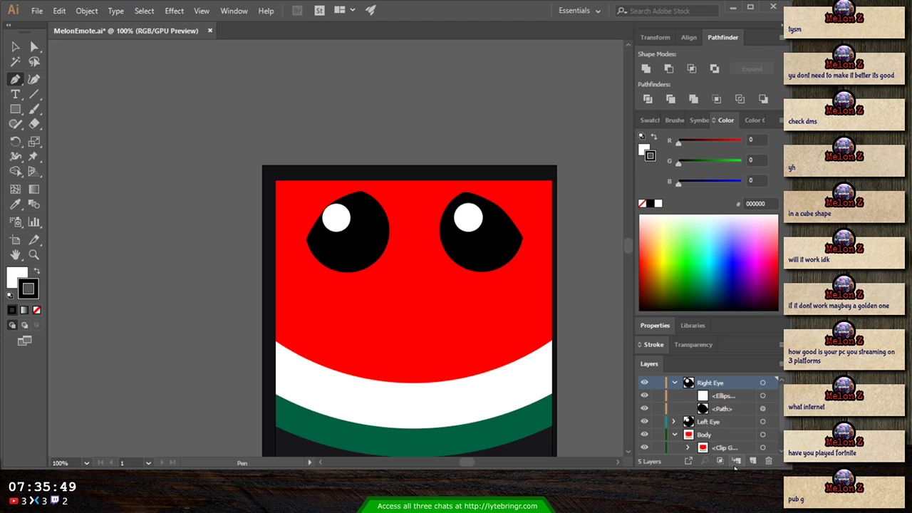
pyautogui.click(752, 461)
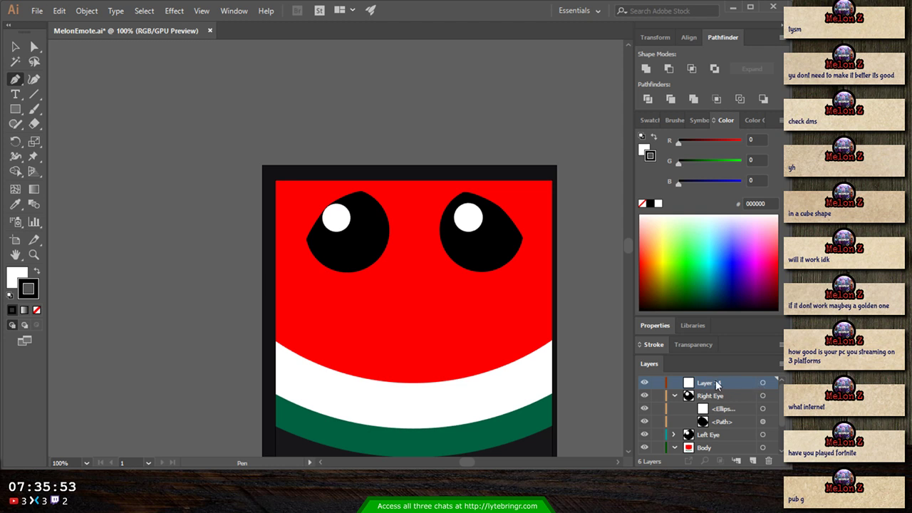
pyautogui.hotkey('ctrl', 'f')
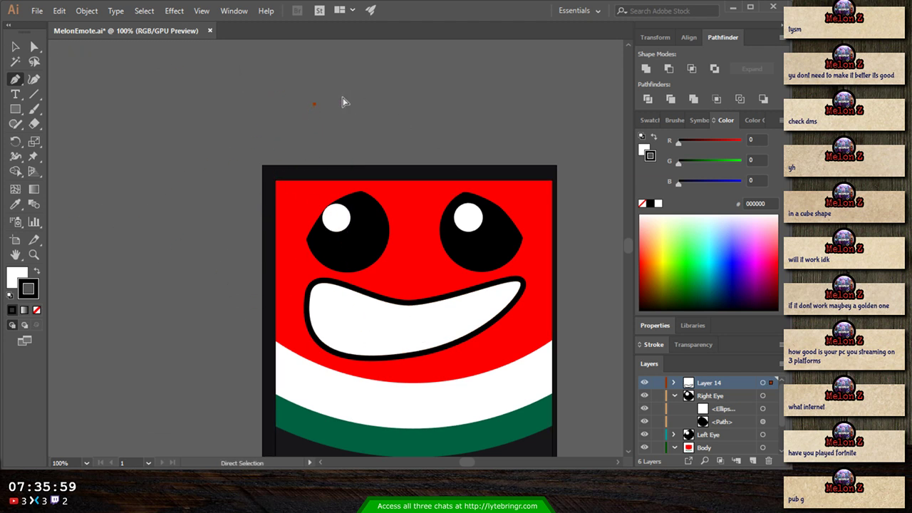
pyautogui.hotkey('ctrl', 'z')
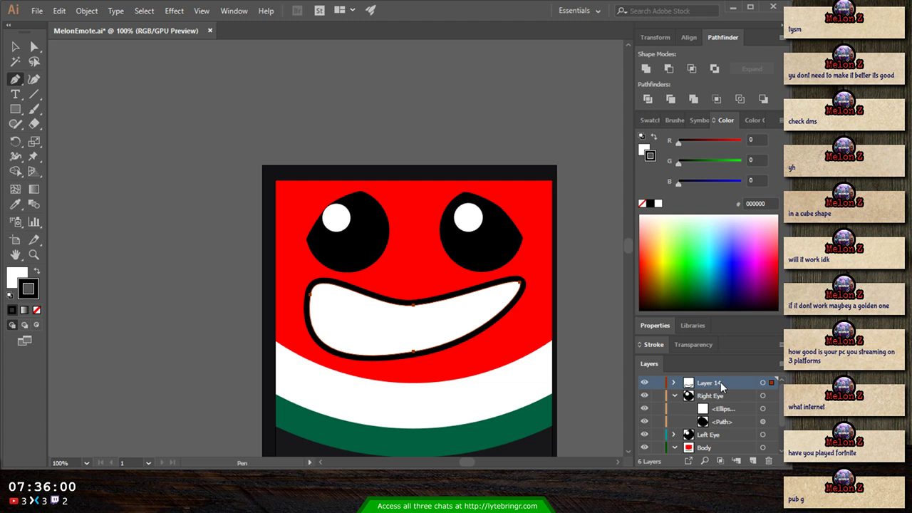
pyautogui.click(673, 382)
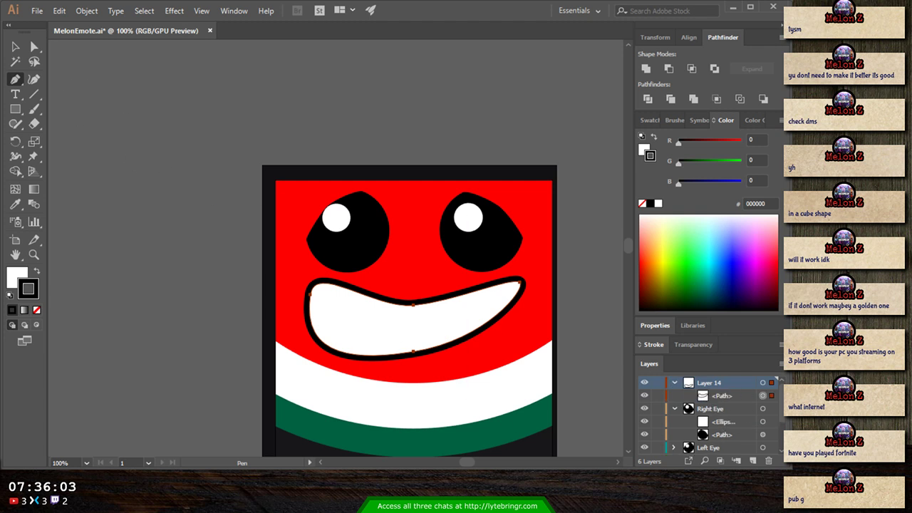
pyautogui.click(658, 396)
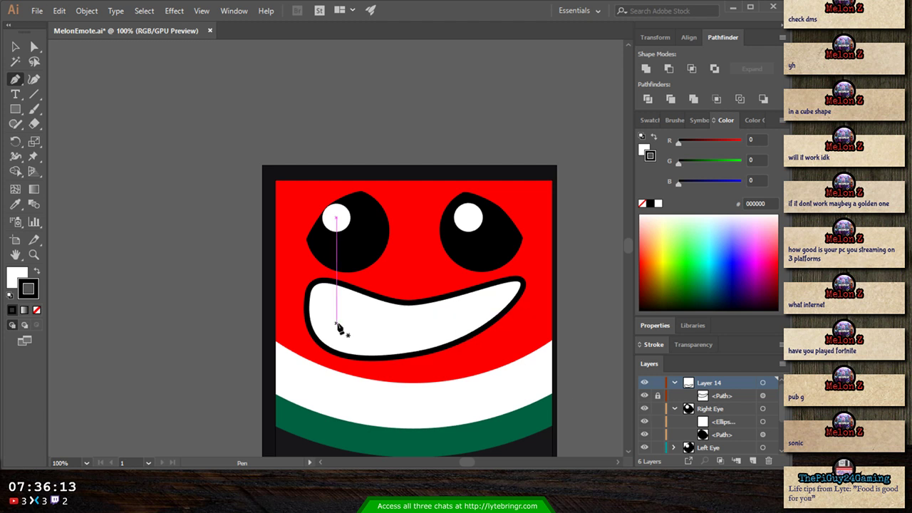
# - Draw an open seven-point zigzag tooth line with the Pen tool from the mouth's left corner to near its centre
pyautogui.click(309, 292)
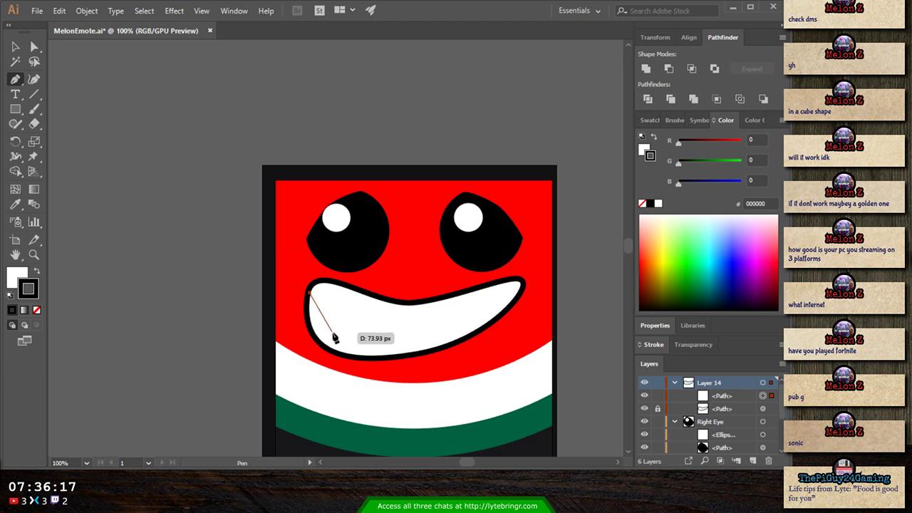
pyautogui.click(335, 332)
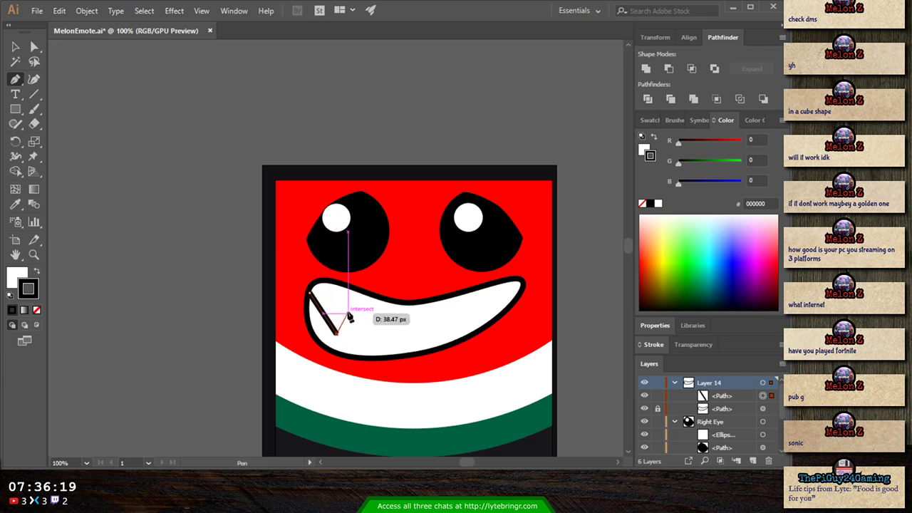
pyautogui.click(347, 310)
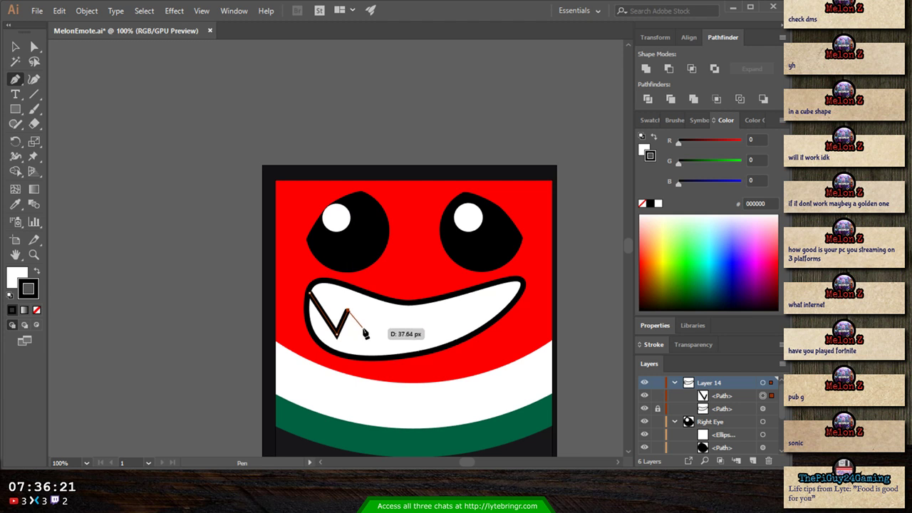
pyautogui.click(362, 329)
pyautogui.click(380, 318)
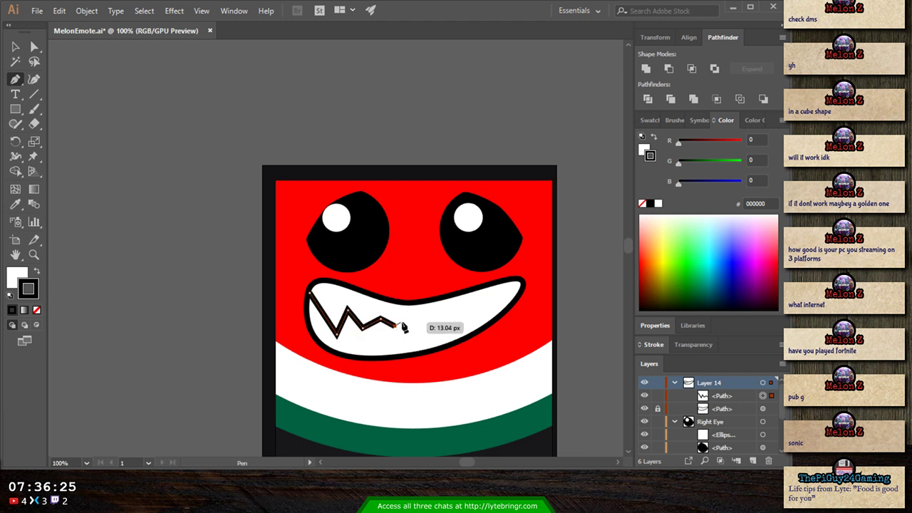
pyautogui.click(390, 325)
pyautogui.click(403, 321)
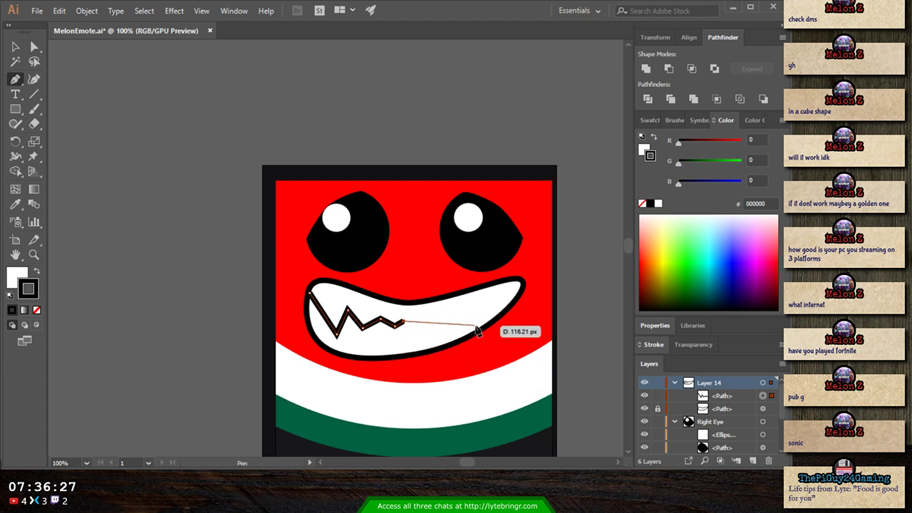
# - Draw a second open zigzag tooth line with the Pen tool from the mouth's right corner inward, leaving a central gap, and deselect it
pyautogui.click(523, 281)
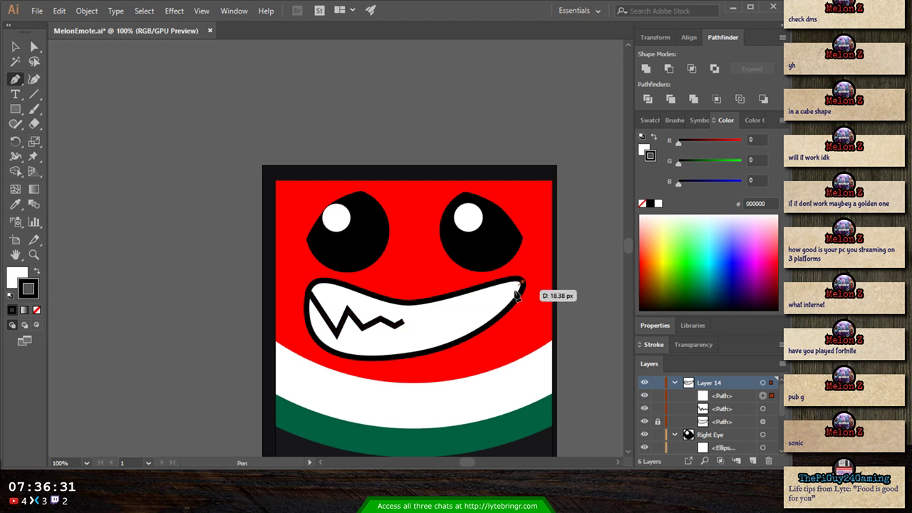
pyautogui.click(505, 300)
pyautogui.click(491, 293)
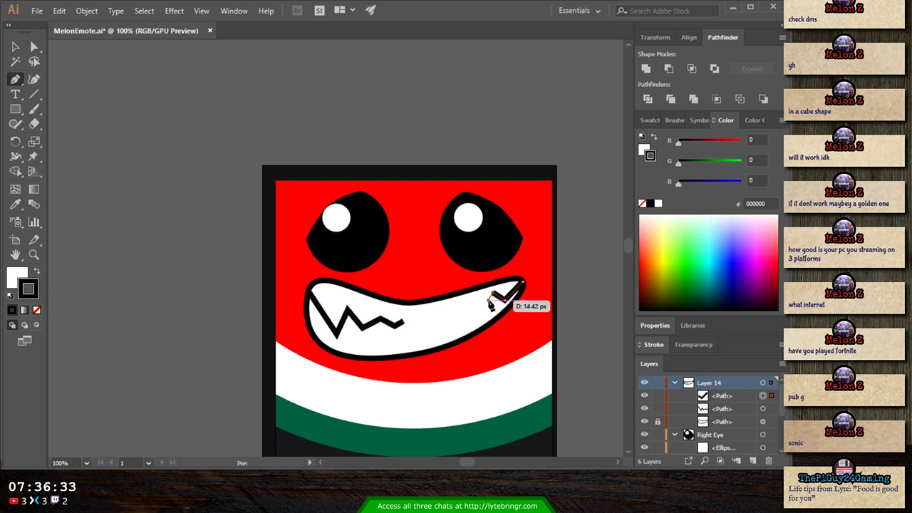
pyautogui.click(475, 306)
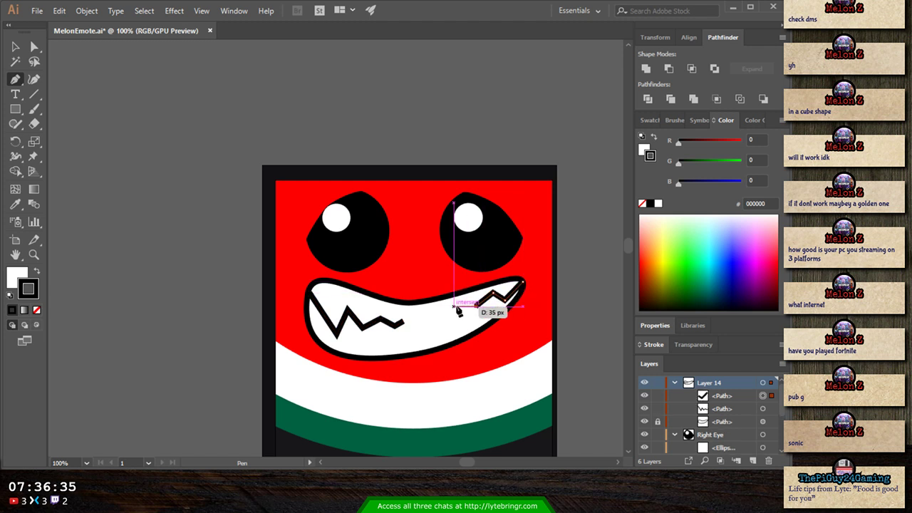
pyautogui.click(462, 303)
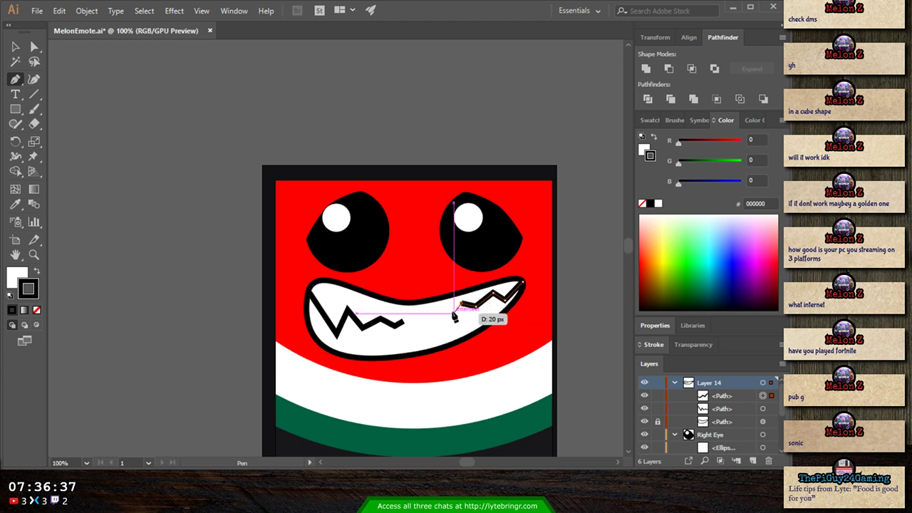
pyautogui.click(442, 312)
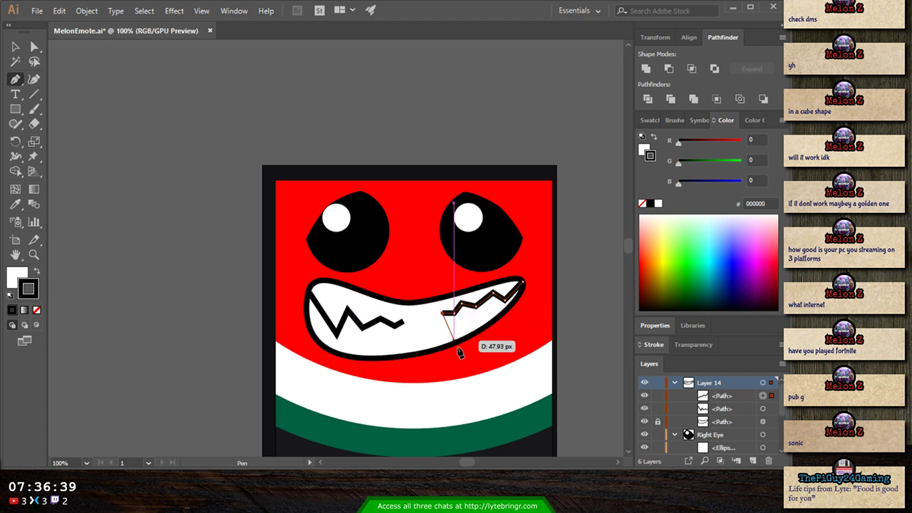
pyautogui.press('Escape')
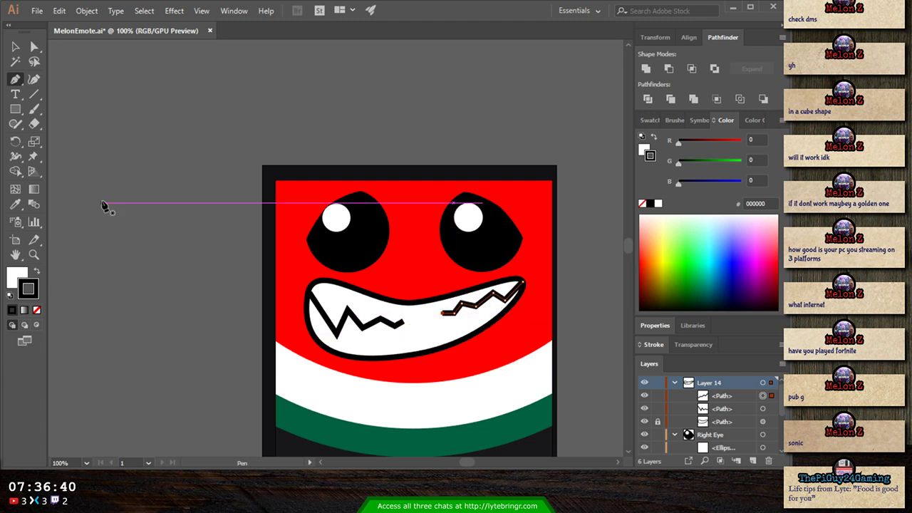
pyautogui.click(14, 47)
pyautogui.click(228, 325)
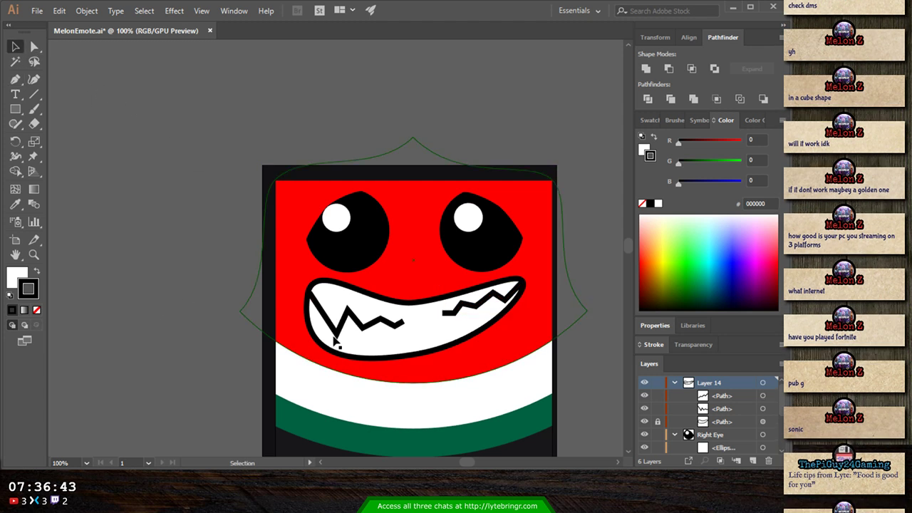
# - Examine how the whole emote reads at small sizes, at 8.33% and 25% zoom
pyautogui.hotkey('ctrl', '-')
pyautogui.hotkey('ctrl', '-')
pyautogui.hotkey('ctrl', '-')
pyautogui.hotkey('ctrl', '-')
pyautogui.hotkey('ctrl', '-')
pyautogui.hotkey('ctrl', '-')
pyautogui.hotkey('ctrl', '-')
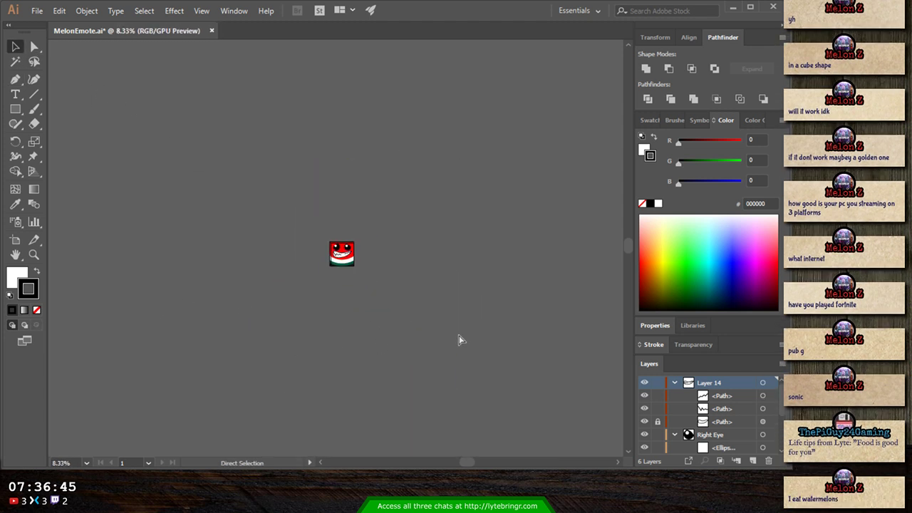
pyautogui.hotkey('ctrl', '+')
pyautogui.hotkey('ctrl', '+')
pyautogui.hotkey('ctrl', '+')
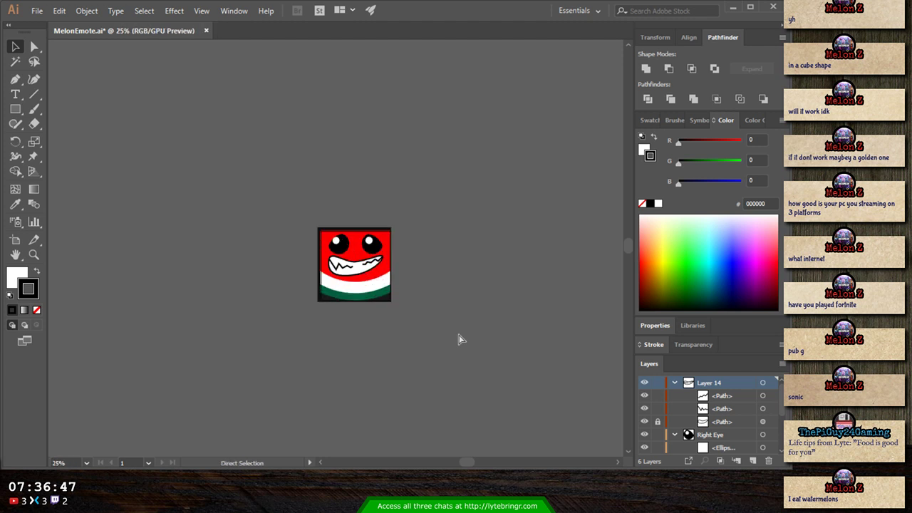
# - Rotate the right zigzag tooth line slightly counterclockwise so its inner end sits lower in the mouth
pyautogui.hotkey('ctrl', '+')
pyautogui.hotkey('ctrl', '+')
pyautogui.hotkey('ctrl', '+')
pyautogui.hotkey('ctrl', '+')
pyautogui.hotkey('ctrl', '+')
pyautogui.click(501, 348)
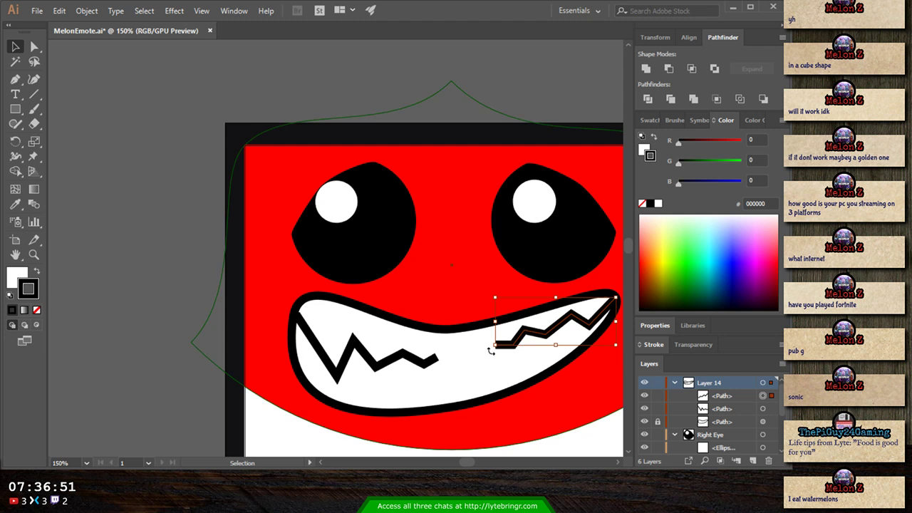
pyautogui.moveTo(491, 350); pyautogui.dragTo(517, 366)
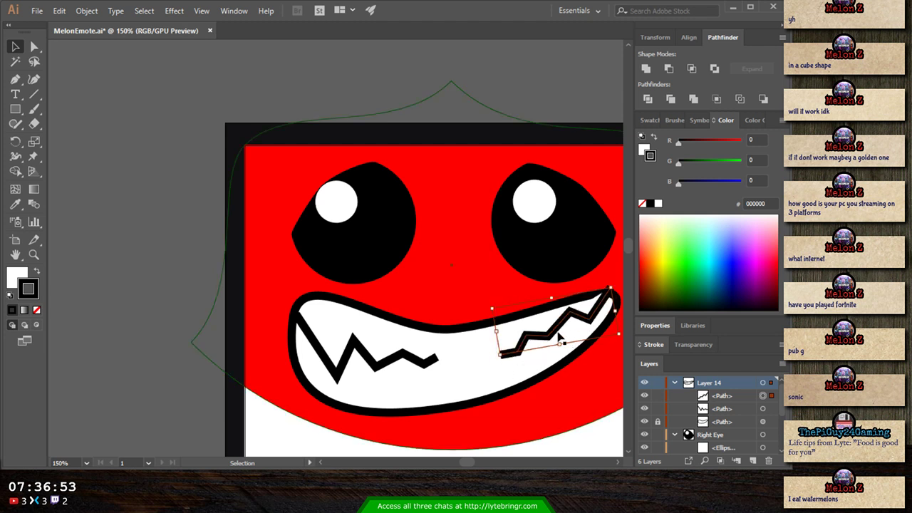
# - Reposition the right zigzag tooth line, rotate it slightly clockwise, and set its stroke weight to 13 pt
pyautogui.moveTo(559, 335); pyautogui.dragTo(555, 339)
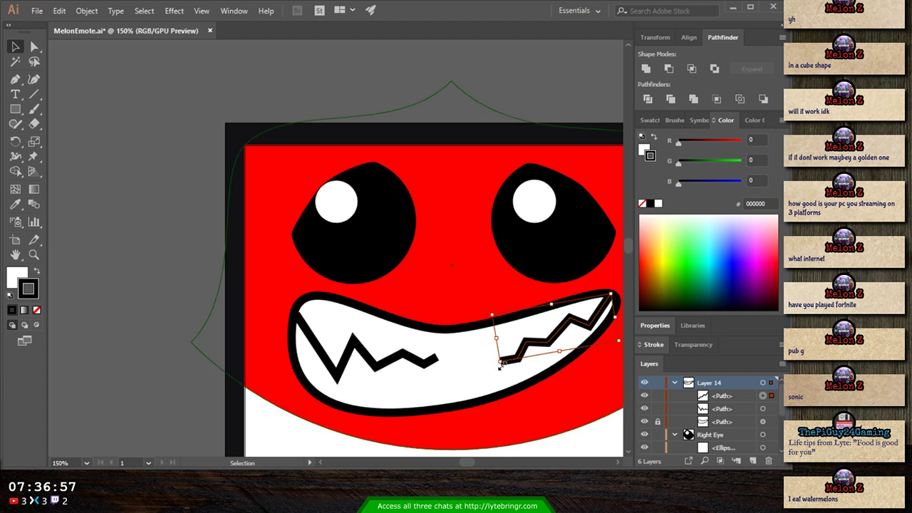
pyautogui.moveTo(492, 363); pyautogui.dragTo(489, 356)
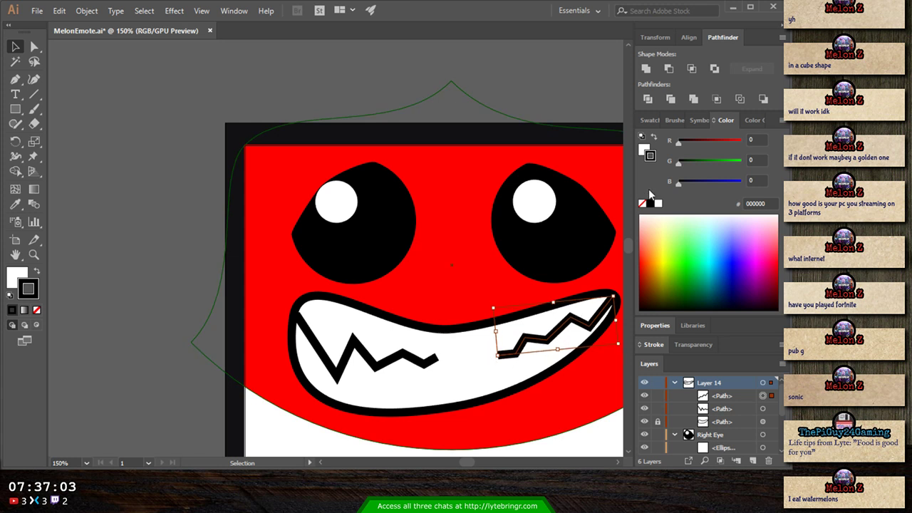
pyautogui.click(654, 344)
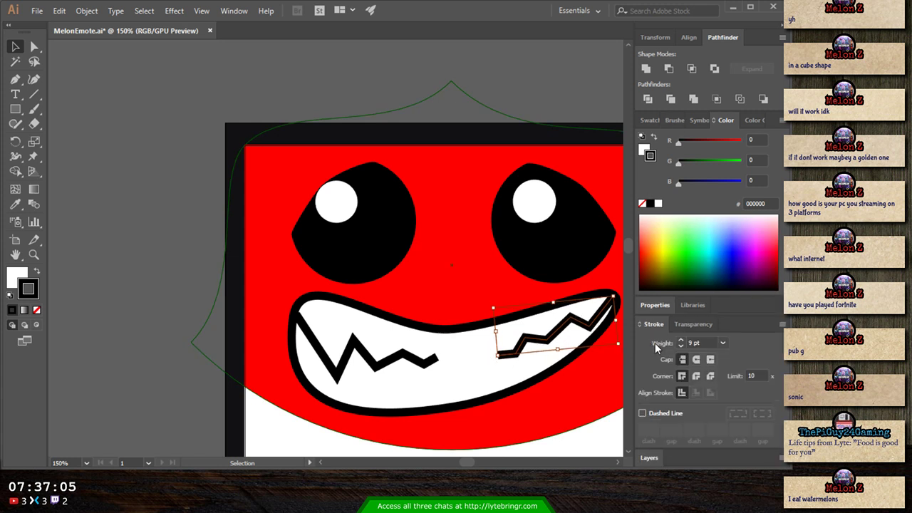
pyautogui.click(682, 341)
pyautogui.click(681, 341)
pyautogui.click(682, 340)
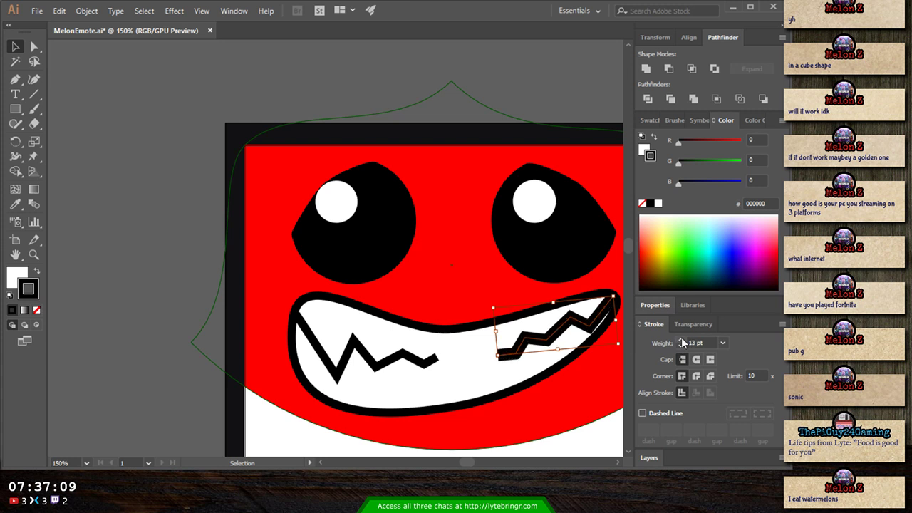
# - Set the left zigzag tooth line's stroke weight to 14 pt
pyautogui.click(439, 362)
pyautogui.click(681, 342)
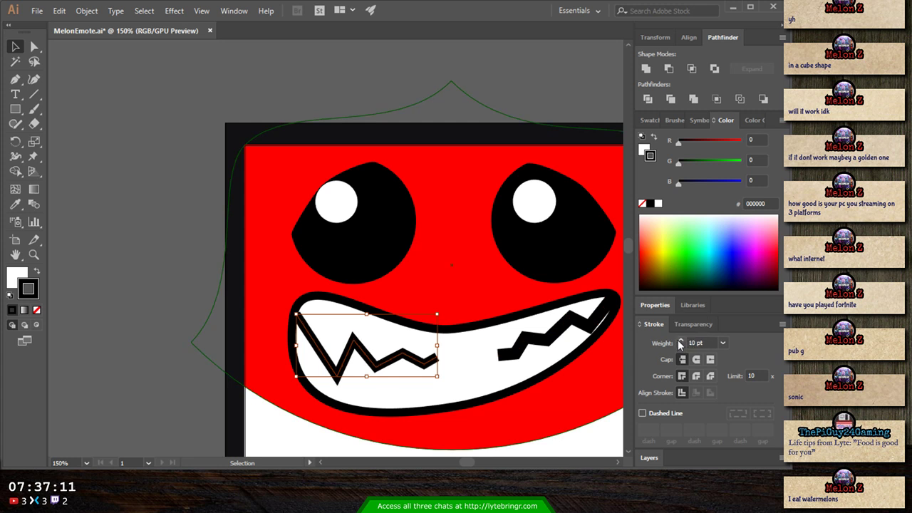
pyautogui.click(681, 342)
pyautogui.click(681, 341)
pyautogui.click(681, 341)
pyautogui.click(681, 341)
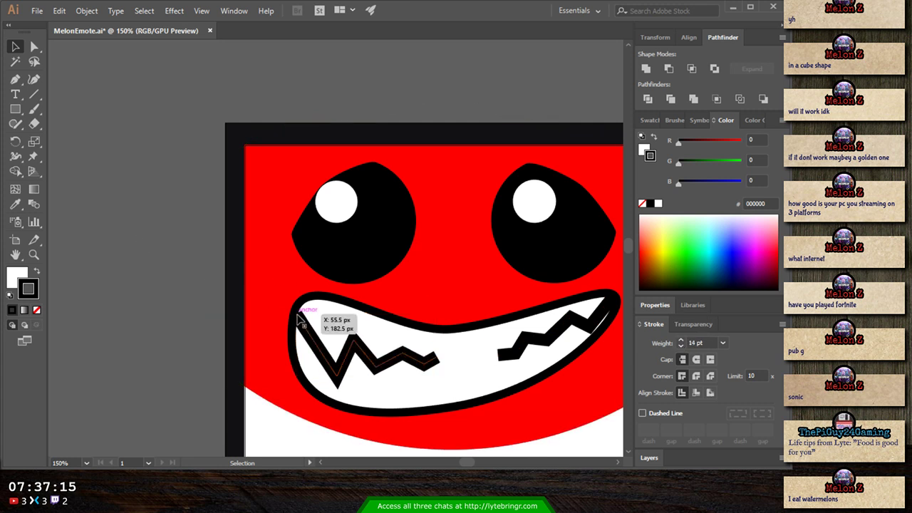
# - Nudge the left tooth line's outer end anchor slightly up and left so it tucks into the mouth outline
pyautogui.click(34, 46)
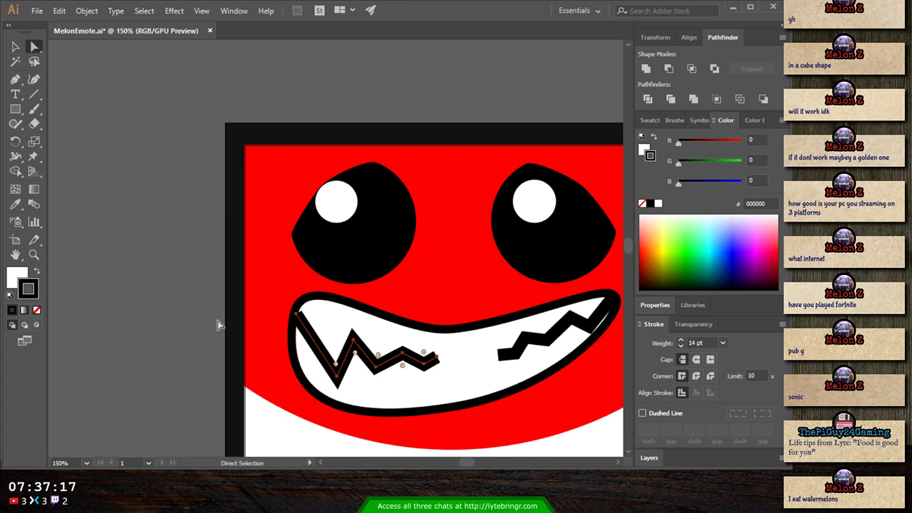
pyautogui.click(296, 314)
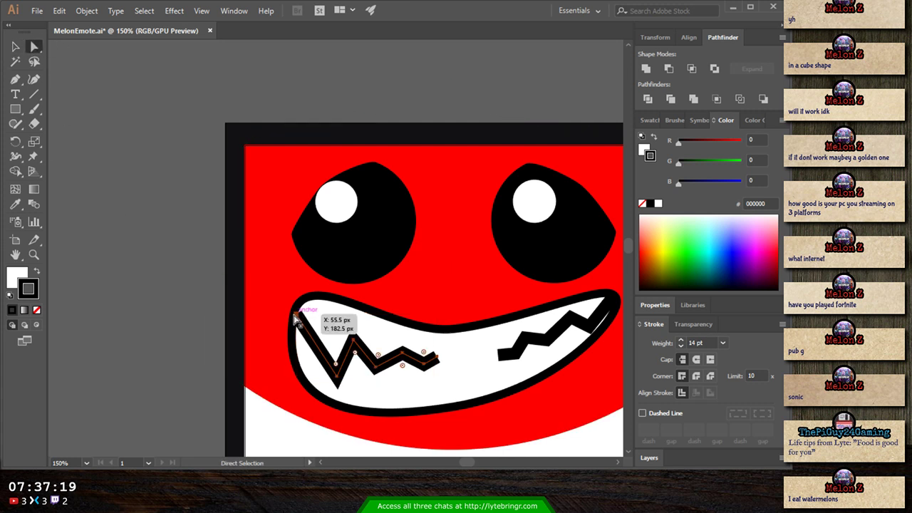
pyautogui.press('Up')
pyautogui.press('Left')
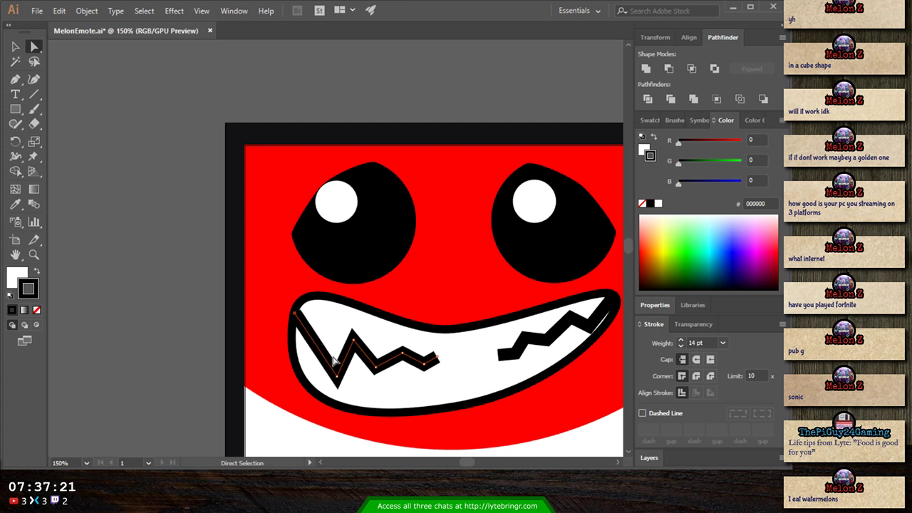
pyautogui.press('Up')
pyautogui.press('Left')
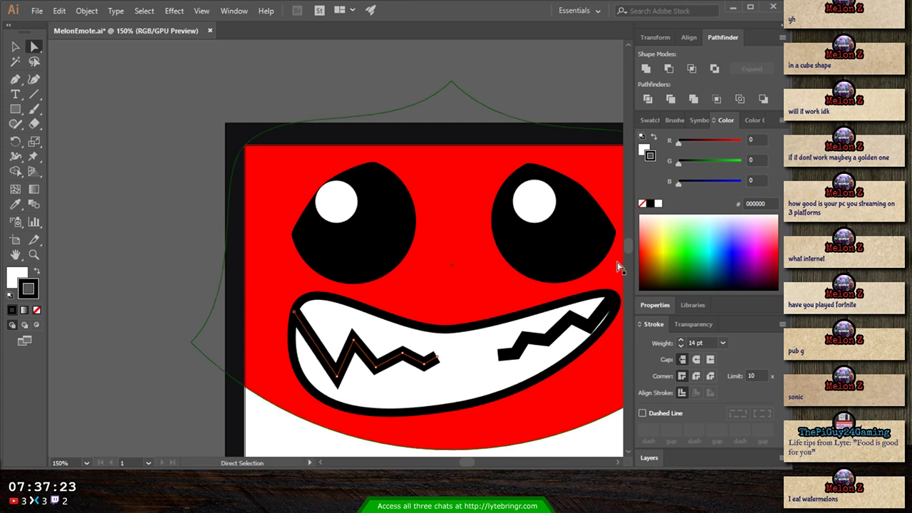
# - Fine-tune the right tooth line's anchor points, moving its middle lower point slightly down, and deselect the line
pyautogui.click(591, 330)
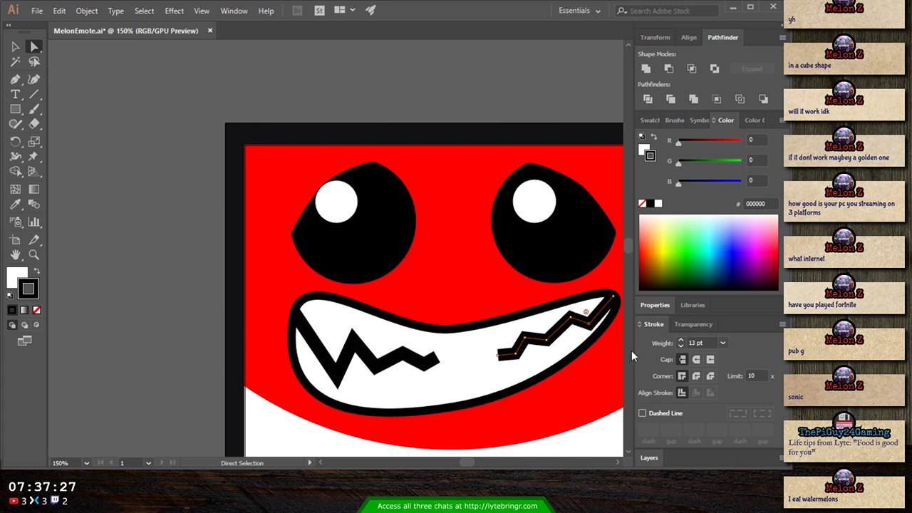
pyautogui.click(546, 340)
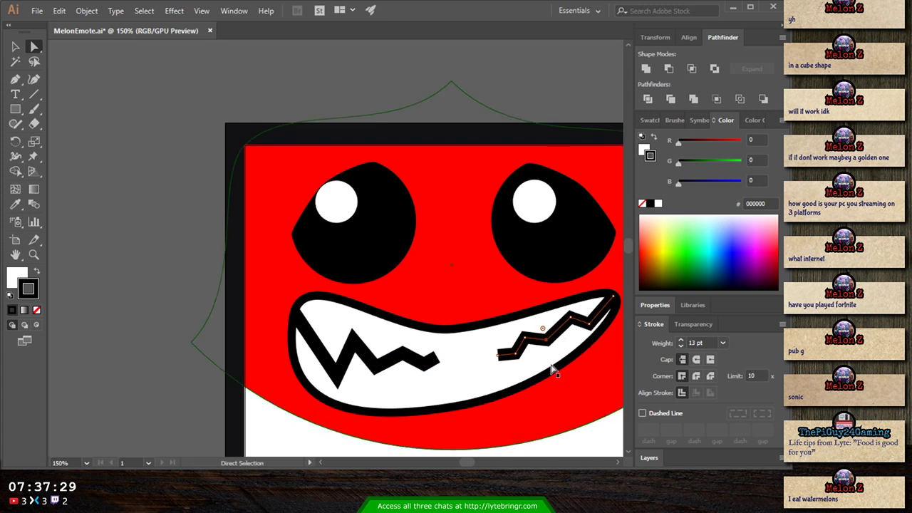
pyautogui.click(571, 316)
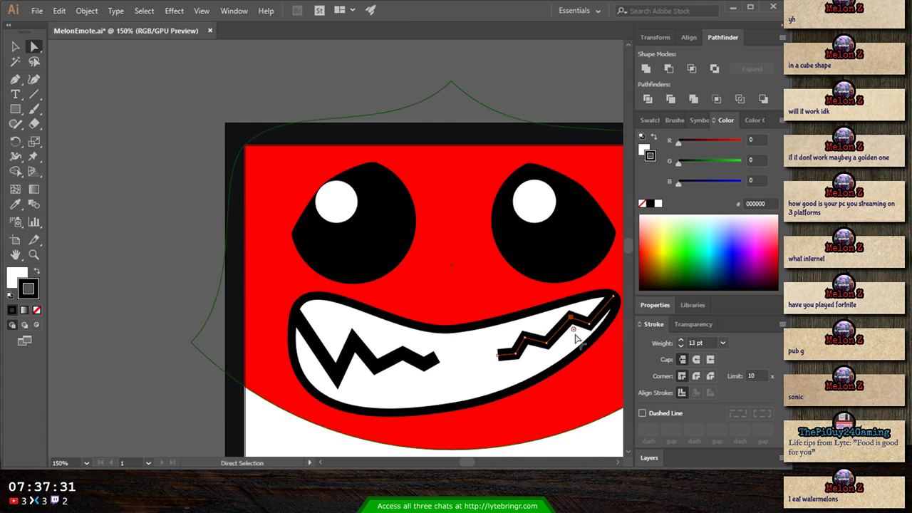
pyautogui.click(547, 344)
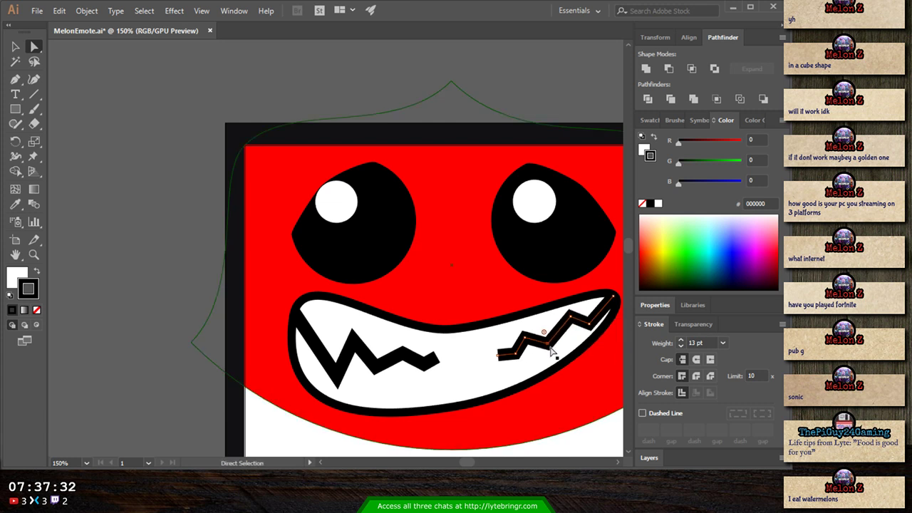
pyautogui.click(515, 77)
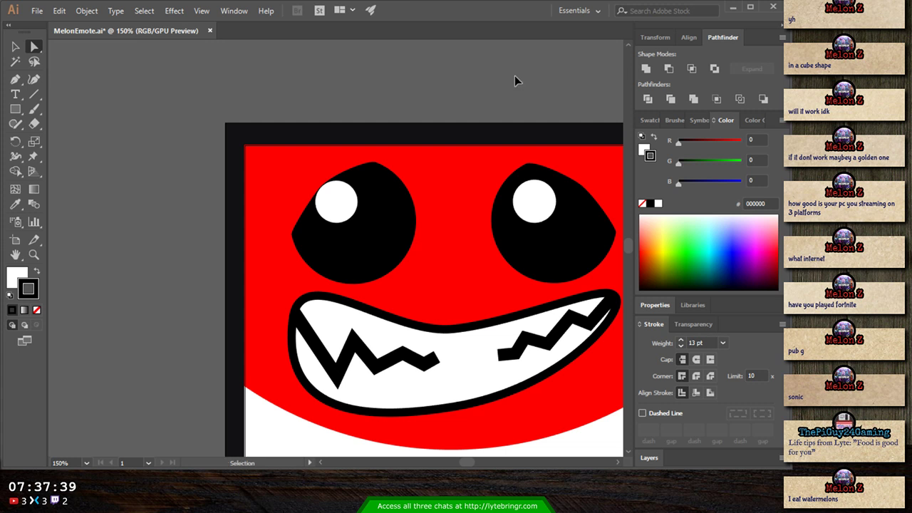
# - Rename Layer 14 as Mouth and collapse the Mouth and Right Eye layers
pyautogui.hotkey('ctrl', '-')
pyautogui.hotkey('ctrl', '-')
pyautogui.hotkey('ctrl', '-')
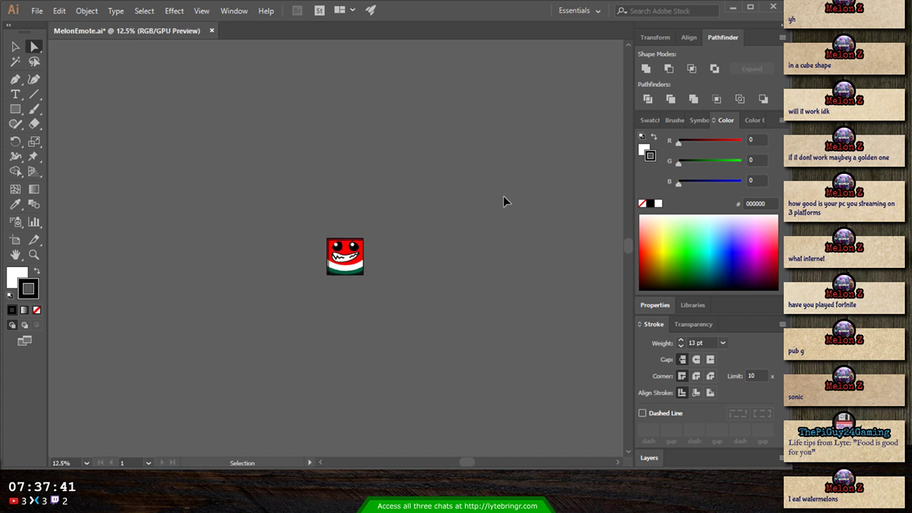
pyautogui.hotkey('ctrl', '0')
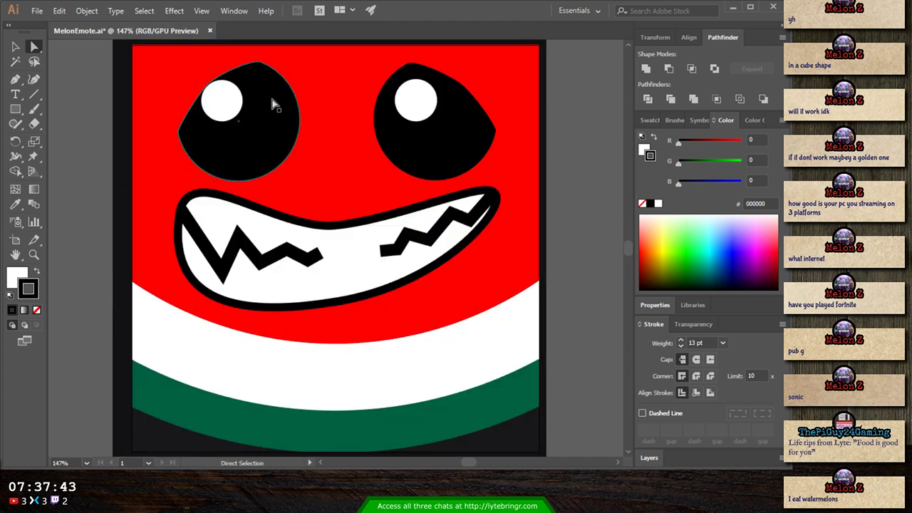
pyautogui.click(15, 47)
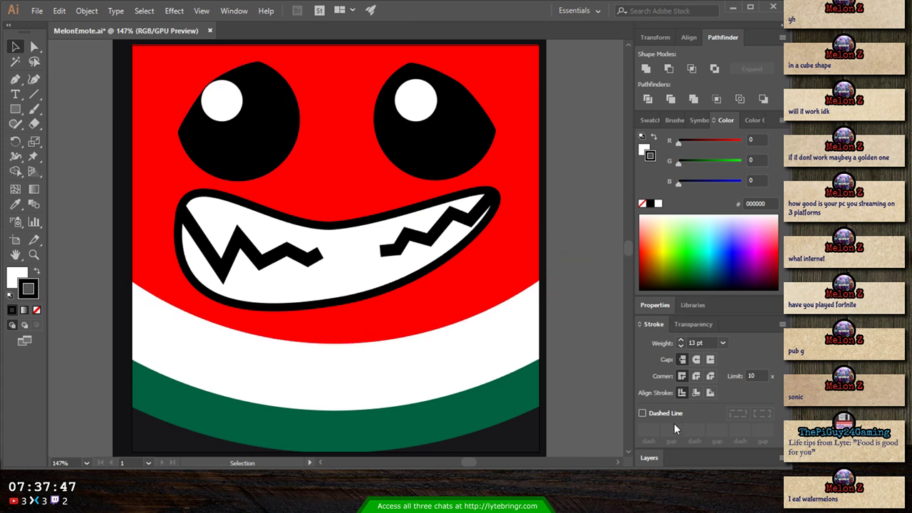
pyautogui.click(649, 459)
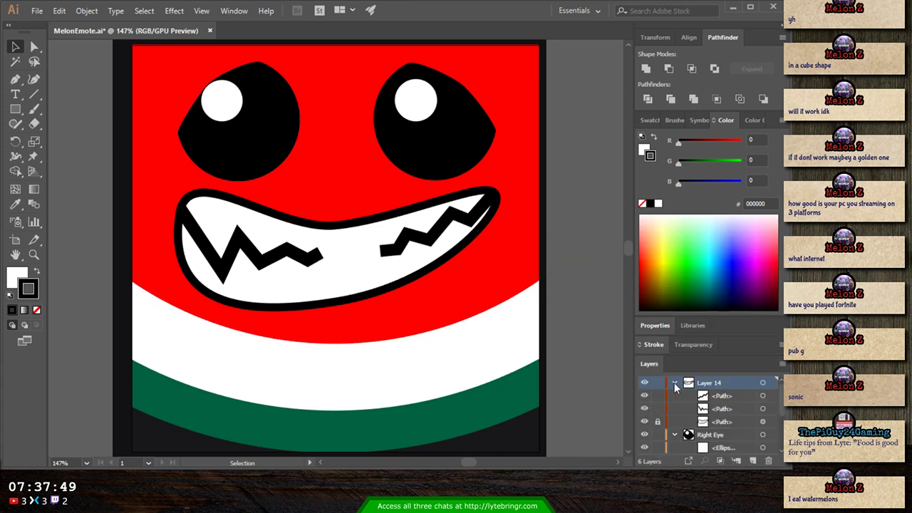
pyautogui.click(673, 383)
pyautogui.doubleClick(716, 384)
pyautogui.write('Mouth')
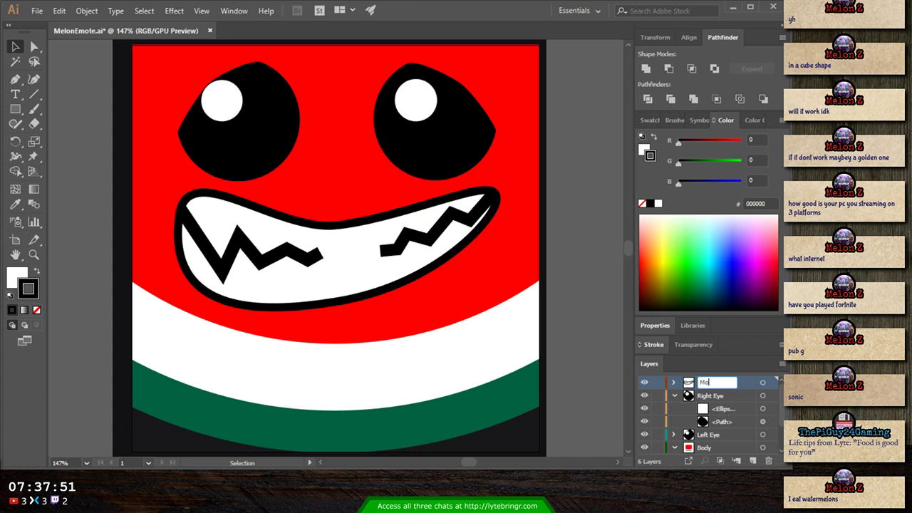
pyautogui.press('Return')
pyautogui.click(674, 395)
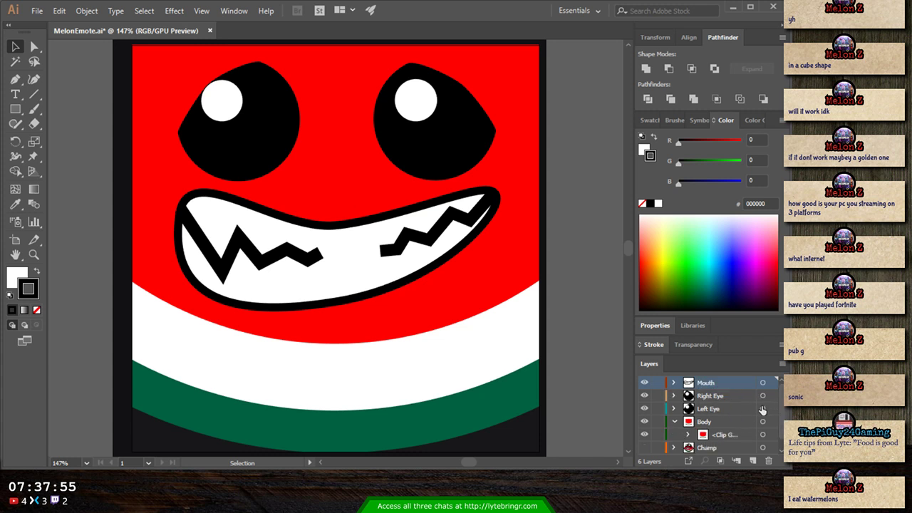
# - Select all artwork on the Left Eye, Right Eye and Mouth layers together, unlocking the mouth outline so it is included
pyautogui.click(762, 408)
pyautogui.keyDown('shift'); pyautogui.click(762, 395); pyautogui.keyUp('shift')
pyautogui.keyDown('shift'); pyautogui.click(762, 383); pyautogui.keyUp('shift')
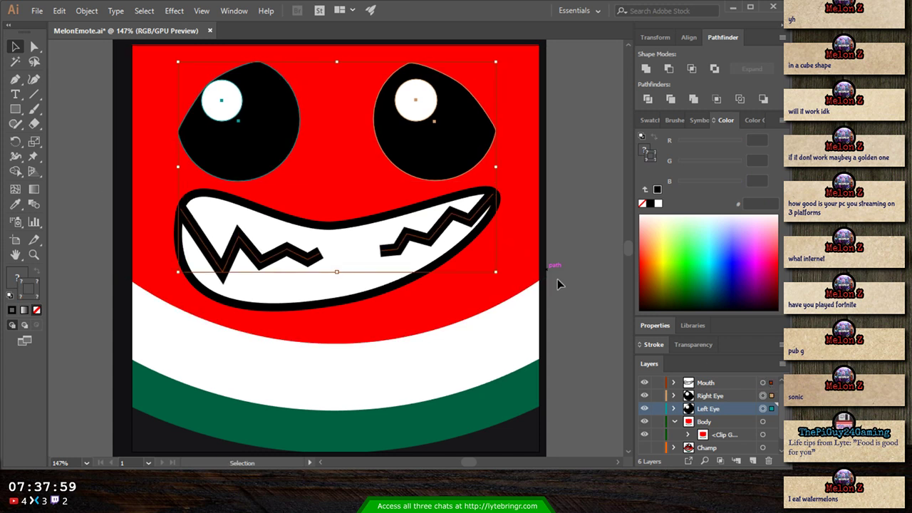
pyautogui.click(674, 383)
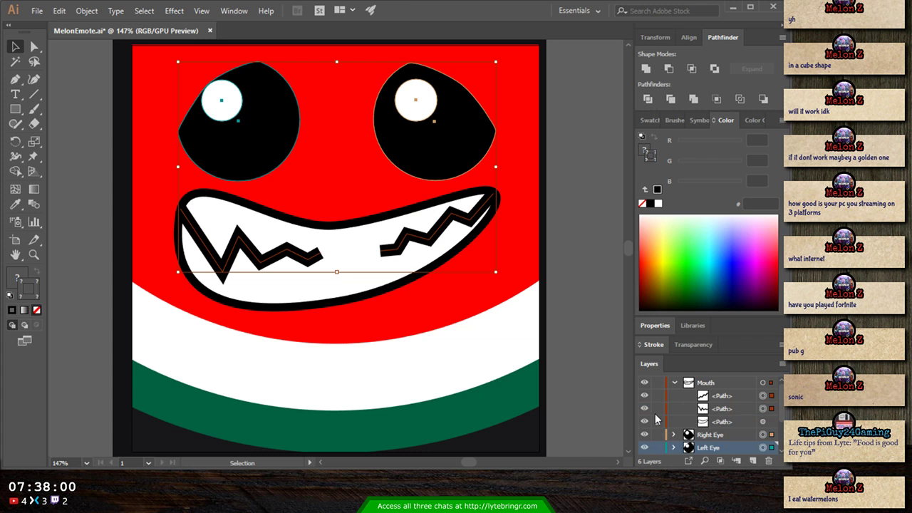
pyautogui.click(674, 383)
pyautogui.keyDown('shift'); pyautogui.click(762, 383); pyautogui.keyUp('shift')
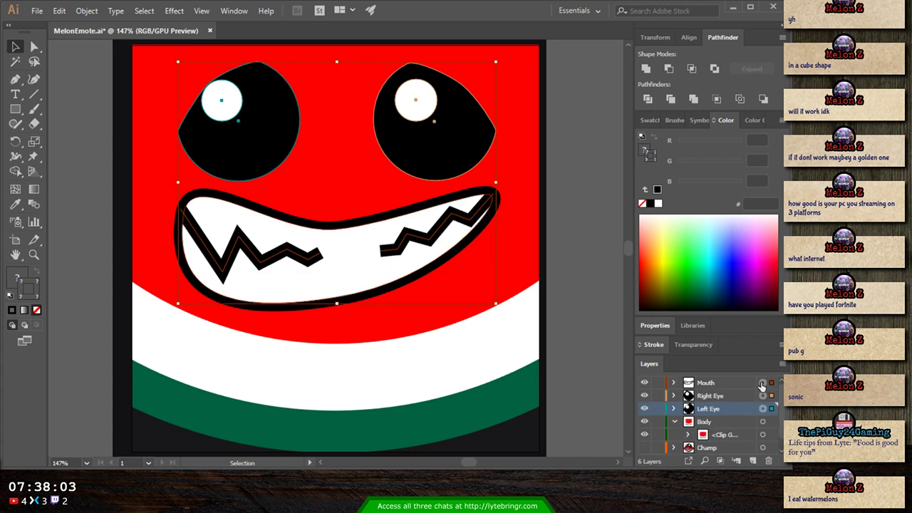
pyautogui.hotkey('shift', 'Right')
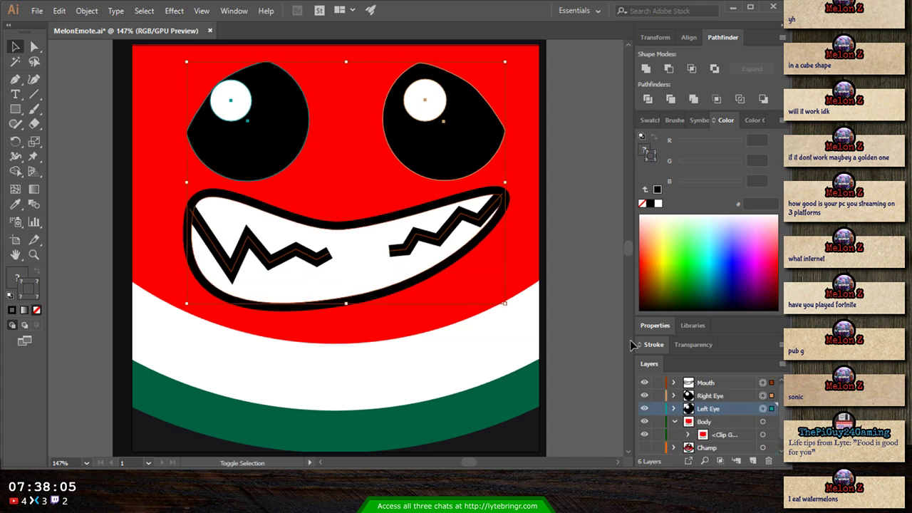
pyautogui.hotkey('shift', 'Right')
pyautogui.hotkey('shift', 'Left')
pyautogui.hotkey('shift', 'Left')
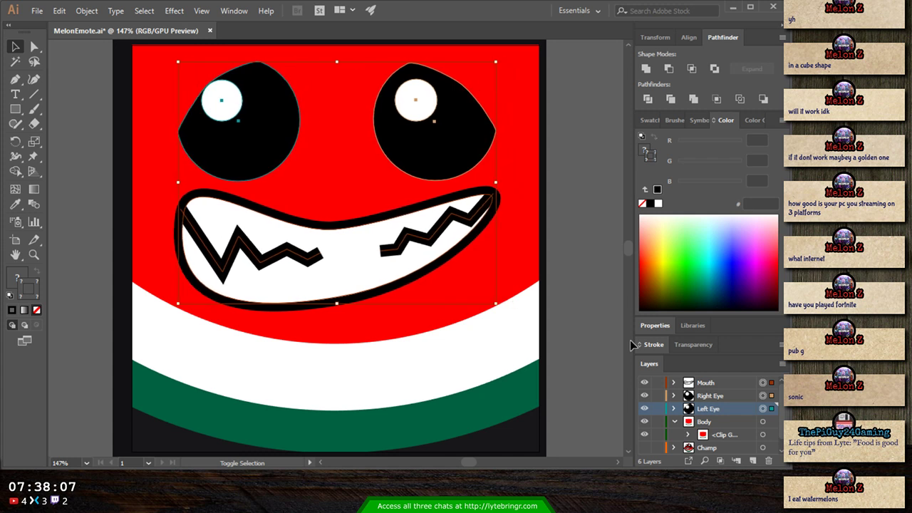
# - Shift the selected eyes and mouth very slightly upward and deselect them
pyautogui.moveTo(400, 286)
pyautogui.mouseDown()
pyautogui.moveTo(418, 285)
pyautogui.moveTo(398, 283)
pyautogui.mouseUp()
pyautogui.click(586, 279)
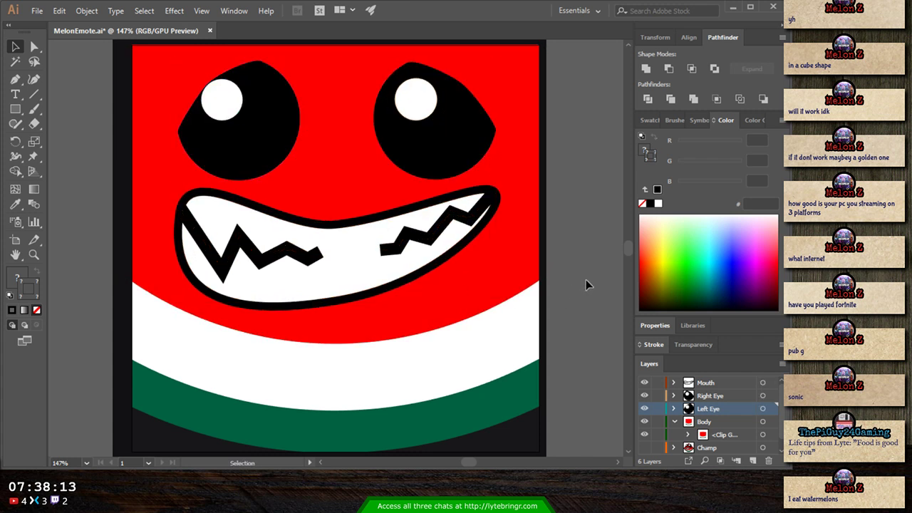
# - Examine how the whole emote reads at different sizes, from 4.17% up to 66.67% zoom
pyautogui.scroll(-1, 585, 280)
pyautogui.scroll(2, 585, 285)
pyautogui.hotkey('ctrl', '-')
pyautogui.hotkey('ctrl', '-')
pyautogui.hotkey('ctrl', '-')
pyautogui.hotkey('ctrl', '-')
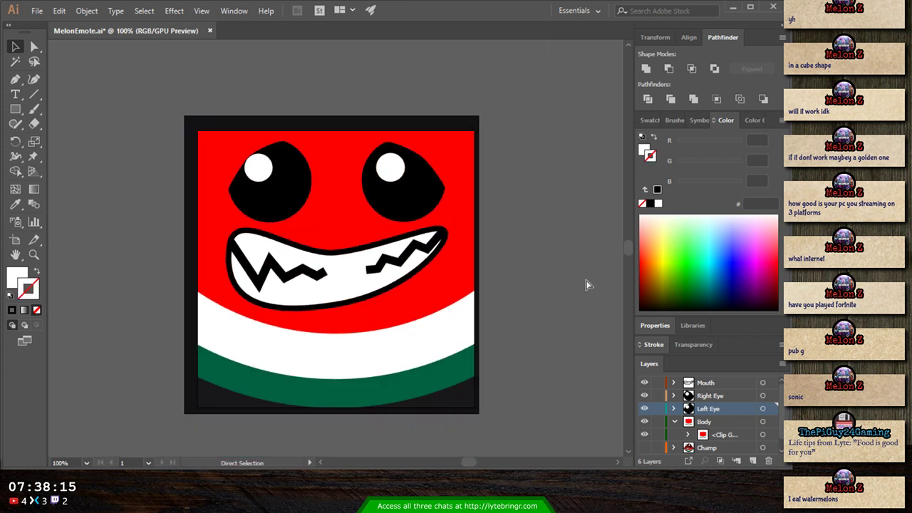
pyautogui.hotkey('ctrl', '-')
pyautogui.hotkey('ctrl', '-')
pyautogui.hotkey('ctrl', '-')
pyautogui.hotkey('ctrl', '-')
pyautogui.hotkey('ctrl', '-')
pyautogui.hotkey('ctrl', '-')
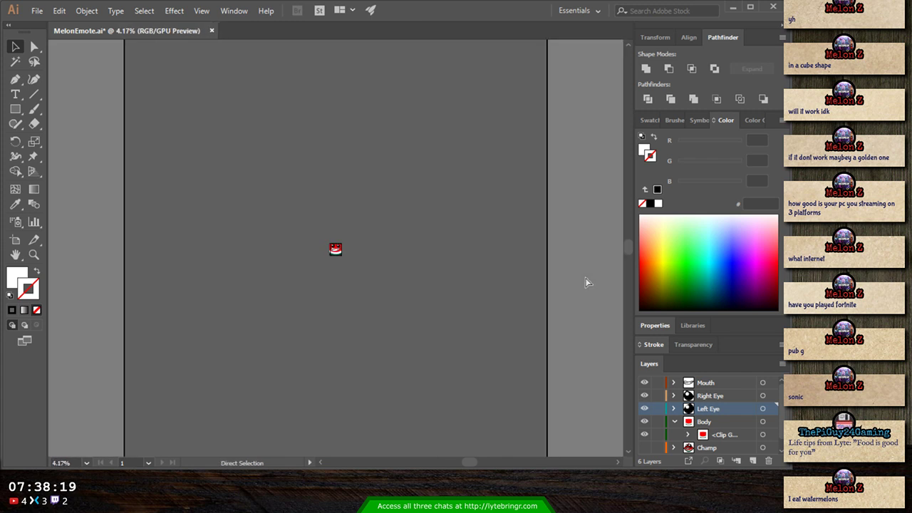
pyautogui.press('v')
pyautogui.hotkey('ctrl', '+')
pyautogui.hotkey('ctrl', '+')
pyautogui.hotkey('ctrl', '+')
pyautogui.hotkey('ctrl', '+')
pyautogui.hotkey('ctrl', '+')
pyautogui.hotkey('ctrl', '+')
pyautogui.hotkey('ctrl', '+')
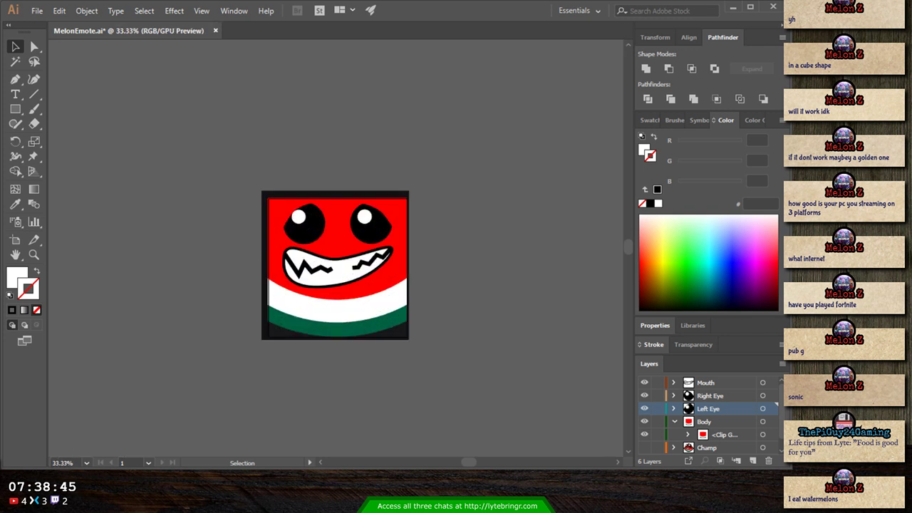
pyautogui.hotkey('ctrl', '+')
pyautogui.hotkey('ctrl', '+')
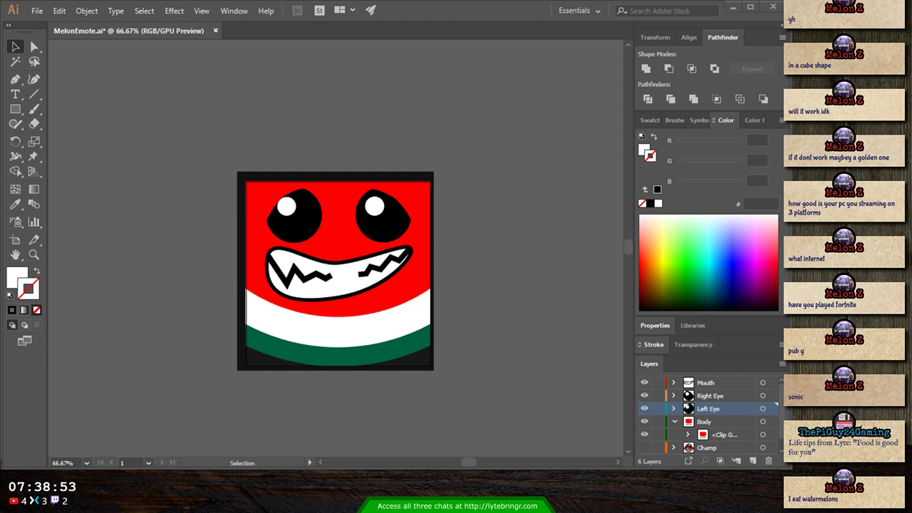
# - Hide the duplicate lower ellipse and path inside the Left Eye layer
pyautogui.click(762, 408)
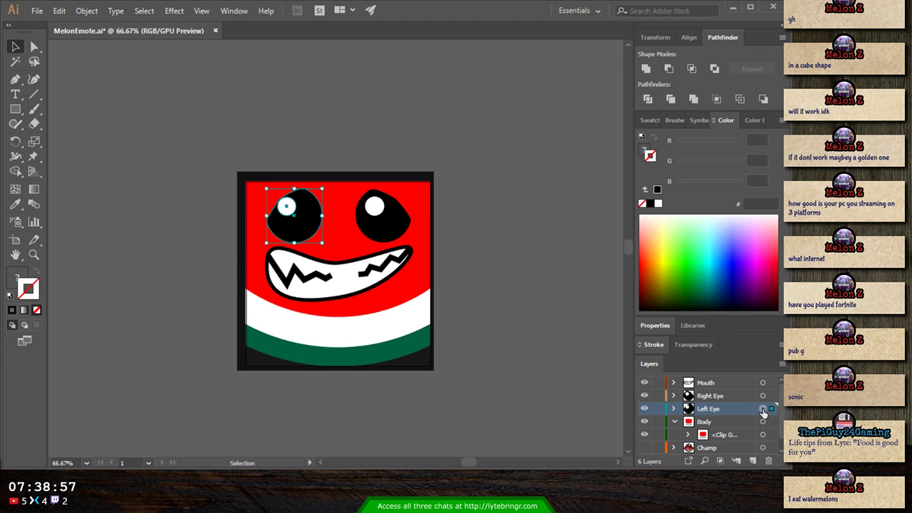
pyautogui.click(674, 408)
pyautogui.scroll(-2, 679, 428)
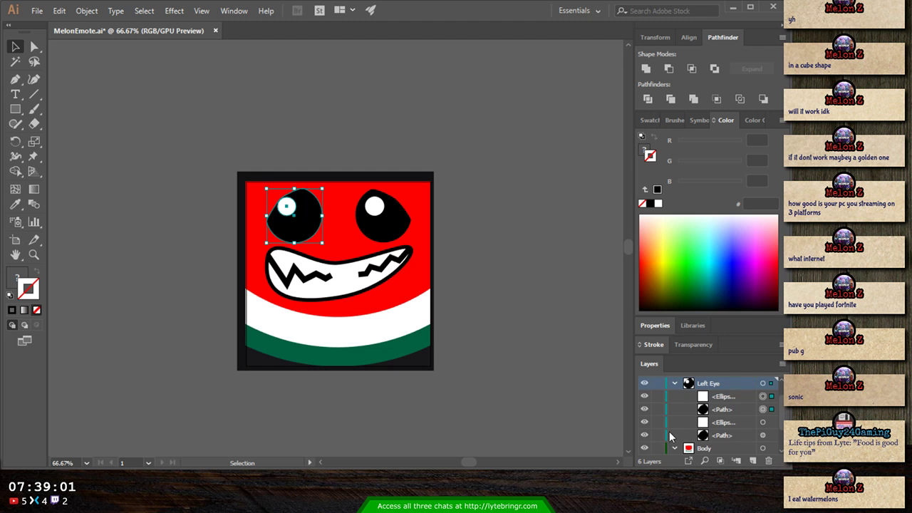
pyautogui.click(644, 435)
pyautogui.click(644, 422)
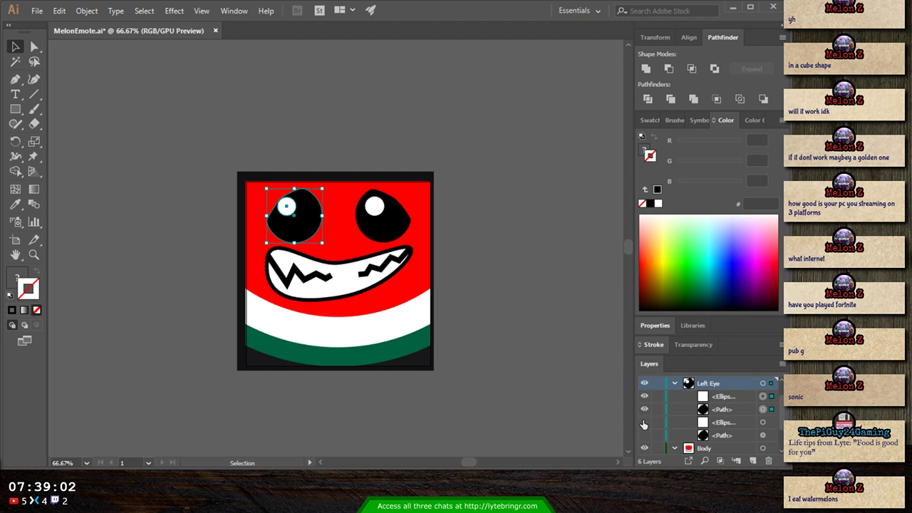
# - Recolour the visible left eye by filling its eye shape white and its small ellipse black
pyautogui.click(762, 409)
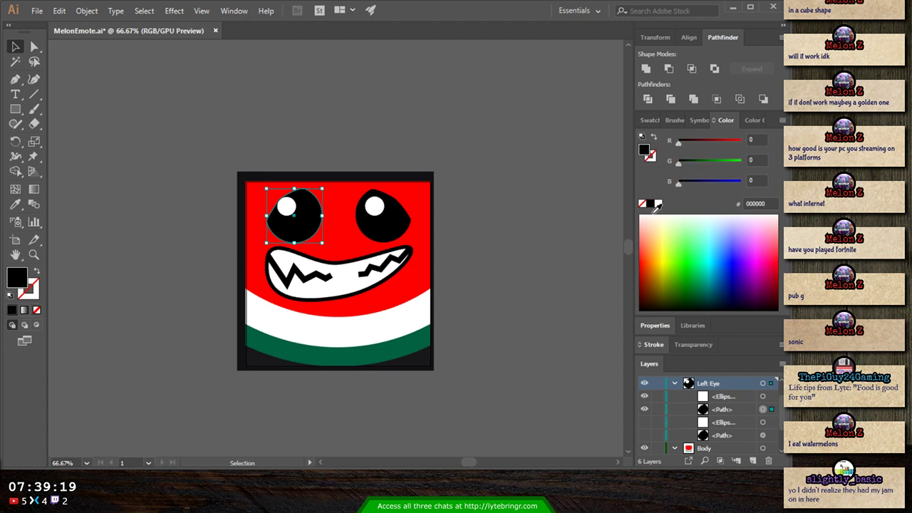
pyautogui.click(658, 204)
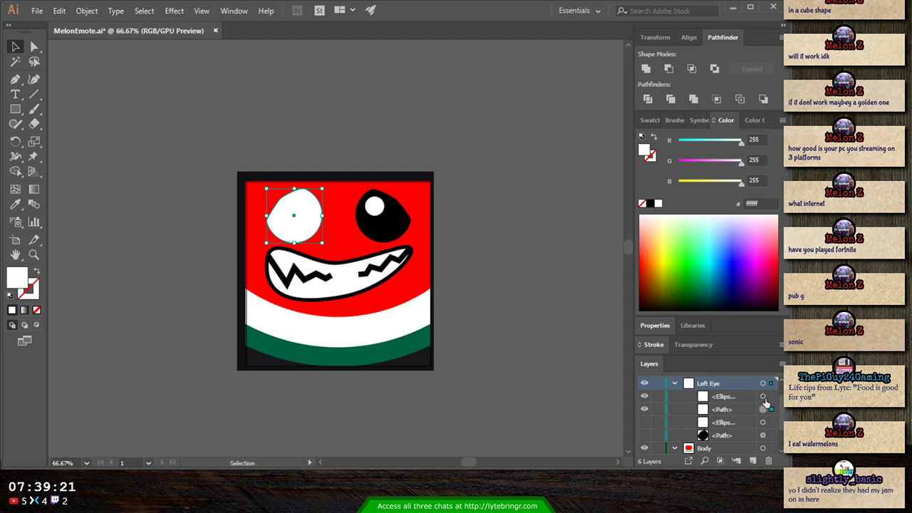
pyautogui.click(762, 396)
pyautogui.click(653, 204)
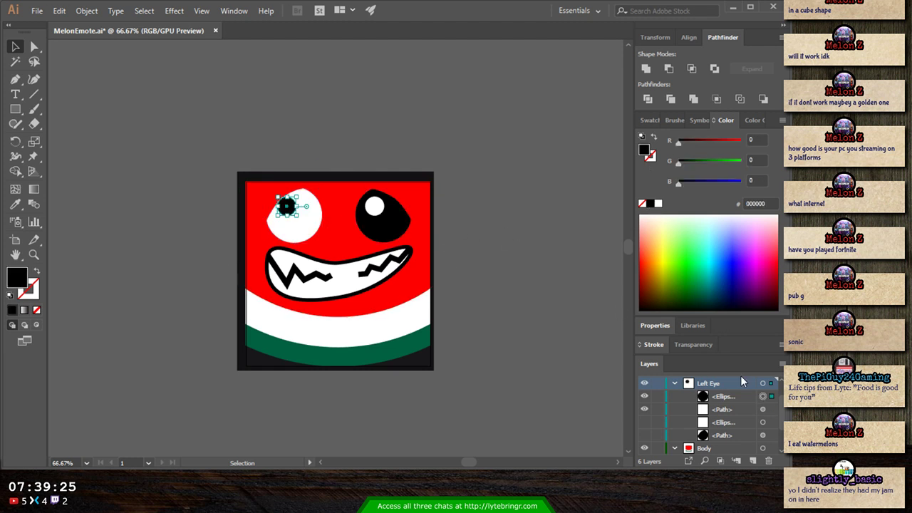
pyautogui.click(673, 382)
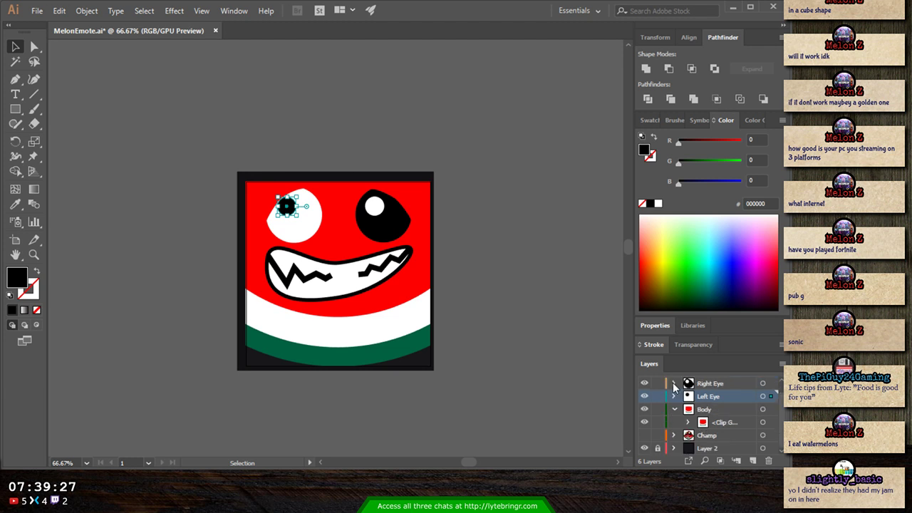
# - Duplicate the Right Eye artwork in place and hide the lower ellipse and path as a backup
pyautogui.click(673, 383)
pyautogui.click(761, 383)
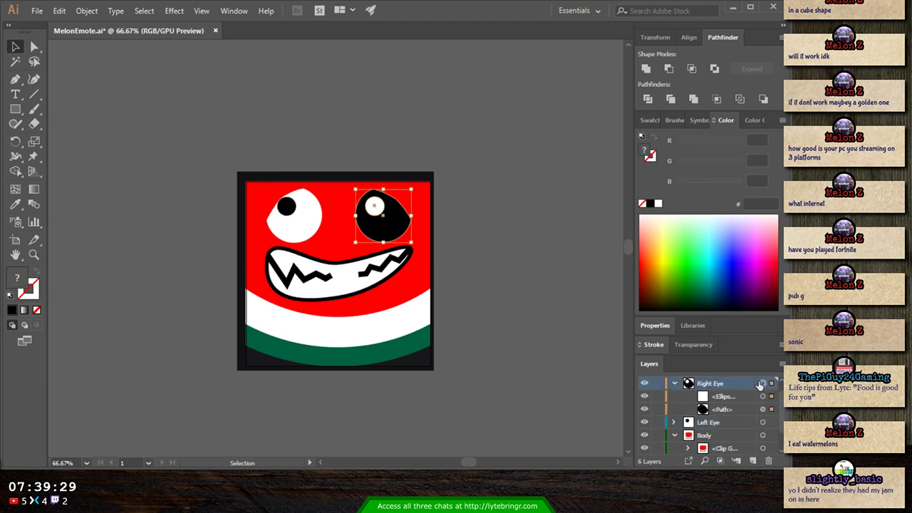
pyautogui.hotkey('ctrl', 'c')
pyautogui.hotkey('ctrl', 'f')
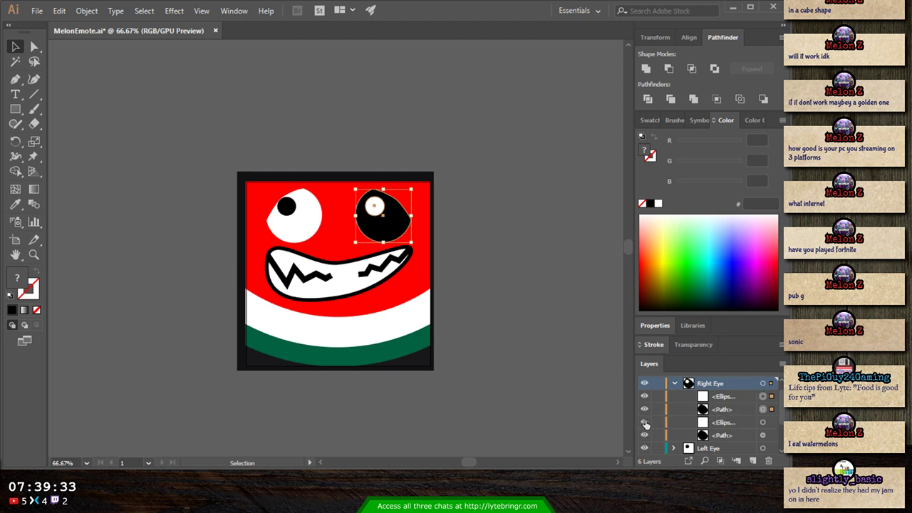
pyautogui.moveTo(644, 424); pyautogui.dragTo(644, 436)
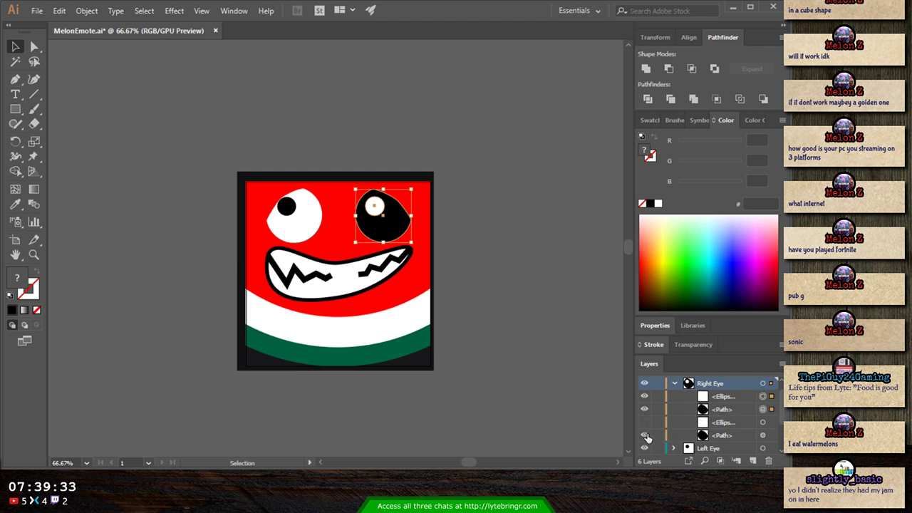
# - Fill the visible right eye shape white and its small ellipse black, leaving nothing selected
pyautogui.click(762, 409)
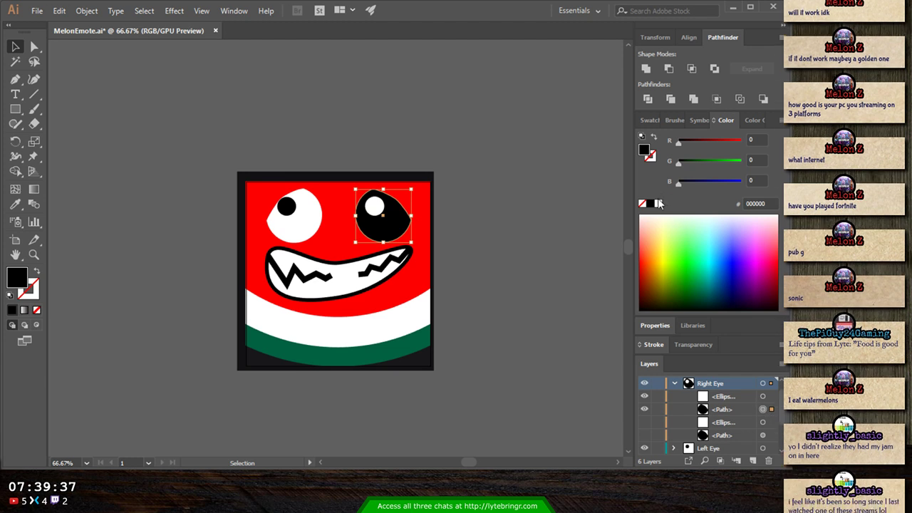
pyautogui.click(658, 203)
pyautogui.click(762, 396)
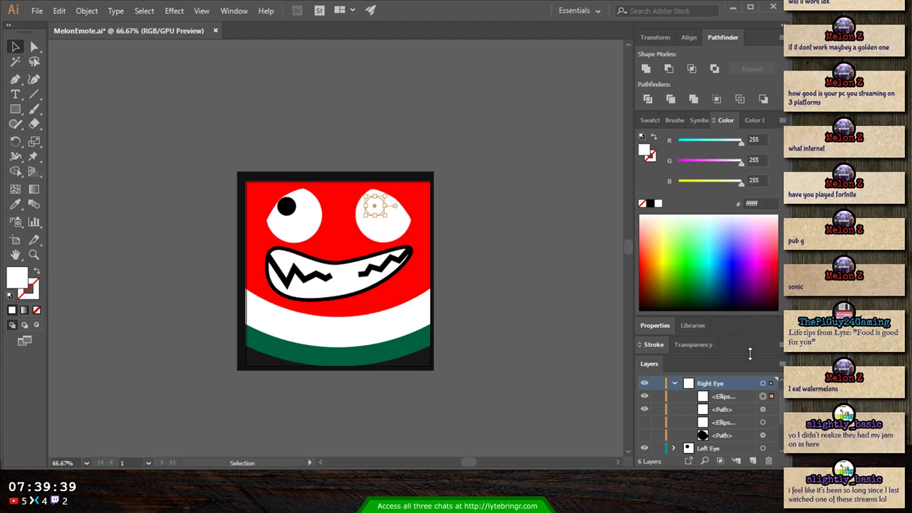
pyautogui.click(650, 203)
pyautogui.click(512, 266)
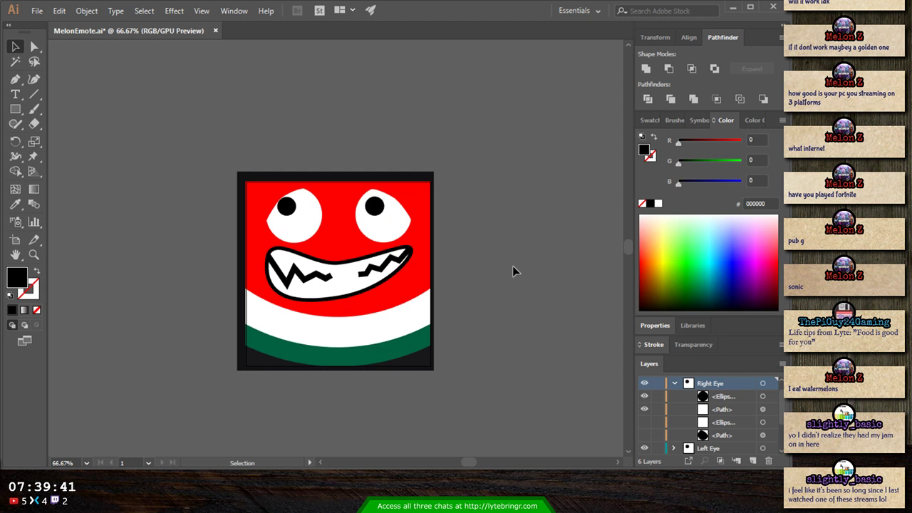
# - Add a 12 pt black stroke to the white eye shapes on the Right Eye and Left Eye layers, and deselect them
pyautogui.hotkey('ctrl', '0')
pyautogui.hotkey('ctrl', '-')
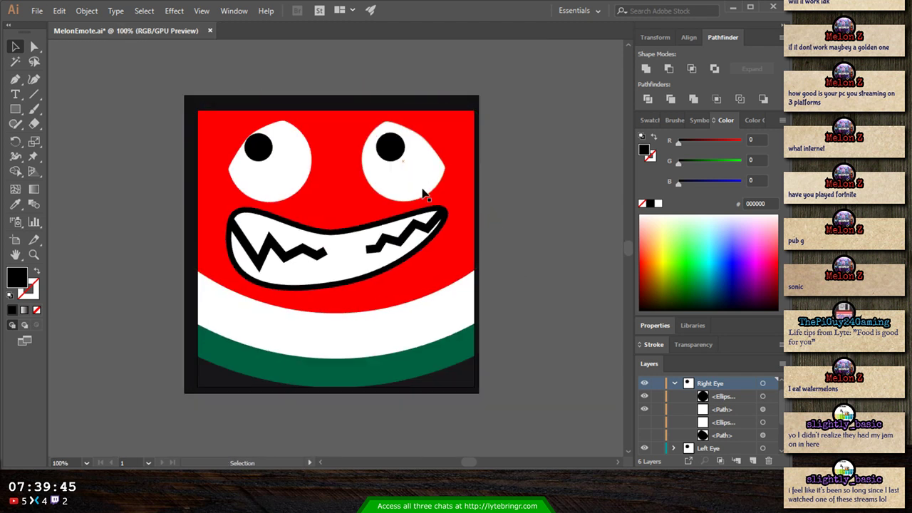
pyautogui.scroll(-1, 731, 410)
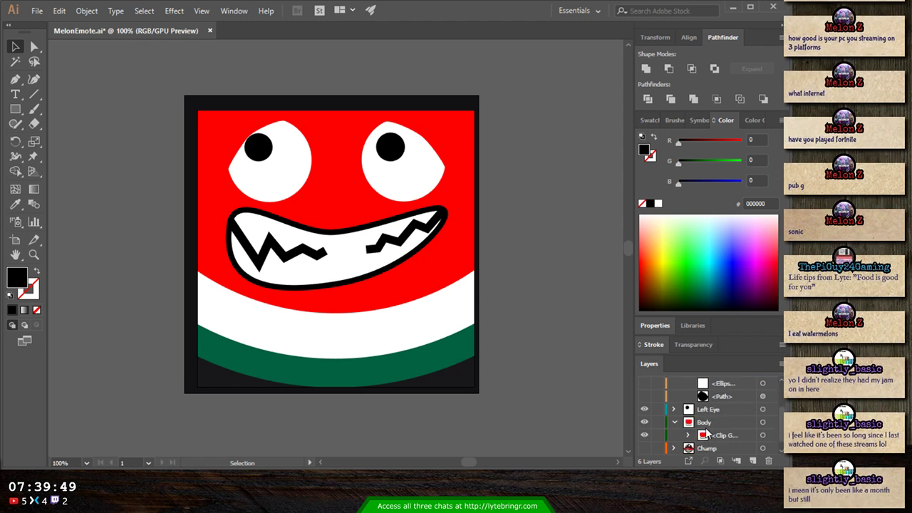
pyautogui.scroll(1, 705, 430)
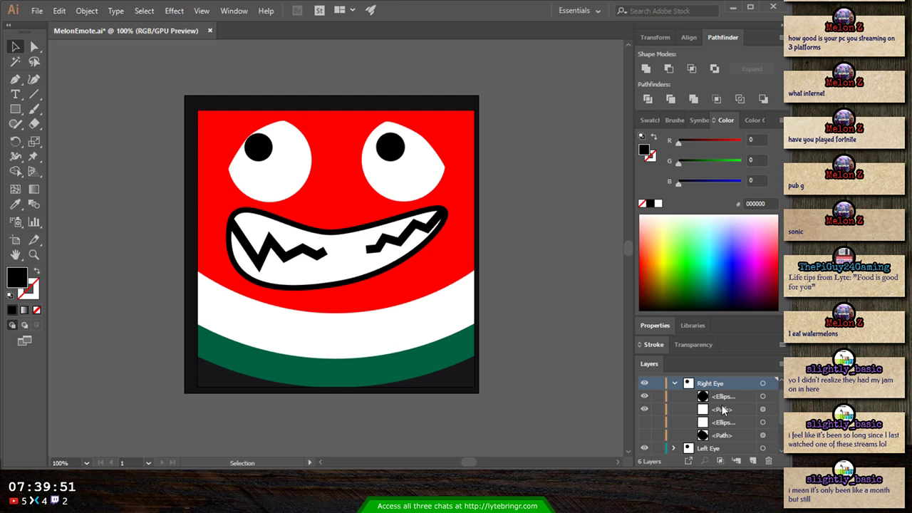
pyautogui.click(763, 409)
pyautogui.scroll(-1, 764, 413)
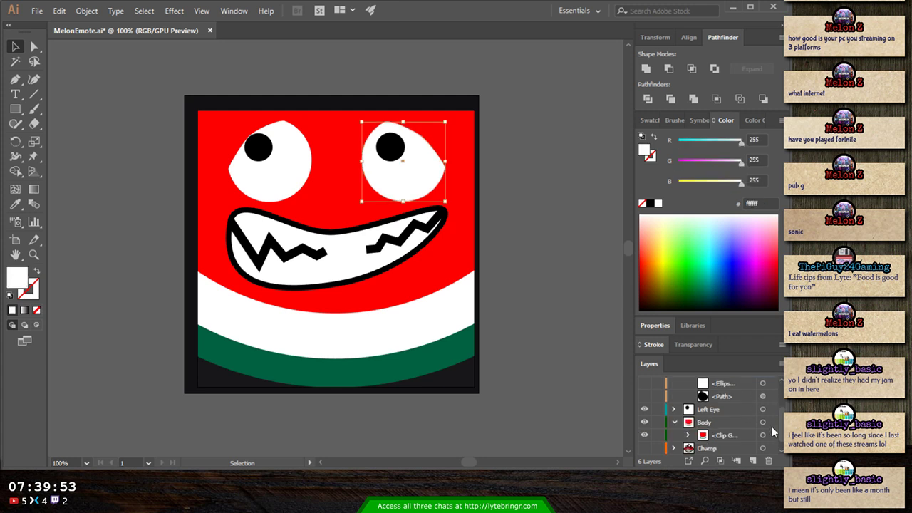
pyautogui.click(672, 409)
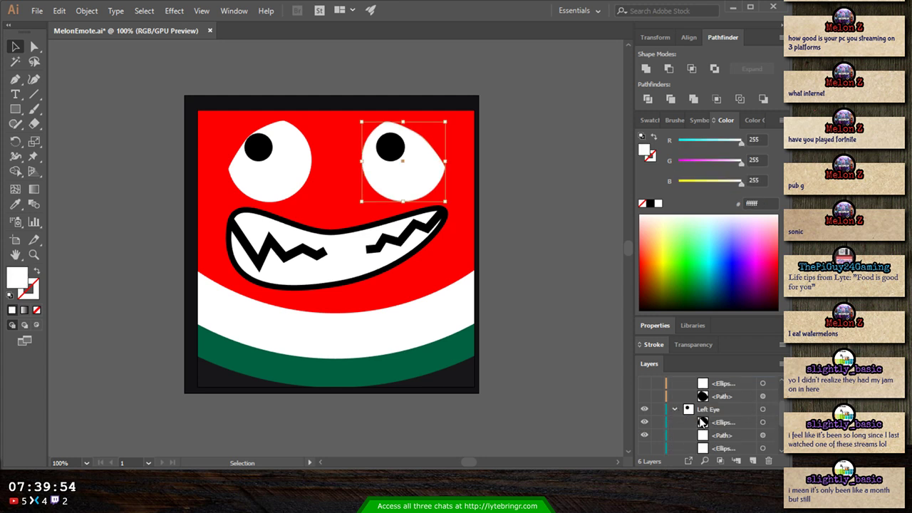
pyautogui.keyDown('shift'); pyautogui.click(762, 434); pyautogui.keyUp('shift')
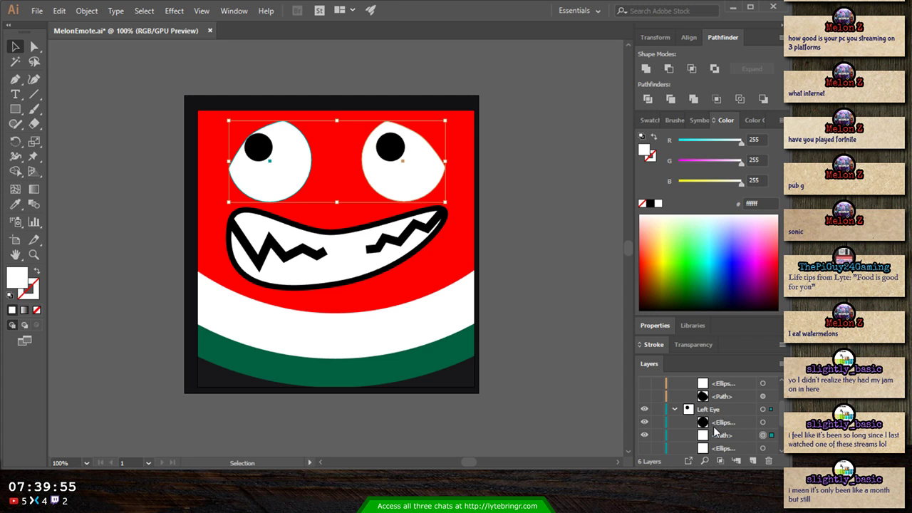
pyautogui.click(653, 345)
pyautogui.click(681, 341)
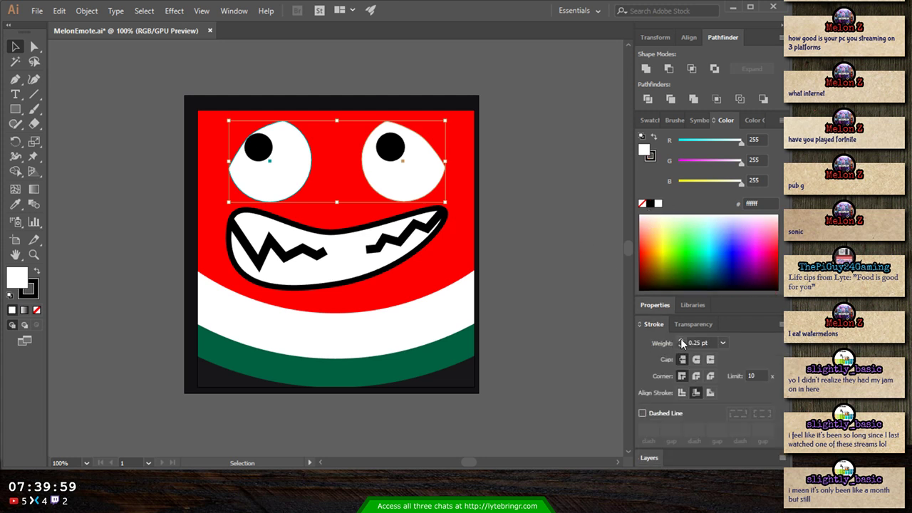
pyautogui.click(680, 340)
pyautogui.click(680, 340)
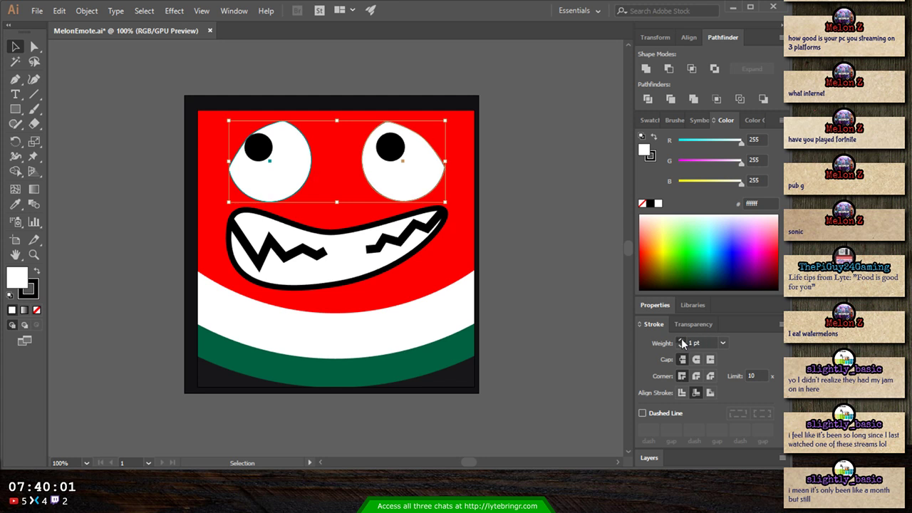
pyautogui.click(680, 339)
pyautogui.click(680, 340)
pyautogui.click(680, 340)
pyautogui.click(681, 340)
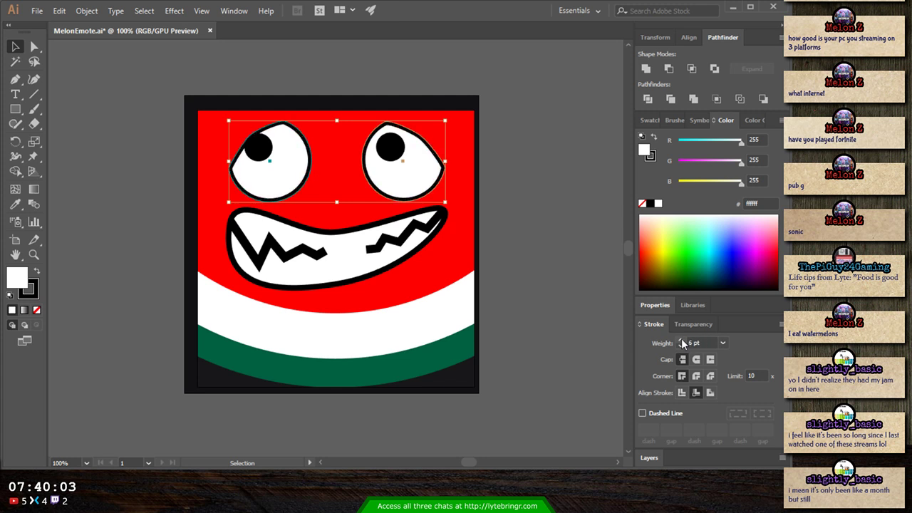
pyautogui.click(680, 340)
pyautogui.click(680, 340)
pyautogui.click(680, 340)
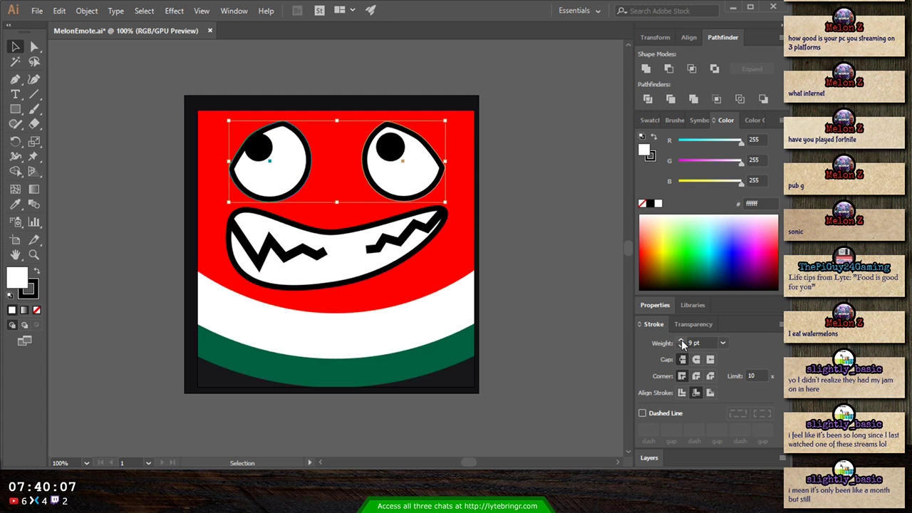
pyautogui.click(681, 340)
pyautogui.click(681, 340)
pyautogui.click(682, 339)
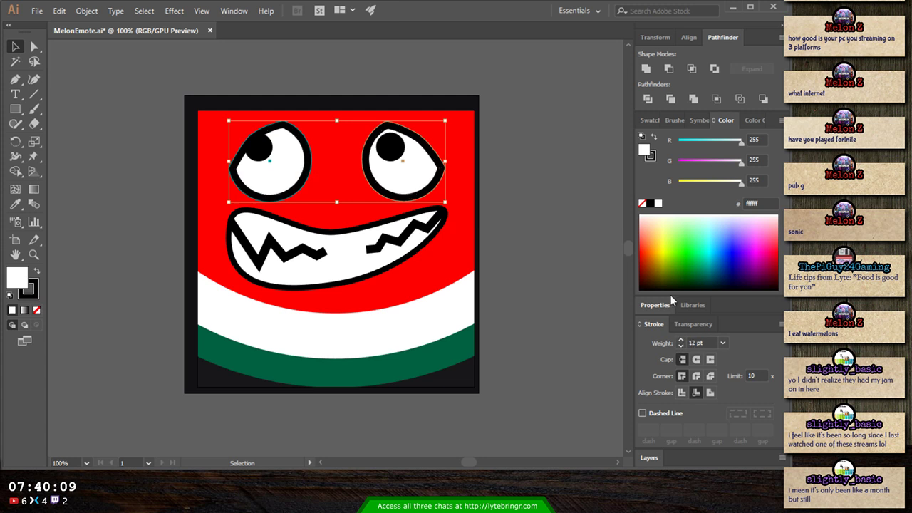
pyautogui.click(551, 263)
# - Examine how the emote with outlined white eyes reads at zoom levels from 6.25% up to 150%
pyautogui.hotkey('ctrl', '-')
pyautogui.hotkey('ctrl', '-')
pyautogui.hotkey('ctrl', '-')
pyautogui.hotkey('ctrl', '-')
pyautogui.hotkey('ctrl', '-')
pyautogui.hotkey('ctrl', '-')
pyautogui.hotkey('ctrl', '-')
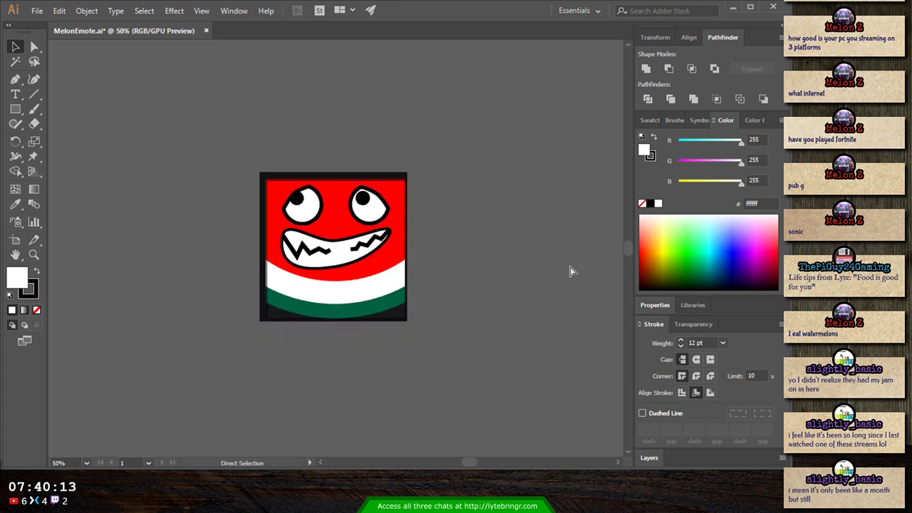
pyautogui.hotkey('ctrl', '-')
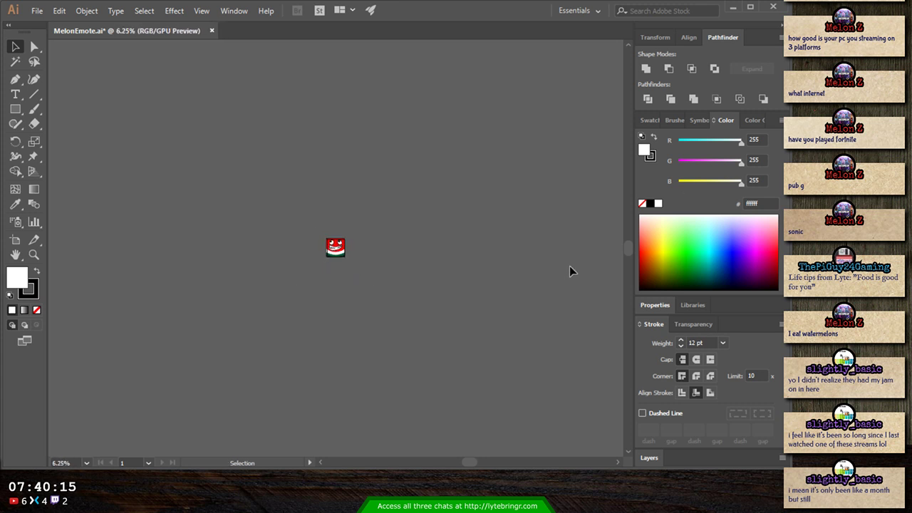
pyautogui.hotkey('ctrl', '+')
pyautogui.hotkey('ctrl', '+')
pyautogui.hotkey('ctrl', '+')
pyautogui.hotkey('ctrl', '+')
pyautogui.hotkey('ctrl', '+')
pyautogui.hotkey('ctrl', '+')
pyautogui.hotkey('ctrl', '+')
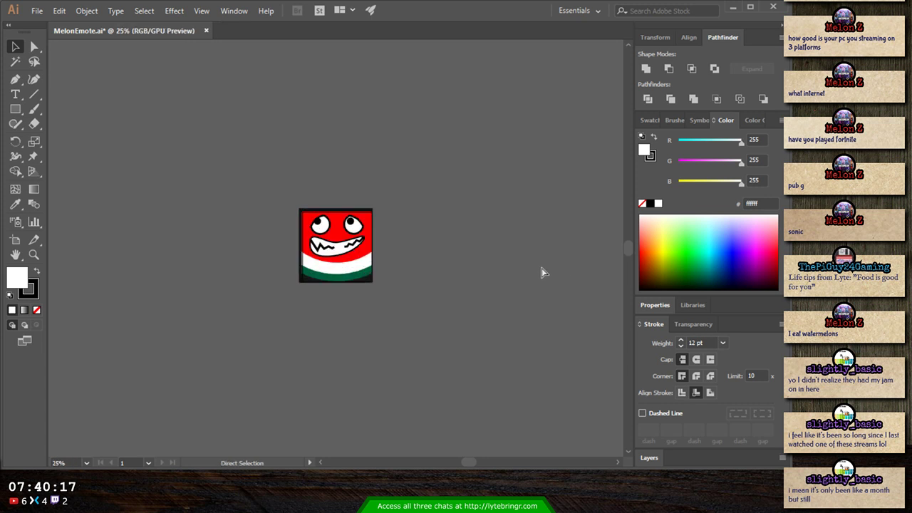
pyautogui.hotkey('ctrl', '+')
pyautogui.hotkey('ctrl', '+')
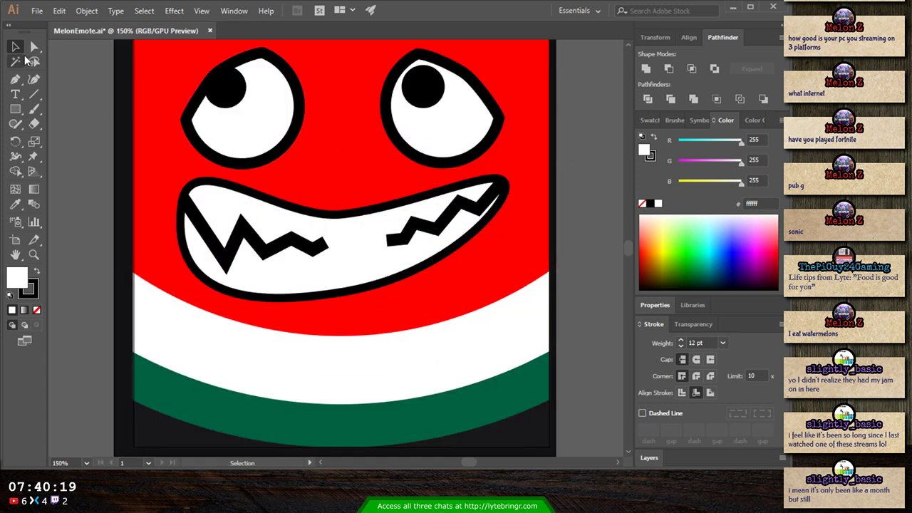
# - Enlarge the black pupils of both eyes by roughly a third, extending them downward and to the right
pyautogui.click(232, 95)
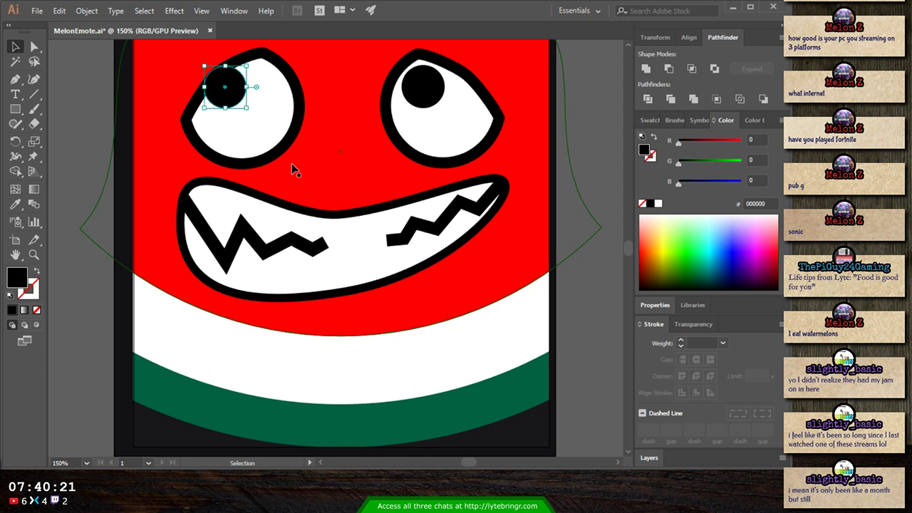
pyautogui.moveTo(246, 108); pyautogui.dragTo(263, 125)
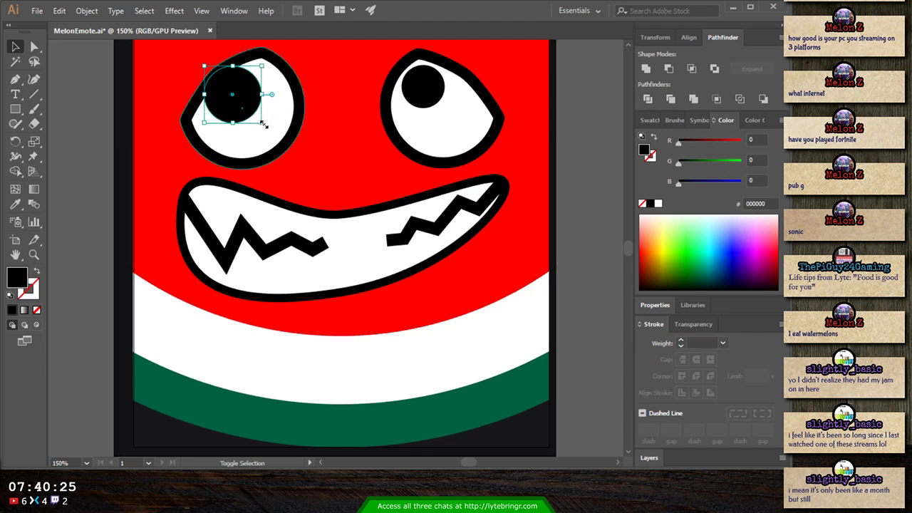
pyautogui.click(423, 86)
pyautogui.moveTo(445, 107); pyautogui.dragTo(463, 125)
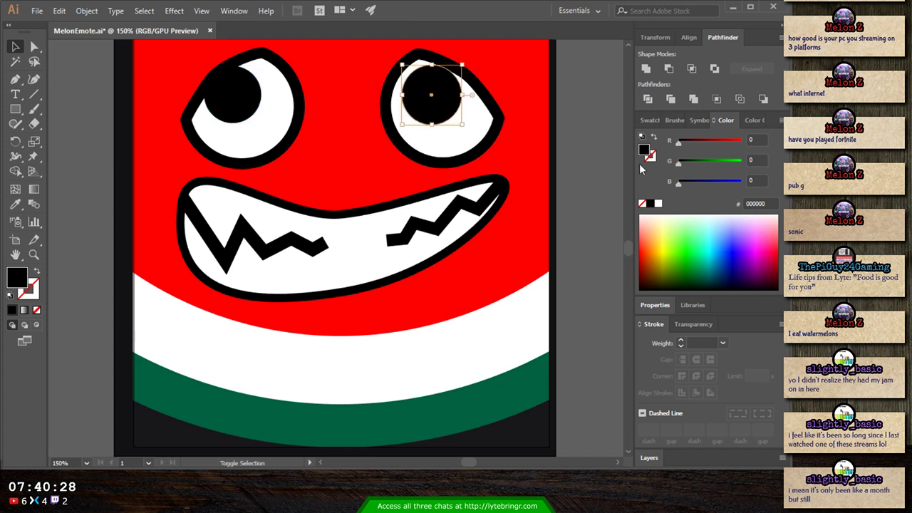
pyautogui.click(601, 176)
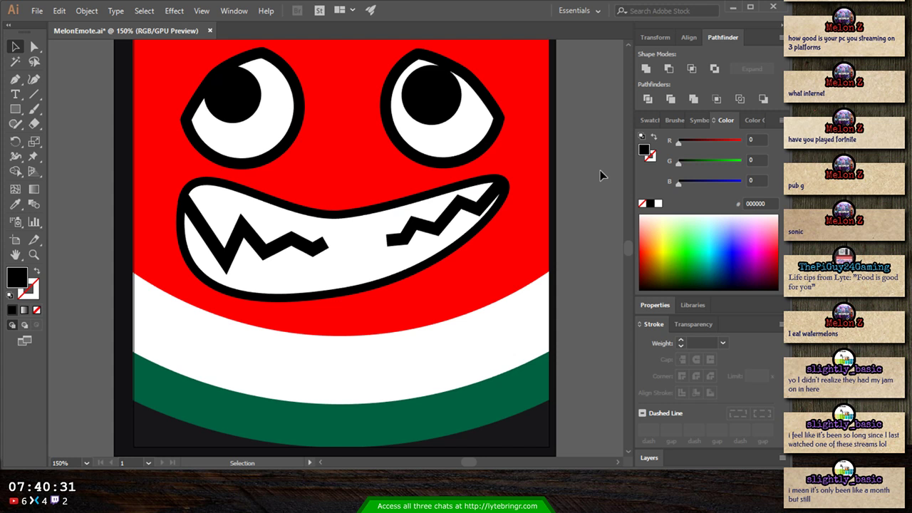
# - Examine how the larger pupils read at zoom levels from 6.25% up to 150%
pyautogui.hotkey('ctrl', '-')
pyautogui.hotkey('ctrl', '-')
pyautogui.hotkey('ctrl', '-')
pyautogui.hotkey('ctrl', '-')
pyautogui.hotkey('ctrl', '-')
pyautogui.hotkey('ctrl', '-')
pyautogui.hotkey('ctrl', '-')
pyautogui.hotkey('ctrl', '-')
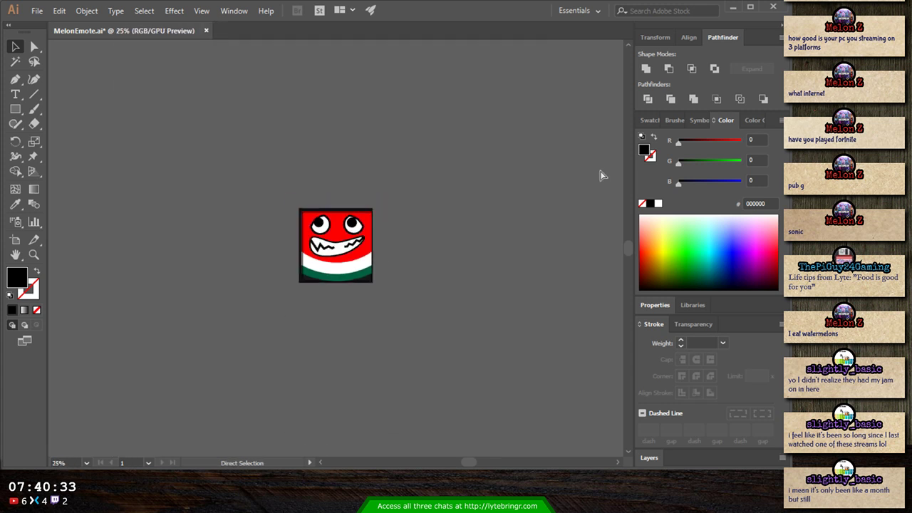
pyautogui.hotkey('ctrl', '-')
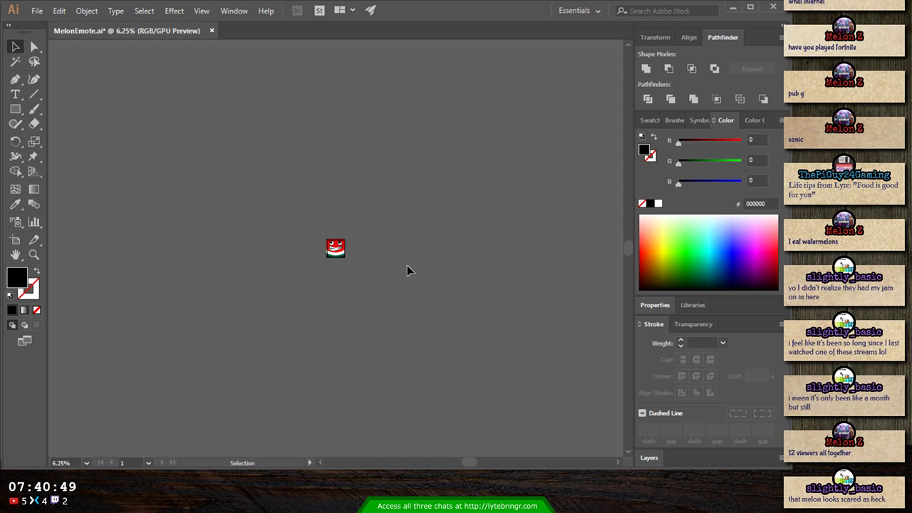
pyautogui.hotkey('ctrl', '+')
pyautogui.hotkey('ctrl', '+')
pyautogui.hotkey('ctrl', '+')
pyautogui.hotkey('ctrl', '+')
pyautogui.hotkey('ctrl', '+')
pyautogui.hotkey('ctrl', '+')
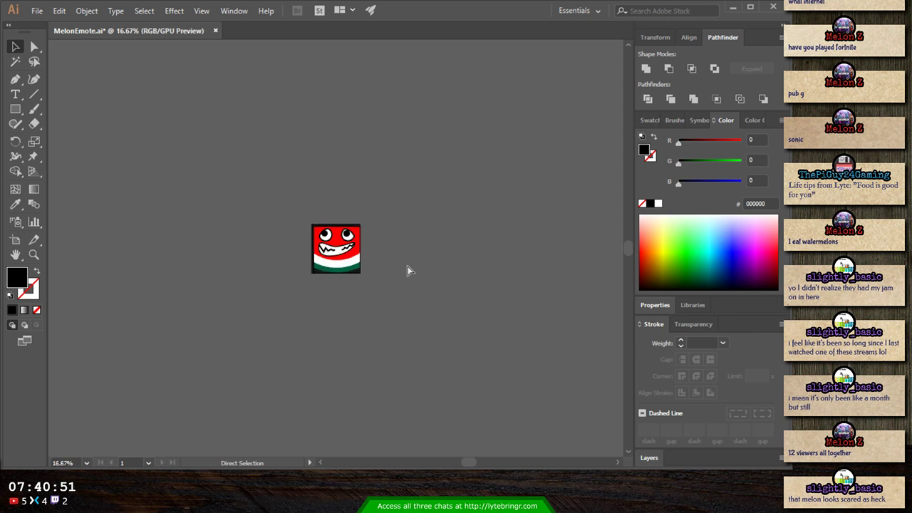
pyautogui.hotkey('ctrl', '+')
pyautogui.hotkey('ctrl', '+')
pyautogui.hotkey('ctrl', '+')
pyautogui.hotkey('ctrl', '+')
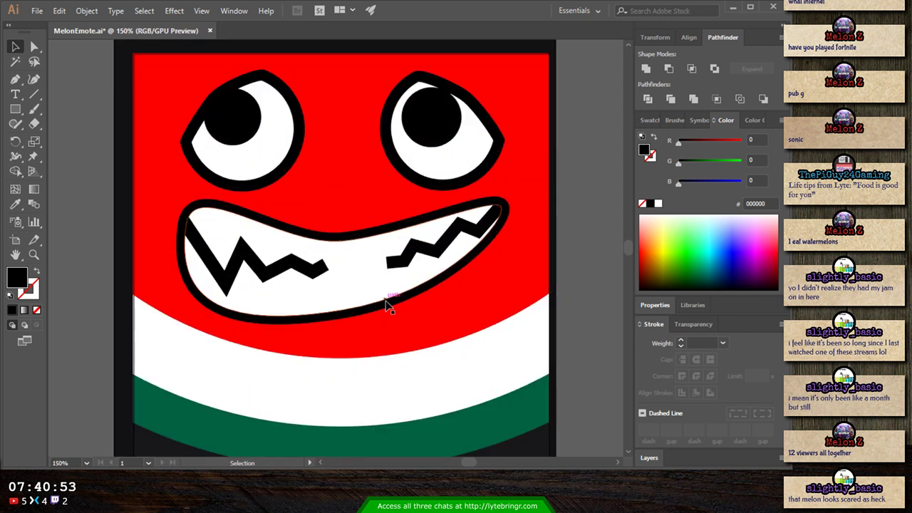
# - Collapse the Right Eye and Left Eye layers and move the Mouth artwork down until it overlaps the white rind band
pyautogui.click(649, 457)
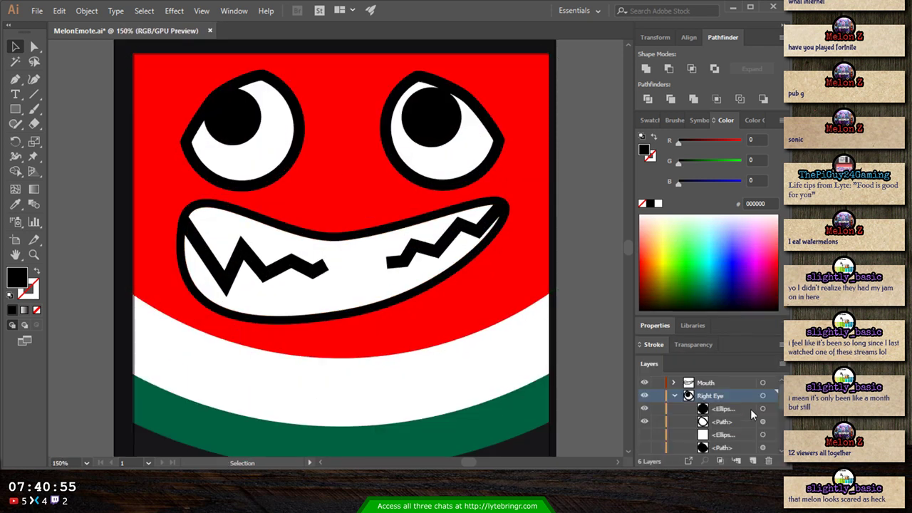
pyautogui.click(674, 395)
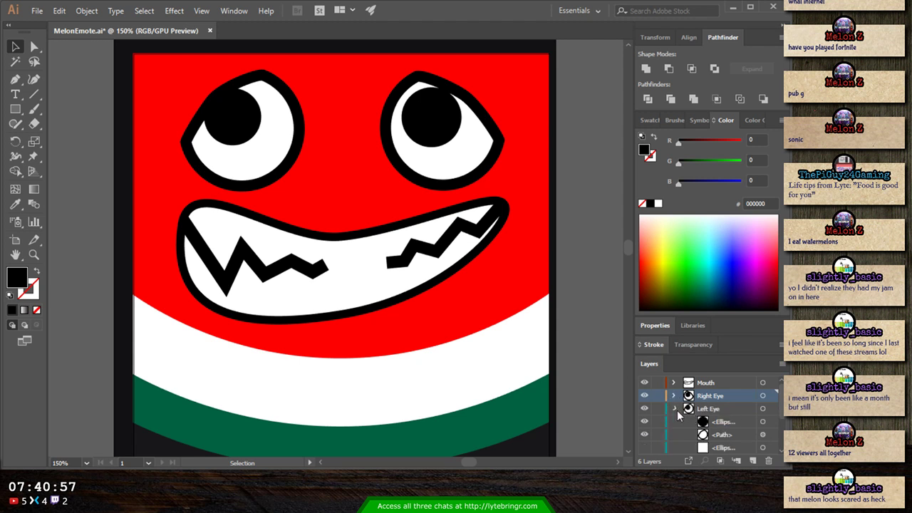
pyautogui.click(674, 408)
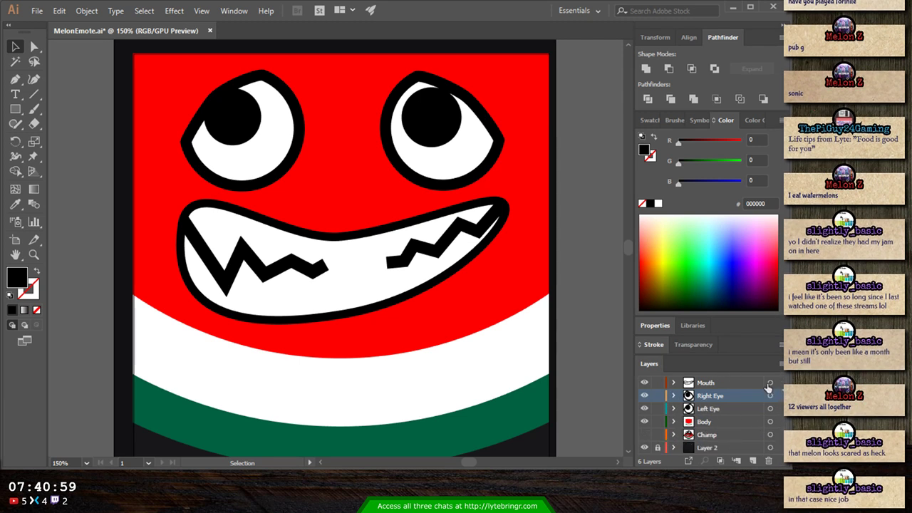
pyautogui.click(770, 383)
pyautogui.hotkey('shift', 'Down')
pyautogui.hotkey('shift', 'Down')
pyautogui.hotkey('shift', 'Down')
pyautogui.hotkey('shift', 'Down')
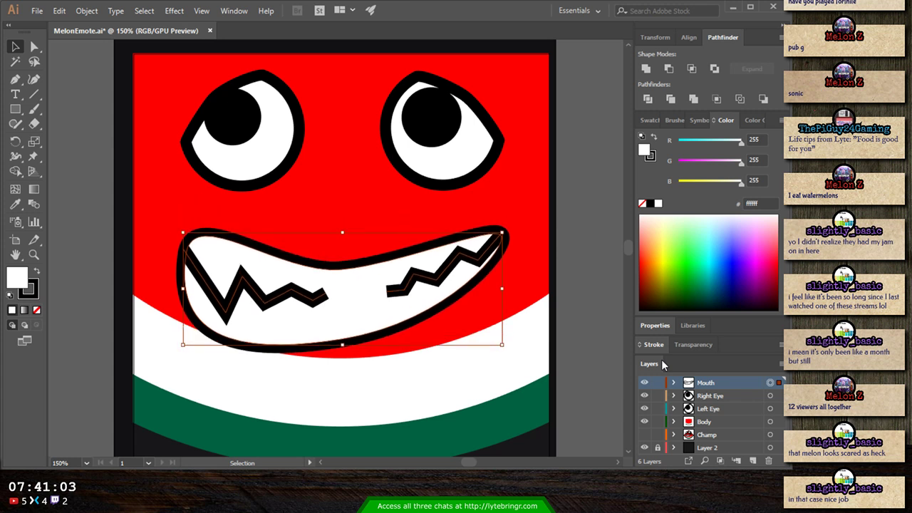
pyautogui.hotkey('shift', 'Down')
pyautogui.hotkey('shift', 'Down')
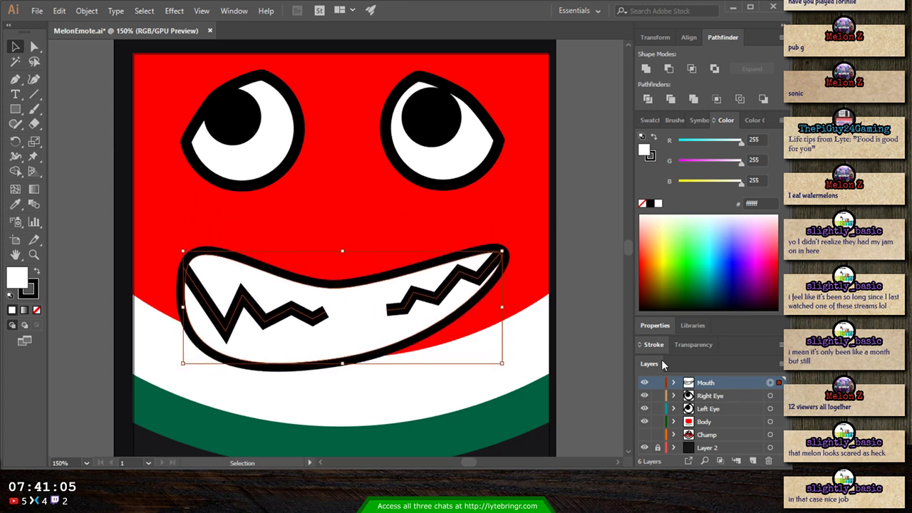
pyautogui.hotkey('shift', 'Up')
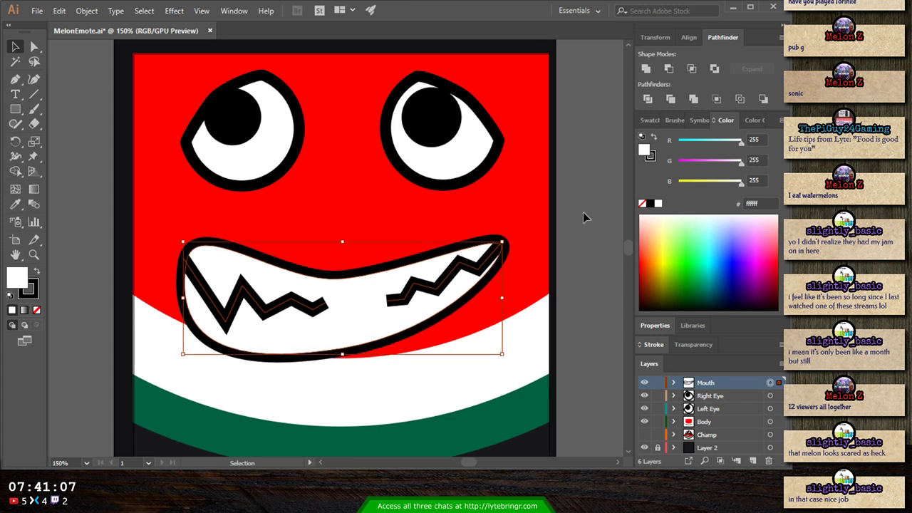
# - Enlarge both complete eyes by roughly a fifth to a quarter, extending them downward and toward the middle of the face
pyautogui.click(770, 396)
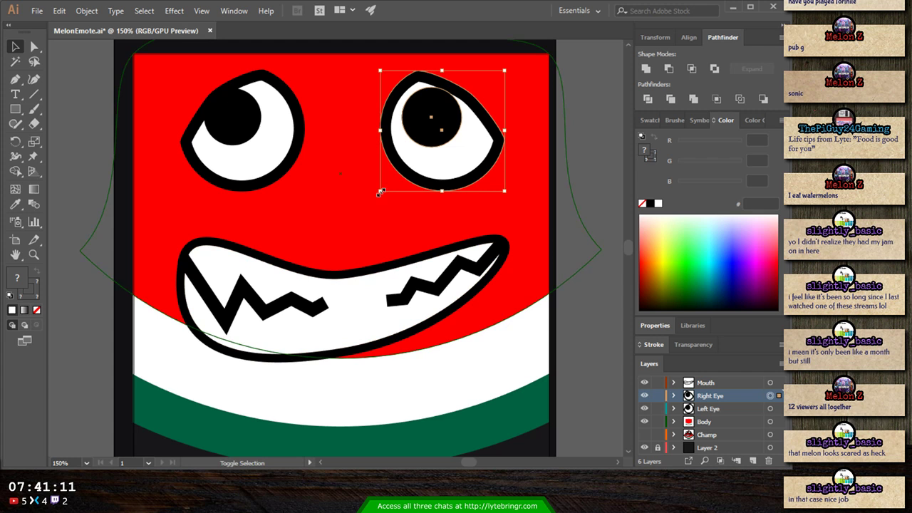
pyautogui.moveTo(379, 193); pyautogui.dragTo(349, 221)
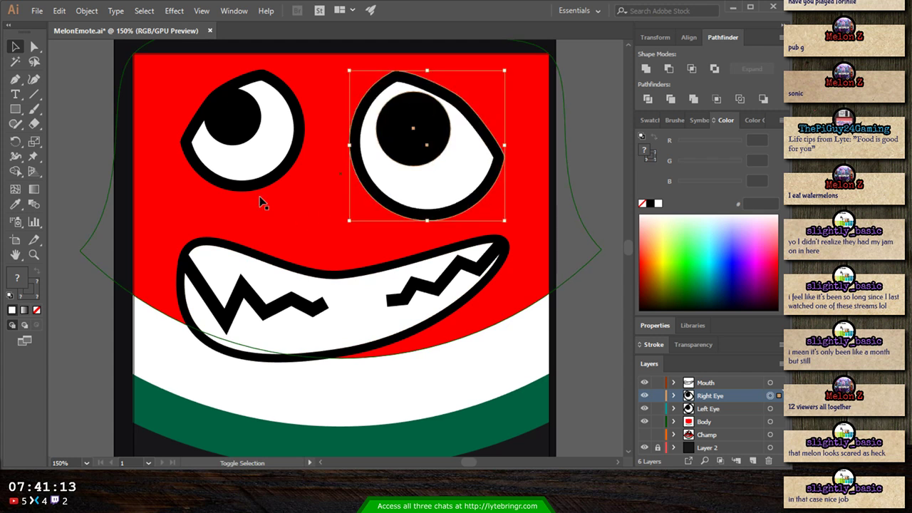
pyautogui.click(771, 408)
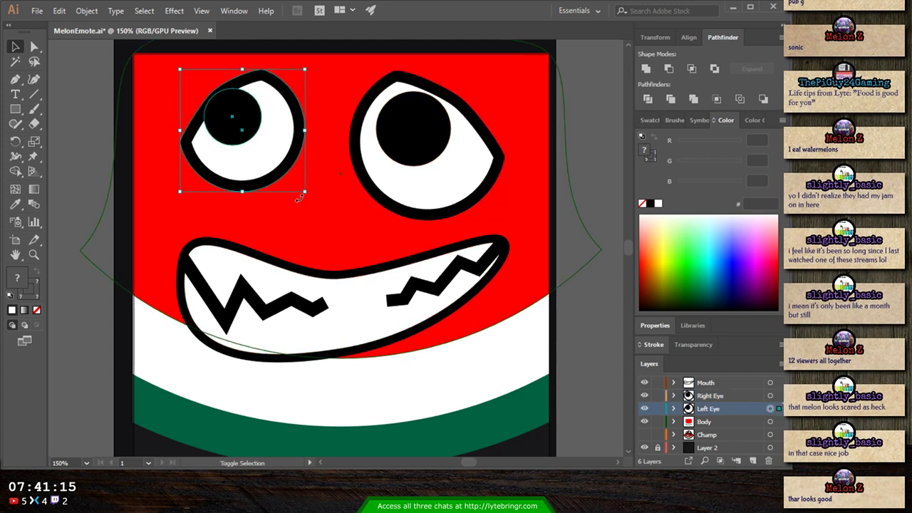
pyautogui.moveTo(304, 192); pyautogui.dragTo(329, 227)
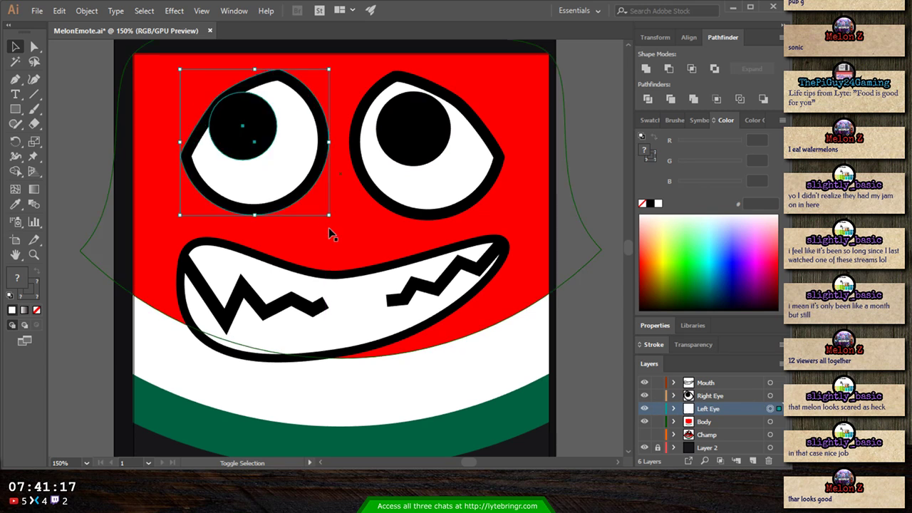
pyautogui.click(600, 206)
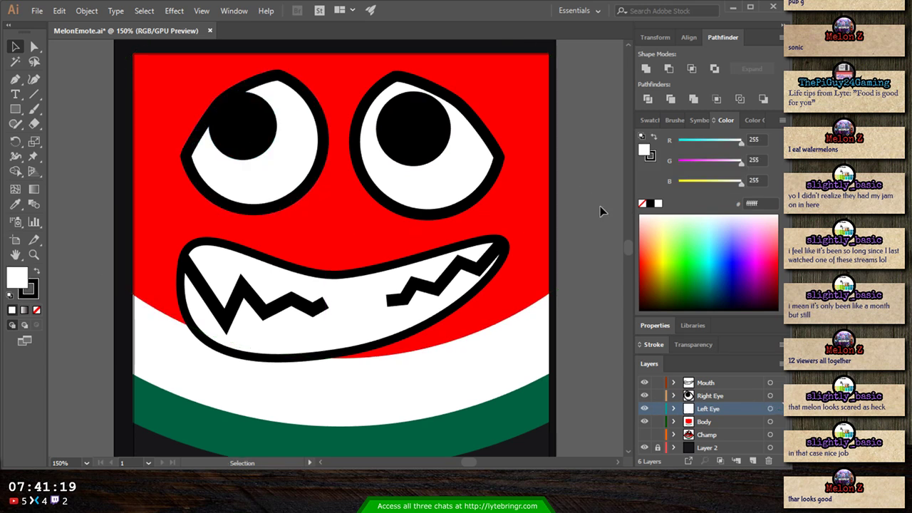
# - Examine how the emote with larger eyes and lowered mouth reads at zoom levels from 6.25% up to 150%
pyautogui.hotkey('ctrl', '-')
pyautogui.hotkey('ctrl', '-')
pyautogui.hotkey('ctrl', '-')
pyautogui.hotkey('ctrl', '-')
pyautogui.hotkey('ctrl', '-')
pyautogui.hotkey('ctrl', '-')
pyautogui.hotkey('ctrl', '-')
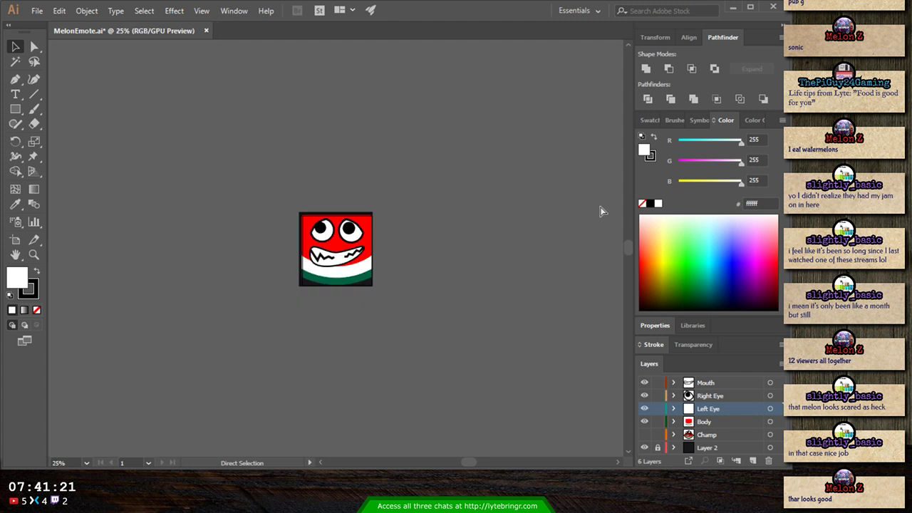
pyautogui.hotkey('ctrl', '-')
pyautogui.hotkey('ctrl', '-')
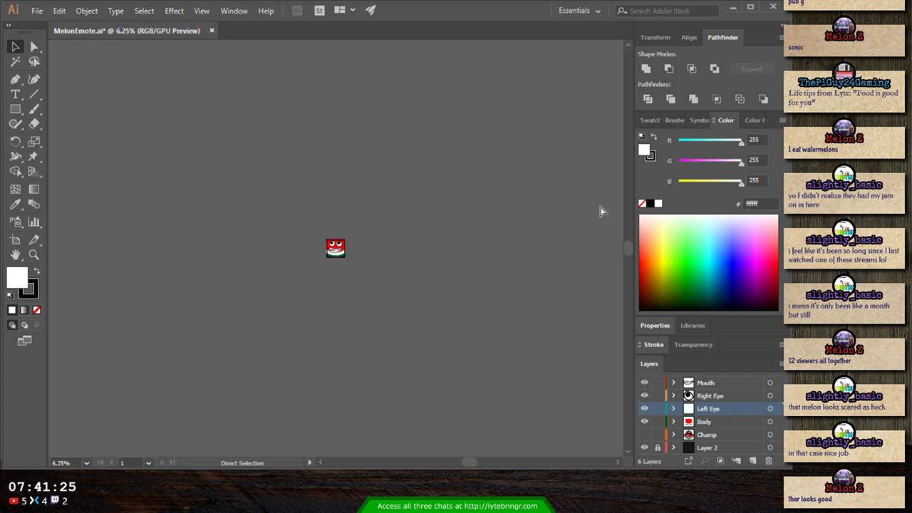
pyautogui.hotkey('ctrl', '0')
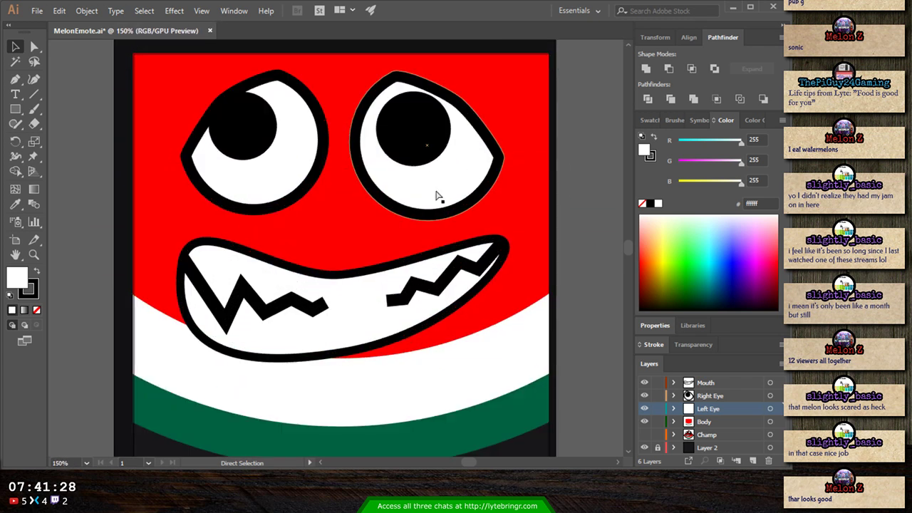
# - Shrink the black pupil on the Right Eye layer slightly to match the size of the Left Eye pupil
pyautogui.click(417, 137)
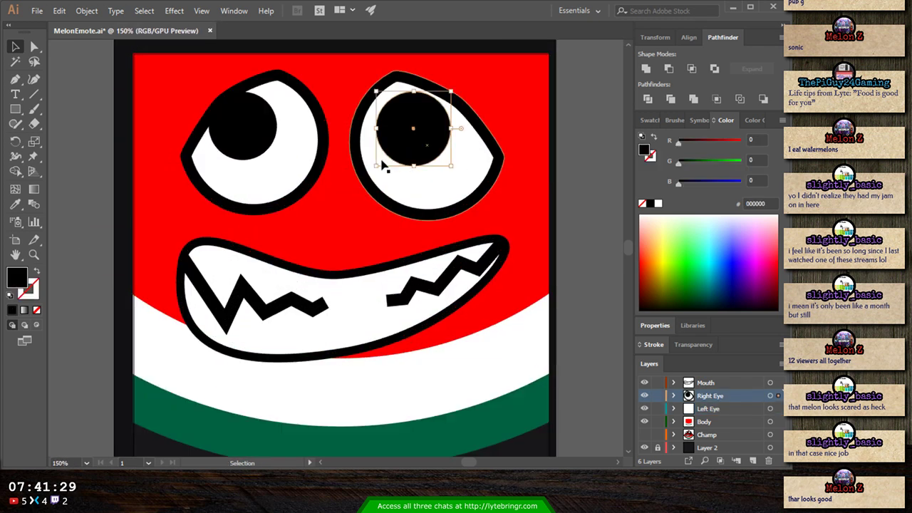
pyautogui.moveTo(381, 163); pyautogui.dragTo(383, 161)
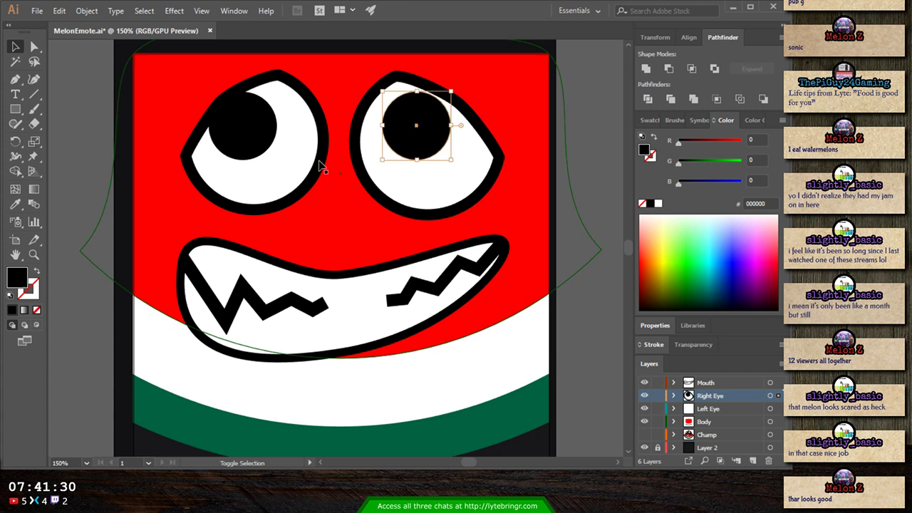
pyautogui.click(249, 148)
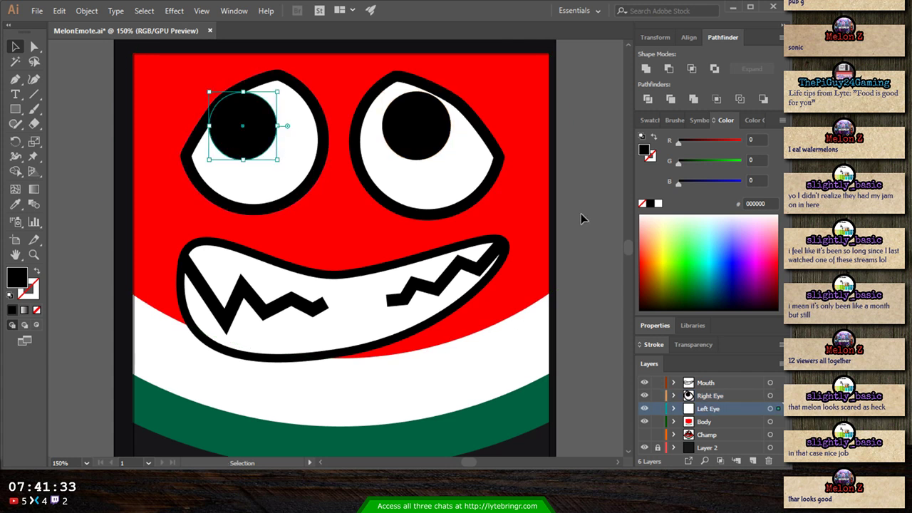
# - Thicken the black stroke of the mouth outline and zigzag teeth to 20 pt
pyautogui.click(444, 313)
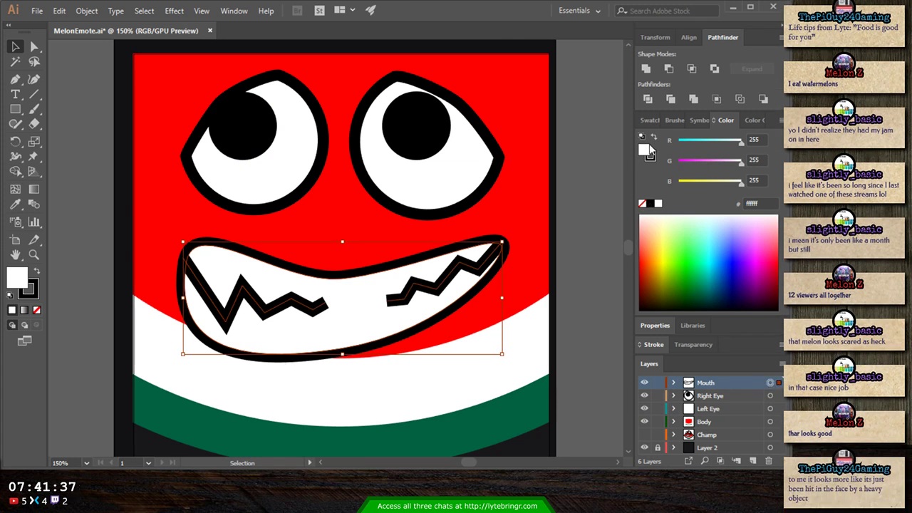
pyautogui.click(653, 345)
pyautogui.click(681, 340)
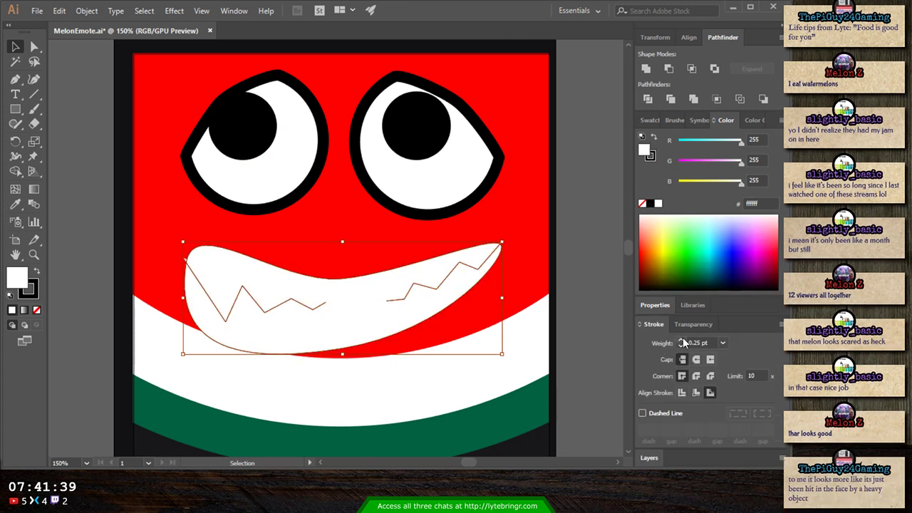
pyautogui.click(681, 340)
pyautogui.click(681, 341)
pyautogui.click(681, 340)
pyautogui.click(681, 341)
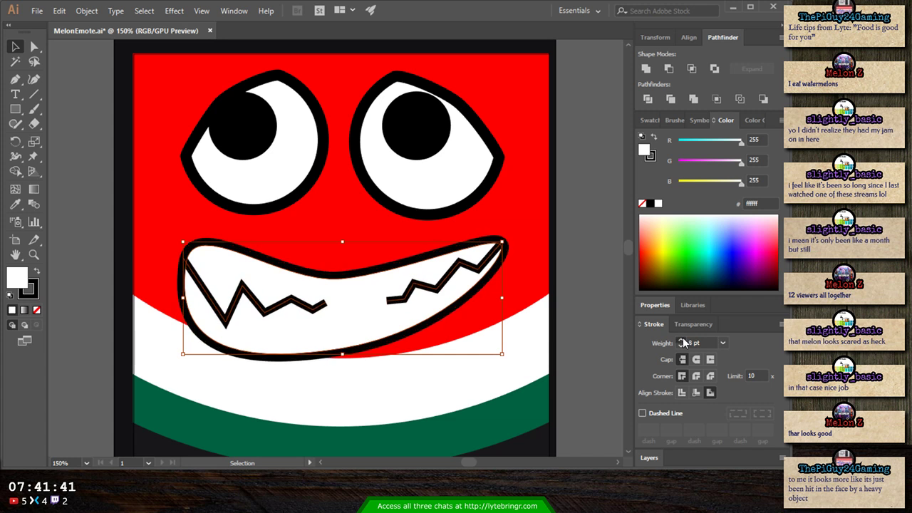
pyautogui.click(681, 340)
pyautogui.click(681, 341)
pyautogui.click(681, 340)
pyautogui.click(681, 341)
pyautogui.click(681, 342)
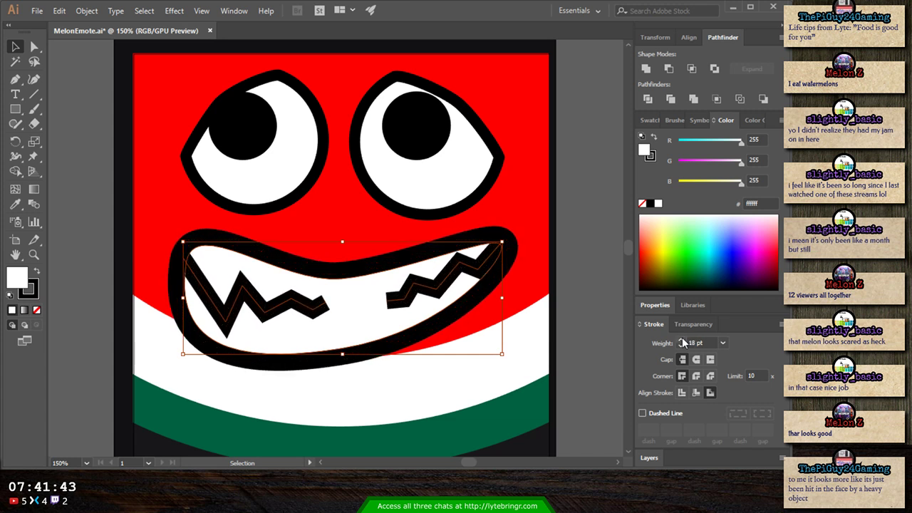
pyautogui.click(681, 341)
pyautogui.click(681, 341)
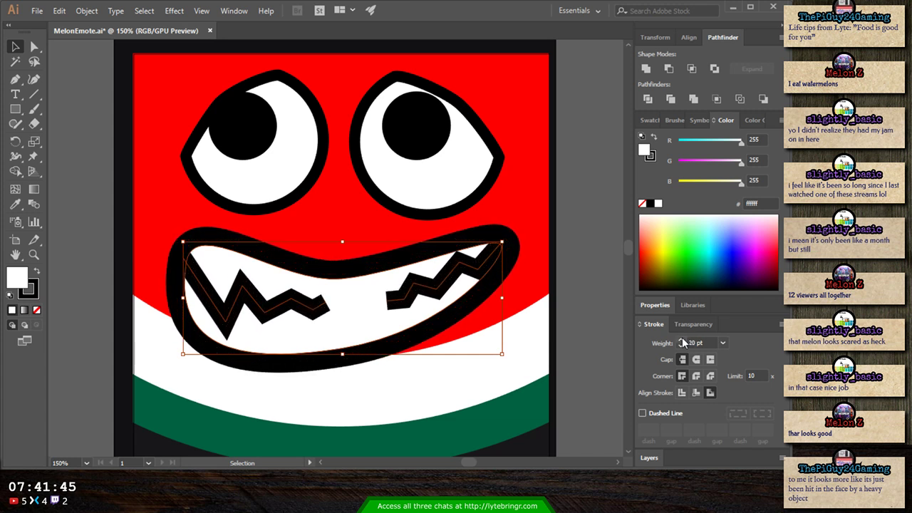
# - Try a 20 pt stroke weight on the white shapes of both eyes
pyautogui.click(473, 199)
pyautogui.keyDown('shift'); pyautogui.click(296, 191); pyautogui.keyUp('shift')
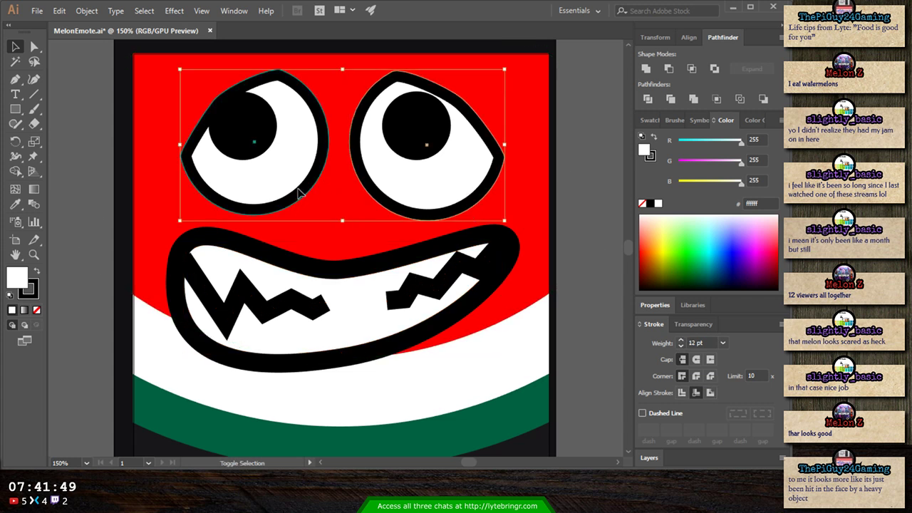
pyautogui.click(681, 344)
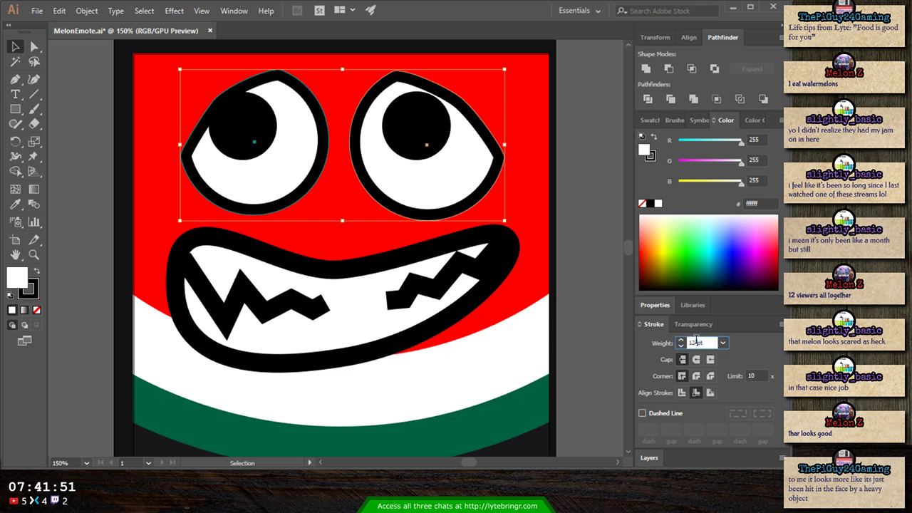
pyautogui.write('20')
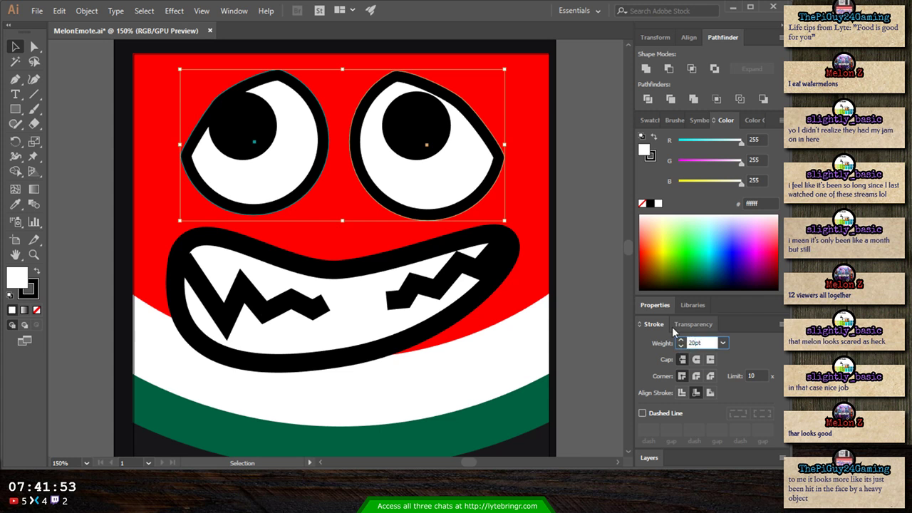
pyautogui.click(697, 359)
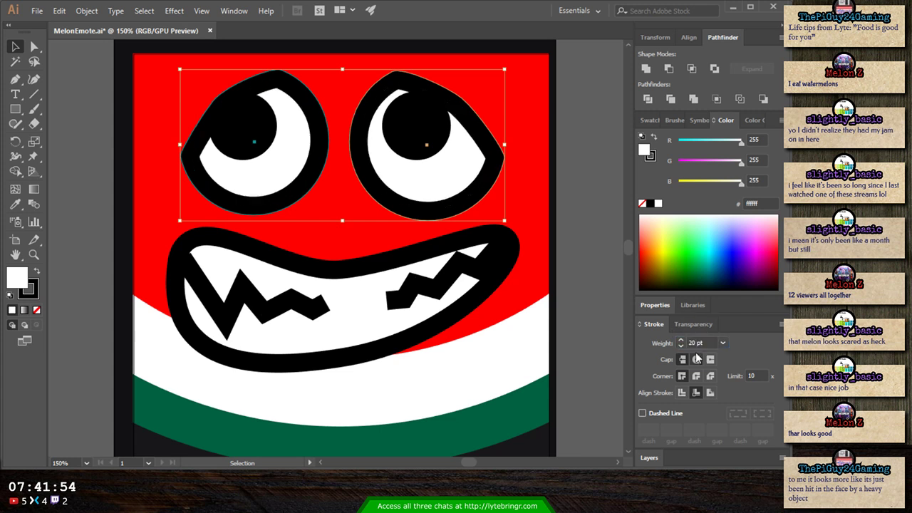
# - Deselect the eyes and examine how the emote with 20 pt outlines reads at zoom levels down to 6.25%
pyautogui.click(609, 292)
pyautogui.hotkey('ctrl', '-')
pyautogui.hotkey('ctrl', '-')
pyautogui.hotkey('ctrl', '-')
pyautogui.hotkey('ctrl', '-')
pyautogui.hotkey('ctrl', '-')
pyautogui.hotkey('ctrl', '-')
pyautogui.hotkey('ctrl', '-')
pyautogui.hotkey('ctrl', '-')
pyautogui.hotkey('ctrl', '-')
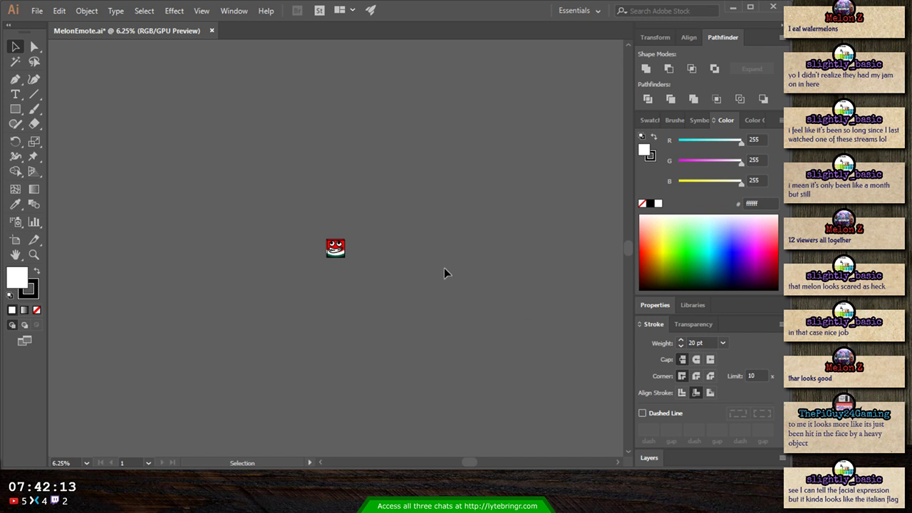
# - Undo the stroke weight change on both eyes
pyautogui.press('a')
pyautogui.hotkey('ctrl', '1')
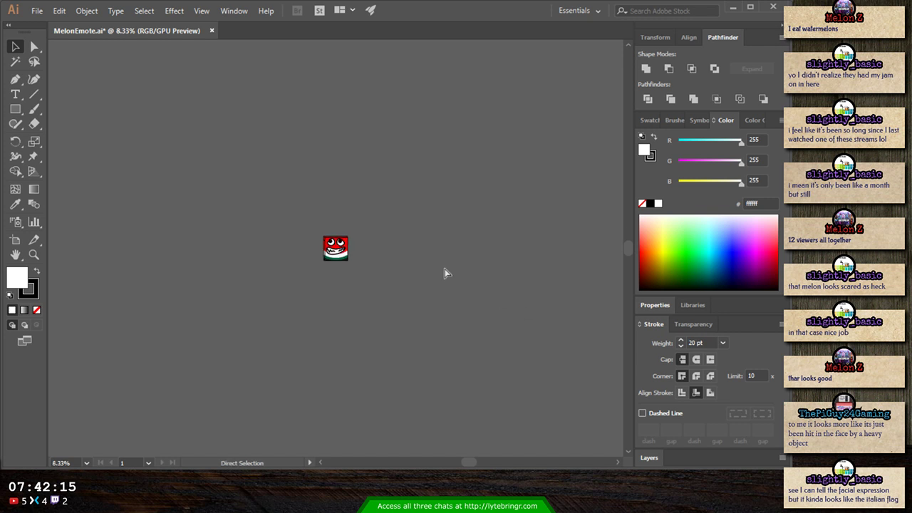
pyautogui.hotkey('ctrl', '+')
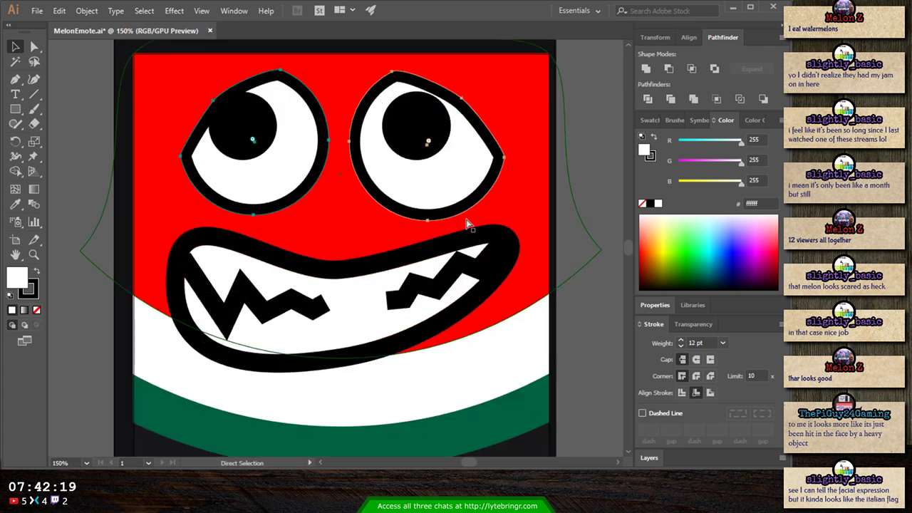
# - Examine how the thick mouth outline with thinner eye outlines reads at zoom levels from 4.17% up to 50%
pyautogui.hotkey('ctrl', '-')
pyautogui.hotkey('ctrl', '-')
pyautogui.hotkey('ctrl', '-')
pyautogui.hotkey('ctrl', '-')
pyautogui.hotkey('ctrl', '-')
pyautogui.hotkey('ctrl', '-')
pyautogui.hotkey('ctrl', '-')
pyautogui.hotkey('ctrl', '-')
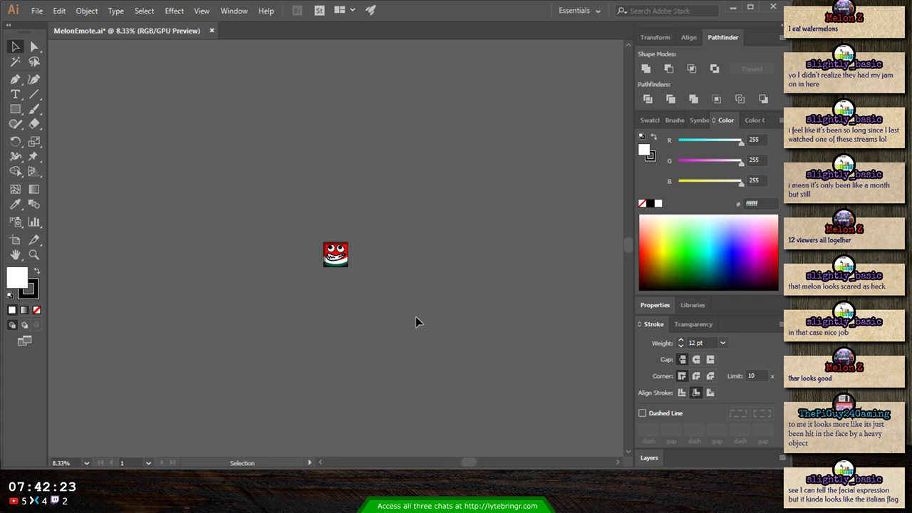
pyautogui.hotkey('ctrl', '-')
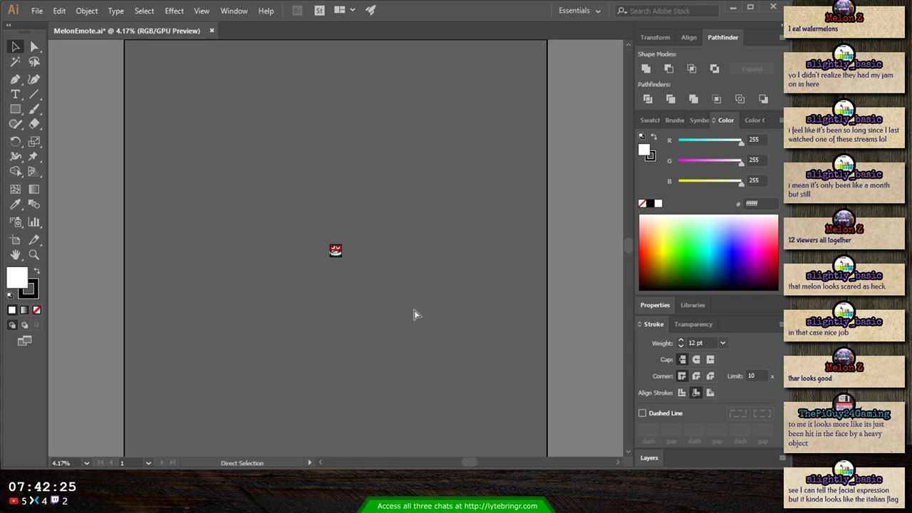
pyautogui.press('v')
pyautogui.hotkey('ctrl', '+')
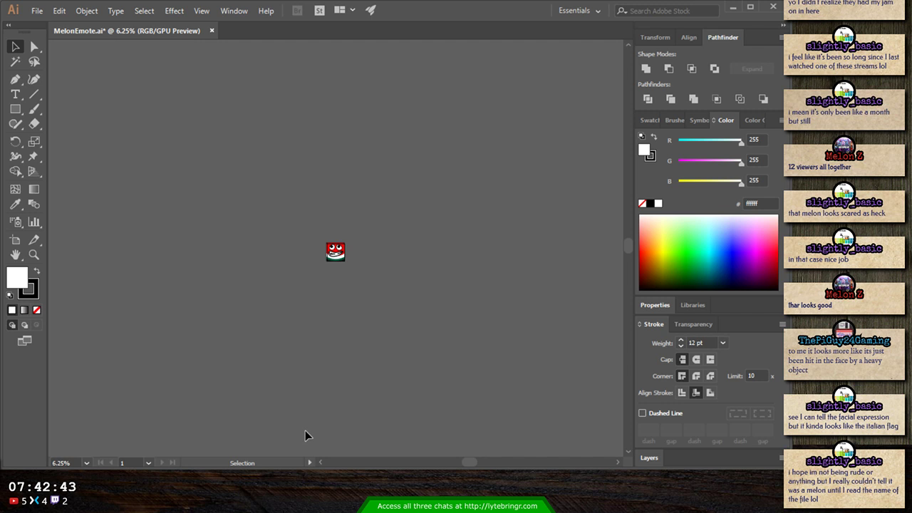
pyautogui.hotkey('ctrl', '=')
pyautogui.hotkey('ctrl', '=')
pyautogui.hotkey('ctrl', '=')
pyautogui.hotkey('ctrl', '=')
pyautogui.hotkey('ctrl', '=')
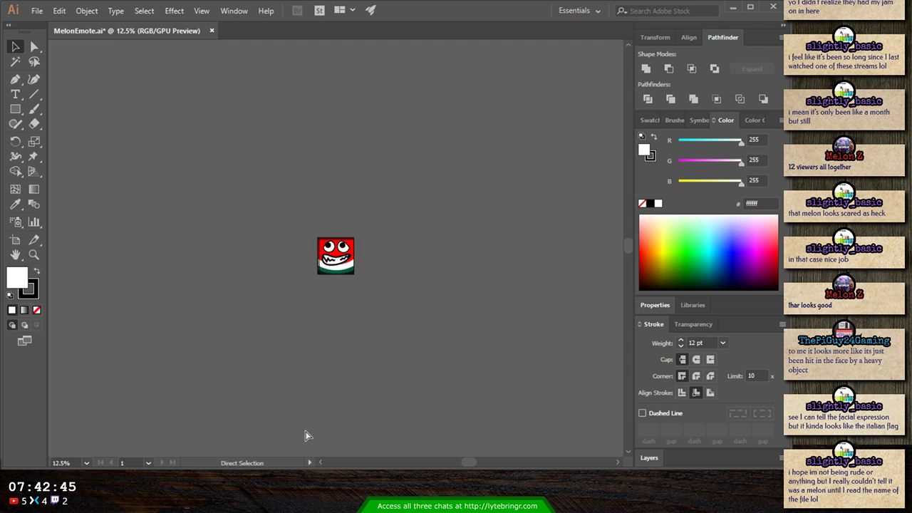
pyautogui.hotkey('ctrl', '=')
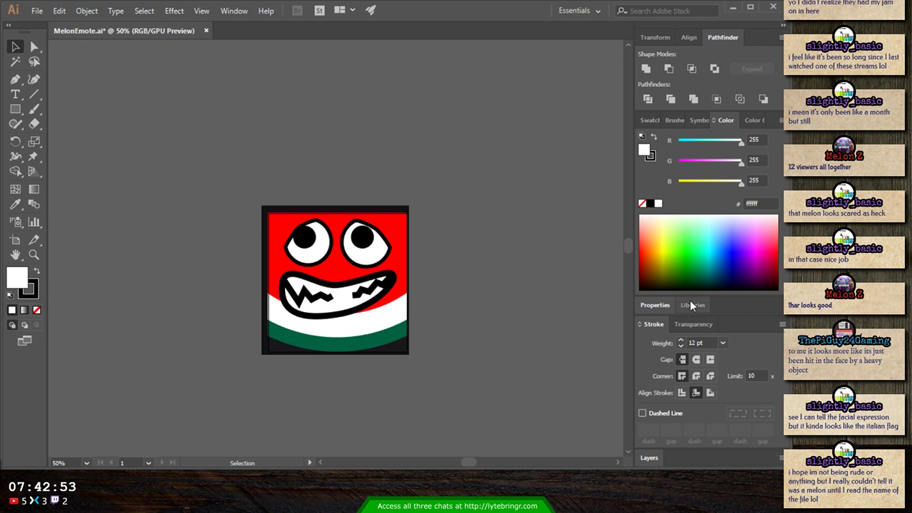
# - Swap visibility from the face layers to the Champ layer to compare the two emotes, and restore the Mouth, Right Eye, Left Eye and Body layers
pyautogui.click(654, 460)
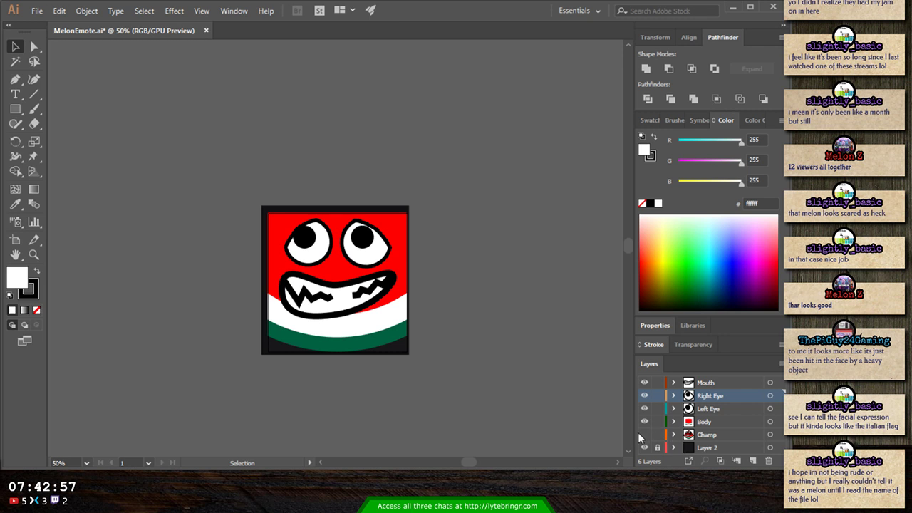
pyautogui.moveTo(643, 422); pyautogui.dragTo(645, 383)
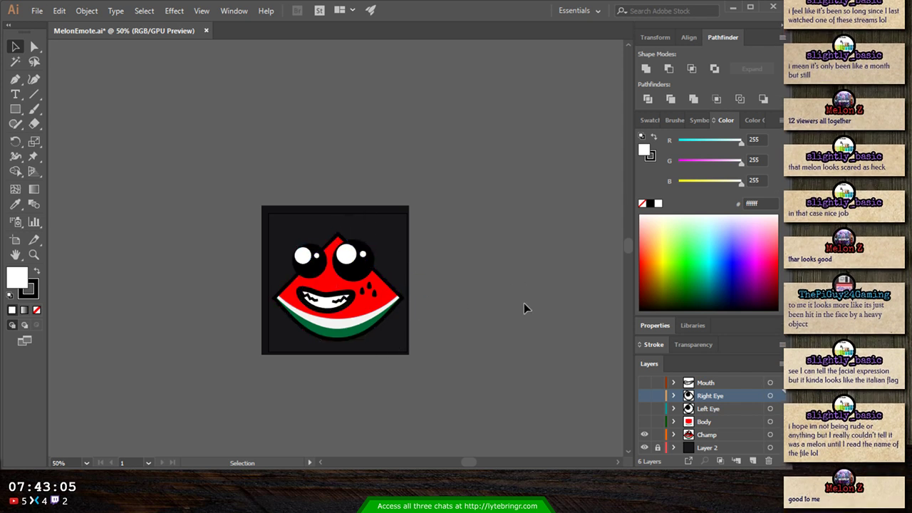
pyautogui.click(644, 435)
pyautogui.click(644, 420)
pyautogui.click(644, 382)
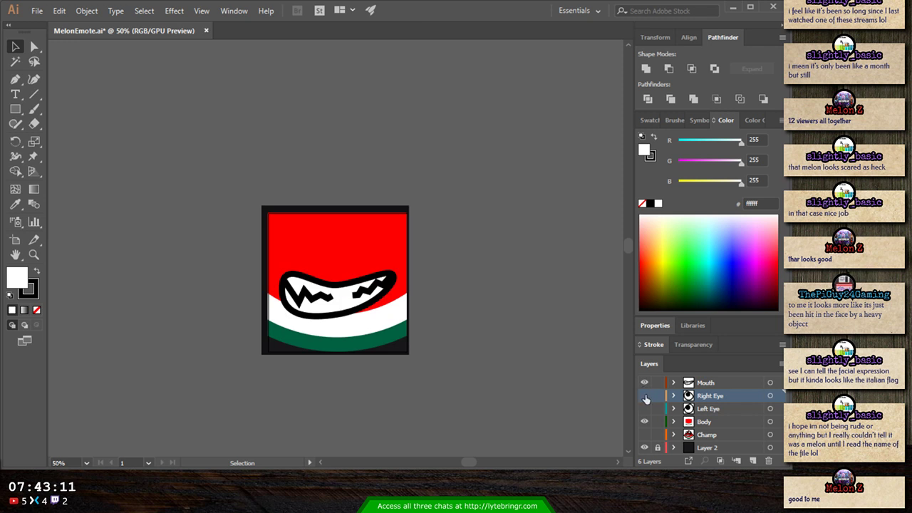
pyautogui.click(644, 396)
pyautogui.click(644, 408)
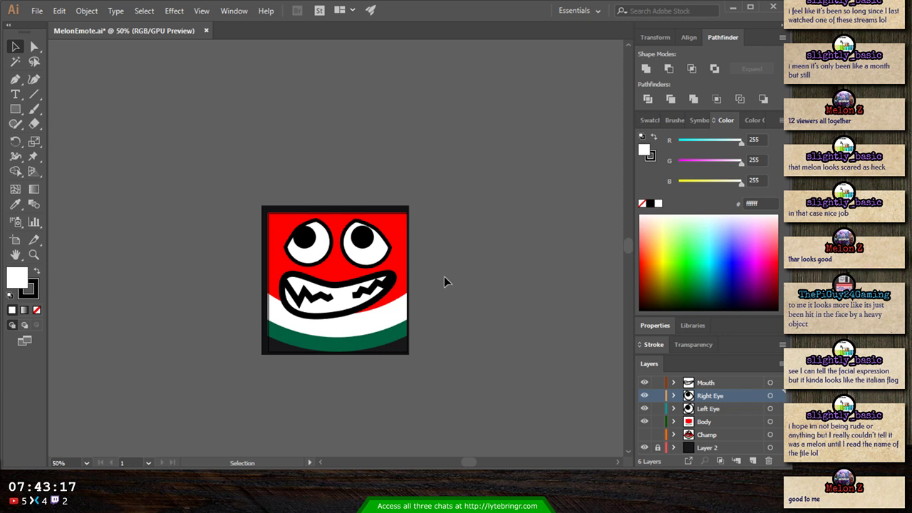
# - Try a 13 pt stroke weight on the white shape of the right eye
pyautogui.hotkey('ctrl', '=')
pyautogui.hotkey('ctrl', '=')
pyautogui.hotkey('ctrl', '=')
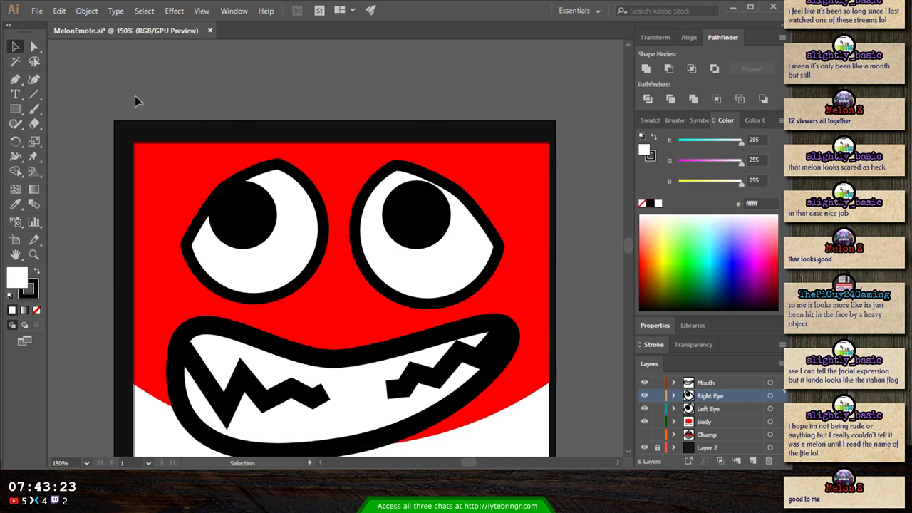
pyautogui.click(34, 46)
pyautogui.click(425, 193)
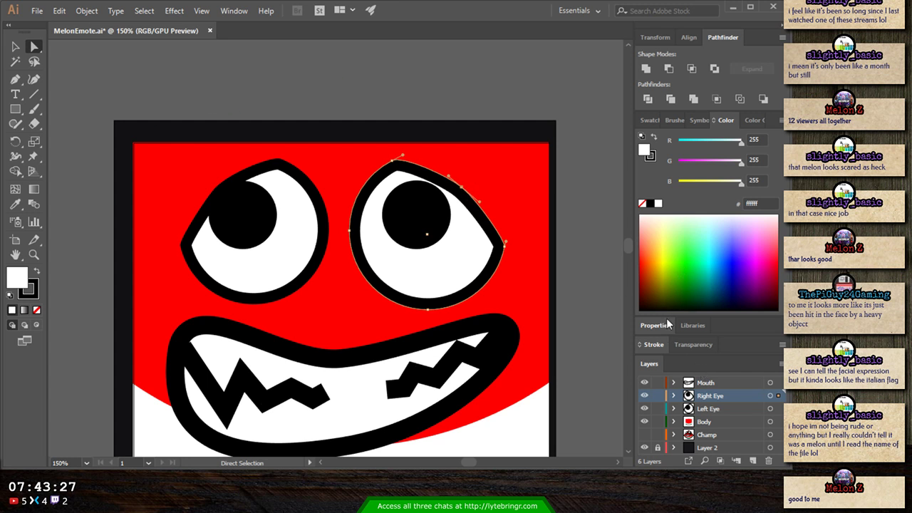
pyautogui.click(656, 345)
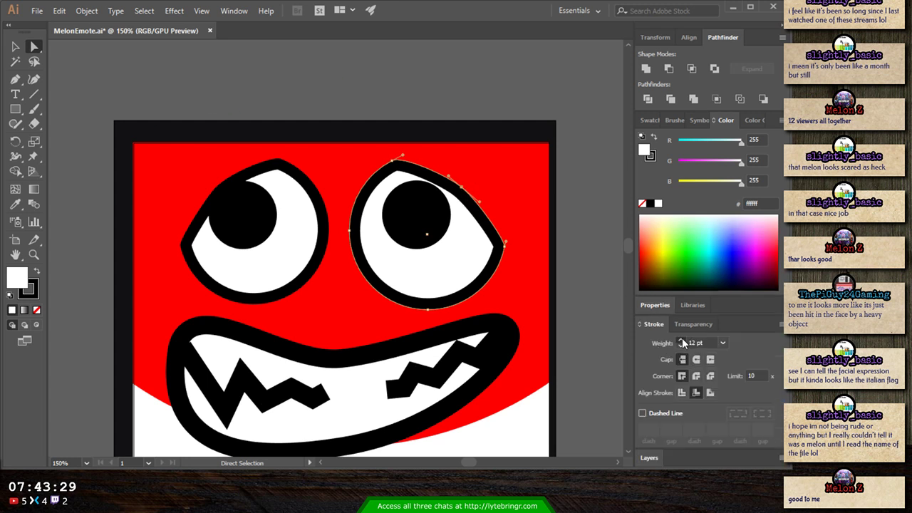
pyautogui.click(680, 340)
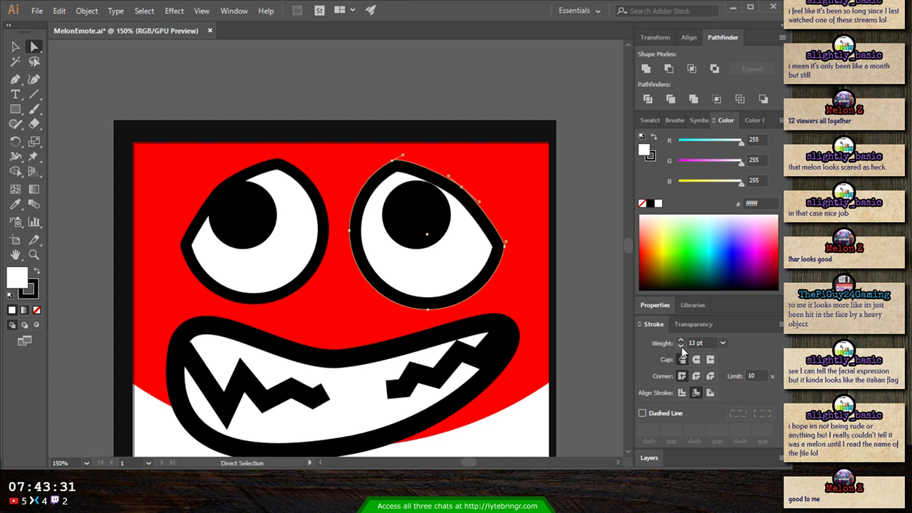
pyautogui.click(681, 346)
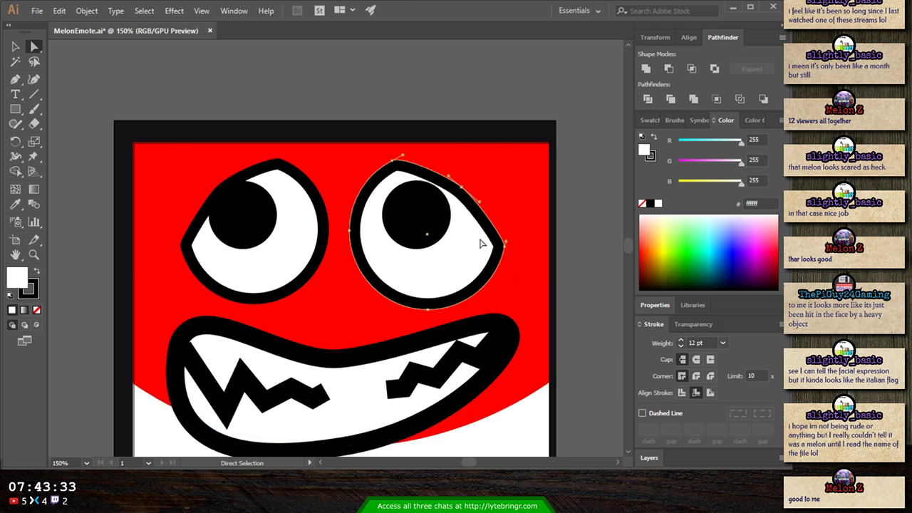
# - Duplicate the upper edge segments of the right eye's white shape and place the copy at the front of the Right Eye layer
pyautogui.click(463, 190)
pyautogui.click(464, 190)
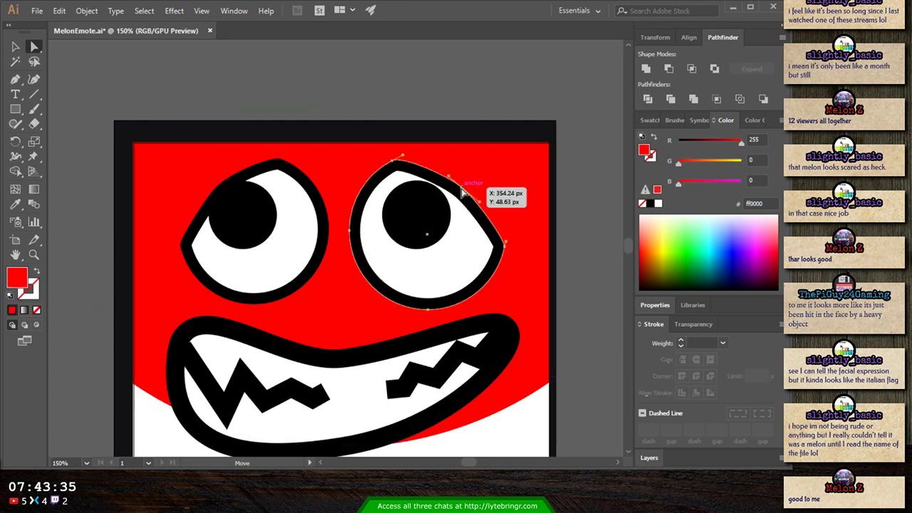
pyautogui.keyDown('shift'); pyautogui.click(505, 247); pyautogui.keyUp('shift')
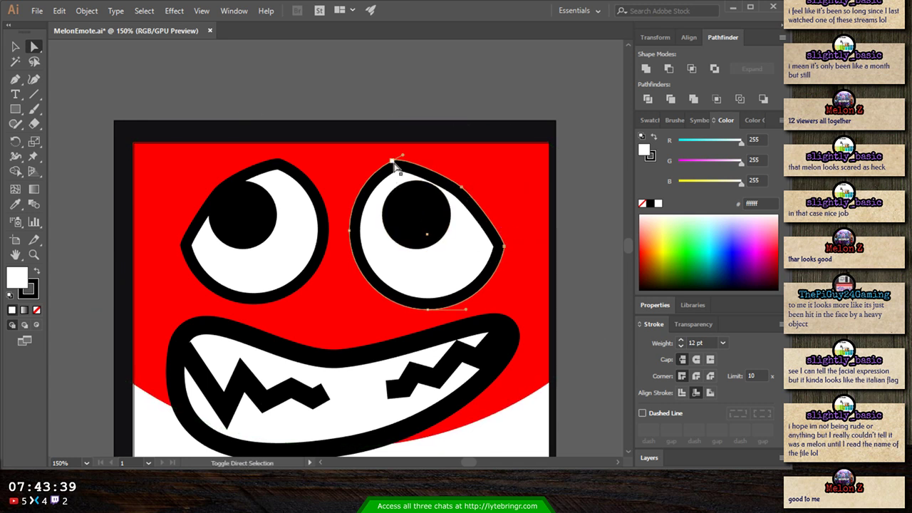
pyautogui.press('v')
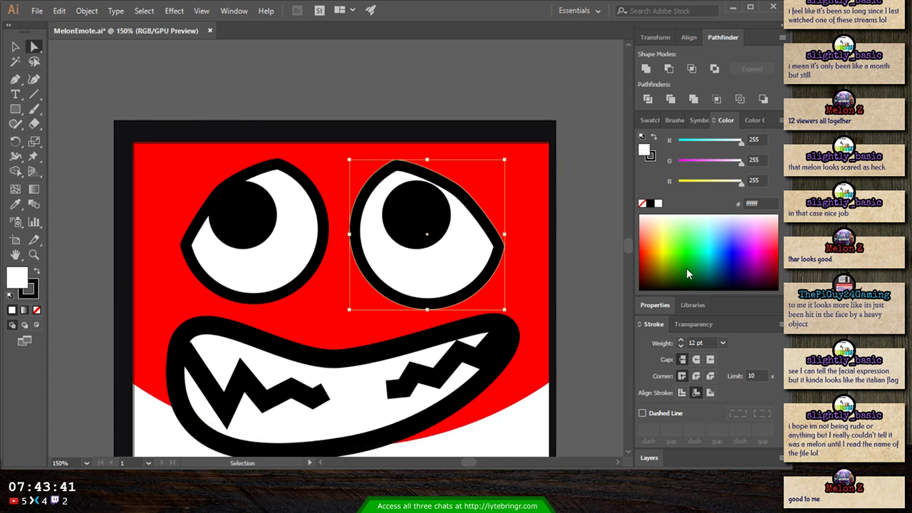
pyautogui.click(653, 457)
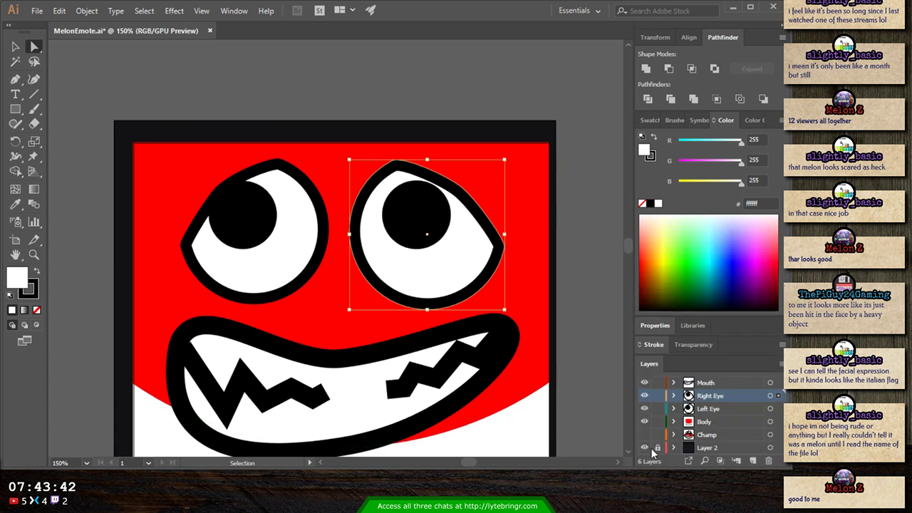
pyautogui.click(673, 395)
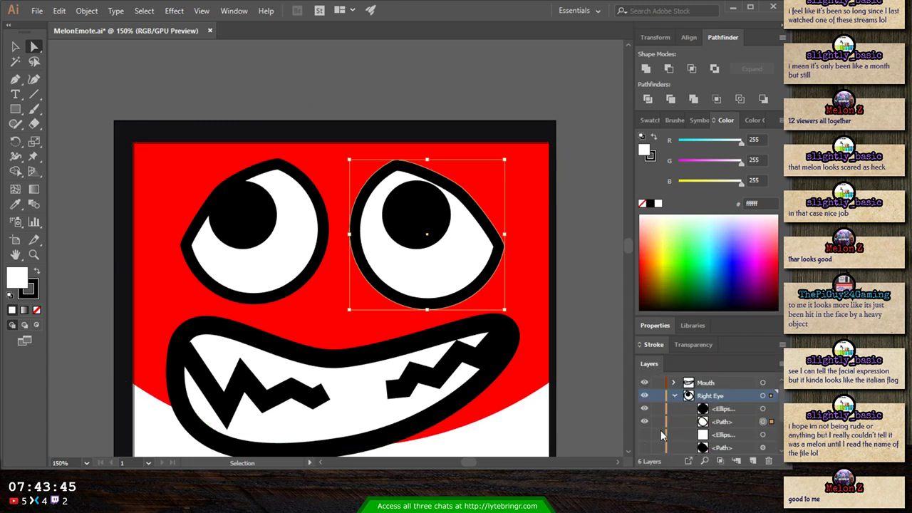
pyautogui.hotkey('ctrl', 'shift', ']')
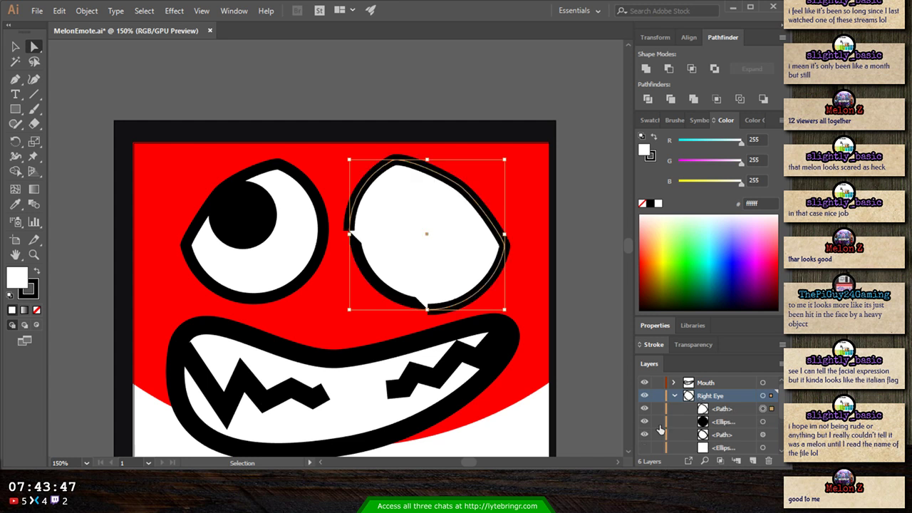
# - Delete the bottom and left anchor points of the copied eye path to leave the upper eyelid curve, and remove its fill
pyautogui.press('a')
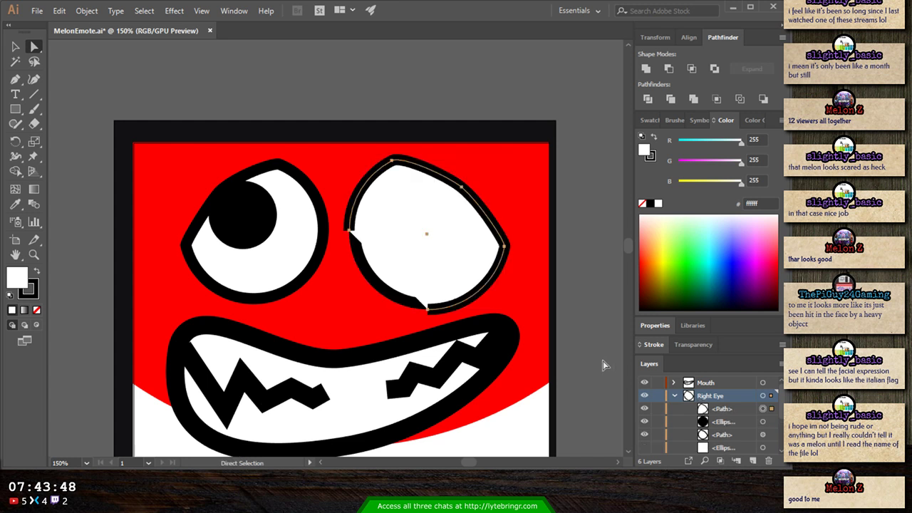
pyautogui.click(427, 312)
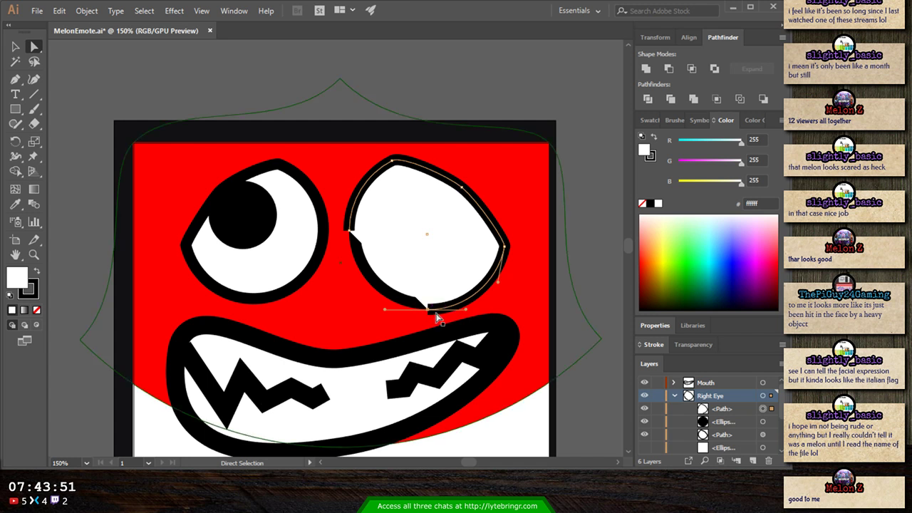
pyautogui.press('Delete')
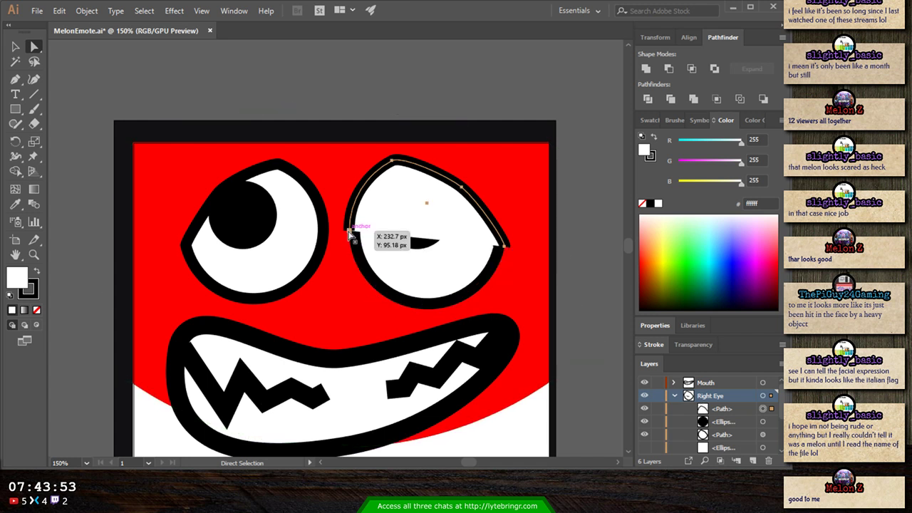
pyautogui.click(349, 231)
pyautogui.press('Delete')
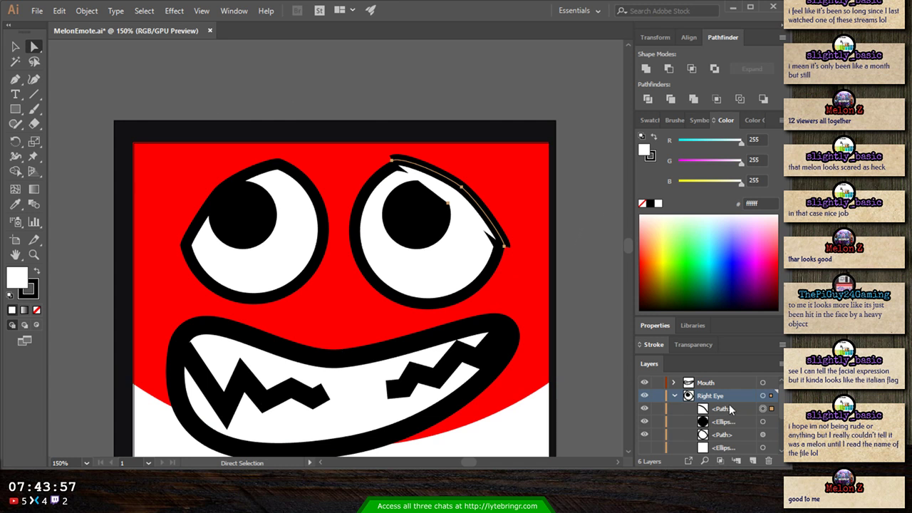
pyautogui.click(653, 345)
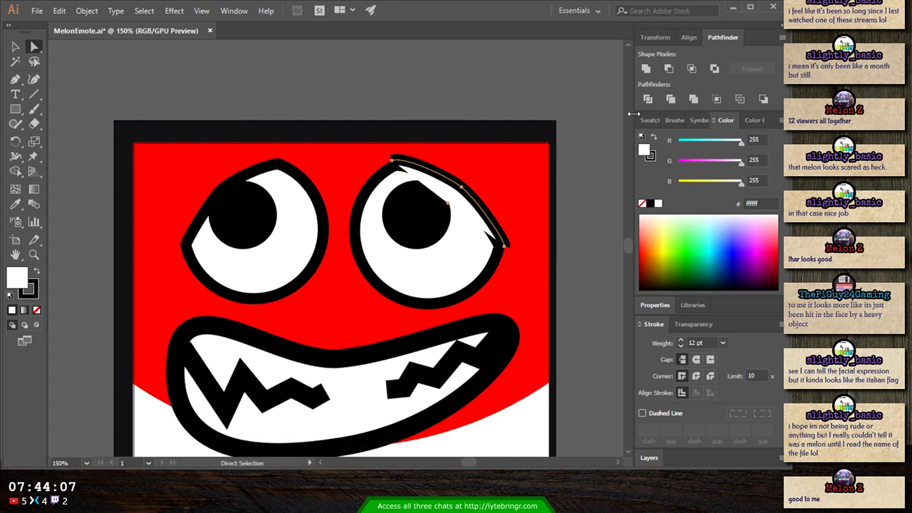
pyautogui.click(641, 203)
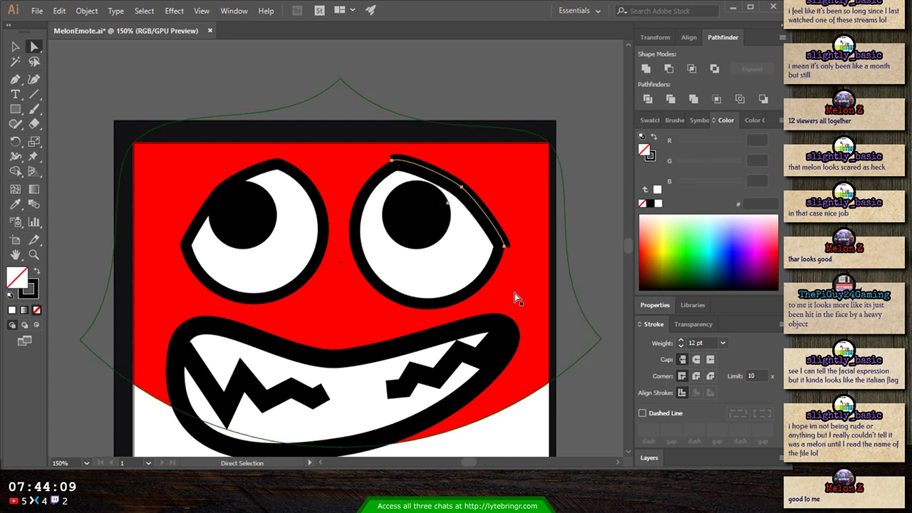
# - Align the stroke to the centre on the white shapes of both eyes
pyautogui.click(482, 286)
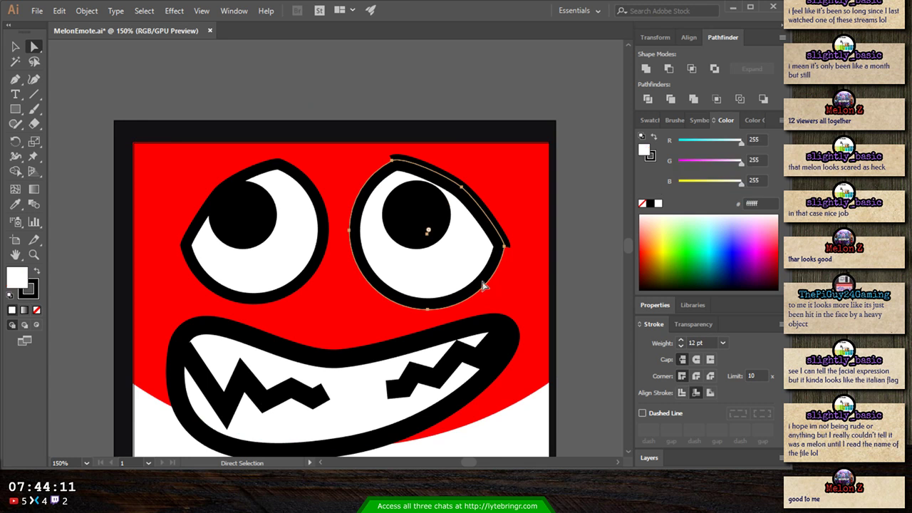
pyautogui.click(683, 393)
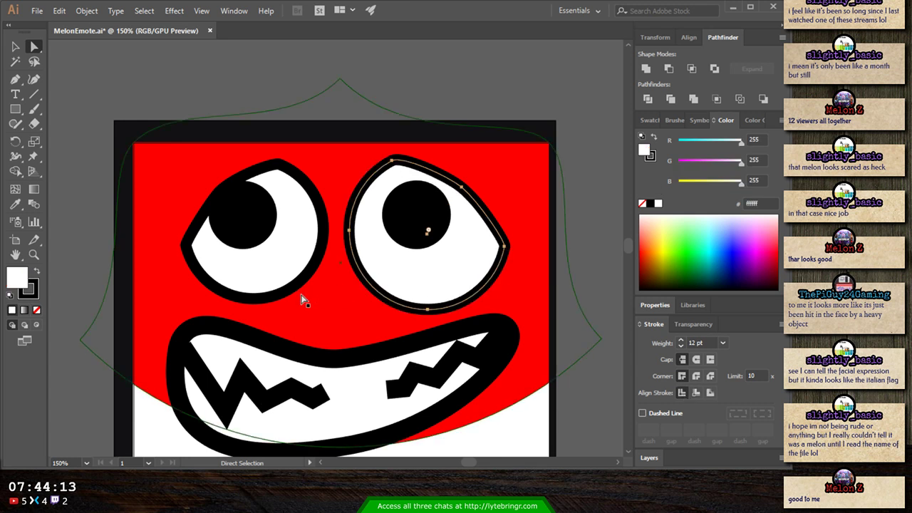
pyautogui.click(304, 288)
pyautogui.click(683, 391)
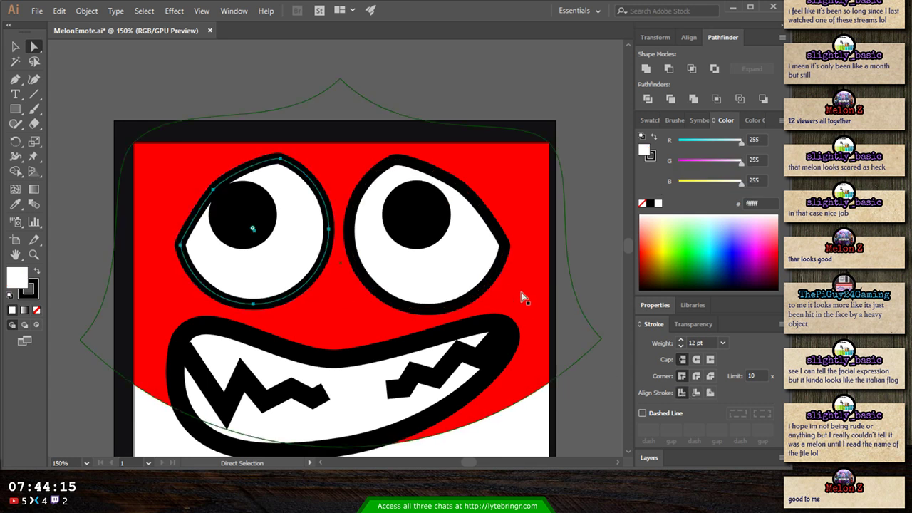
pyautogui.click(600, 238)
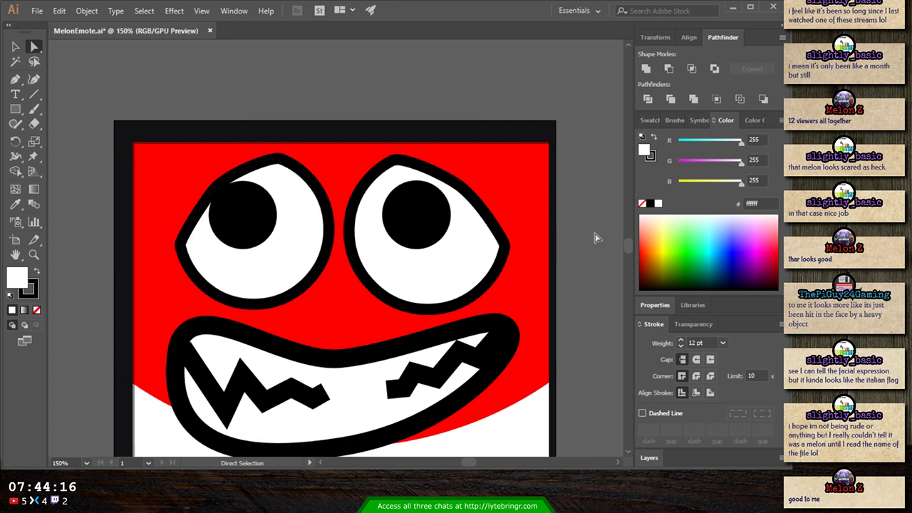
# - Select the right eye's eyelid curve and nudge it diagonally up and outward, slightly past the eye outline
pyautogui.click(490, 219)
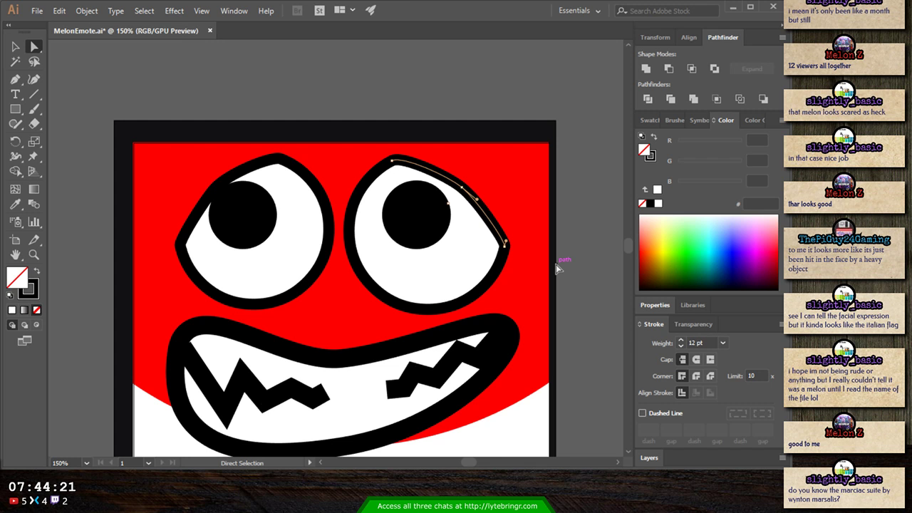
pyautogui.hotkey('ctrl', 'z')
pyautogui.press('v')
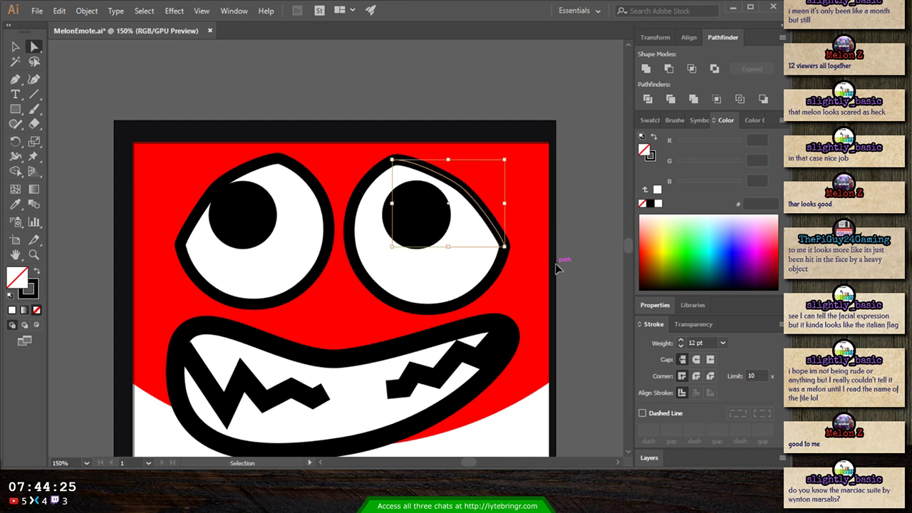
pyautogui.press('v')
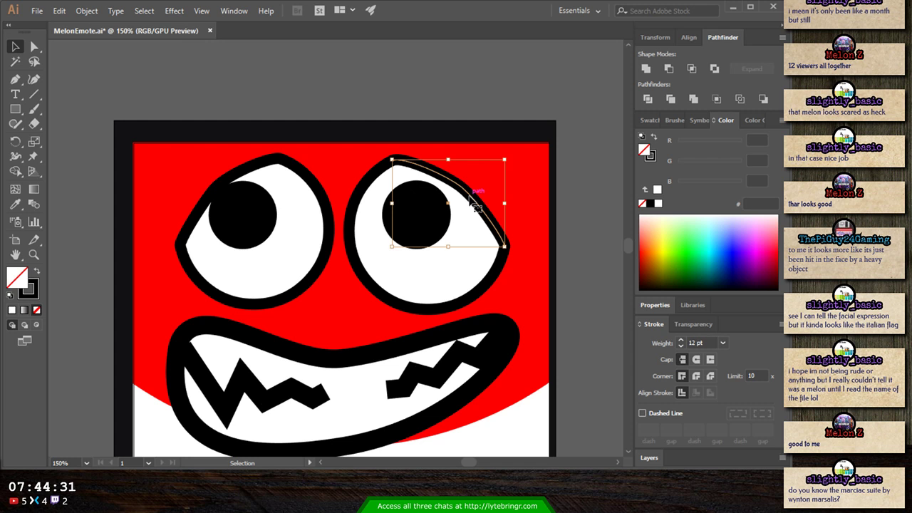
pyautogui.press('Up')
pyautogui.press('Right')
pyautogui.press('Up')
pyautogui.press('Right')
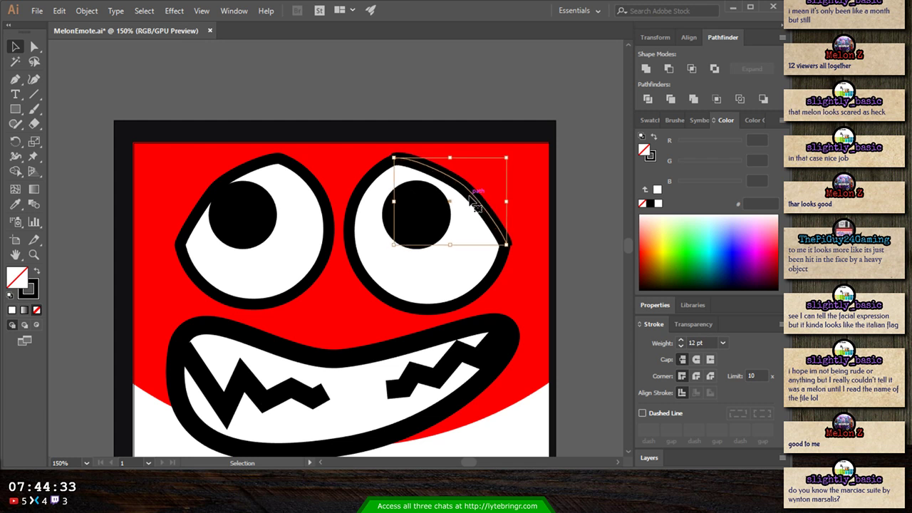
pyautogui.press('Up')
pyautogui.press('Right')
pyautogui.press('Up')
pyautogui.press('Right')
pyautogui.press('Up')
pyautogui.press('Right')
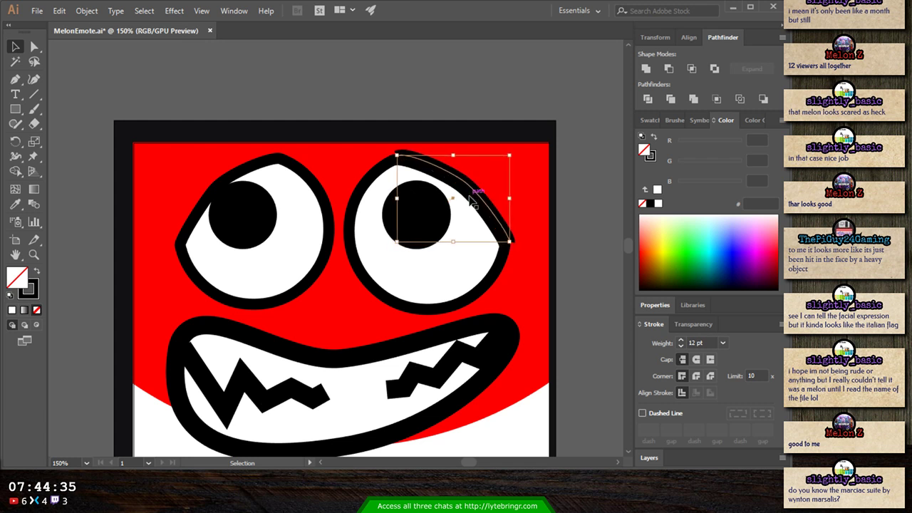
pyautogui.press('Up')
pyautogui.press('Right')
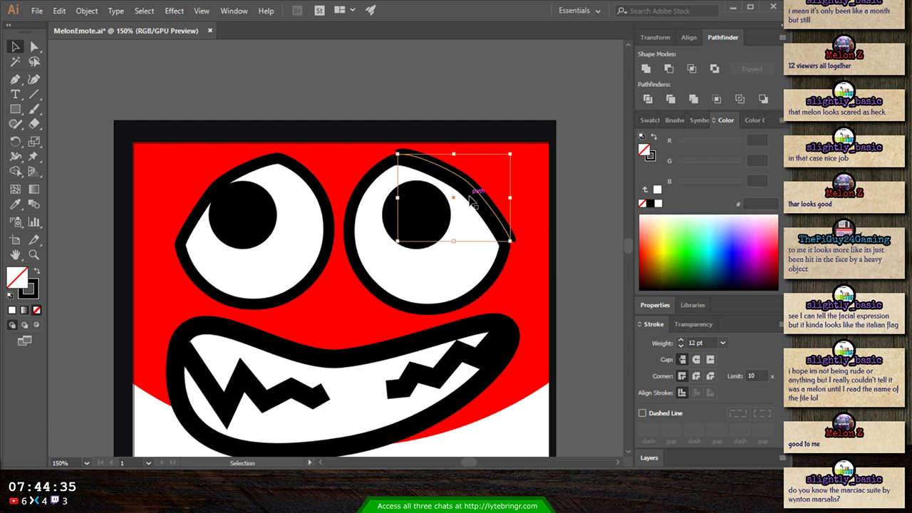
# - Give the right eye's eyelid line round caps and nudge it slightly left and up
pyautogui.click(695, 358)
pyautogui.press('Left')
pyautogui.press('Up')
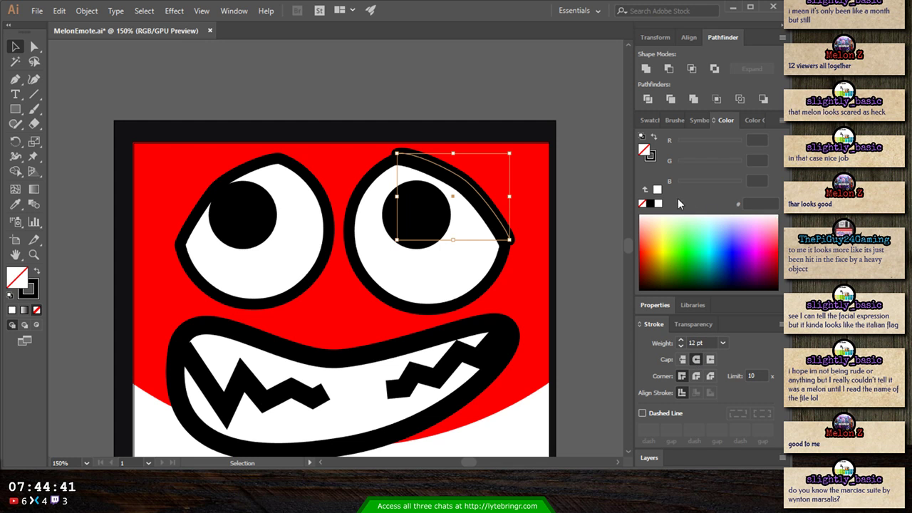
# - Thicken the right eye's eyelid line to a 21 pt stroke weight and deselect it
pyautogui.click(680, 340)
pyautogui.click(681, 340)
pyautogui.click(680, 340)
pyautogui.click(681, 340)
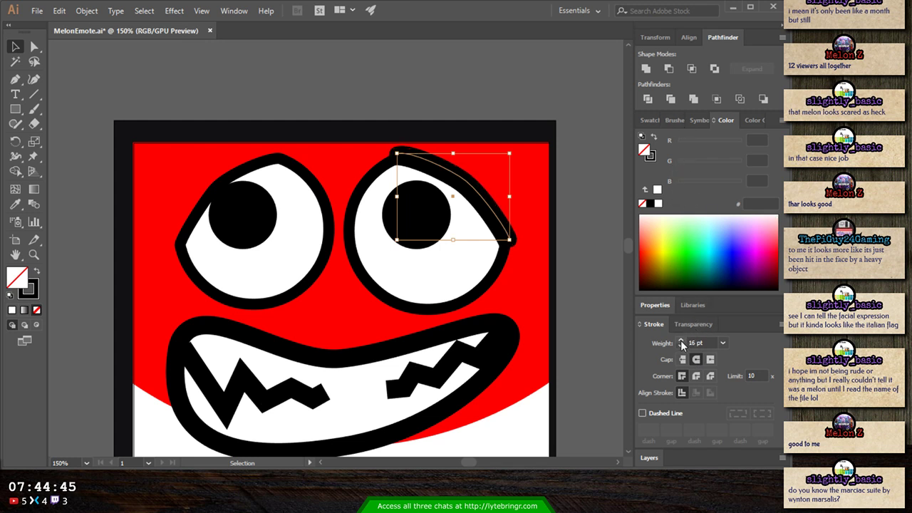
pyautogui.click(680, 339)
pyautogui.click(680, 340)
pyautogui.click(680, 340)
pyautogui.click(681, 340)
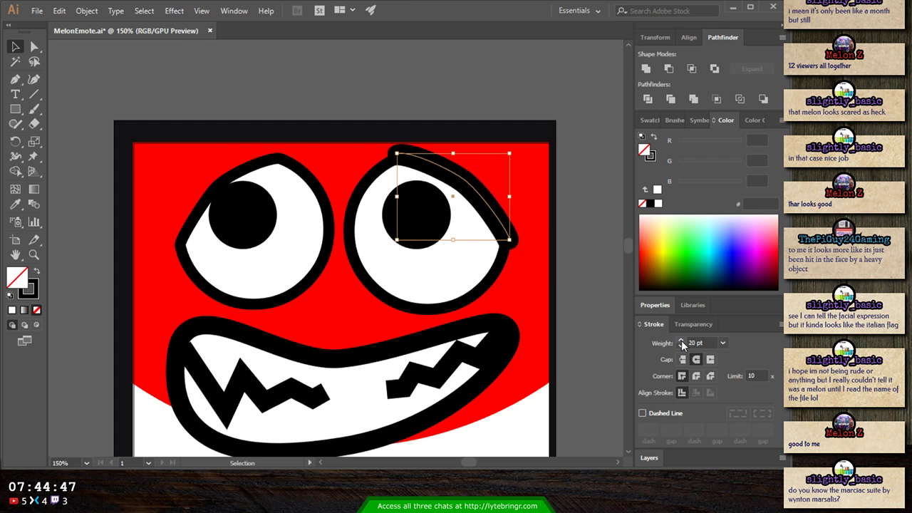
pyautogui.click(680, 340)
pyautogui.click(579, 224)
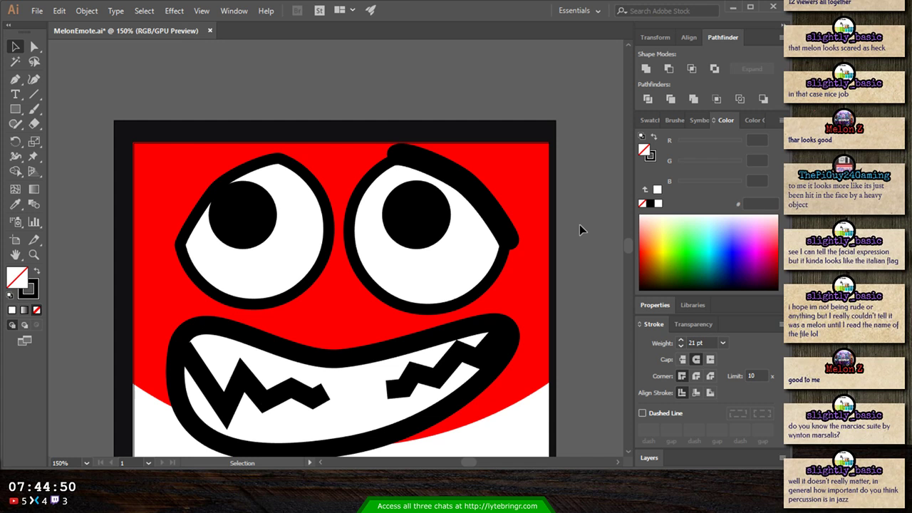
# - Copy the right eye's eyelid line into the Left Eye layer and mirror the copy horizontally
pyautogui.click(491, 194)
pyautogui.press('a')
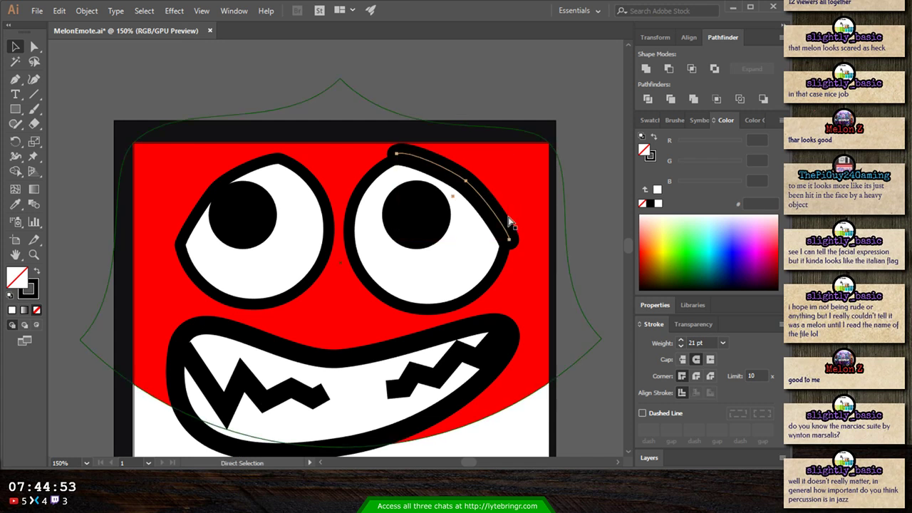
pyautogui.click(655, 456)
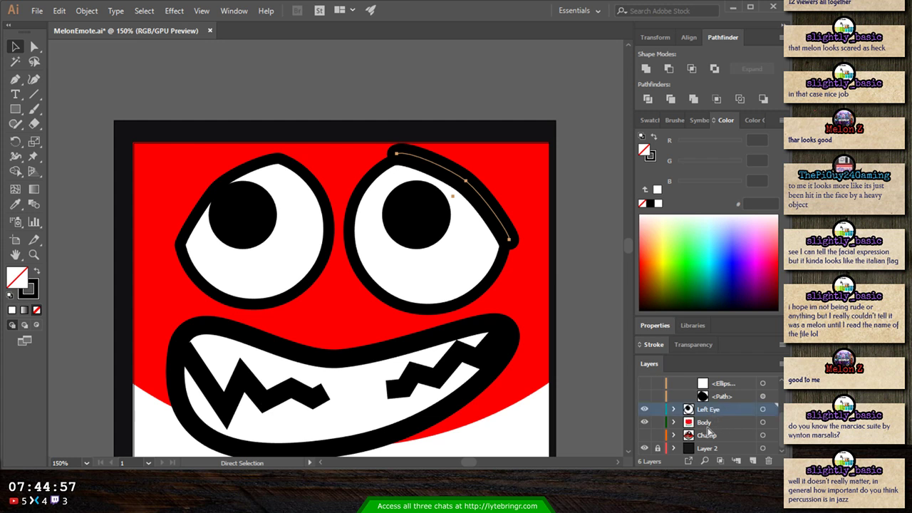
pyautogui.hotkey('ctrl', 'v')
pyautogui.press('v')
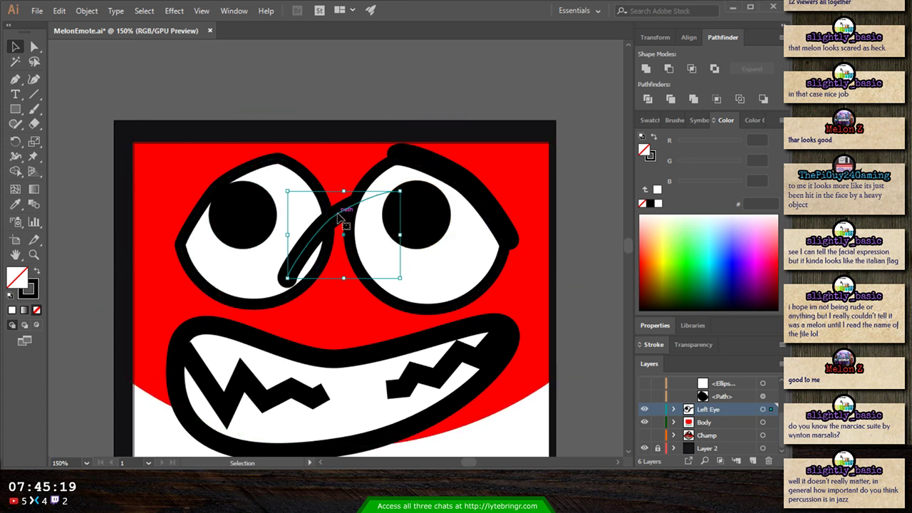
# - Move the mirrored eyelid line onto the left eye's upper outline, nudging it slightly left and down into place
pyautogui.moveTo(341, 220); pyautogui.dragTo(329, 197)
pyautogui.hotkey('ctrl', 'z')
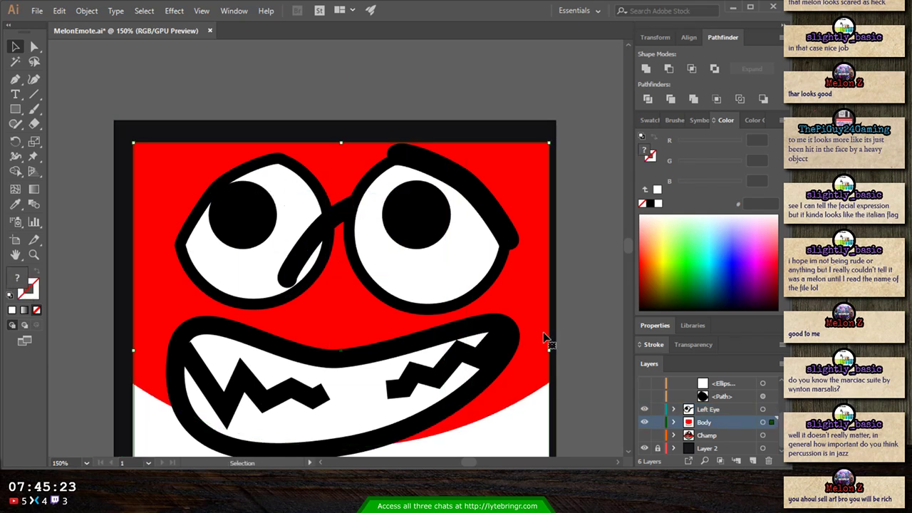
pyautogui.click(674, 410)
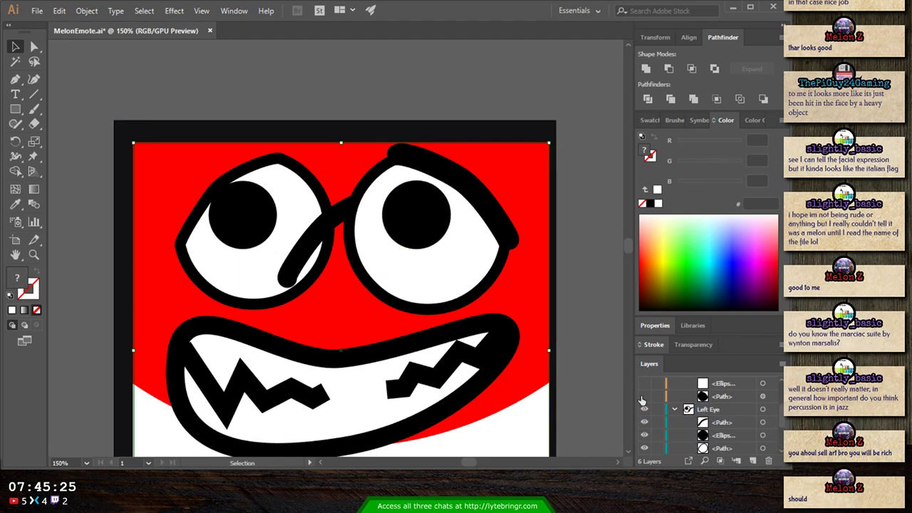
pyautogui.click(762, 422)
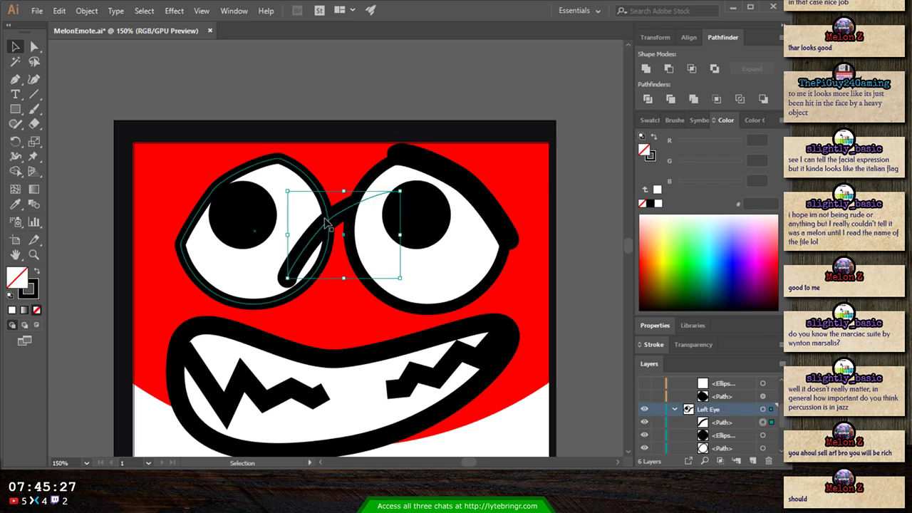
pyautogui.moveTo(349, 220); pyautogui.dragTo(220, 176)
pyautogui.press('Left')
pyautogui.press('Left')
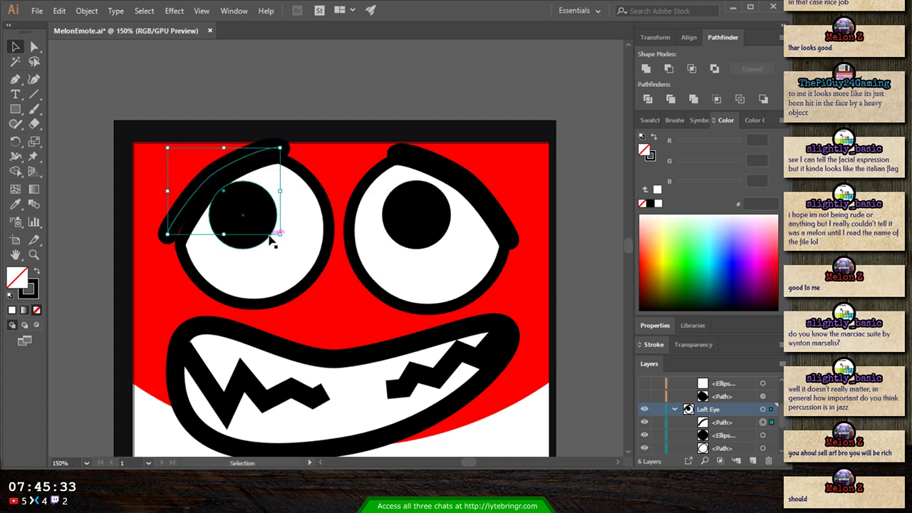
pyautogui.press('Down')
pyautogui.press('Down')
pyautogui.press('Down')
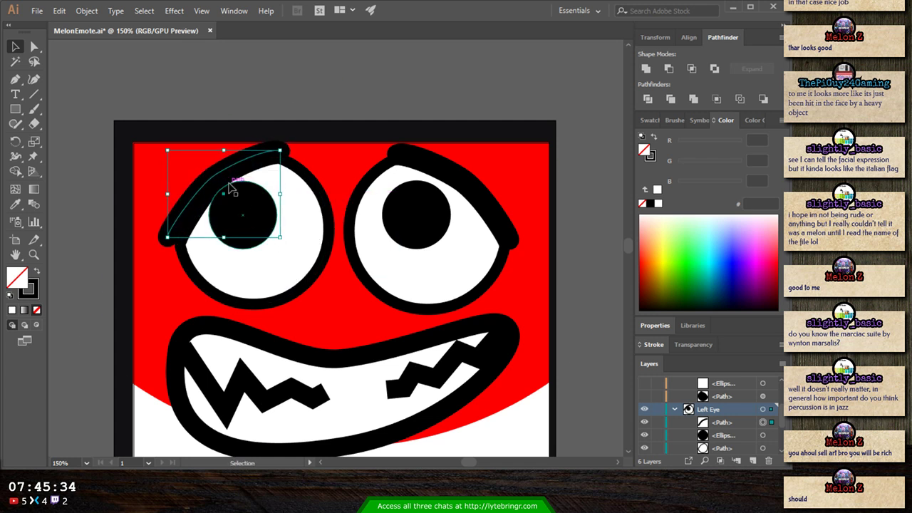
# - Nudge the outer end anchor of the left eye's eyelid line right and slightly down toward the eye's corner
pyautogui.click(34, 46)
pyautogui.click(169, 239)
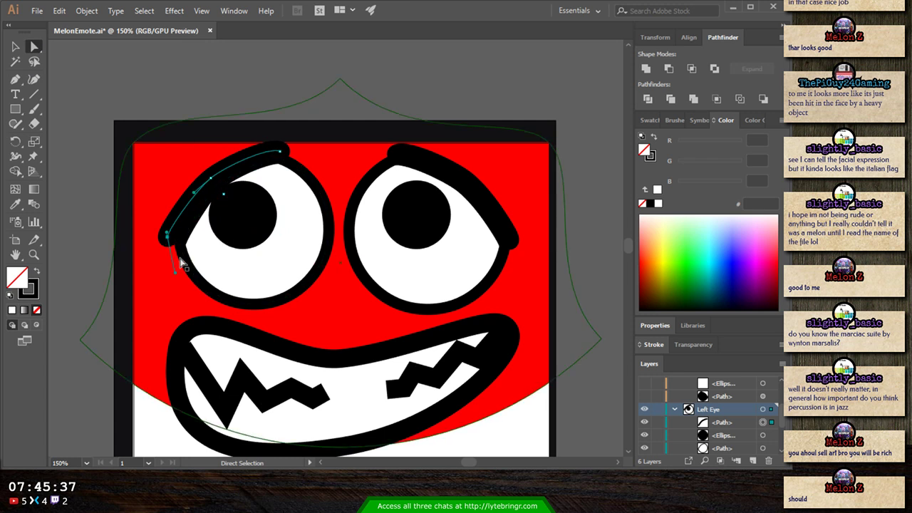
pyautogui.press('Right')
pyautogui.press('Right')
pyautogui.press('Down')
pyautogui.press('Right')
pyautogui.press('Right')
pyautogui.press('Right')
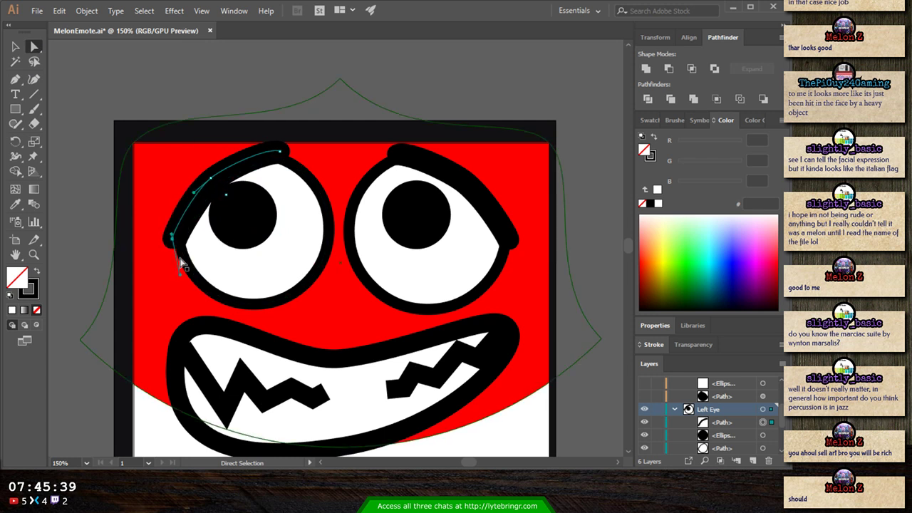
pyautogui.press('Down')
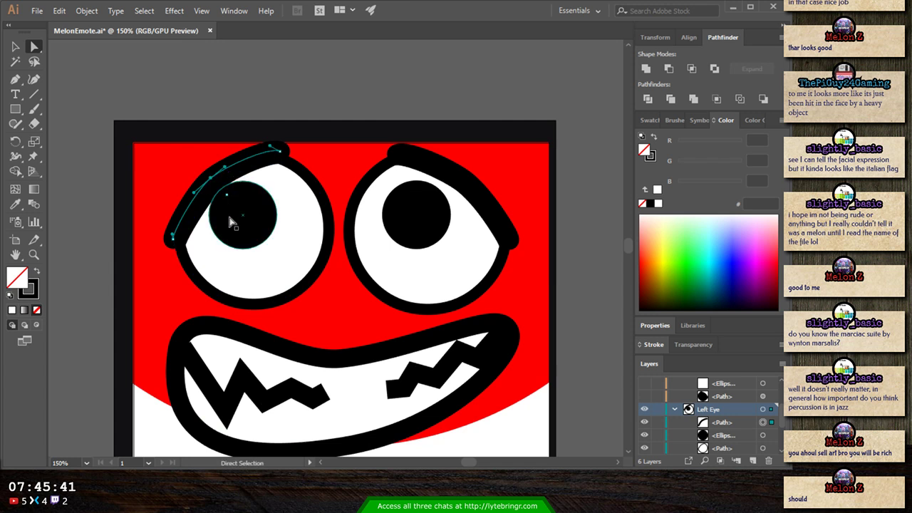
# - Fine-tune the middle and inner end anchors of the left eye's eyelid line to follow the eye outline, and deselect it
pyautogui.press('Left')
pyautogui.press('Up')
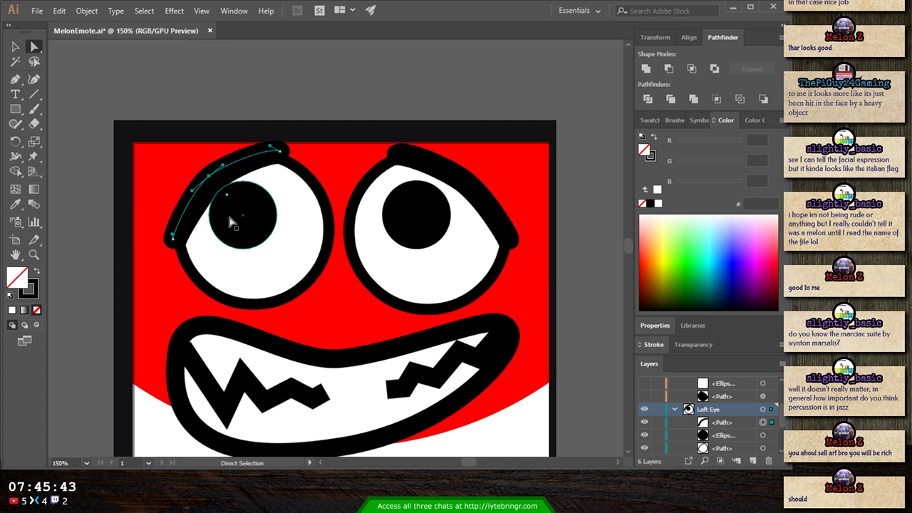
pyautogui.press('Left')
pyautogui.press('Up')
pyautogui.press('Down')
pyautogui.press('Right')
pyautogui.press('Down')
pyautogui.press('Right')
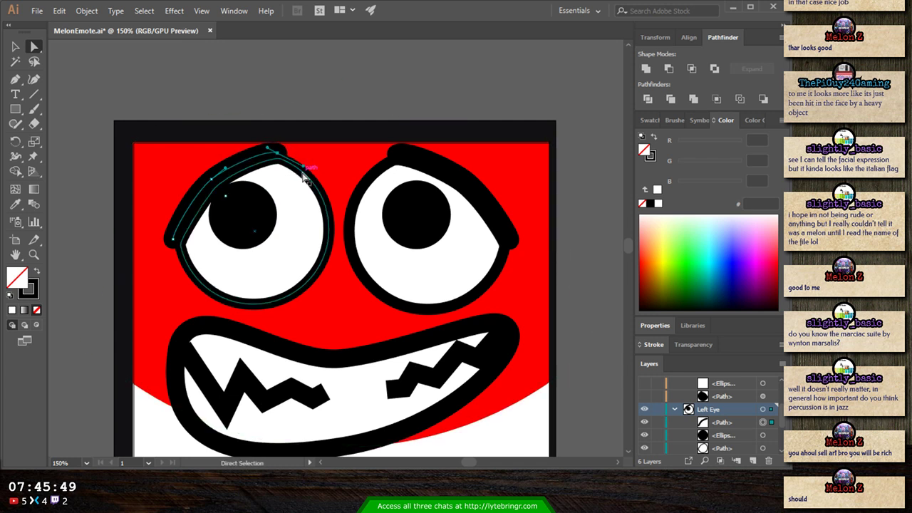
pyautogui.click(598, 233)
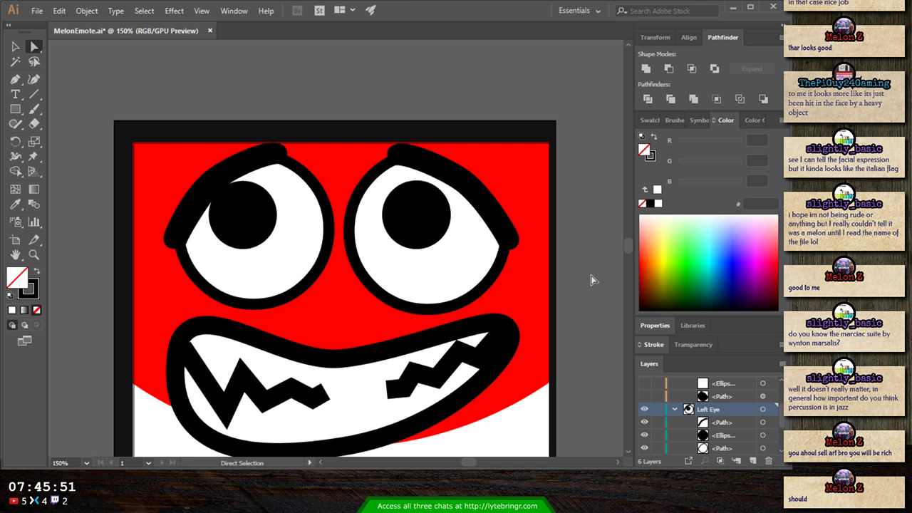
# - Examine how the face with both heavy eyelids reads at small sizes, down to 6.25% zoom
pyautogui.hotkey('ctrl', '-')
pyautogui.hotkey('ctrl', '-')
pyautogui.hotkey('ctrl', '-')
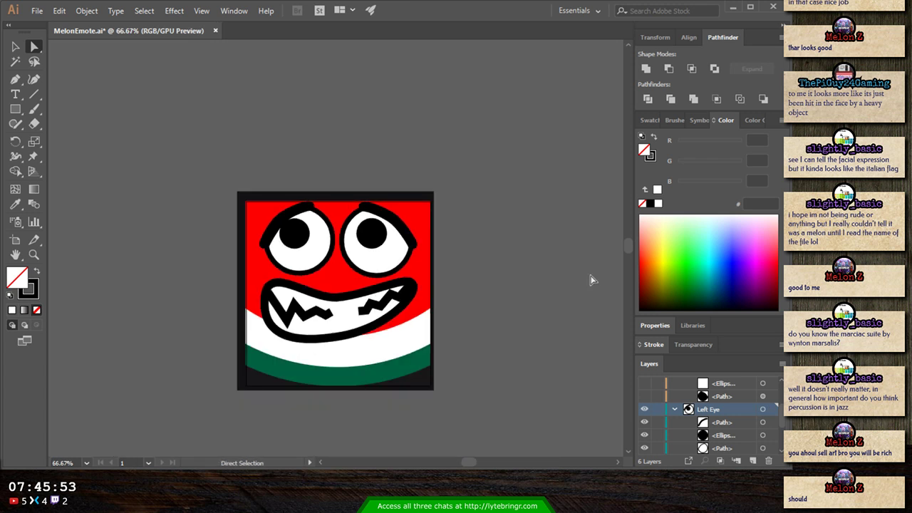
pyautogui.hotkey('ctrl', '-')
pyautogui.hotkey('ctrl', '-')
pyautogui.hotkey('ctrl', '-')
pyautogui.hotkey('ctrl', '-')
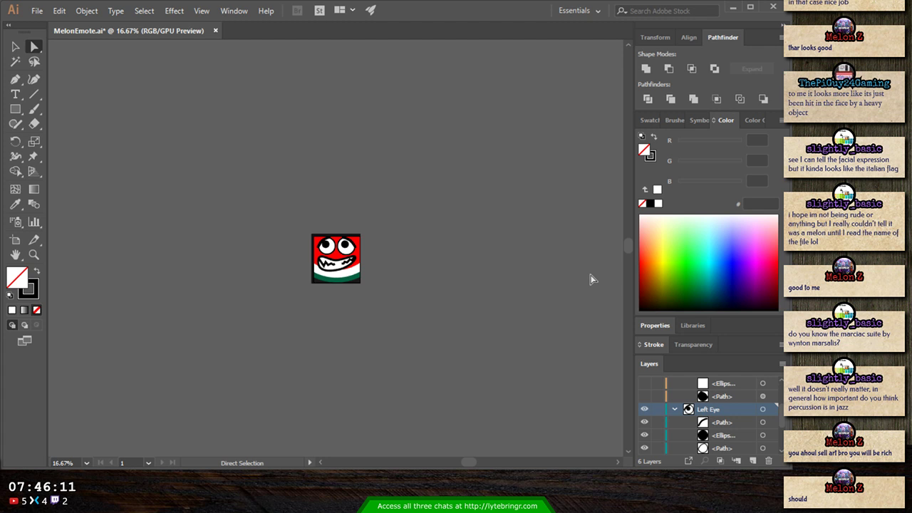
pyautogui.hotkey('ctrl', '=')
pyautogui.hotkey('ctrl', '=')
pyautogui.hotkey('ctrl', '=')
pyautogui.hotkey('ctrl', '=')
pyautogui.hotkey('ctrl', '=')
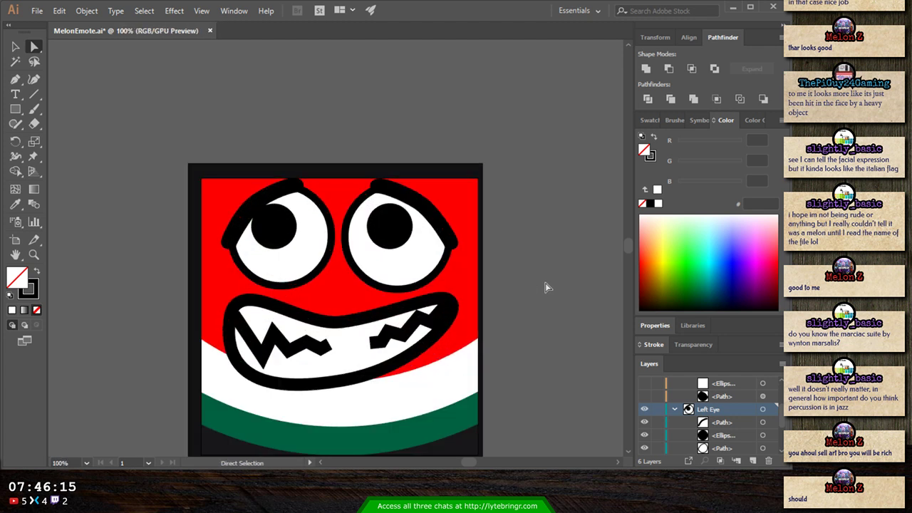
pyautogui.hotkey('ctrl', '-')
pyautogui.hotkey('ctrl', '-')
pyautogui.hotkey('ctrl', '-')
pyautogui.hotkey('ctrl', '-')
pyautogui.hotkey('ctrl', '-')
pyautogui.hotkey('ctrl', '-')
pyautogui.hotkey('ctrl', '-')
pyautogui.hotkey('ctrl', '-')
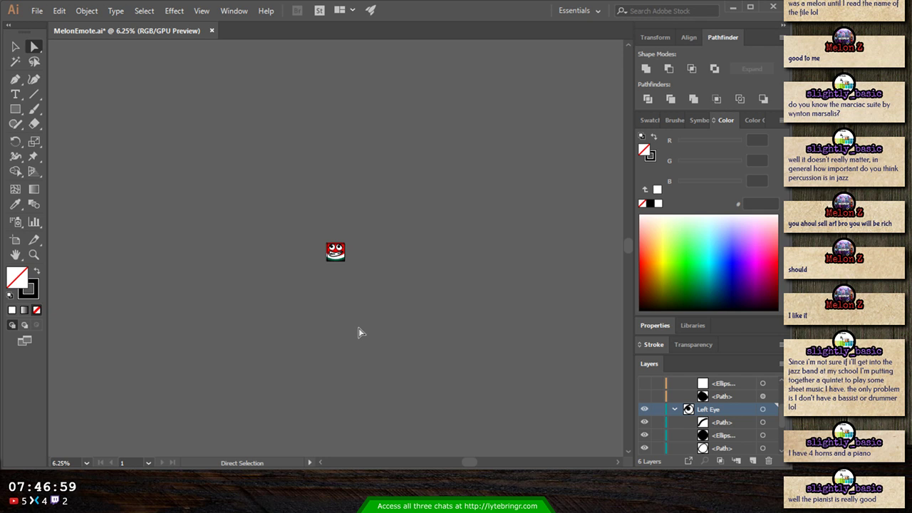
pyautogui.hotkey('ctrl', '=')
pyautogui.hotkey('ctrl', '=')
pyautogui.hotkey('ctrl', '=')
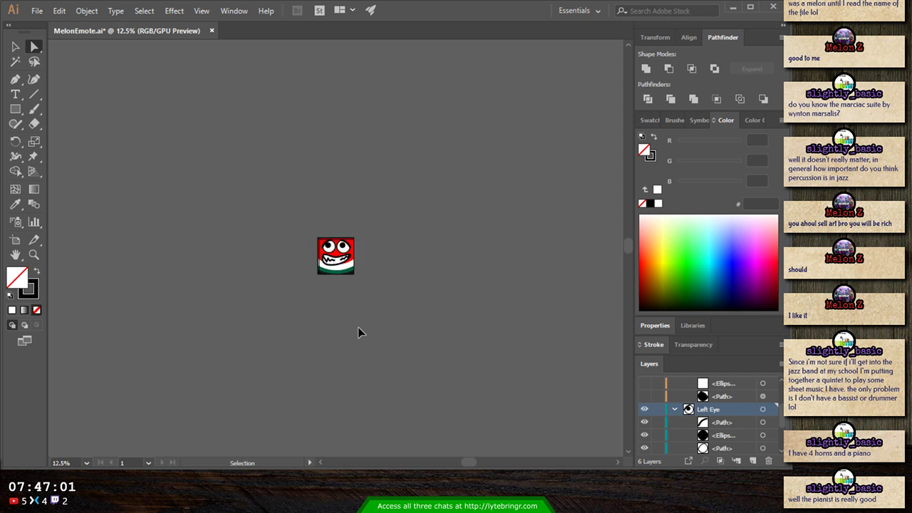
pyautogui.hotkey('ctrl', '=')
pyautogui.hotkey('ctrl', '=')
pyautogui.hotkey('ctrl', '=')
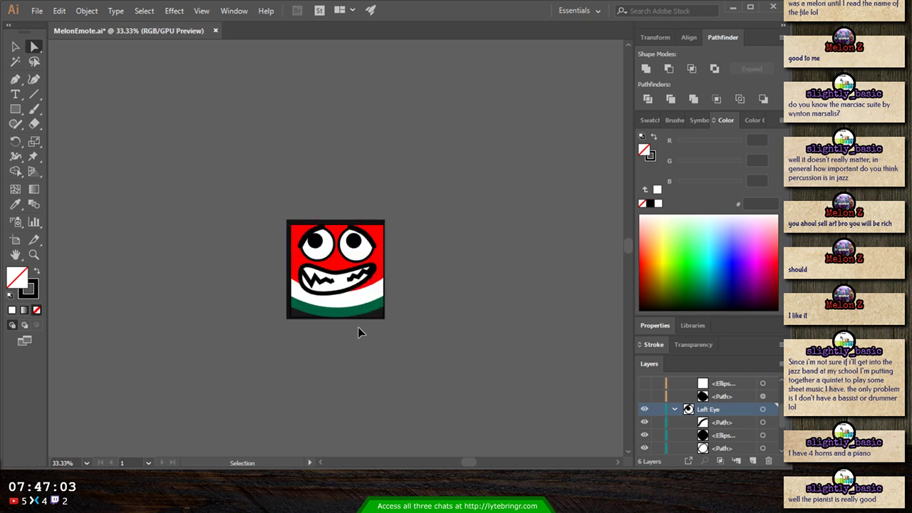
pyautogui.hotkey('ctrl', '=')
pyautogui.hotkey('ctrl', '=')
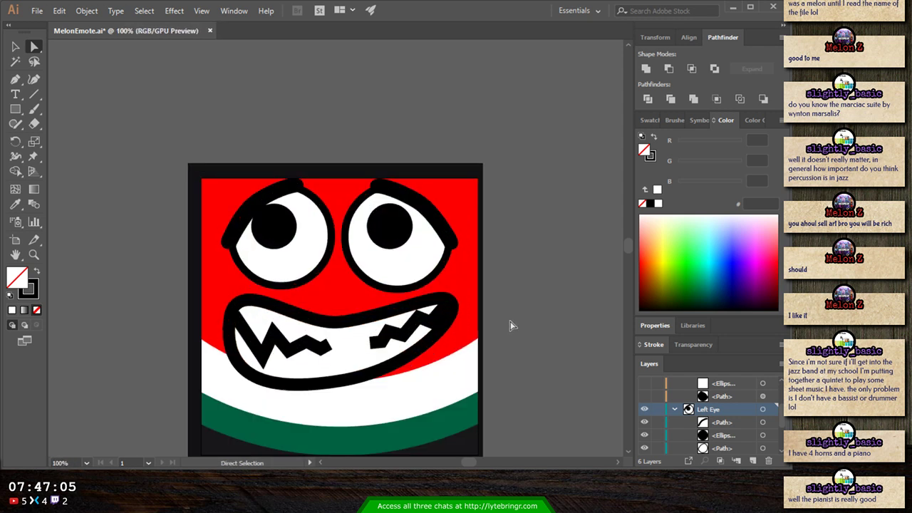
pyautogui.hotkey('ctrl', '-')
pyautogui.hotkey('ctrl', '-')
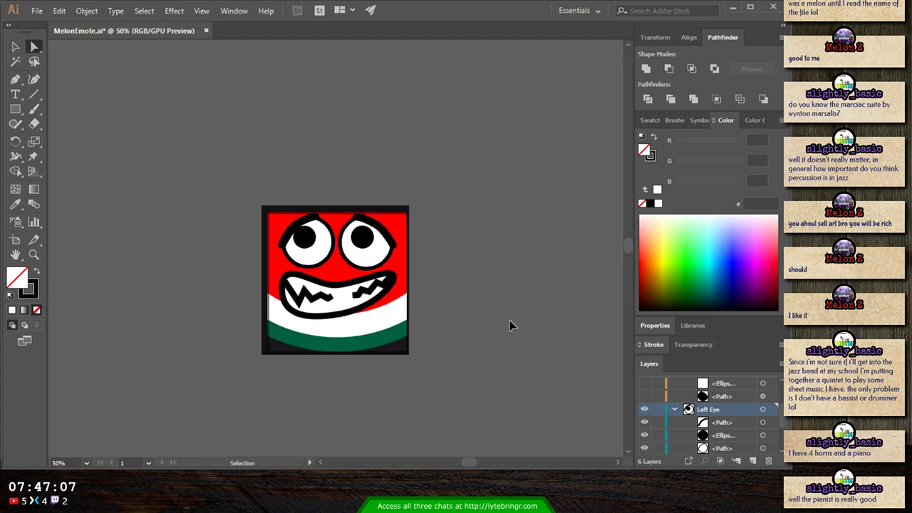
pyautogui.hotkey('ctrl', '=')
pyautogui.hotkey('ctrl', '=')
pyautogui.hotkey('ctrl', '-')
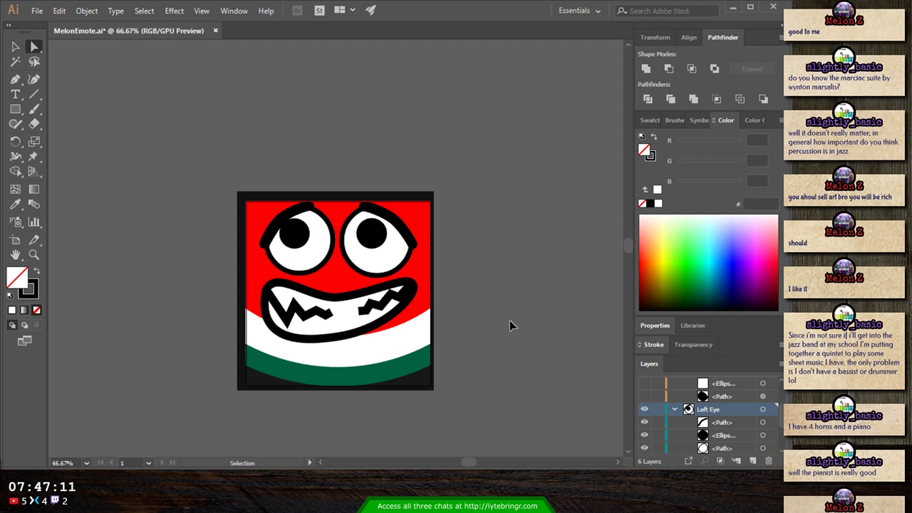
# - Inspect the eyes, grin and rind at 150%, and recheck the emote's legibility at 4.17% zoom
pyautogui.press('a')
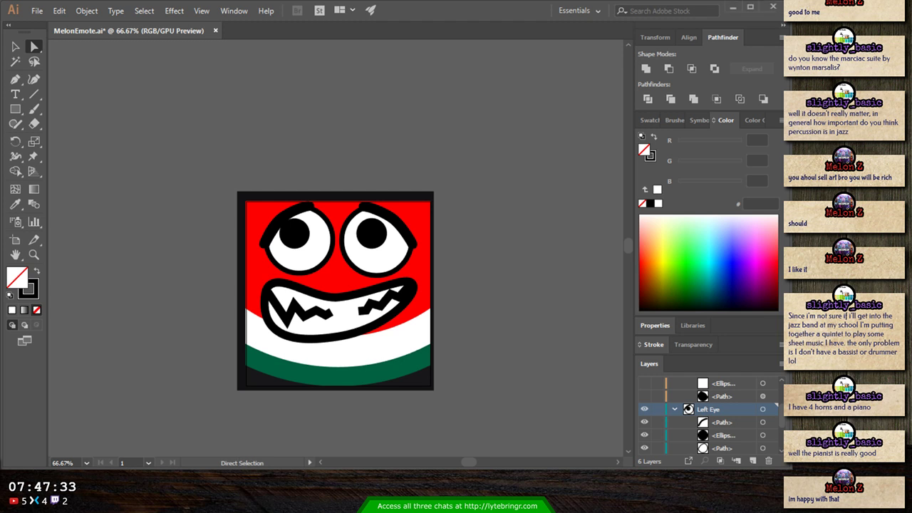
pyautogui.hotkey('ctrl', '+')
pyautogui.hotkey('ctrl', '+')
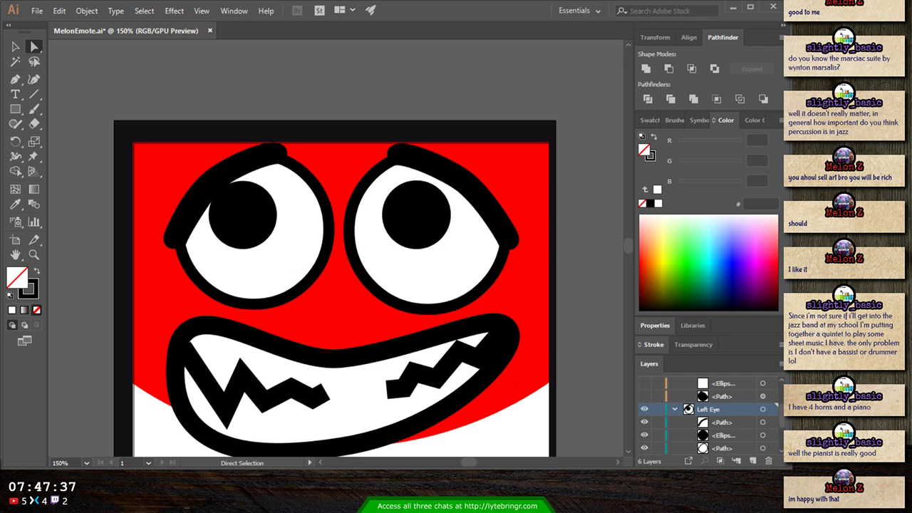
pyautogui.scroll(-1, 574, 240)
pyautogui.scroll(-3, 574, 240)
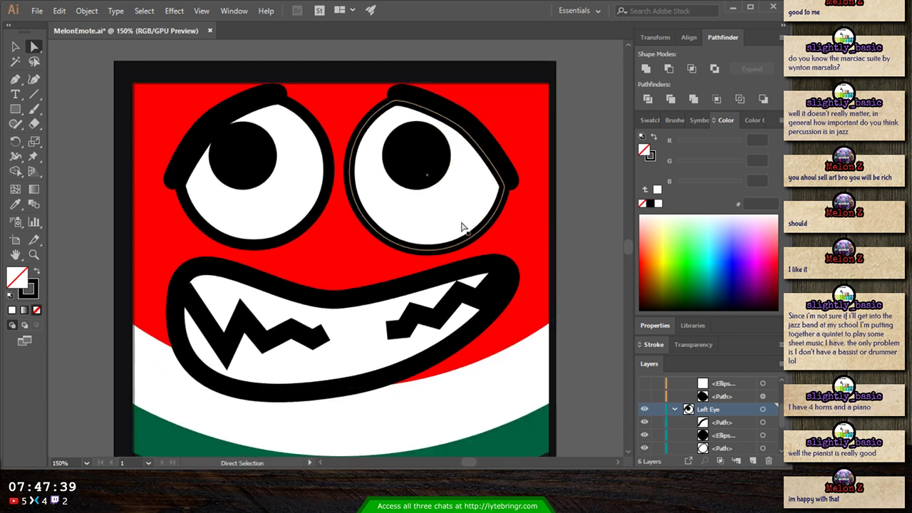
pyautogui.hotkey('ctrl', '-')
pyautogui.hotkey('ctrl', '-')
pyautogui.hotkey('ctrl', '-')
pyautogui.hotkey('ctrl', '-')
pyautogui.hotkey('ctrl', '-')
pyautogui.hotkey('ctrl', '-')
pyautogui.hotkey('ctrl', '-')
pyautogui.hotkey('ctrl', '-')
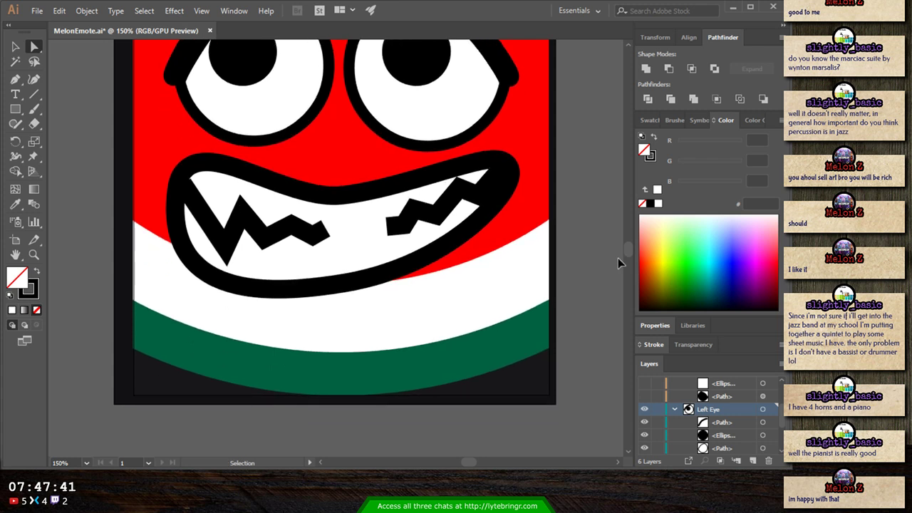
pyautogui.hotkey('ctrl', '-')
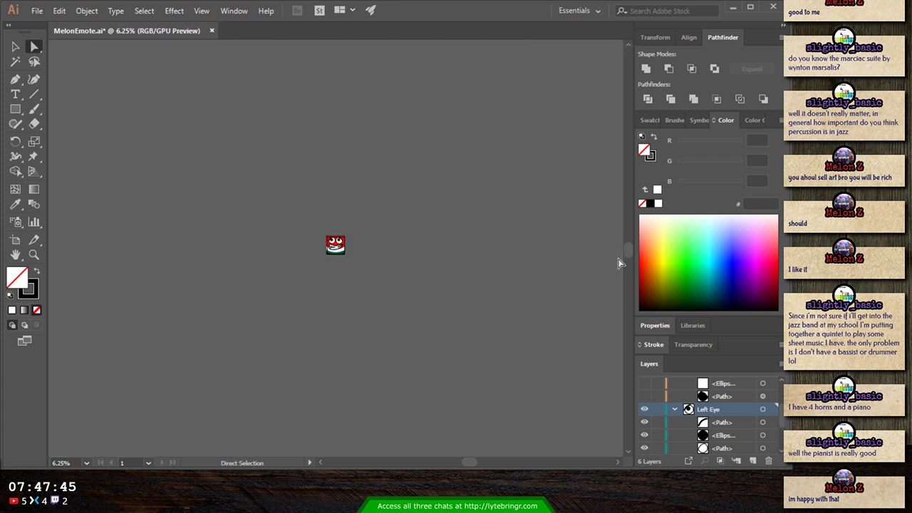
pyautogui.hotkey('ctrl', '-')
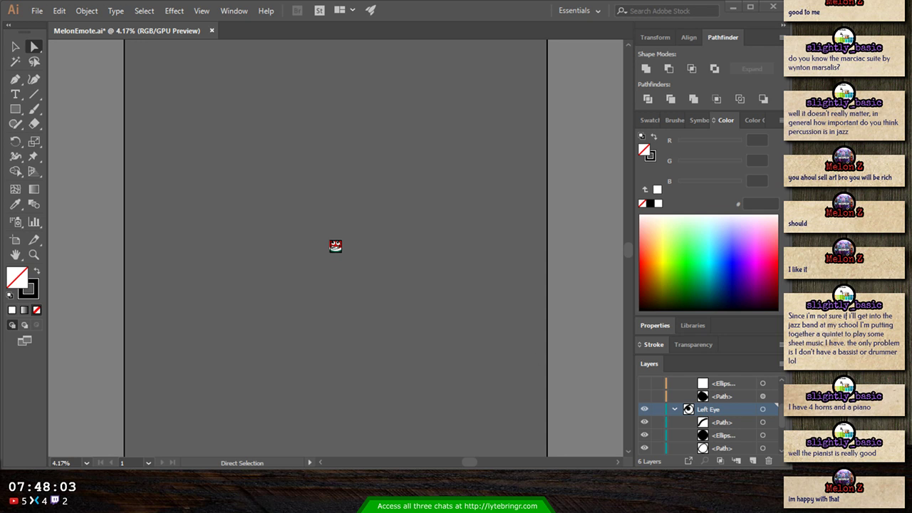
pyautogui.press('v')
pyautogui.hotkey('ctrl', '+')
pyautogui.hotkey('ctrl', '+')
pyautogui.hotkey('ctrl', '+')
pyautogui.hotkey('ctrl', '+')
pyautogui.hotkey('ctrl', '+')
pyautogui.hotkey('ctrl', '+')
pyautogui.hotkey('ctrl', '+')
pyautogui.hotkey('ctrl', '+')
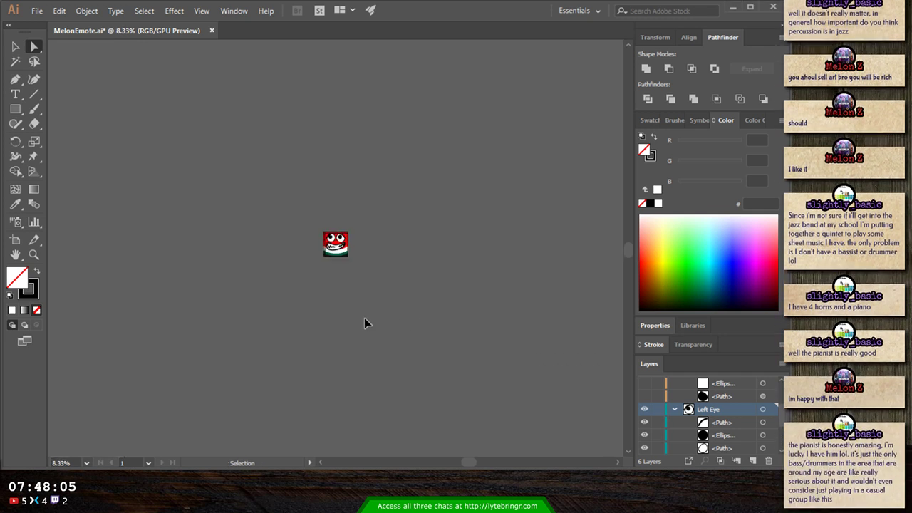
pyautogui.press('a')
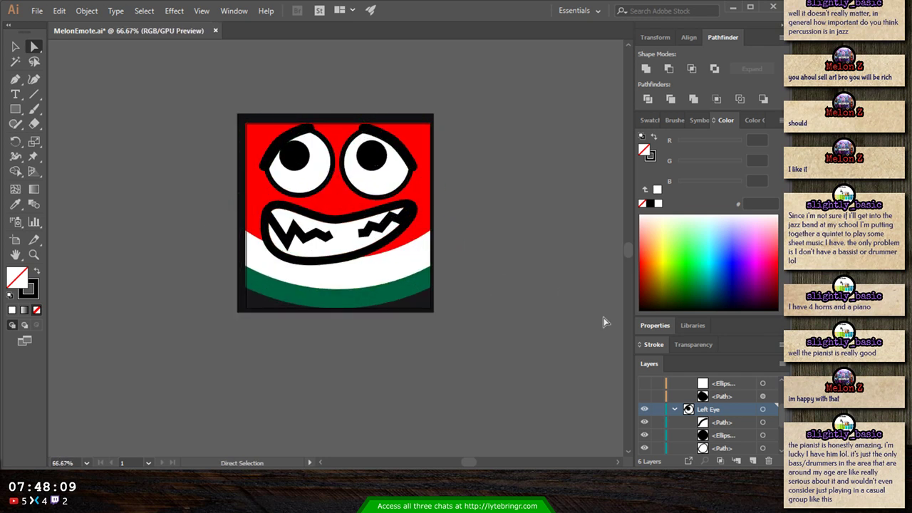
# - Select all artwork on the Left Eye, Right Eye and Mouth layers and nudge it down together over the body
pyautogui.click(674, 408)
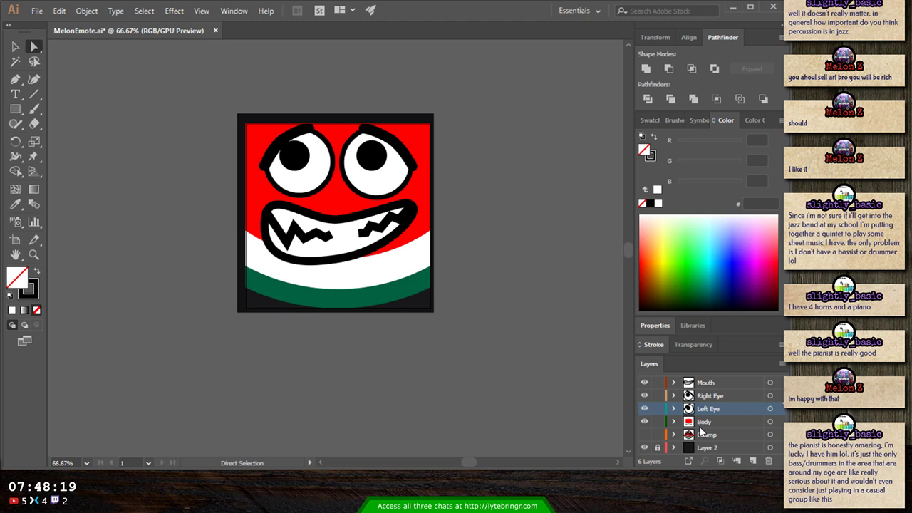
pyautogui.click(770, 422)
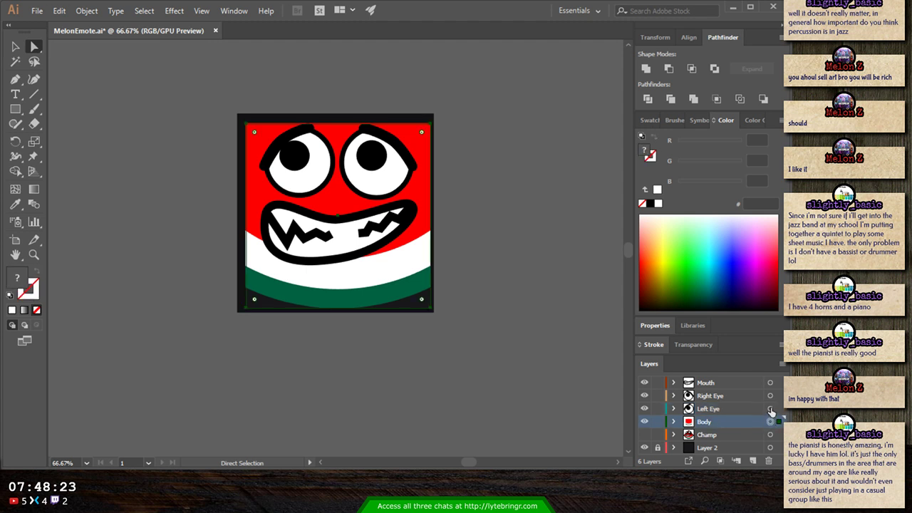
pyautogui.click(769, 407)
pyautogui.keyDown('shift'); pyautogui.click(770, 395); pyautogui.keyUp('shift')
pyautogui.keyDown('shift'); pyautogui.click(770, 382); pyautogui.keyUp('shift')
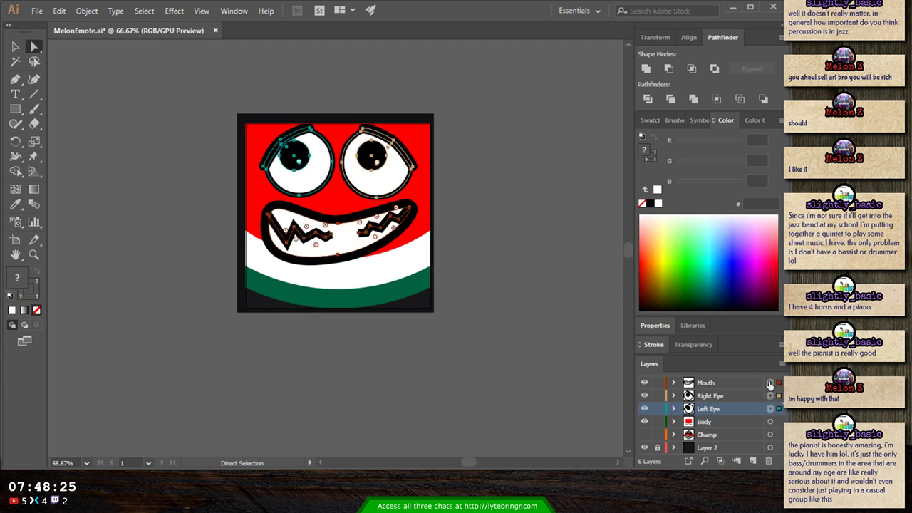
pyautogui.hotkey('shift', 'Down')
pyautogui.hotkey('shift', 'Down')
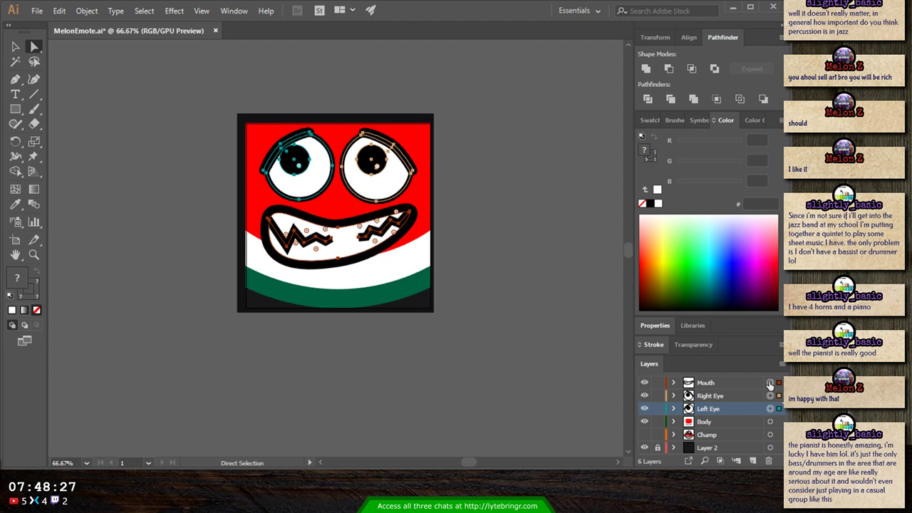
# - Nudge the selected eyes and mouth down over the body, bring them back up slightly, and deselect them
pyautogui.hotkey('shift', 'Down')
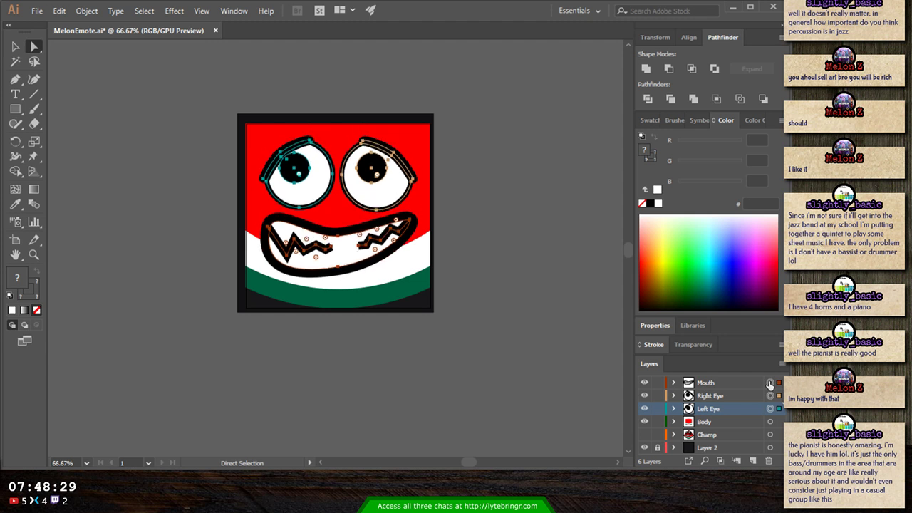
pyautogui.hotkey('shift', 'Up')
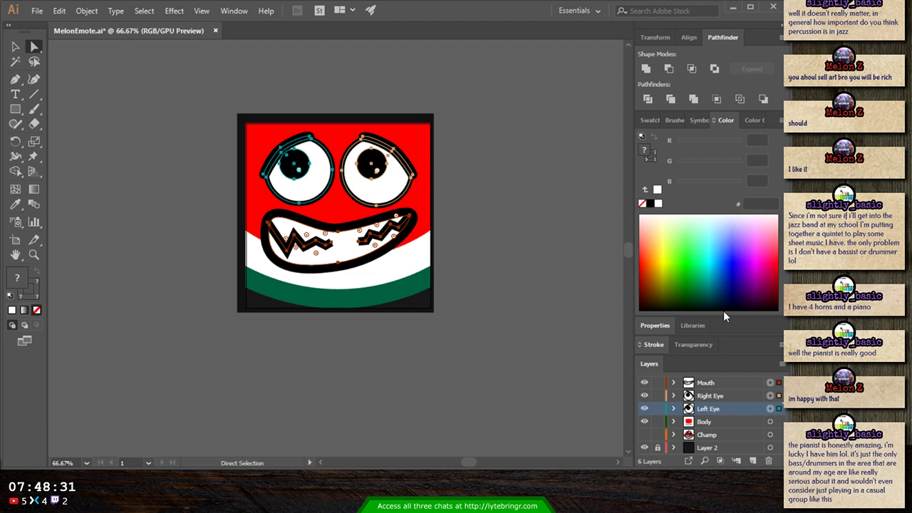
pyautogui.click(537, 260)
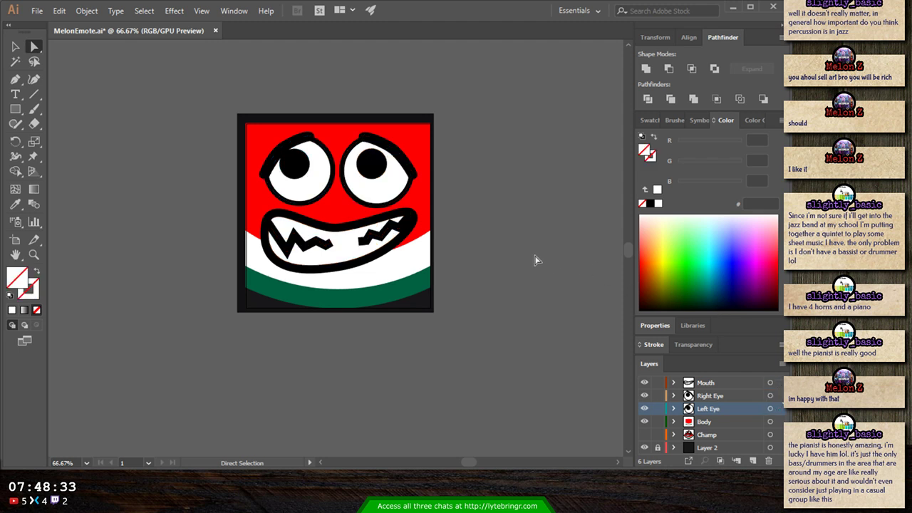
# - Examine how the repositioned face reads at small sizes, down to 6.25% zoom
pyautogui.hotkey('ctrl', '-')
pyautogui.hotkey('ctrl', '-')
pyautogui.hotkey('ctrl', '-')
pyautogui.hotkey('ctrl', '-')
pyautogui.hotkey('ctrl', '-')
pyautogui.hotkey('ctrl', '-')
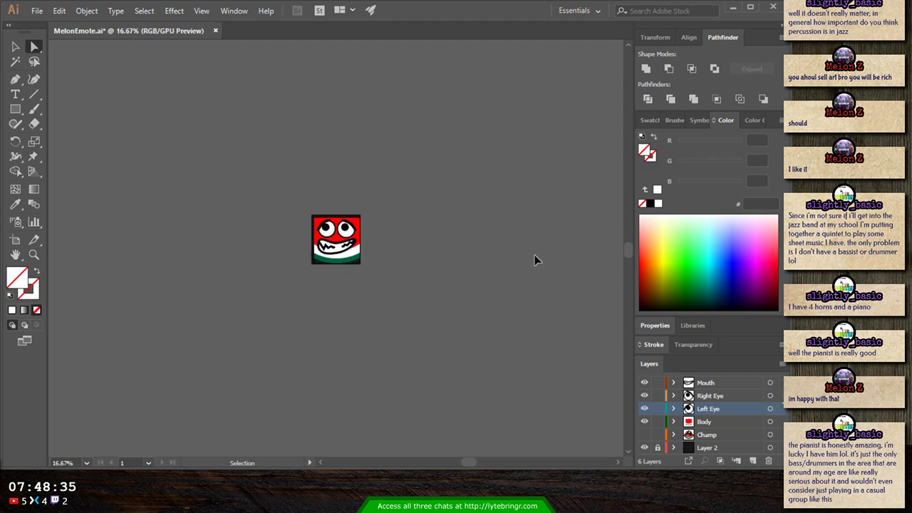
pyautogui.hotkey('ctrl', '-')
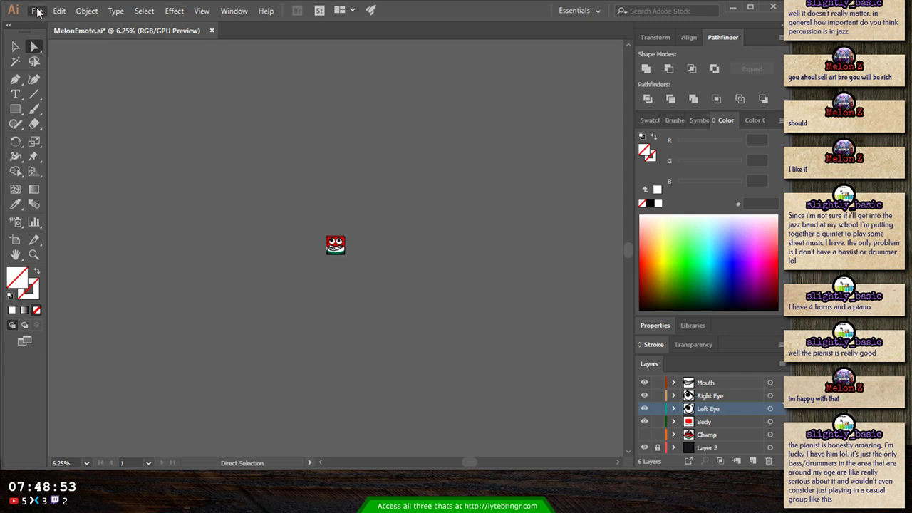
# - Save the document and hide the dark background layer, Layer 2
pyautogui.hotkey('ctrl', 's')
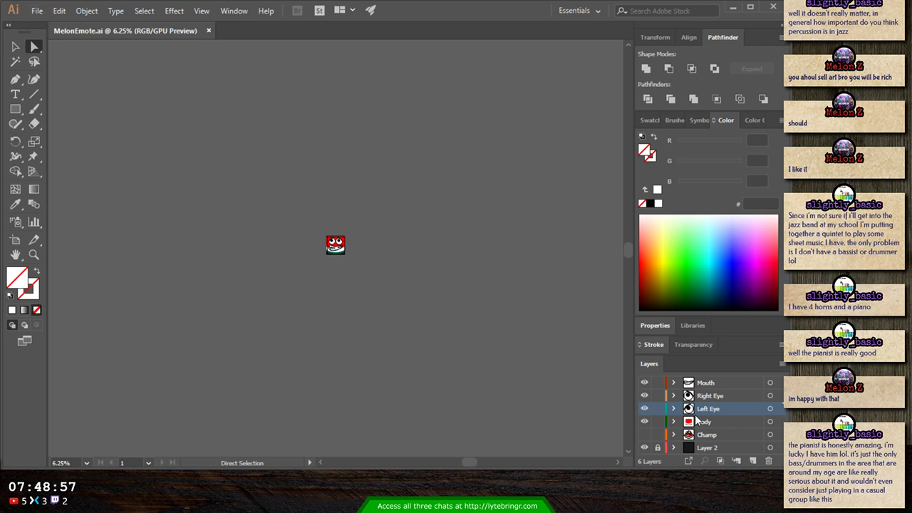
pyautogui.click(644, 447)
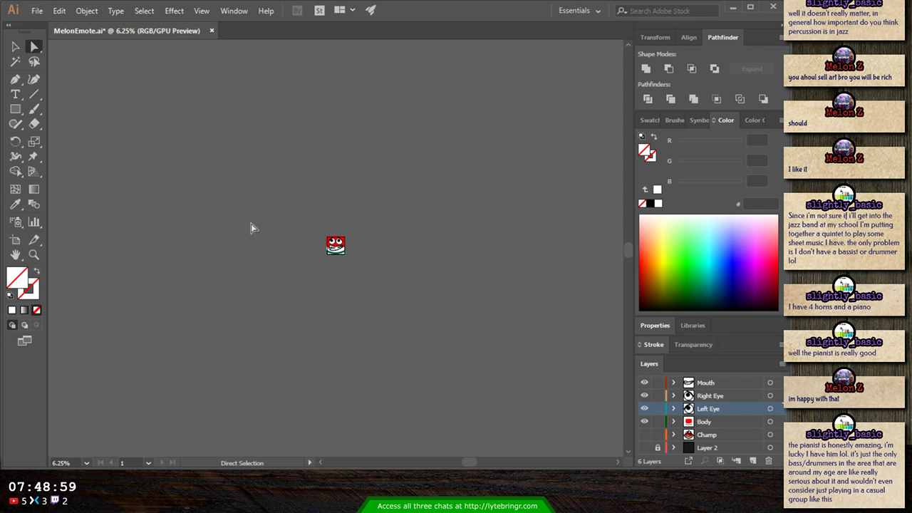
pyautogui.hotkey('ctrl', 's')
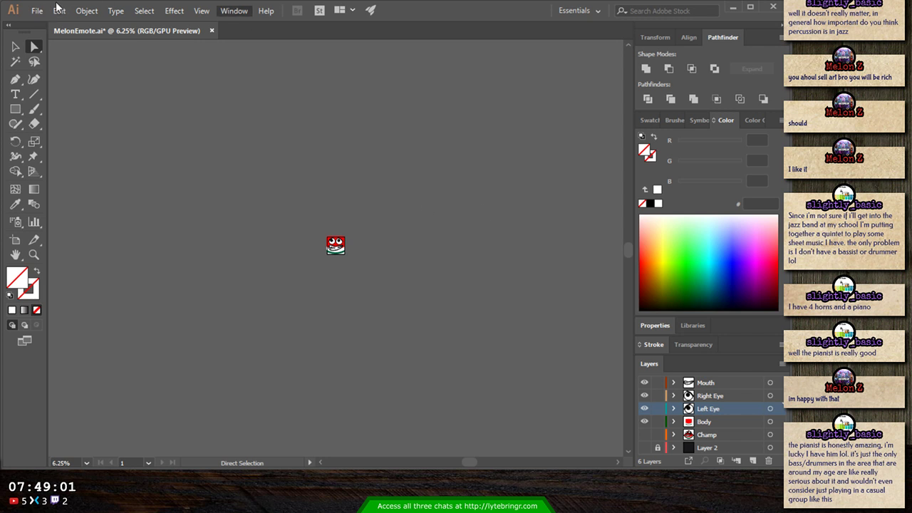
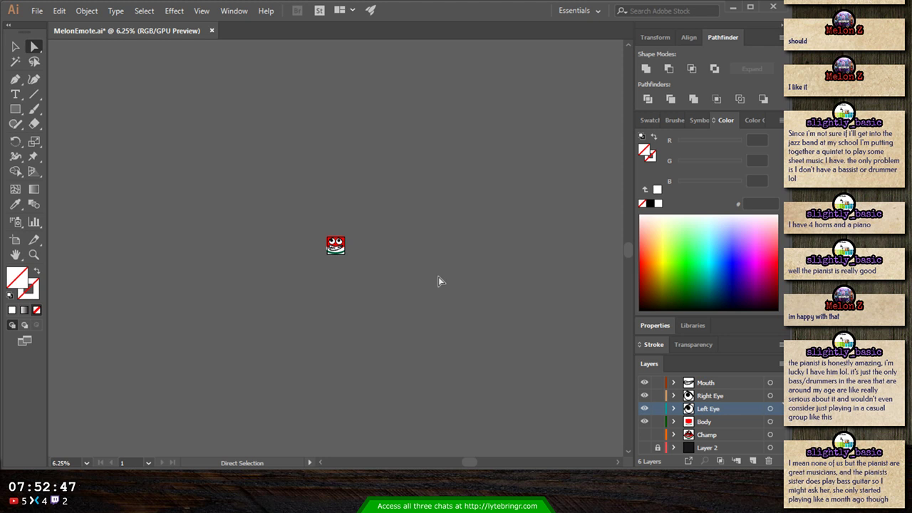
# - Inspect the eyes, grin and rind against the white artboard at 100% and 150% zoom
pyautogui.hotkey('ctrl', '+')
pyautogui.hotkey('ctrl', '+')
pyautogui.hotkey('ctrl', '+')
pyautogui.hotkey('ctrl', '+')
pyautogui.hotkey('ctrl', '+')
pyautogui.hotkey('ctrl', '+')
pyautogui.hotkey('ctrl', '+')
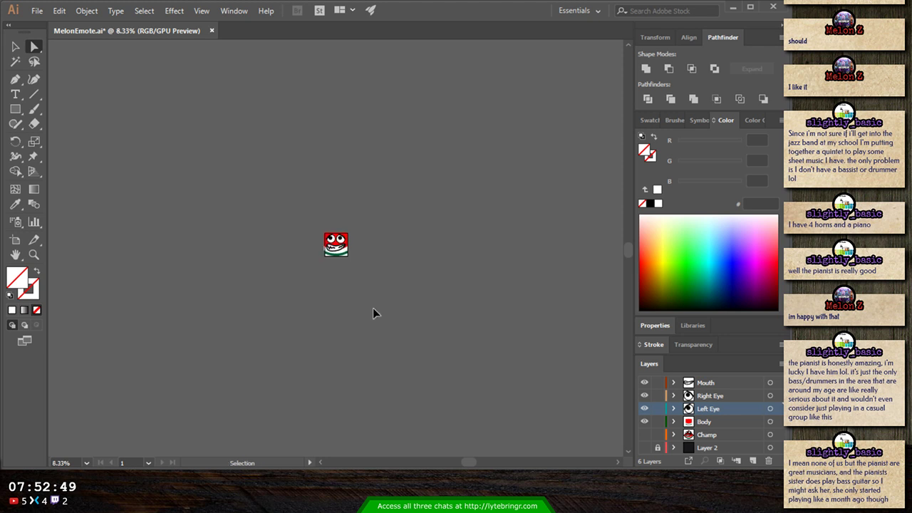
pyautogui.hotkey('ctrl', '+')
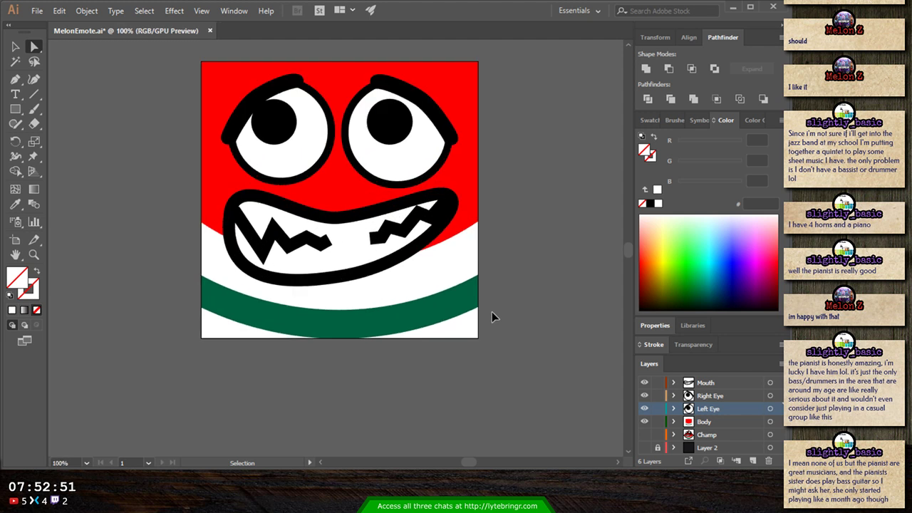
pyautogui.hotkey('ctrl', '+')
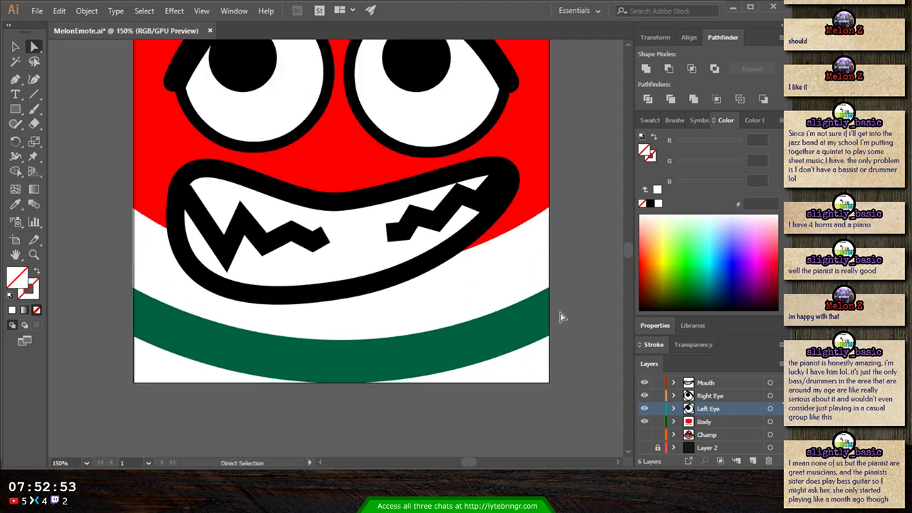
pyautogui.hotkey('ctrl', '-')
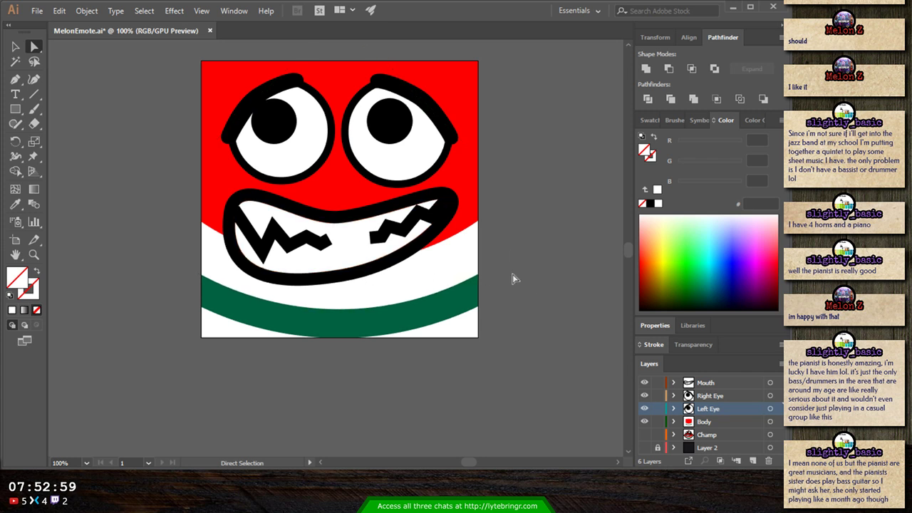
# - Gather the Mouth, Right Eye, Left Eye and Body layers in a new layer named Fear, and collapse it
pyautogui.click(722, 421)
pyautogui.click(752, 461)
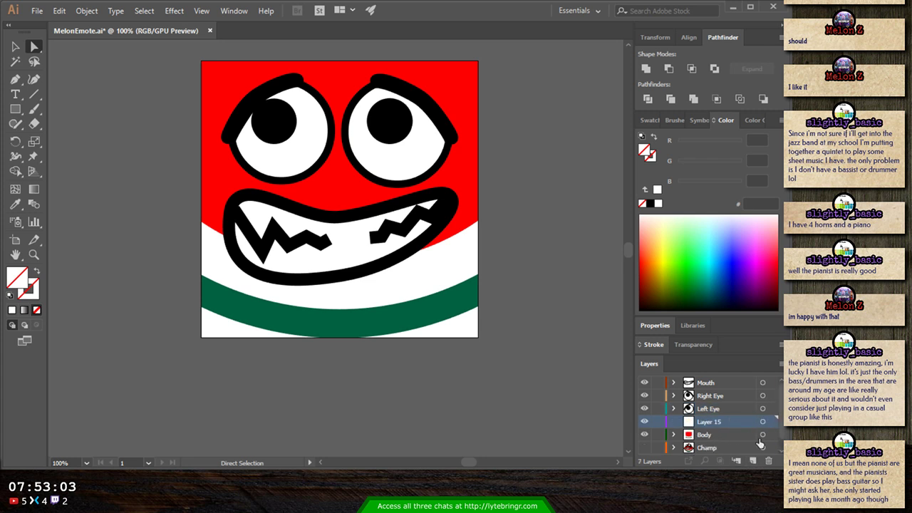
pyautogui.moveTo(716, 422); pyautogui.dragTo(713, 388)
pyautogui.keyDown('shift'); pyautogui.click(715, 395); pyautogui.keyUp('shift')
pyautogui.doubleClick(710, 382)
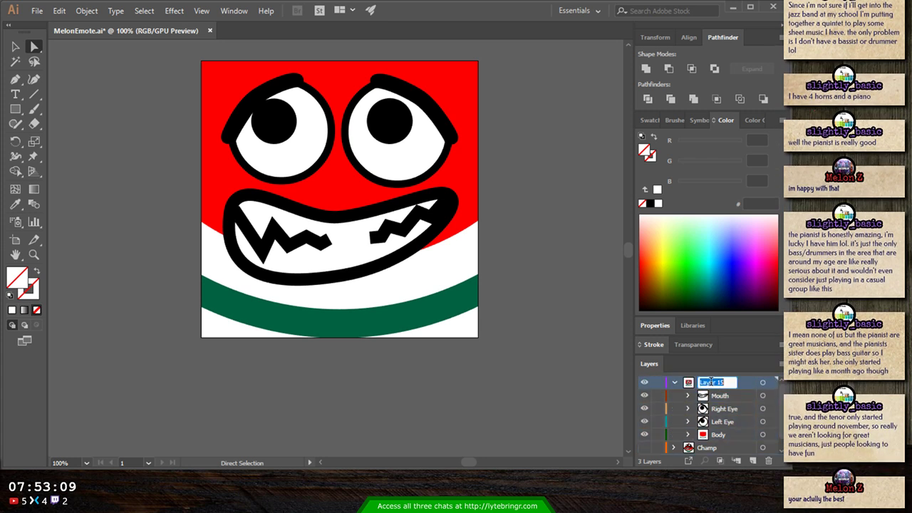
pyautogui.write('Fear')
pyautogui.press('Return')
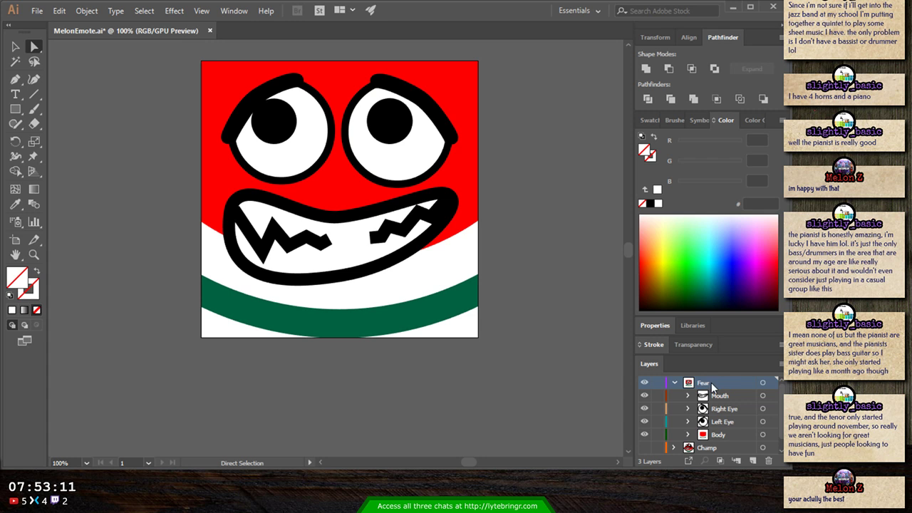
pyautogui.click(674, 383)
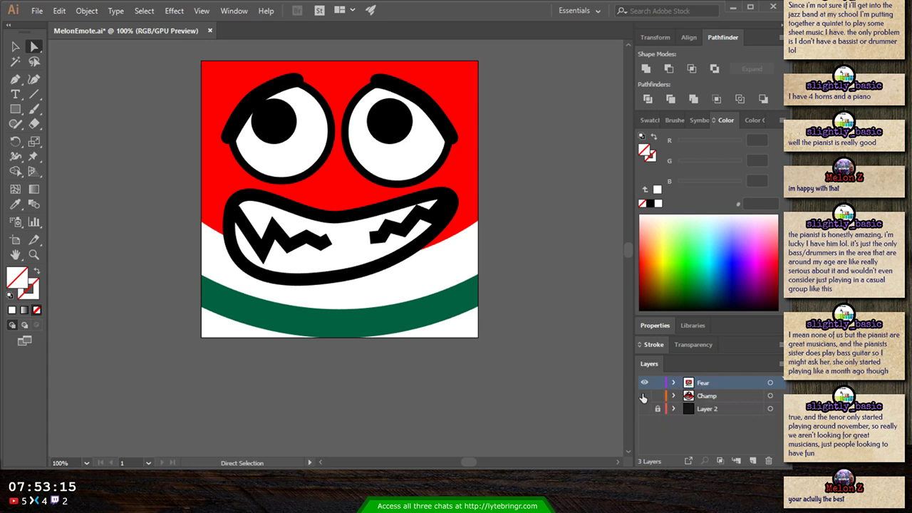
# - Duplicate all Fear artwork in place onto a new top layer, and hide the Fear and Champ layers
pyautogui.click(769, 383)
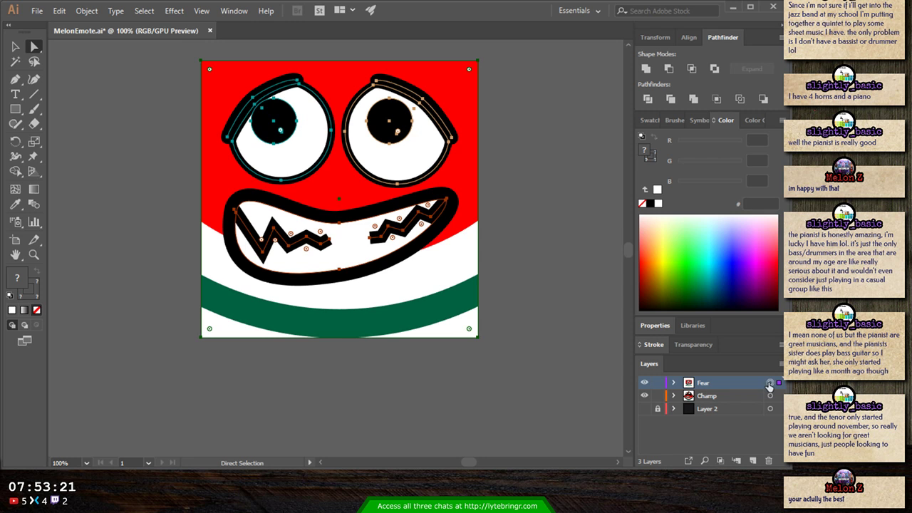
pyautogui.click(751, 460)
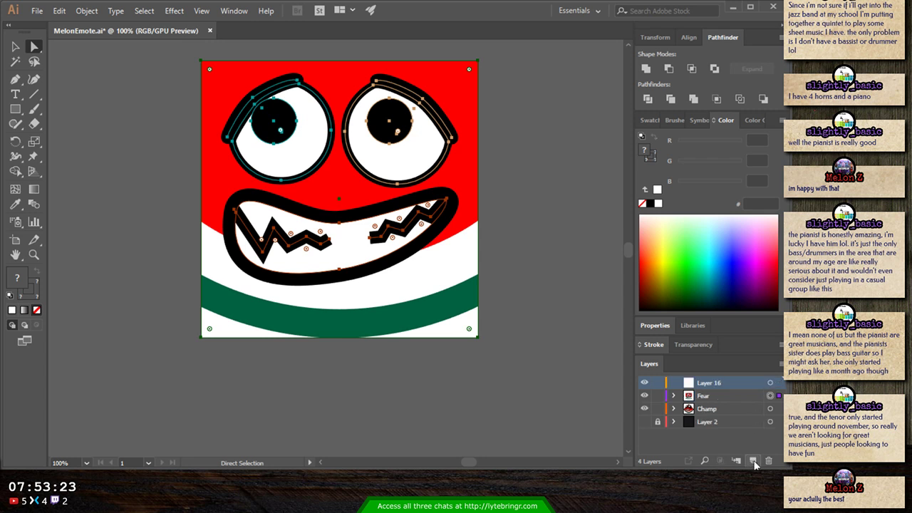
pyautogui.hotkey('ctrl', 'f')
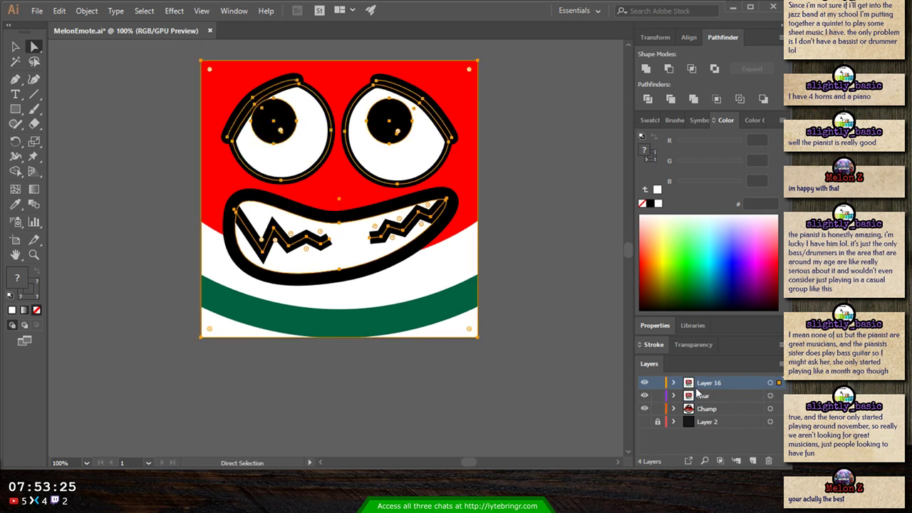
pyautogui.moveTo(644, 395); pyautogui.dragTo(644, 409)
# - Move the mouth outline and both zigzag tooth paths of the duplicated face into a new sublayer
pyautogui.click(674, 382)
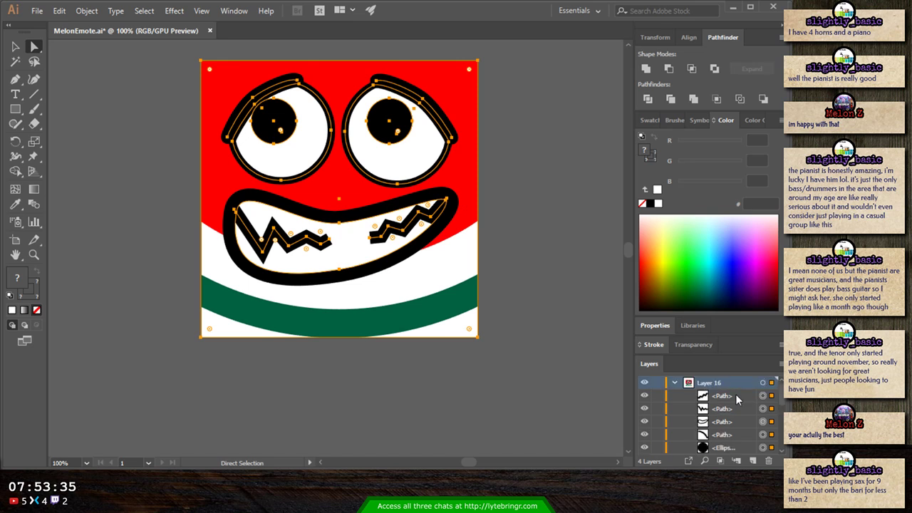
pyautogui.click(762, 421)
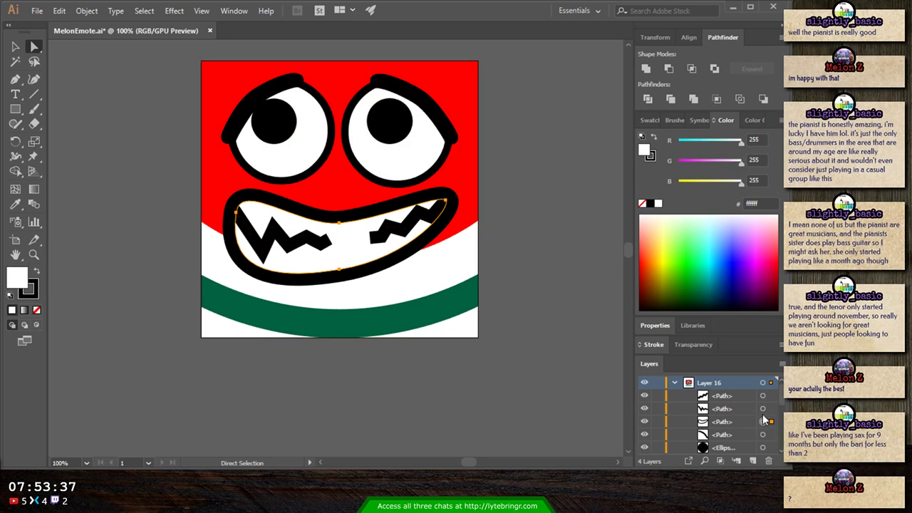
pyautogui.keyDown('shift'); pyautogui.click(762, 408); pyautogui.keyUp('shift')
pyautogui.keyDown('shift'); pyautogui.click(762, 395); pyautogui.keyUp('shift')
pyautogui.click(752, 460)
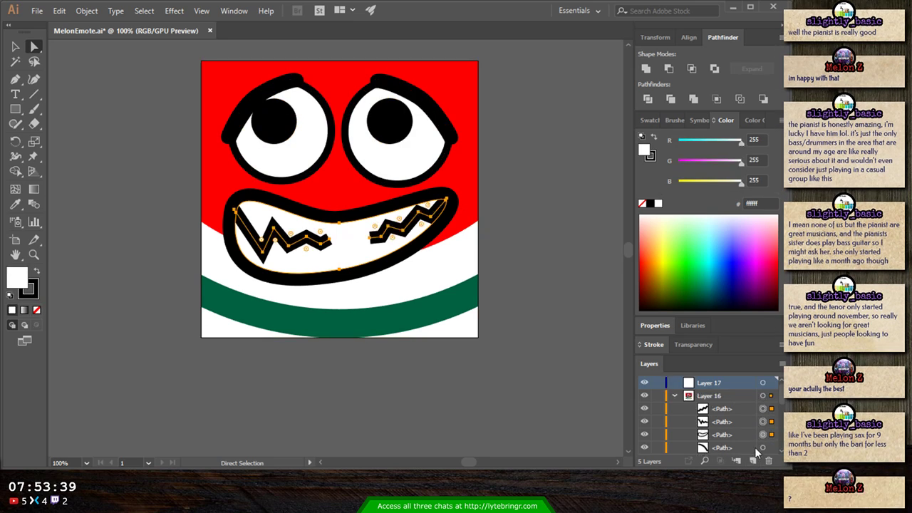
pyautogui.moveTo(712, 385); pyautogui.dragTo(723, 396)
pyautogui.click(737, 435)
pyautogui.keyDown('shift'); pyautogui.click(730, 410); pyautogui.keyUp('shift')
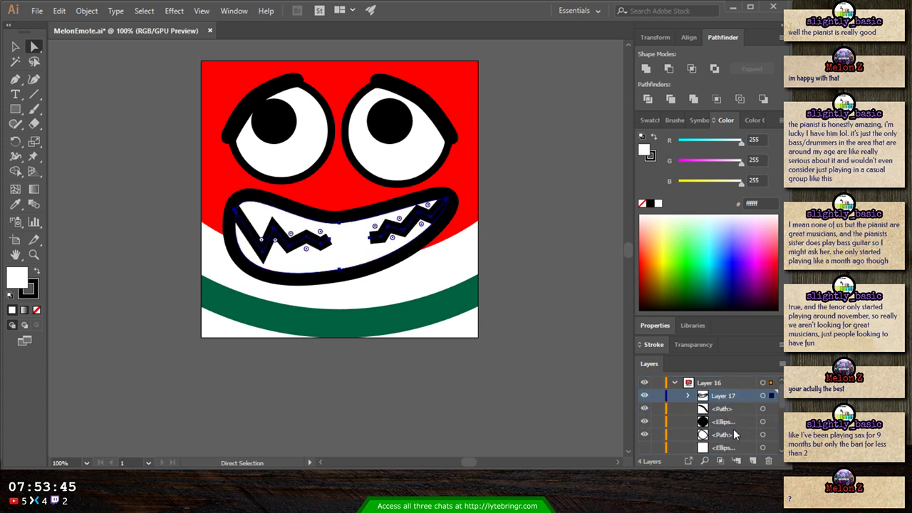
# - Reveal the right eye's hidden white ellipse and black path in the duplicated face layer and delete both
pyautogui.click(737, 435)
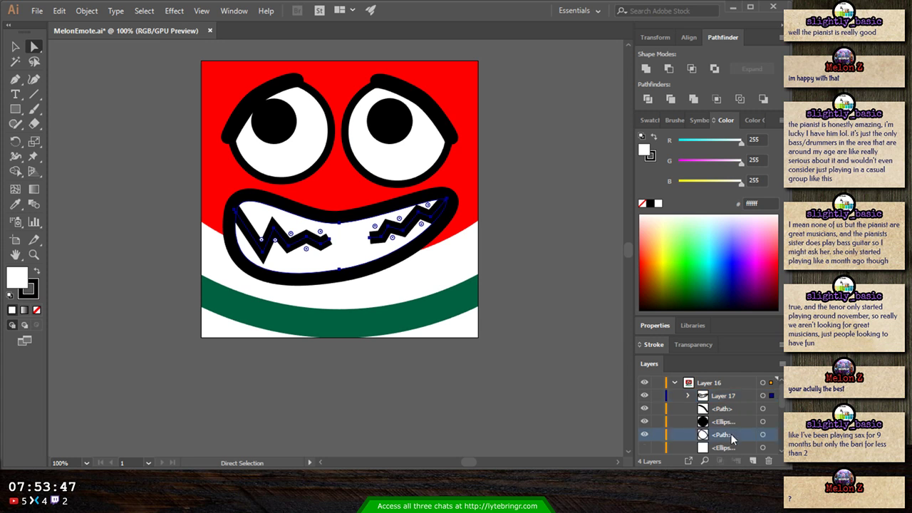
pyautogui.scroll(-1, 738, 445)
pyautogui.scroll(1, 737, 446)
pyautogui.scroll(-1, 737, 446)
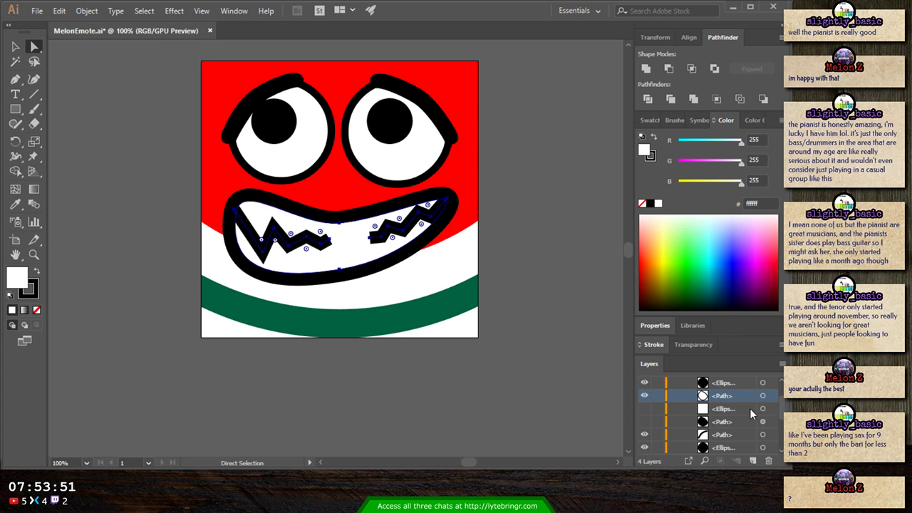
pyautogui.click(762, 422)
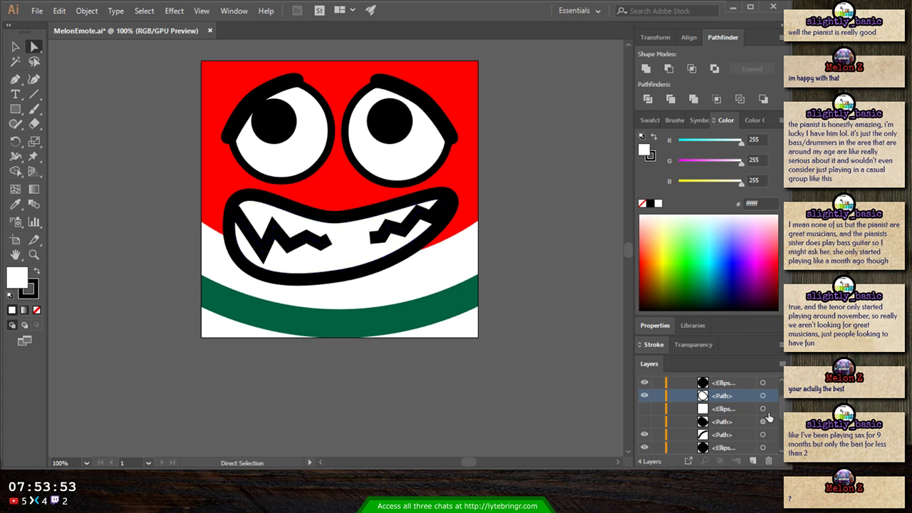
pyautogui.click(644, 408)
pyautogui.click(764, 422)
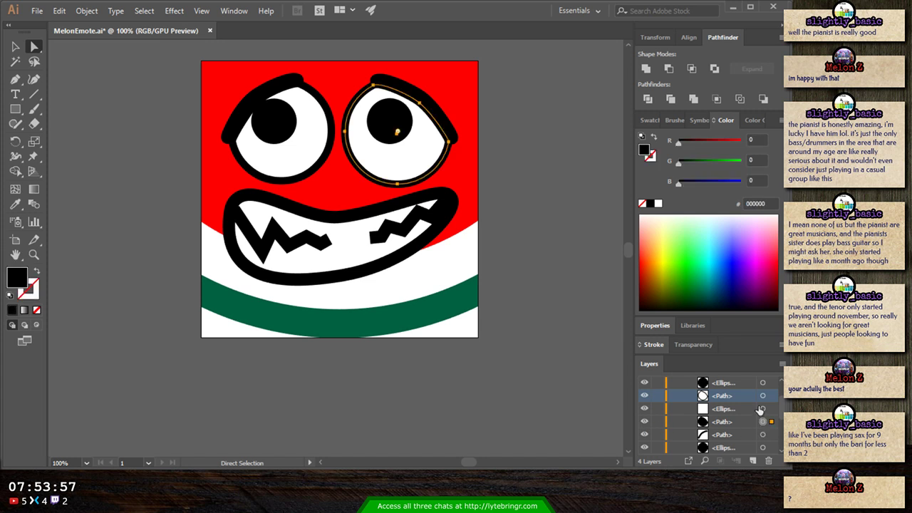
pyautogui.keyDown('shift'); pyautogui.click(763, 408); pyautogui.keyUp('shift')
pyautogui.press('Delete')
# - Reveal the left eye's hidden white ellipse and black path in the duplicated face layer and delete both
pyautogui.scroll(-2, 726, 441)
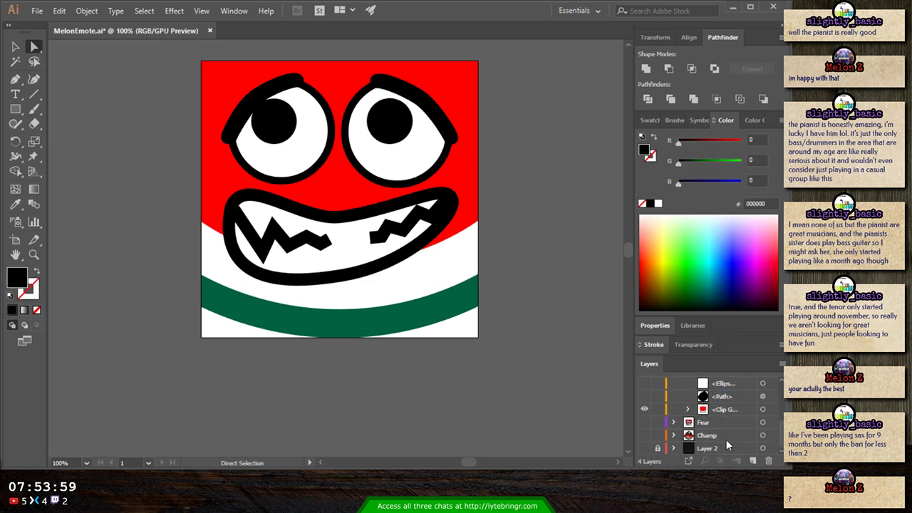
pyautogui.scroll(1, 723, 434)
pyautogui.click(644, 434)
pyautogui.click(644, 422)
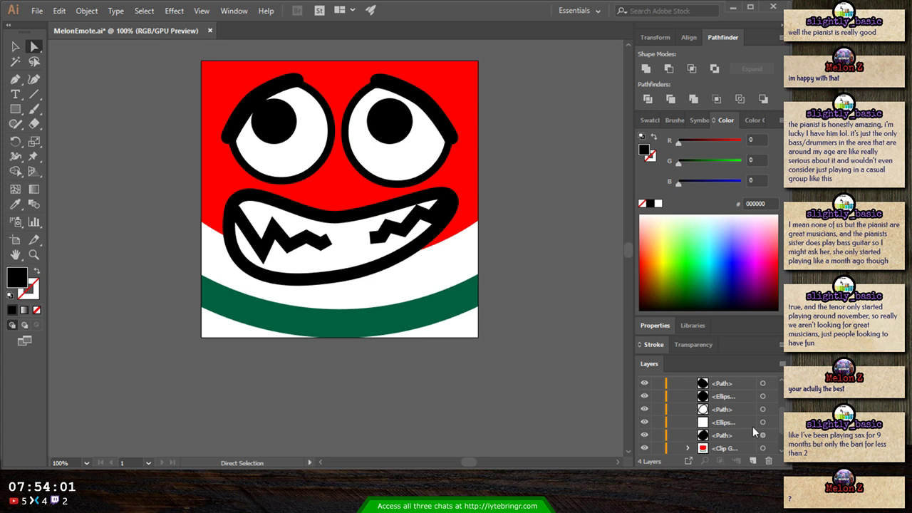
pyautogui.click(762, 435)
pyautogui.keyDown('shift'); pyautogui.click(762, 422); pyautogui.keyUp('shift')
pyautogui.press('Delete')
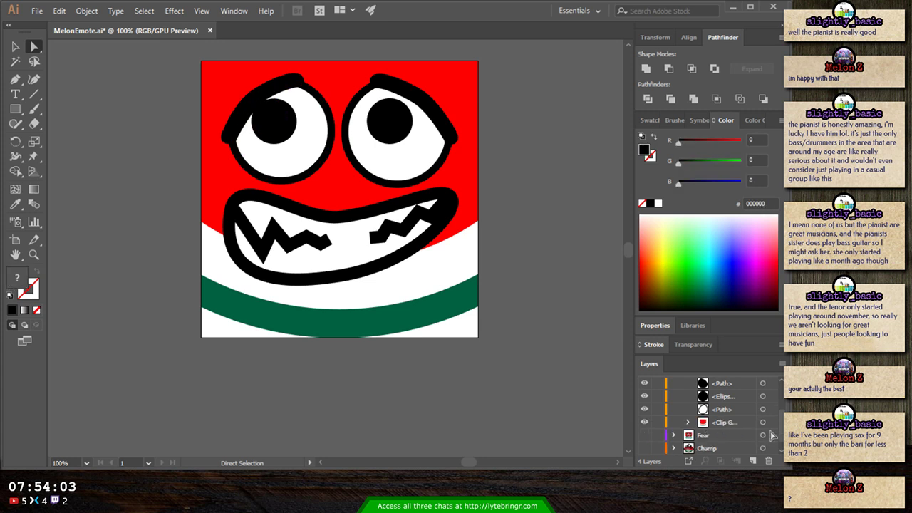
# - Move the right eye's white shape, pupil and eyelid stroke of the duplicated face into a new sublayer below the mouth sublayer
pyautogui.scroll(2, 734, 427)
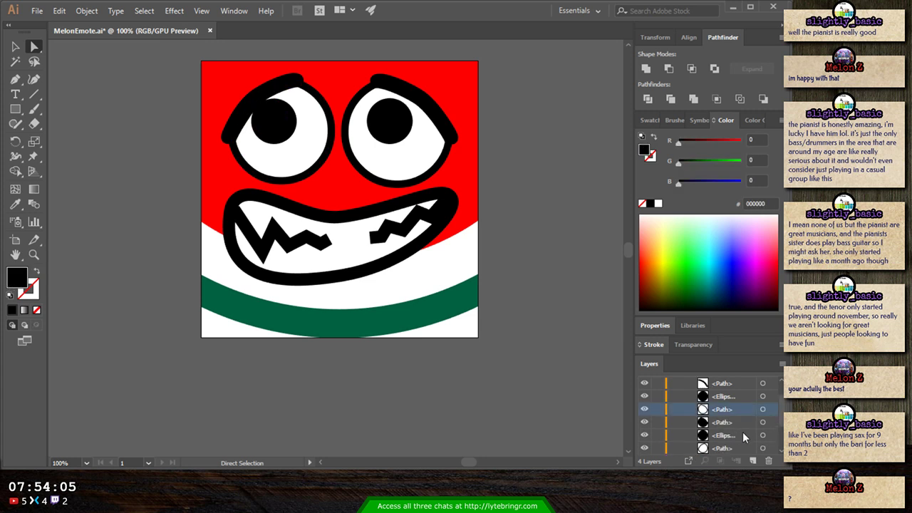
pyautogui.scroll(2, 742, 436)
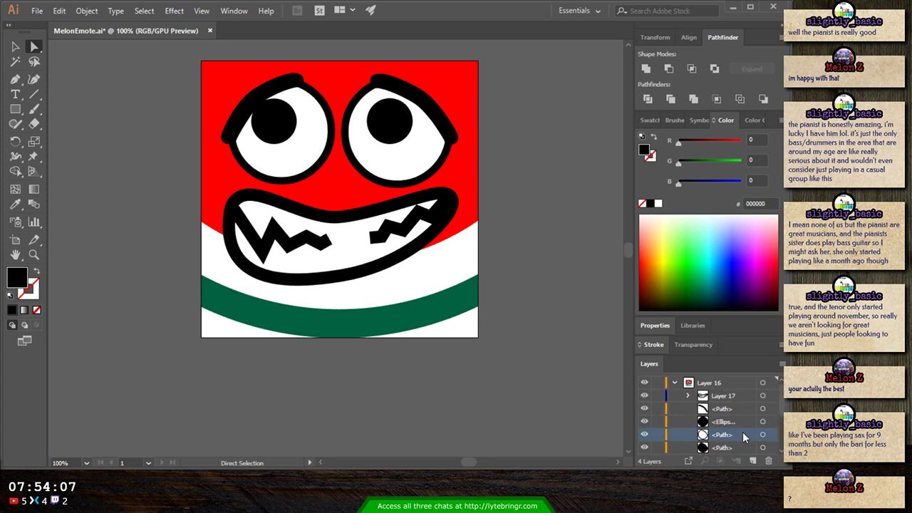
pyautogui.click(762, 434)
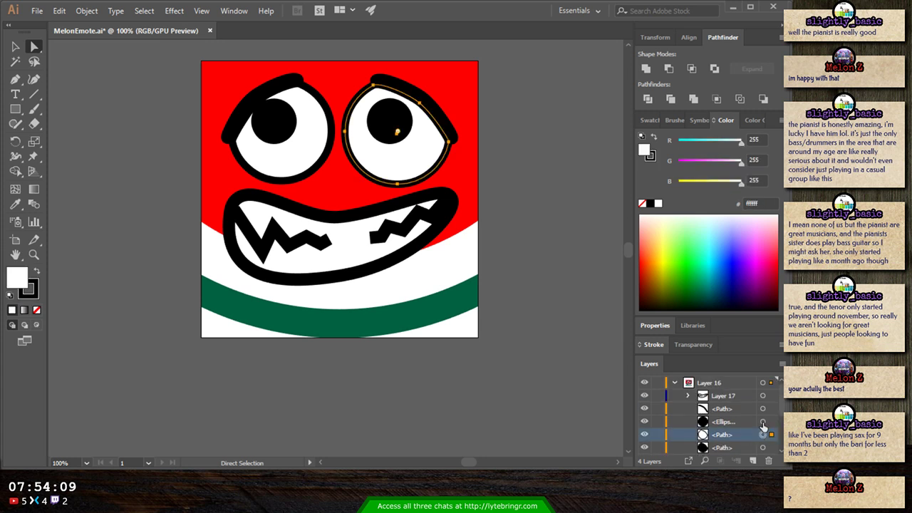
pyautogui.keyDown('shift'); pyautogui.click(763, 421); pyautogui.keyUp('shift')
pyautogui.keyDown('shift'); pyautogui.click(762, 408); pyautogui.keyUp('shift')
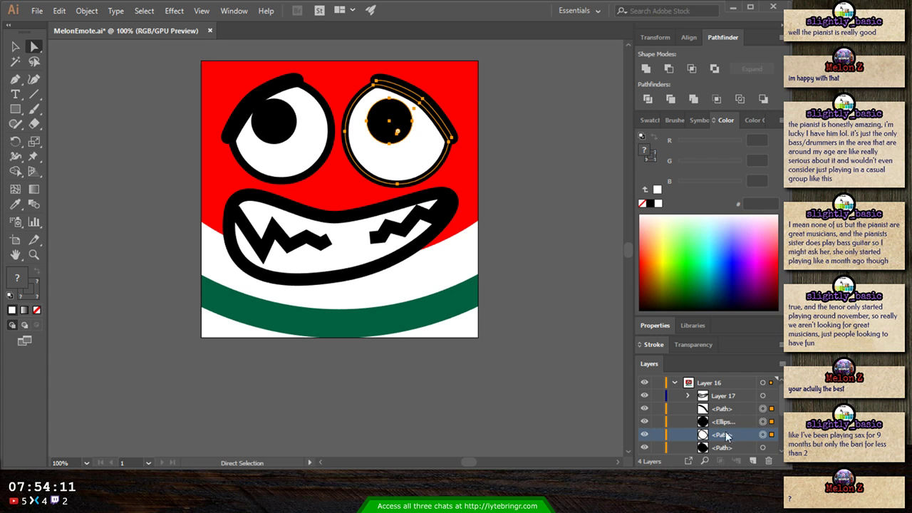
pyautogui.click(752, 461)
pyautogui.moveTo(718, 385); pyautogui.dragTo(732, 416)
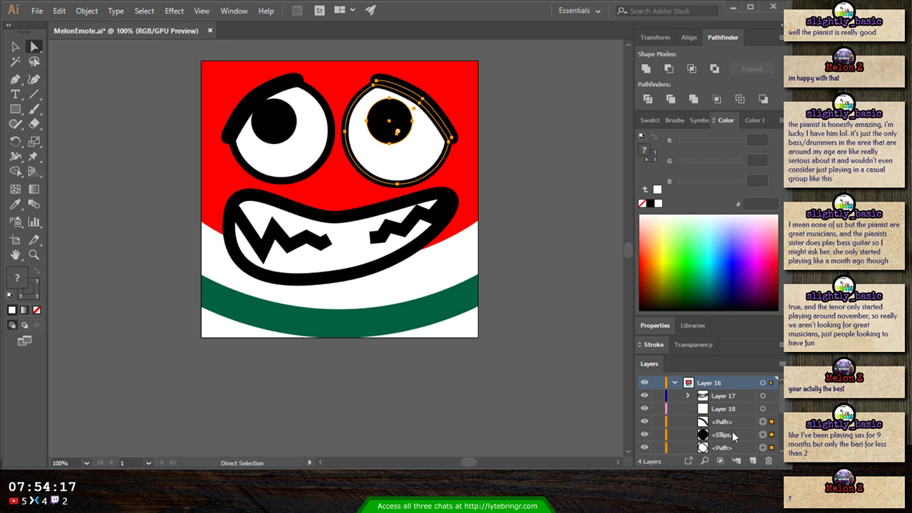
pyautogui.click(729, 447)
pyautogui.keyDown('shift'); pyautogui.click(730, 425); pyautogui.keyUp('shift')
pyautogui.moveTo(731, 426); pyautogui.dragTo(730, 410)
pyautogui.scroll(-1, 744, 433)
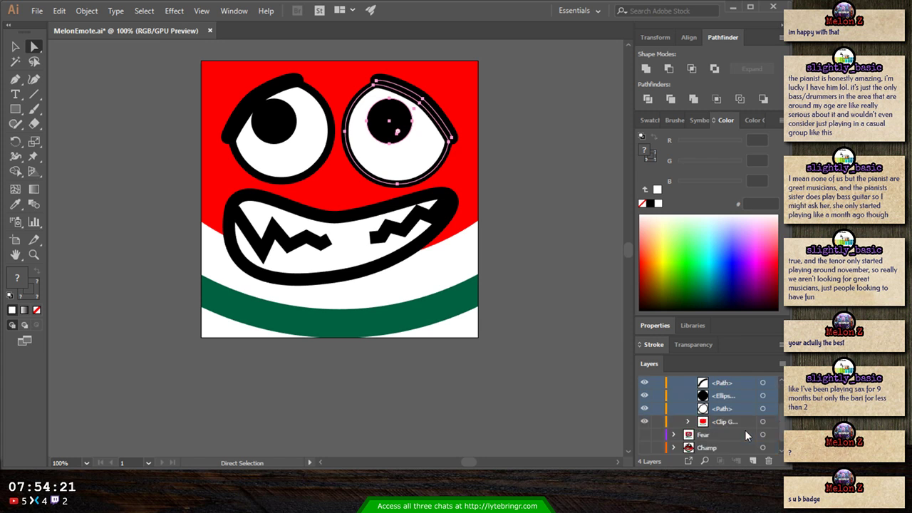
pyautogui.scroll(1, 740, 425)
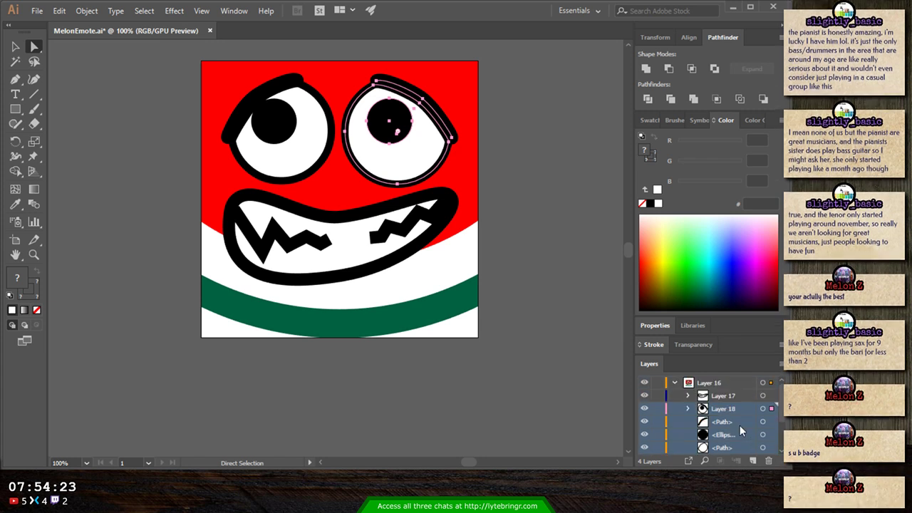
pyautogui.scroll(-1, 740, 424)
pyautogui.scroll(1, 740, 427)
pyautogui.click(743, 421)
pyautogui.scroll(-1, 735, 440)
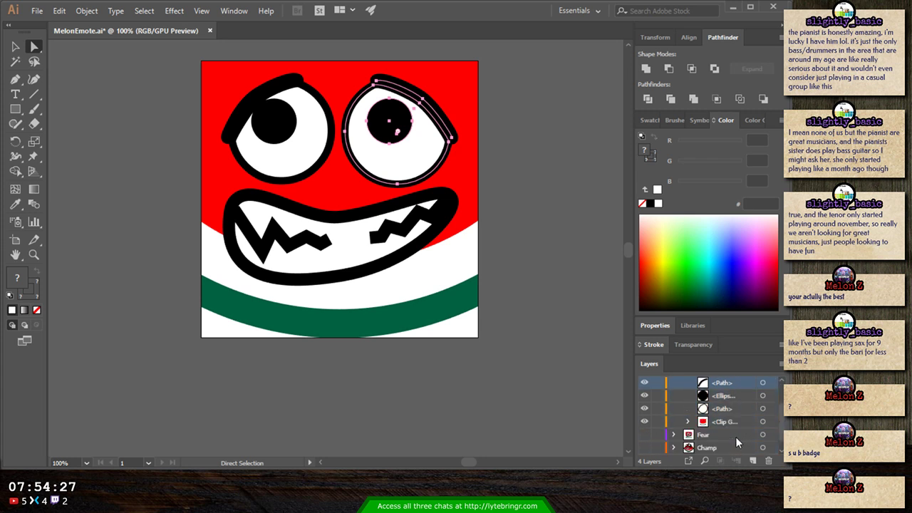
pyautogui.keyDown('shift'); pyautogui.click(732, 408); pyautogui.keyUp('shift')
pyautogui.scroll(1, 729, 406)
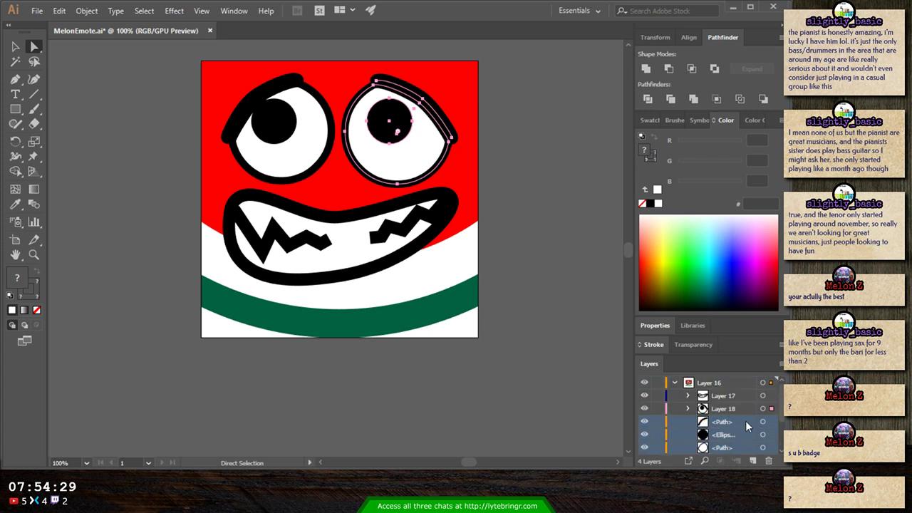
pyautogui.scroll(-1, 752, 428)
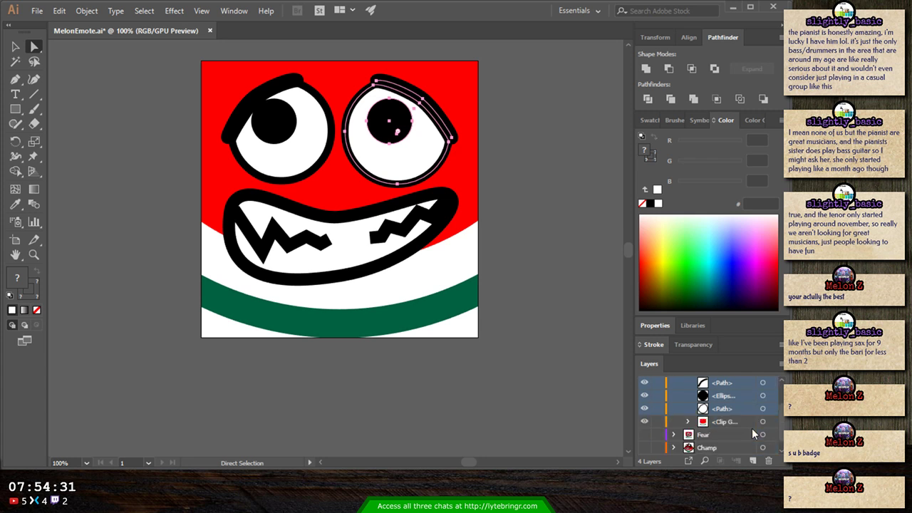
pyautogui.scroll(1, 752, 429)
pyautogui.scroll(-1, 751, 428)
pyautogui.scroll(1, 751, 428)
pyautogui.scroll(-1, 751, 428)
pyautogui.scroll(1, 751, 428)
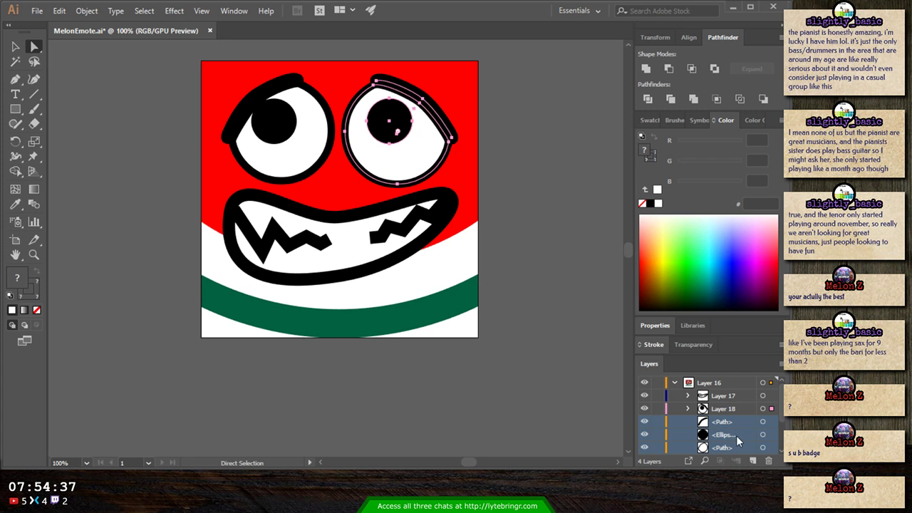
pyautogui.scroll(-1, 736, 438)
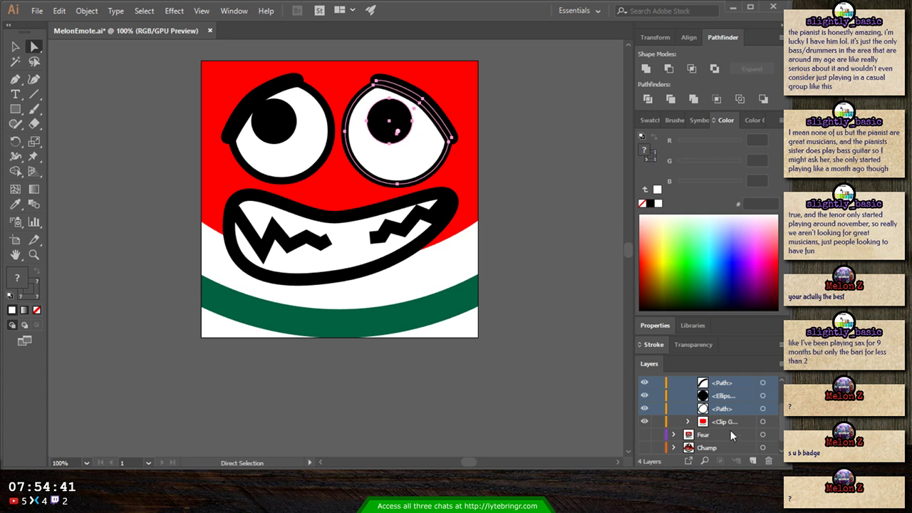
pyautogui.scroll(1, 728, 435)
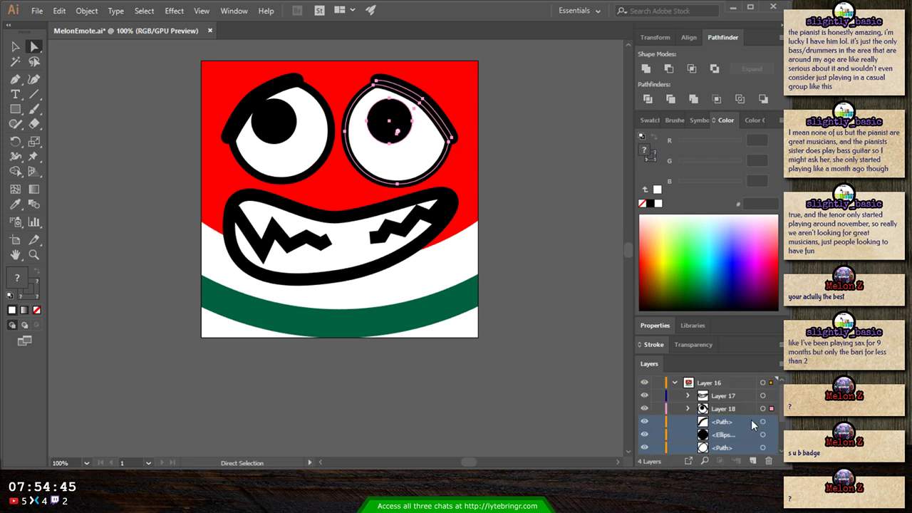
# - Move the left eye's white shape, pupil and eyelid stroke into a new sublayer below the right-eye sublayer, and collapse the duplicated face layer
pyautogui.click(752, 461)
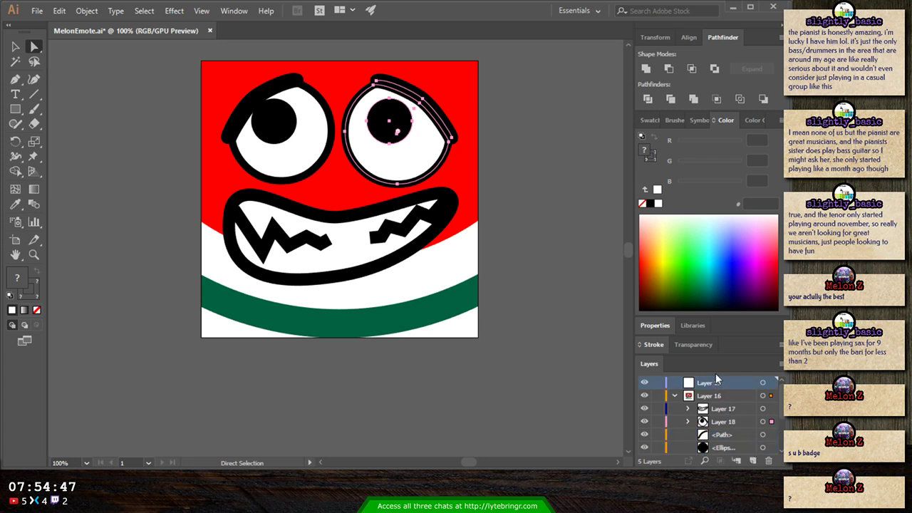
pyautogui.moveTo(719, 384); pyautogui.dragTo(730, 434)
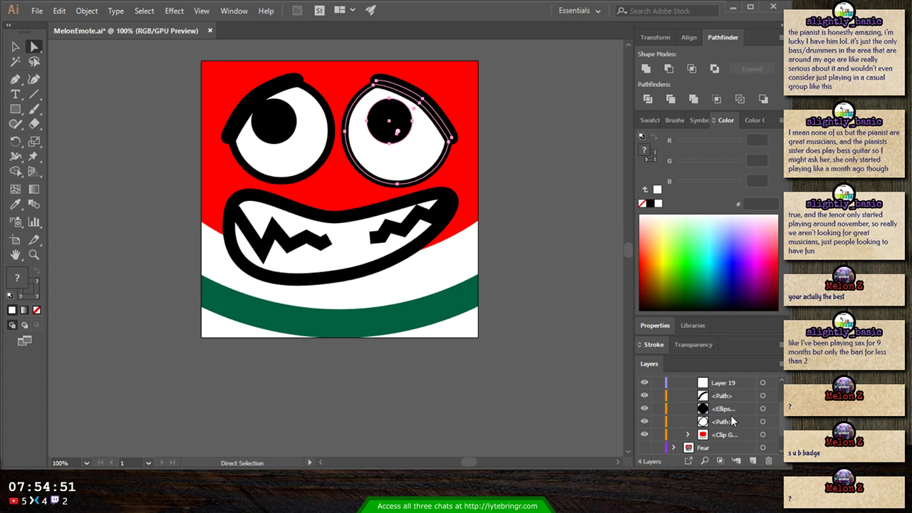
pyautogui.click(726, 423)
pyautogui.scroll(2, 727, 424)
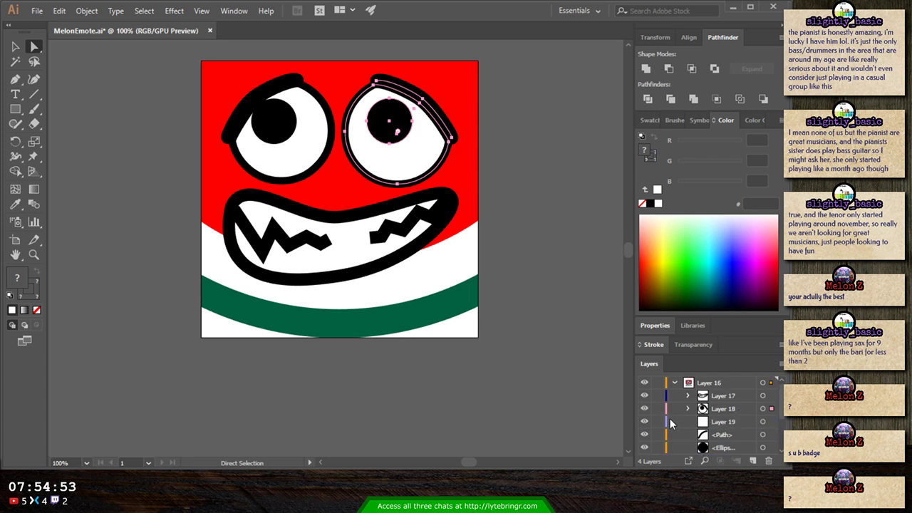
pyautogui.scroll(-1, 725, 439)
pyautogui.keyDown('shift'); pyautogui.click(721, 384); pyautogui.keyUp('shift')
pyautogui.scroll(1, 723, 399)
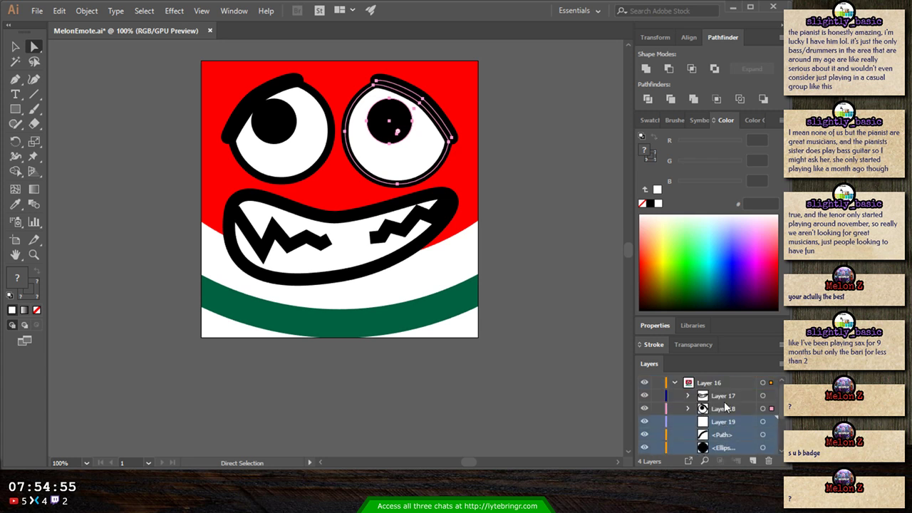
pyautogui.scroll(-1, 725, 429)
pyautogui.click(724, 423)
pyautogui.keyDown('shift'); pyautogui.click(725, 397); pyautogui.keyUp('shift')
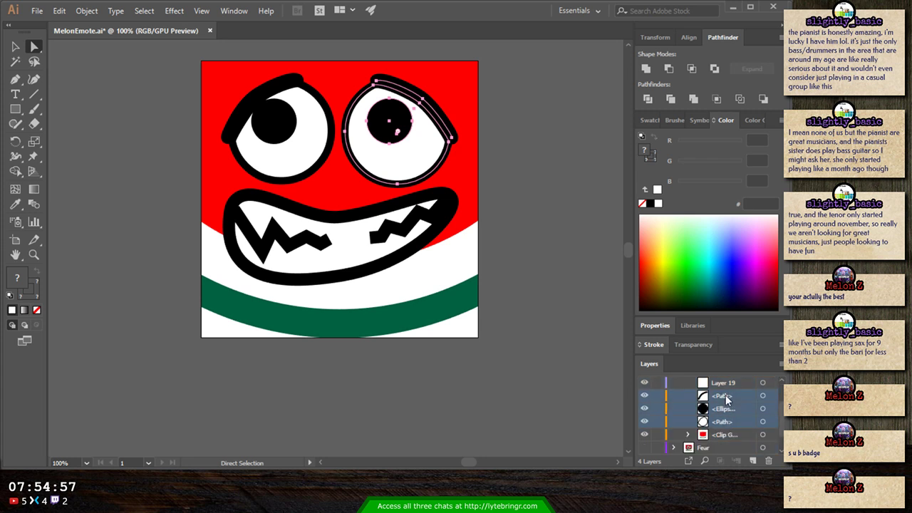
pyautogui.click(725, 396)
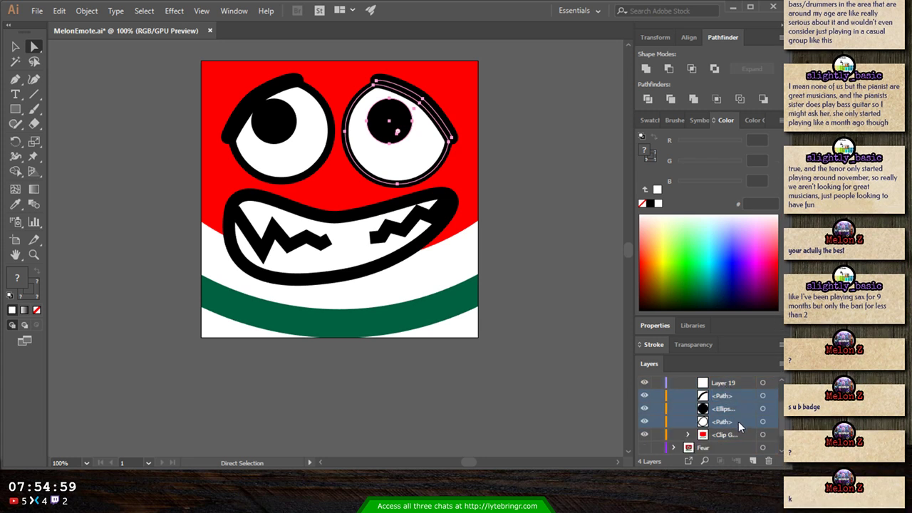
pyautogui.moveTo(737, 421); pyautogui.dragTo(734, 381)
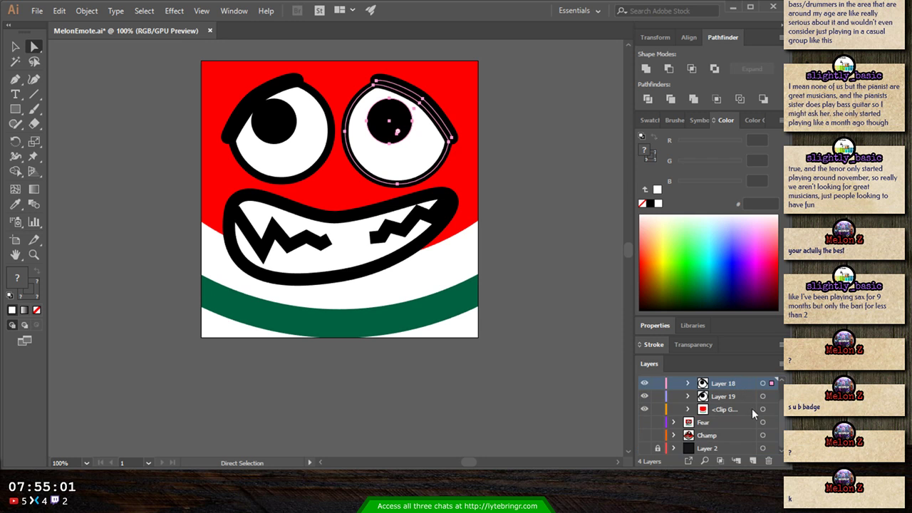
pyautogui.scroll(1, 751, 409)
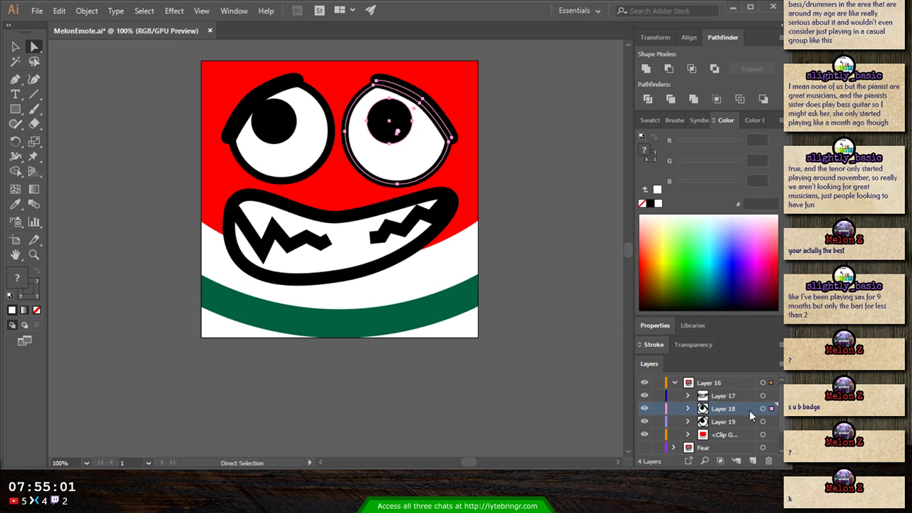
pyautogui.click(674, 383)
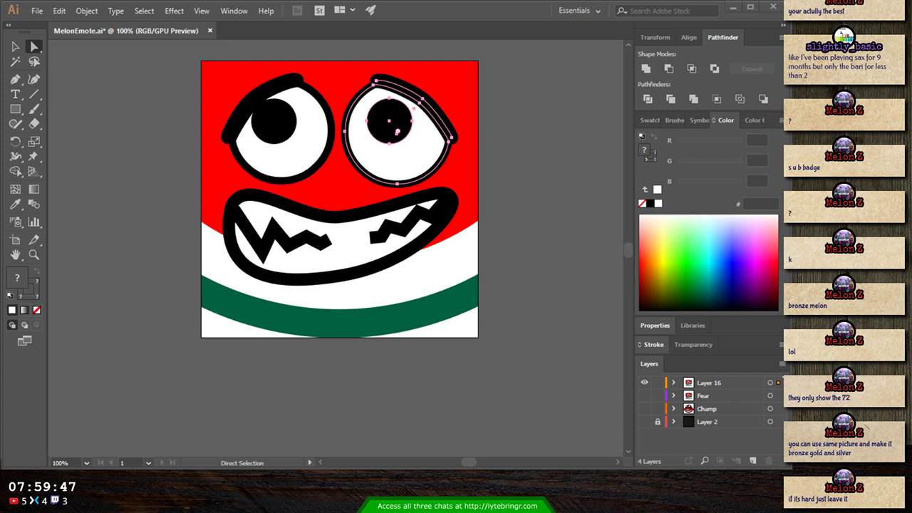
# - Switch to OBS and refresh the TabletCapture source in the Photoshop scene by hiding it and showing it again
pyautogui.click(151, 322)
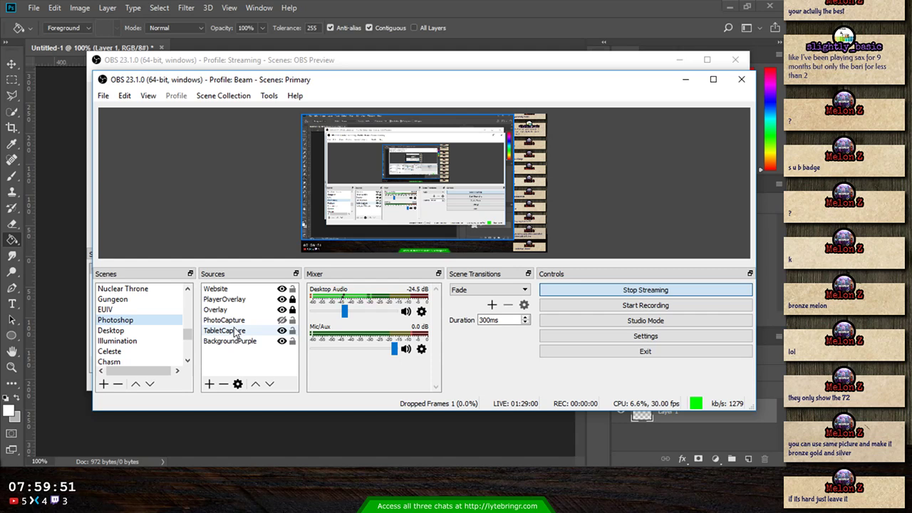
pyautogui.click(281, 331)
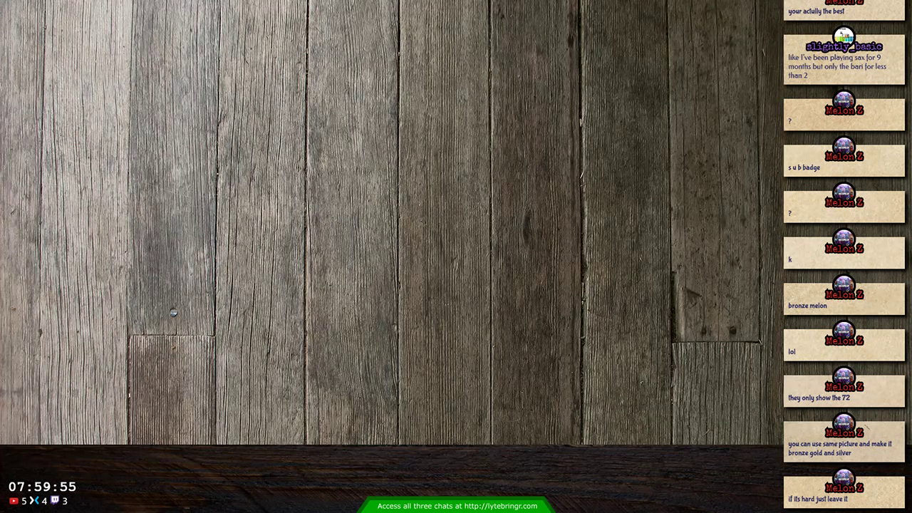
pyautogui.click(289, 330)
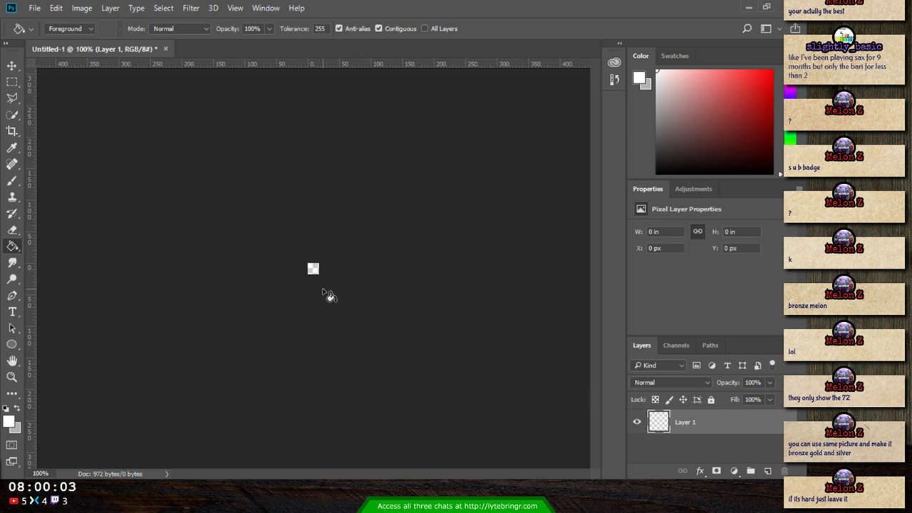
# - Switch to Photoshop and examine the blank Untitled-1 canvas at high magnification
pyautogui.hotkey('ctrl', '+')
pyautogui.hotkey('ctrl', '+')
pyautogui.hotkey('ctrl', '+')
pyautogui.hotkey('ctrl', '+')
pyautogui.hotkey('ctrl', '+')
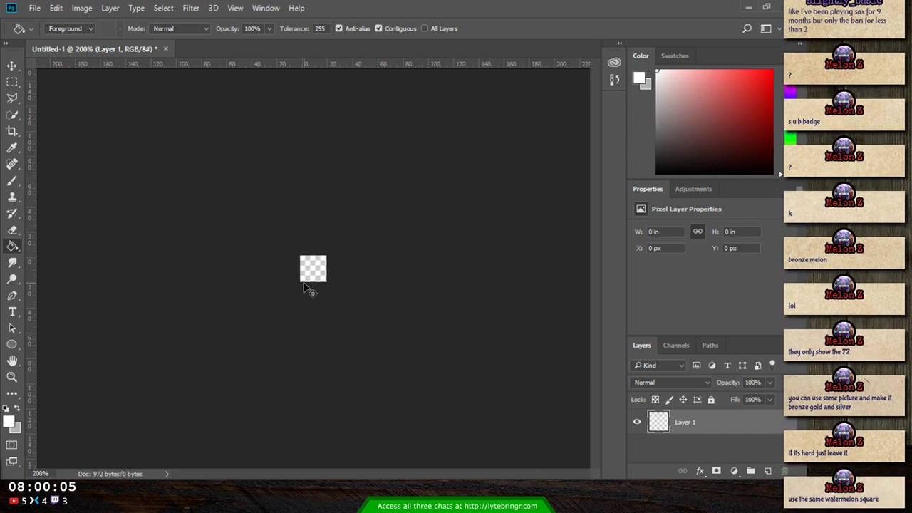
pyautogui.hotkey('ctrl', '+')
pyautogui.hotkey('ctrl', '+')
pyautogui.hotkey('ctrl', '+')
pyautogui.hotkey('ctrl', '+')
pyautogui.hotkey('ctrl', '+')
pyautogui.hotkey('ctrl', '+')
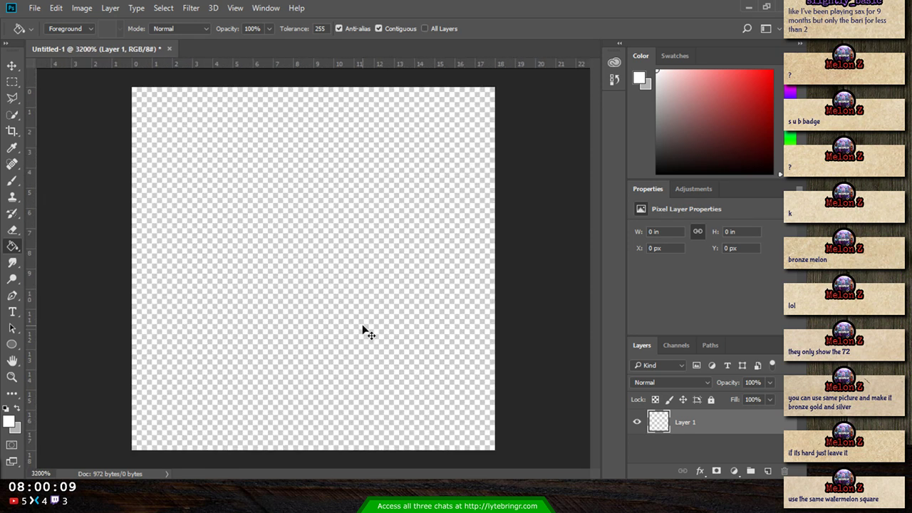
pyautogui.hotkey('ctrl', '-')
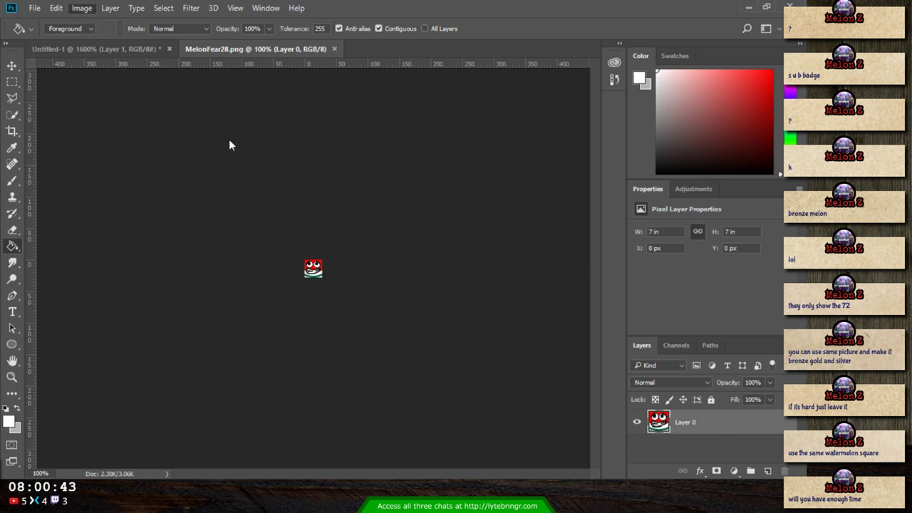
# - Resize the MelonFear28.png image to 4.5 by 4.5 inches
pyautogui.press('h')
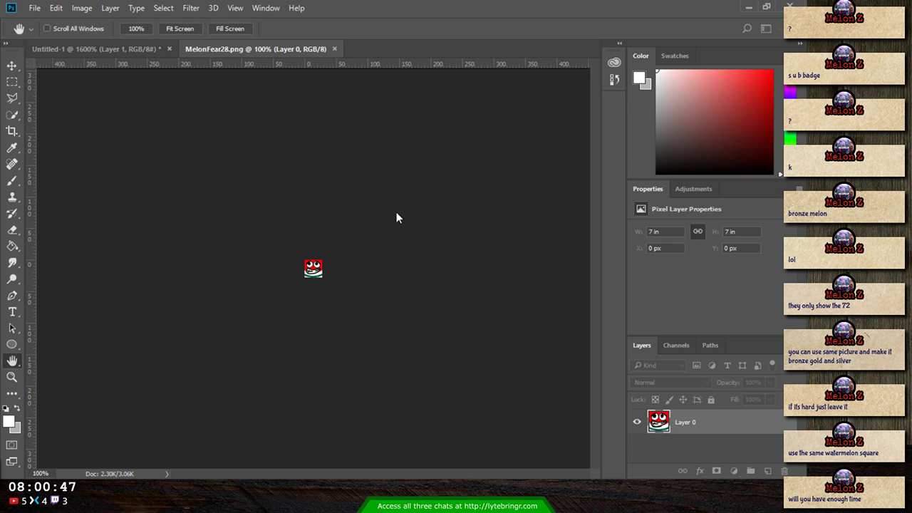
pyautogui.press('Return')
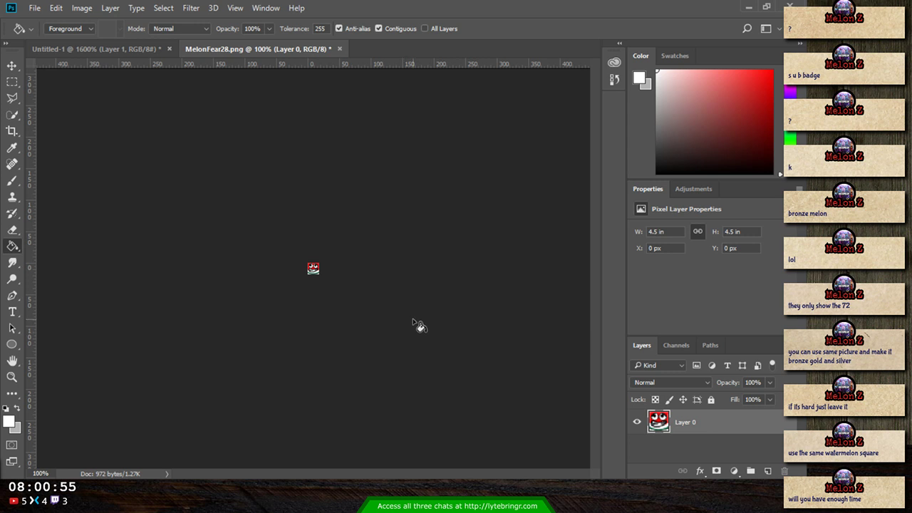
# - Examine the reduced face image pixel by pixel at up to 1600% and at its actual size
pyautogui.hotkey('ctrl', '=')
pyautogui.hotkey('ctrl', '=')
pyautogui.hotkey('ctrl', '=')
pyautogui.hotkey('ctrl', '=')
pyautogui.hotkey('ctrl', '=')
pyautogui.hotkey('ctrl', '=')
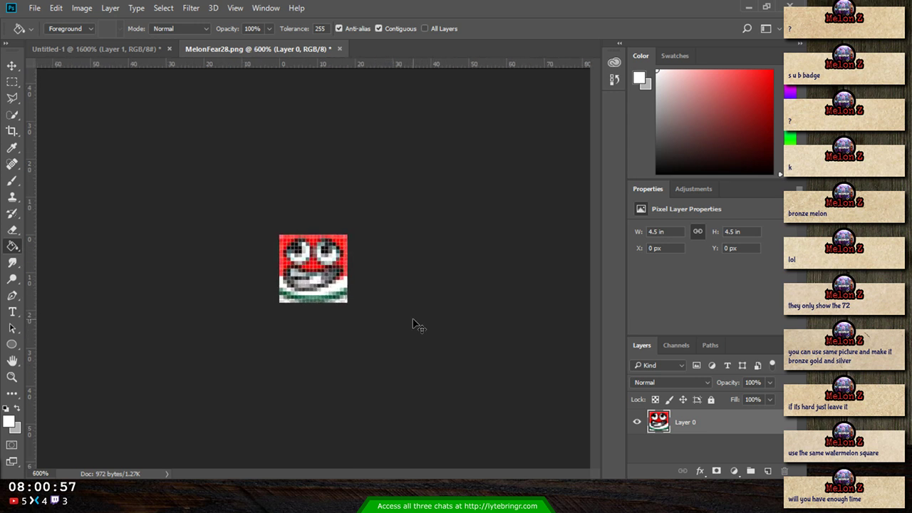
pyautogui.hotkey('ctrl', '=')
pyautogui.hotkey('ctrl', '=')
pyautogui.hotkey('ctrl', '=')
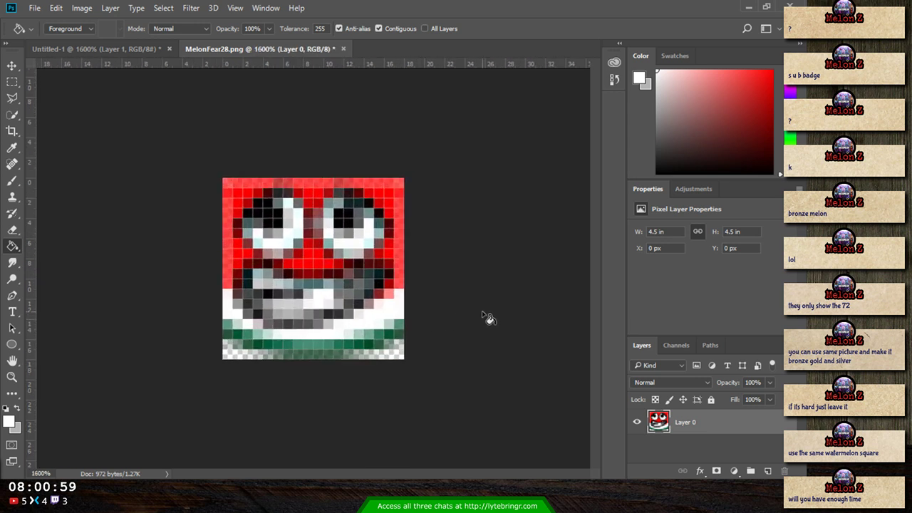
pyautogui.hotkey('ctrl', '-')
pyautogui.hotkey('ctrl', '-')
pyautogui.hotkey('ctrl', '-')
pyautogui.hotkey('ctrl', '-')
pyautogui.hotkey('ctrl', '-')
pyautogui.hotkey('ctrl', '-')
pyautogui.hotkey('ctrl', '-')
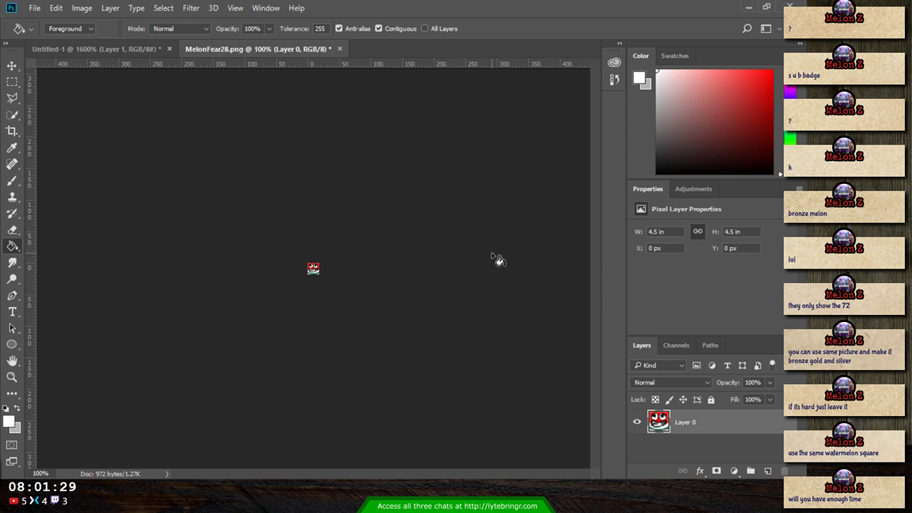
# - Add a Channel Mixer adjustment layer above the face in MelonFear28.png
pyautogui.click(694, 190)
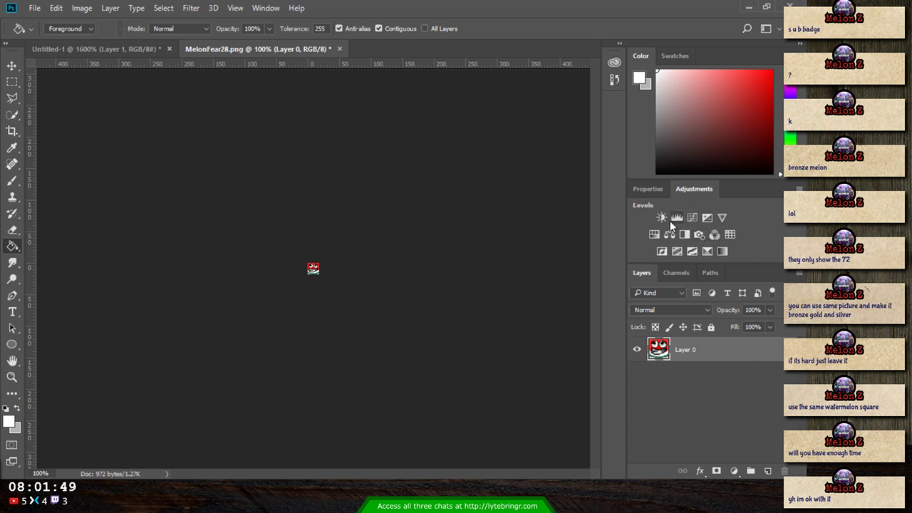
pyautogui.click(715, 235)
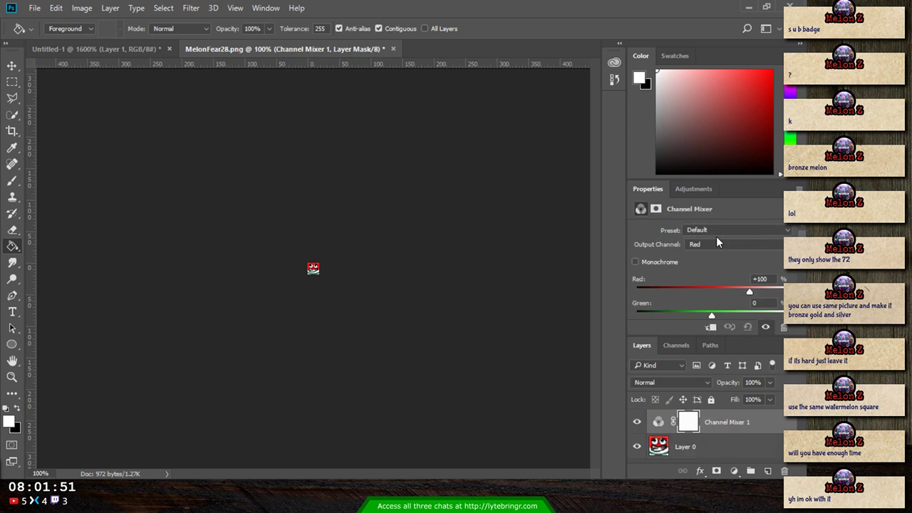
# - Make the Channel Mixer adjustment monochrome and set its red value to +50%
pyautogui.scroll(-4, 721, 280)
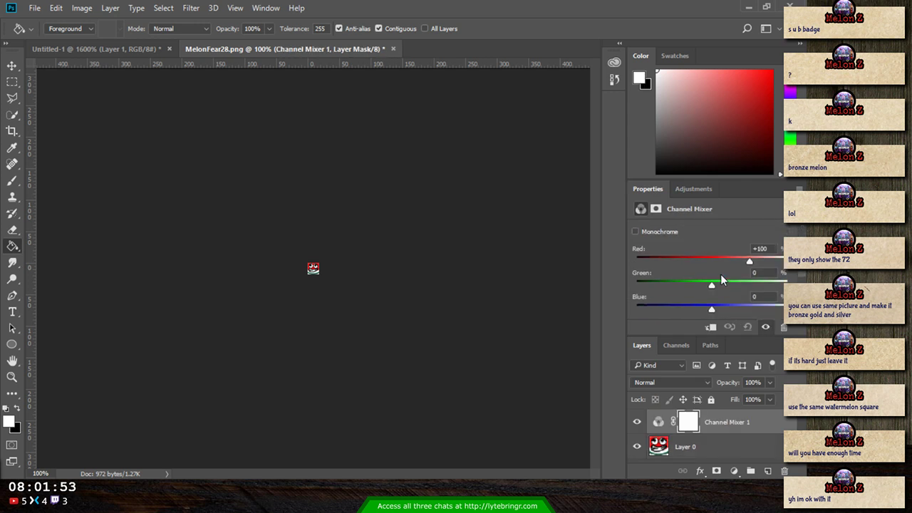
pyautogui.scroll(4, 721, 280)
pyautogui.scroll(-2, 721, 273)
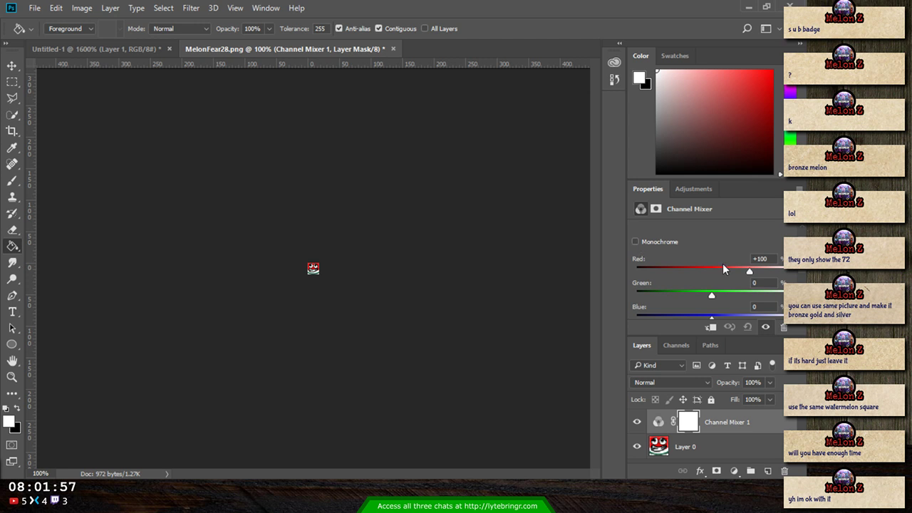
pyautogui.click(635, 243)
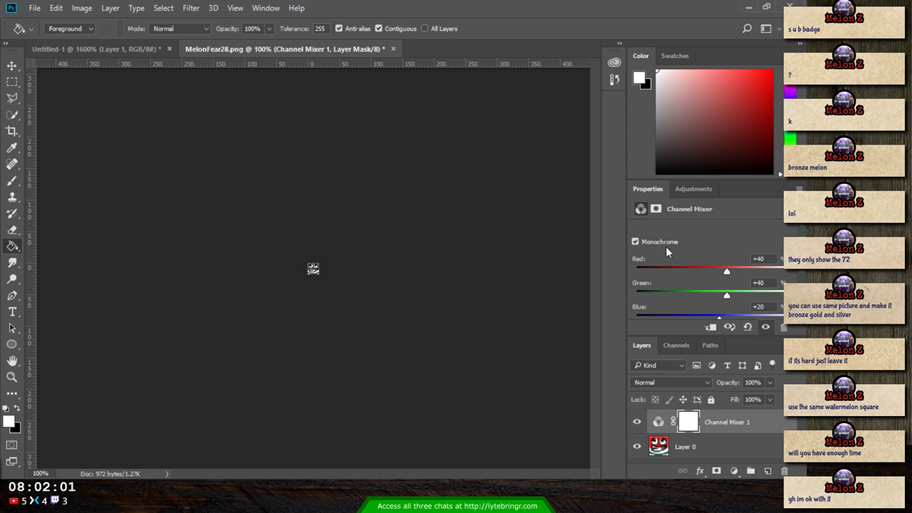
pyautogui.moveTo(725, 271)
pyautogui.mouseDown()
pyautogui.moveTo(746, 270)
pyautogui.moveTo(684, 268)
pyautogui.moveTo(742, 270)
pyautogui.moveTo(731, 272)
pyautogui.mouseUp()
# - Delete the Channel Mixer 1 adjustment layer above the face
pyautogui.click(691, 423)
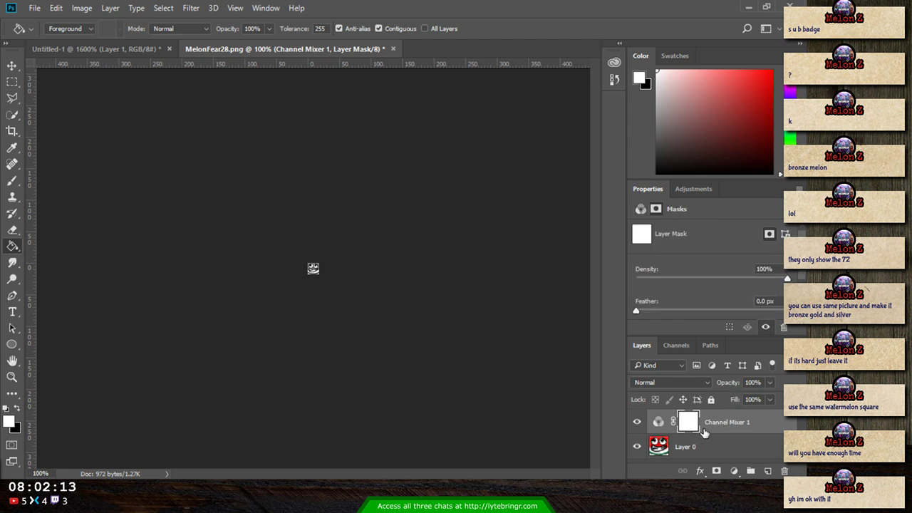
pyautogui.click(726, 427)
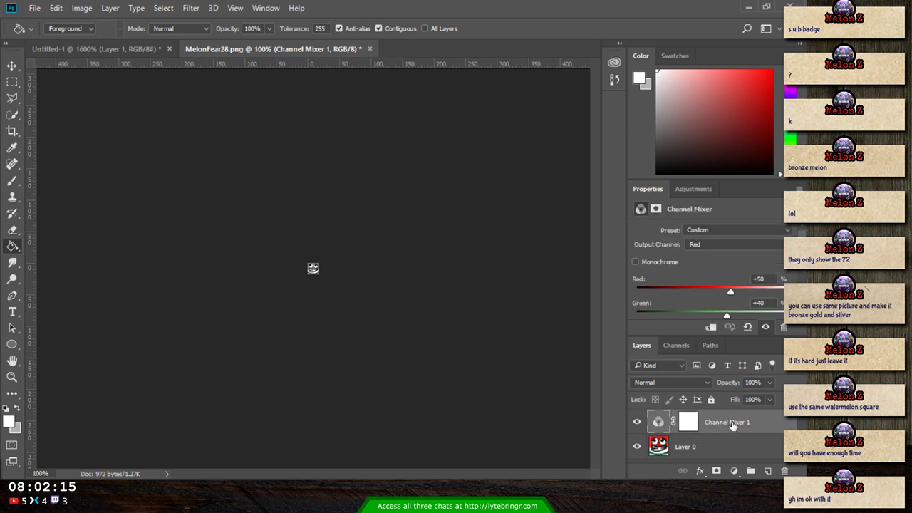
pyautogui.press('Delete')
pyautogui.click(685, 189)
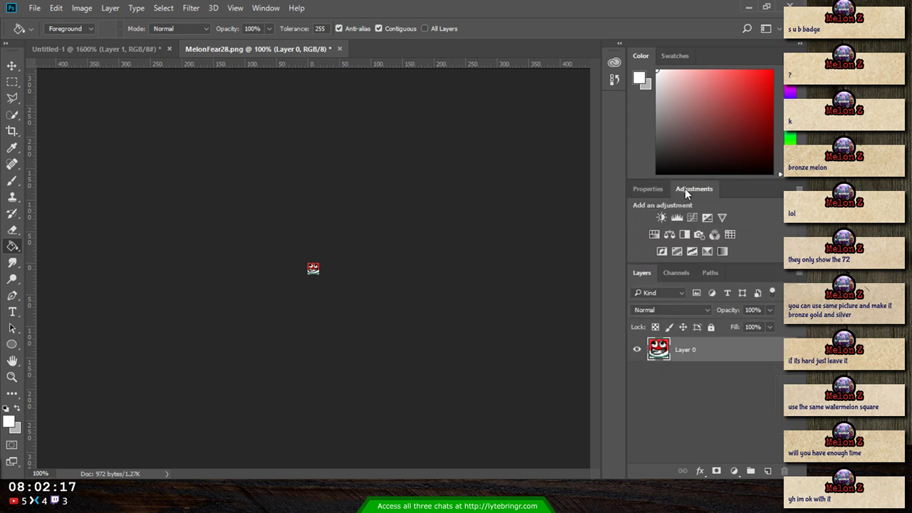
pyautogui.click(712, 236)
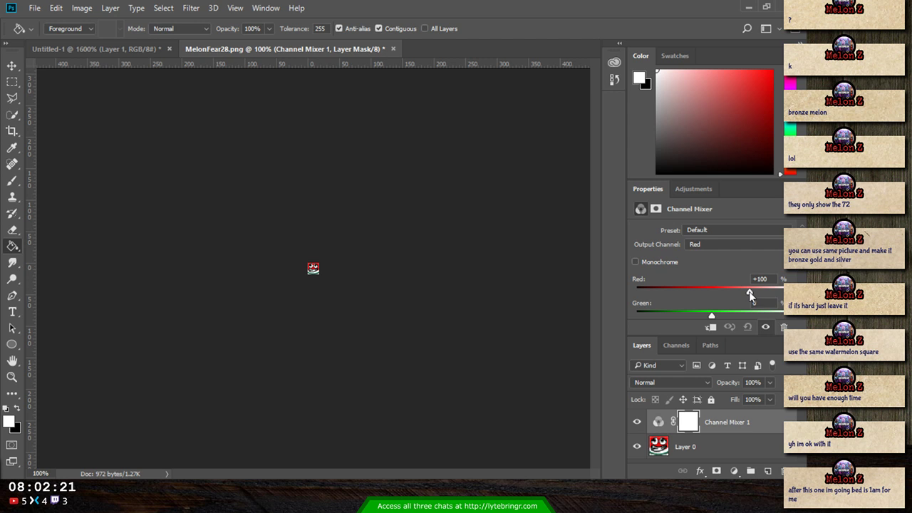
pyautogui.scroll(-1, 705, 279)
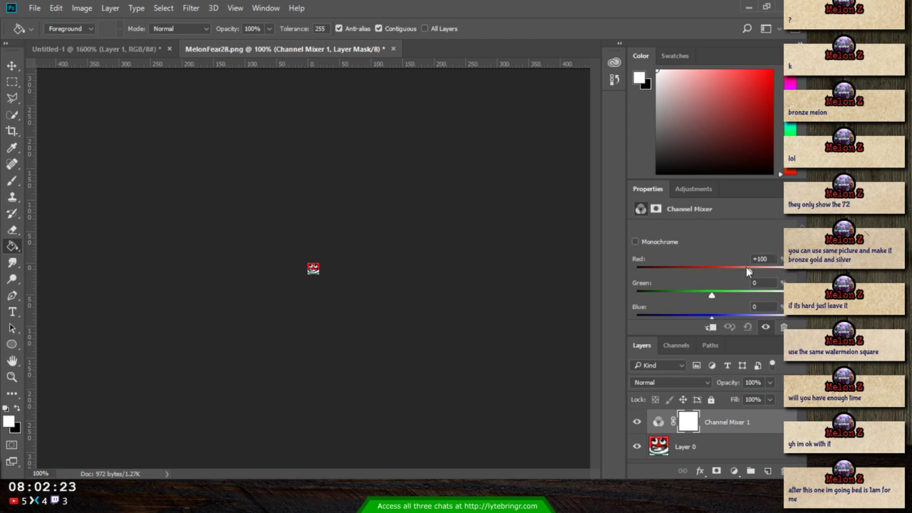
pyautogui.scroll(1, 704, 246)
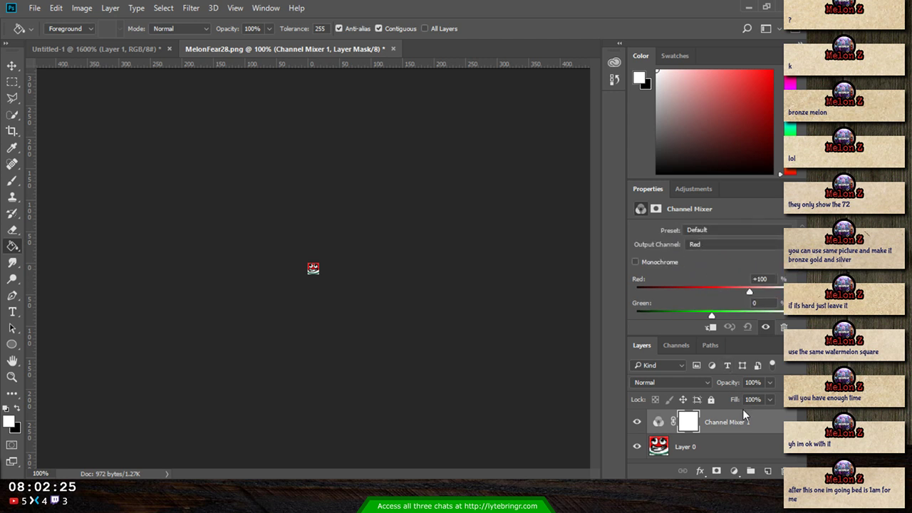
pyautogui.press('Delete')
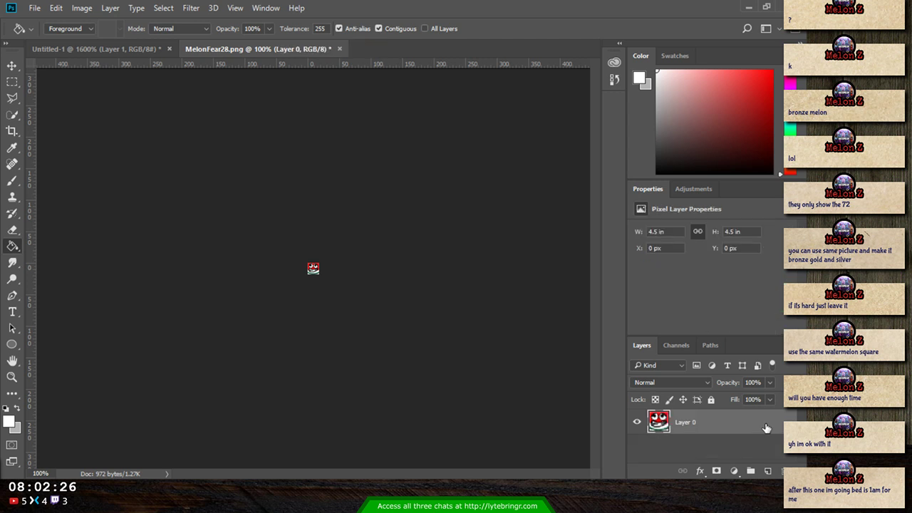
# - Add a new empty layer above the face and choose an orange-brown bronze as the foreground colour
pyautogui.click(775, 471)
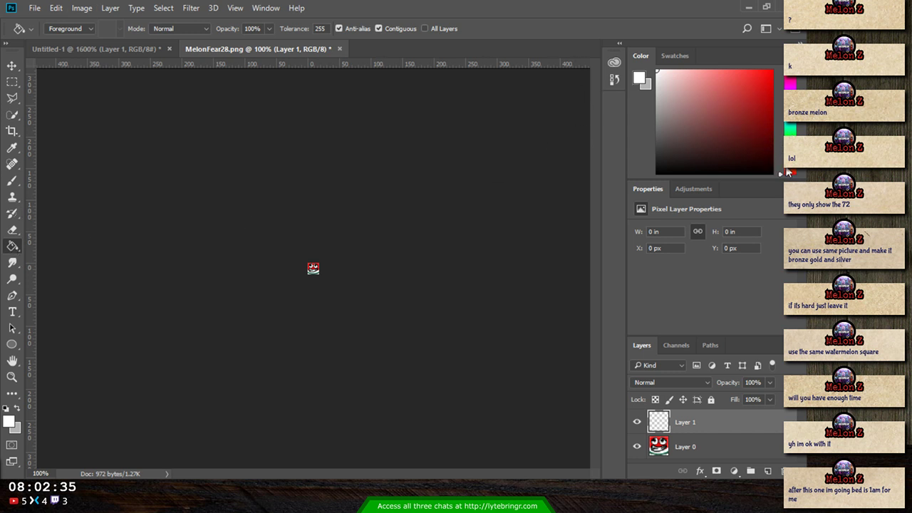
pyautogui.moveTo(788, 173)
pyautogui.mouseDown()
pyautogui.moveTo(780, 159)
pyautogui.moveTo(789, 162)
pyautogui.mouseUp()
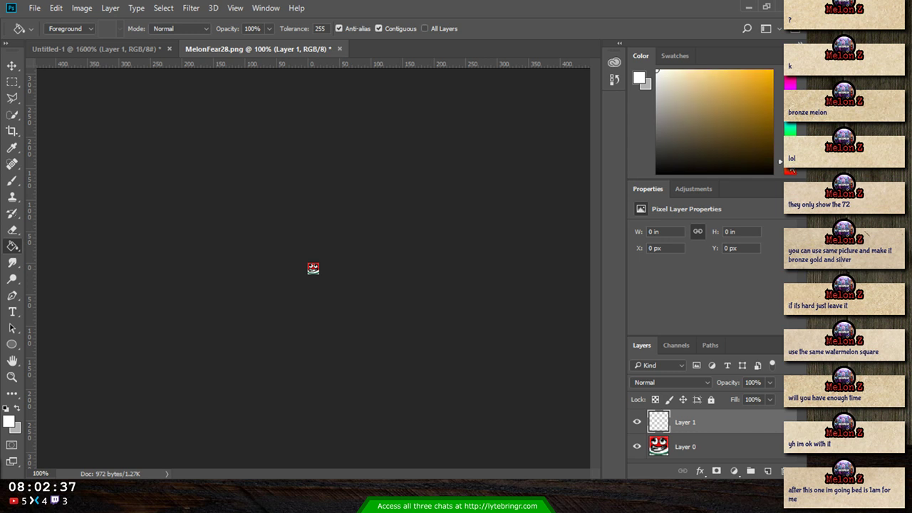
pyautogui.click(769, 125)
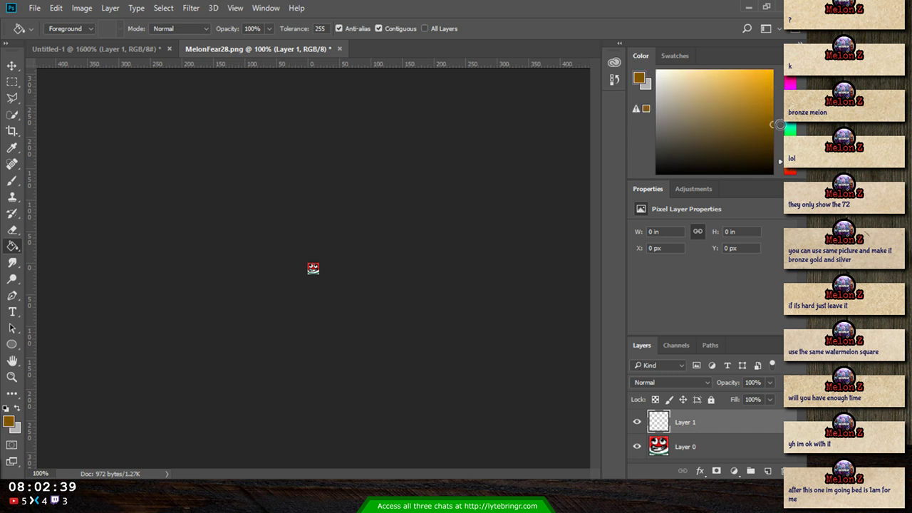
pyautogui.moveTo(778, 124)
pyautogui.mouseDown()
pyautogui.moveTo(775, 95)
pyautogui.moveTo(772, 116)
pyautogui.mouseUp()
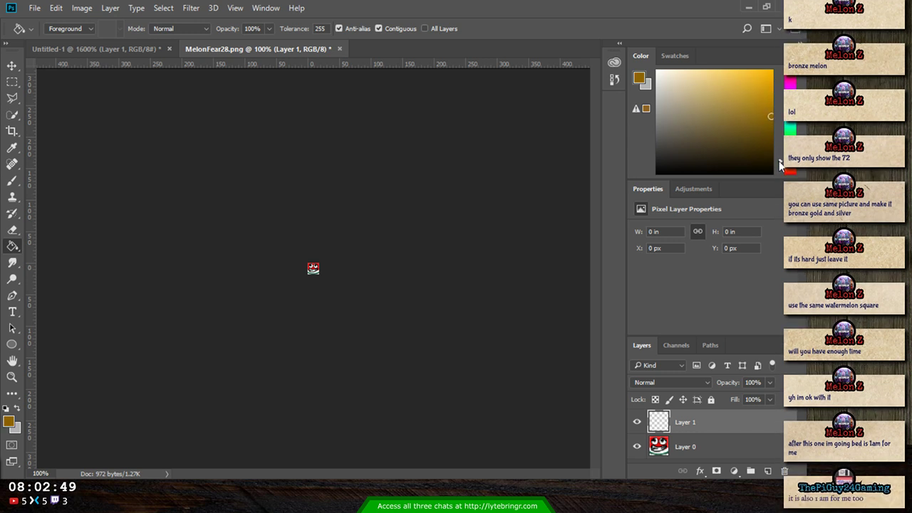
pyautogui.moveTo(781, 161); pyautogui.dragTo(780, 164)
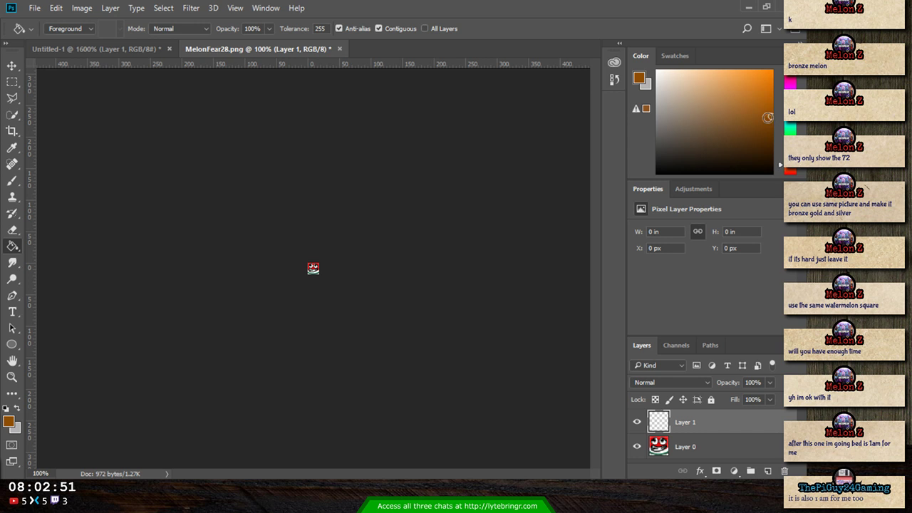
pyautogui.moveTo(767, 117); pyautogui.dragTo(772, 106)
# - Fill Layer 1 with a linear bronze-to-grey gradient running diagonally from the canvas's upper-left corner to its lower-right corner
pyautogui.hotkey('shift', 'g')
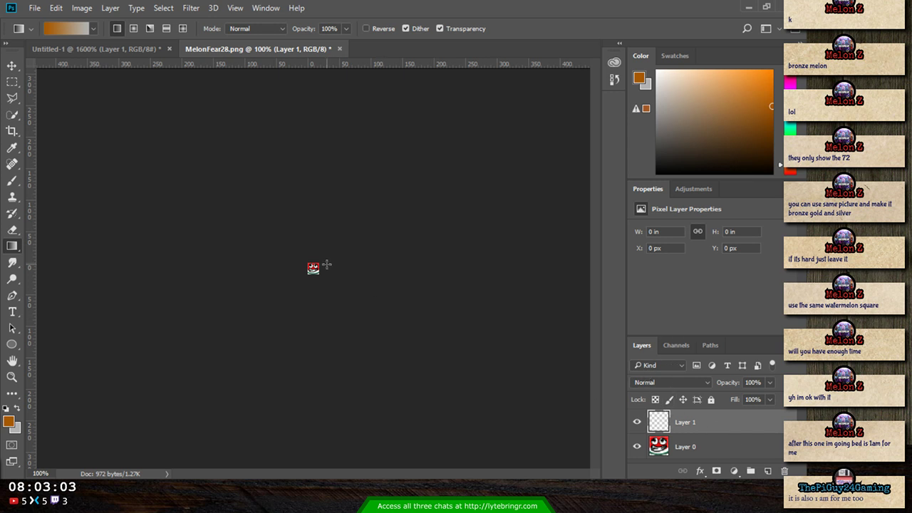
pyautogui.hotkey('ctrl', '+')
pyautogui.hotkey('ctrl', '+')
pyautogui.hotkey('ctrl', '+')
pyautogui.hotkey('ctrl', '+')
pyautogui.hotkey('ctrl', '+')
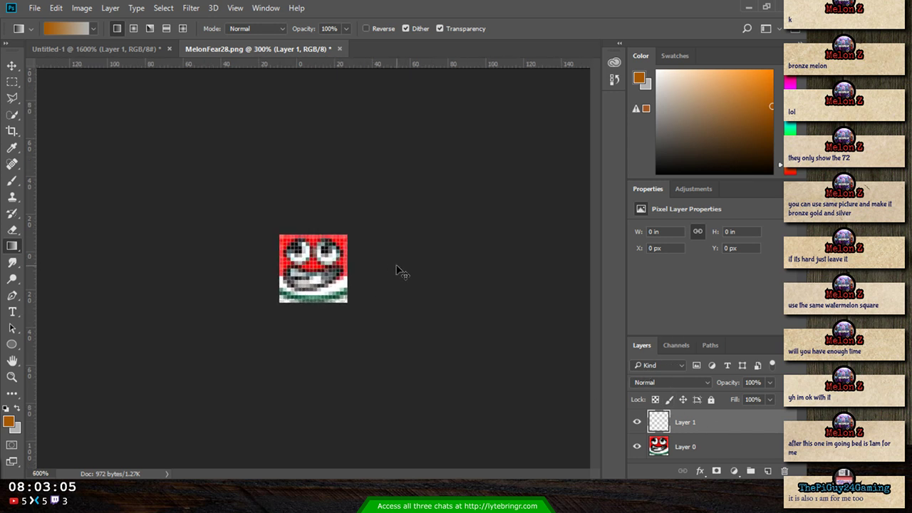
pyautogui.hotkey('ctrl', '+')
pyautogui.hotkey('ctrl', '+')
pyautogui.hotkey('ctrl', '+')
pyautogui.hotkey('ctrl', '+')
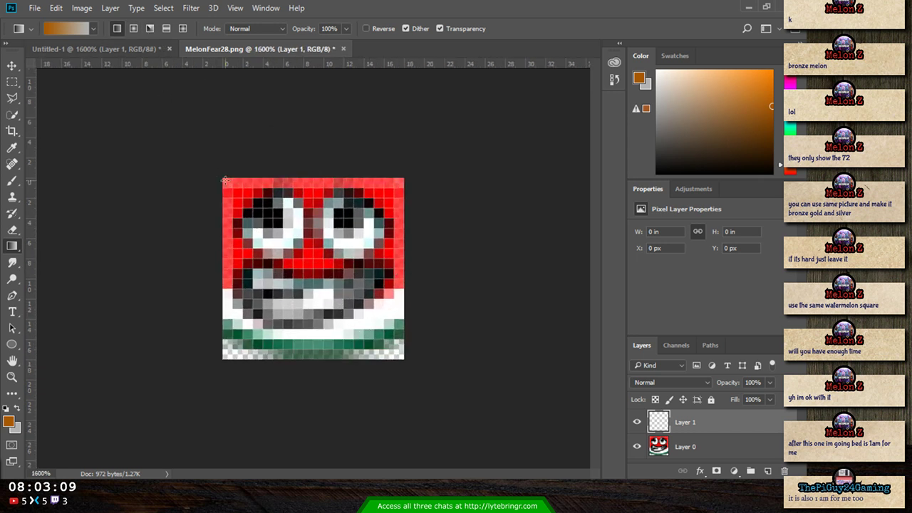
pyautogui.moveTo(227, 181); pyautogui.dragTo(401, 360)
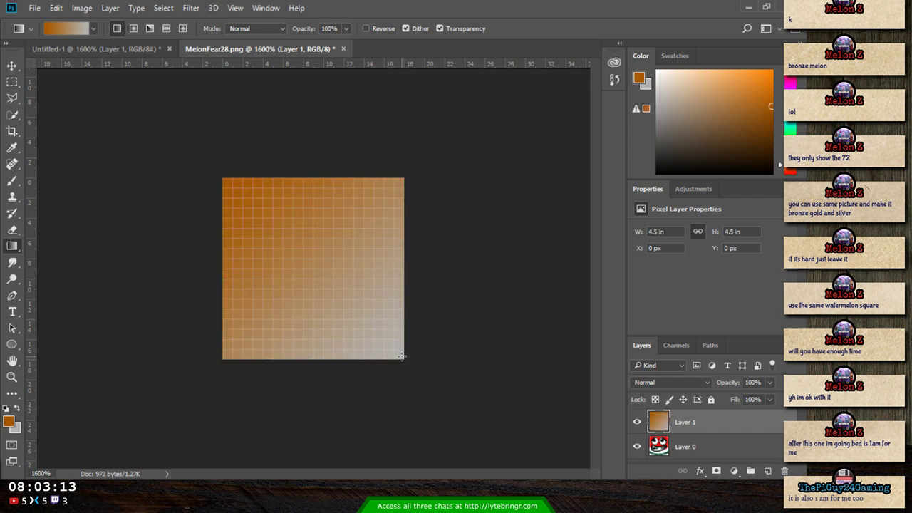
# - Lower the opacity of the gradient on Layer 1 to 49%
pyautogui.click(710, 451)
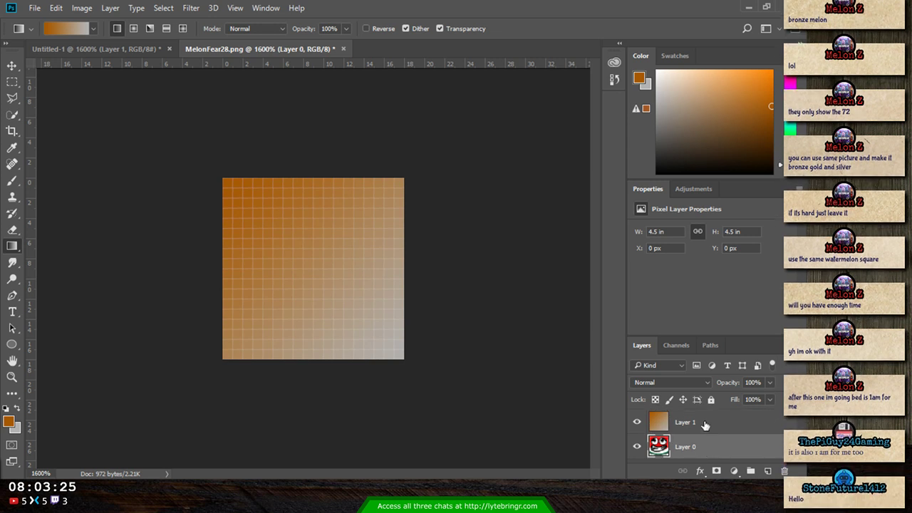
pyautogui.click(706, 426)
pyautogui.click(770, 382)
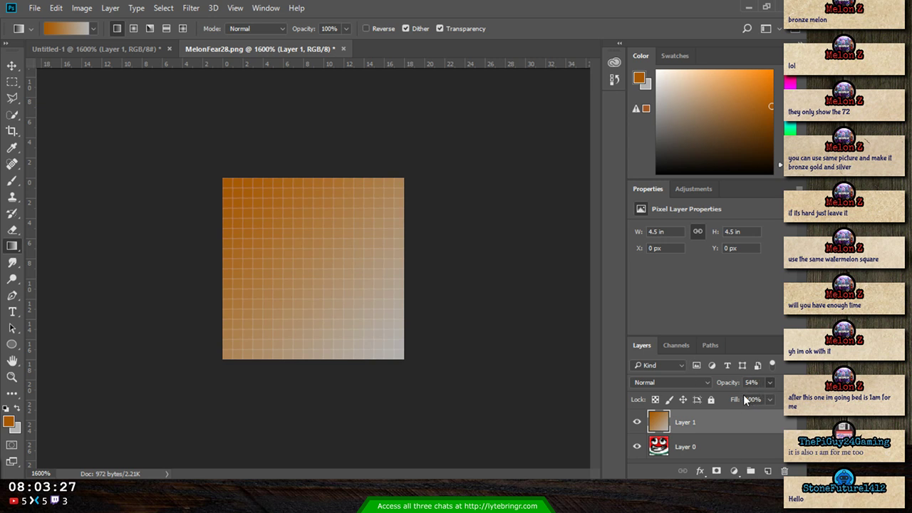
pyautogui.moveTo(766, 399); pyautogui.dragTo(740, 397)
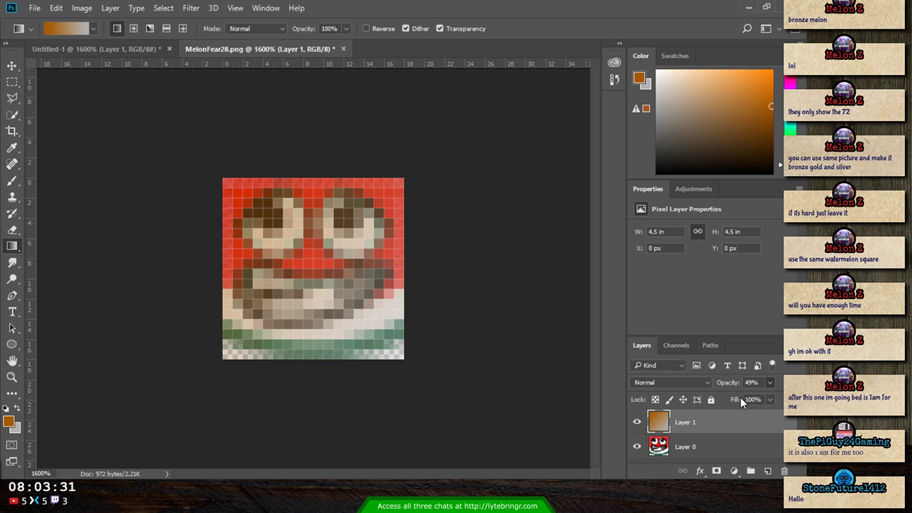
# - Convert the face on Layer 0 to greyscale, darkening its red areas beneath the bronze gradient
pyautogui.click(709, 454)
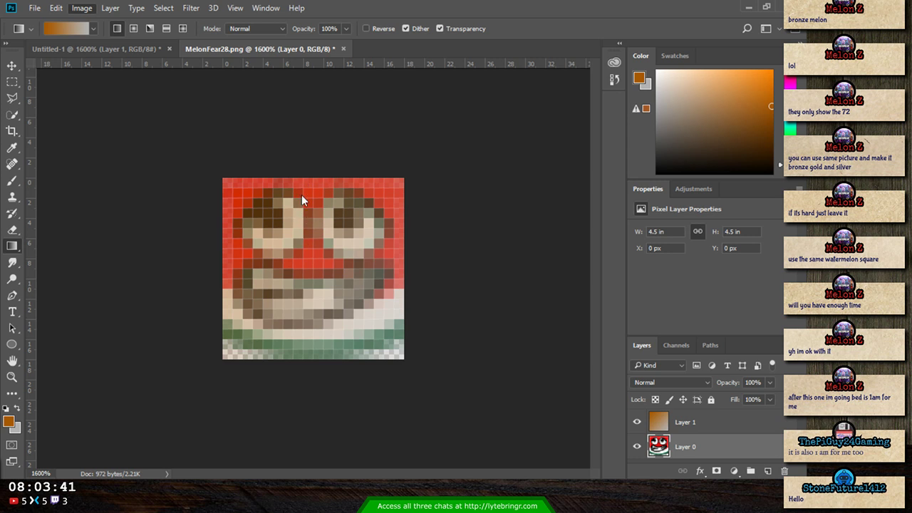
pyautogui.hotkey('shift', 'ctrl', 'u')
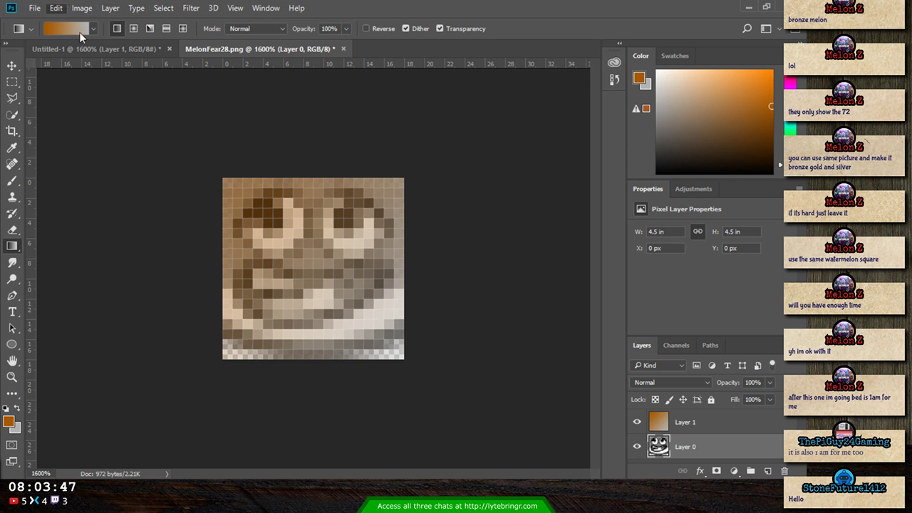
pyautogui.hotkey('ctrl', 'z')
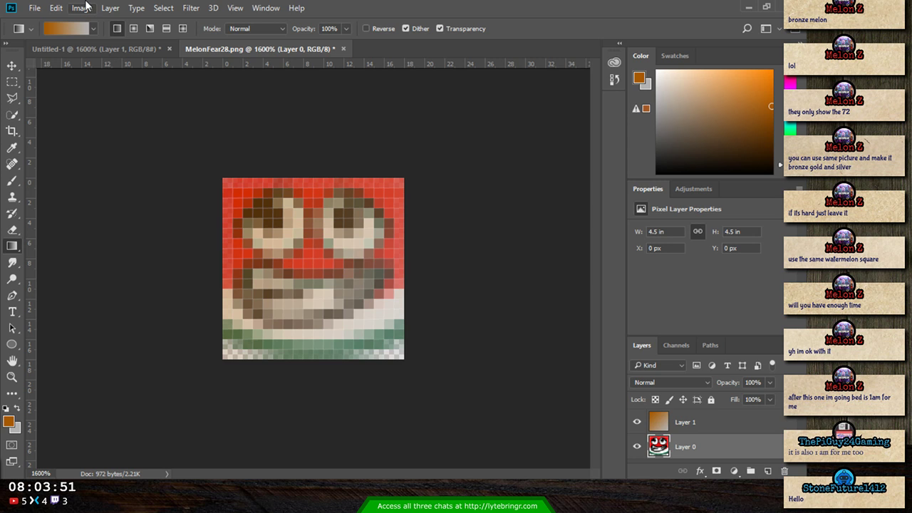
pyautogui.hotkey('ctrl', 'z')
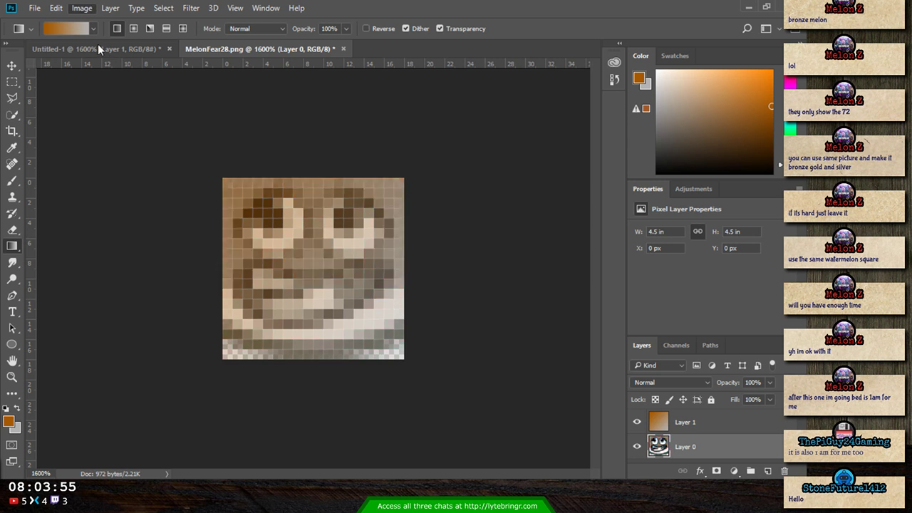
pyautogui.press('i')
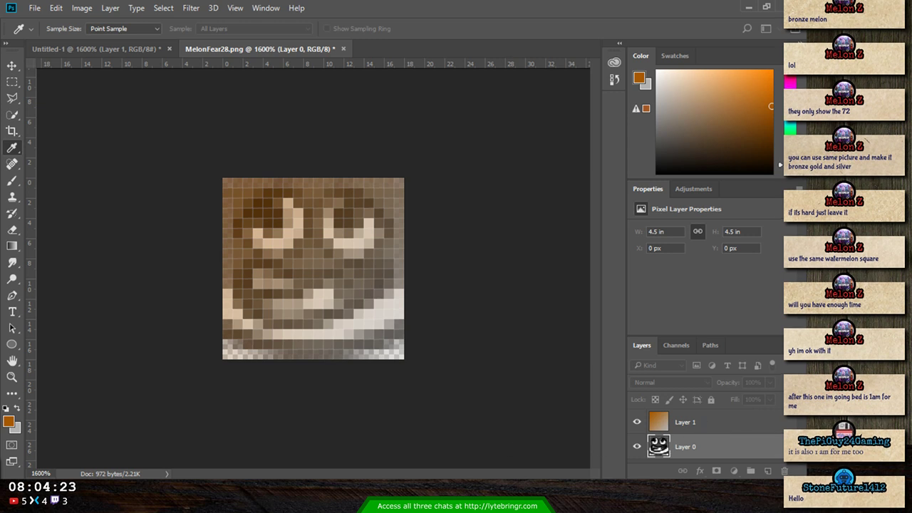
pyautogui.press('g')
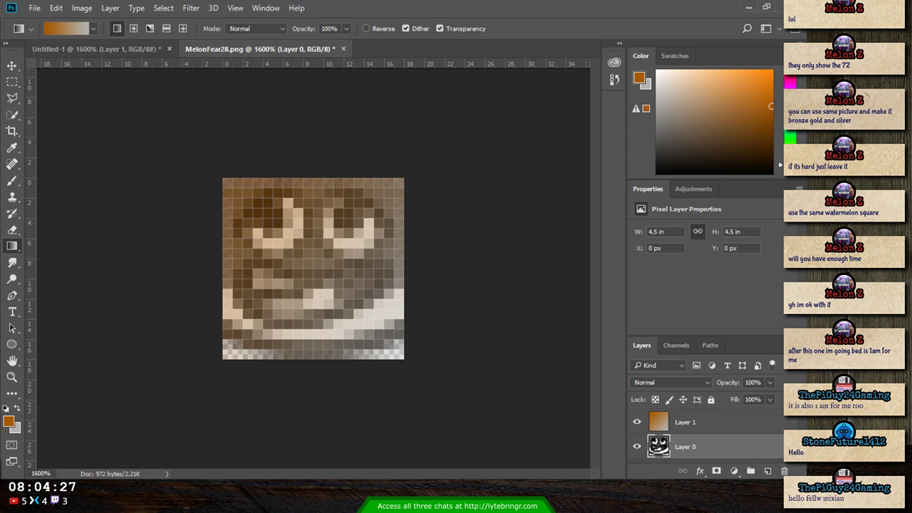
# - Set the gradient layer's opacity to 100% and select the whole canvas
pyautogui.click(714, 429)
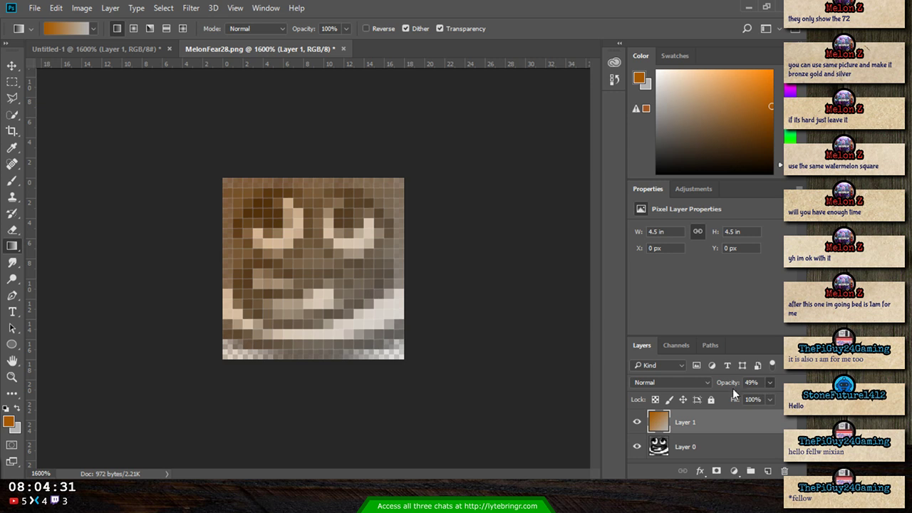
pyautogui.click(768, 398)
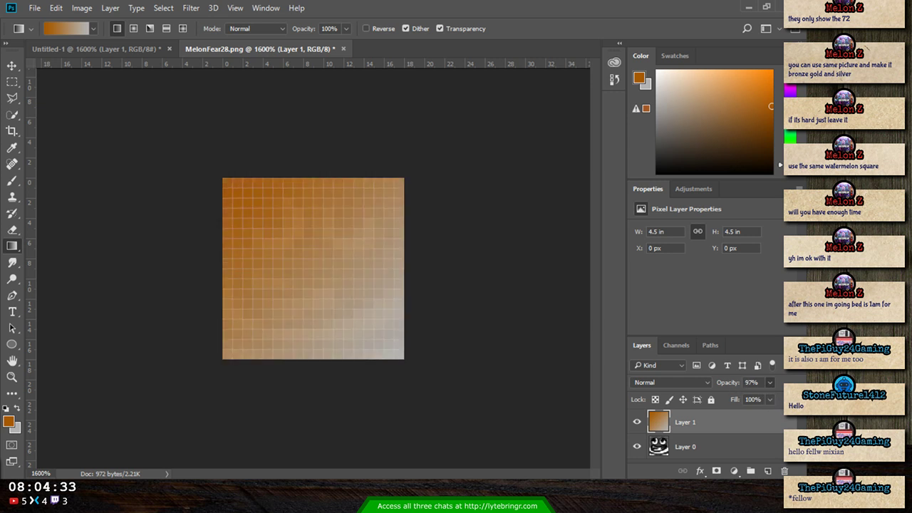
pyautogui.moveTo(772, 402); pyautogui.dragTo(789, 403)
pyautogui.click(720, 428)
pyautogui.hotkey('ctrl', 'a')
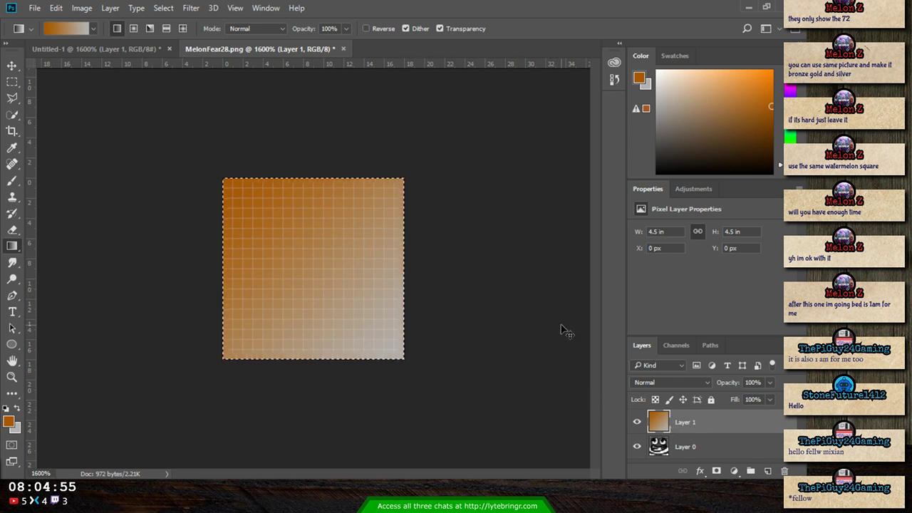
# - Set the gradient layer's blend mode to Multiply and change the Gradient tool's end colour to white
pyautogui.click(693, 188)
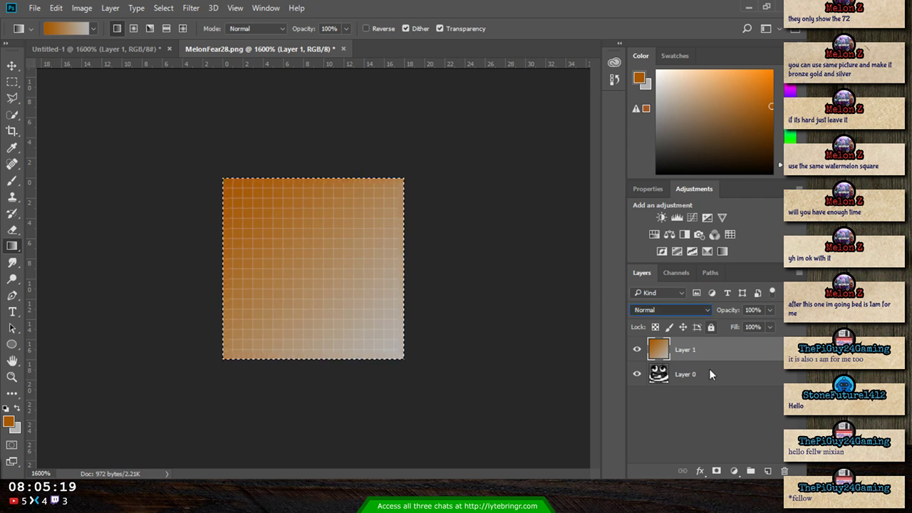
pyautogui.hotkey('shift', 'alt', 'm')
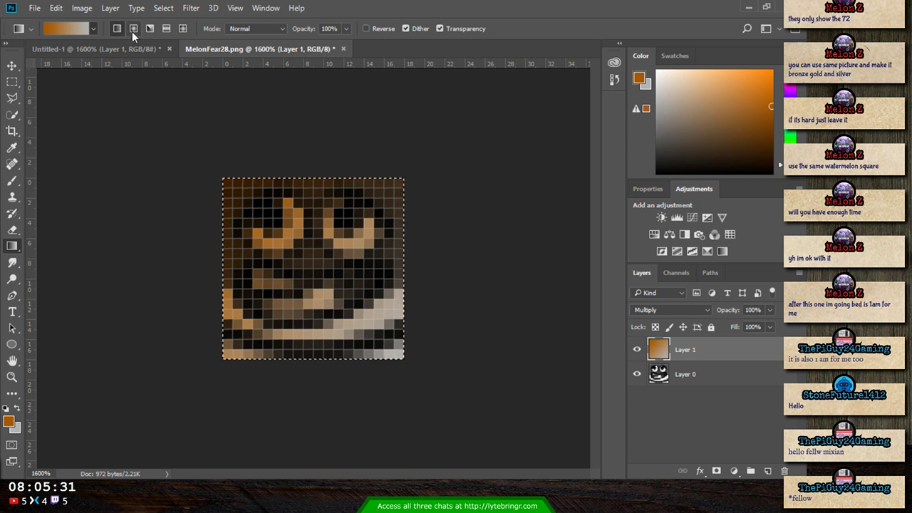
pyautogui.press('i')
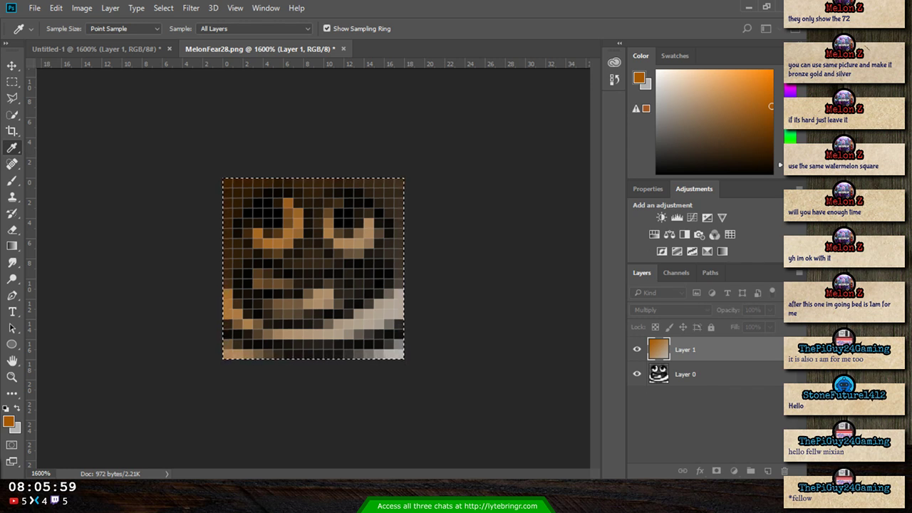
pyautogui.press('g')
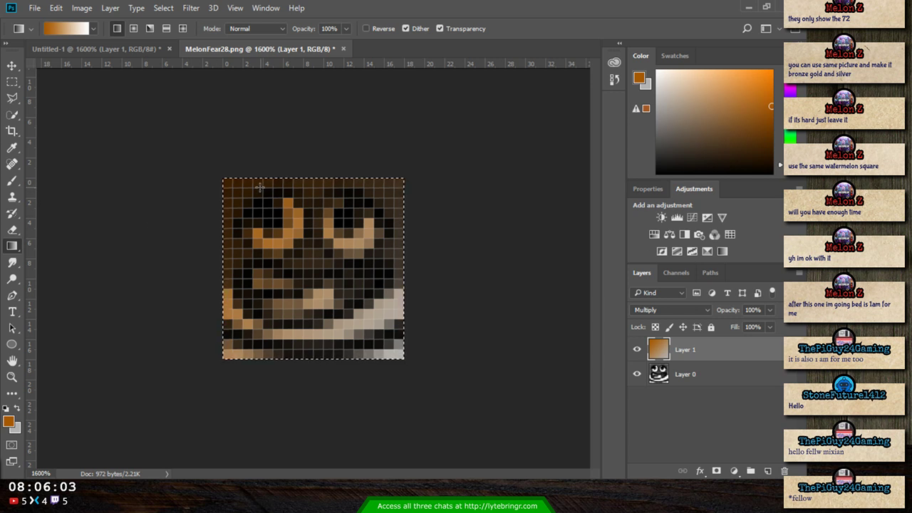
# - Redraw the bronze-to-white gradient diagonally across the whole face on Layer 1
pyautogui.moveTo(225, 180); pyautogui.dragTo(403, 361)
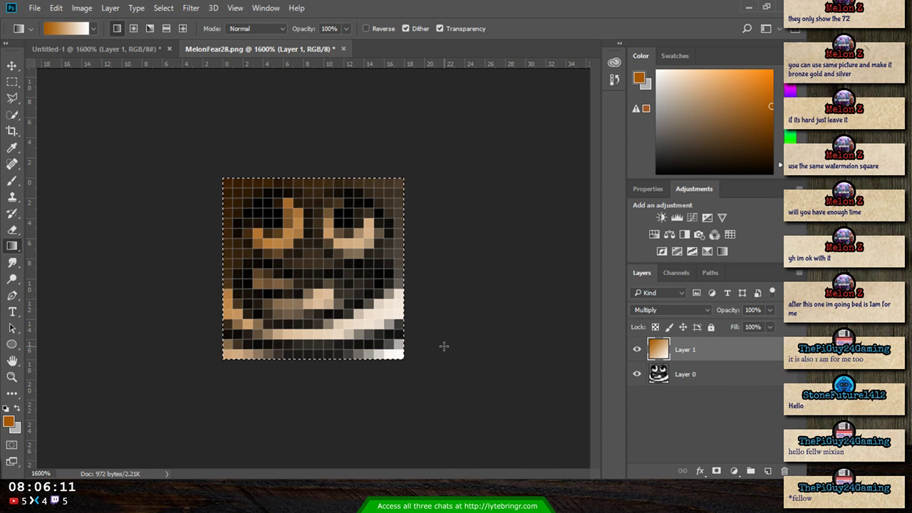
pyautogui.hotkey('ctrl', '-')
pyautogui.hotkey('ctrl', '-')
pyautogui.hotkey('ctrl', '-')
pyautogui.hotkey('ctrl', '-')
pyautogui.hotkey('ctrl', '-')
pyautogui.hotkey('ctrl', '-')
pyautogui.hotkey('ctrl', '-')
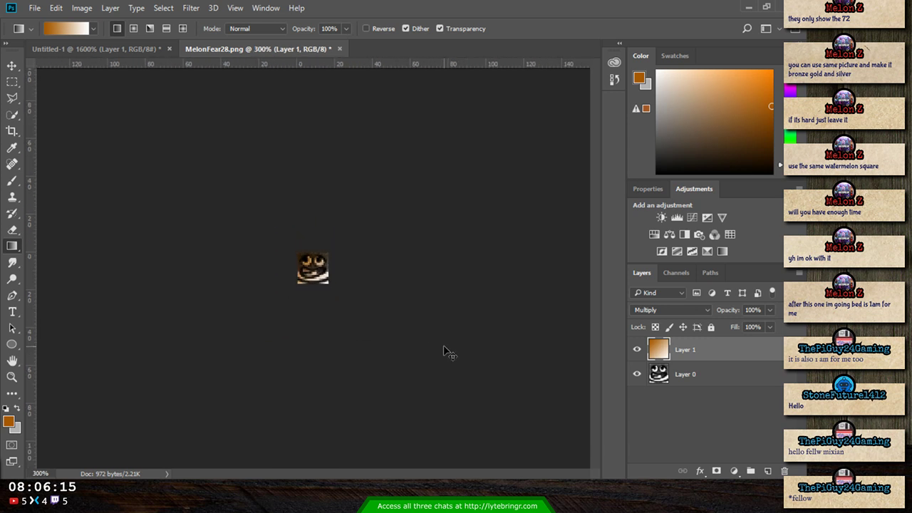
pyautogui.hotkey('ctrl', '-')
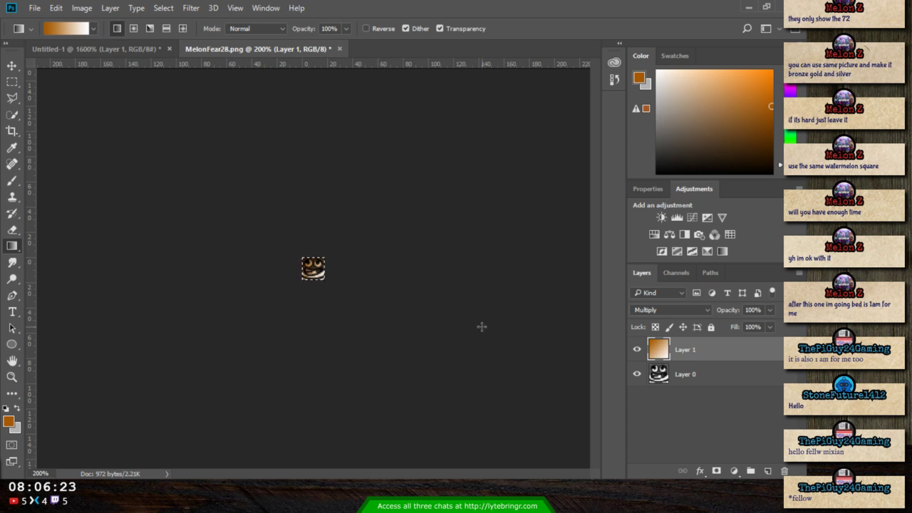
# - Brighten the greyscale face on Layer 0 beneath the bronze gradient
pyautogui.click(709, 380)
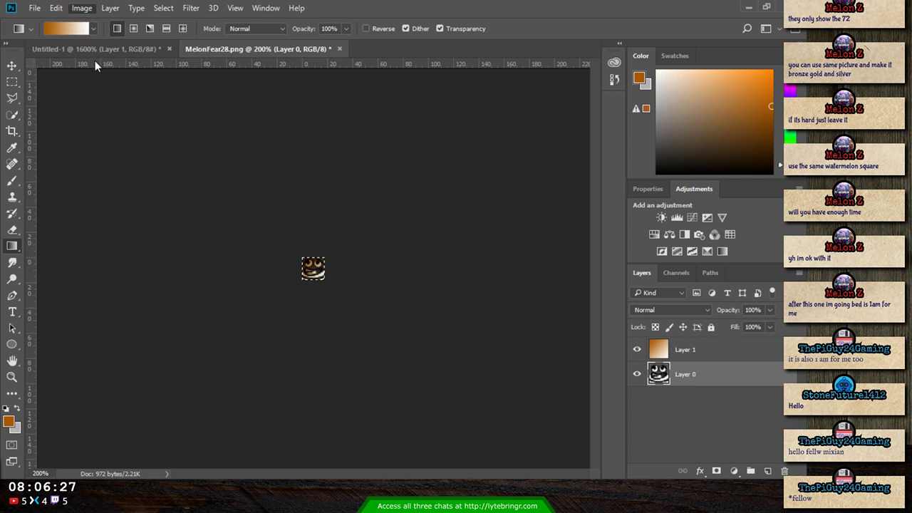
pyautogui.press('i')
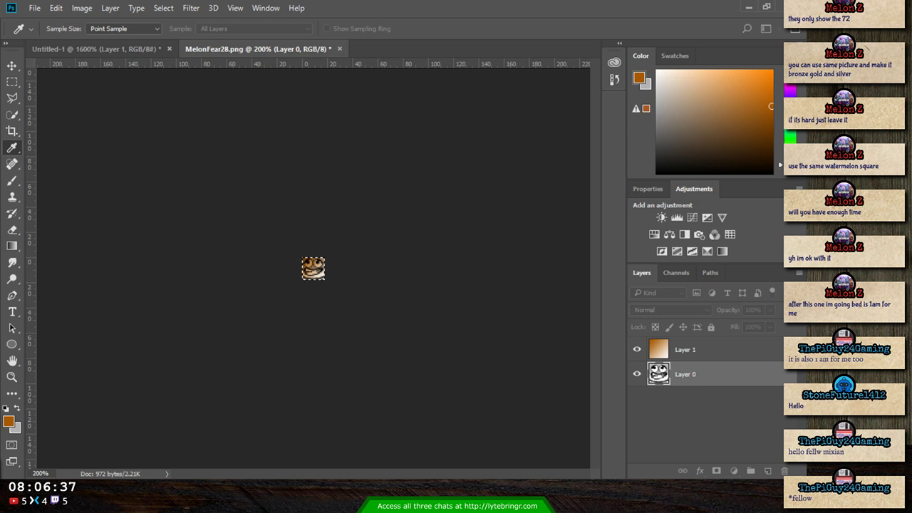
pyautogui.press('g')
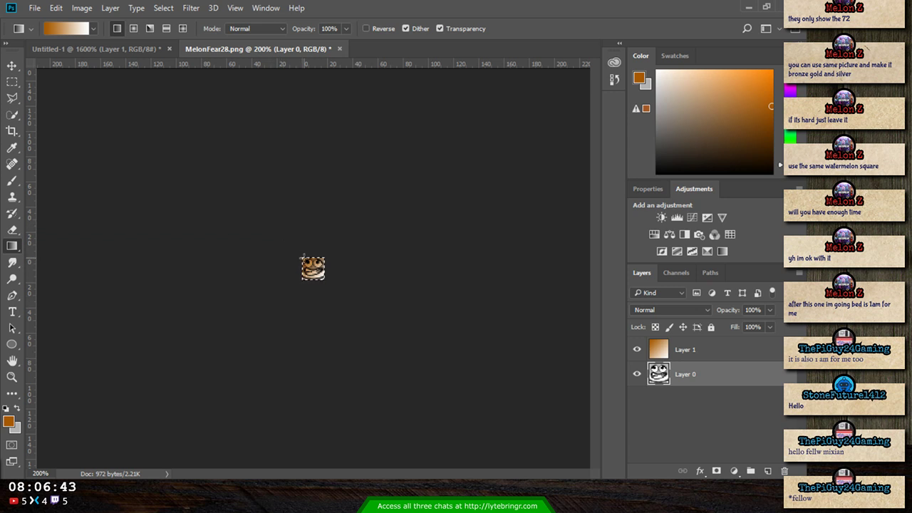
pyautogui.moveTo(303, 257); pyautogui.dragTo(356, 313)
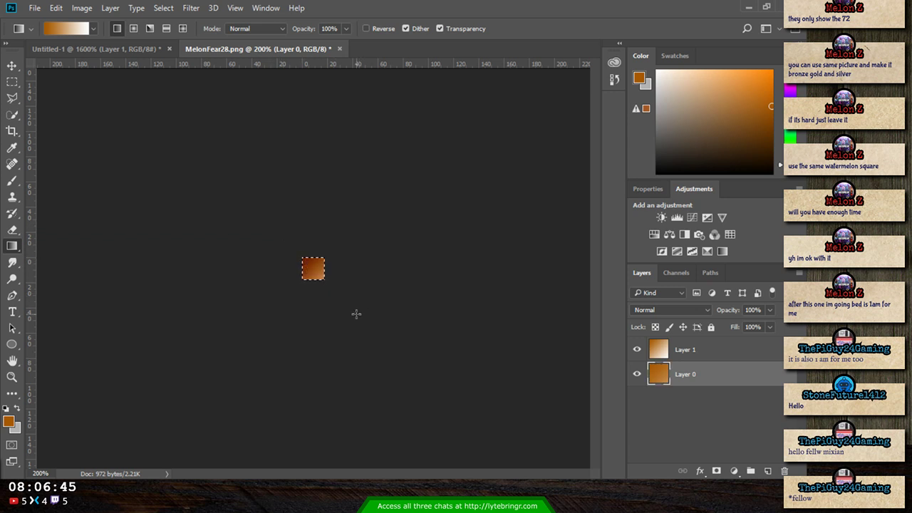
pyautogui.hotkey('ctrl', 'z')
# - Redraw the bronze-to-white gradient diagonally on Layer 1 and reselect the whole canvas
pyautogui.click(716, 354)
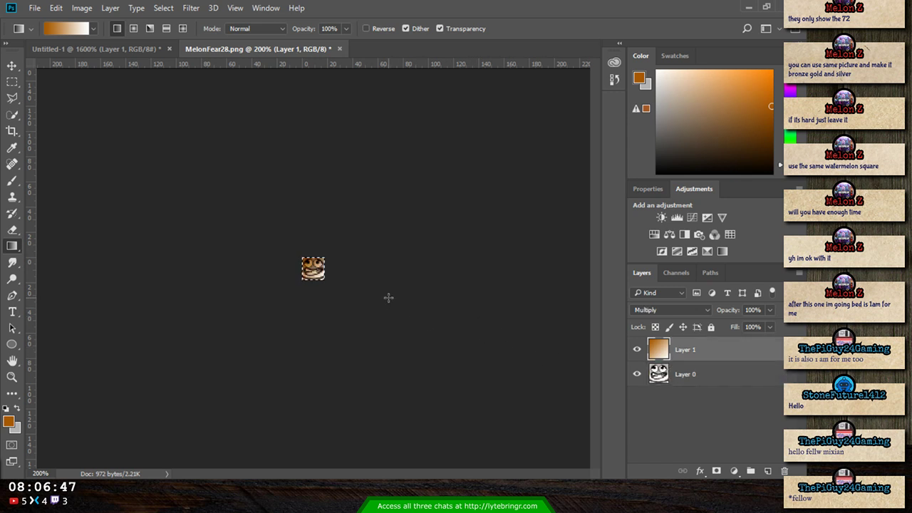
pyautogui.moveTo(337, 290); pyautogui.dragTo(336, 294)
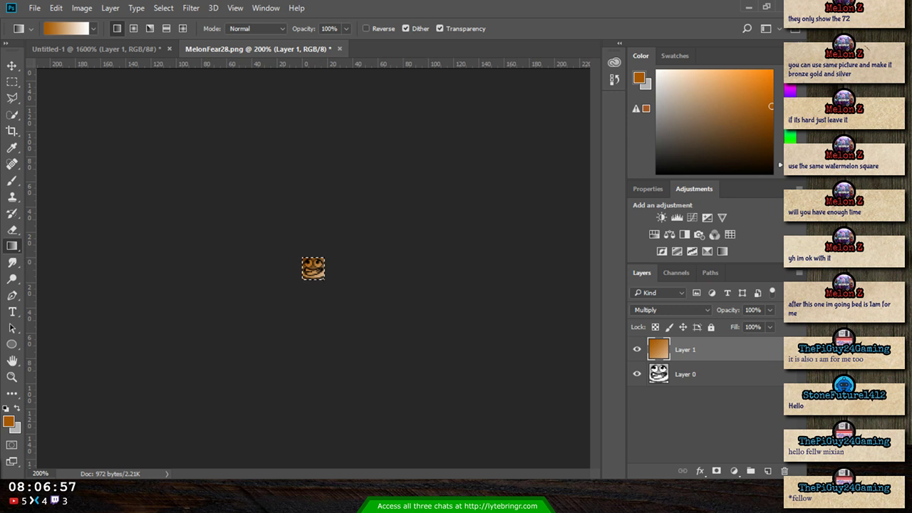
pyautogui.hotkey('ctrl', 'd')
pyautogui.press('i')
pyautogui.hotkey('ctrl', 'a')
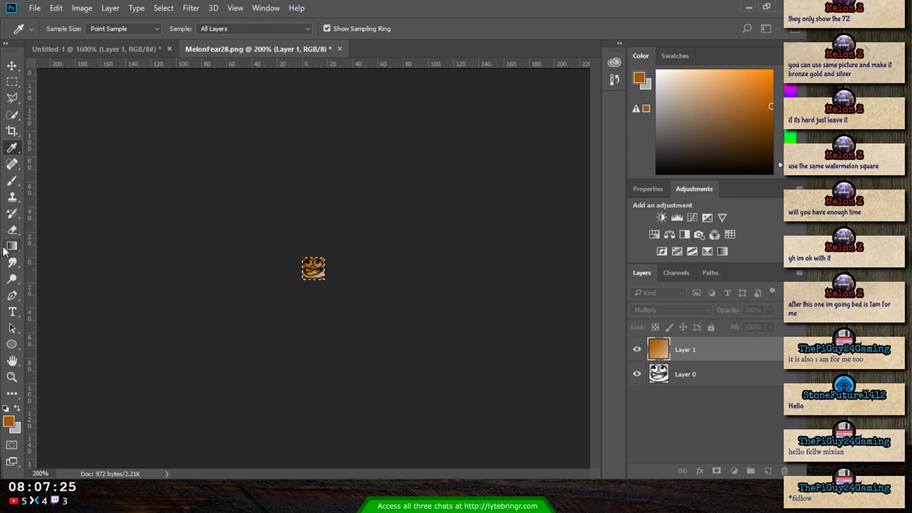
# - Lighten the gradient's bronze colour and redraw it on Layer 1, fading from white in the badge's upper-left corner to orange
pyautogui.press('g')
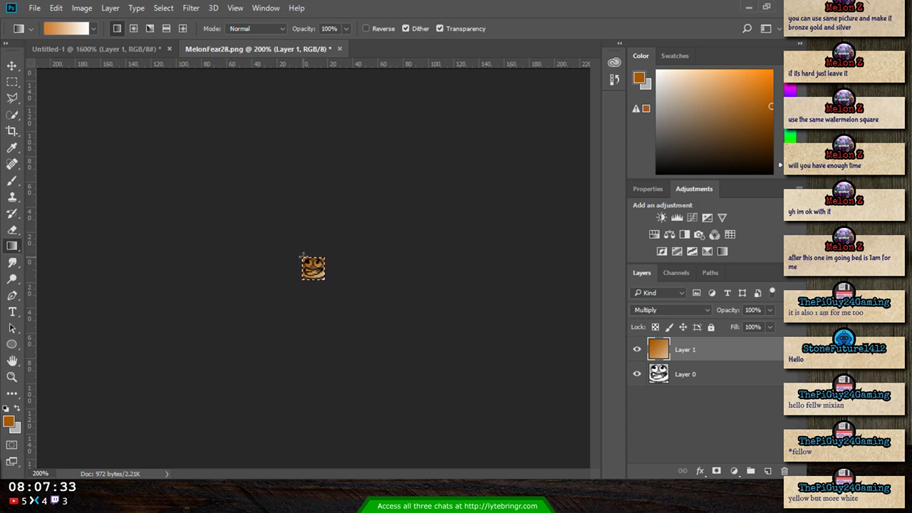
pyautogui.moveTo(303, 257); pyautogui.dragTo(356, 314)
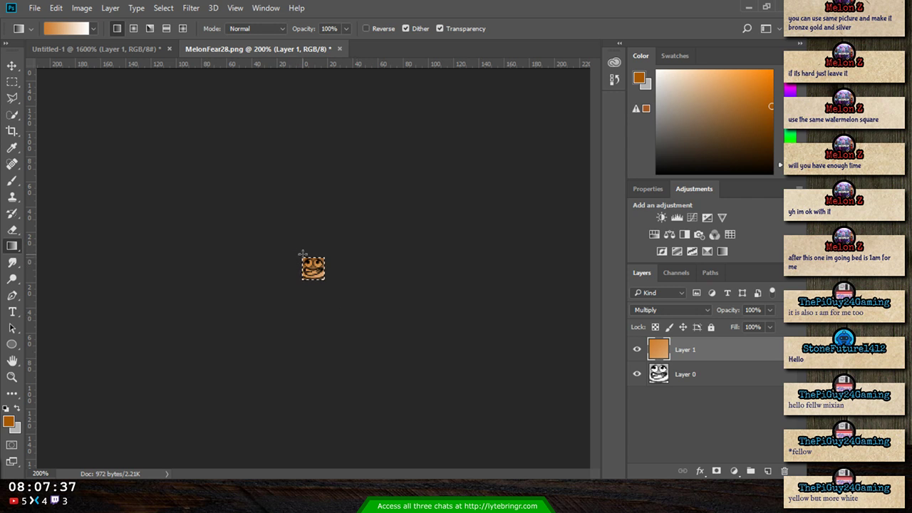
pyautogui.moveTo(335, 291); pyautogui.dragTo(337, 292)
pyautogui.moveTo(313, 265); pyautogui.dragTo(345, 301)
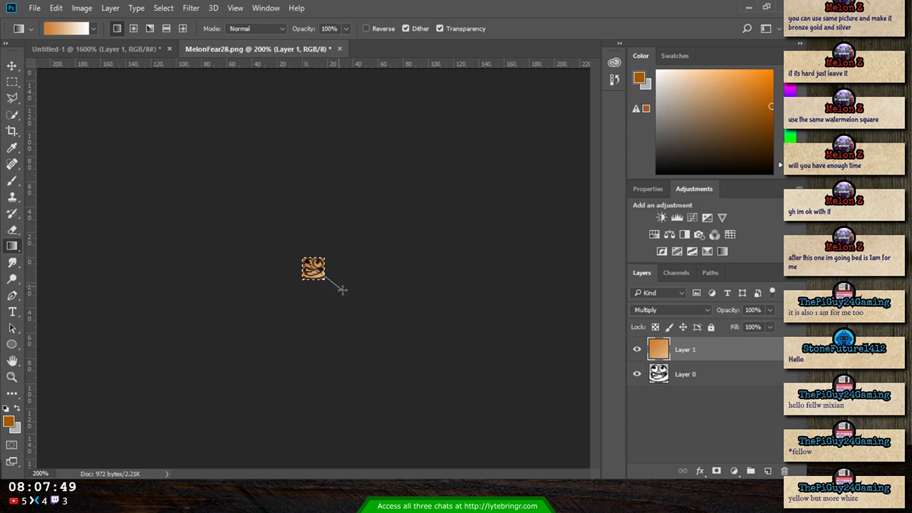
pyautogui.moveTo(342, 288)
pyautogui.mouseDown()
pyautogui.moveTo(342, 299)
pyautogui.moveTo(320, 277)
pyautogui.moveTo(327, 282)
pyautogui.mouseUp()
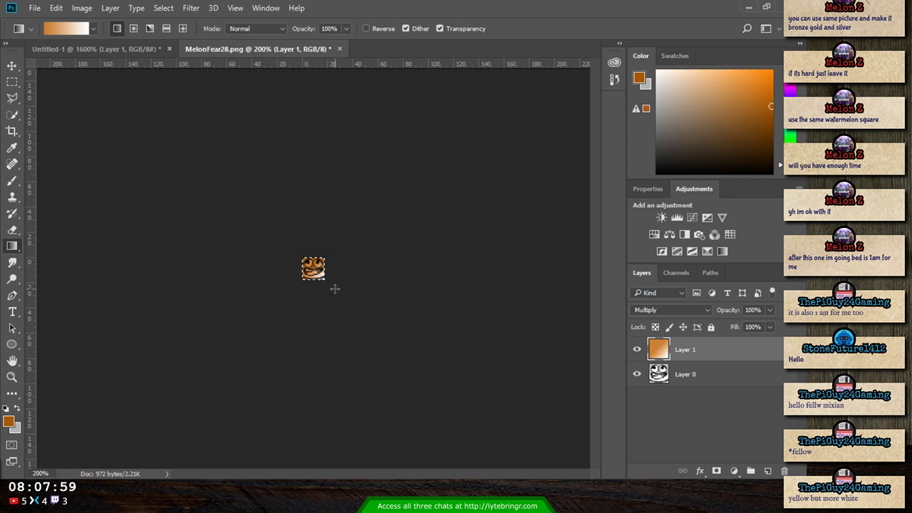
pyautogui.moveTo(314, 269); pyautogui.dragTo(325, 259)
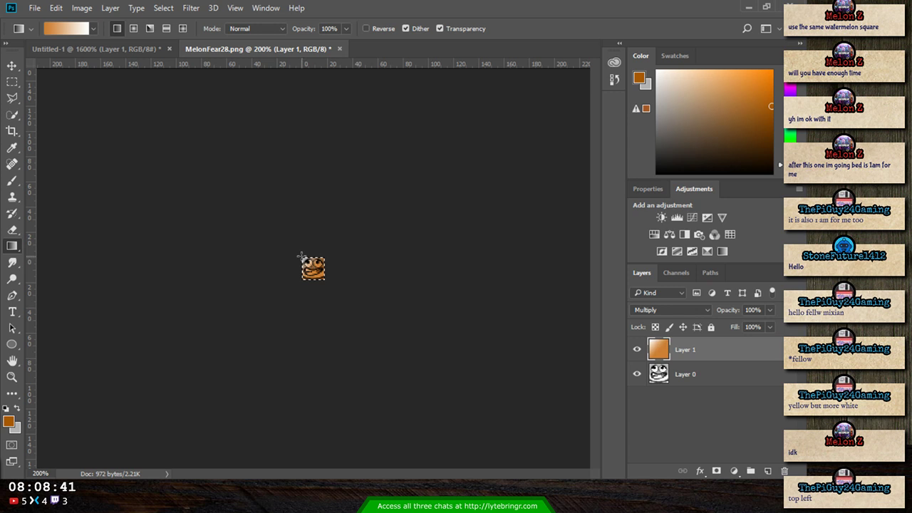
pyautogui.hotkey('ctrl', '-')
pyautogui.hotkey('ctrl', '-')
pyautogui.hotkey('ctrl', '-')
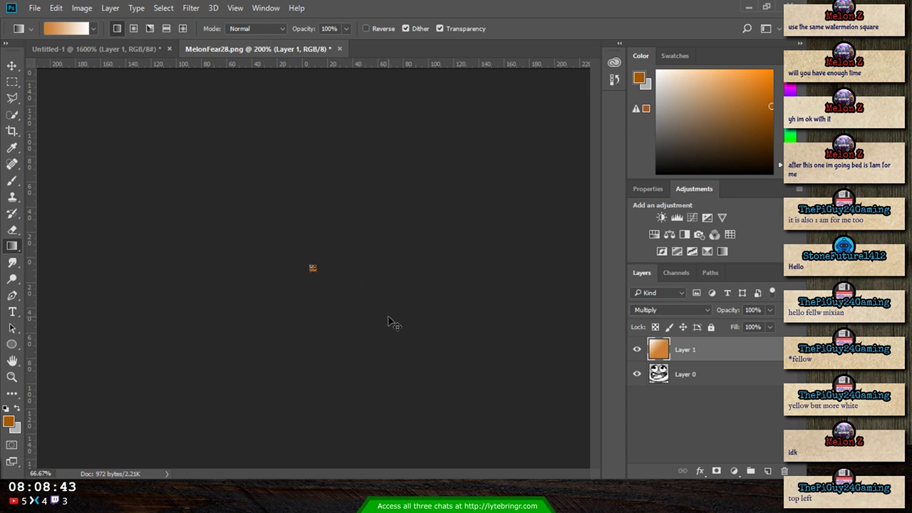
pyautogui.hotkey('ctrl', '+')
pyautogui.hotkey('ctrl', '+')
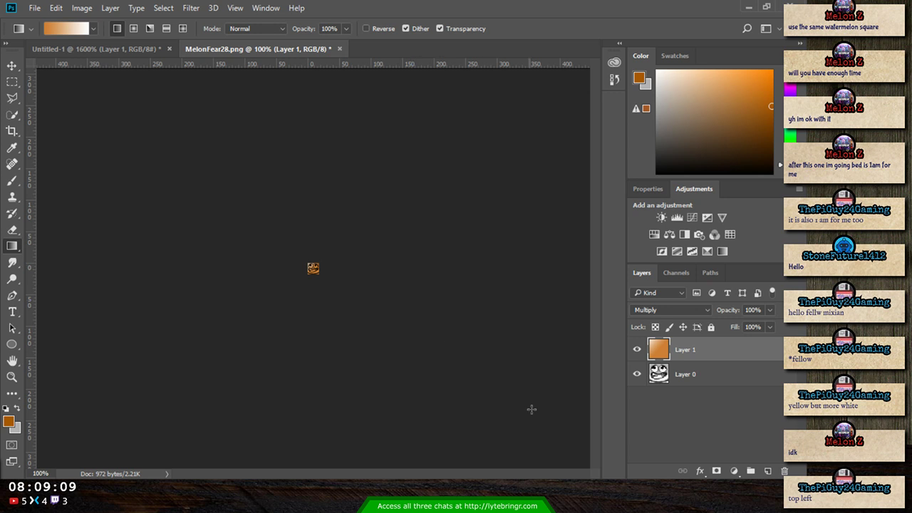
# - Erase the badge's lower-left and lower-right corner pixels on both layers with a 1-pixel Pencil-mode Eraser at 21% opacity
pyautogui.click(699, 379)
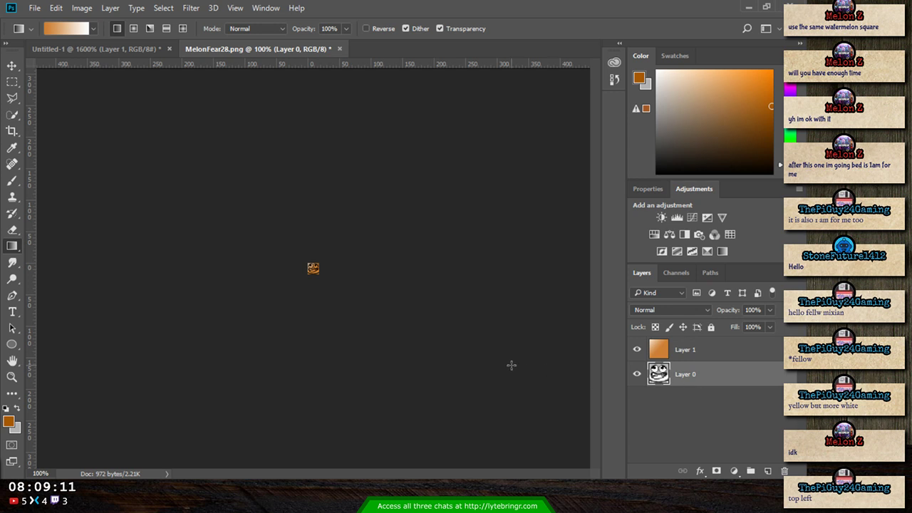
pyautogui.hotkey('ctrl', '+')
pyautogui.hotkey('ctrl', '+')
pyautogui.hotkey('ctrl', '+')
pyautogui.hotkey('ctrl', '+')
pyautogui.hotkey('ctrl', '+')
pyautogui.hotkey('ctrl', '+')
pyautogui.hotkey('ctrl', '+')
pyautogui.hotkey('ctrl', '+')
pyautogui.hotkey('ctrl', '+')
pyautogui.hotkey('ctrl', '+')
pyautogui.hotkey('ctrl', '+')
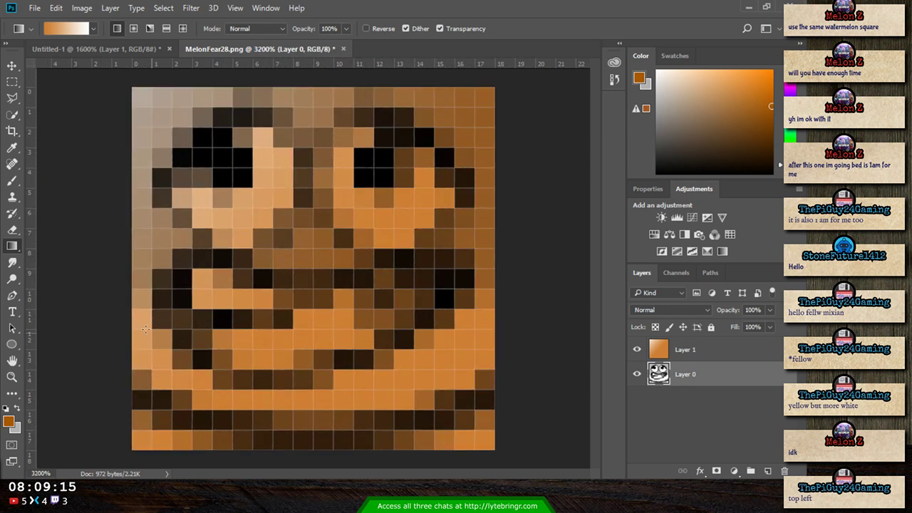
pyautogui.click(13, 181)
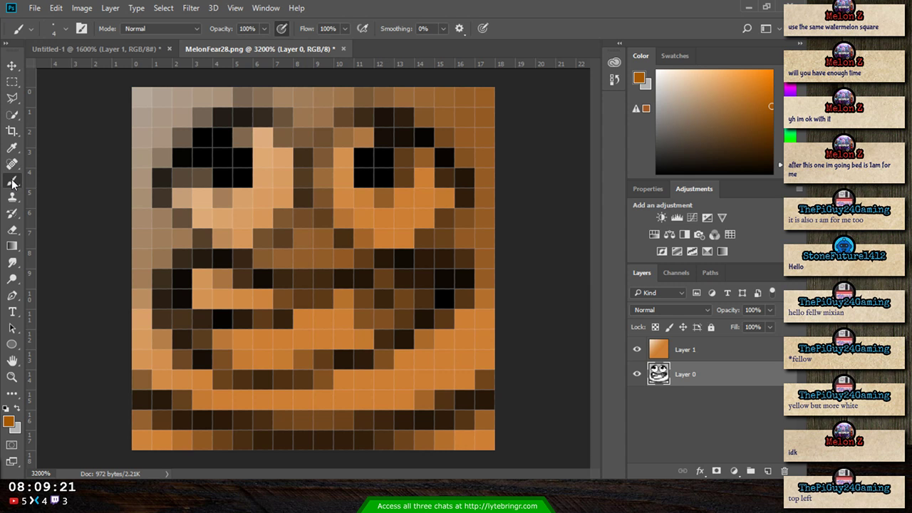
pyautogui.click(13, 232)
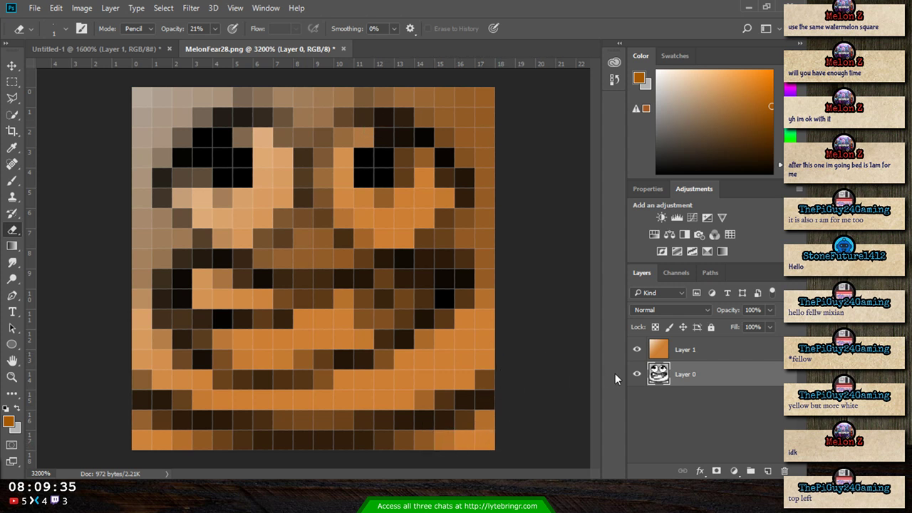
pyautogui.click(661, 356)
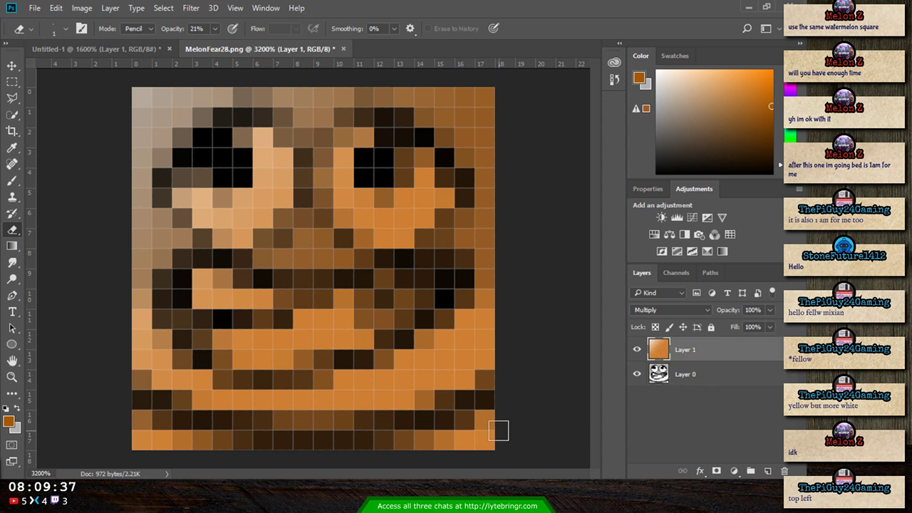
pyautogui.moveTo(499, 428)
pyautogui.mouseDown()
pyautogui.moveTo(462, 443)
pyautogui.moveTo(409, 443)
pyautogui.moveTo(461, 442)
pyautogui.moveTo(484, 426)
pyautogui.moveTo(483, 442)
pyautogui.moveTo(403, 438)
pyautogui.mouseUp()
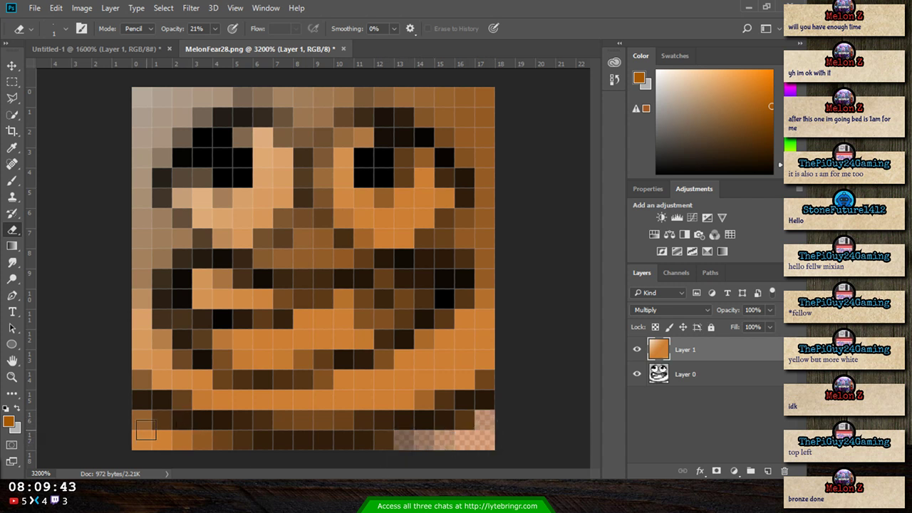
pyautogui.moveTo(147, 431)
pyautogui.mouseDown()
pyautogui.moveTo(196, 447)
pyautogui.moveTo(141, 439)
pyautogui.moveTo(137, 419)
pyautogui.moveTo(140, 441)
pyautogui.moveTo(203, 447)
pyautogui.moveTo(141, 433)
pyautogui.moveTo(136, 418)
pyautogui.moveTo(140, 442)
pyautogui.moveTo(141, 422)
pyautogui.moveTo(141, 440)
pyautogui.moveTo(201, 442)
pyautogui.mouseUp()
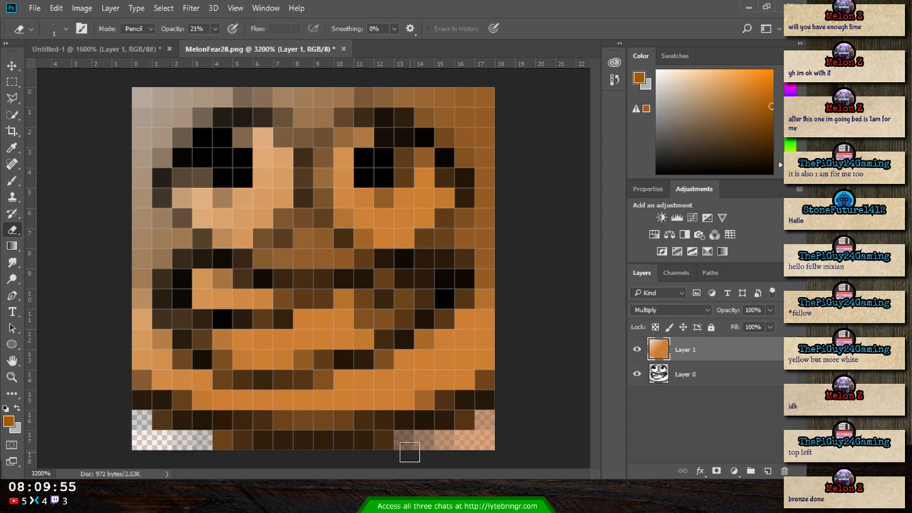
pyautogui.moveTo(407, 449)
pyautogui.mouseDown()
pyautogui.moveTo(401, 440)
pyautogui.moveTo(484, 440)
pyautogui.moveTo(485, 422)
pyautogui.moveTo(463, 441)
pyautogui.moveTo(431, 442)
pyautogui.moveTo(447, 443)
pyautogui.mouseUp()
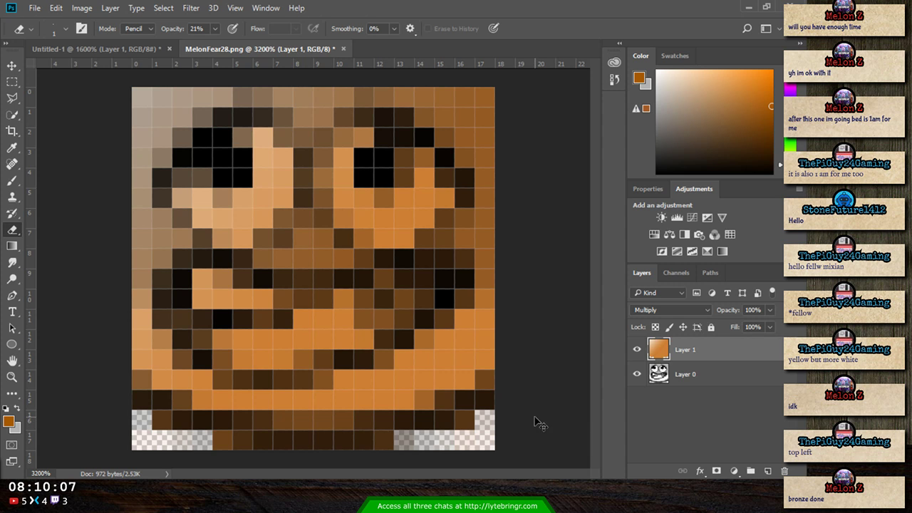
# - Check the bronze badge at small display size and save the document as MelonBadge.psd
pyautogui.hotkey('ctrl', '-')
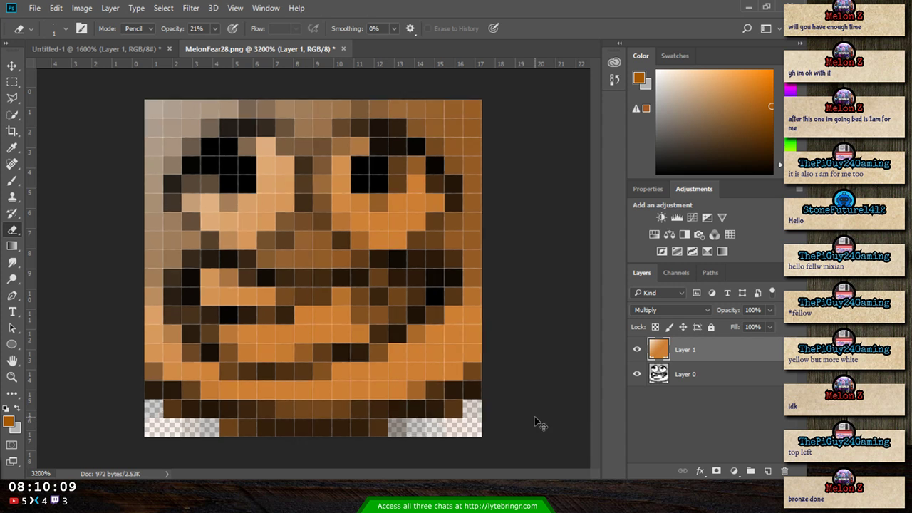
pyautogui.hotkey('ctrl', '+')
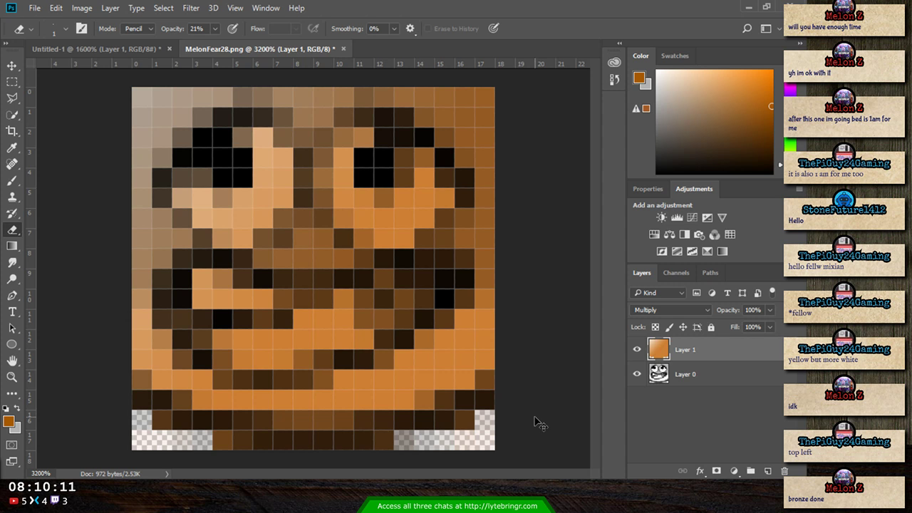
pyautogui.hotkey('ctrl', '-')
pyautogui.hotkey('ctrl', '-')
pyautogui.hotkey('ctrl', '-')
pyautogui.hotkey('ctrl', '-')
pyautogui.hotkey('ctrl', '-')
pyautogui.hotkey('ctrl', '-')
pyautogui.hotkey('ctrl', '-')
pyautogui.hotkey('ctrl', '-')
pyautogui.hotkey('ctrl', '-')
pyautogui.hotkey('ctrl', '-')
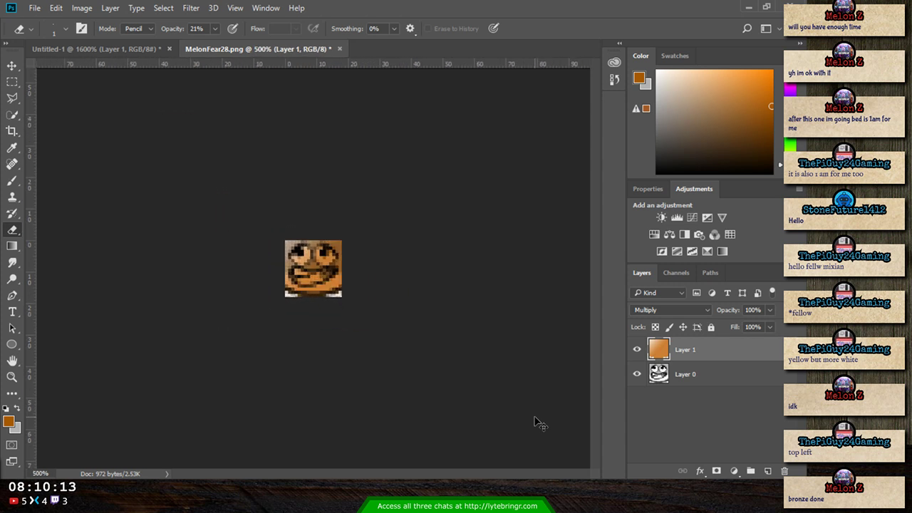
pyautogui.hotkey('ctrl', '-')
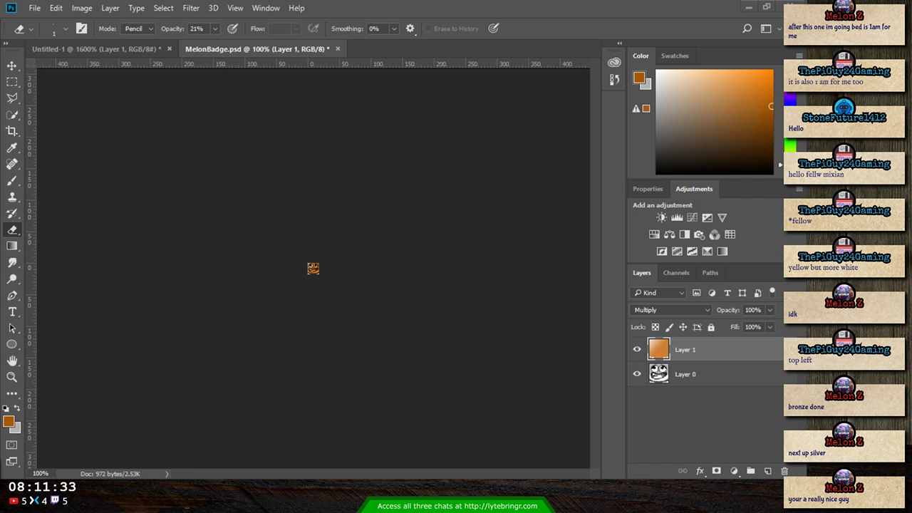
# - Hide the bronze gradient on Layer 1, then add a blank layer above it and remove that layer
pyautogui.click(638, 352)
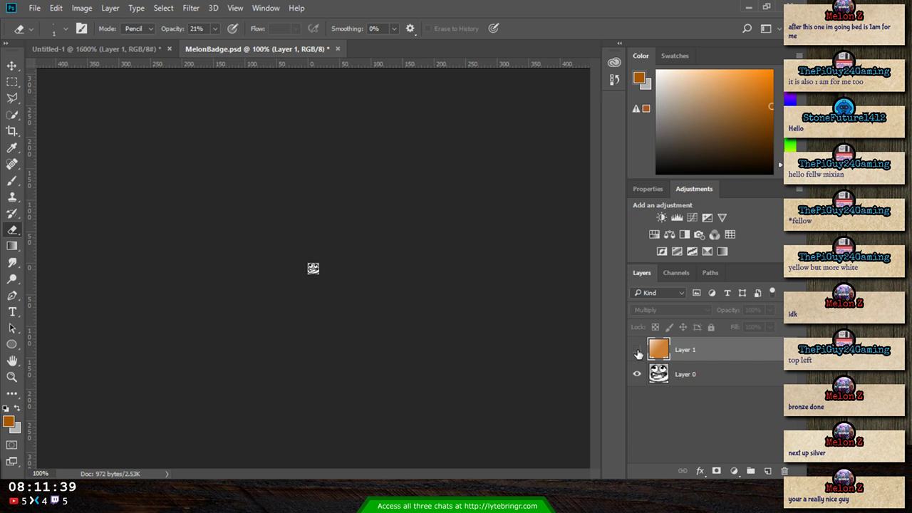
pyautogui.click(637, 352)
pyautogui.click(766, 471)
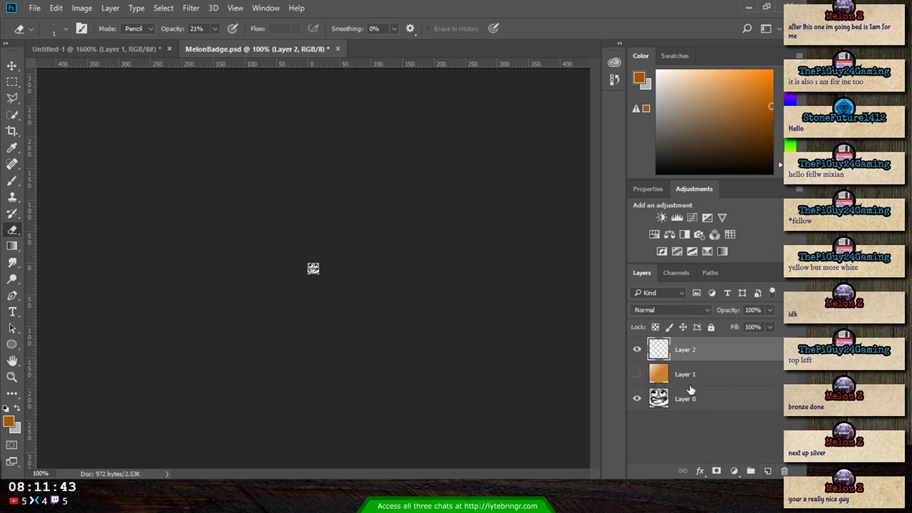
pyautogui.press('Delete')
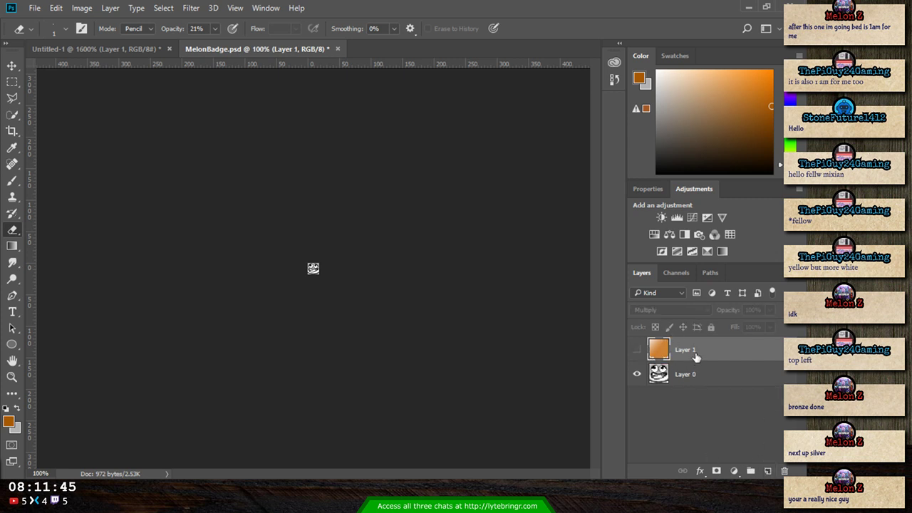
# - Try copying the bronze gradient onto a new layer above the hidden Layer 1, then delete the copy
pyautogui.click(636, 349)
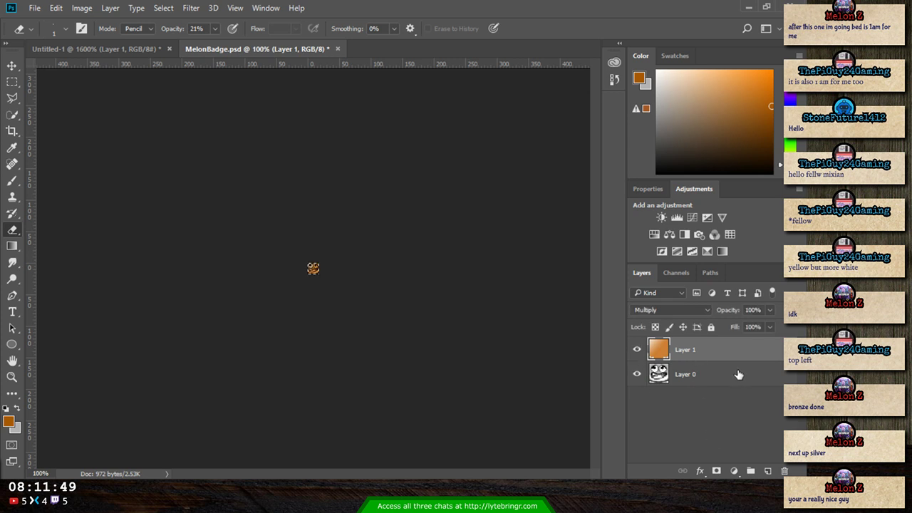
pyautogui.hotkey('ctrl', 'z')
pyautogui.click(637, 374)
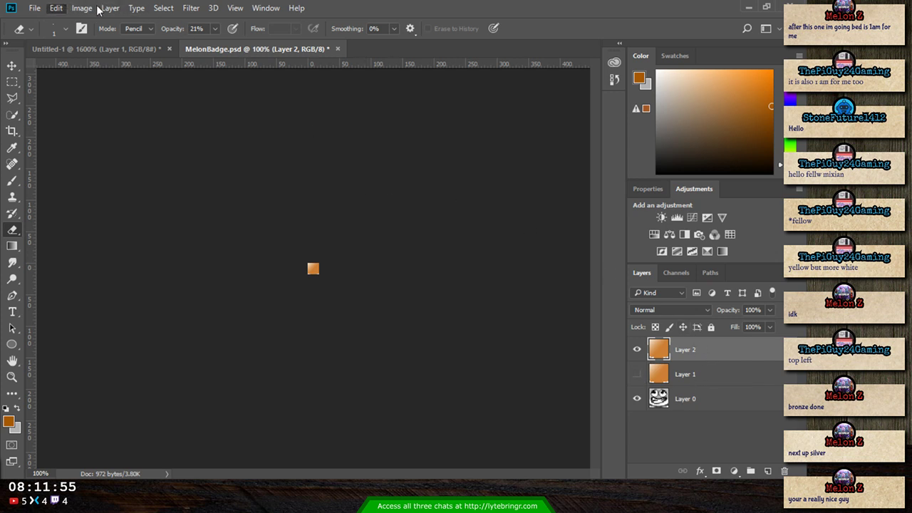
pyautogui.press('Delete')
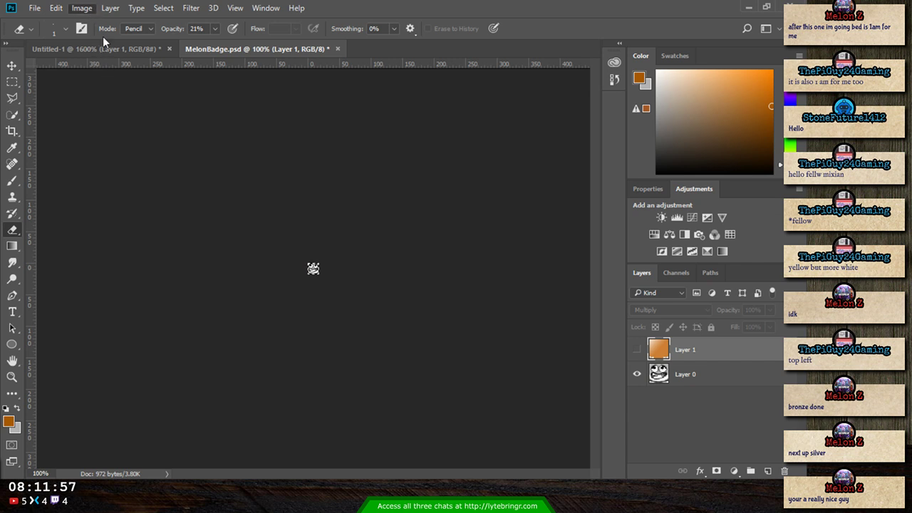
# - Copy the bronze gradient from Layer 1 onto a new layer above it, leaving only the copy visible over the face
pyautogui.click(636, 349)
pyautogui.hotkey('ctrl', 'v')
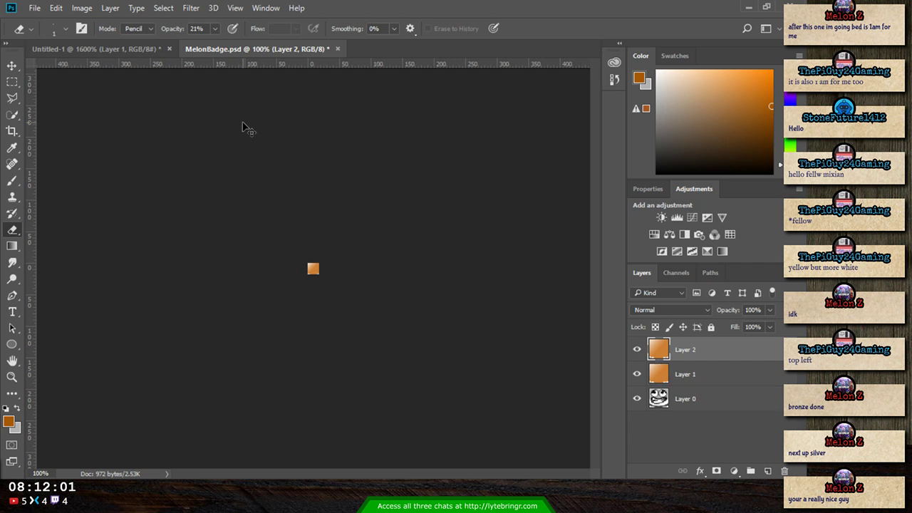
pyautogui.click(637, 376)
# - Shift the hue of the gradient copy on Layer 2 to teal and lighten it to a pale silvery blue
pyautogui.press('i')
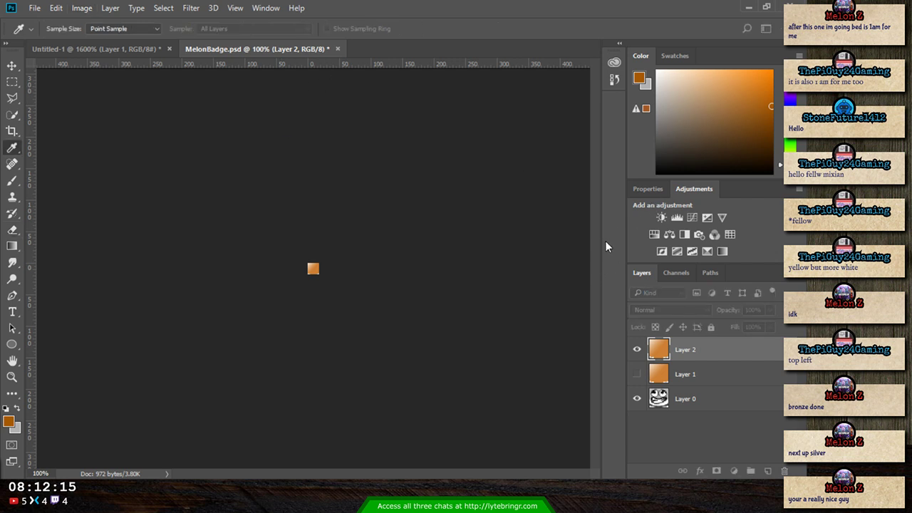
pyautogui.moveTo(605, 242); pyautogui.dragTo(663, 247)
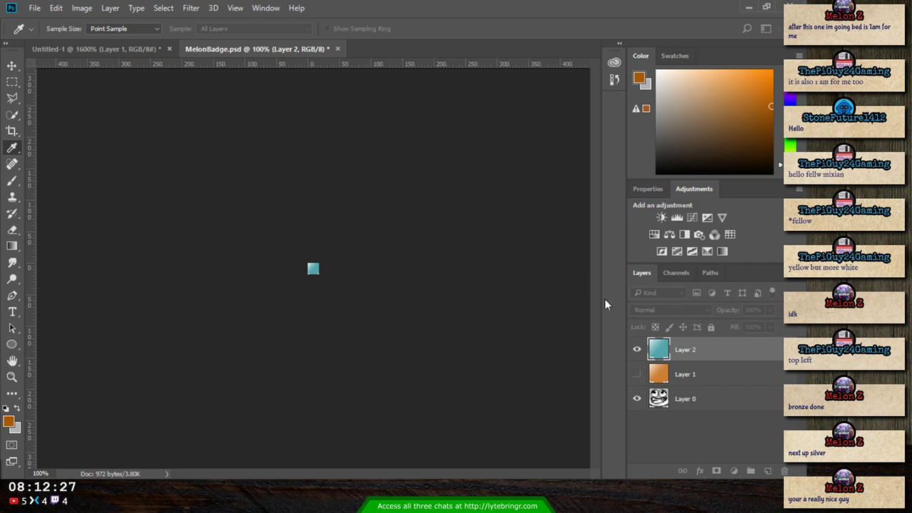
pyautogui.moveTo(605, 299); pyautogui.dragTo(630, 305)
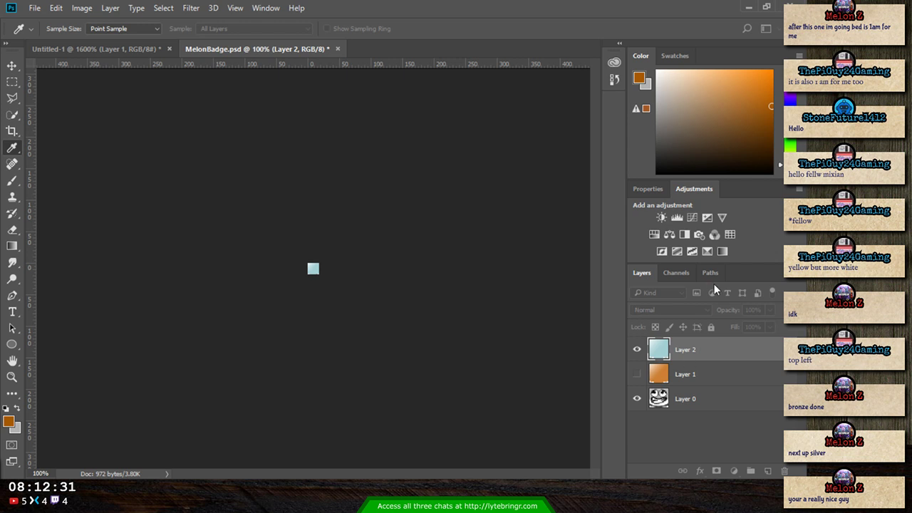
pyautogui.press('e')
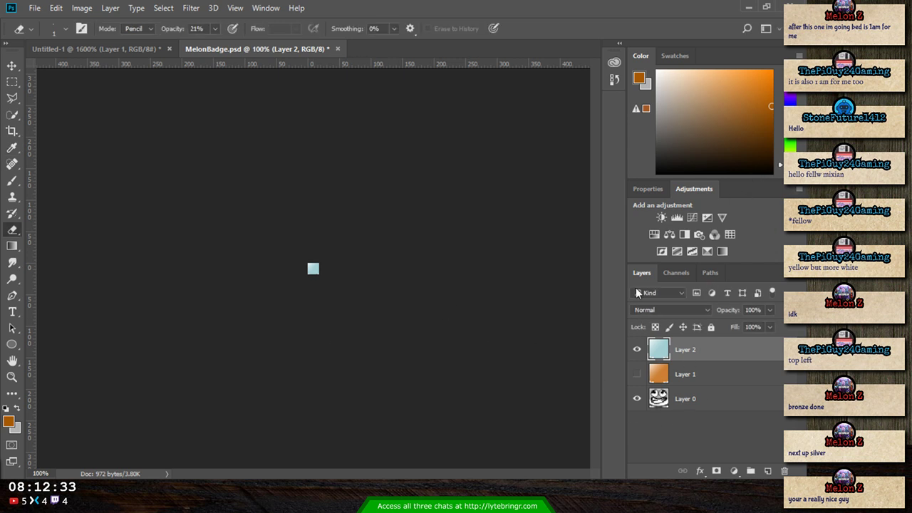
# - Set Layer 2's blend mode to Multiply and tone its pale blue down to a greyer silver
pyautogui.click(667, 94)
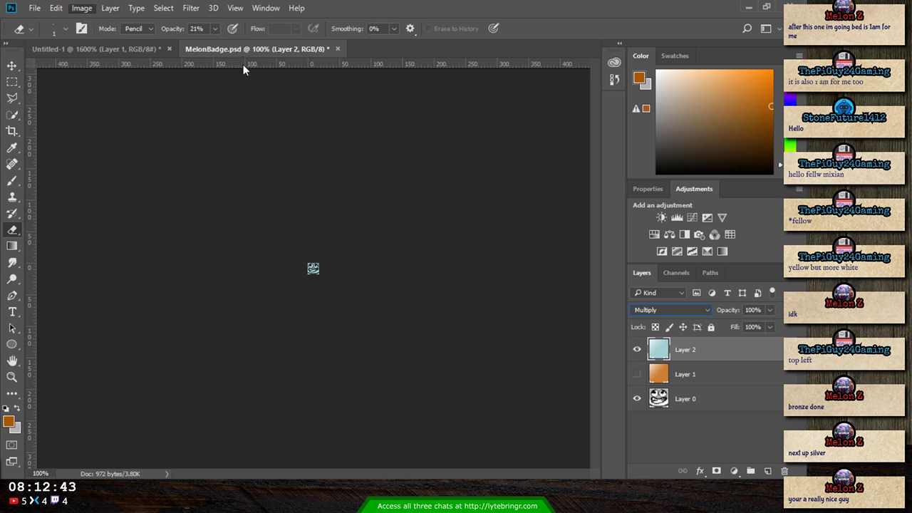
pyautogui.press('i')
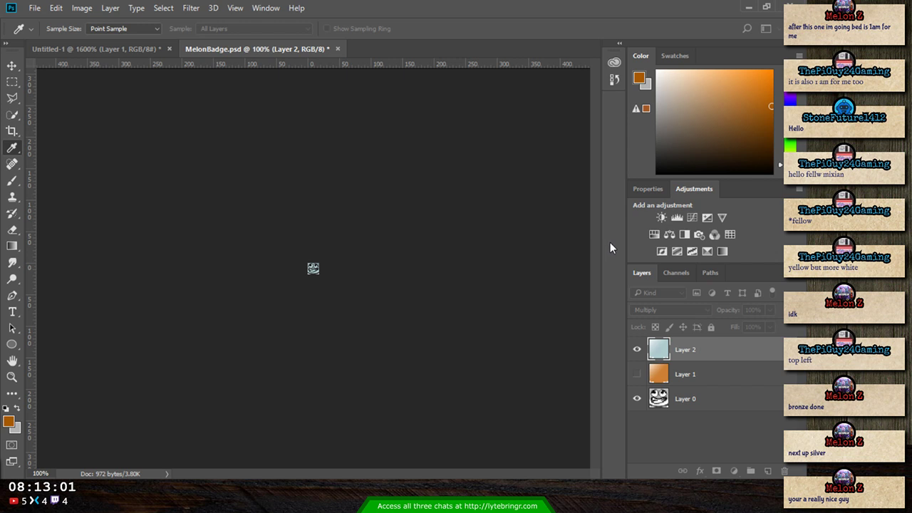
pyautogui.moveTo(618, 250); pyautogui.dragTo(637, 251)
pyautogui.press('e')
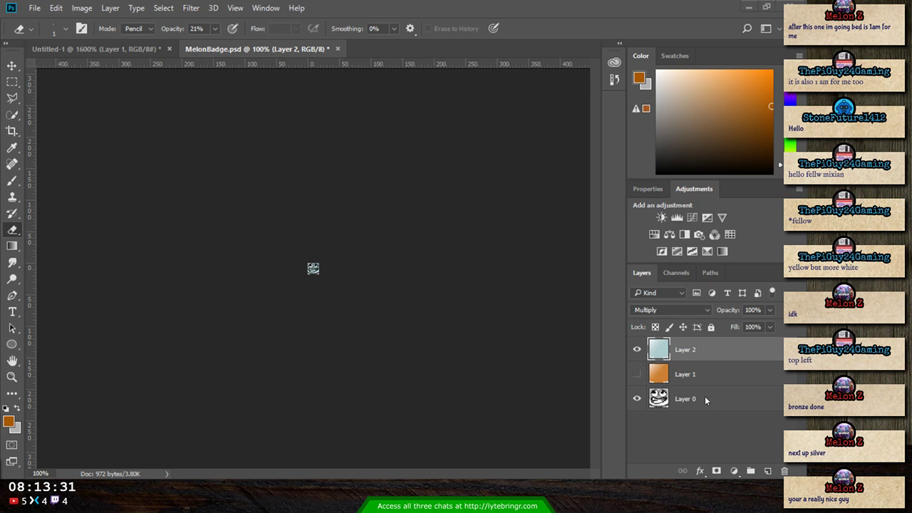
# - Hide the silver Layer 2 and duplicate the bronze gradient of Layer 1 onto a new layer directly above it
pyautogui.click(636, 374)
pyautogui.click(636, 349)
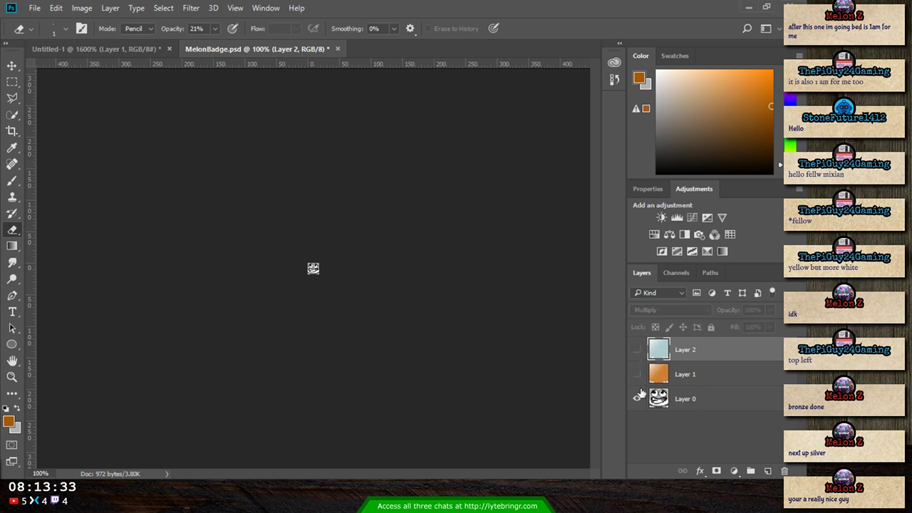
pyautogui.click(705, 374)
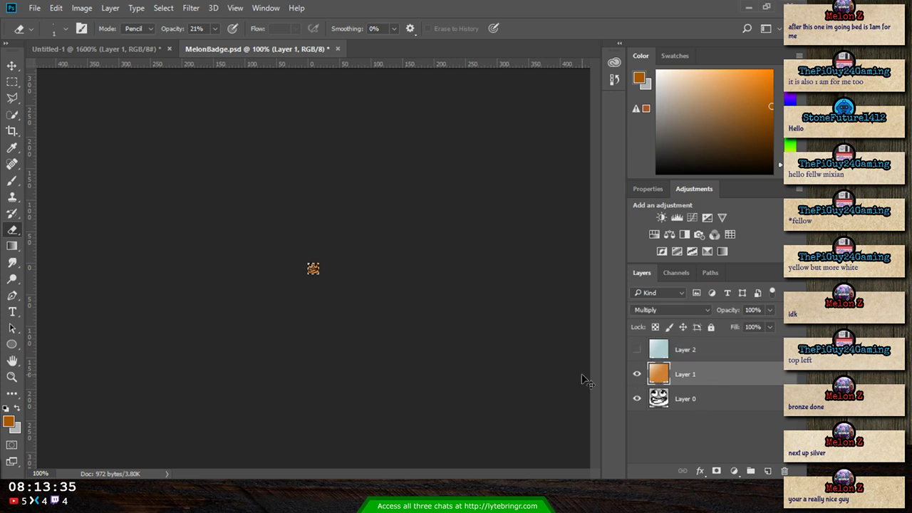
pyautogui.hotkey('ctrl', 'j')
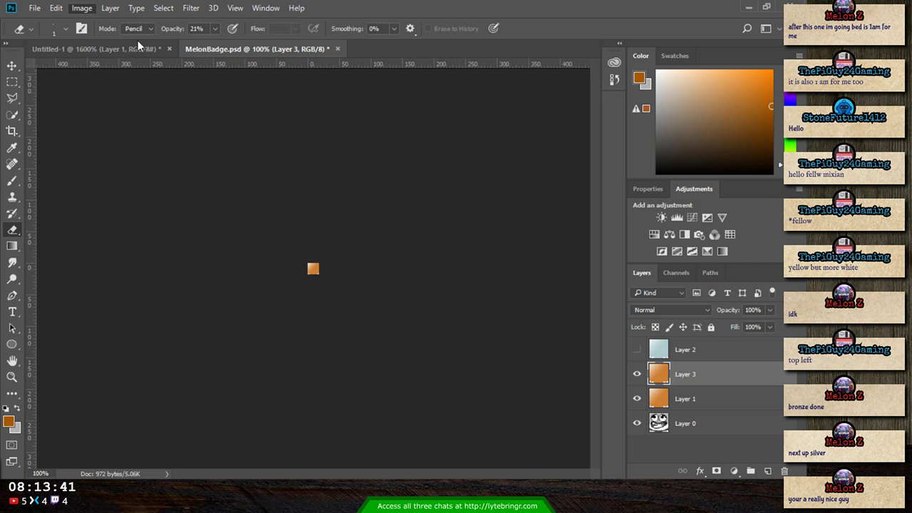
# - Shift the hue of Layer 3's gradient to golden yellow and blend it over the face in Multiply mode with Layer 1 hidden
pyautogui.press('i')
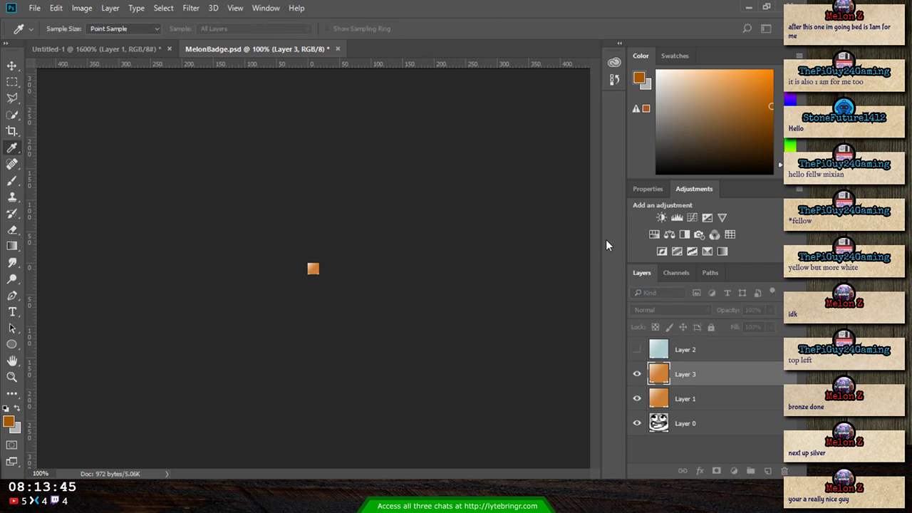
pyautogui.moveTo(607, 240); pyautogui.dragTo(615, 241)
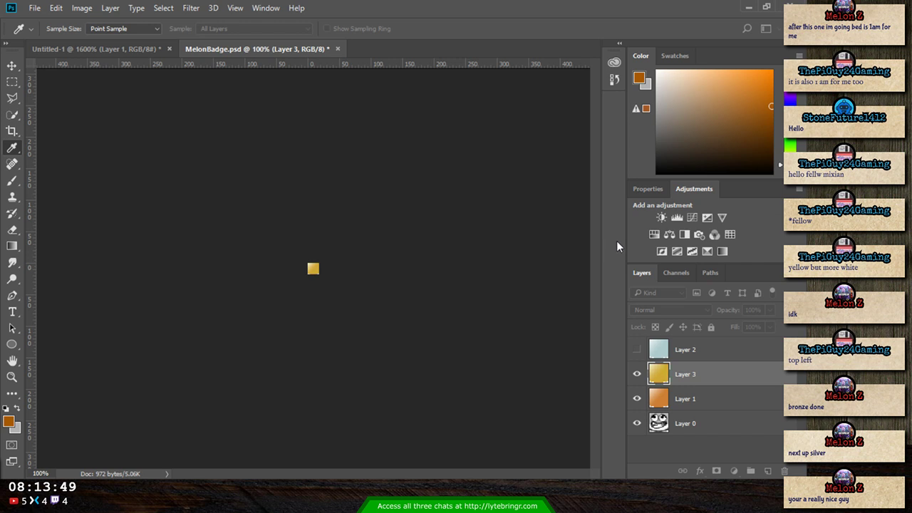
pyautogui.moveTo(619, 242); pyautogui.dragTo(619, 242)
pyautogui.press('e')
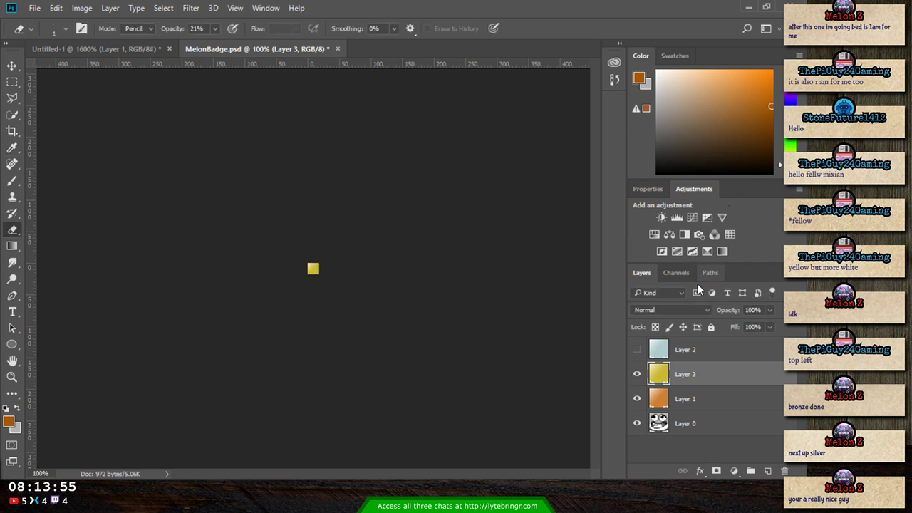
pyautogui.click(637, 398)
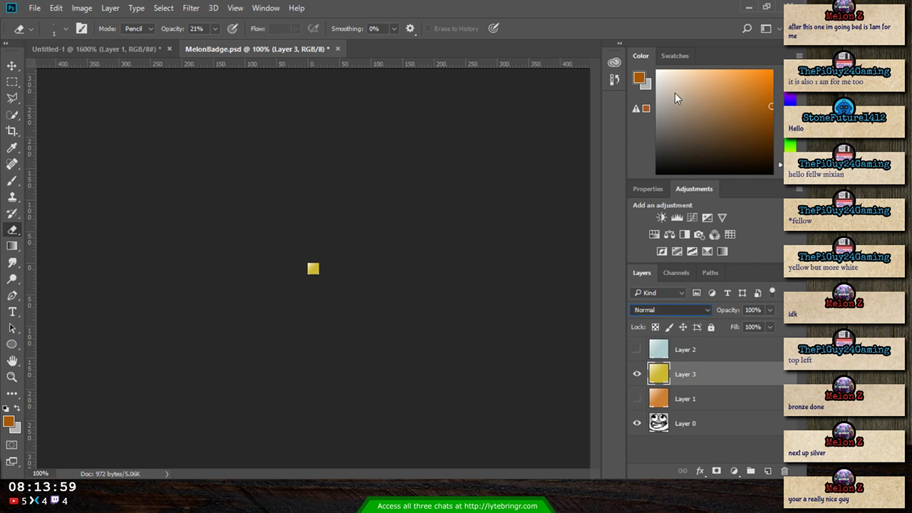
pyautogui.hotkey('shift', 'alt', 'm')
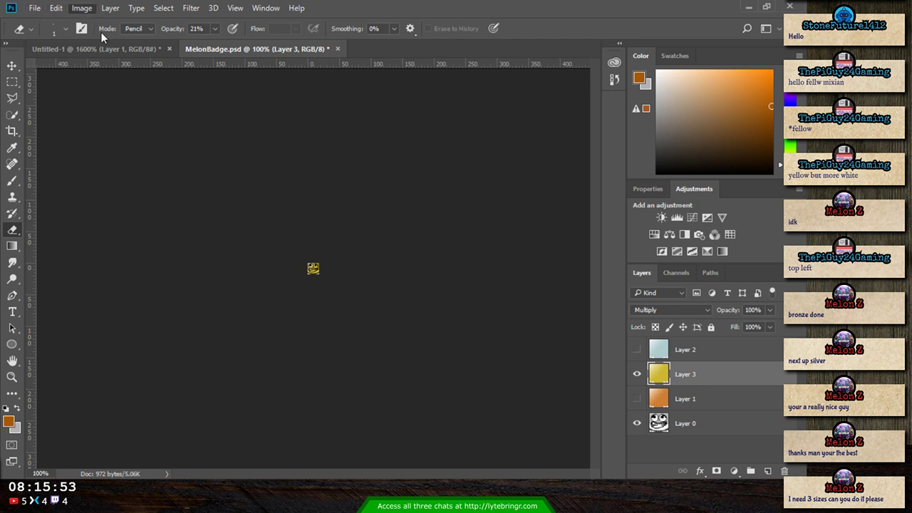
# - Enlarge the badge image to 36 × 36 pixels and switch the visible overlay from gold to bronze, ending on silver
pyautogui.press('h')
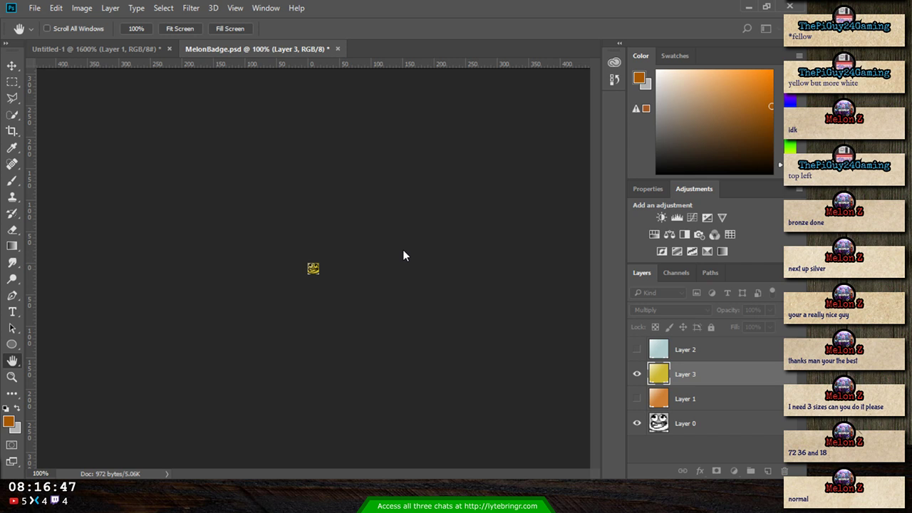
pyautogui.click(357, 317)
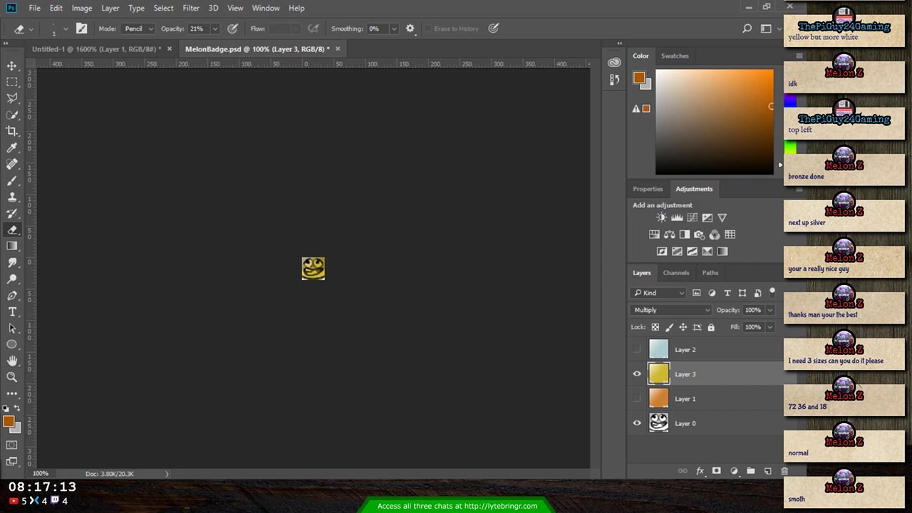
pyautogui.click(636, 374)
pyautogui.click(636, 399)
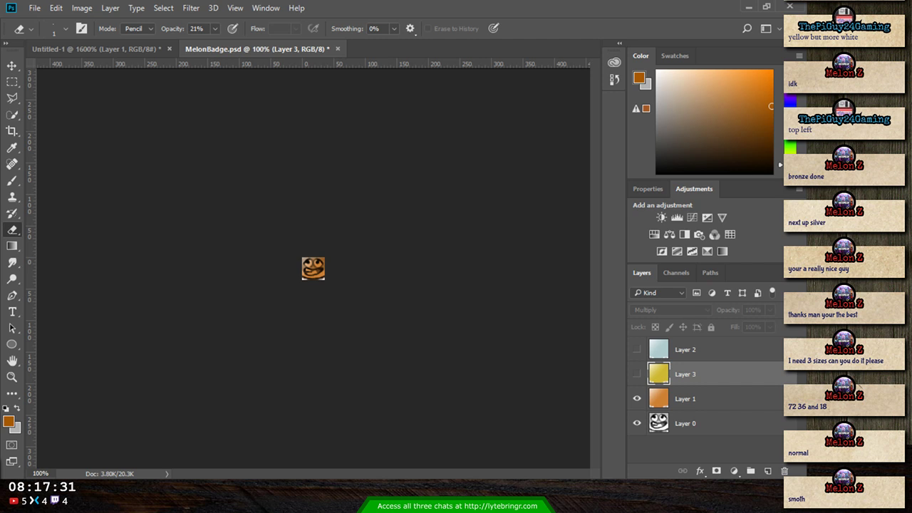
pyautogui.click(637, 399)
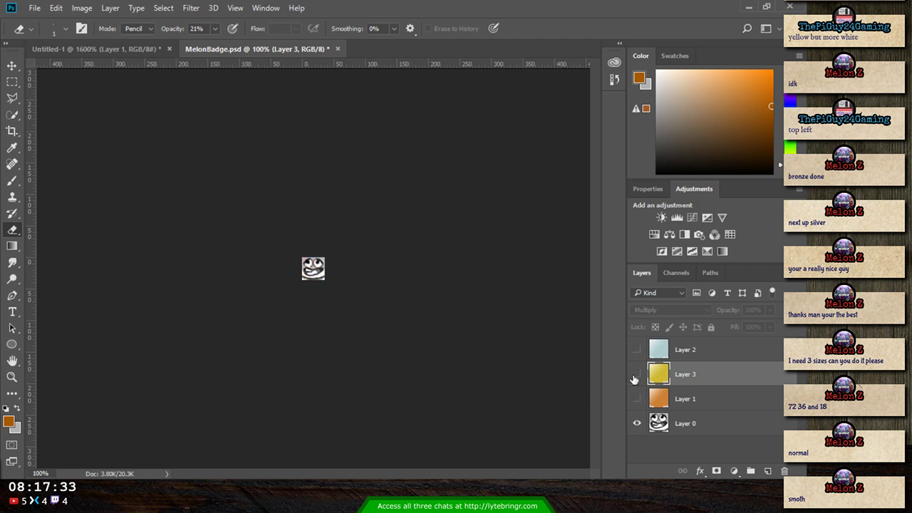
pyautogui.click(637, 350)
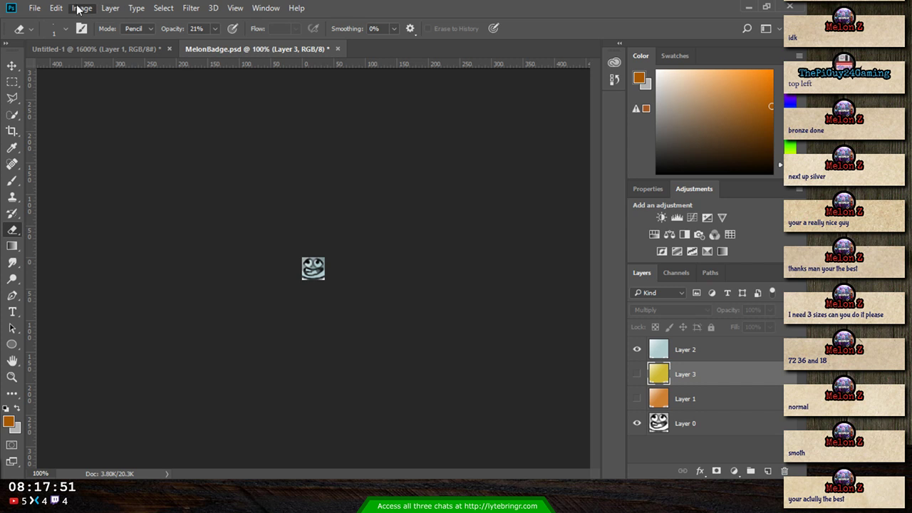
# - Enlarge the badge image to 72 × 72 pixels and switch the visible overlay from silver to gold, ending on bronze
pyautogui.press('h')
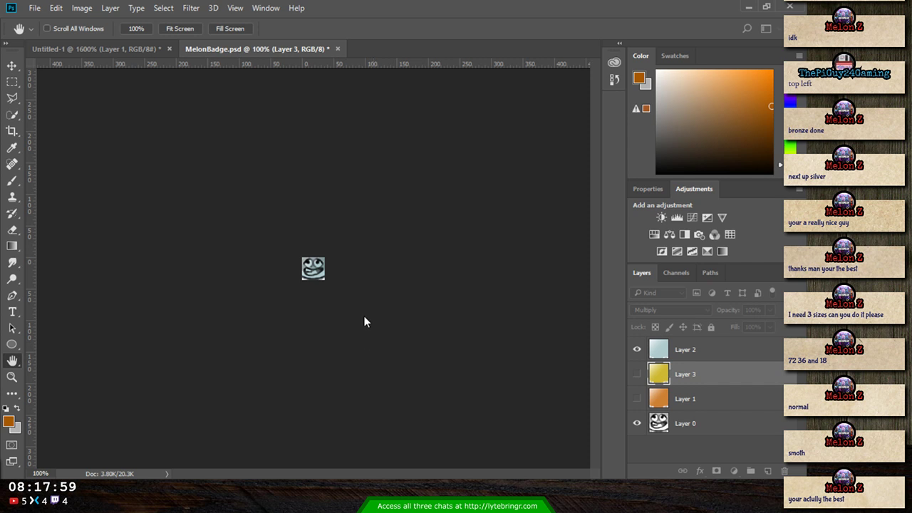
pyautogui.hotkey('ctrl', 'z')
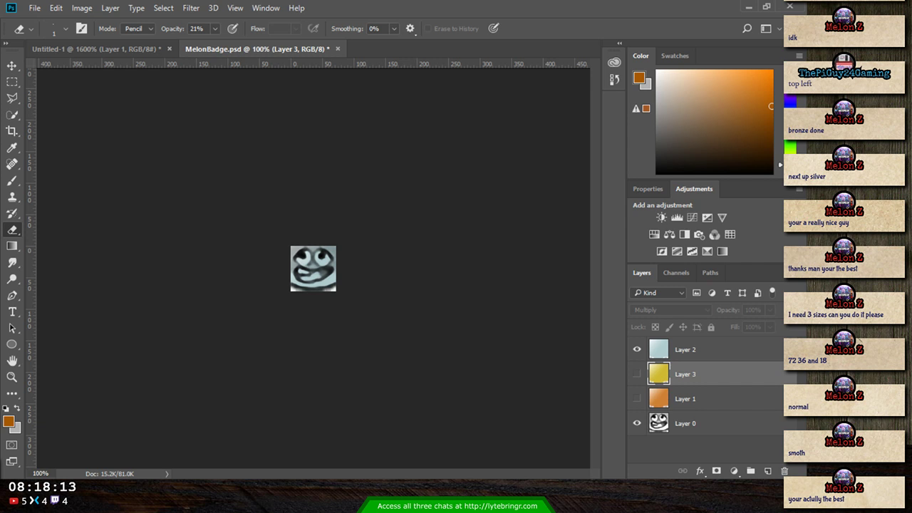
pyautogui.click(637, 350)
pyautogui.click(637, 374)
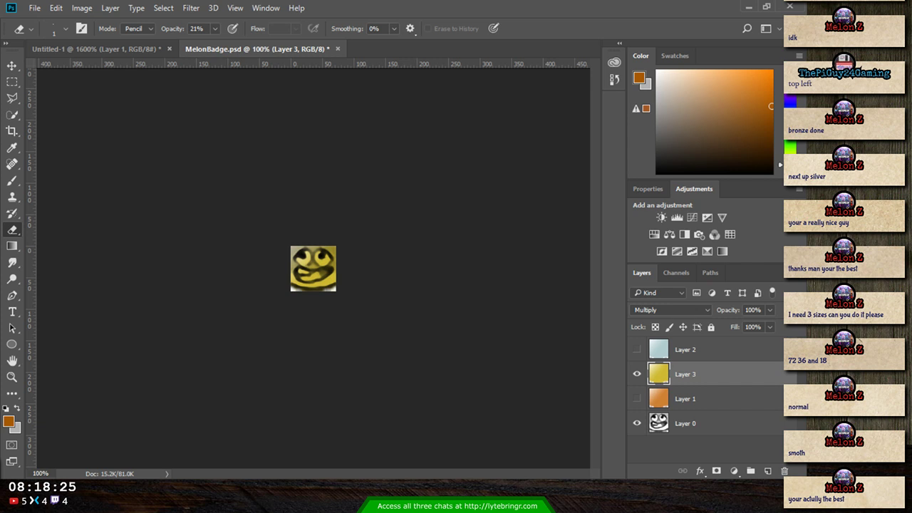
pyautogui.click(637, 398)
pyautogui.click(637, 374)
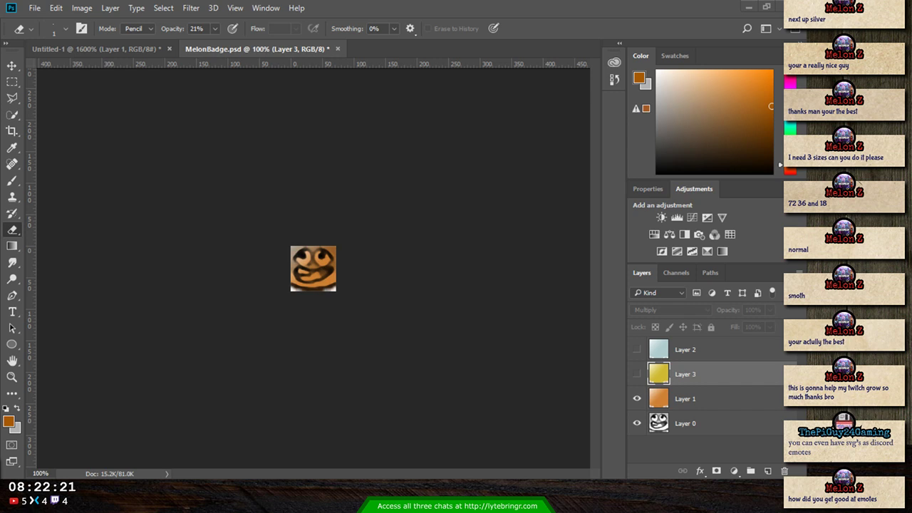
# - Switch to MelonEmote.ai in Illustrator, show the Champ layer and hide Layer 16
pyautogui.hotkey('alt', 'Tab')
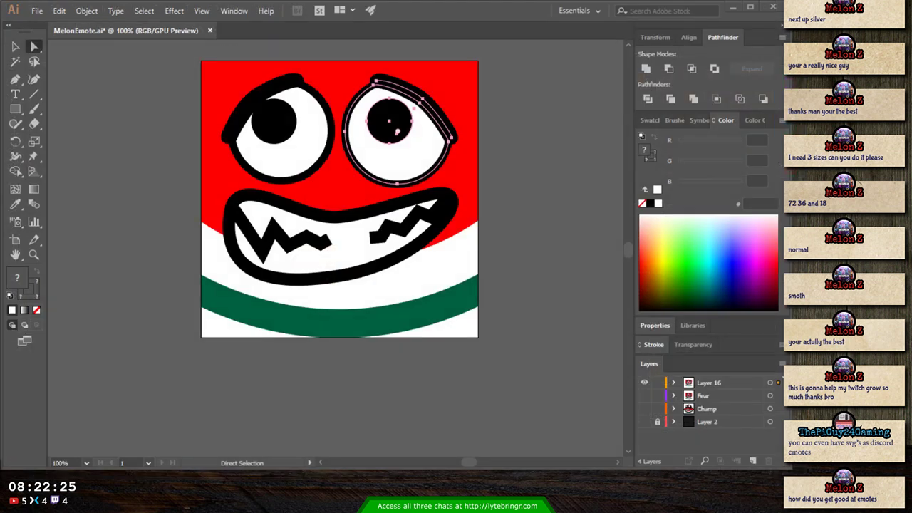
pyautogui.click(645, 411)
pyautogui.click(644, 383)
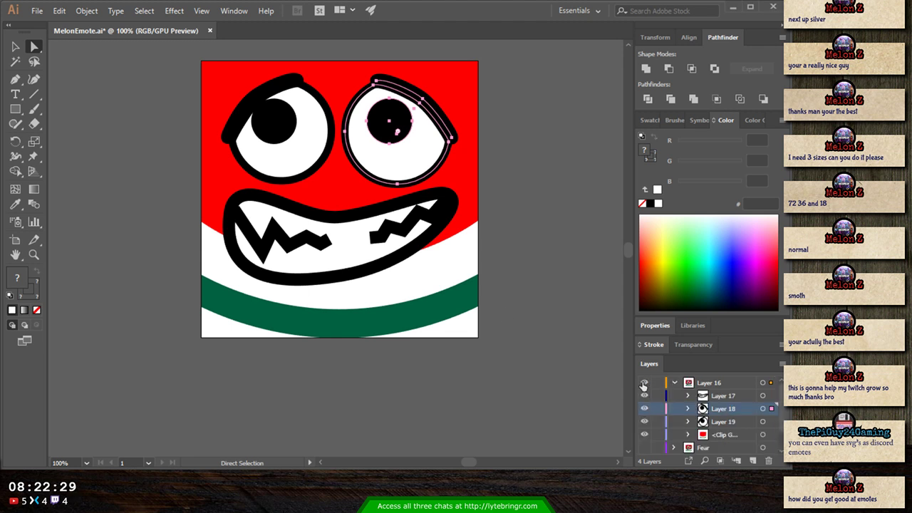
pyautogui.click(674, 383)
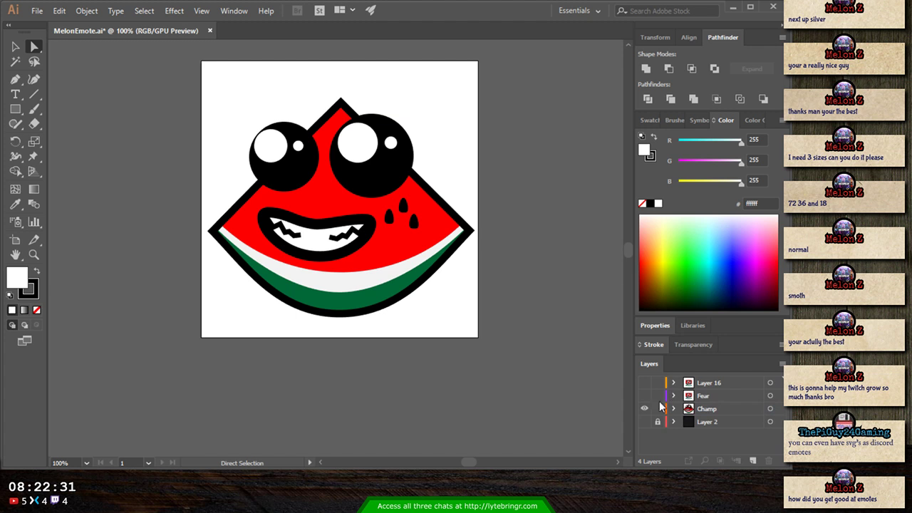